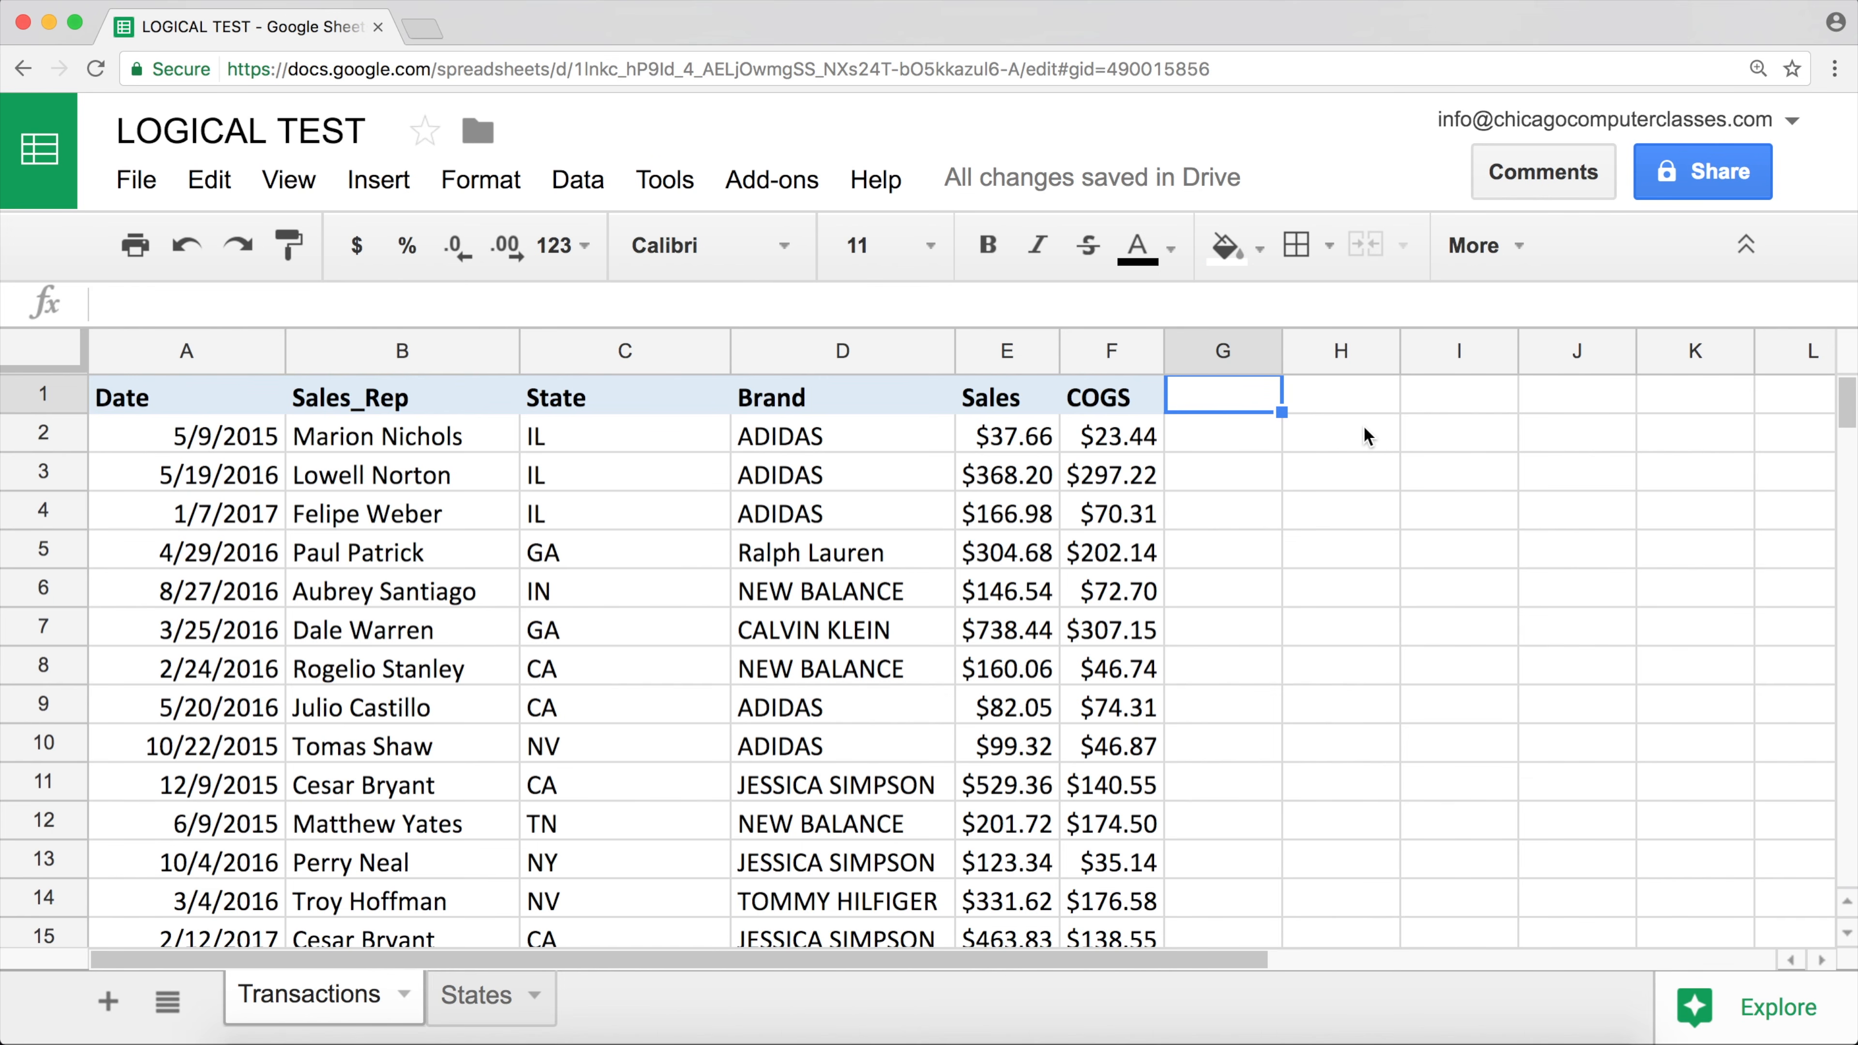
- Add the header "Logical Test" in cell G1 and widen column G to fit it
text(LO)
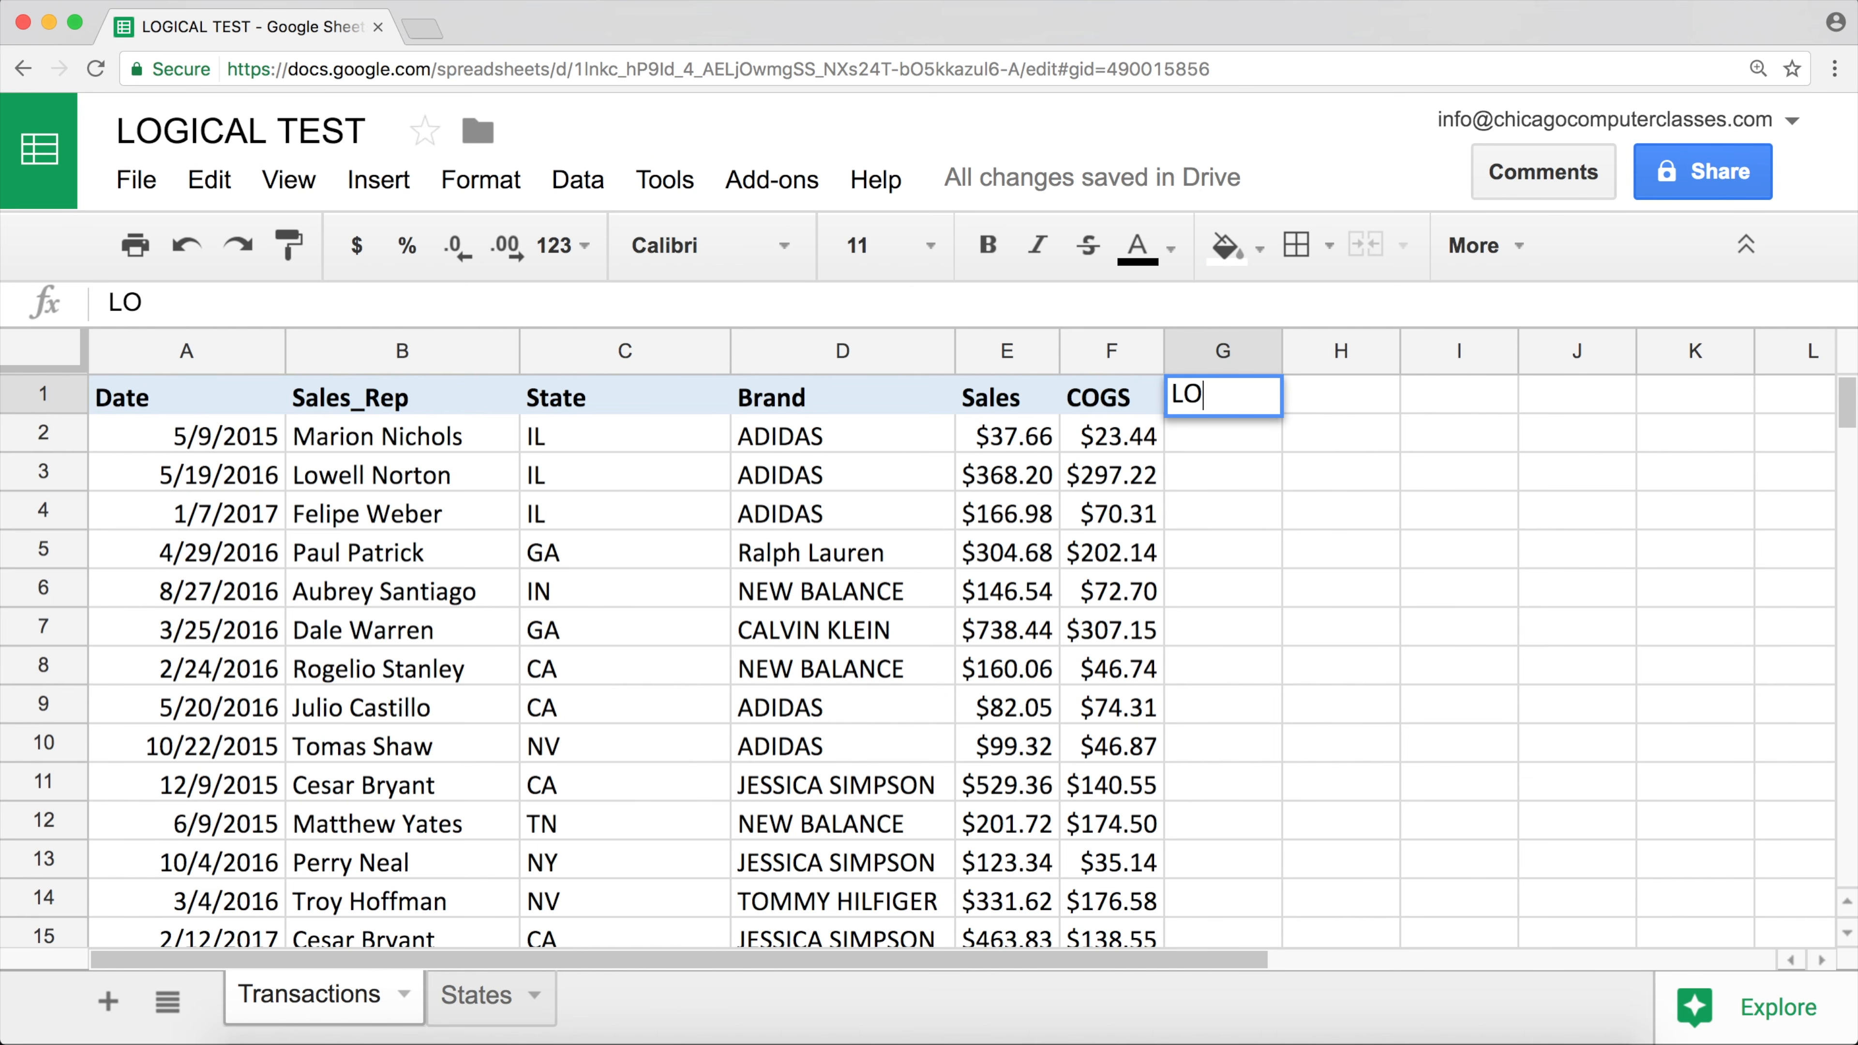
key(BackSpace)
text(ogical TEs)
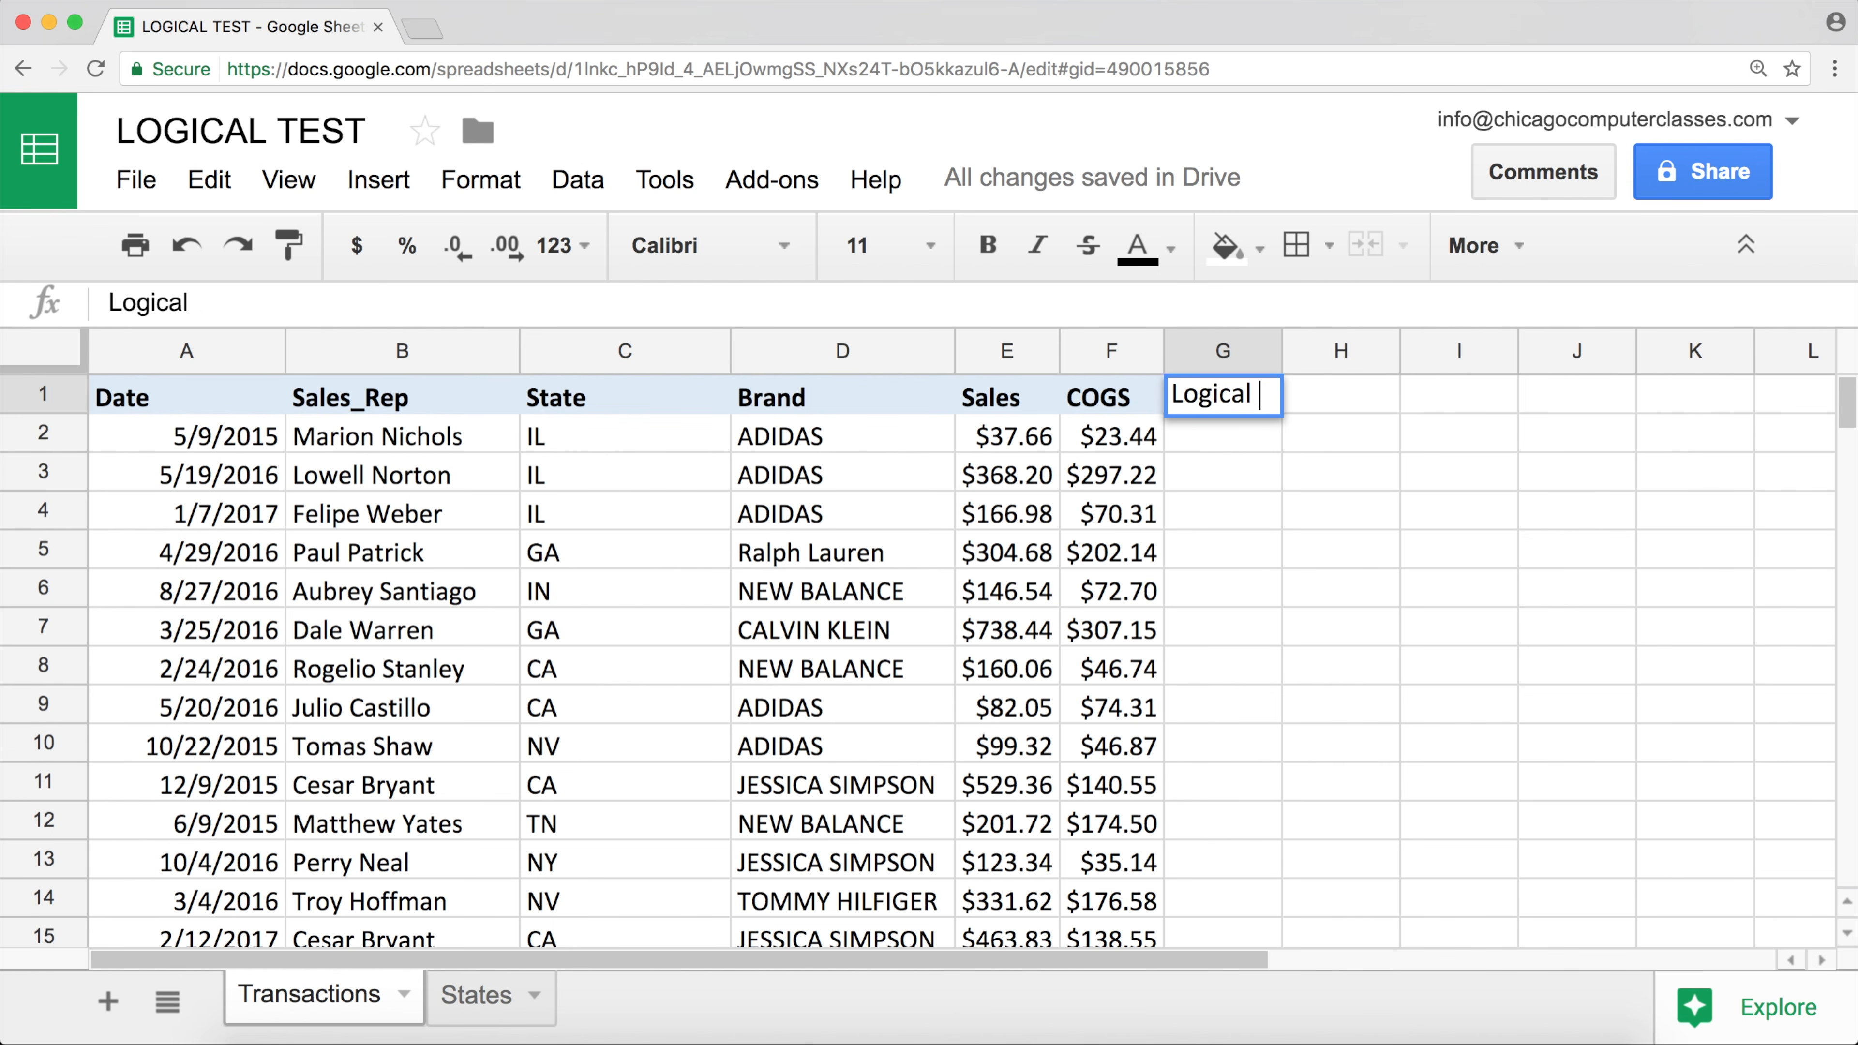
key(BackSpace)
key(BackSpace)
text(est)
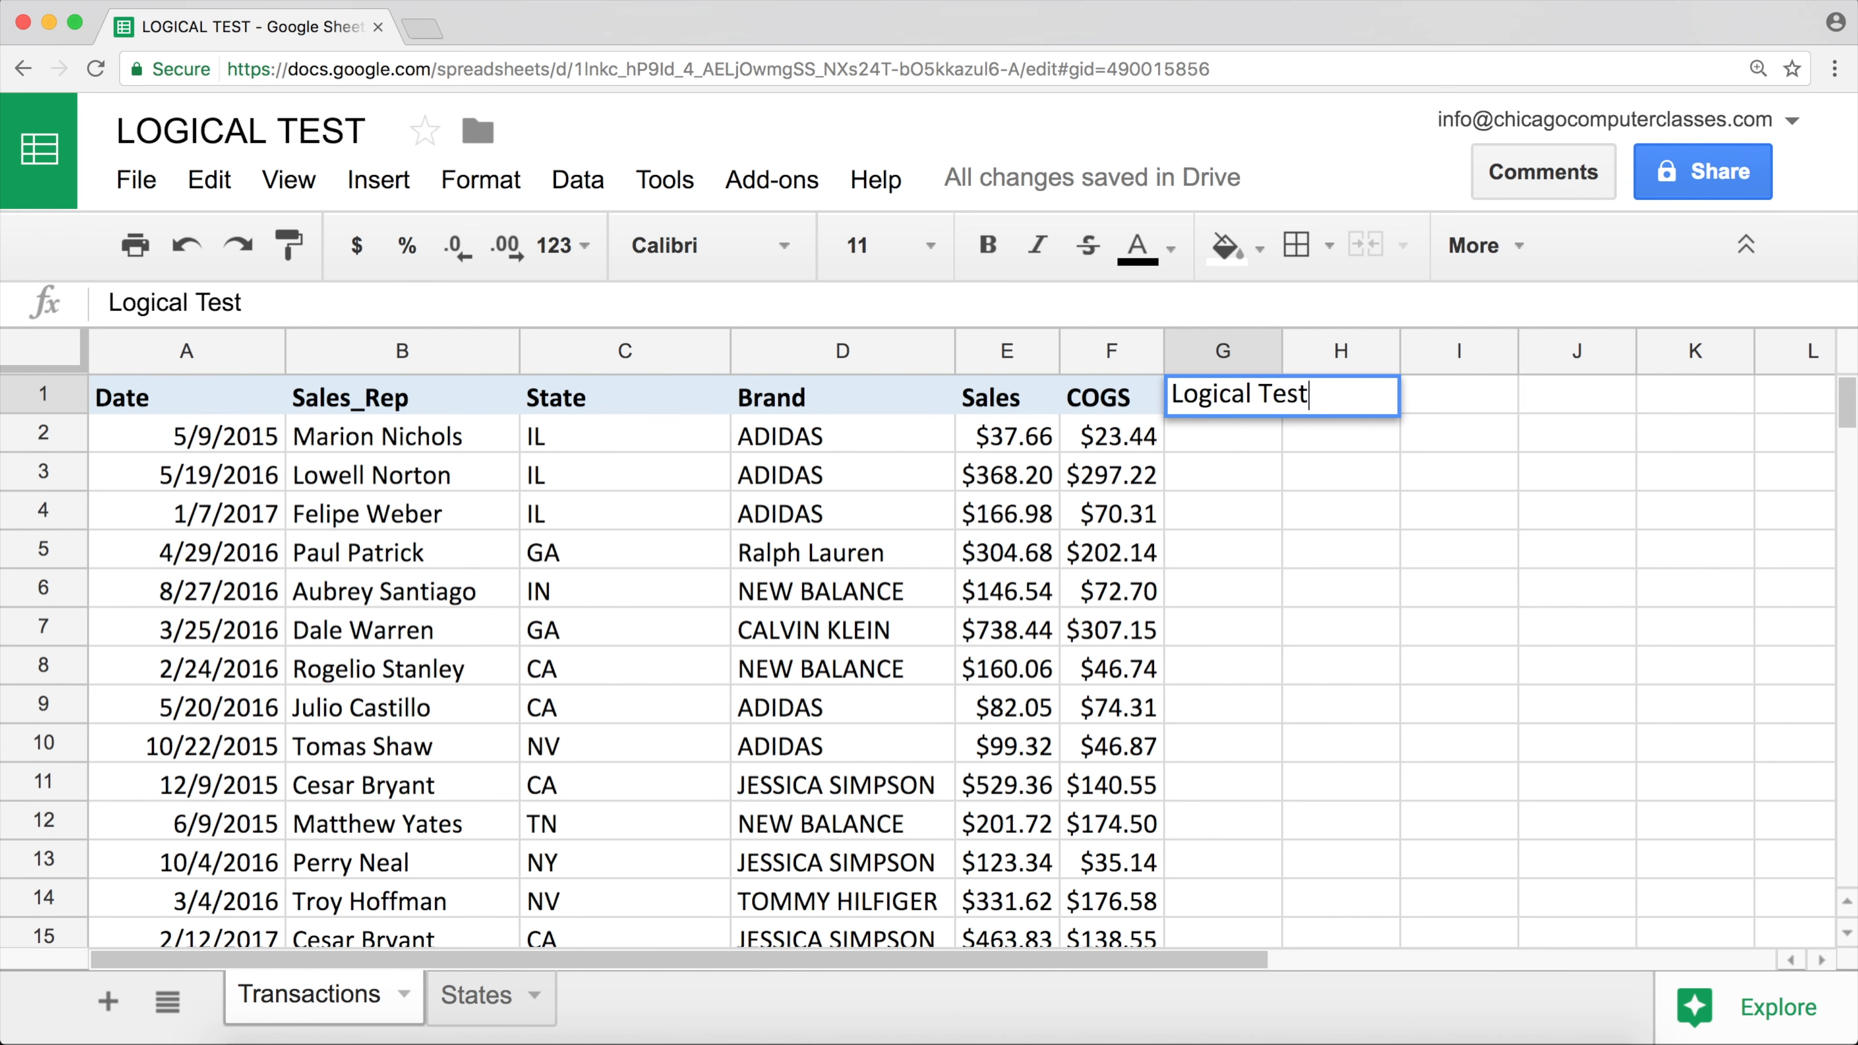
key(Return)
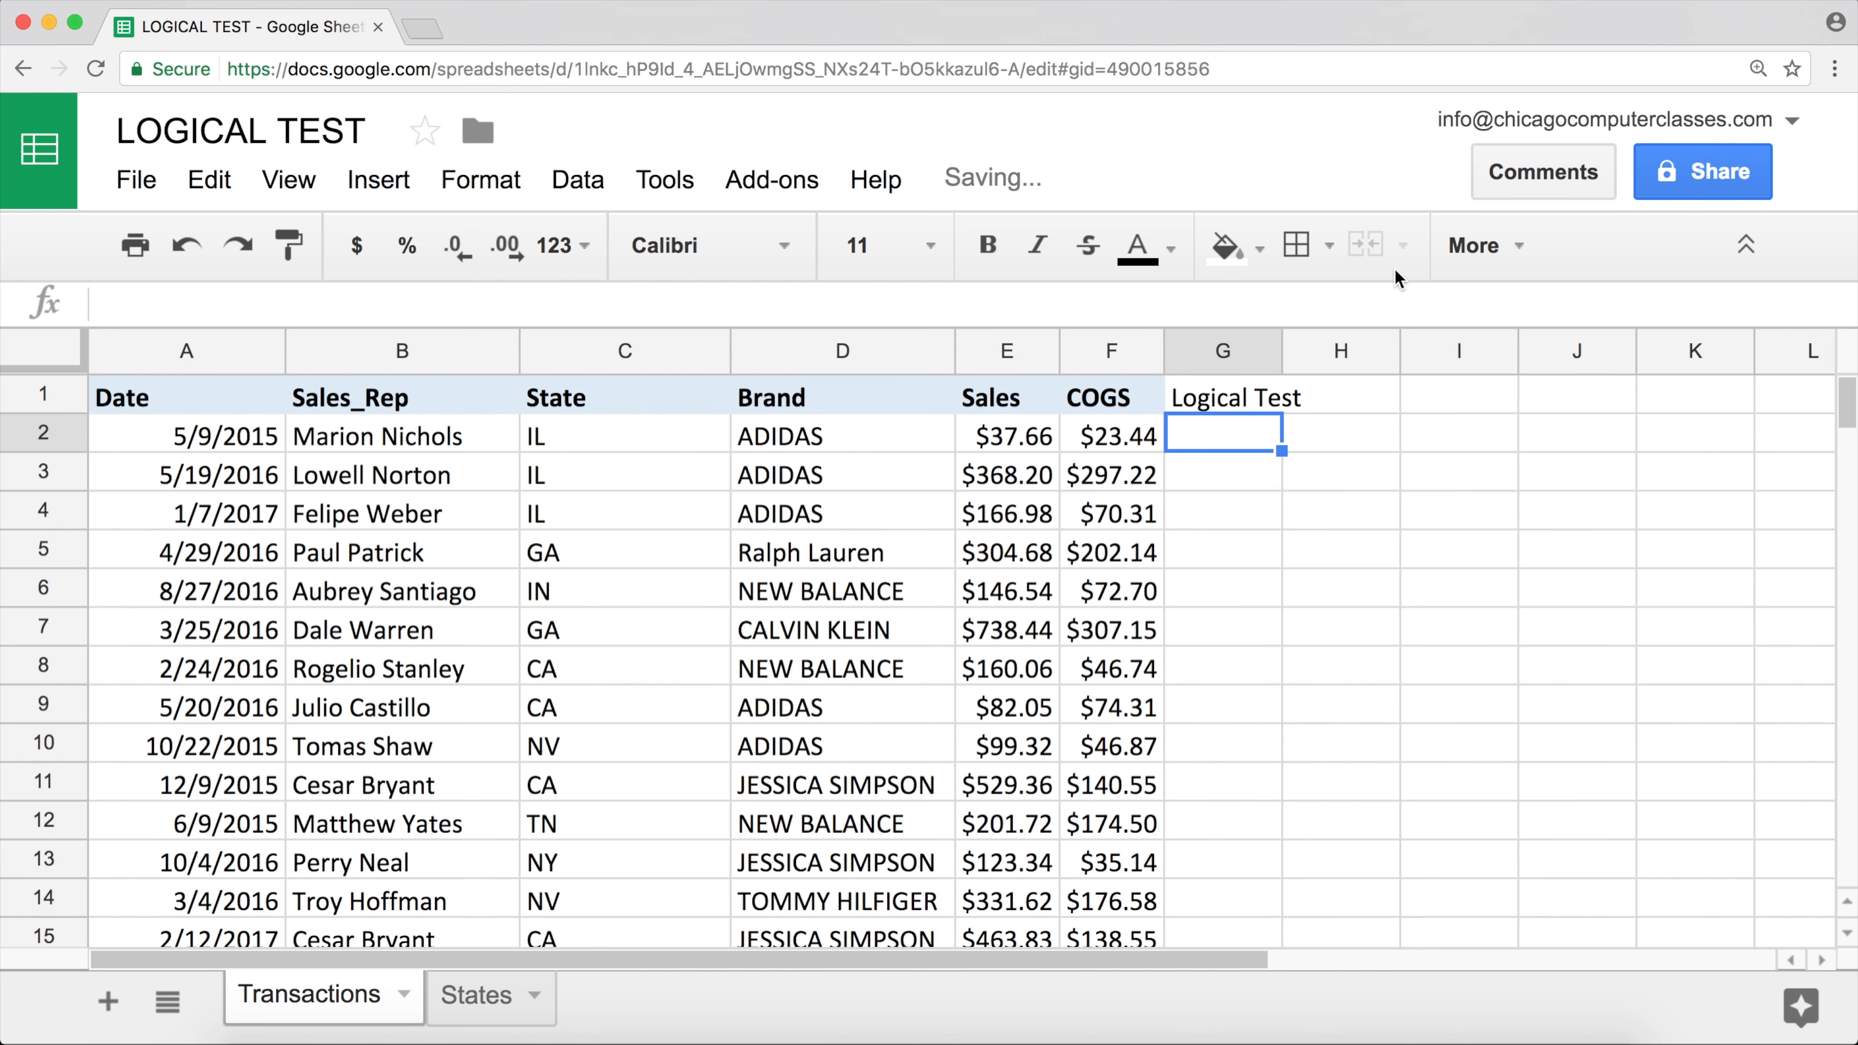
drag(1287, 358, 1346, 359)
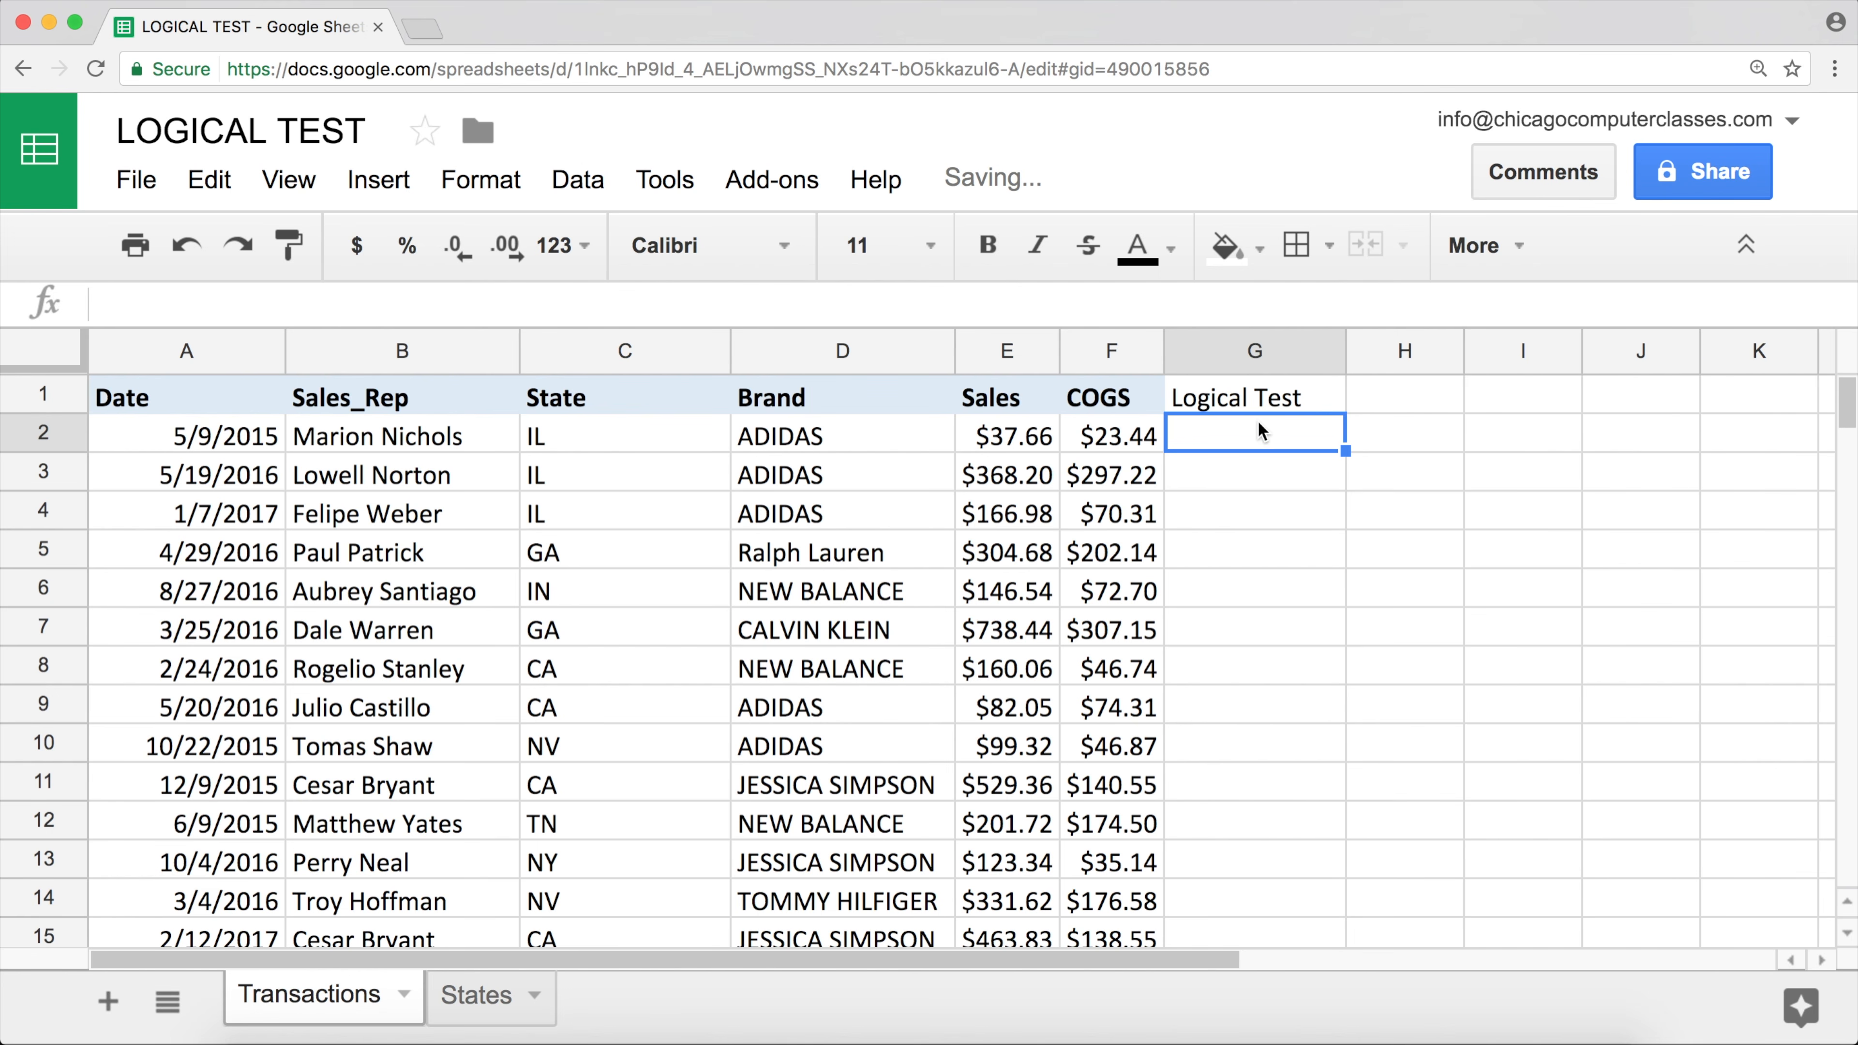
- Enter the logical test =E2>10 in cell G2 and fill it down to G6
text(=)
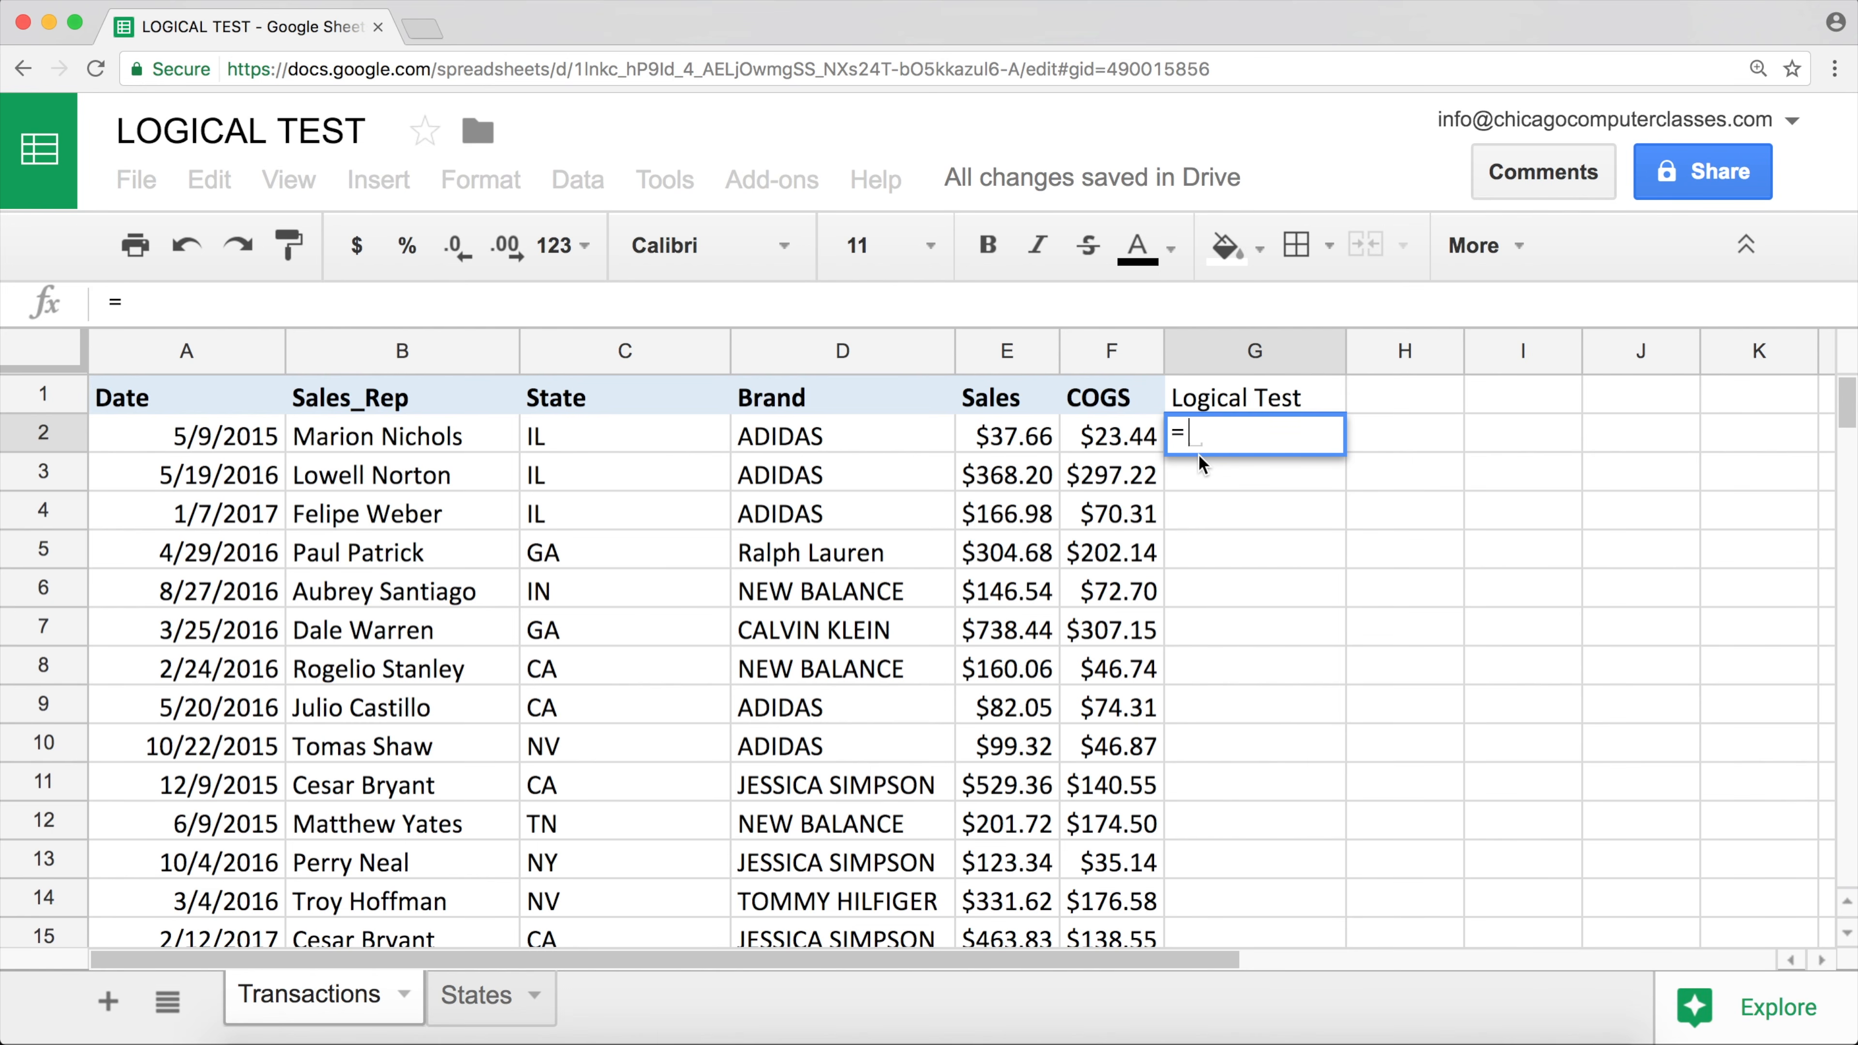
click(1007, 435)
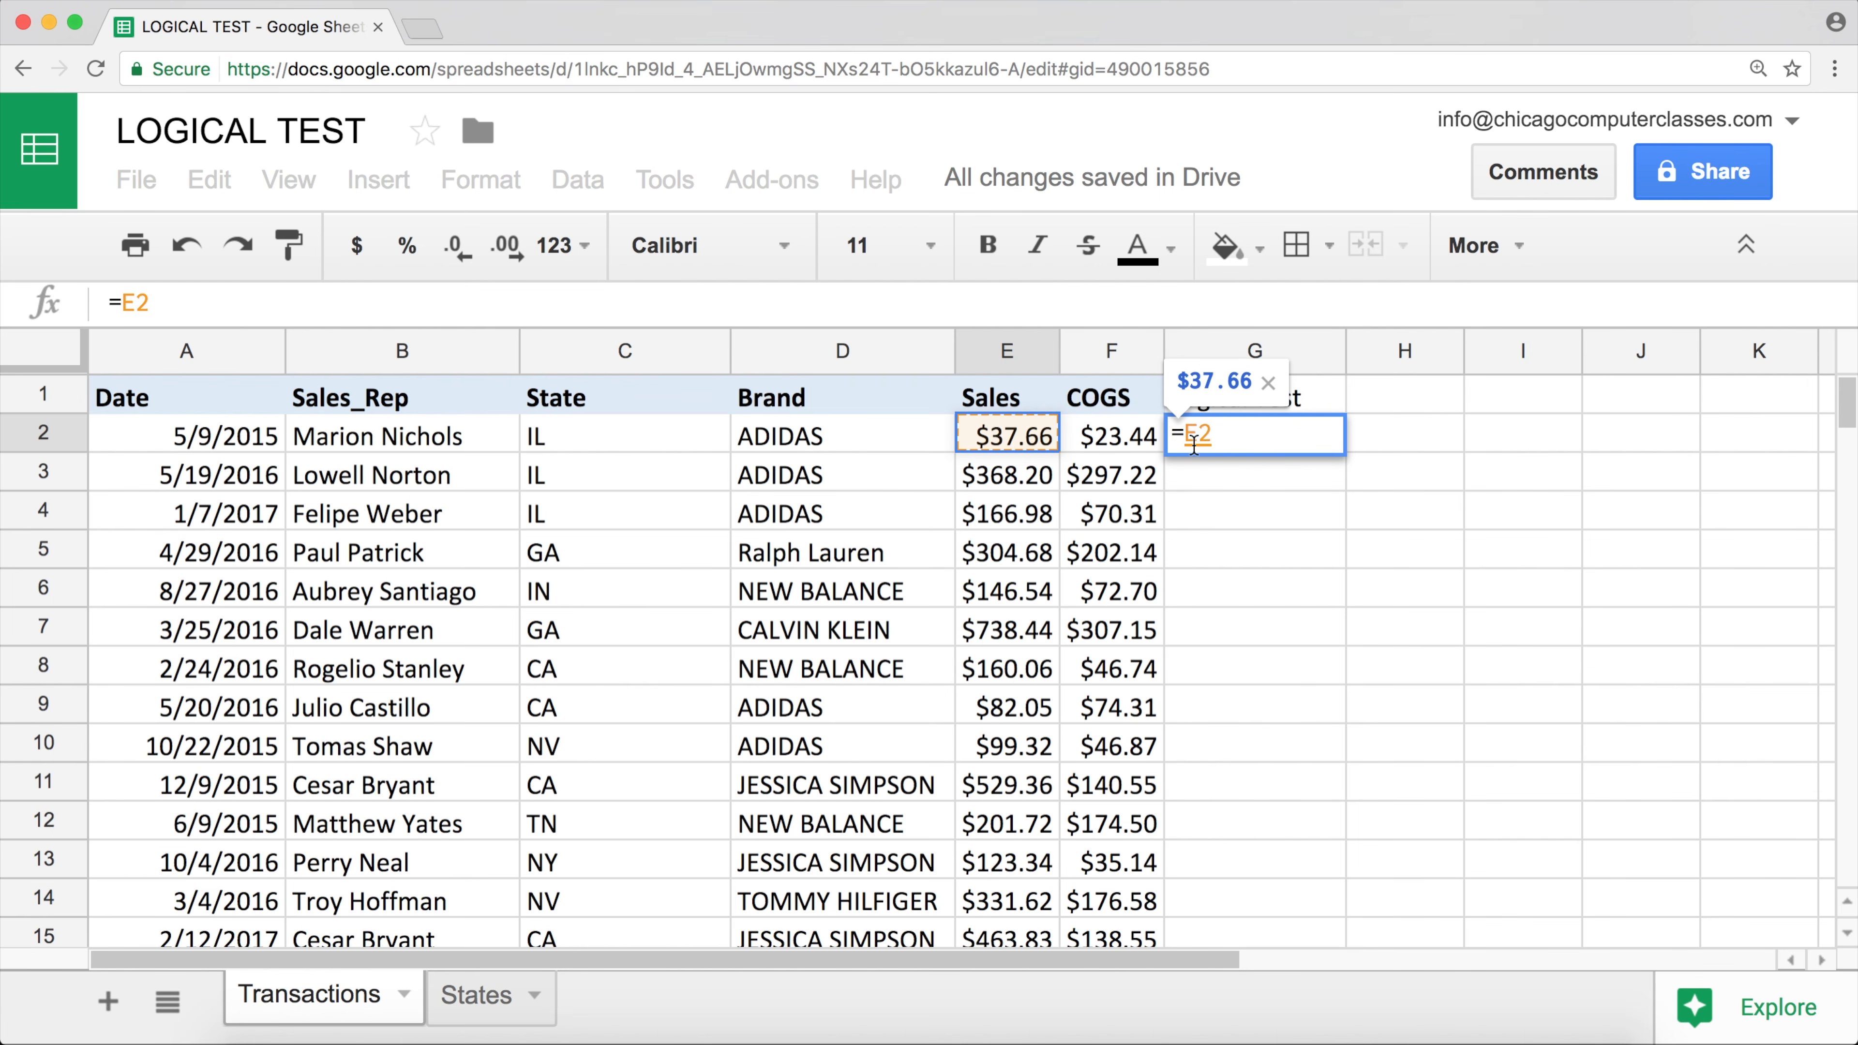
text(>)
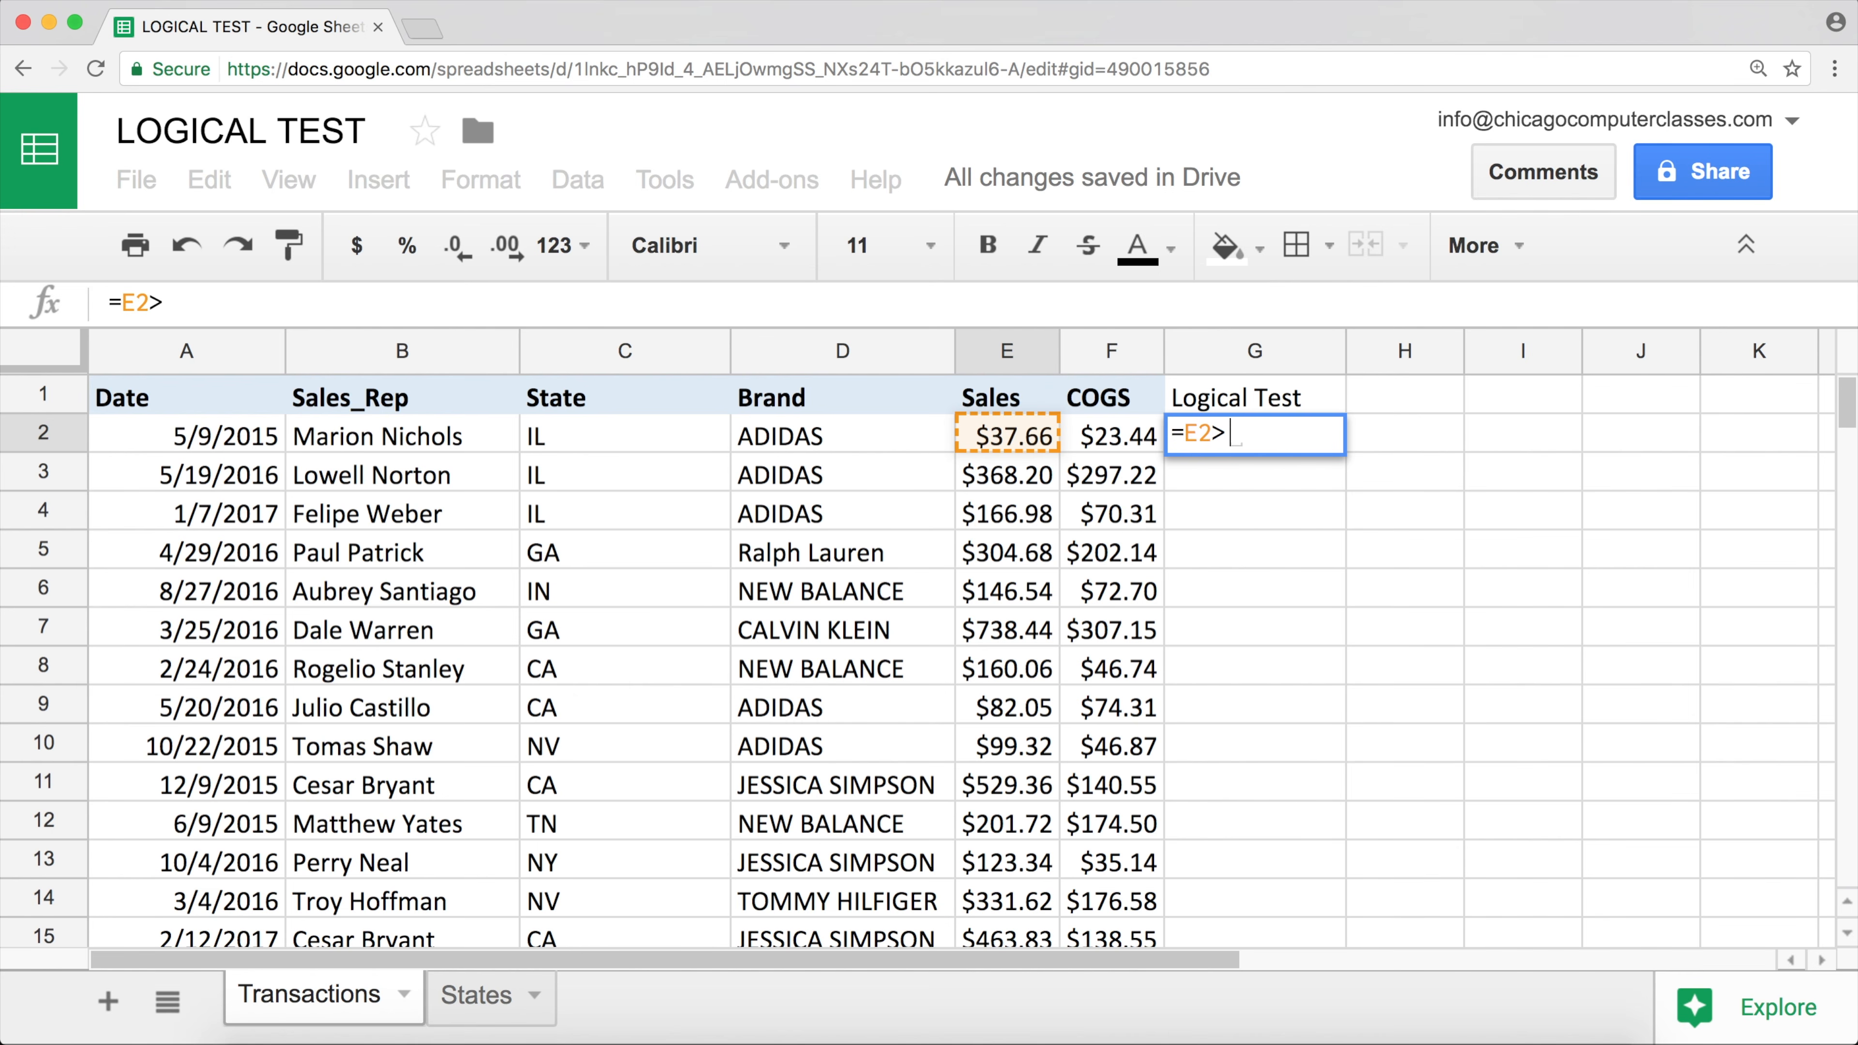
text(10)
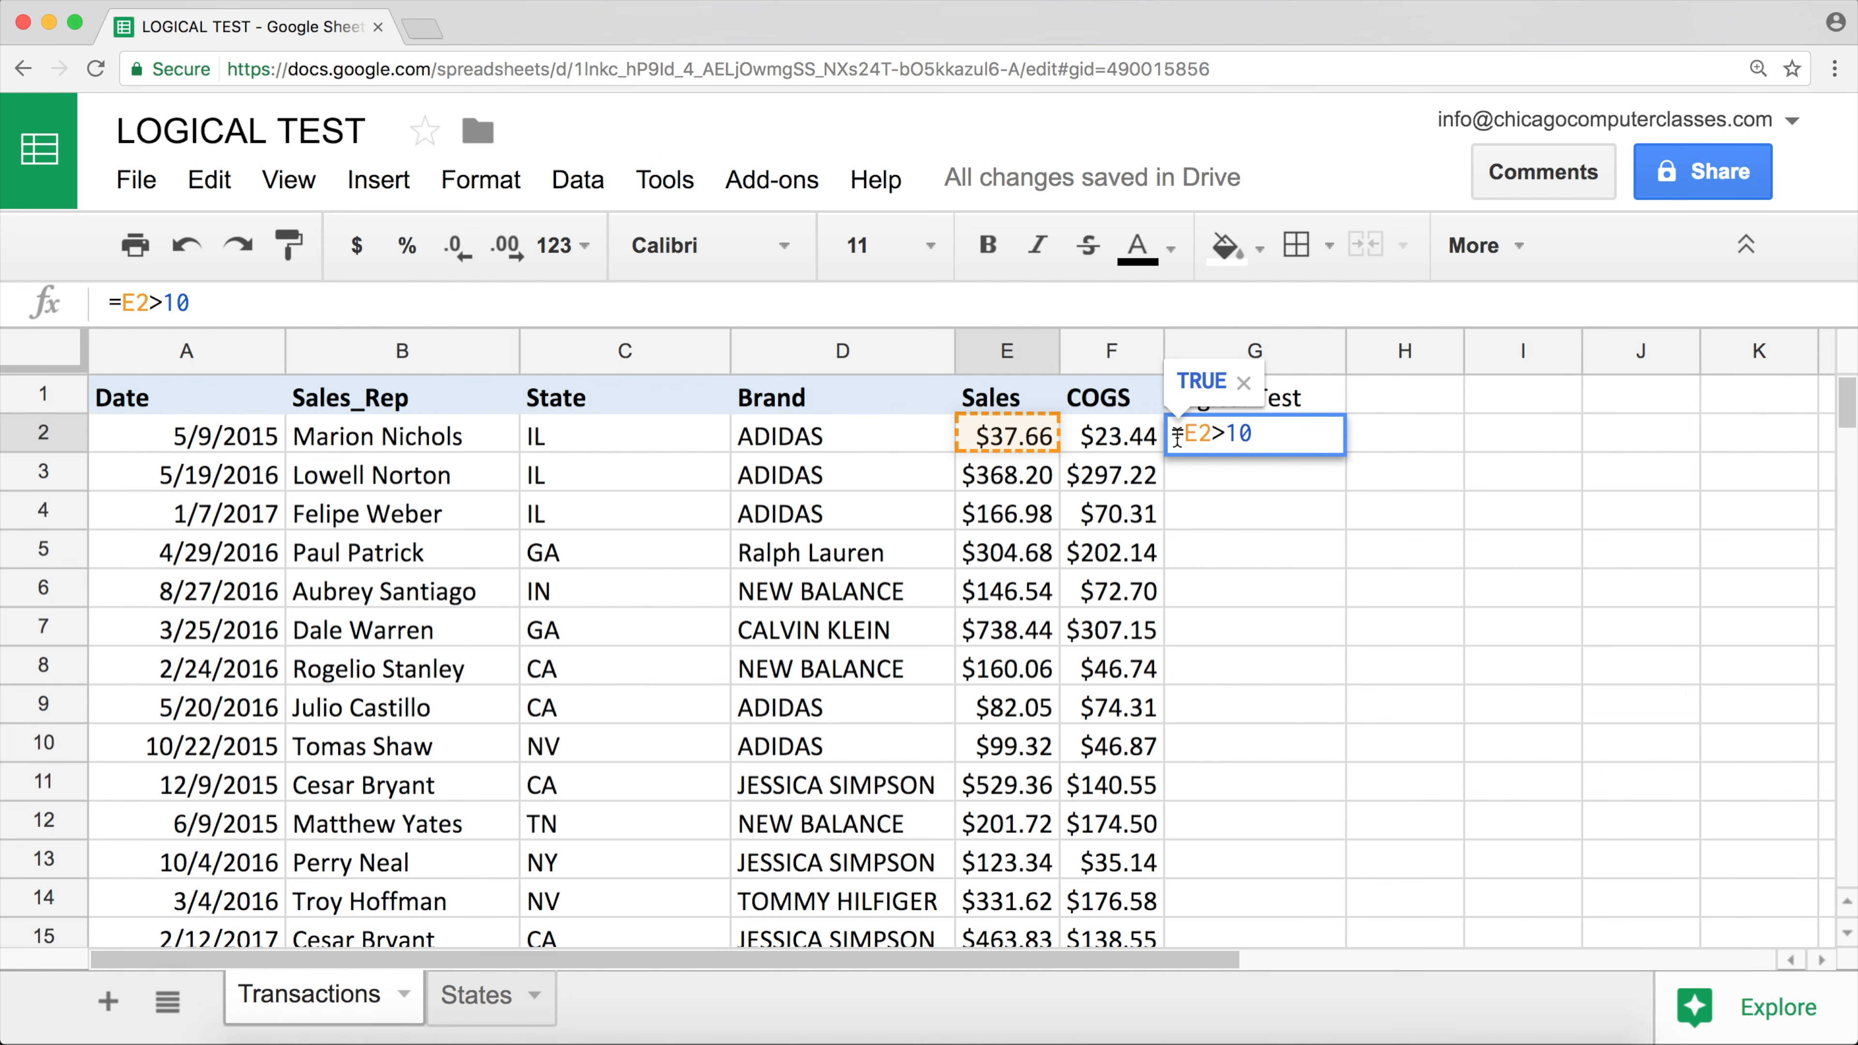
drag(1179, 435, 1307, 433)
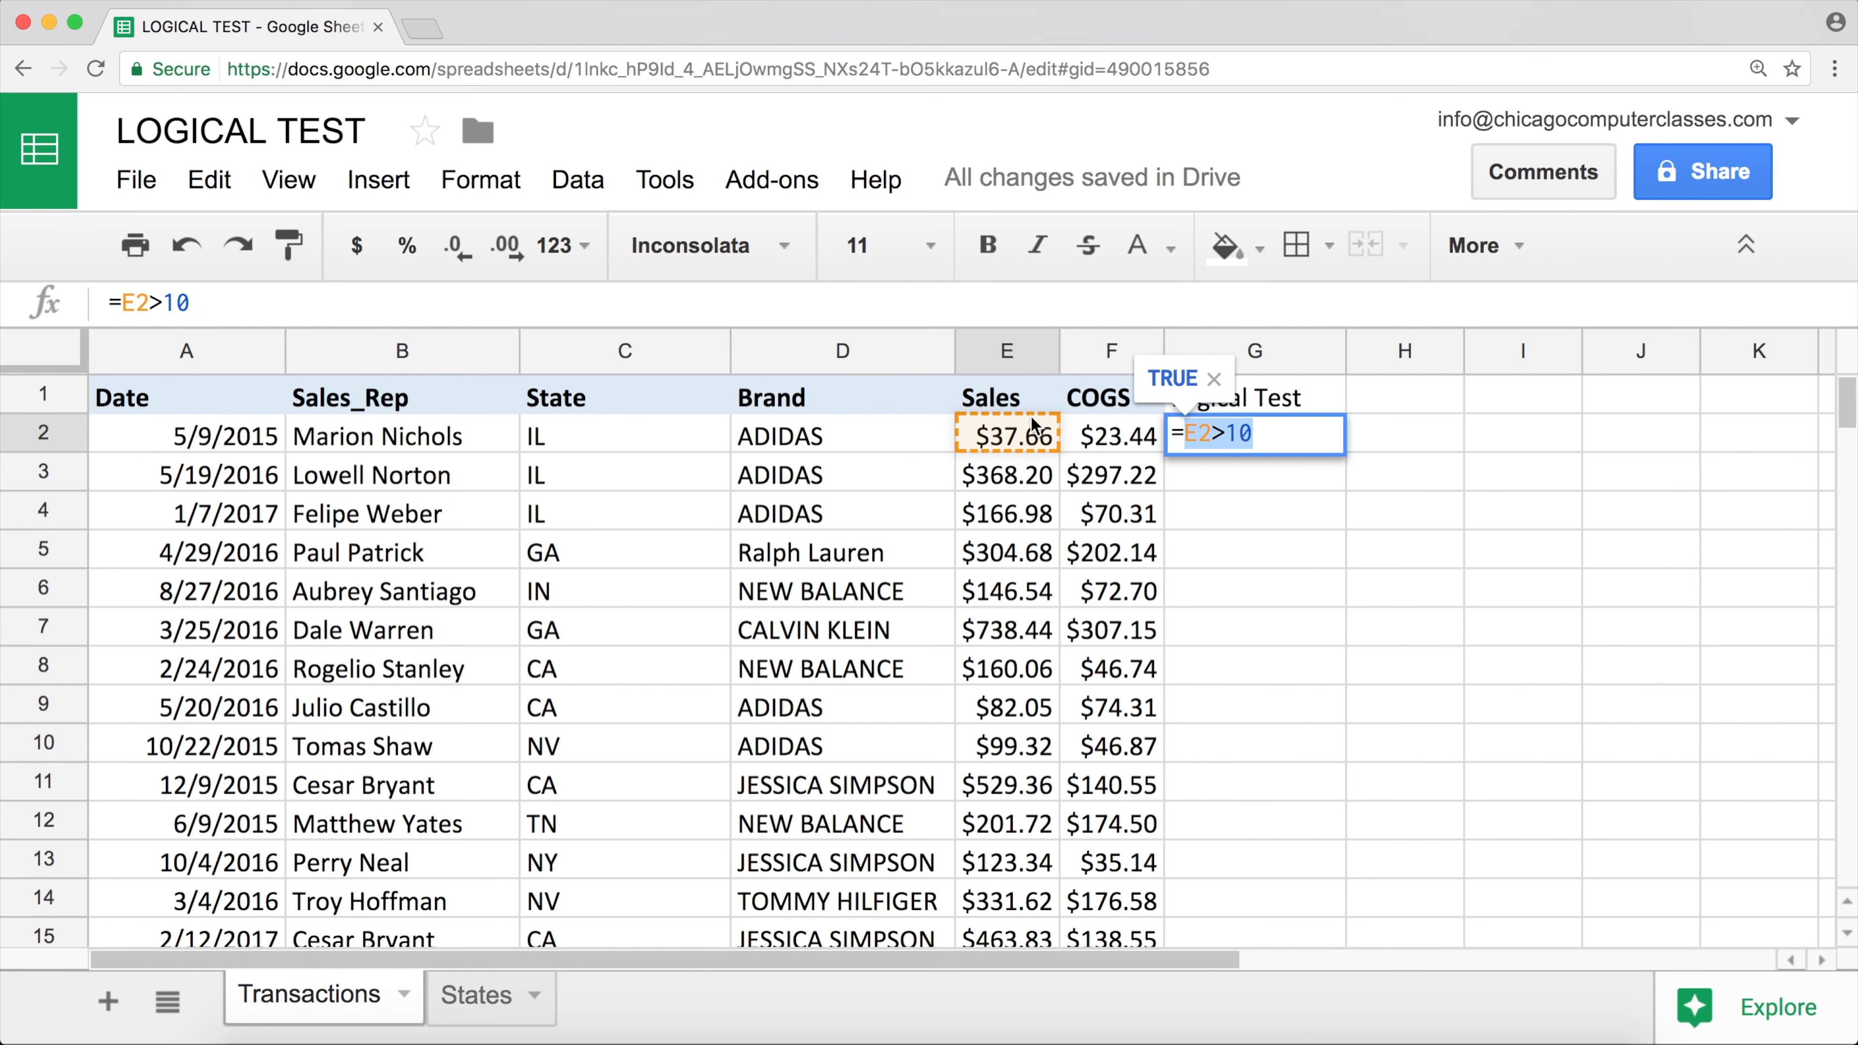
click(1265, 430)
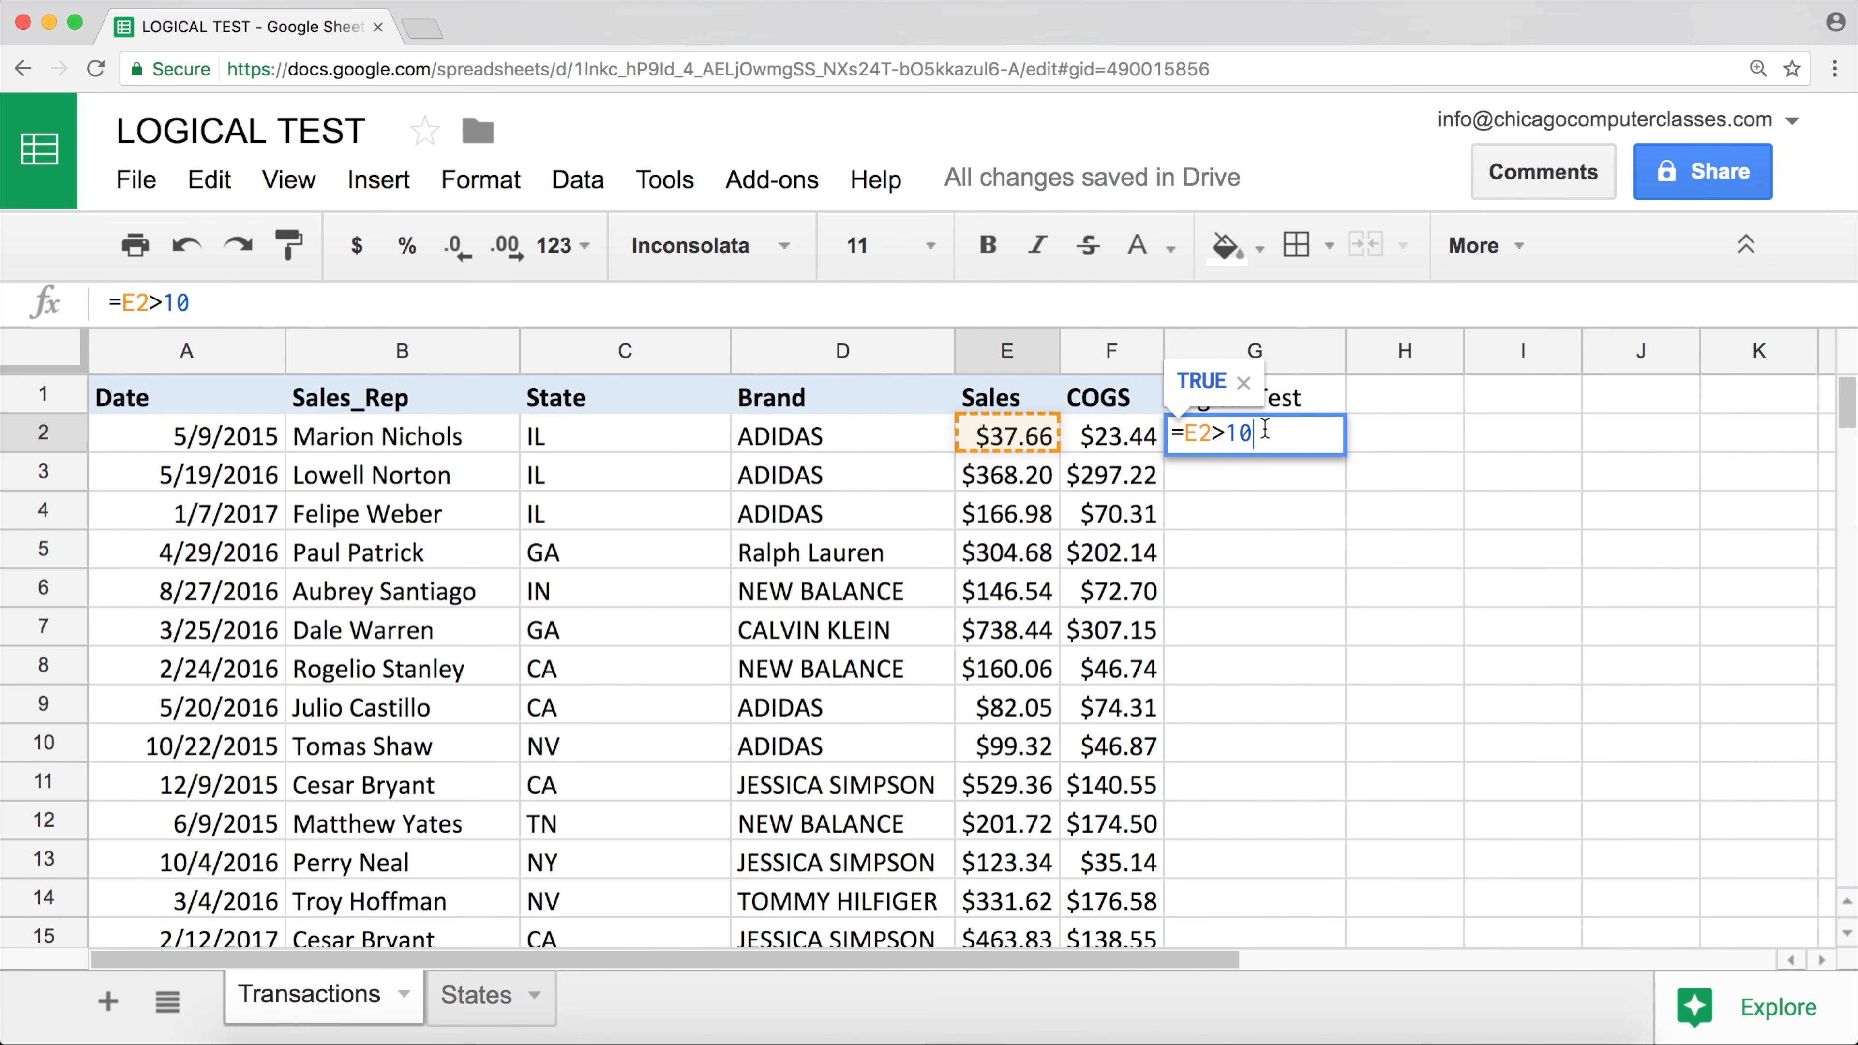
key(Return)
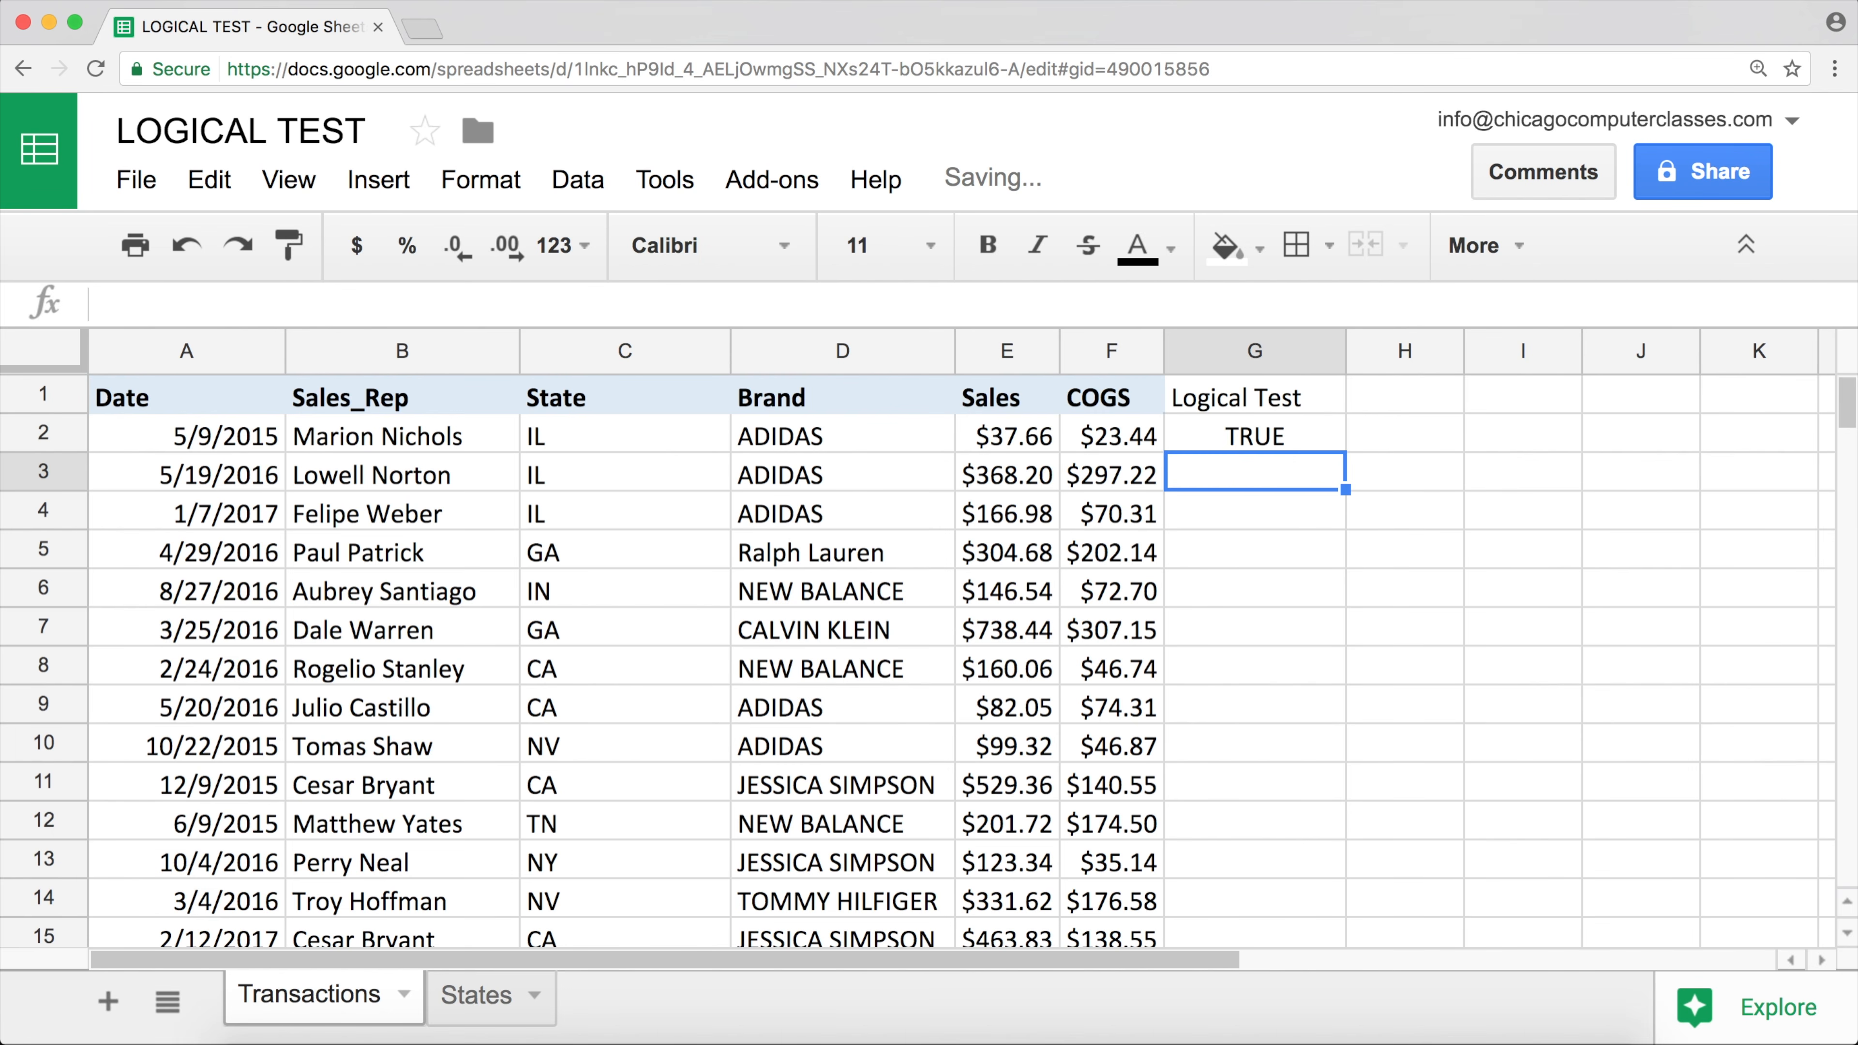
click(1226, 443)
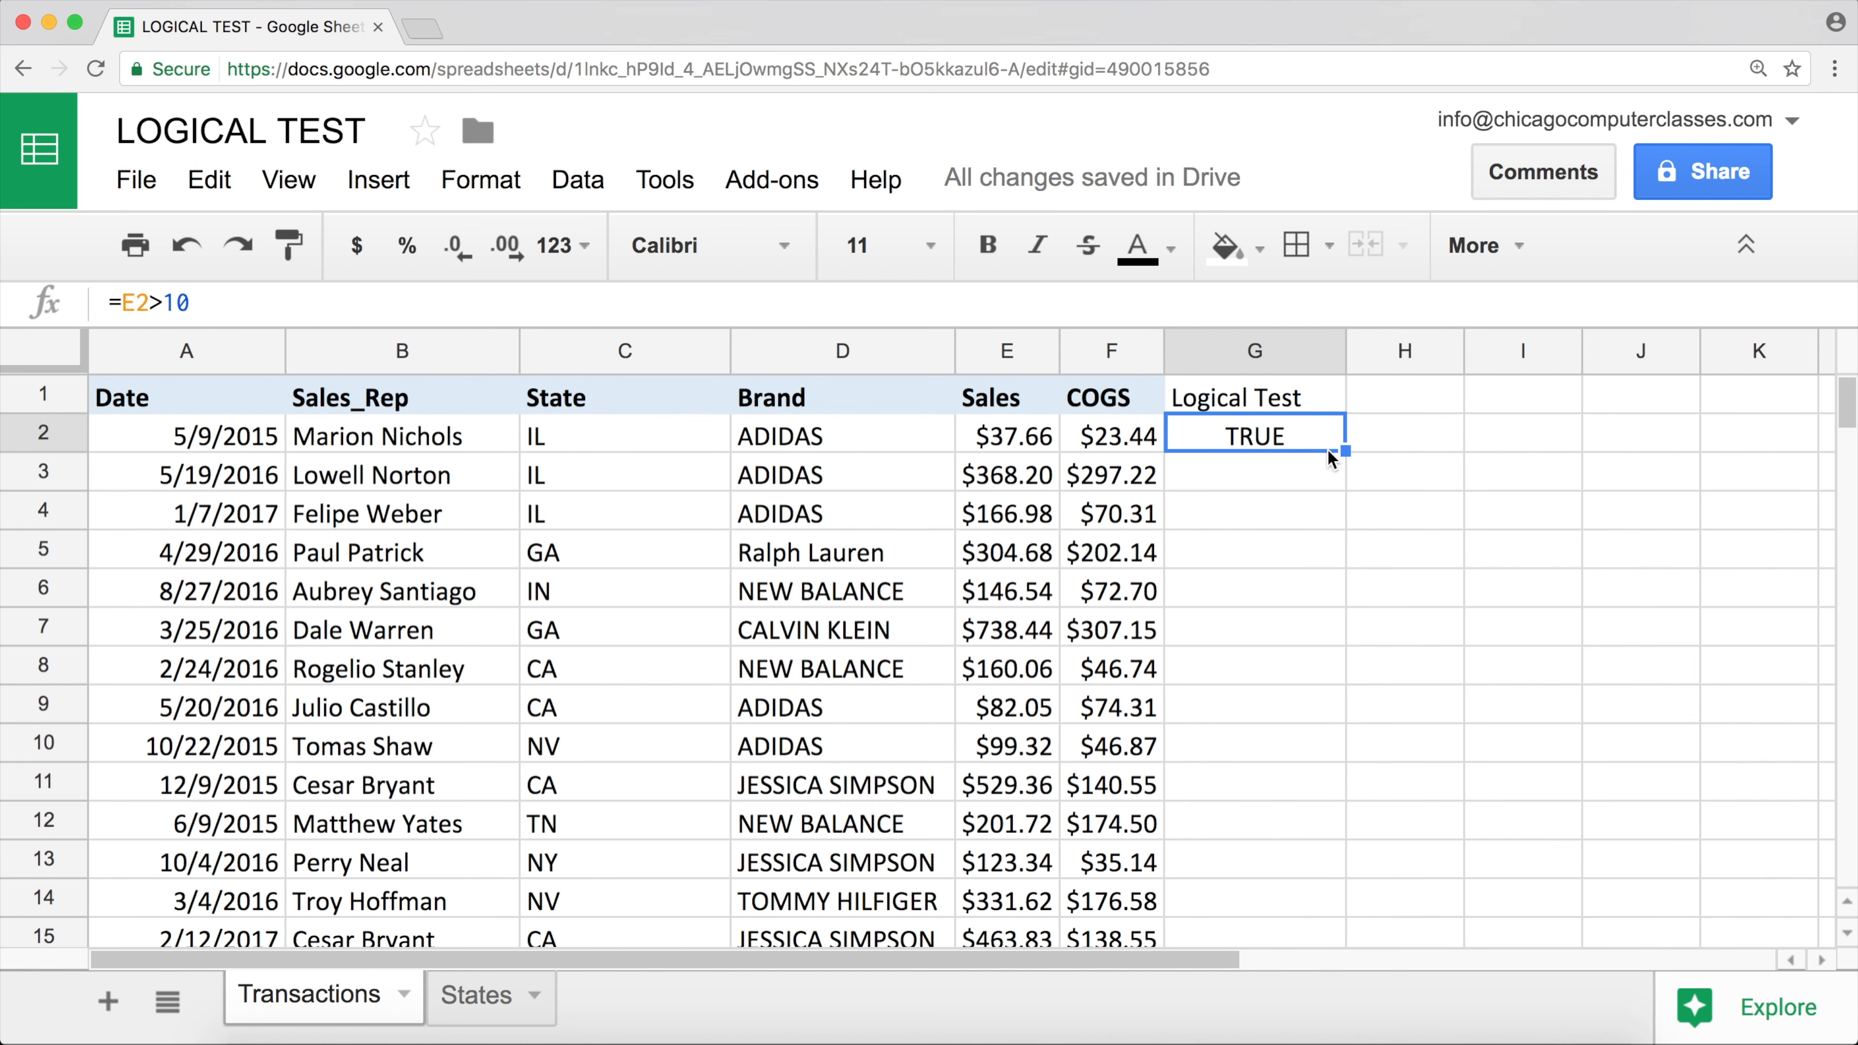
drag(1342, 450, 1298, 597)
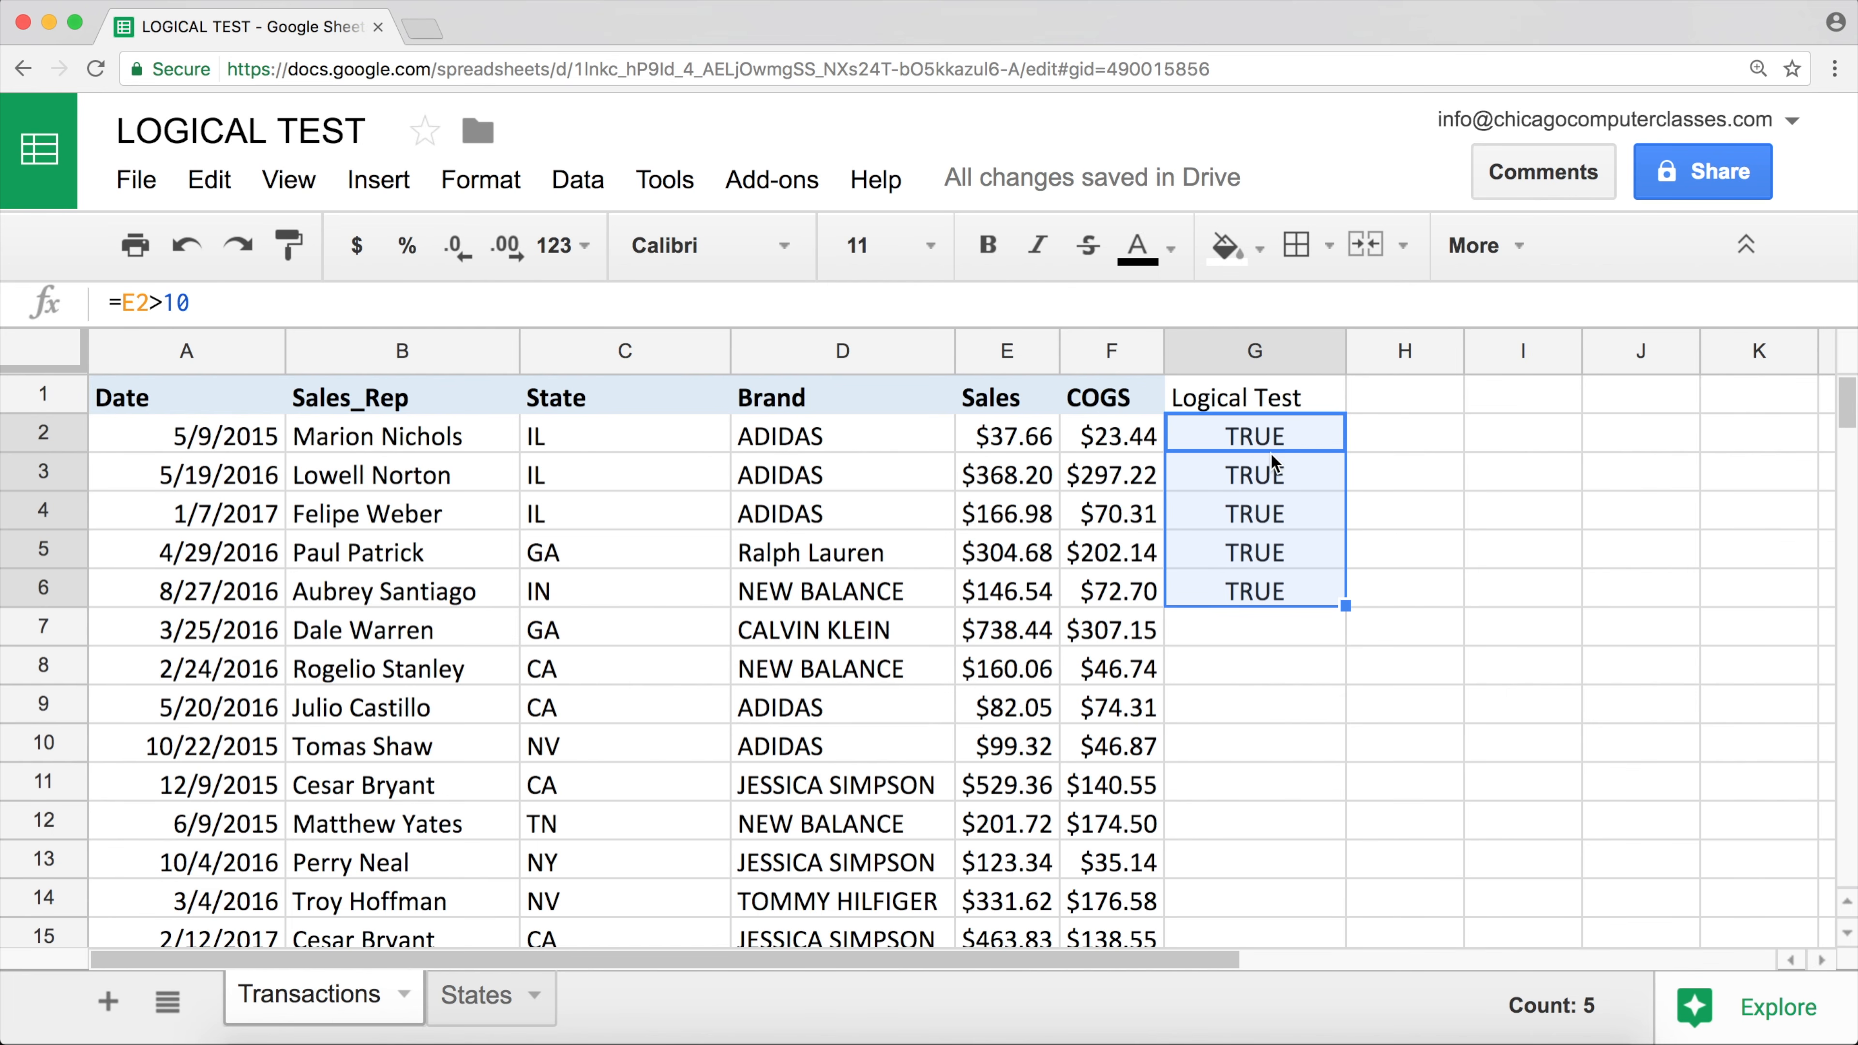
- Change the test in G2 to =E2>200 and fill it down through G7
double_click(1237, 442)
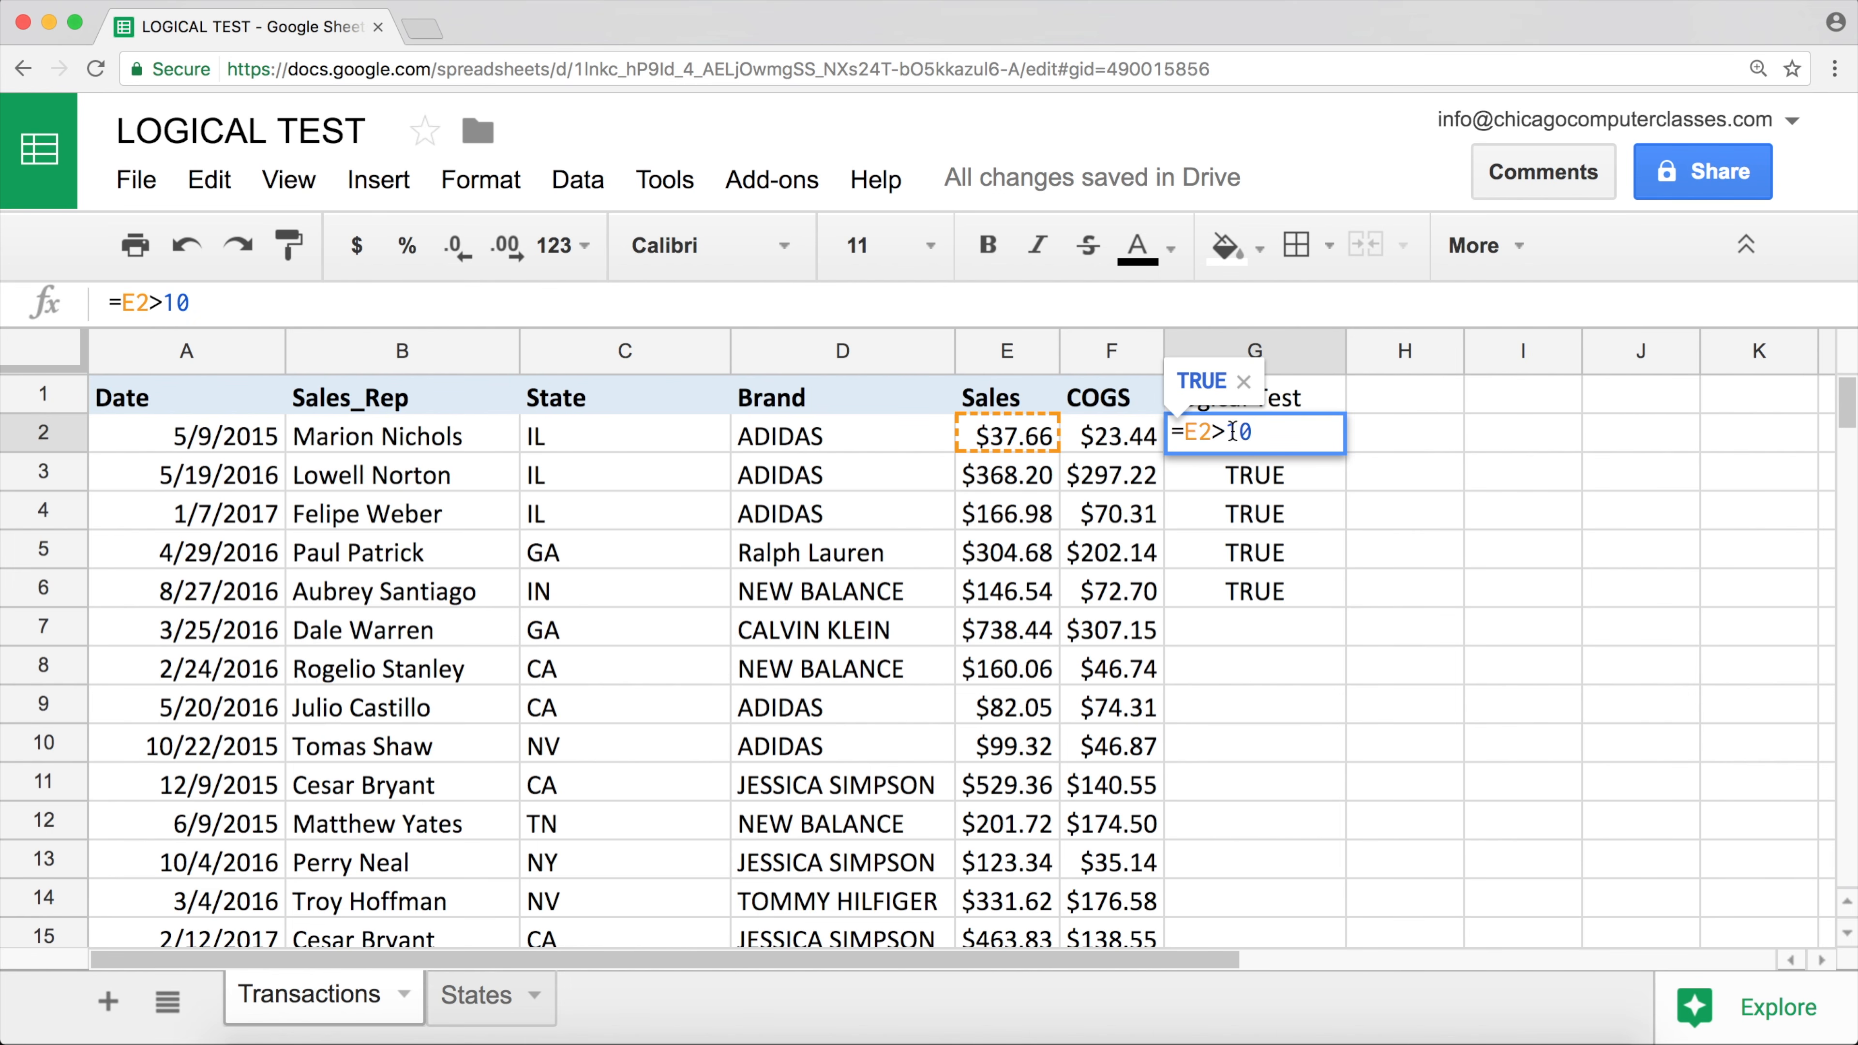
drag(1237, 432, 1313, 433)
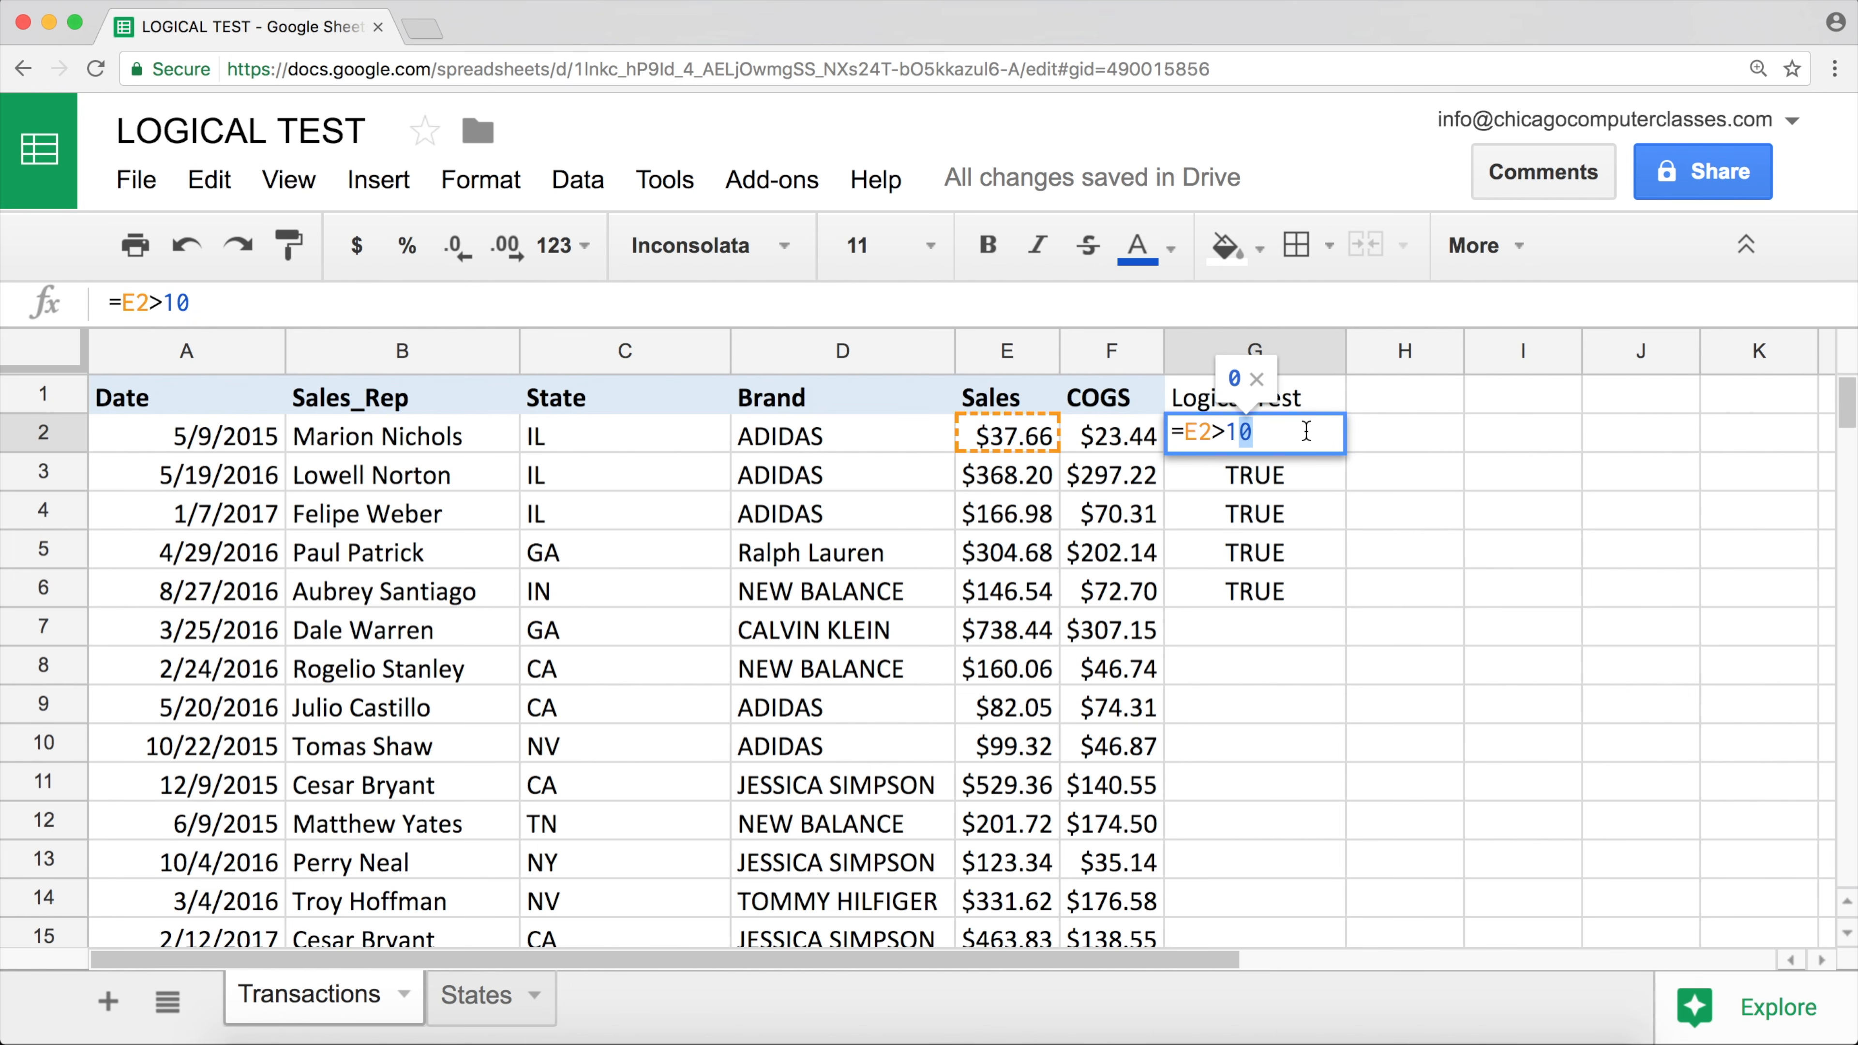
key(BackSpace)
key(BackSpace)
text(200)
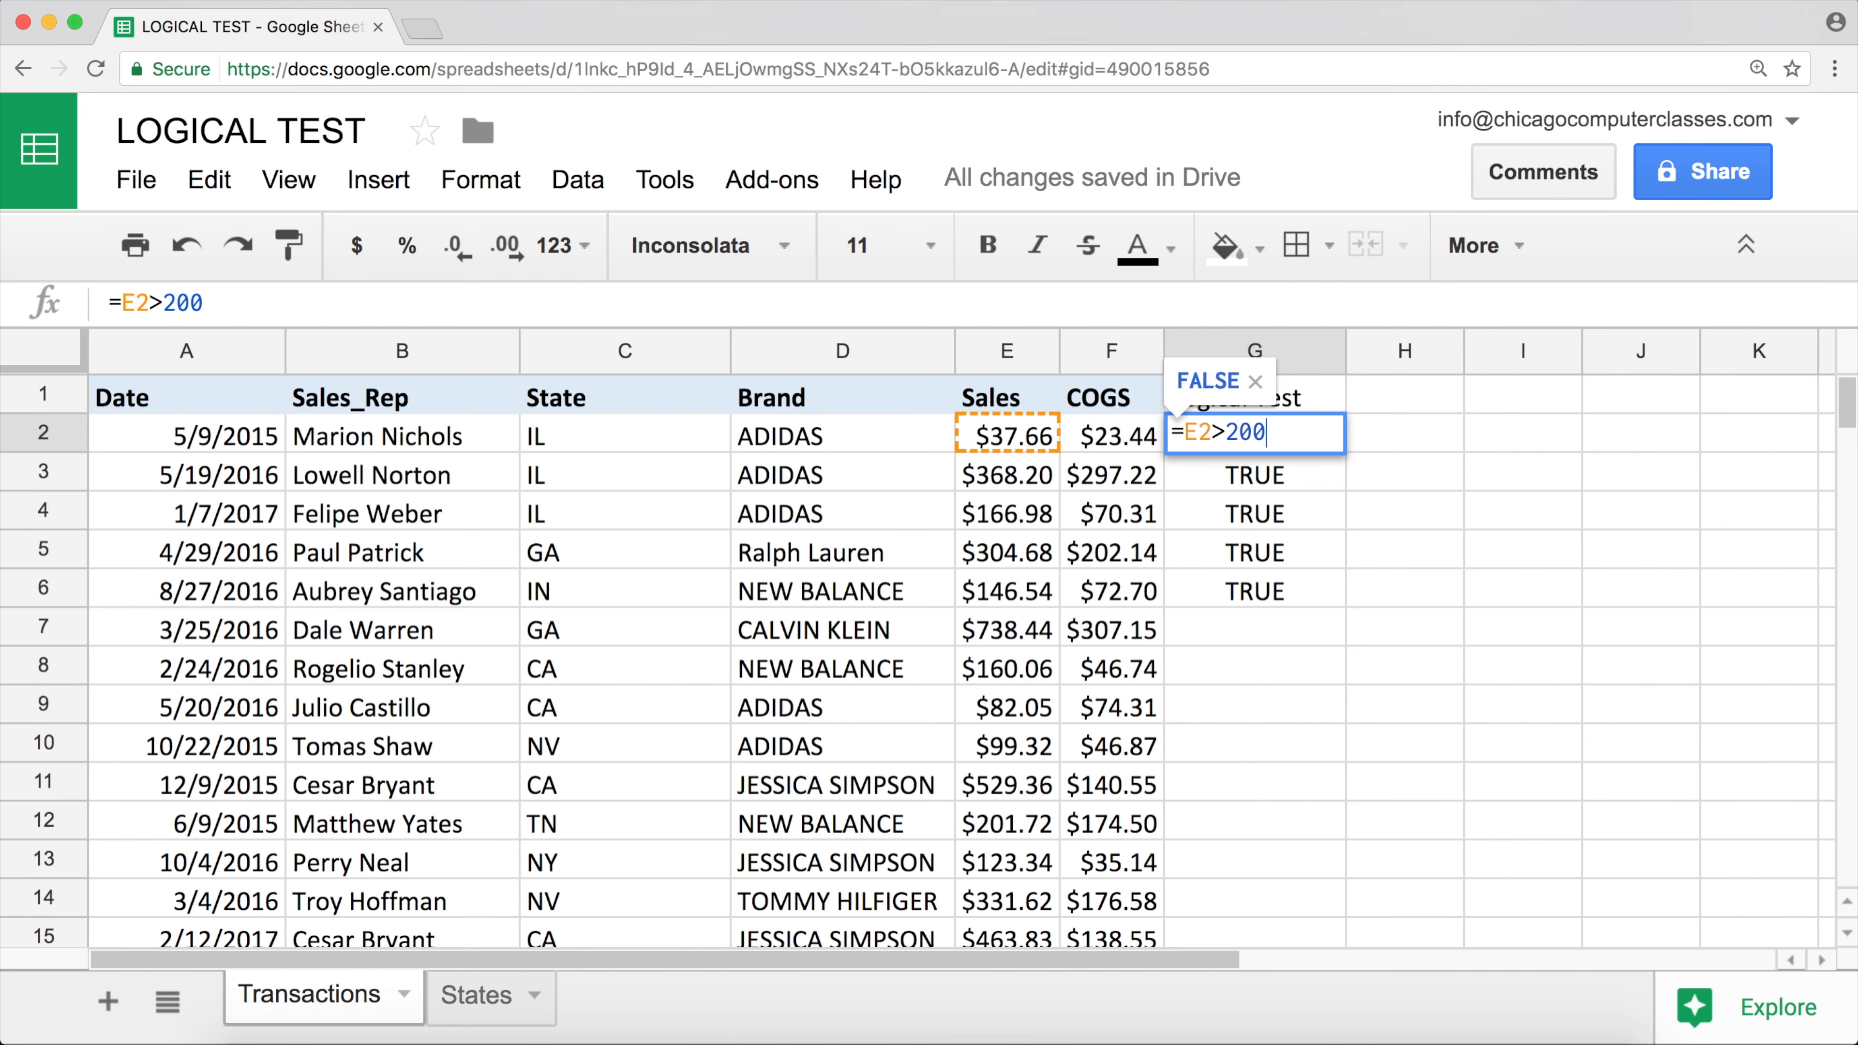
key(Return)
click(1313, 441)
drag(1344, 452, 1336, 642)
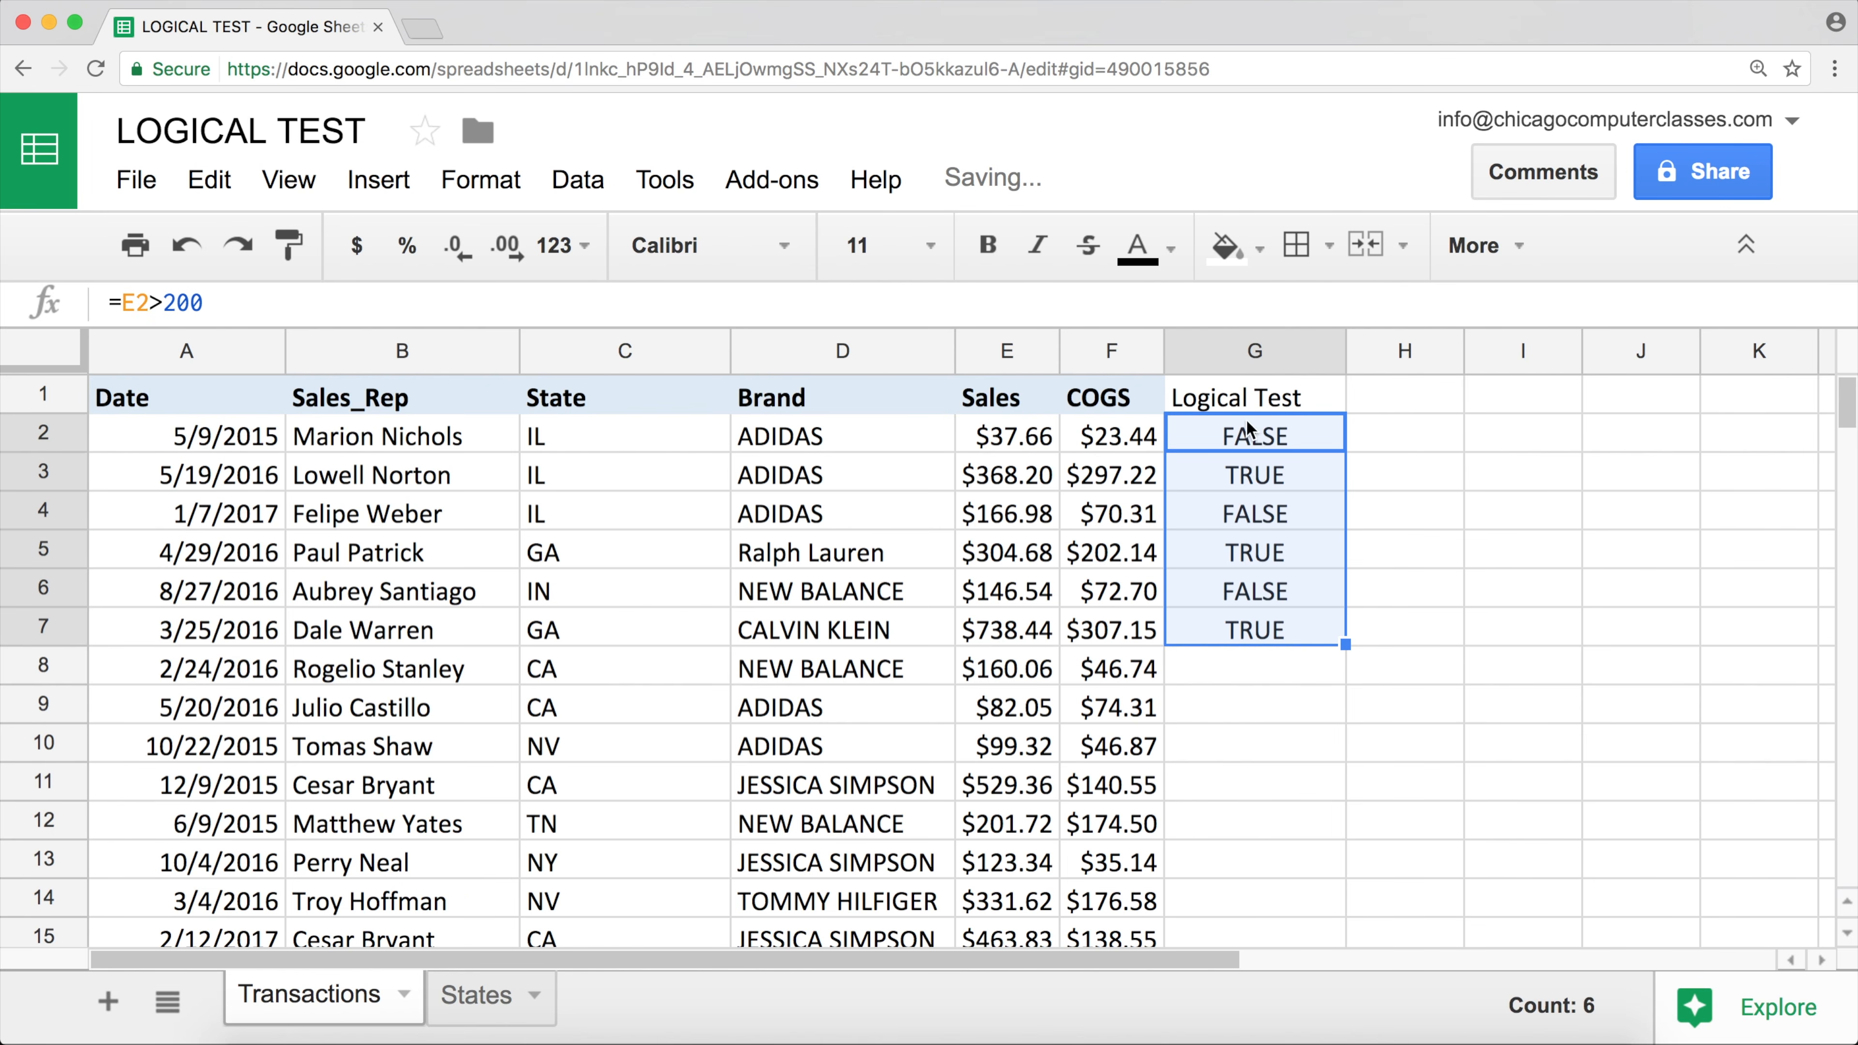
click(1277, 474)
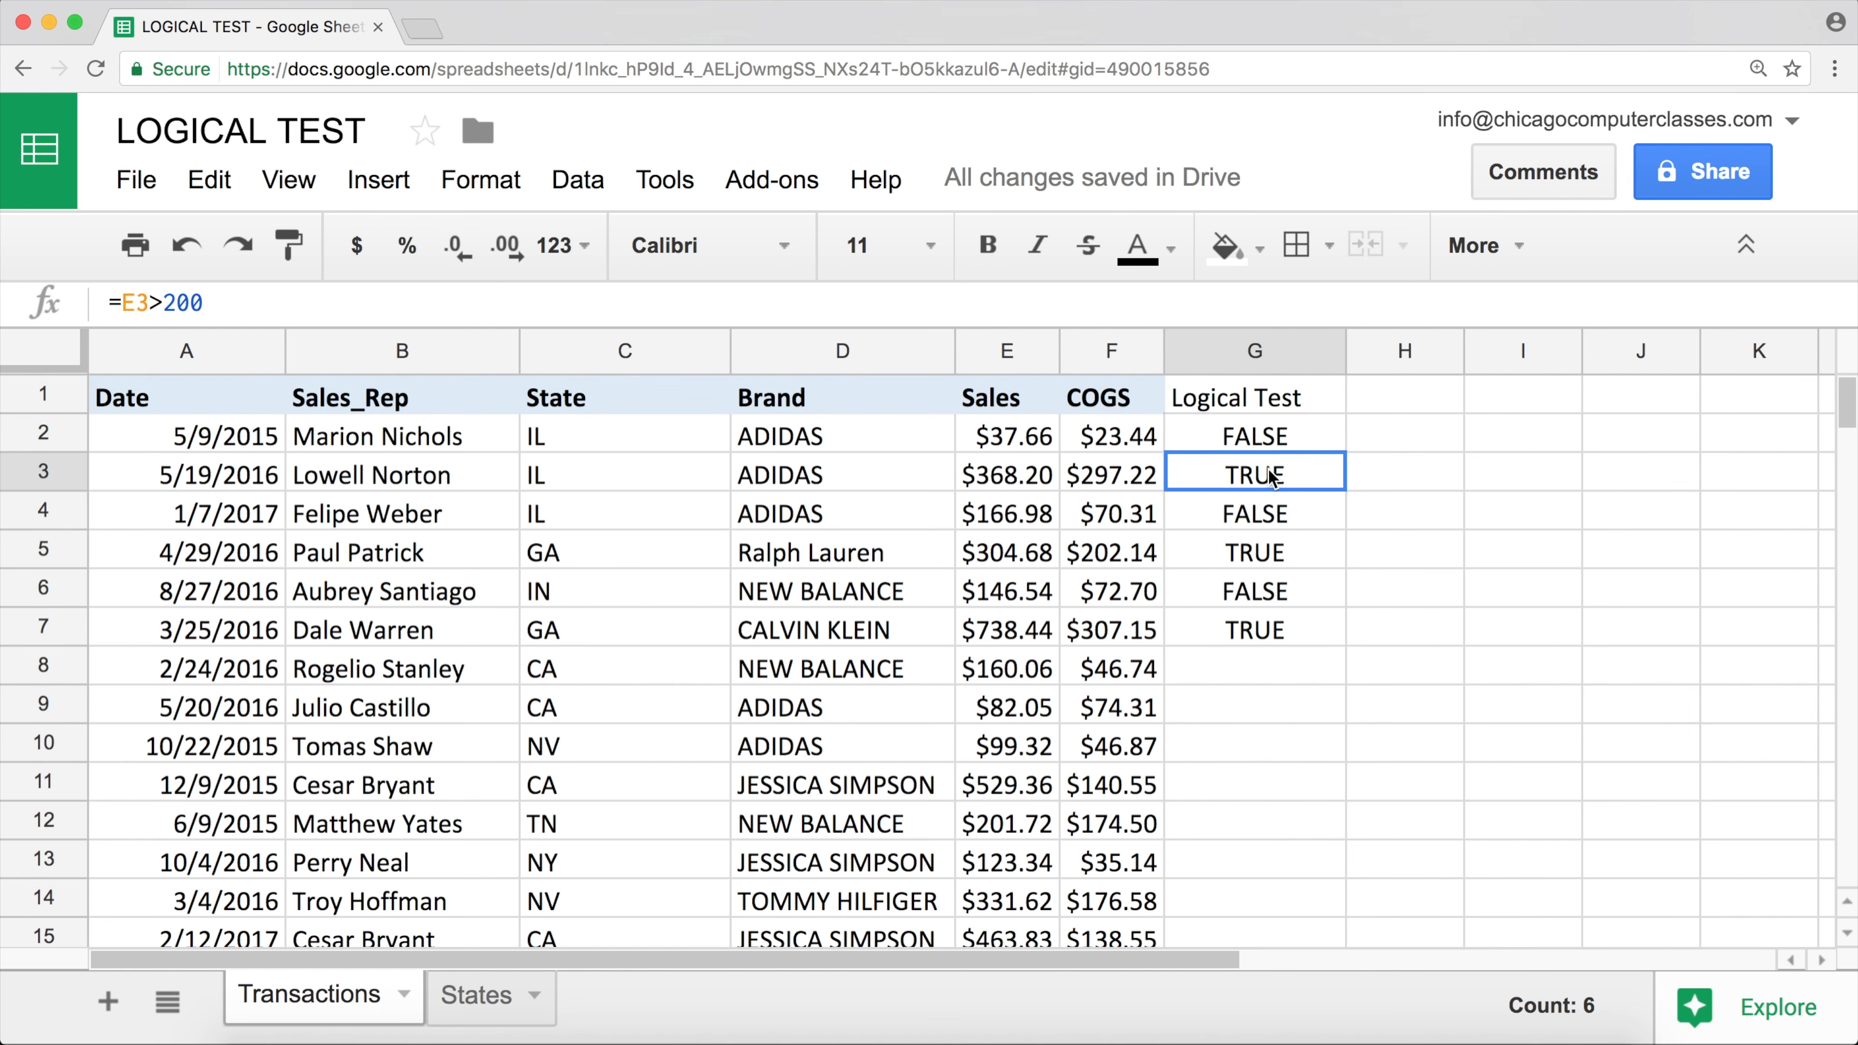
click(1255, 512)
click(1261, 441)
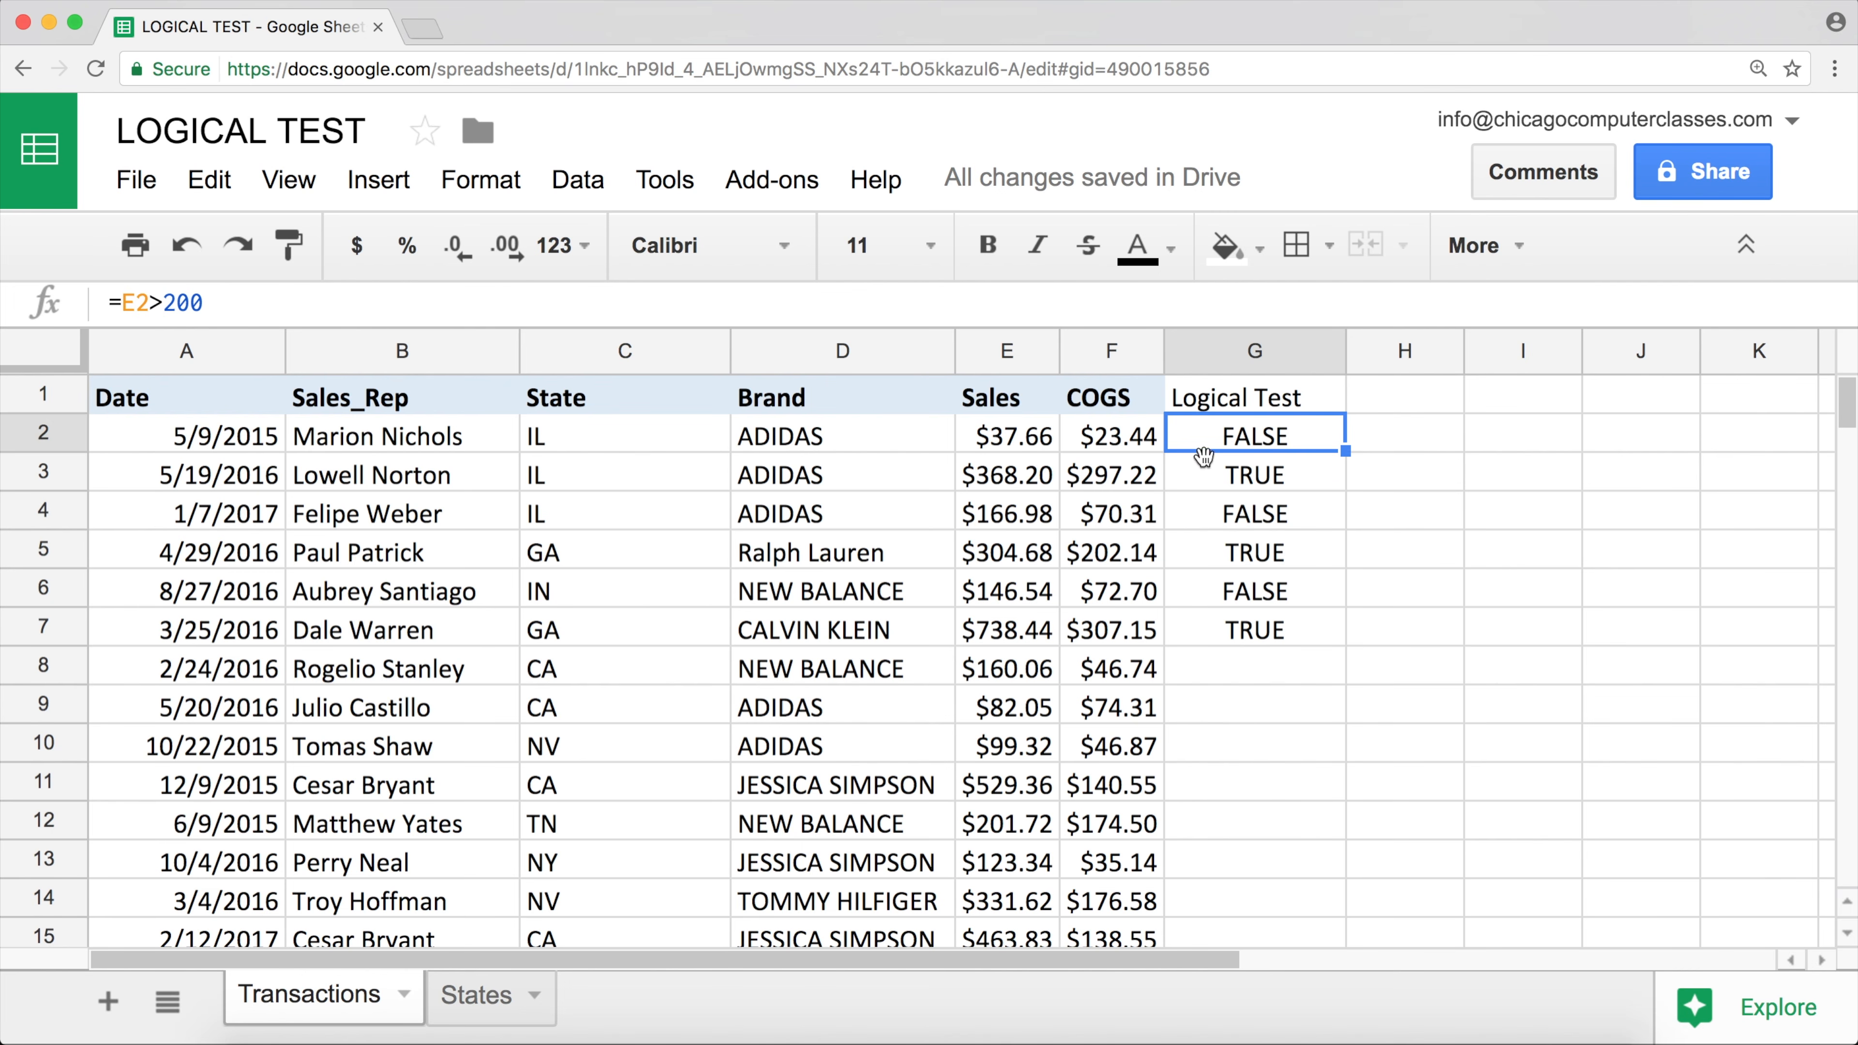
- Set the threshold in G2 to the sales amount in E4, making it =E2>166.98, and fill it down to G7
click(999, 521)
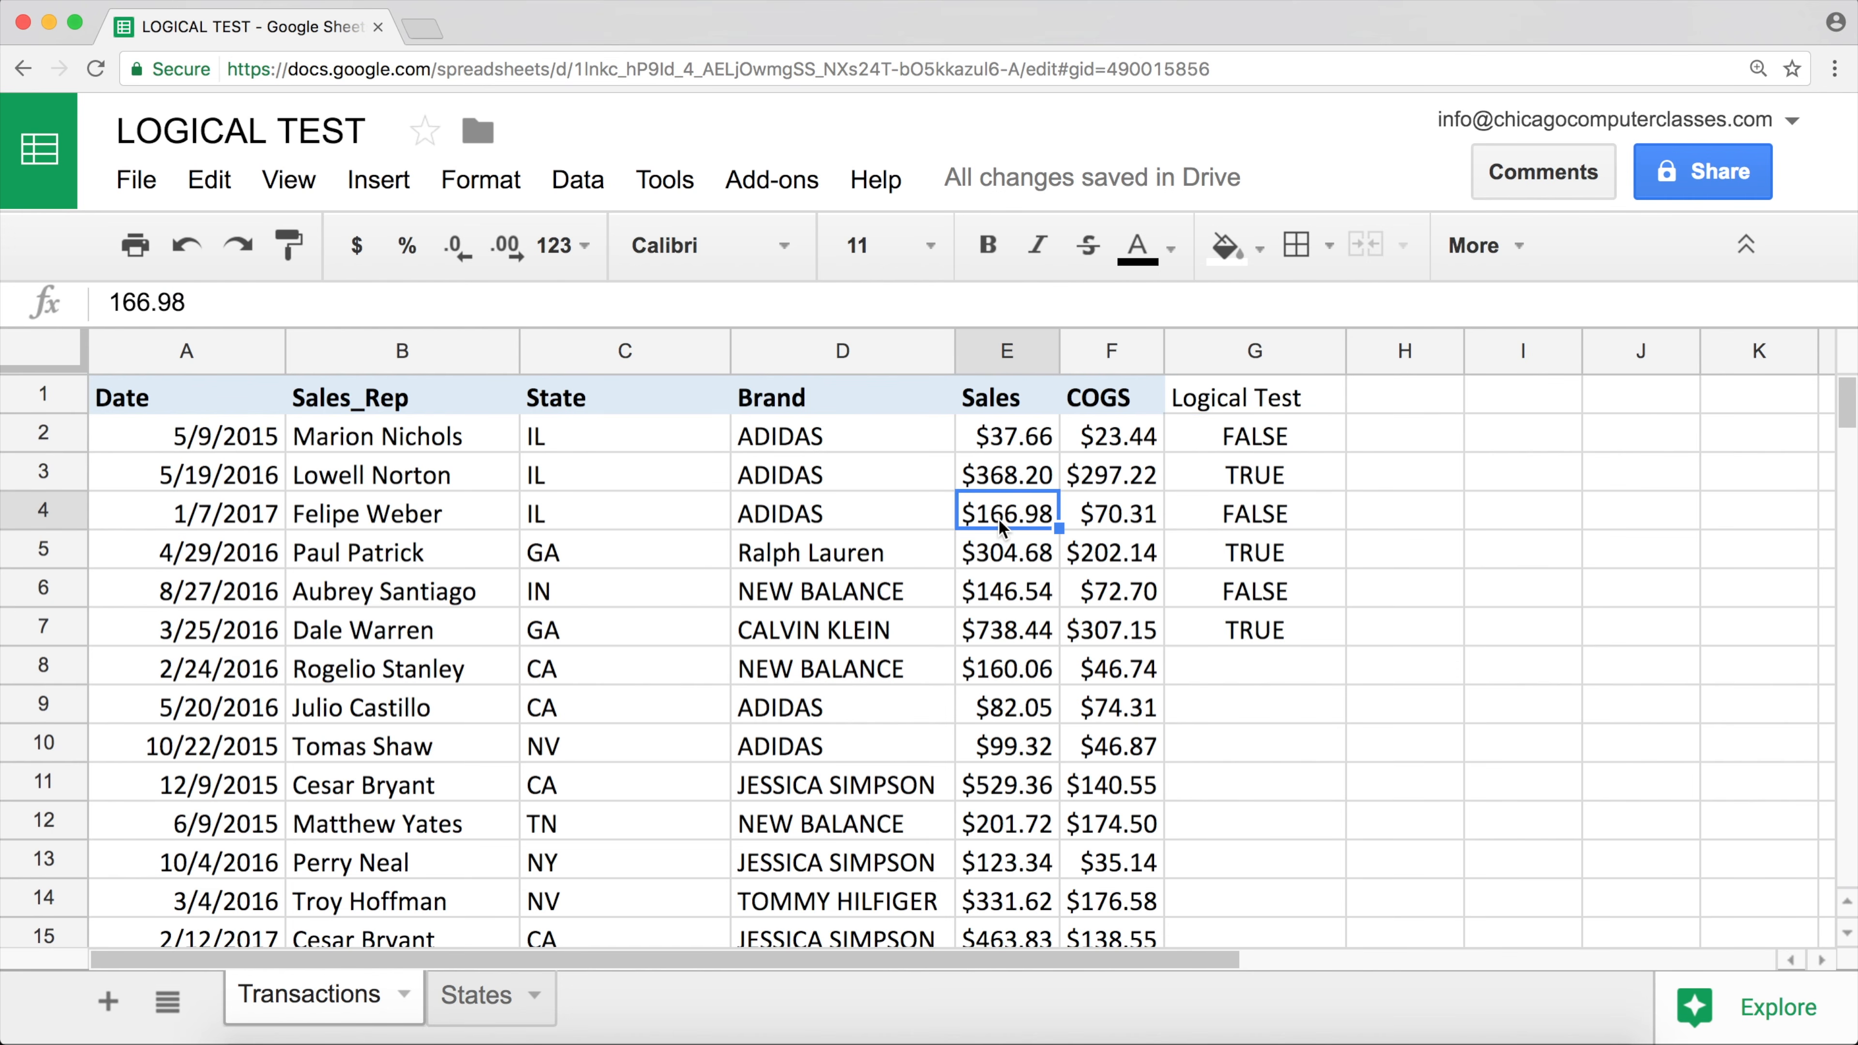
double_click(1280, 425)
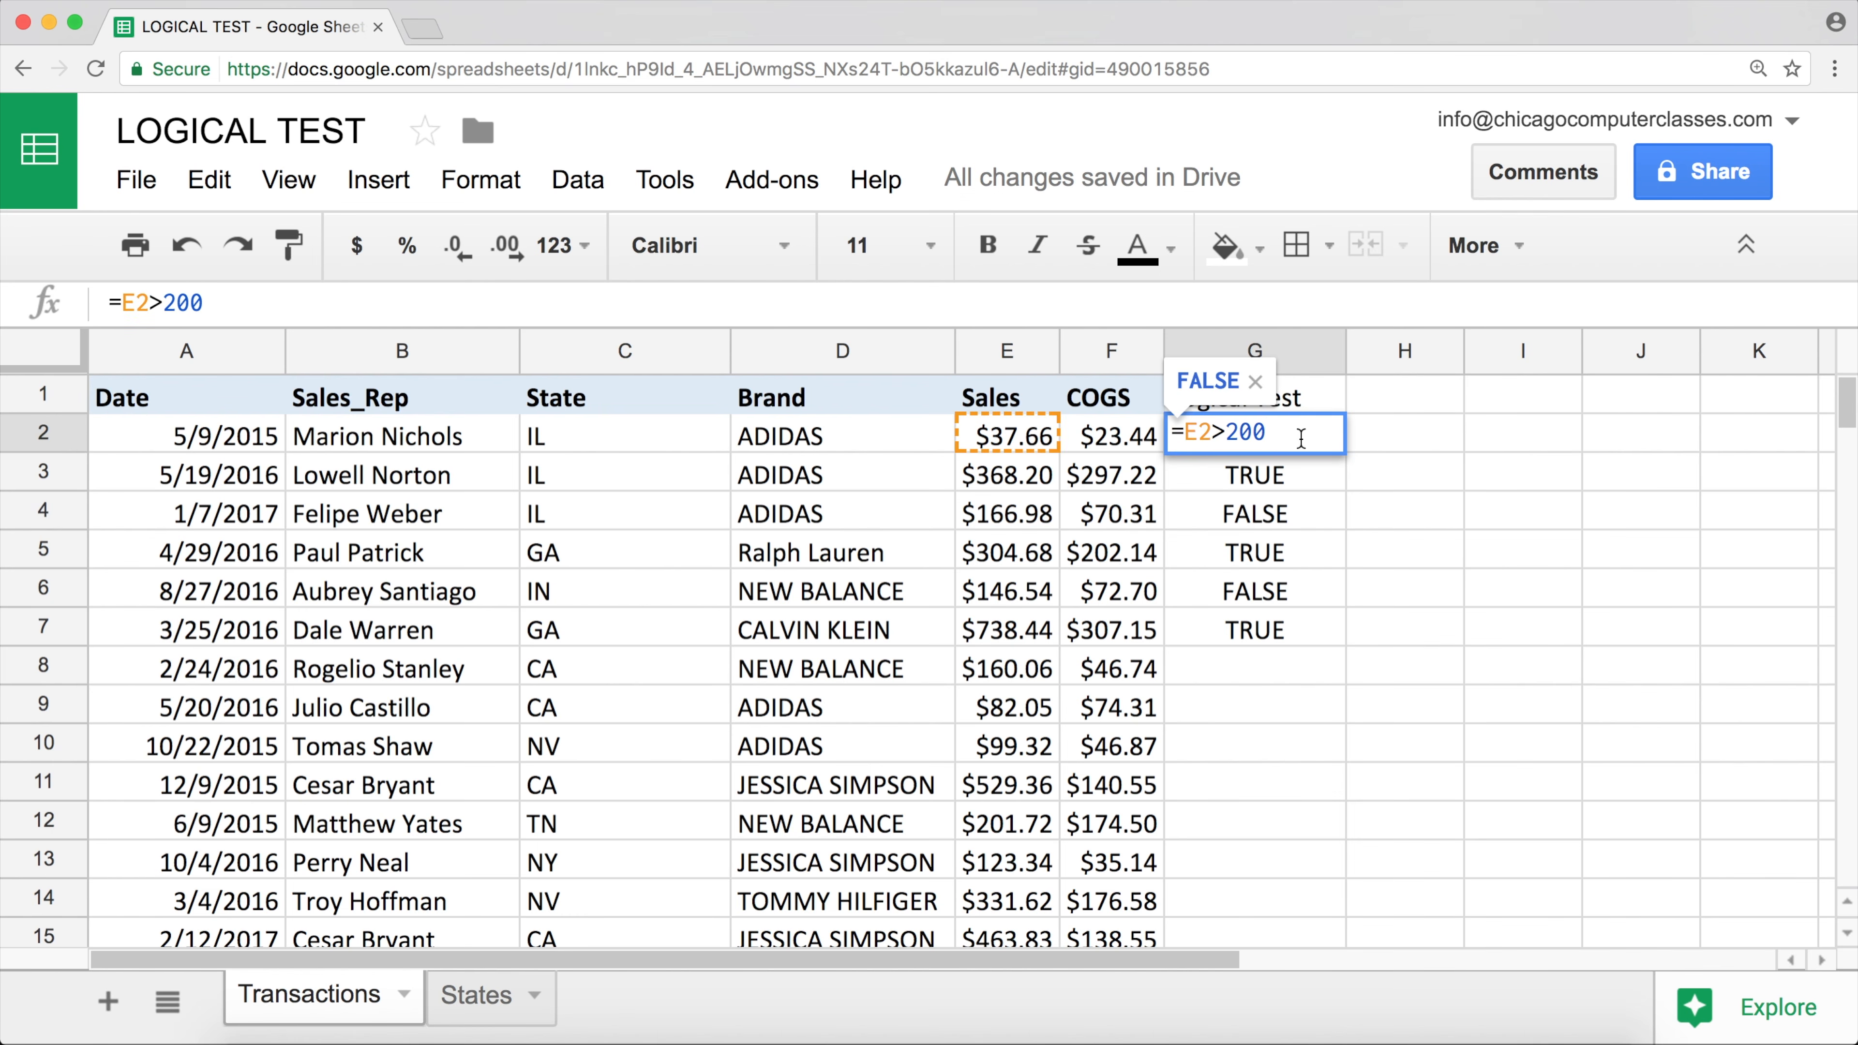
key(BackSpace)
key(BackSpace)
key(BackSpace)
text(1)
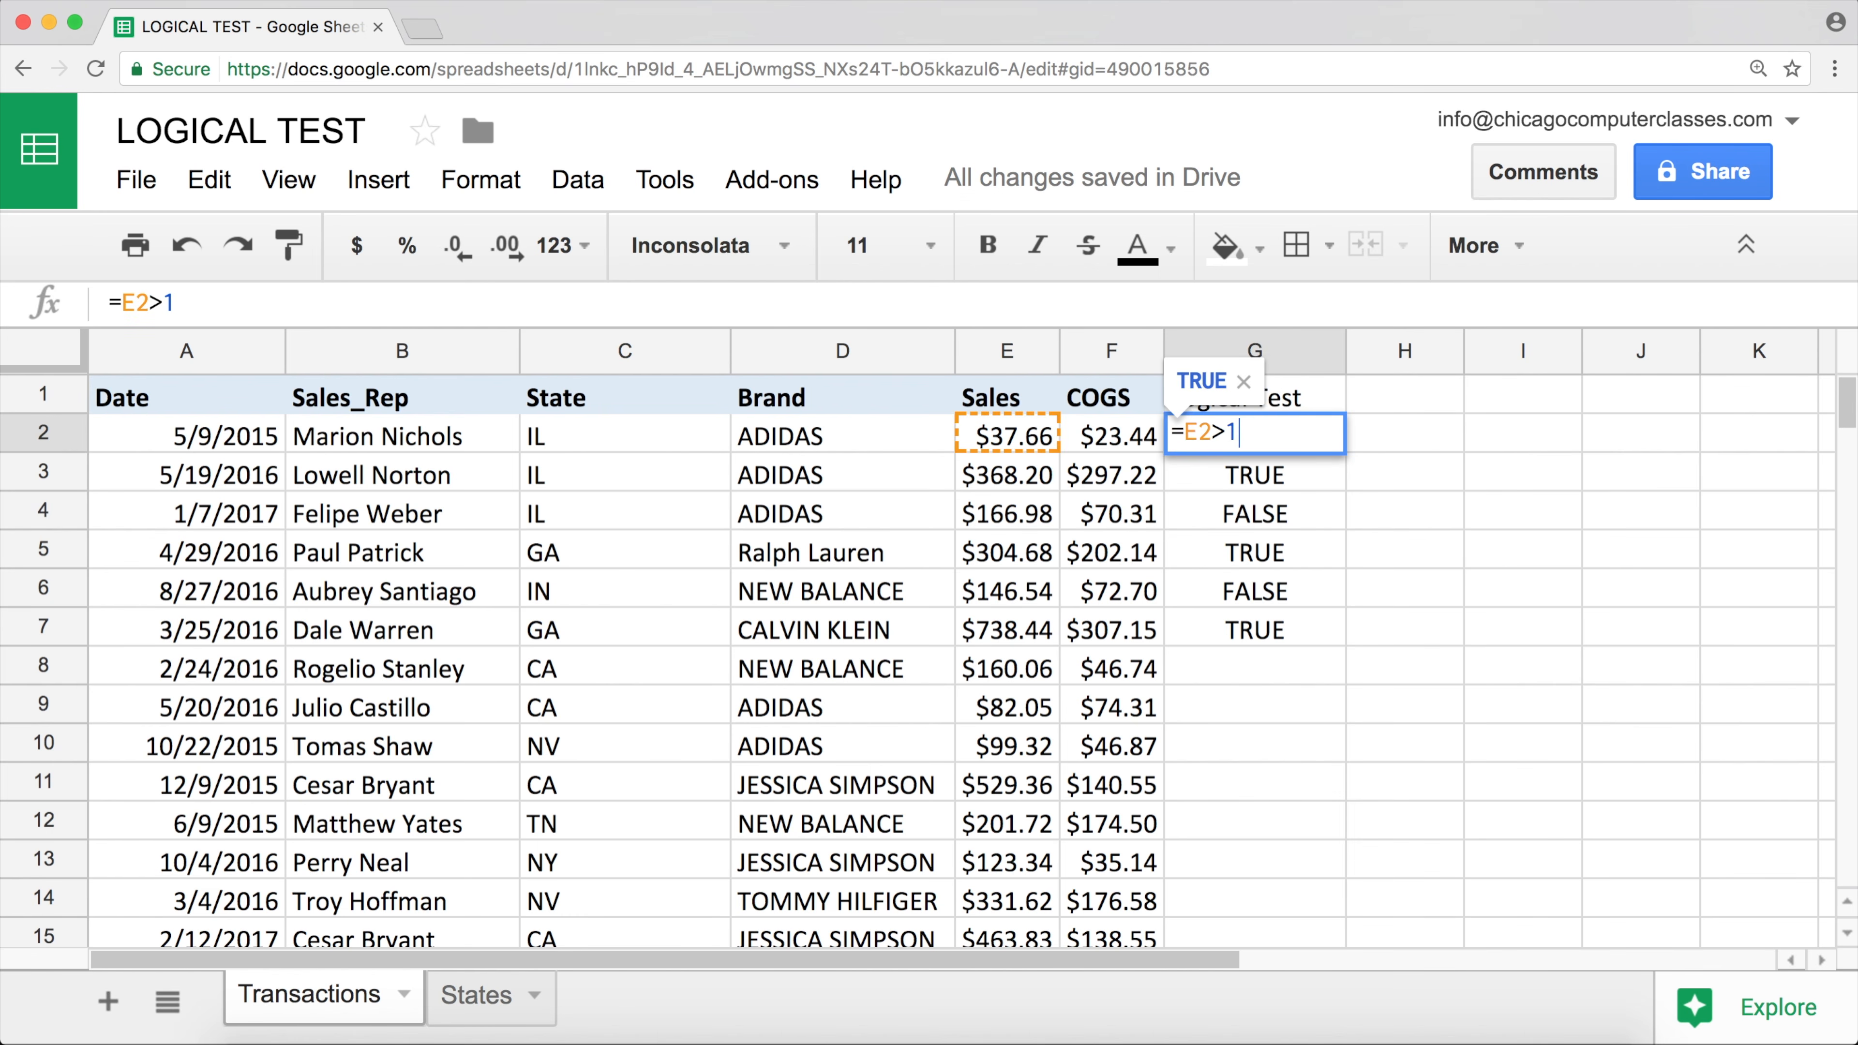
text(66.98)
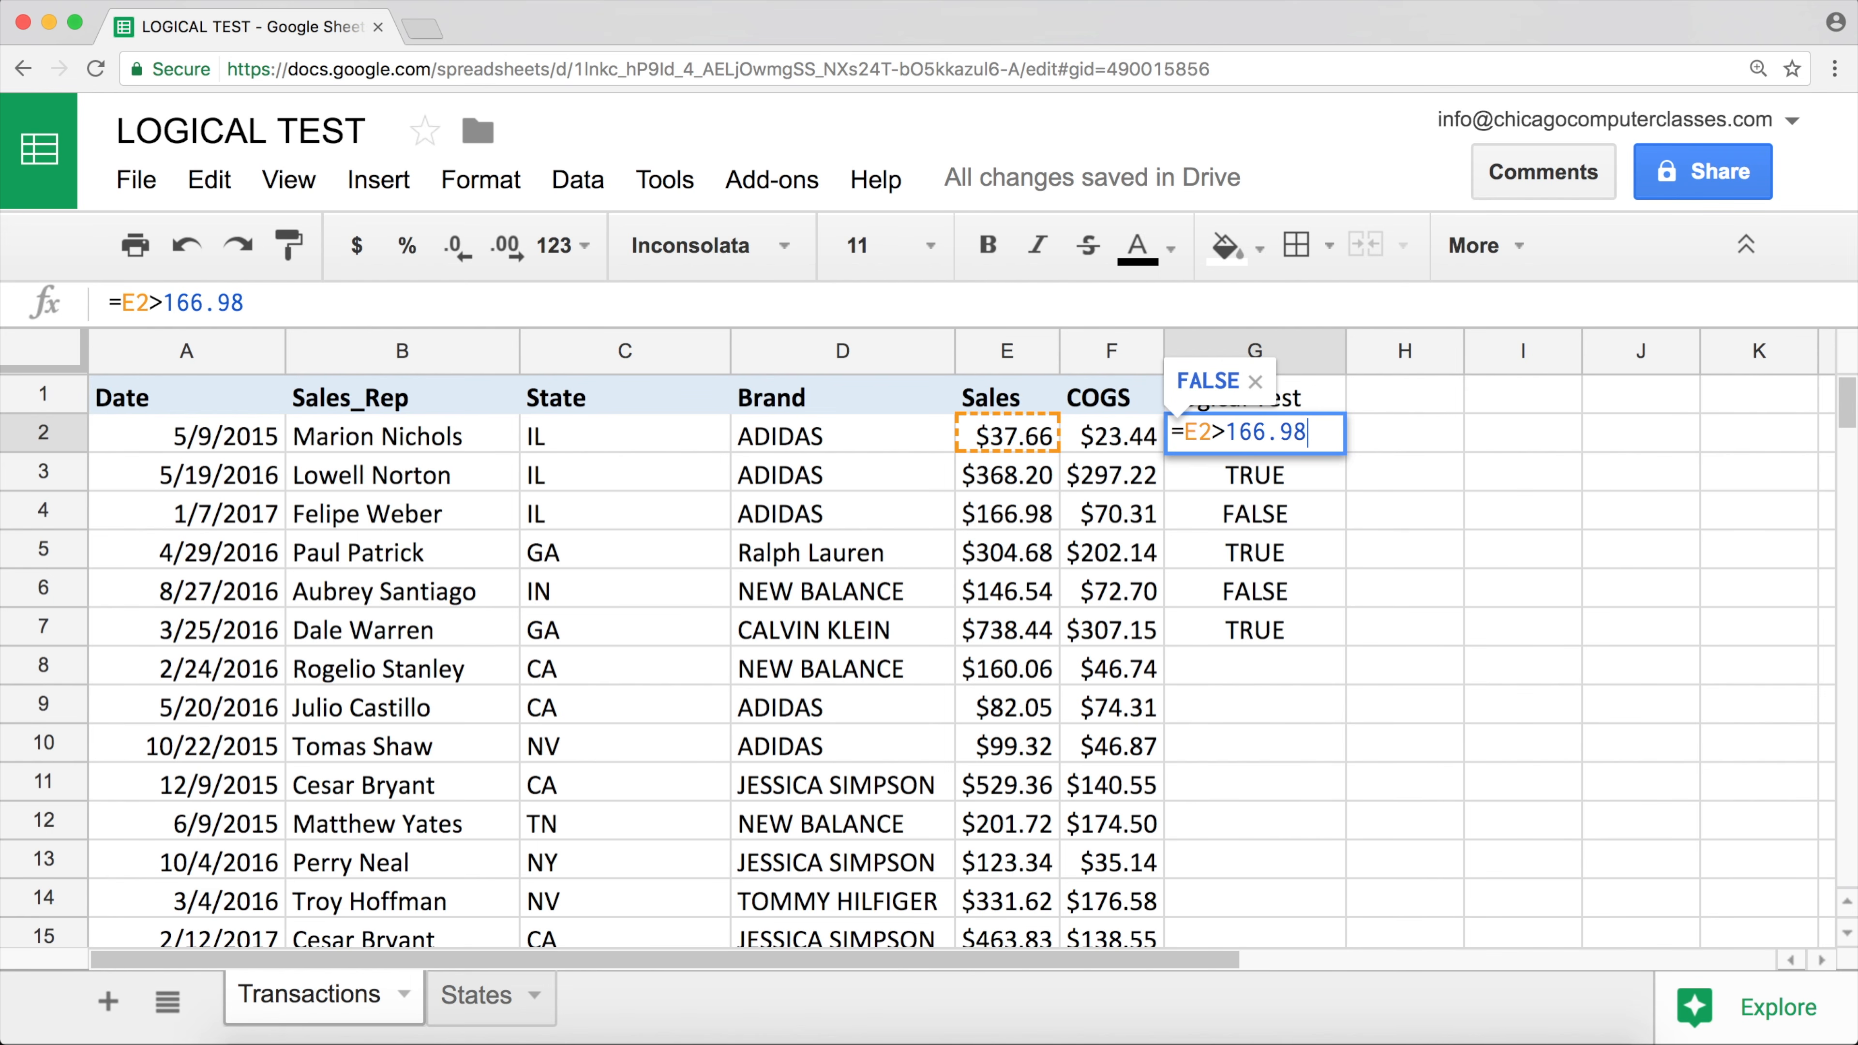
key(Return)
key(Up)
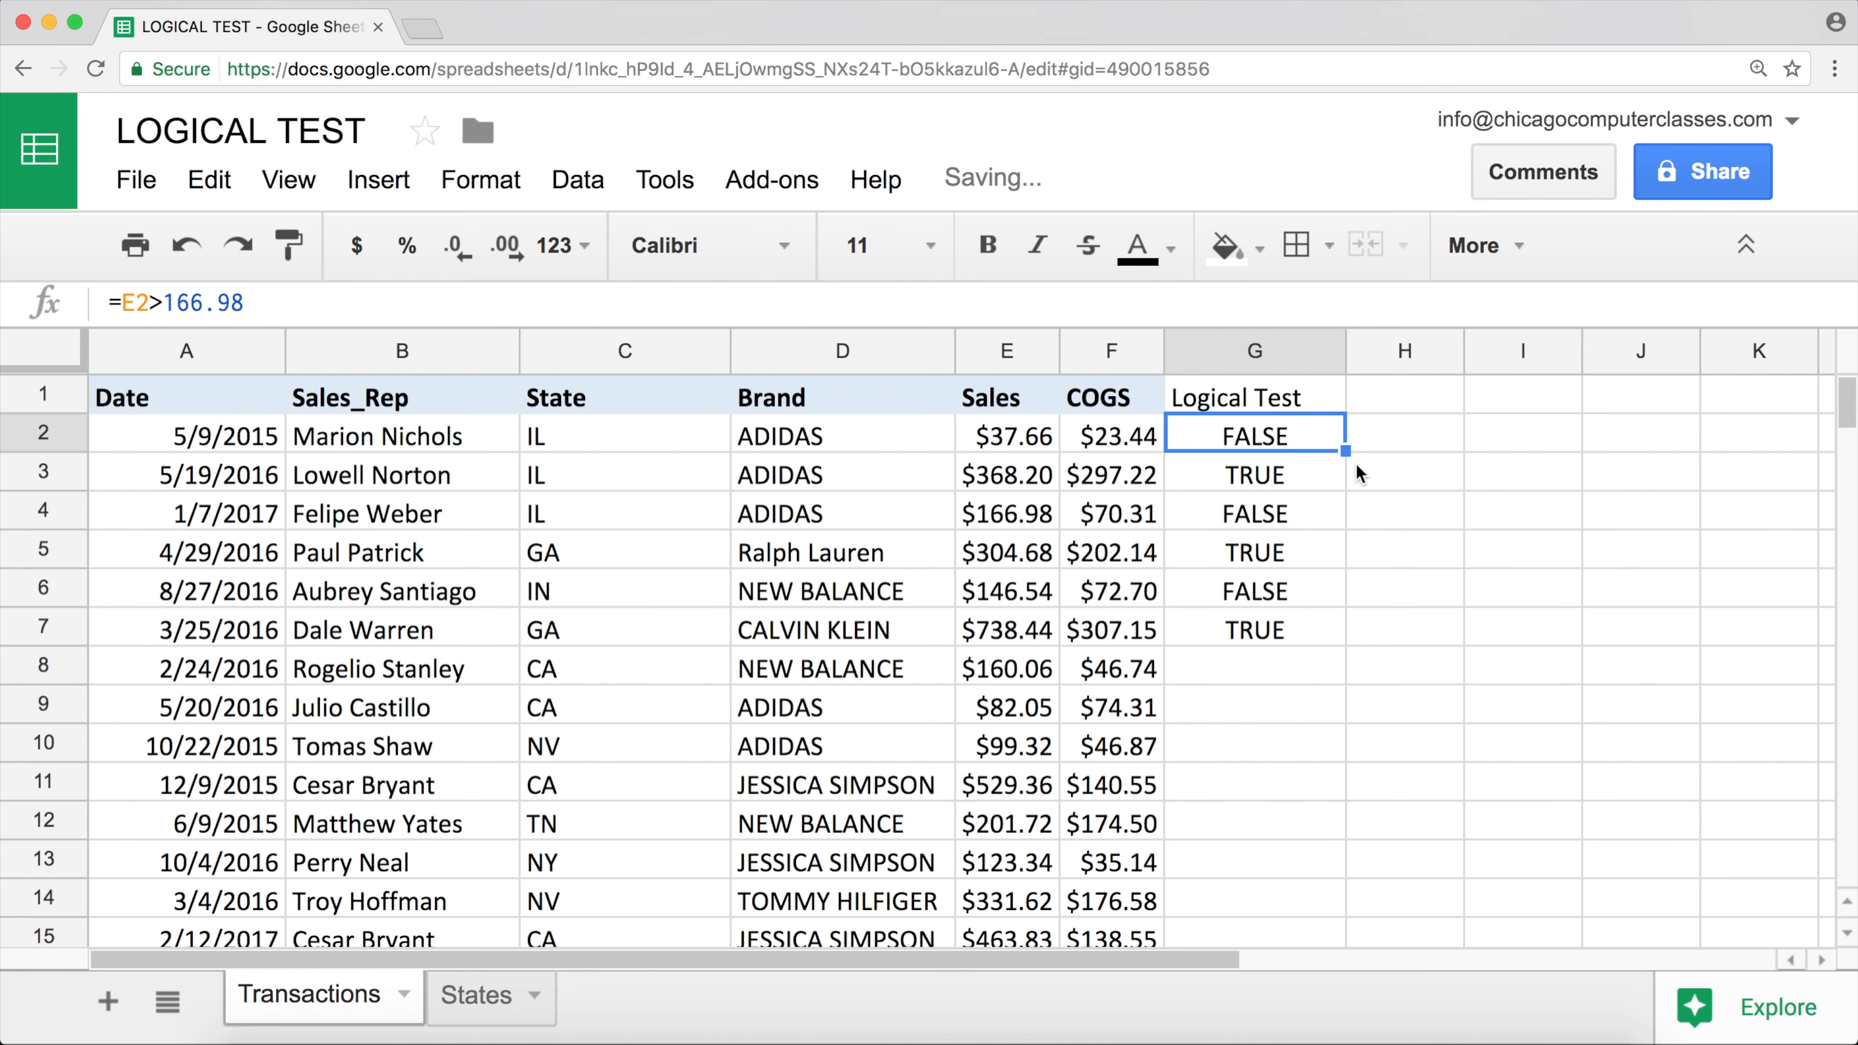
drag(1346, 454, 1314, 635)
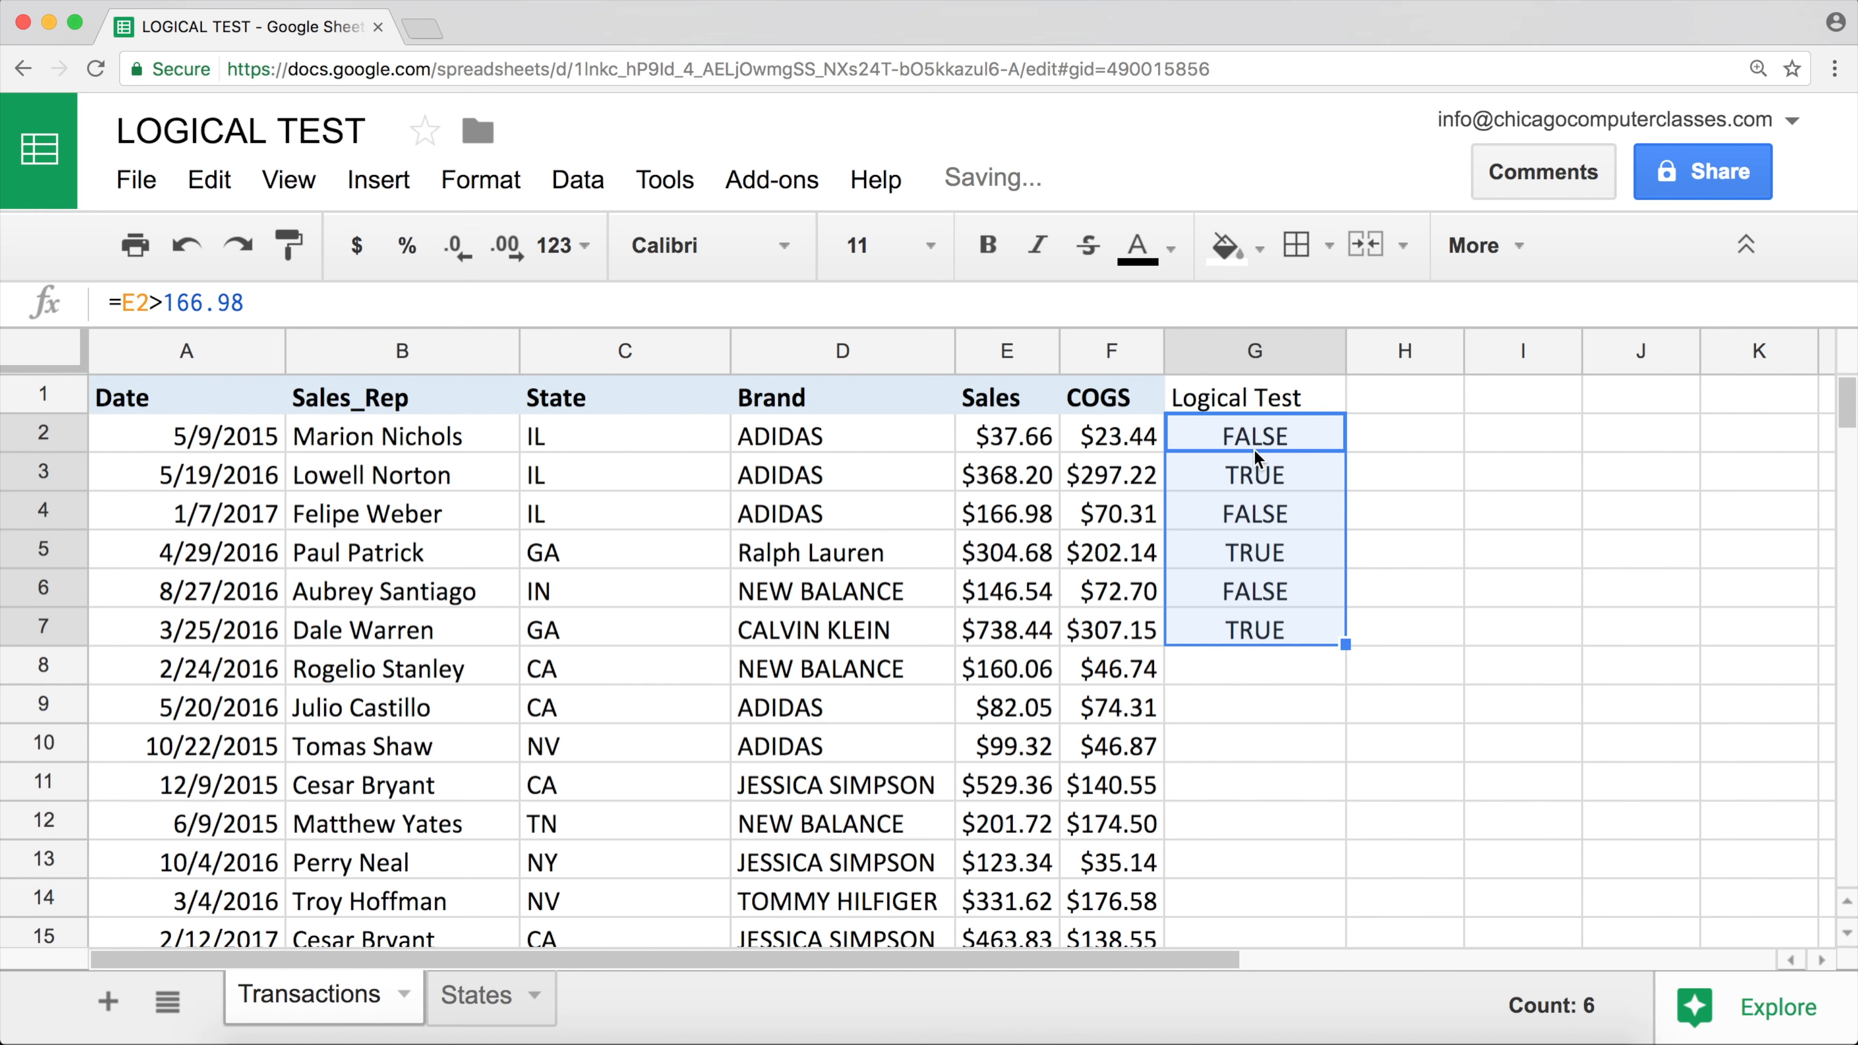
- Make the G2 comparison inclusive with =E2>=166.98 and fill the updated formula down to G7
click(1039, 436)
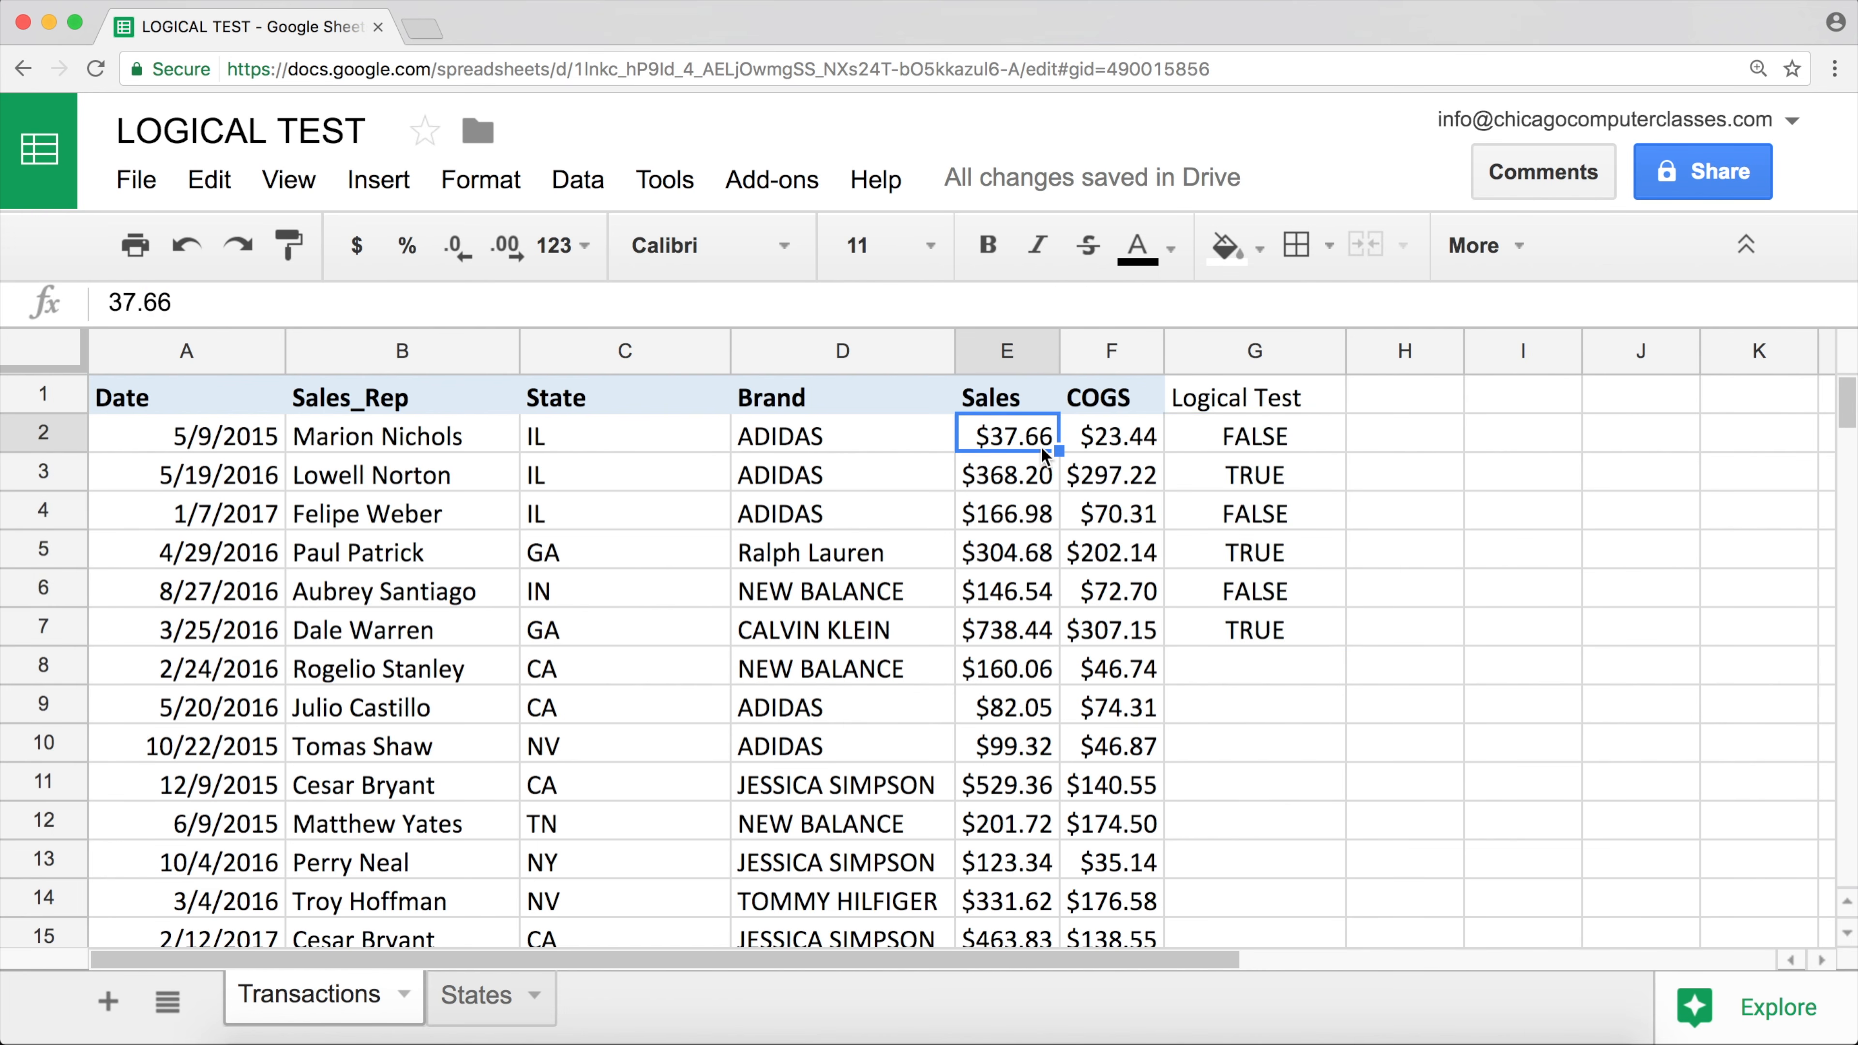
click(1010, 514)
click(1221, 515)
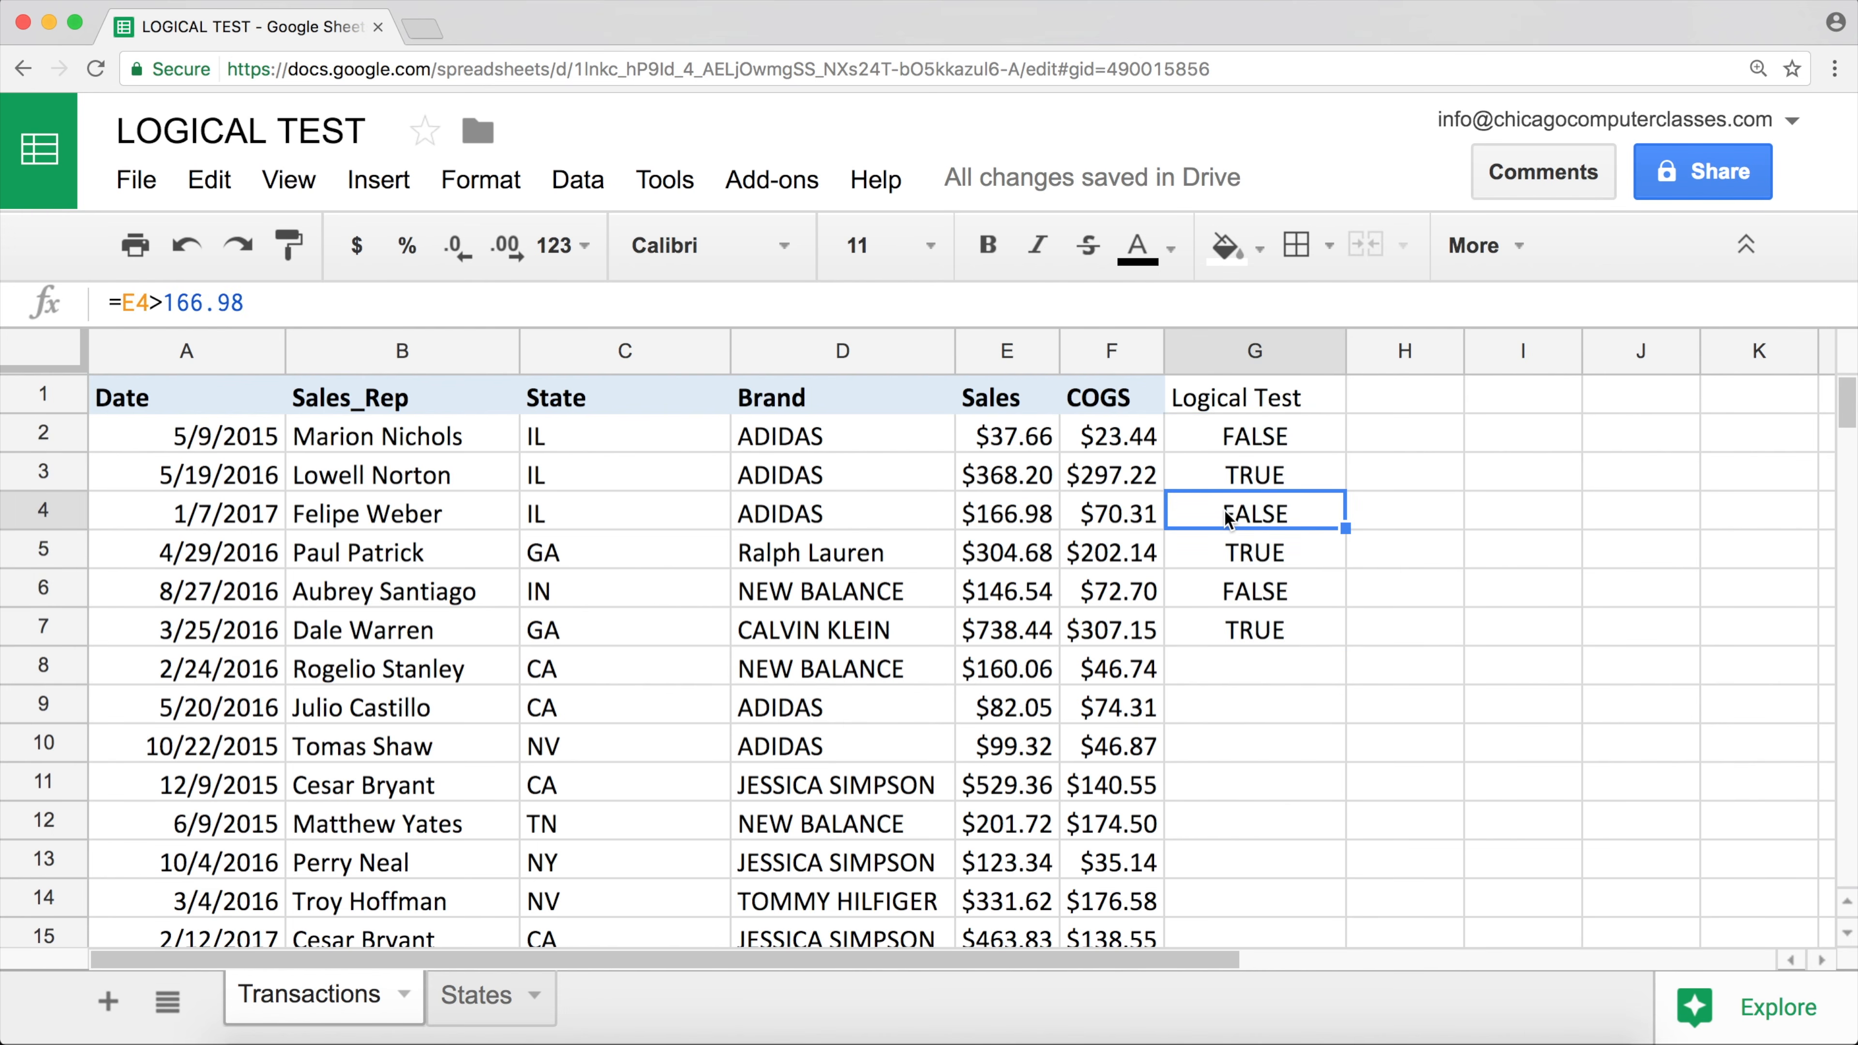
click(1006, 513)
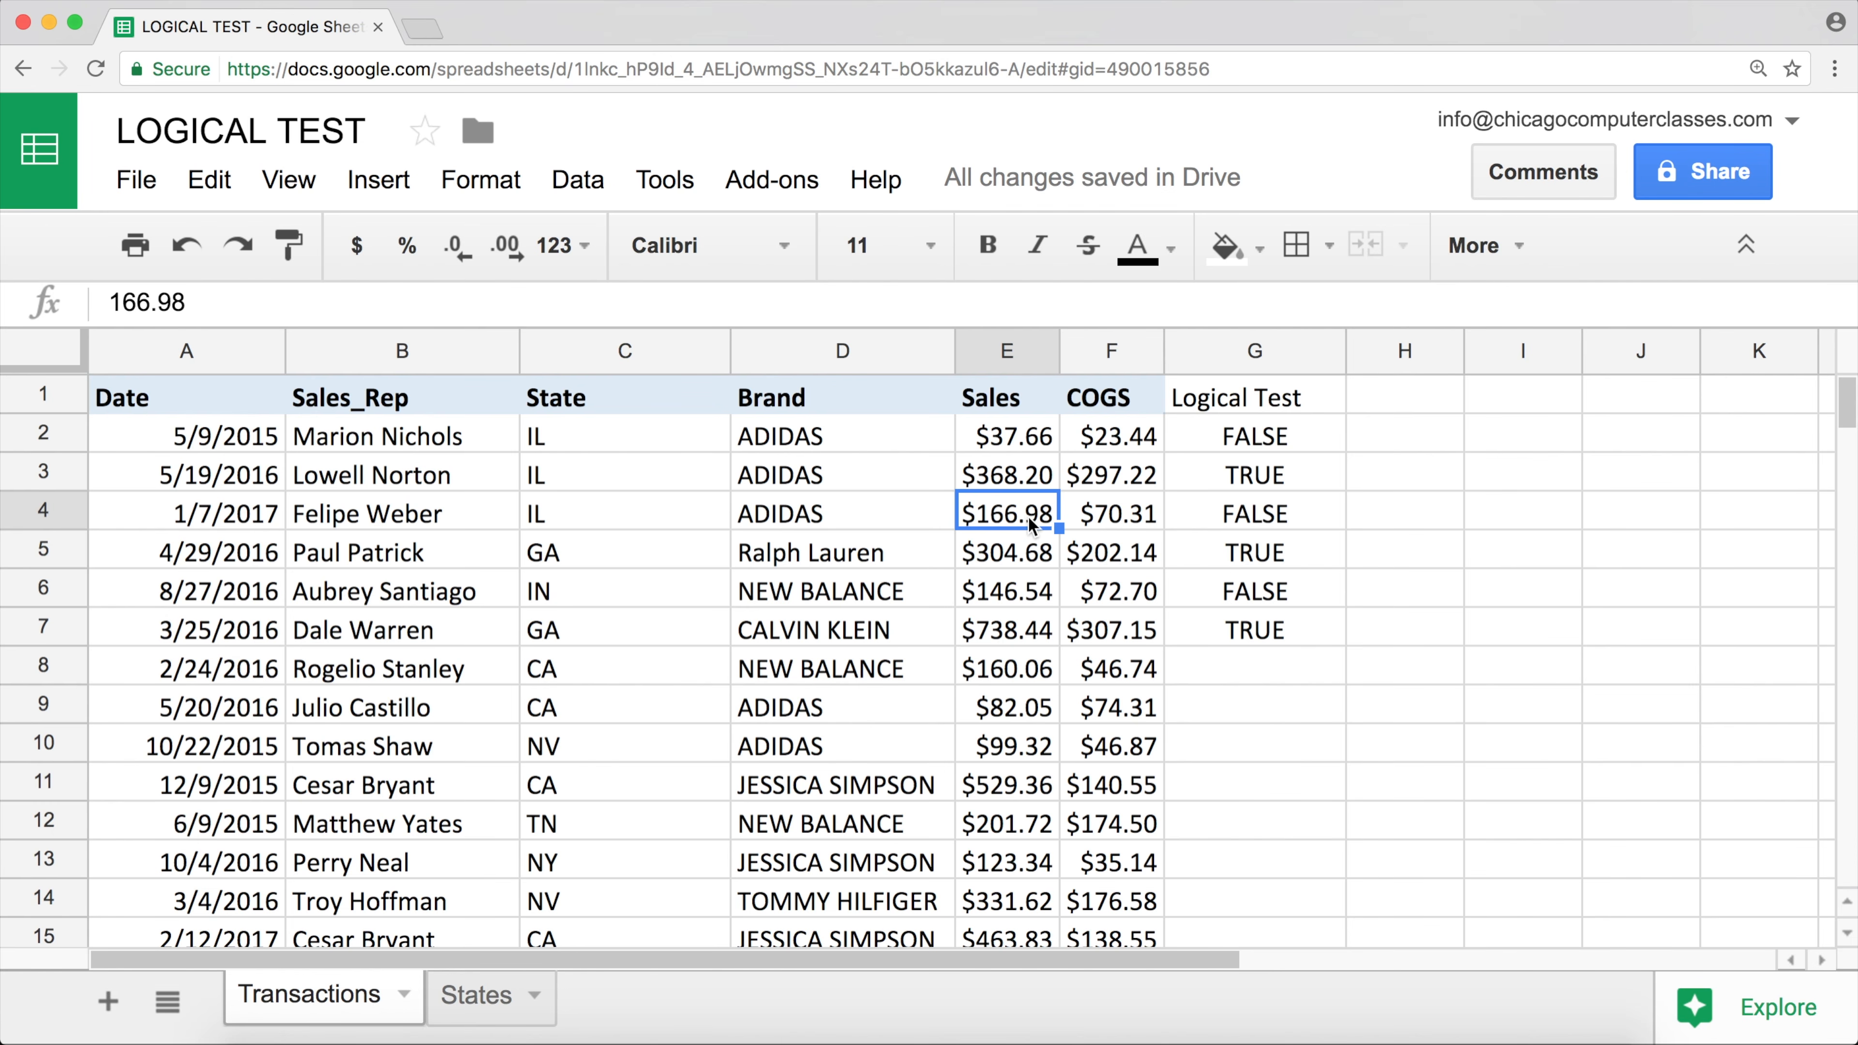
click(1246, 436)
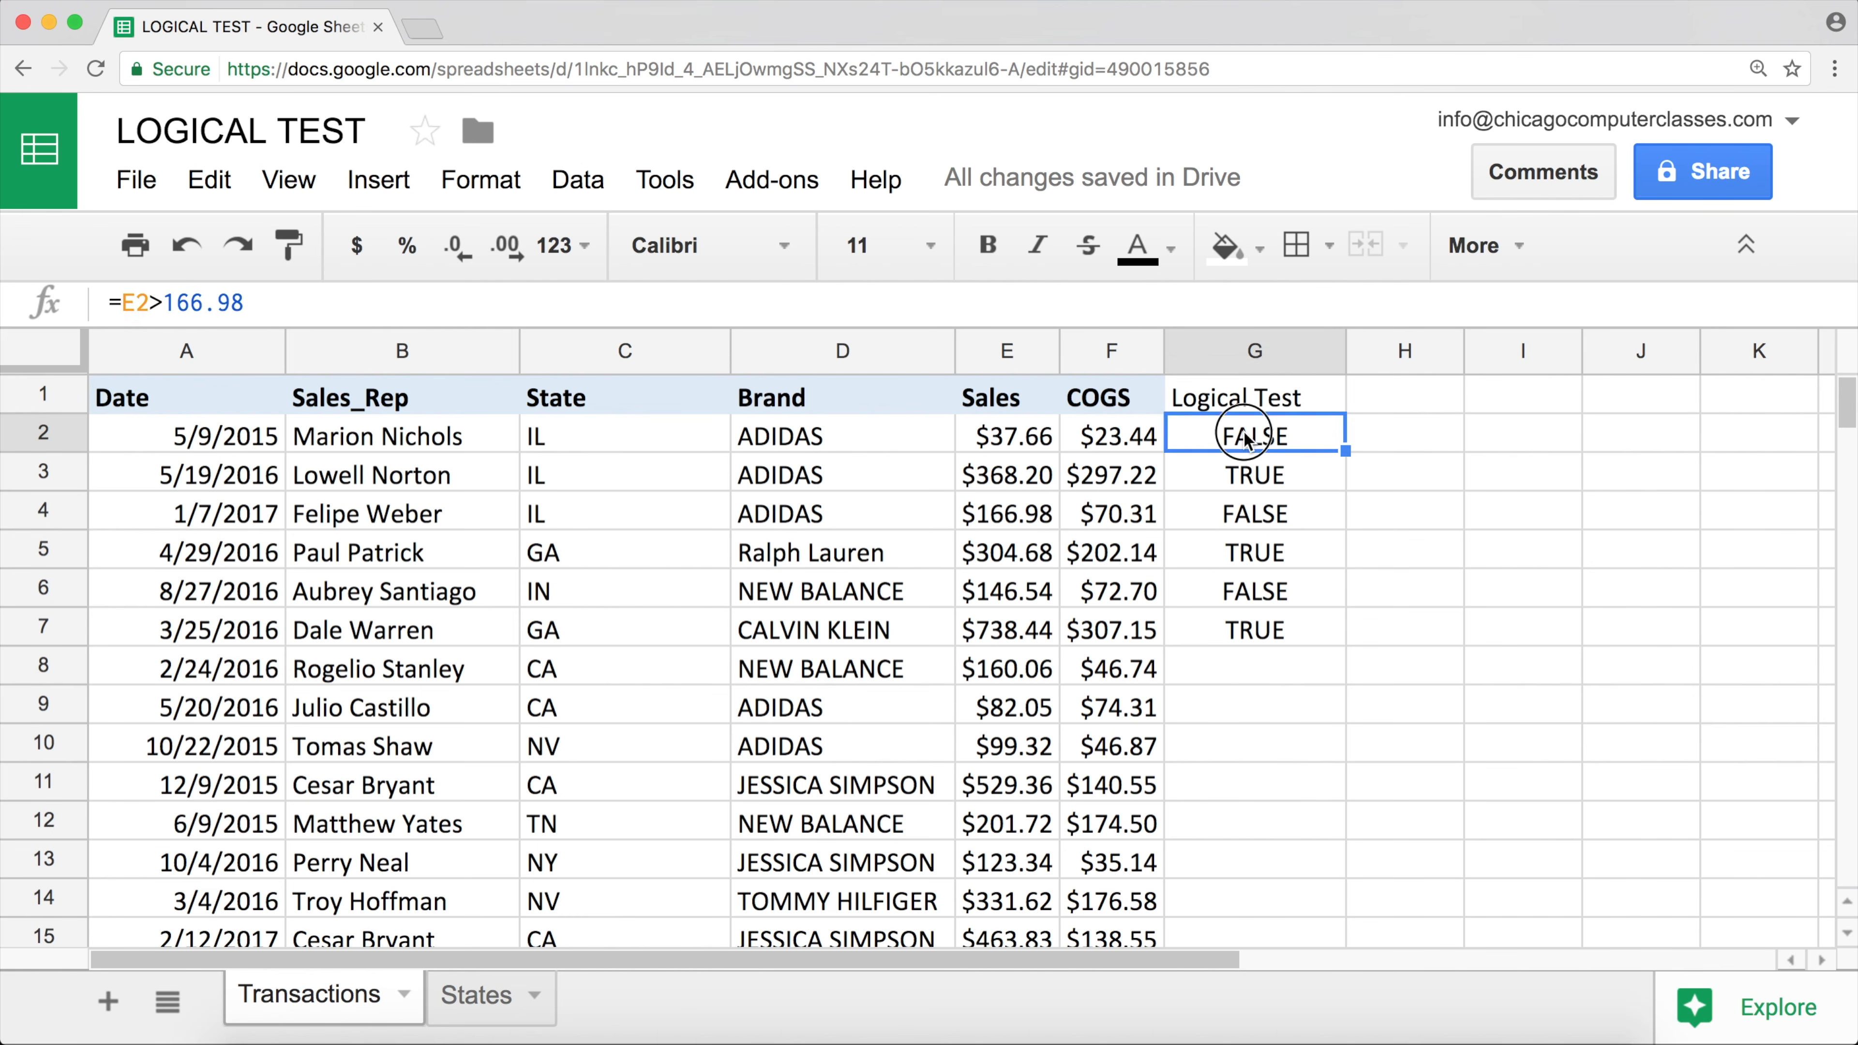
double_click(1246, 437)
key(Left)
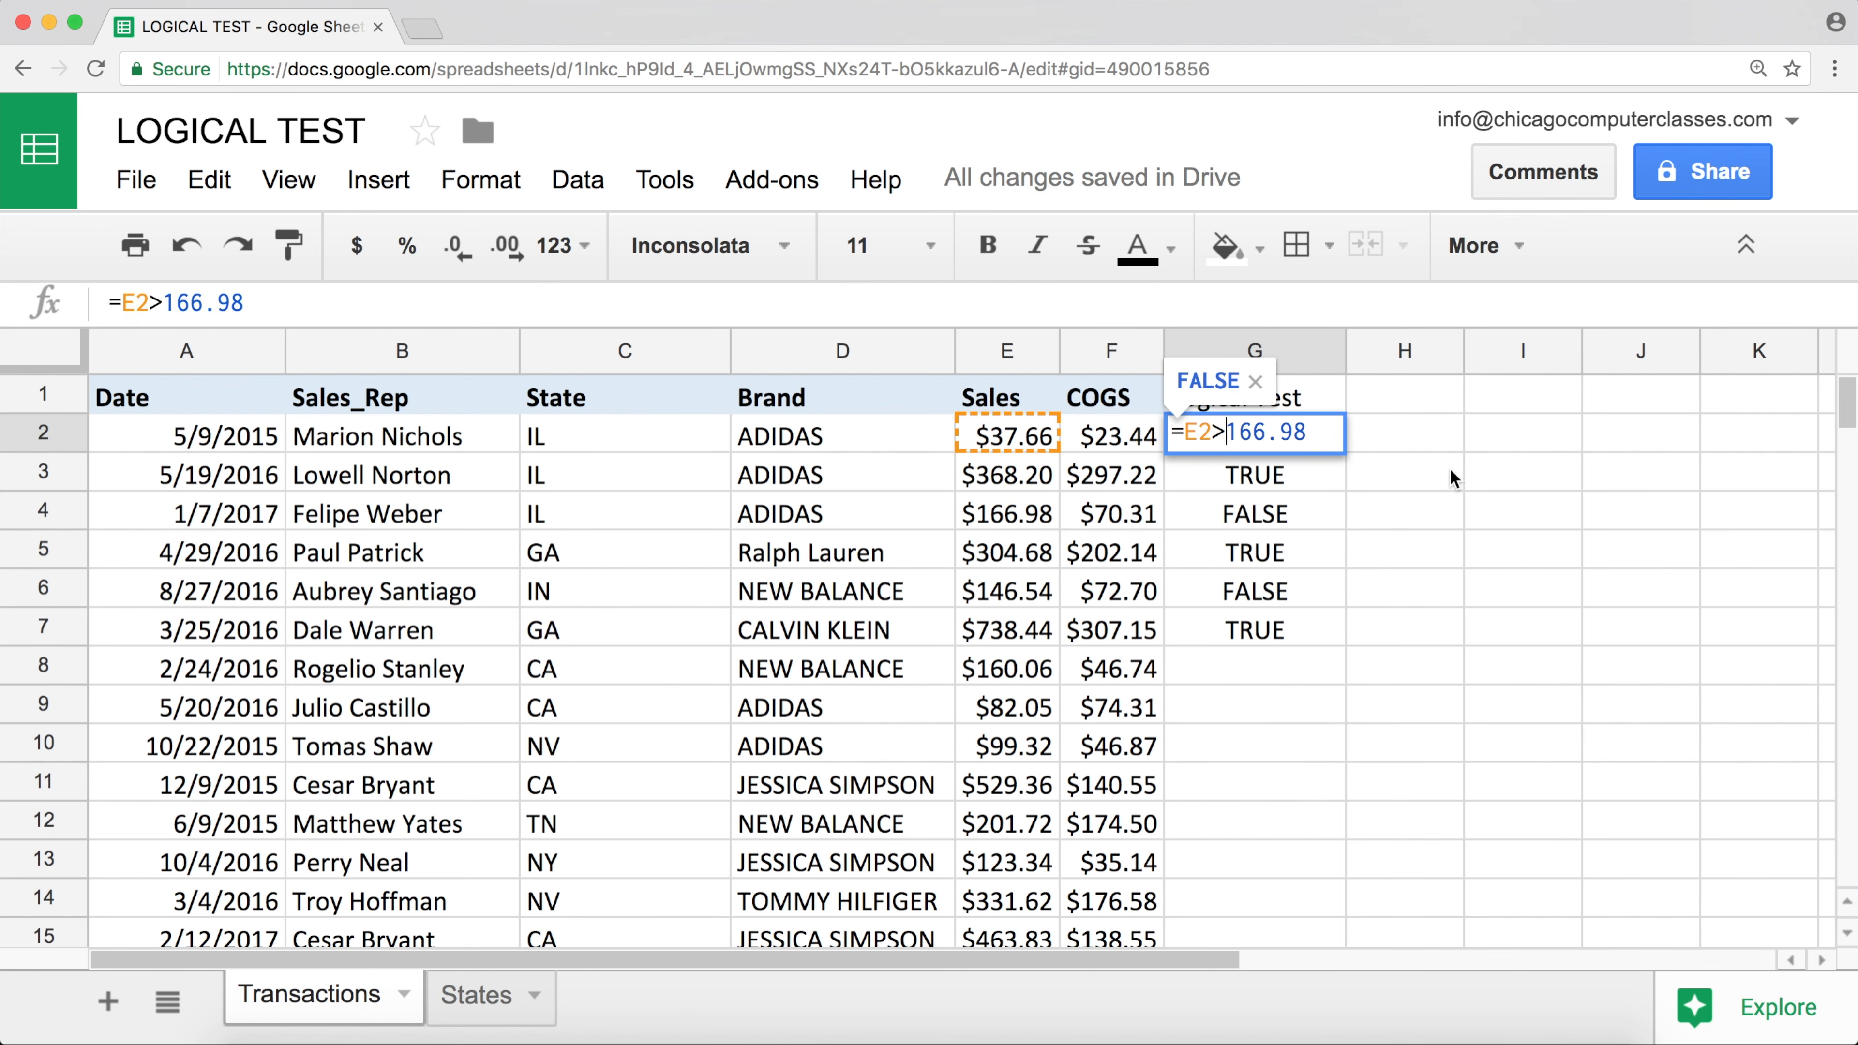
text(=)
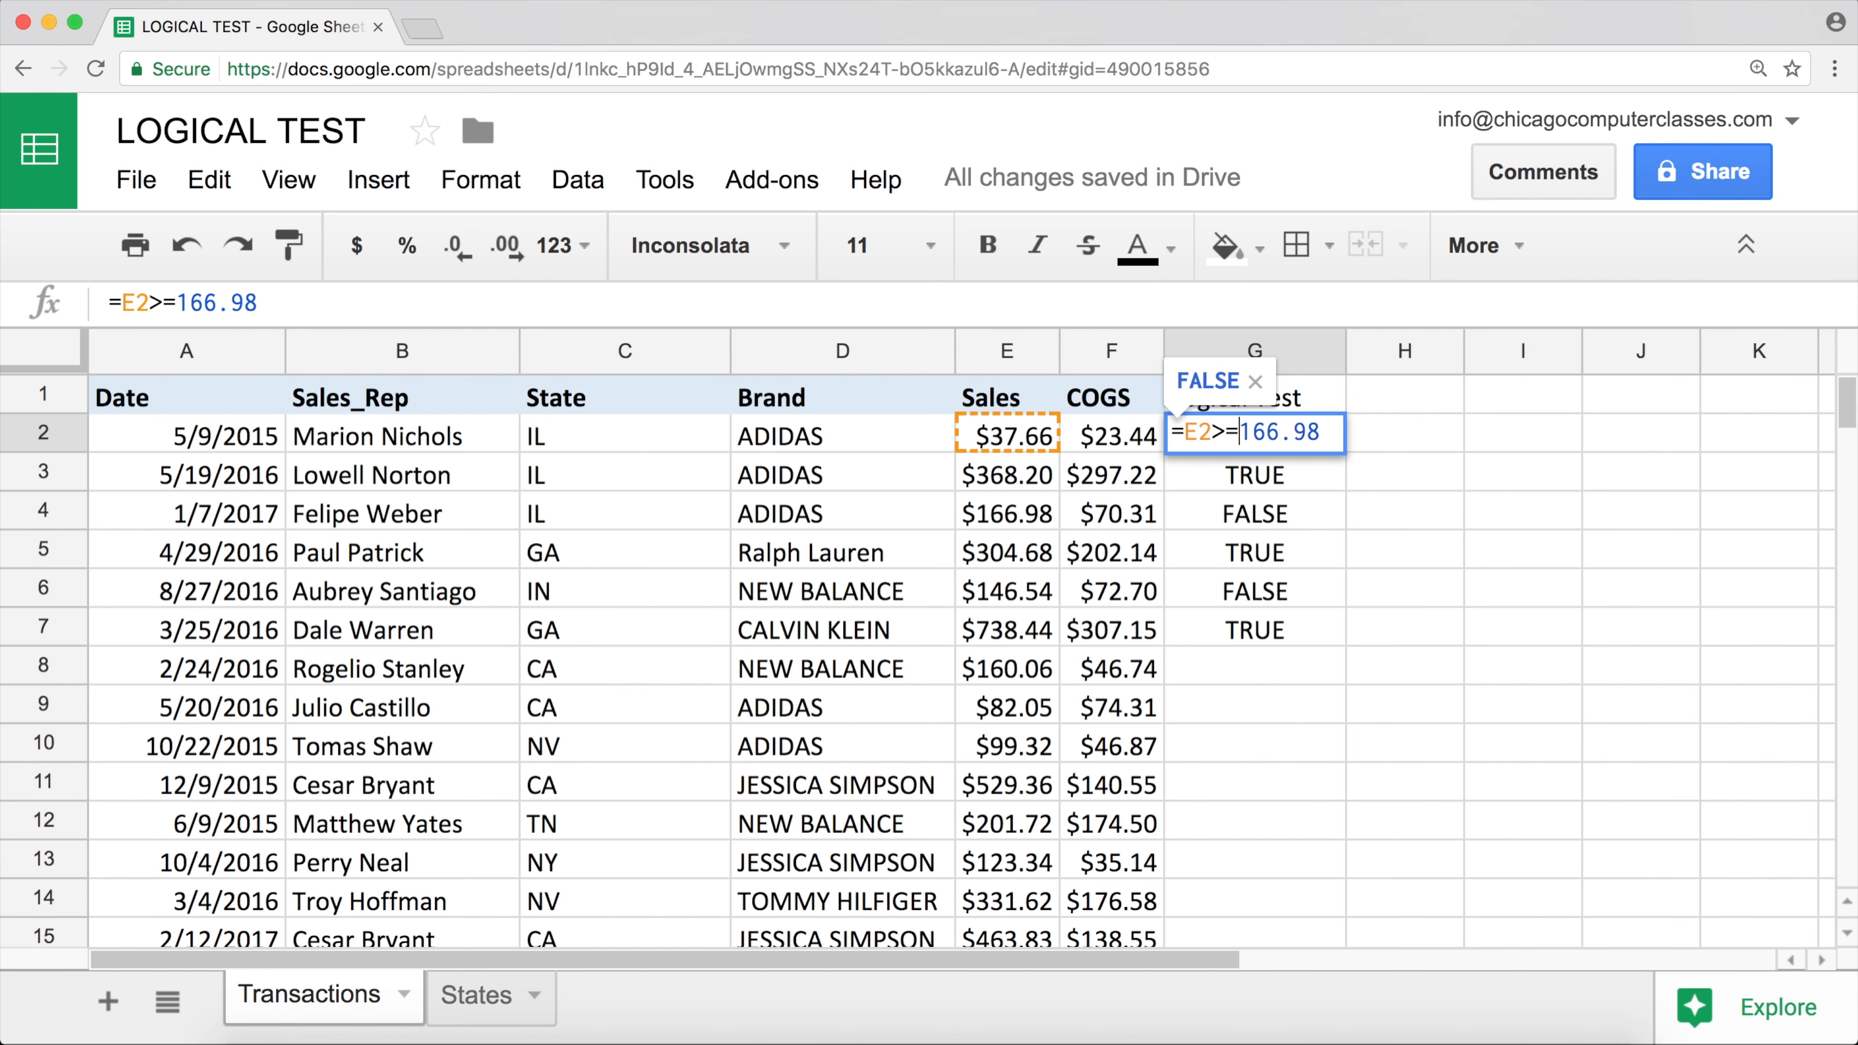
key(Left)
key(Left)
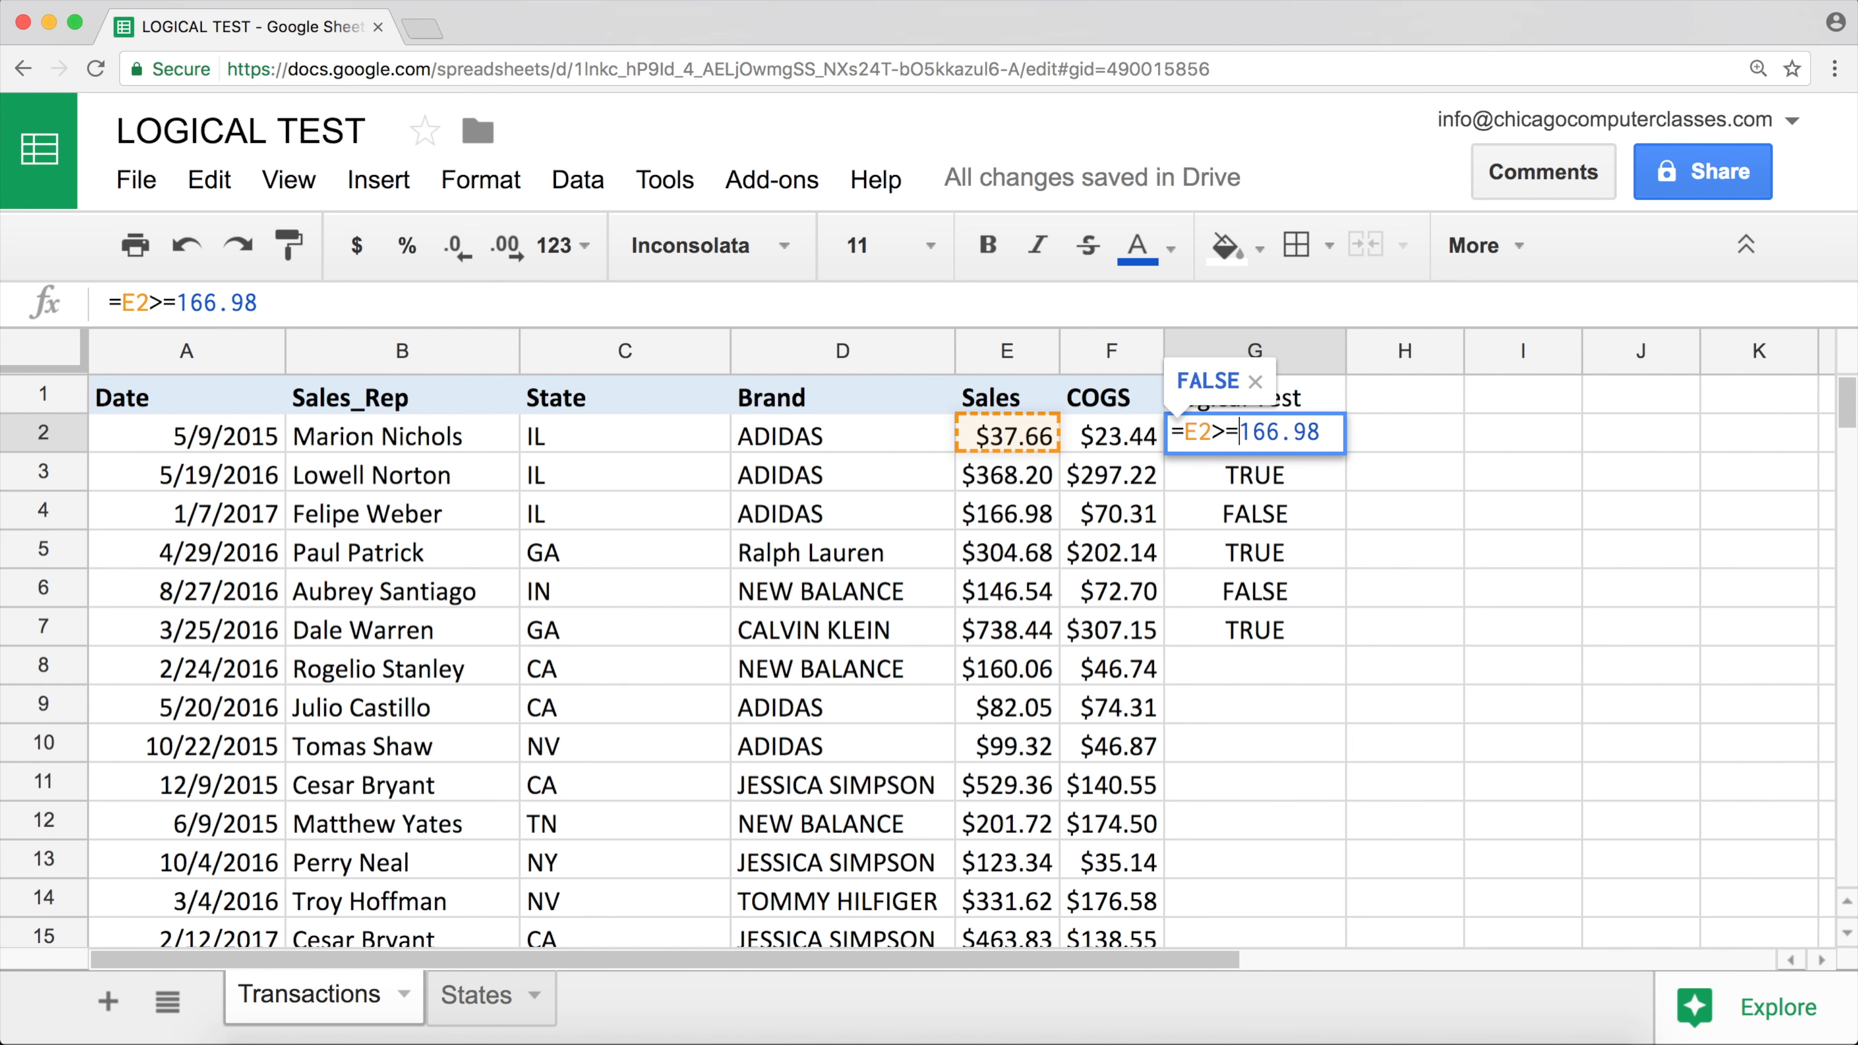
key(Return)
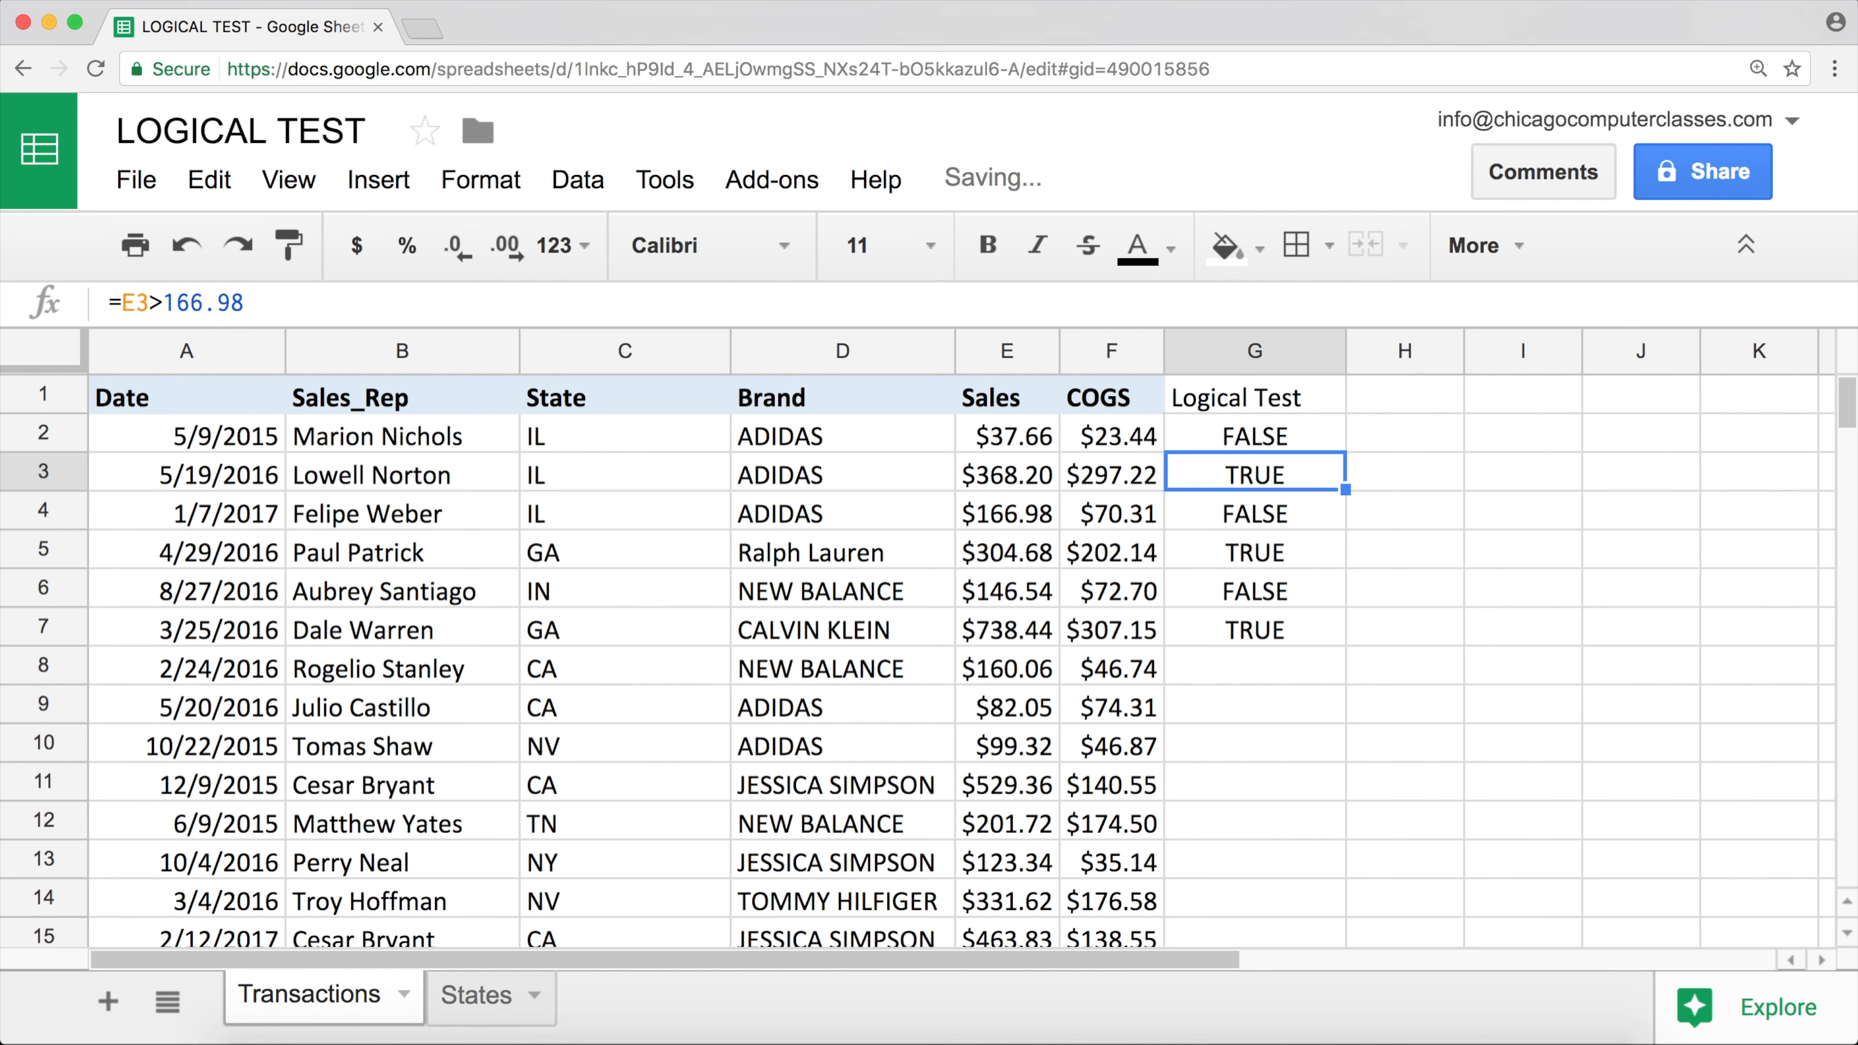
click(1342, 444)
drag(1345, 453, 1327, 654)
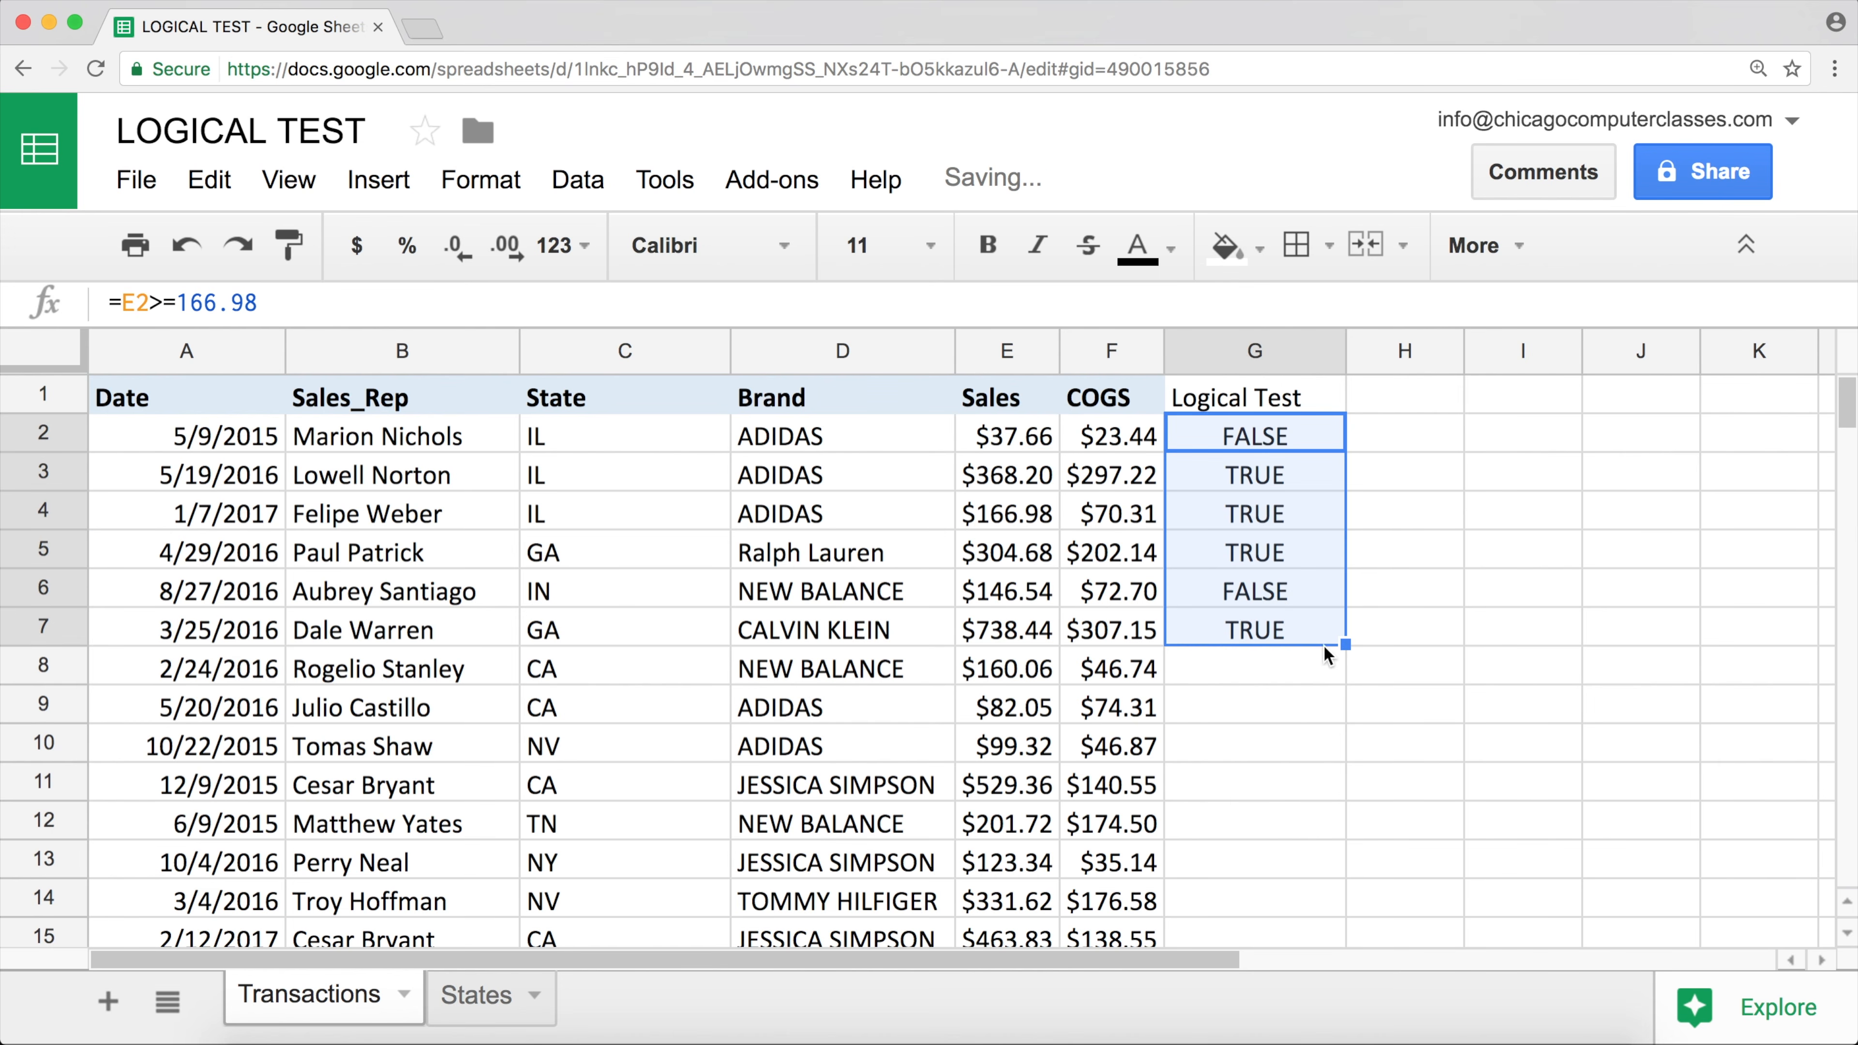
- Try the less-than and less-than-or-equal operators in the G2 formula, making it =E2<166.98 and =E2<=166.98
click(1223, 519)
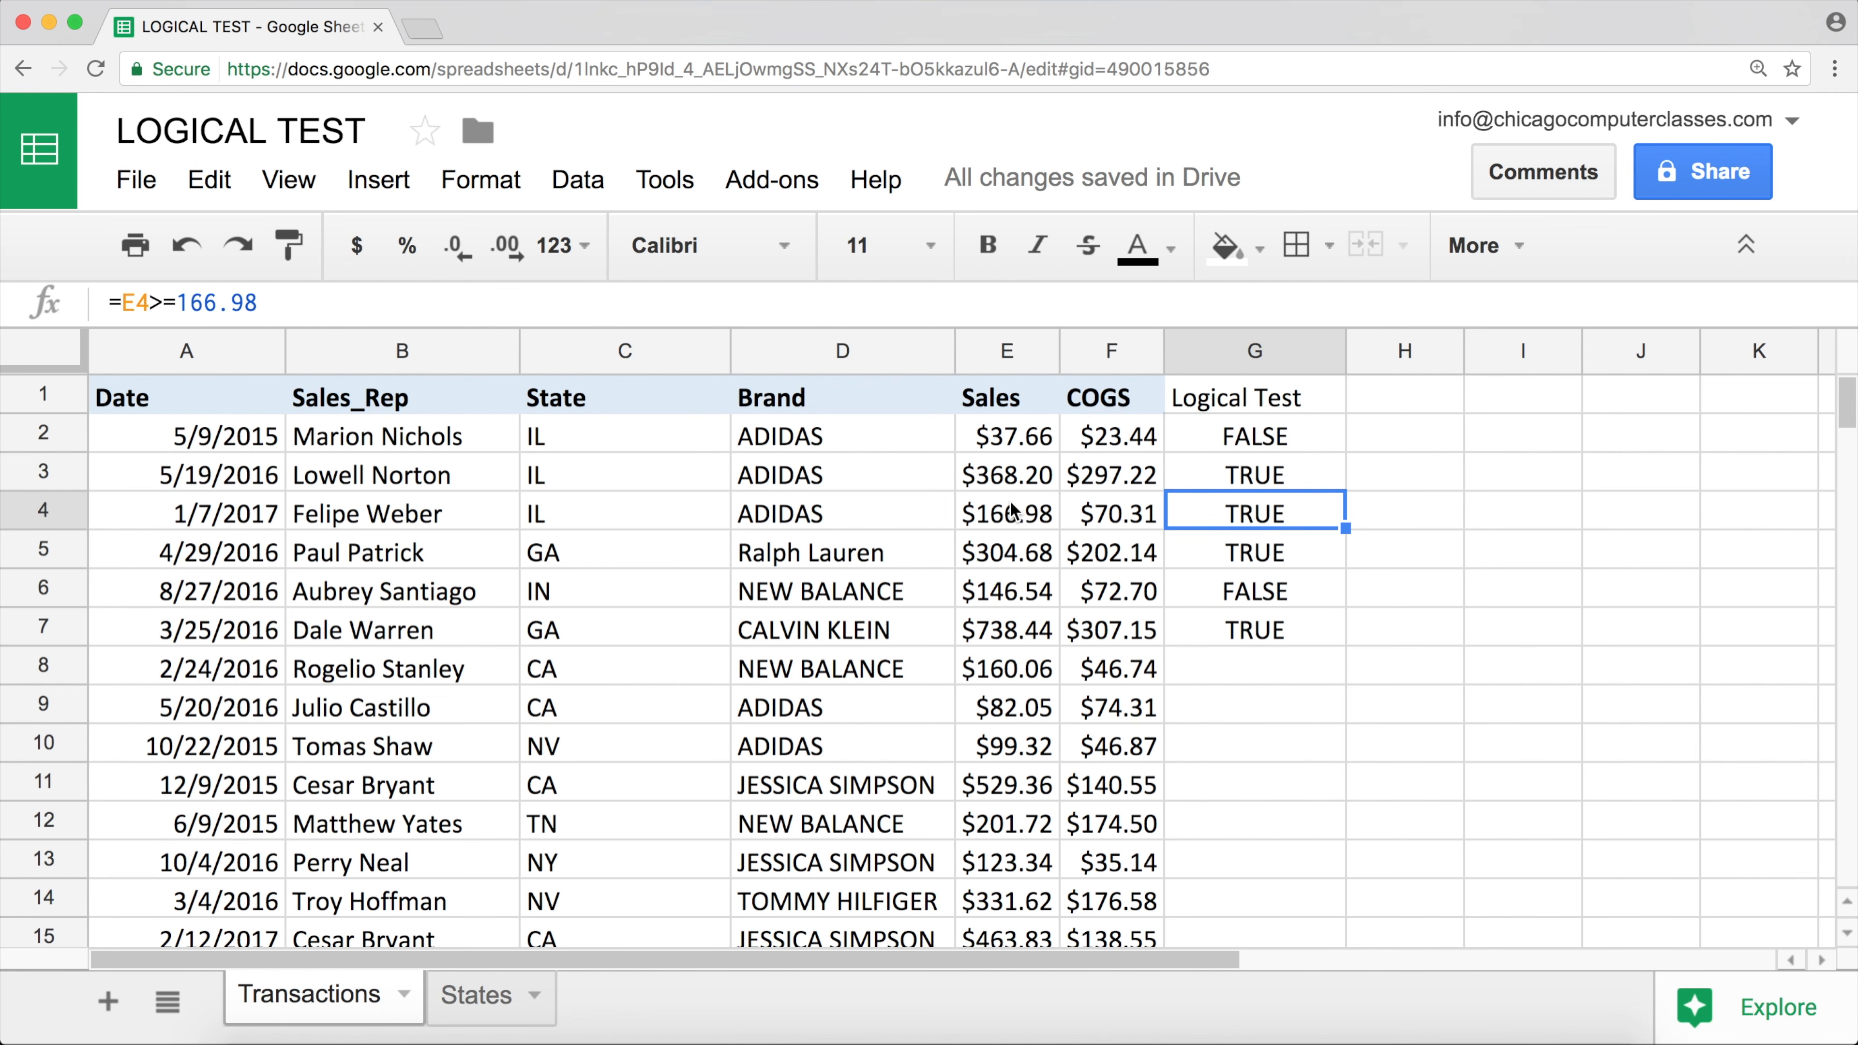
double_click(1252, 438)
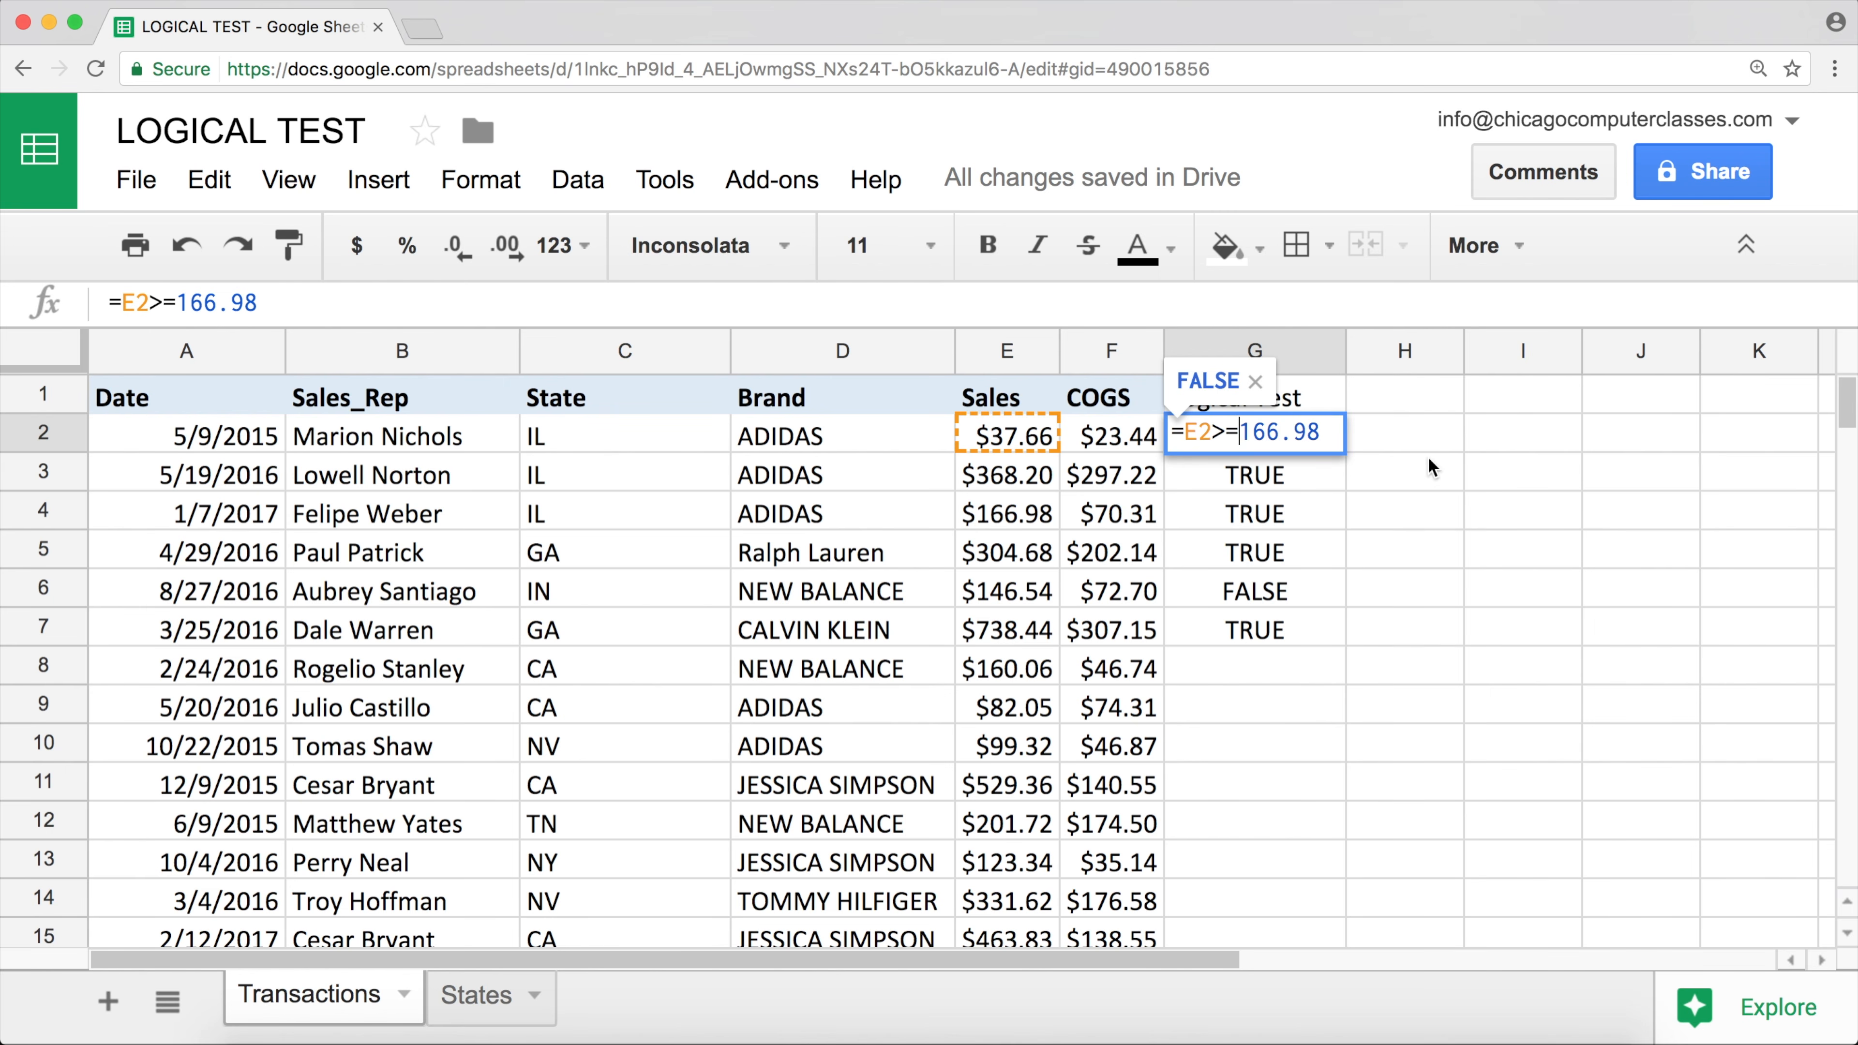
key(BackSpace)
key(BackSpace)
text(<)
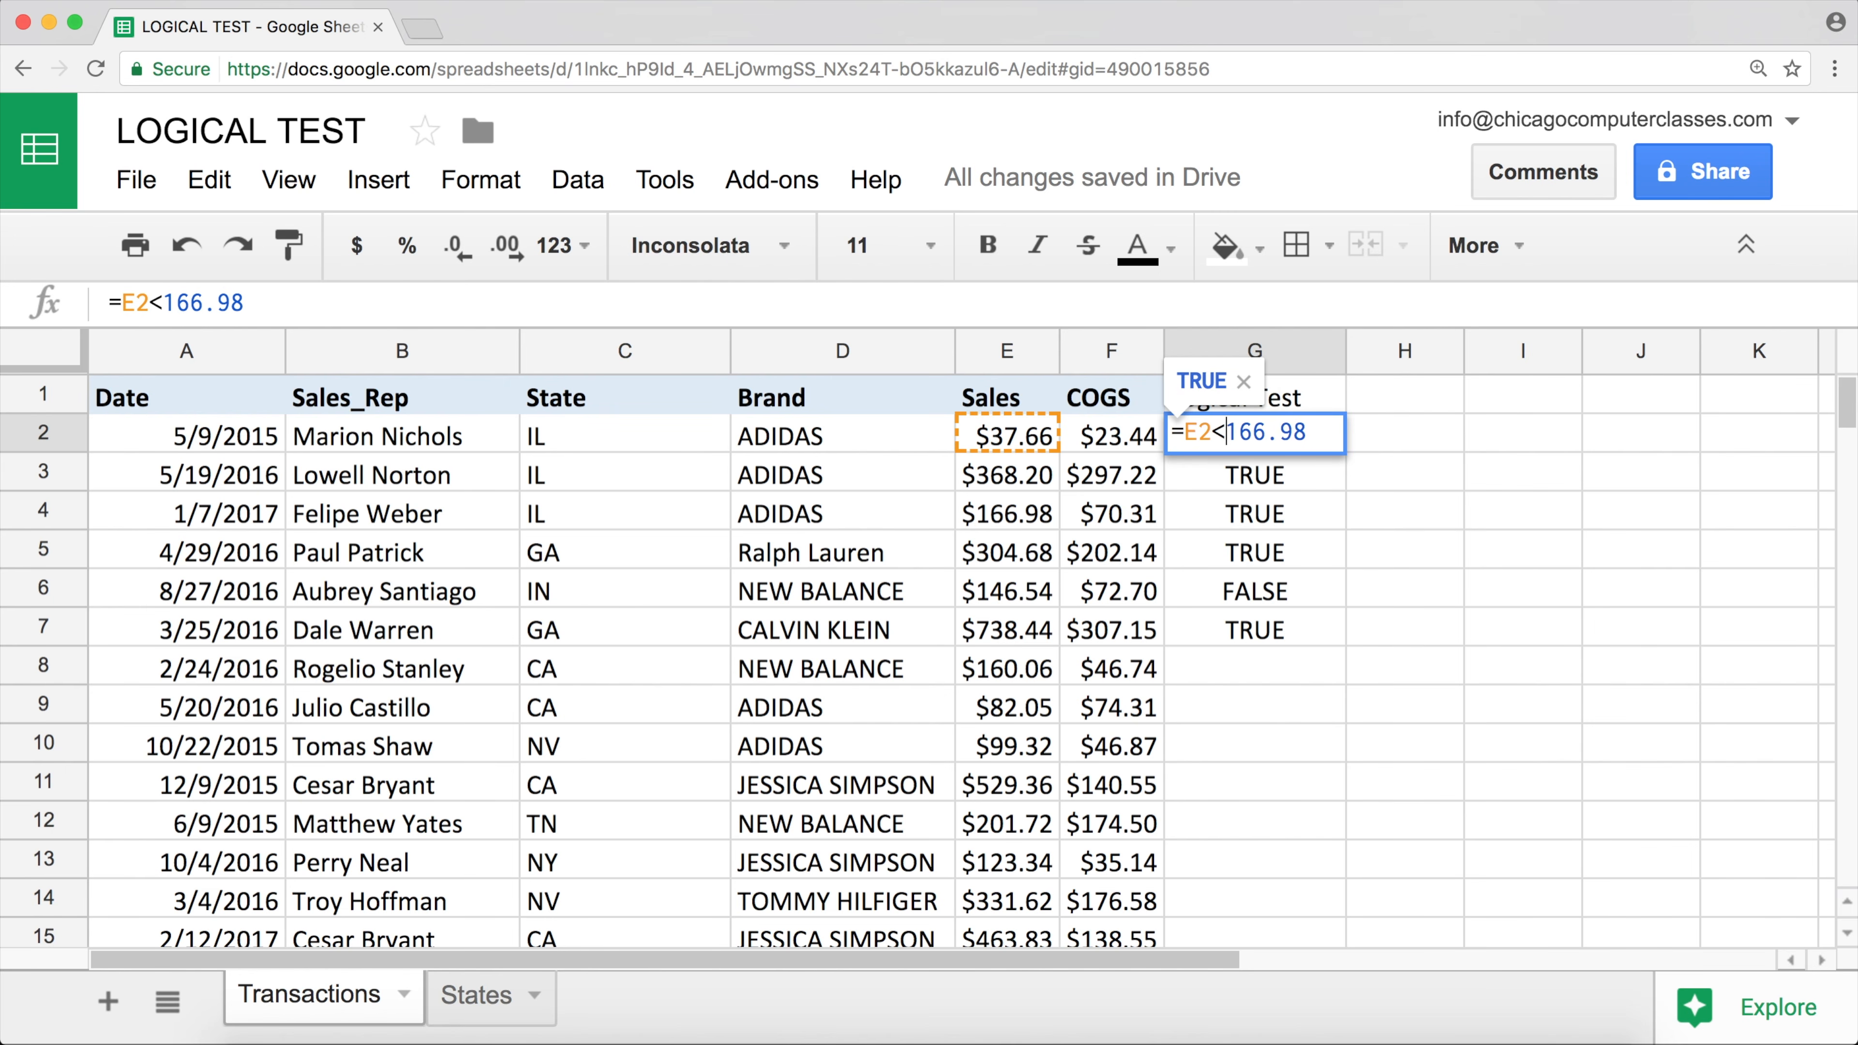
text(=)
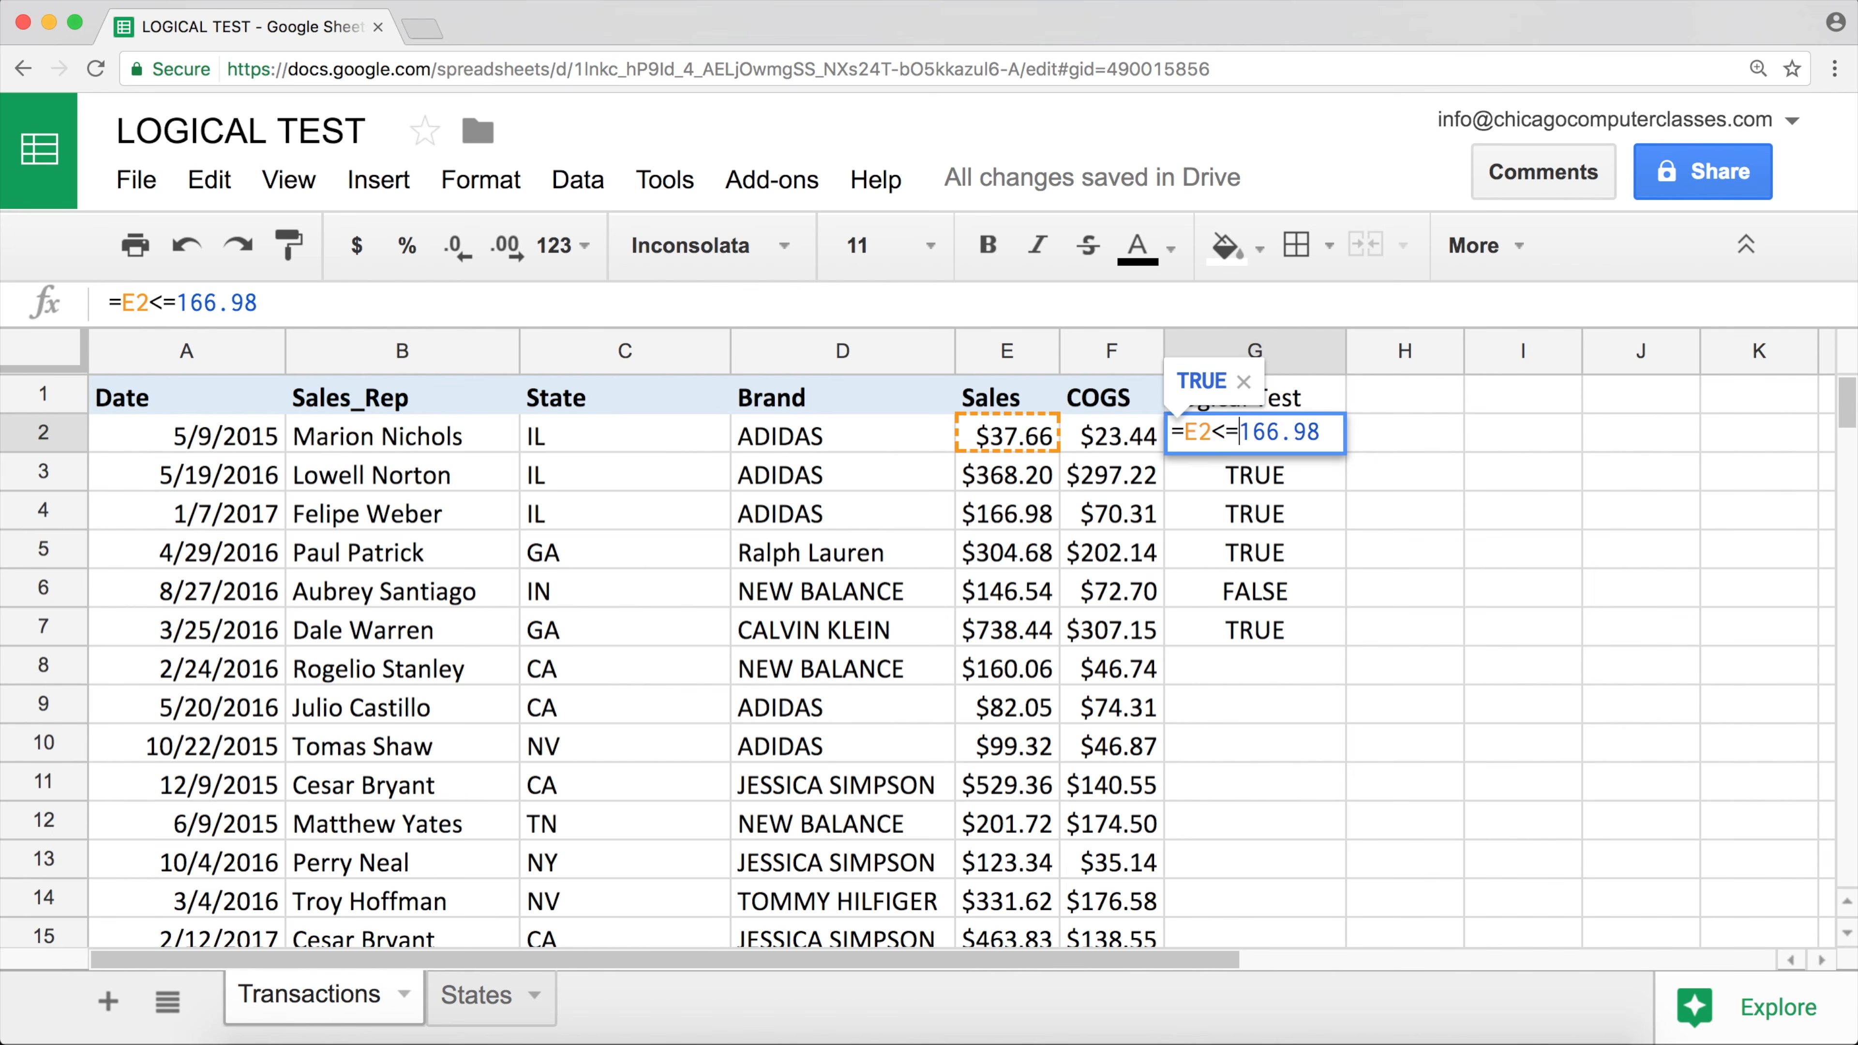
- Change the G2 formula to the equality test =E2=166.98 and fill it down to G8
key(BackSpace)
key(BackSpace)
text(=)
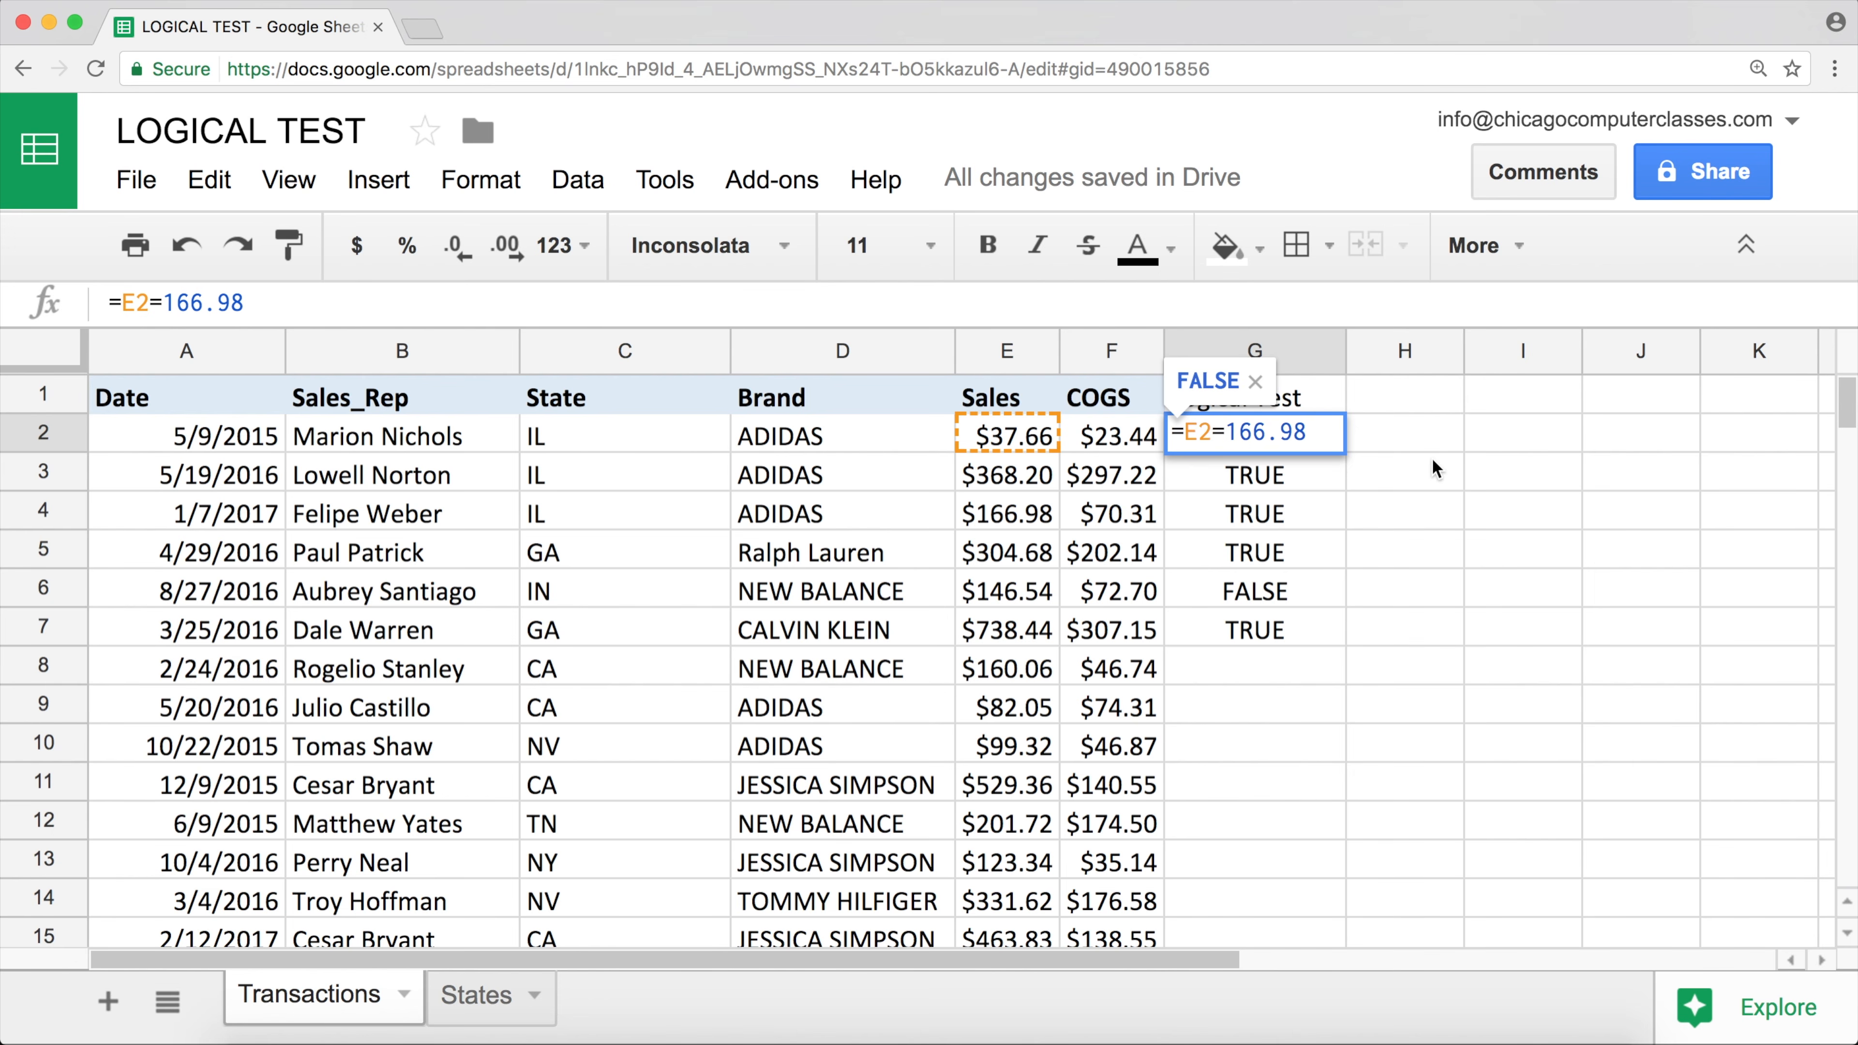
mouse_move(1313, 431)
mouse_down()
mouse_move(1223, 428)
mouse_move(1327, 440)
mouse_up()
click(1175, 433)
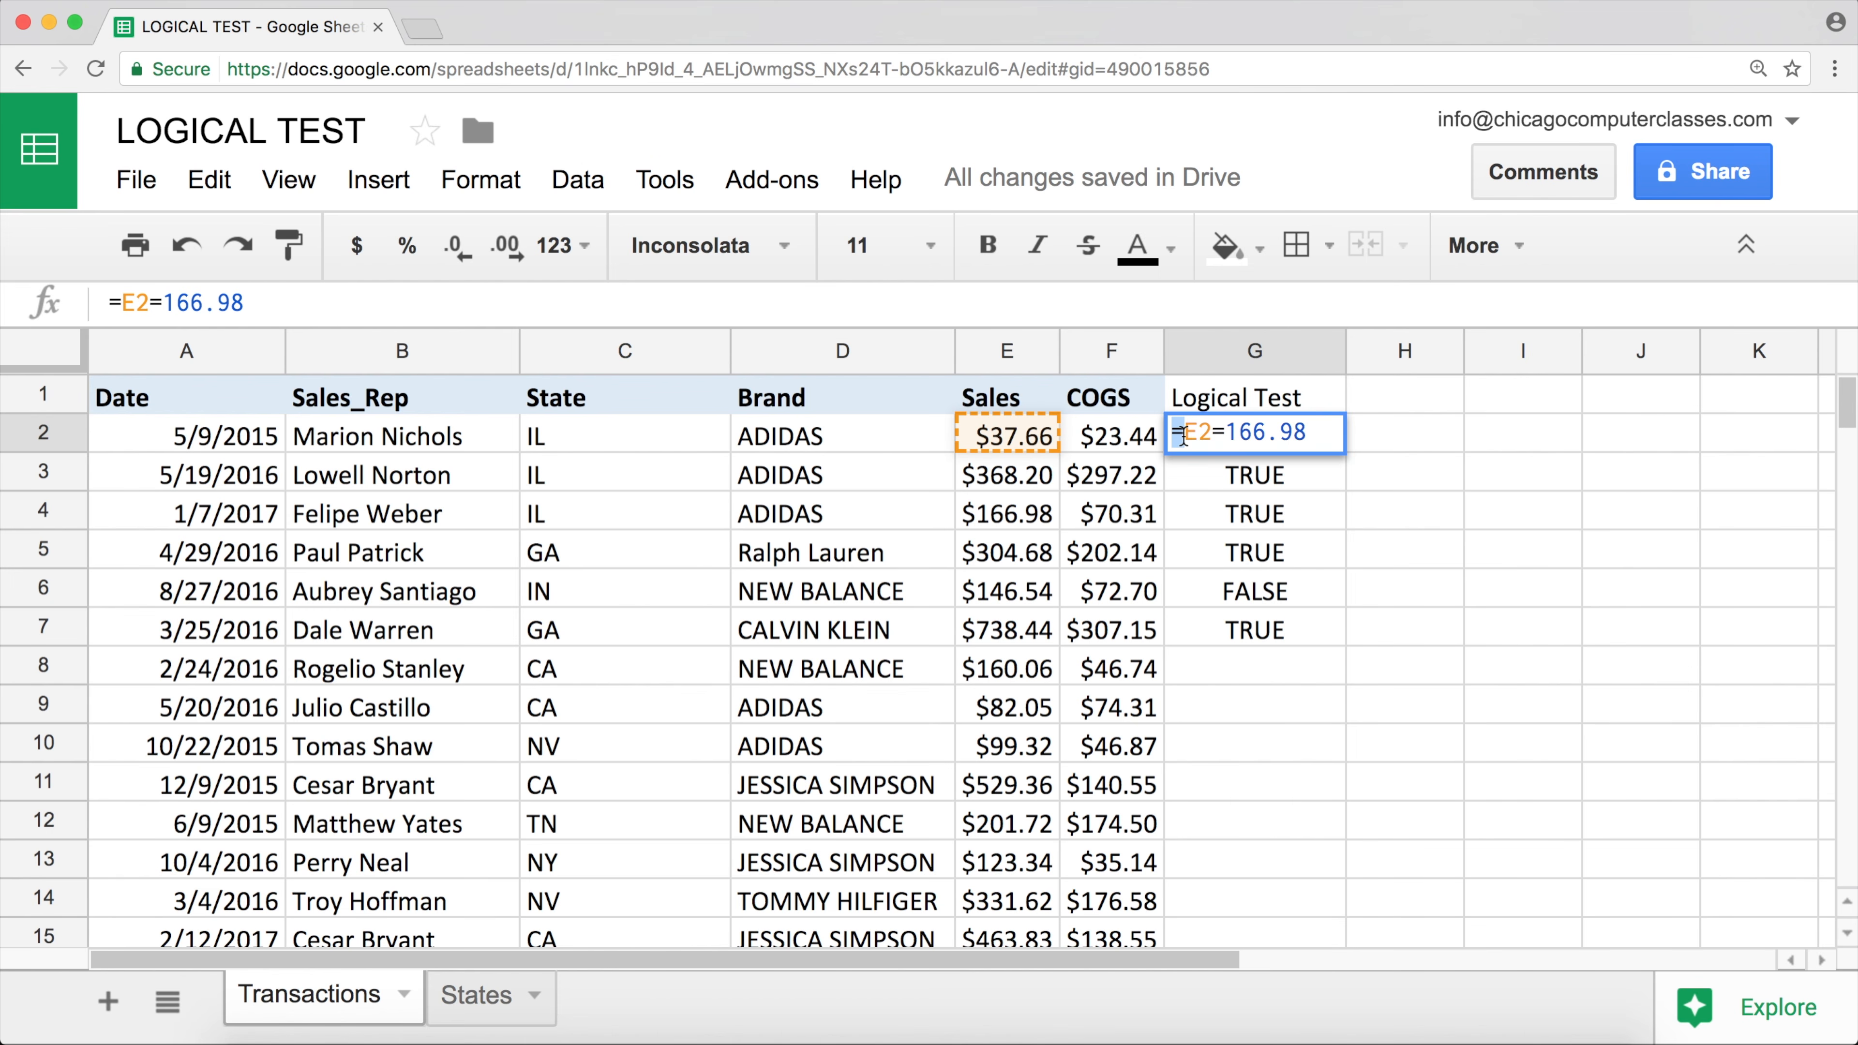
click(1186, 433)
drag(1186, 433, 1432, 437)
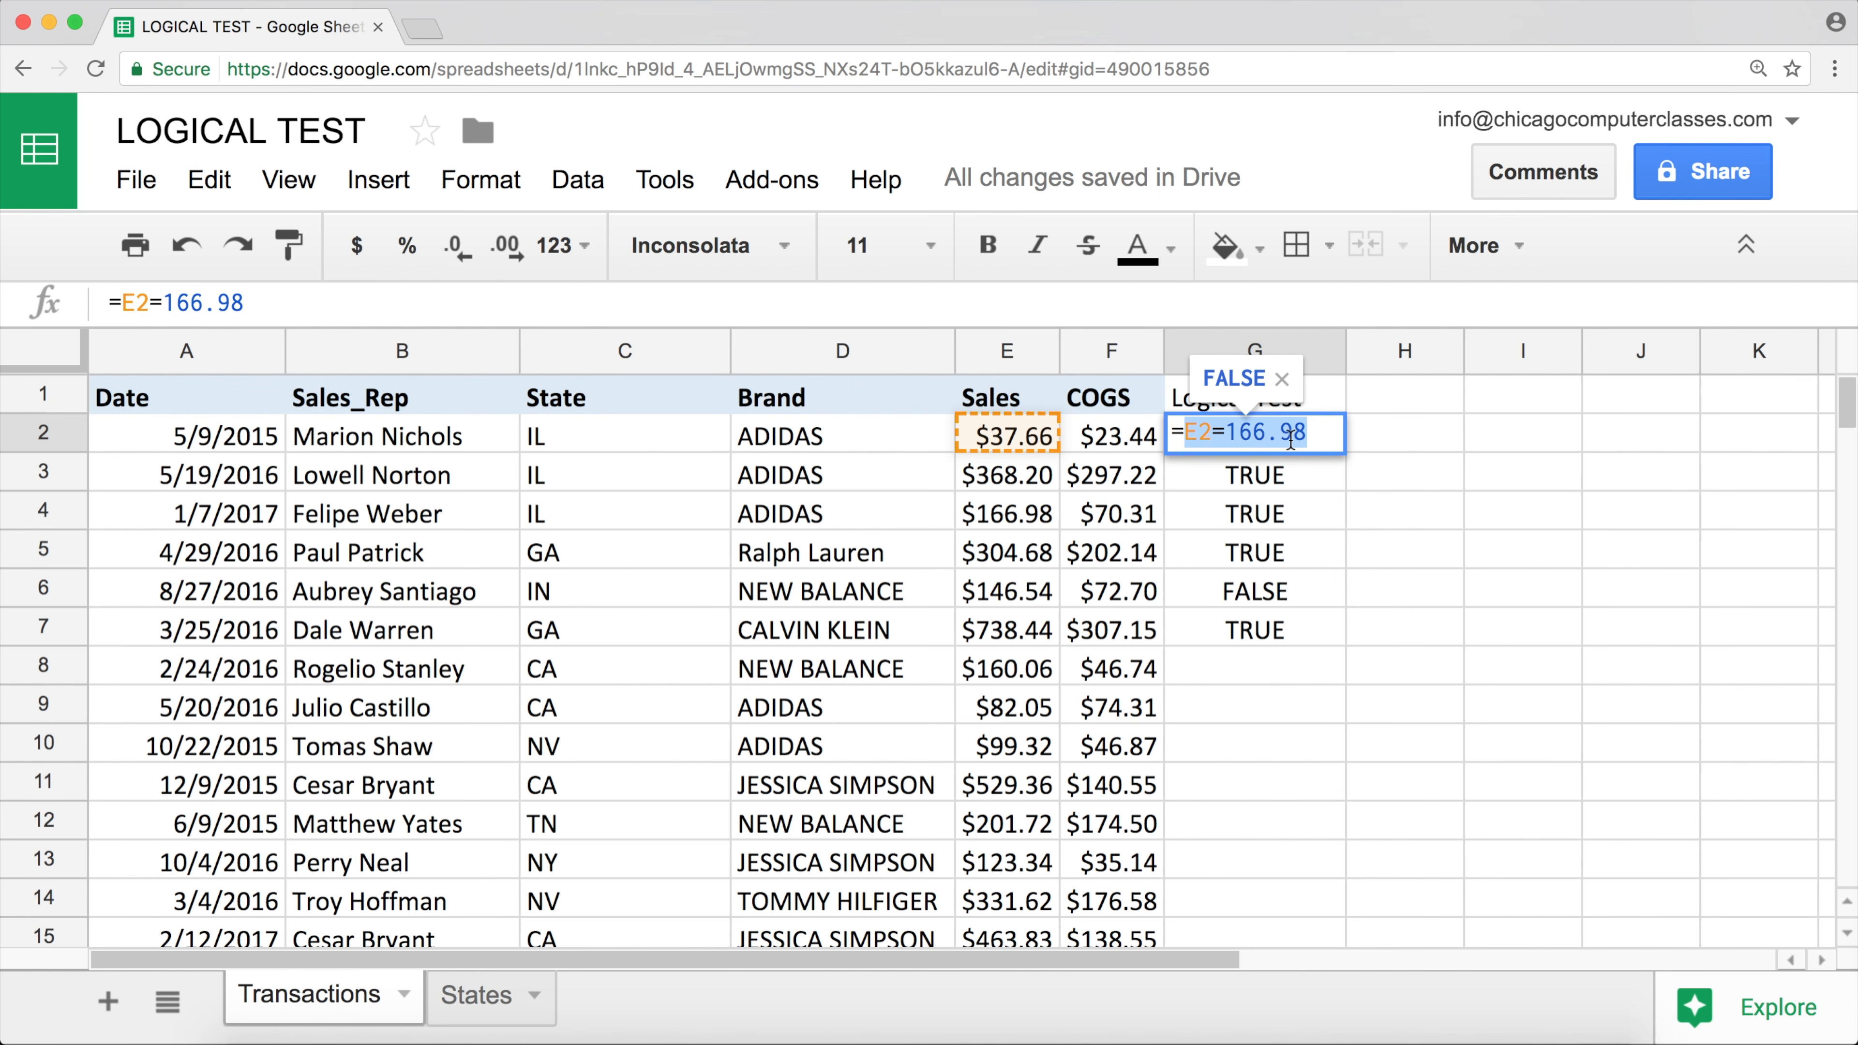
click(1306, 433)
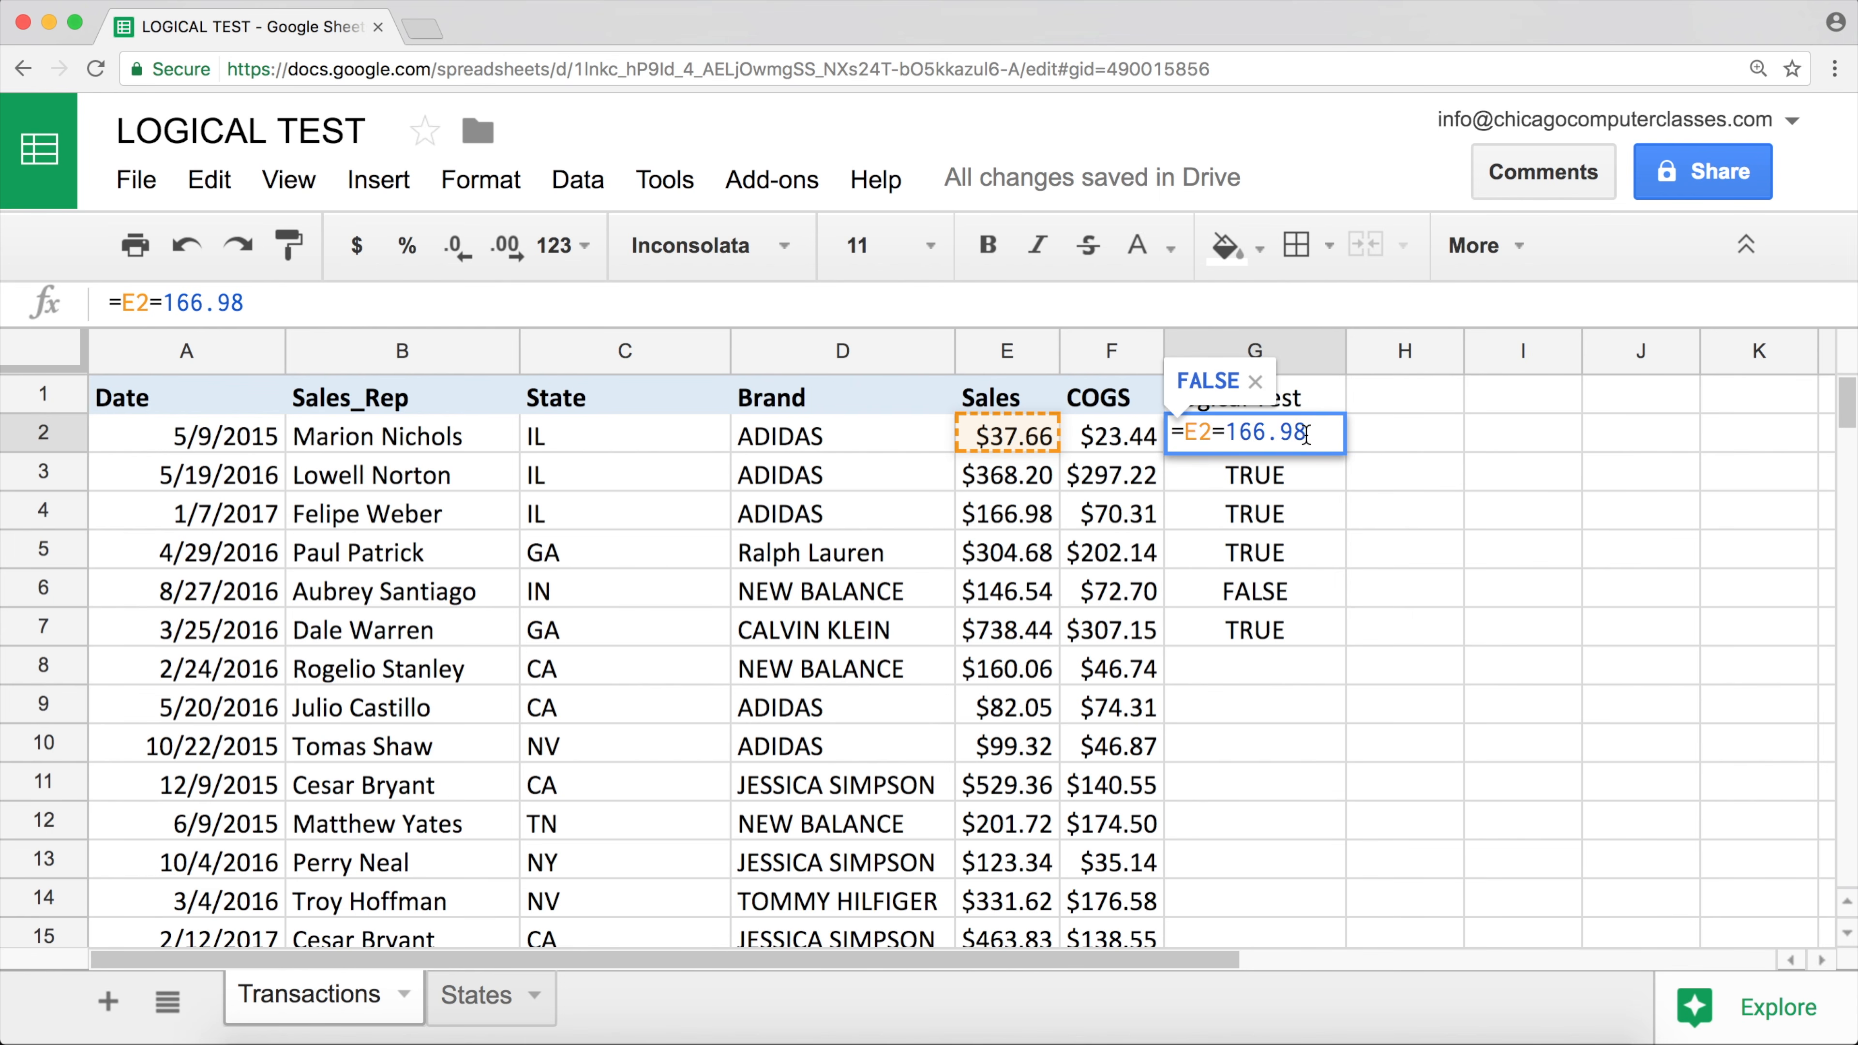
key(Return)
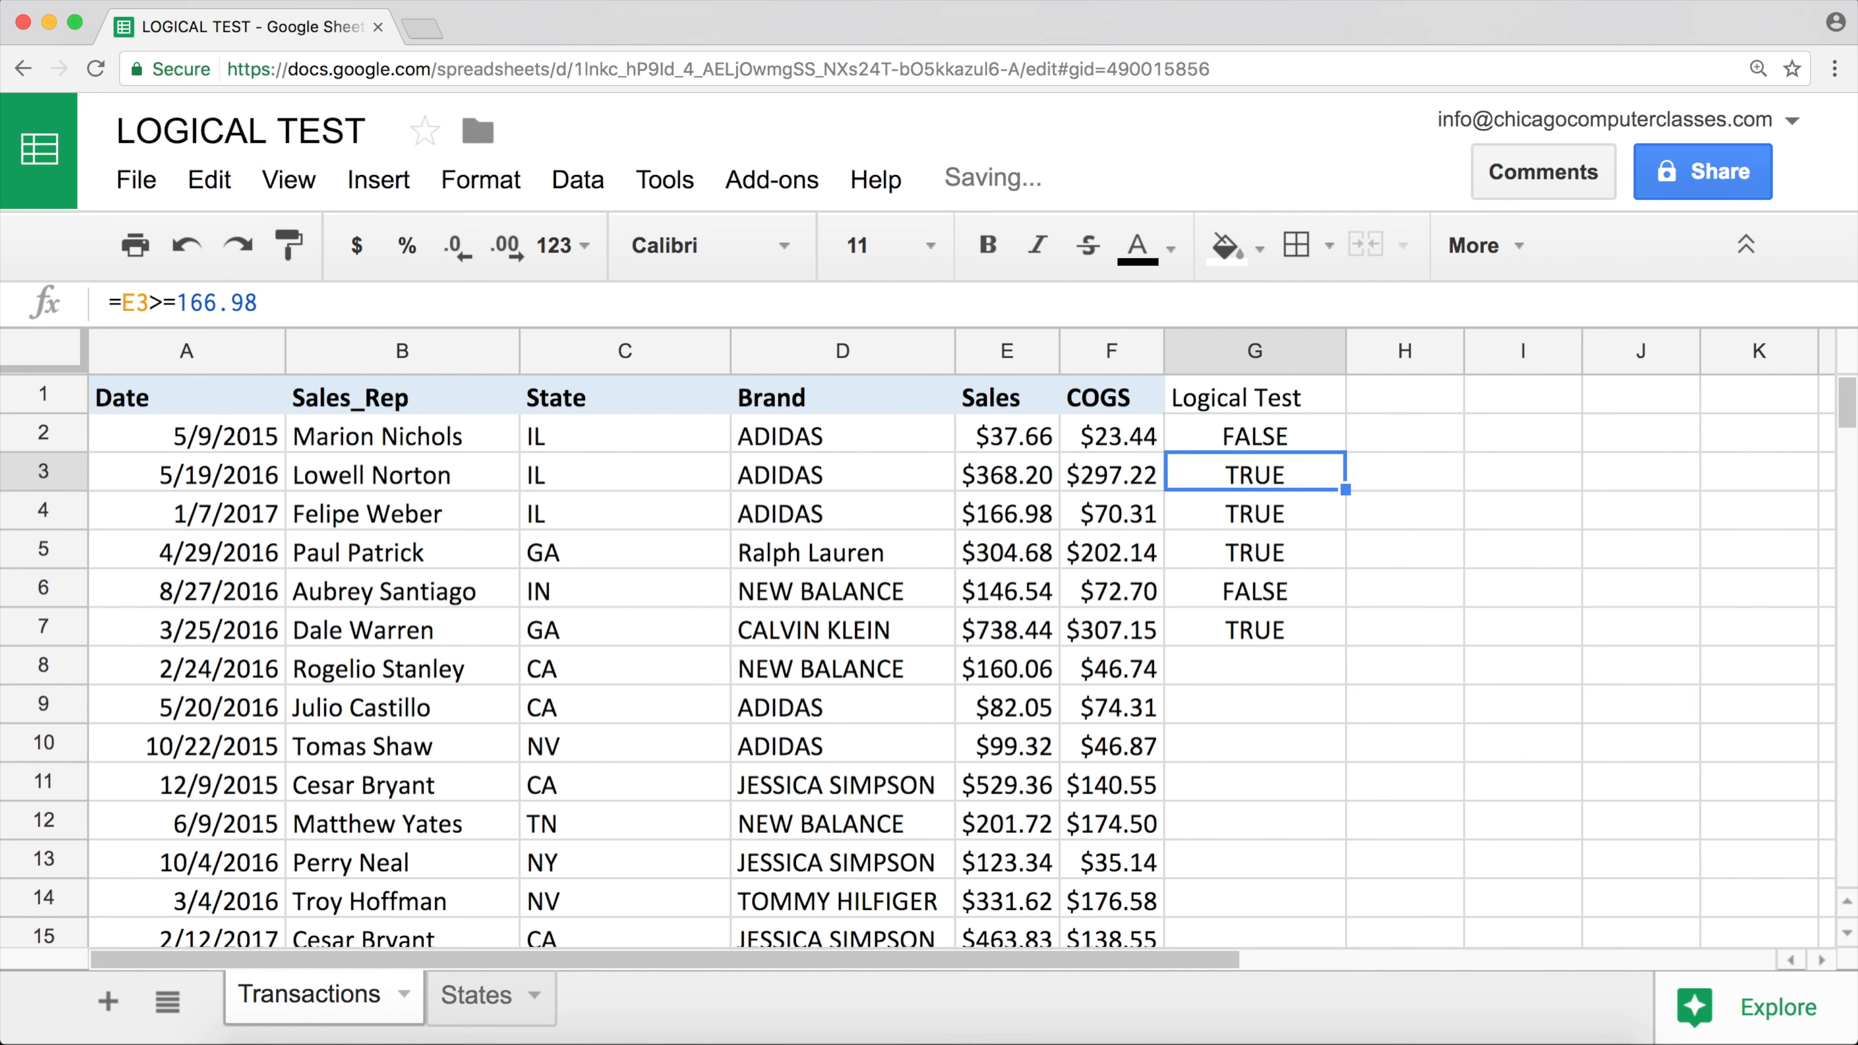
click(1295, 433)
drag(1346, 450, 1352, 666)
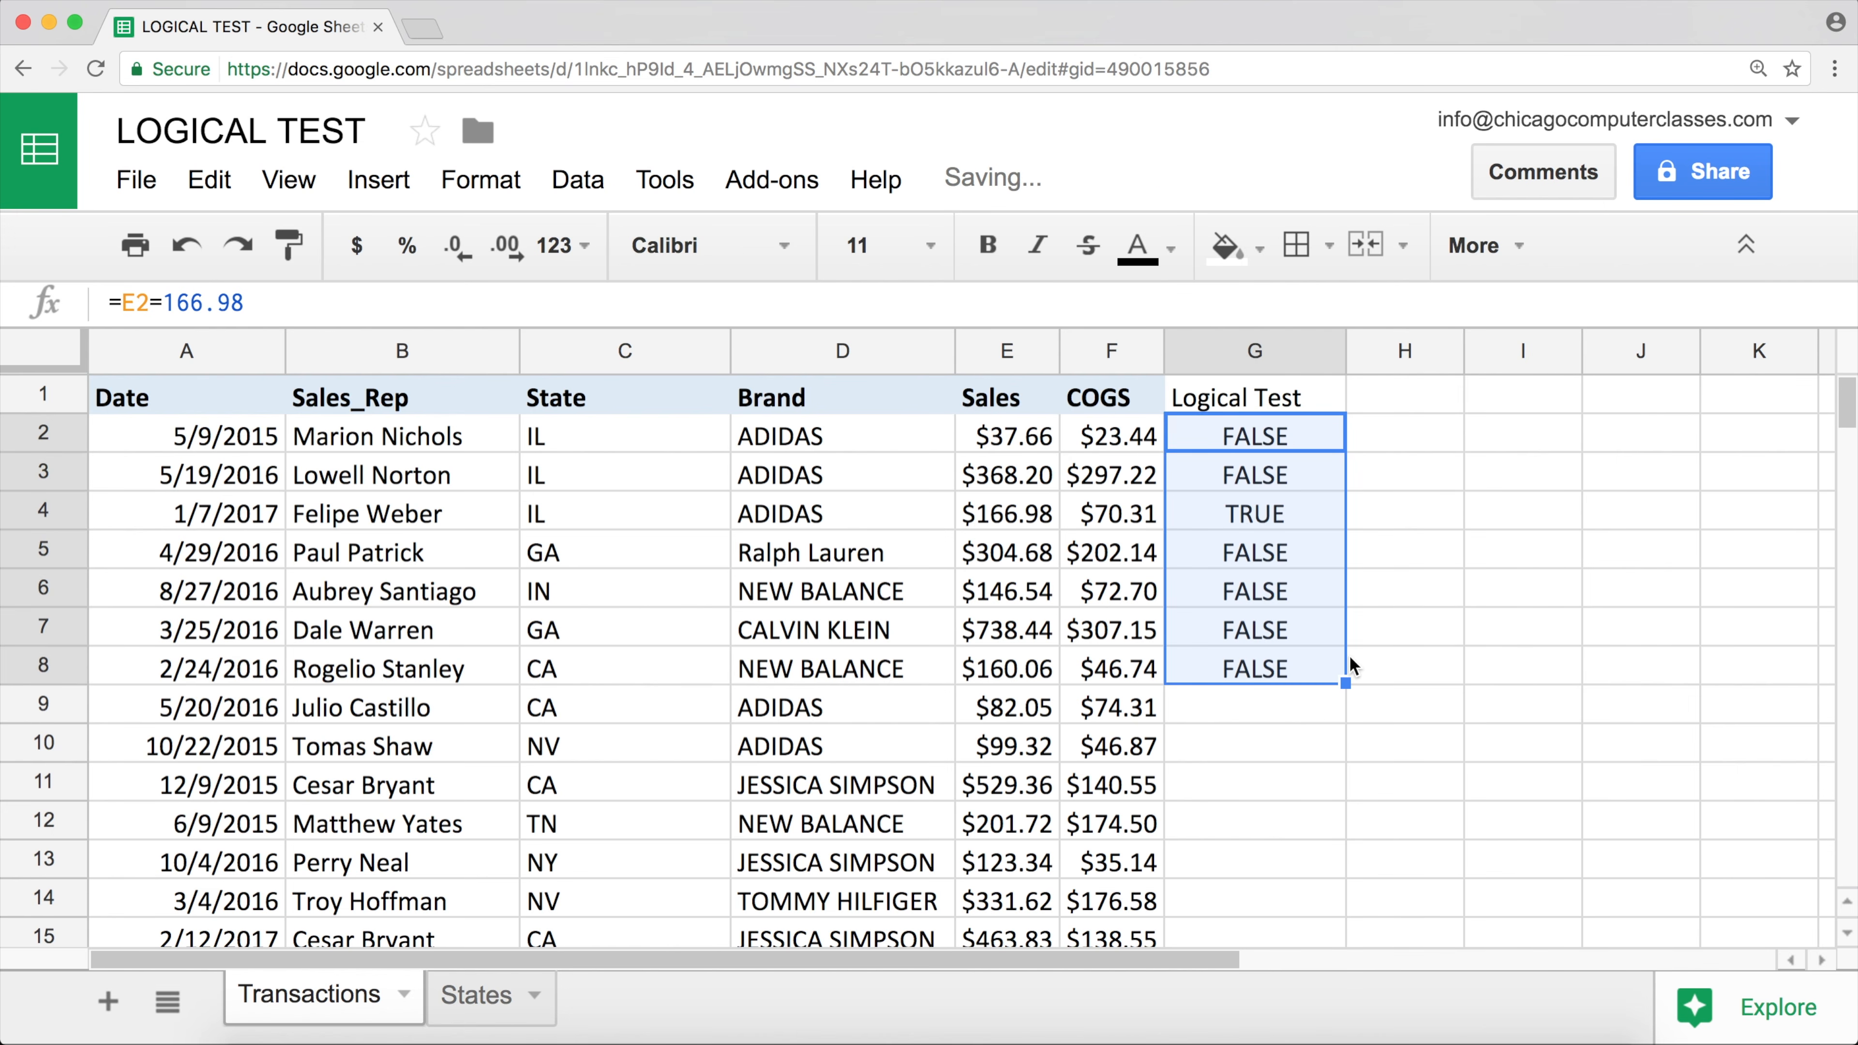
click(1252, 512)
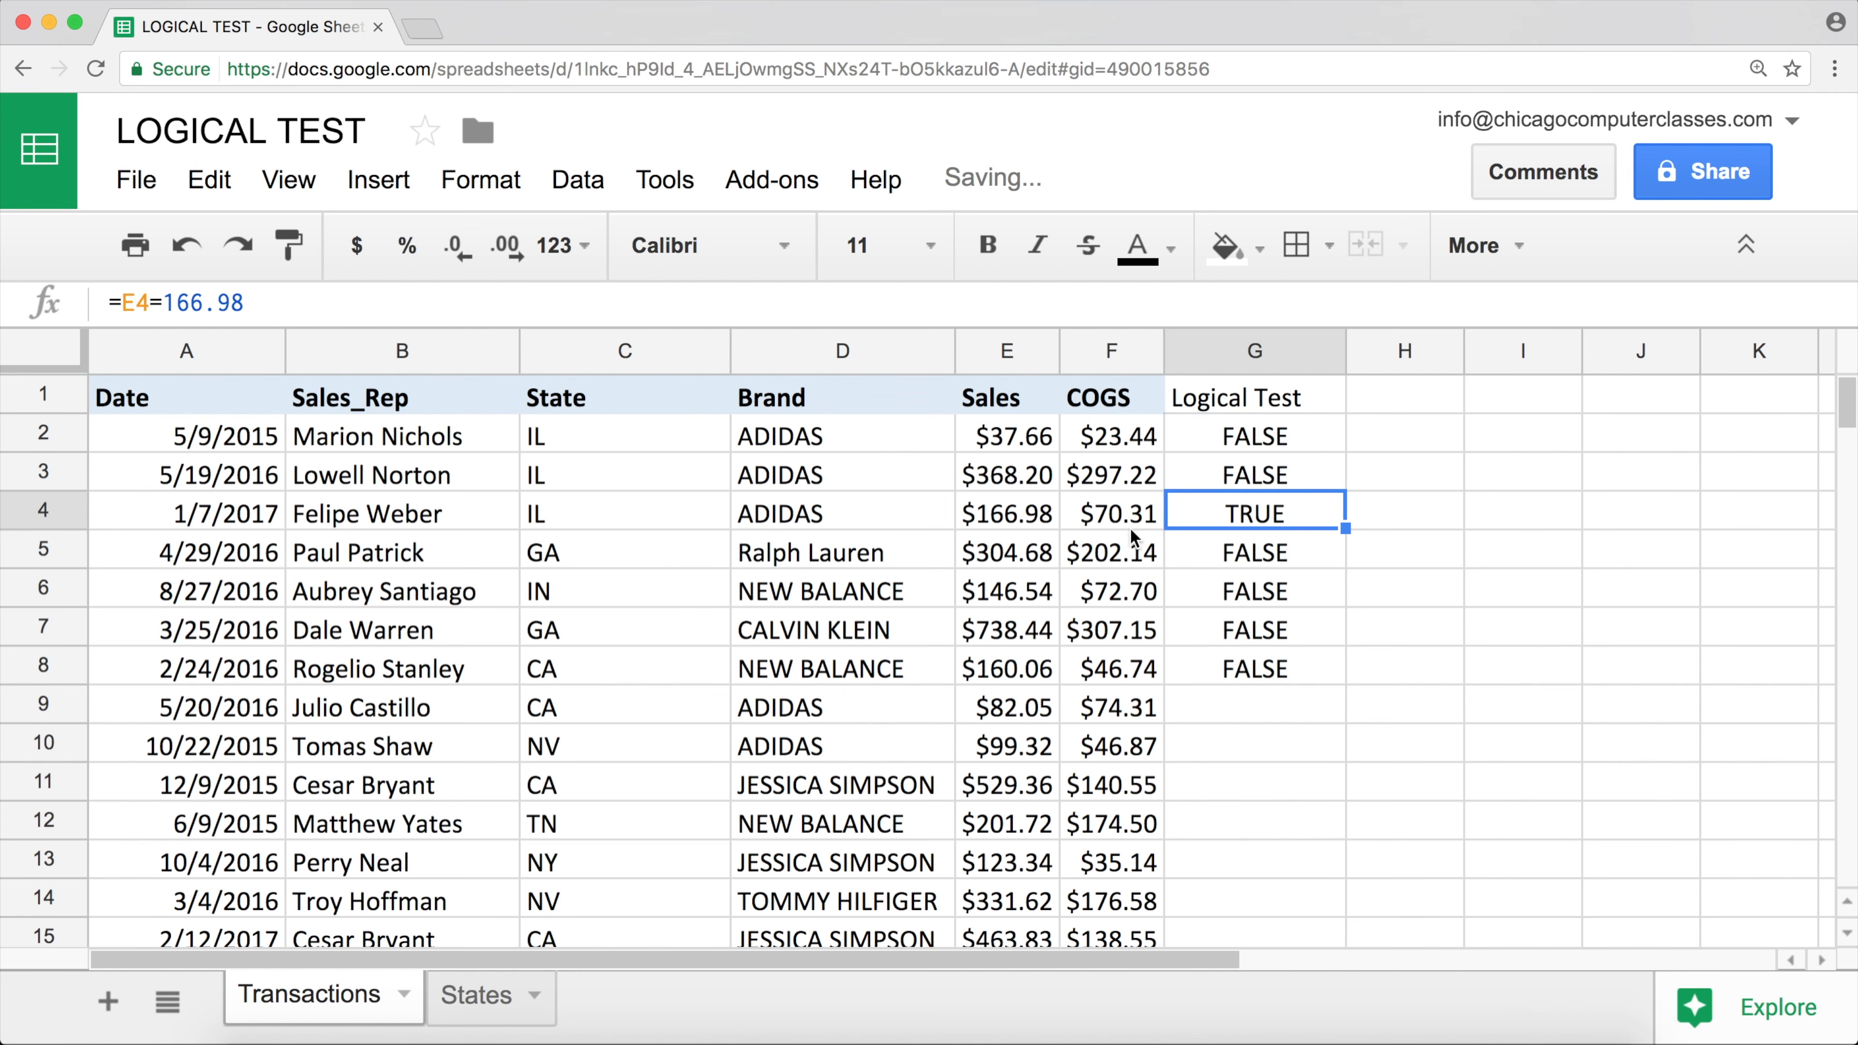
- Try the operators >, >= and < in place of the equality comparison in the G2 formula
click(1273, 439)
double_click(1283, 437)
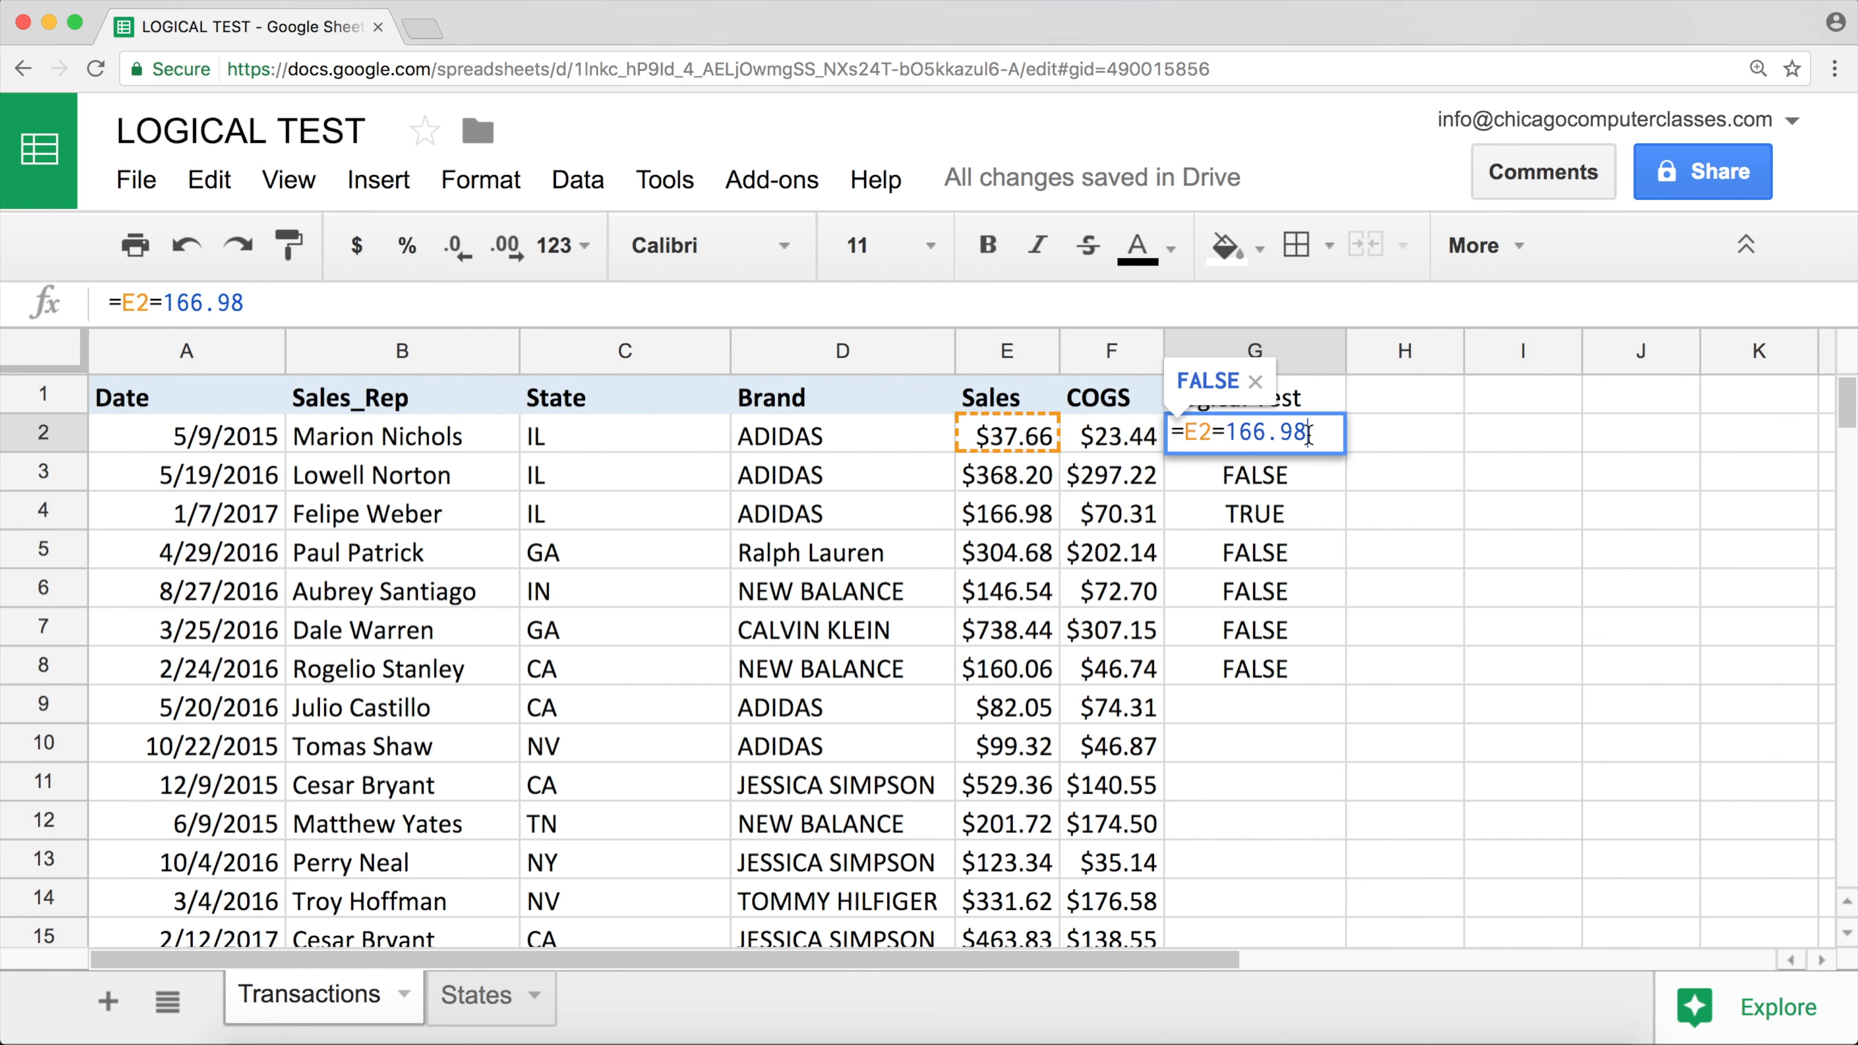
key(Left)
key(Left)
key(Left)
key(Left)
key(Left)
key(Left)
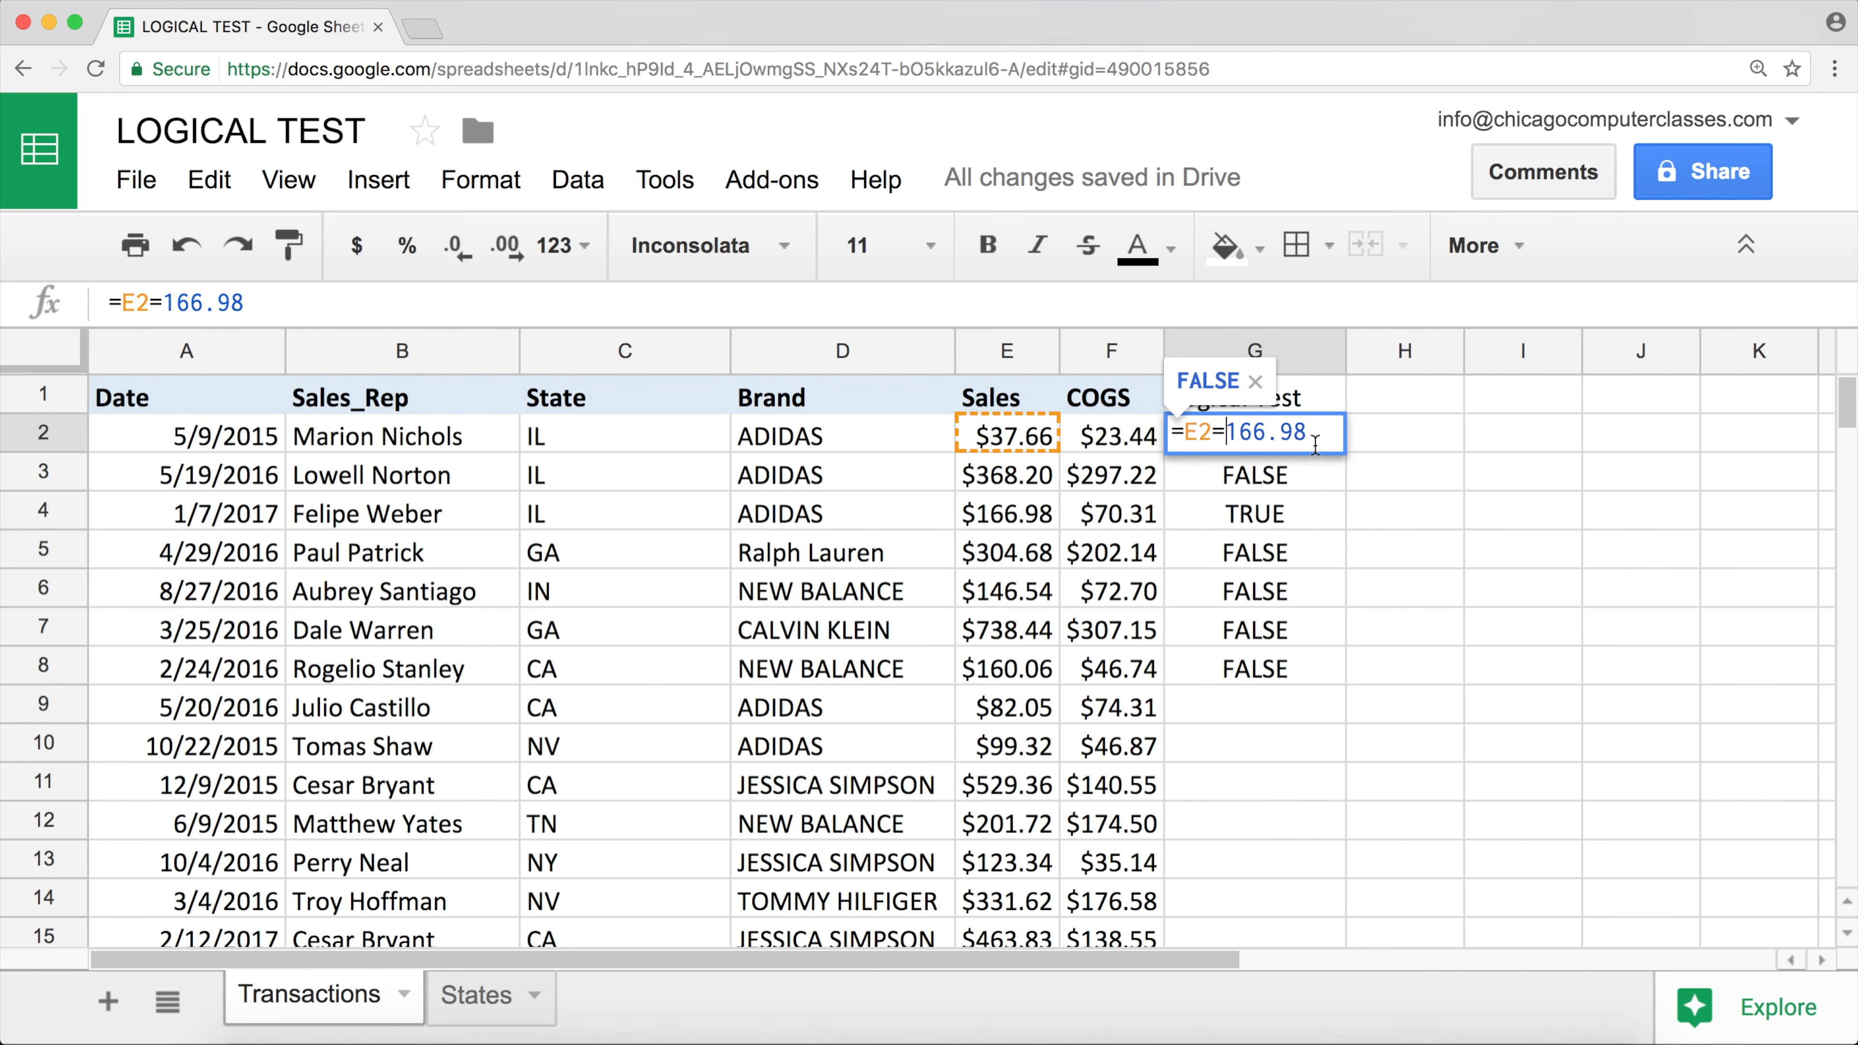
key(BackSpace)
text(>)
key(BackSpace)
text(>=)
key(BackSpace)
key(BackSpace)
text(<)
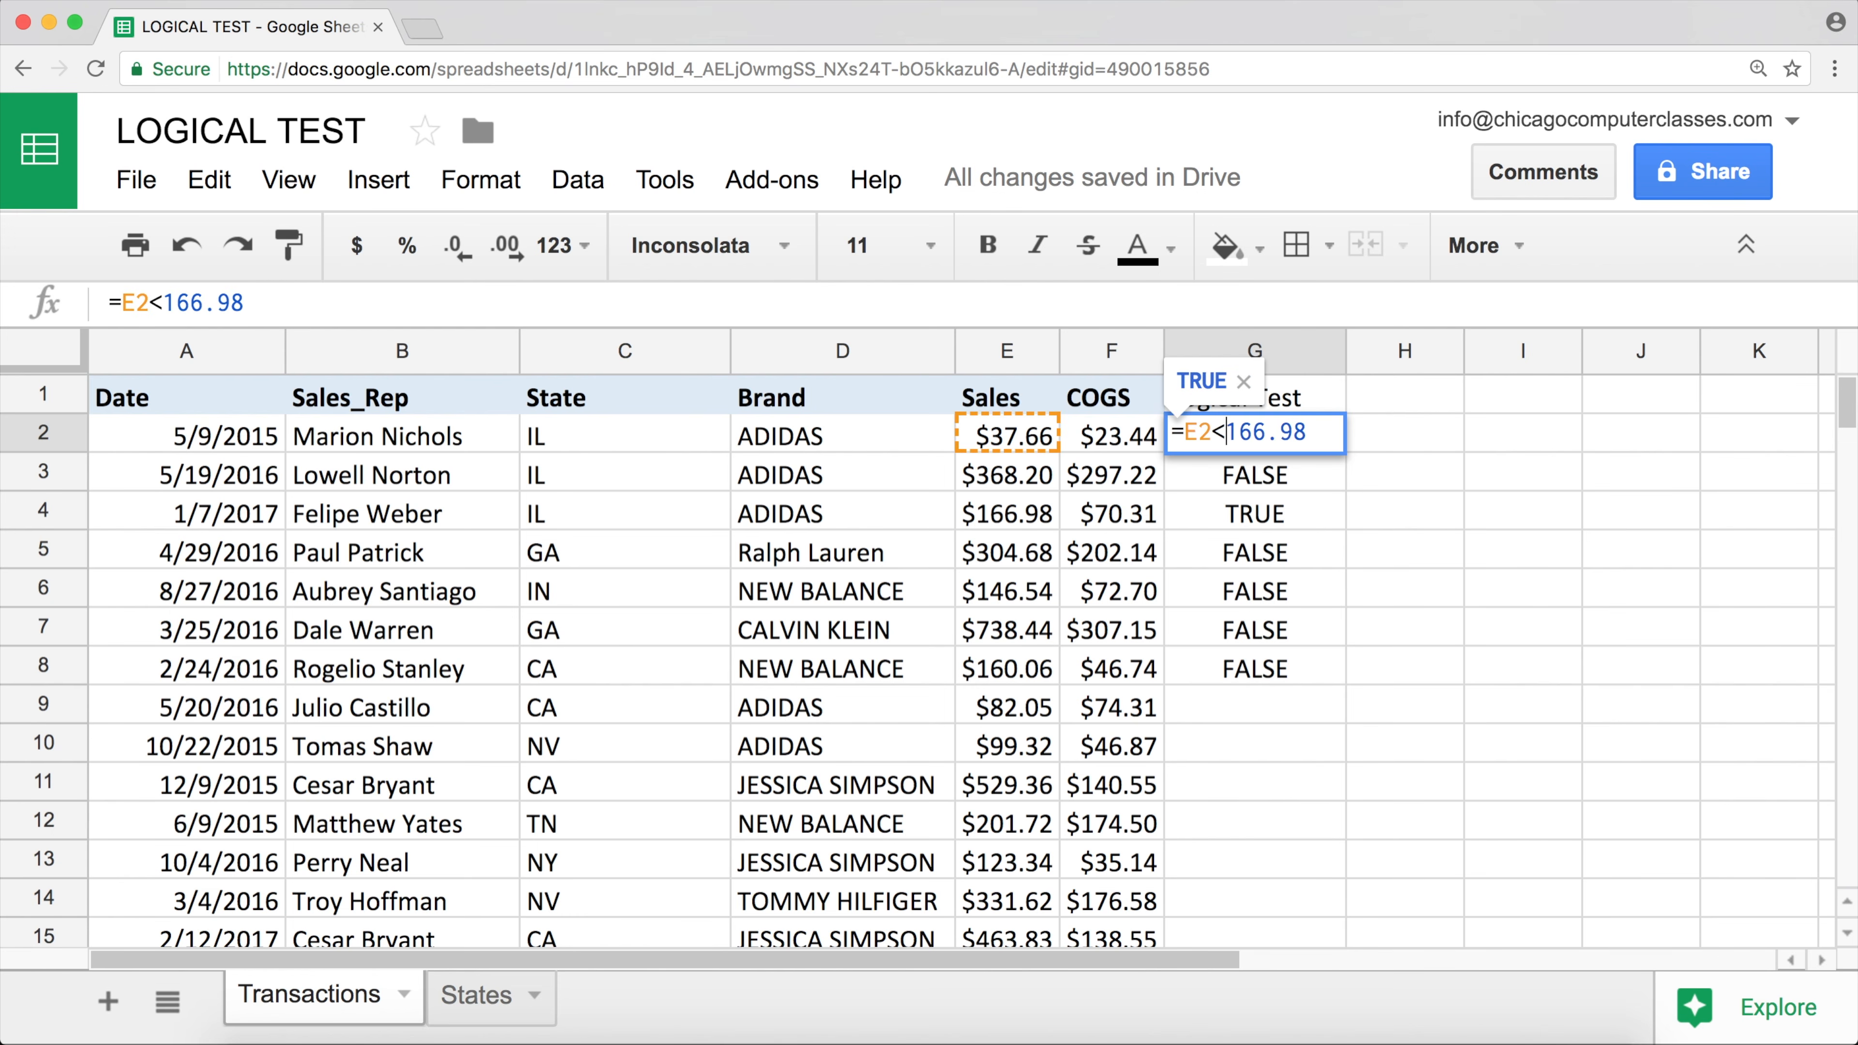
- Try the equal operator and the not-equal operator <> between E2 and 166.98 in the G2 formula
key(BackSpace)
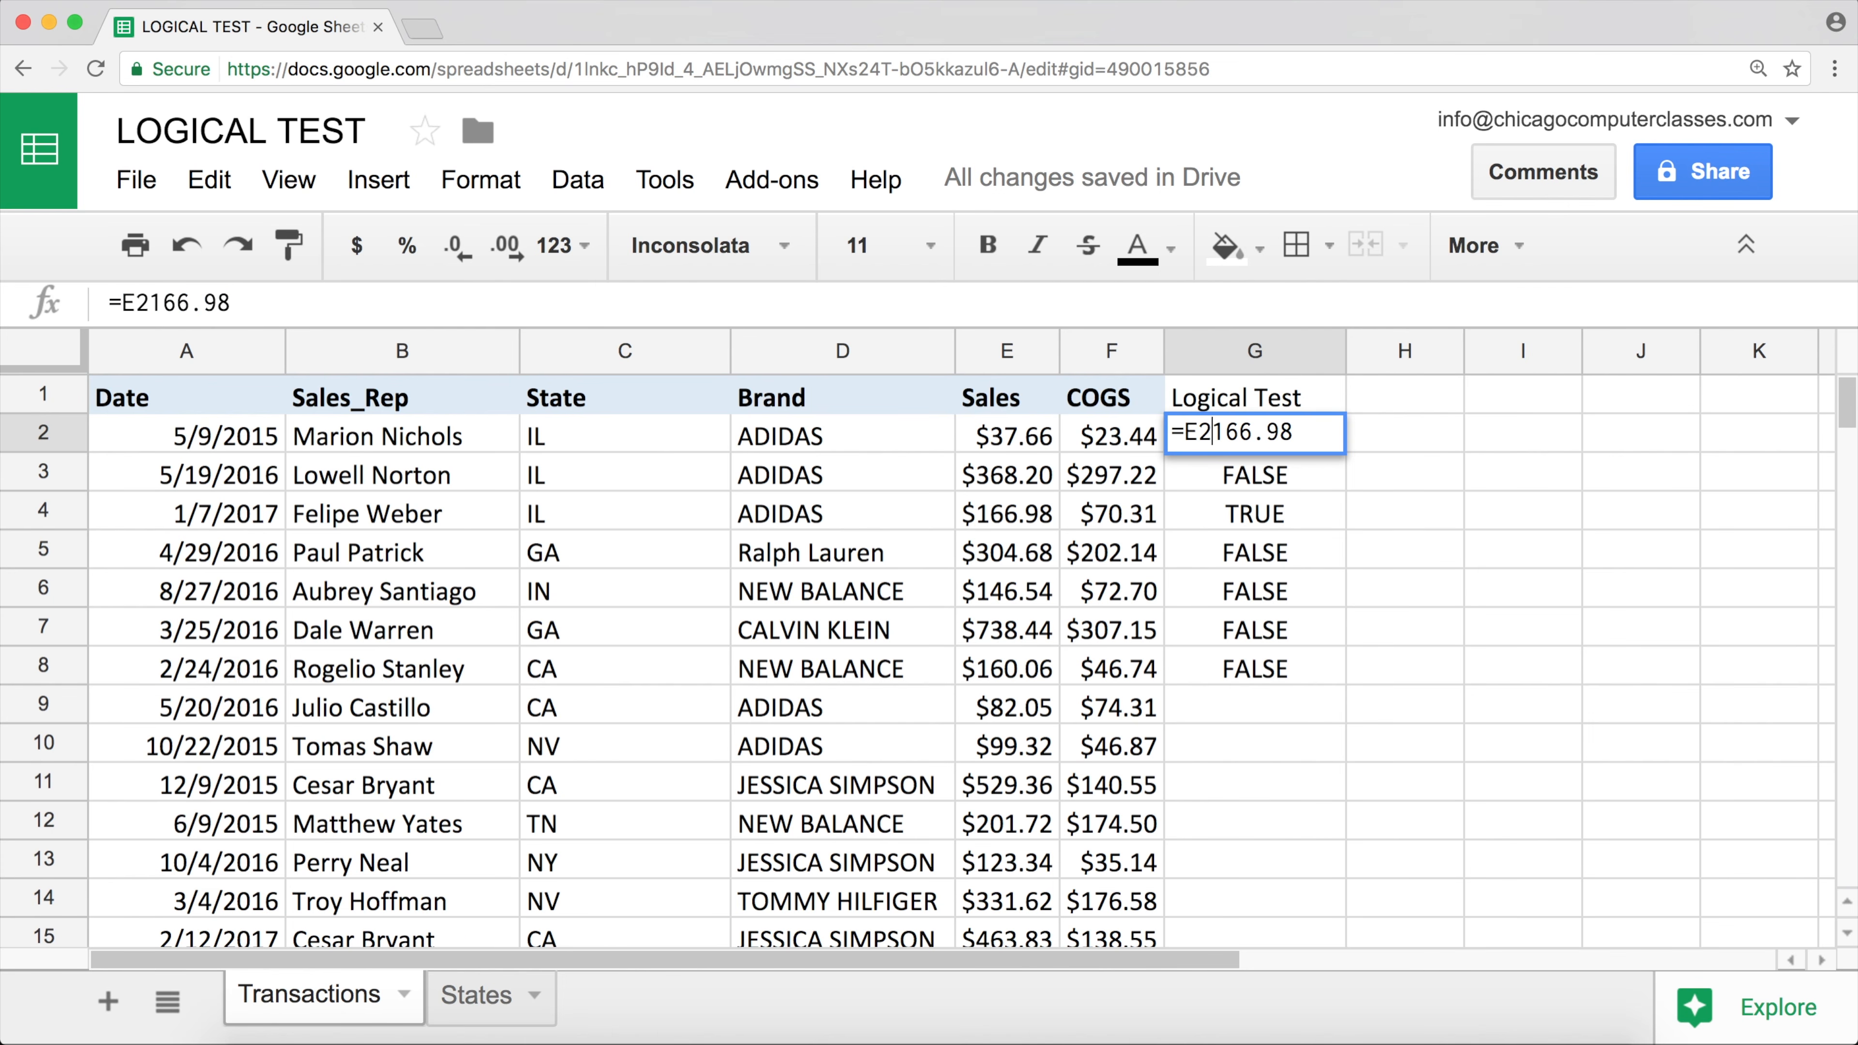
text(=)
key(BackSpace)
text(<>)
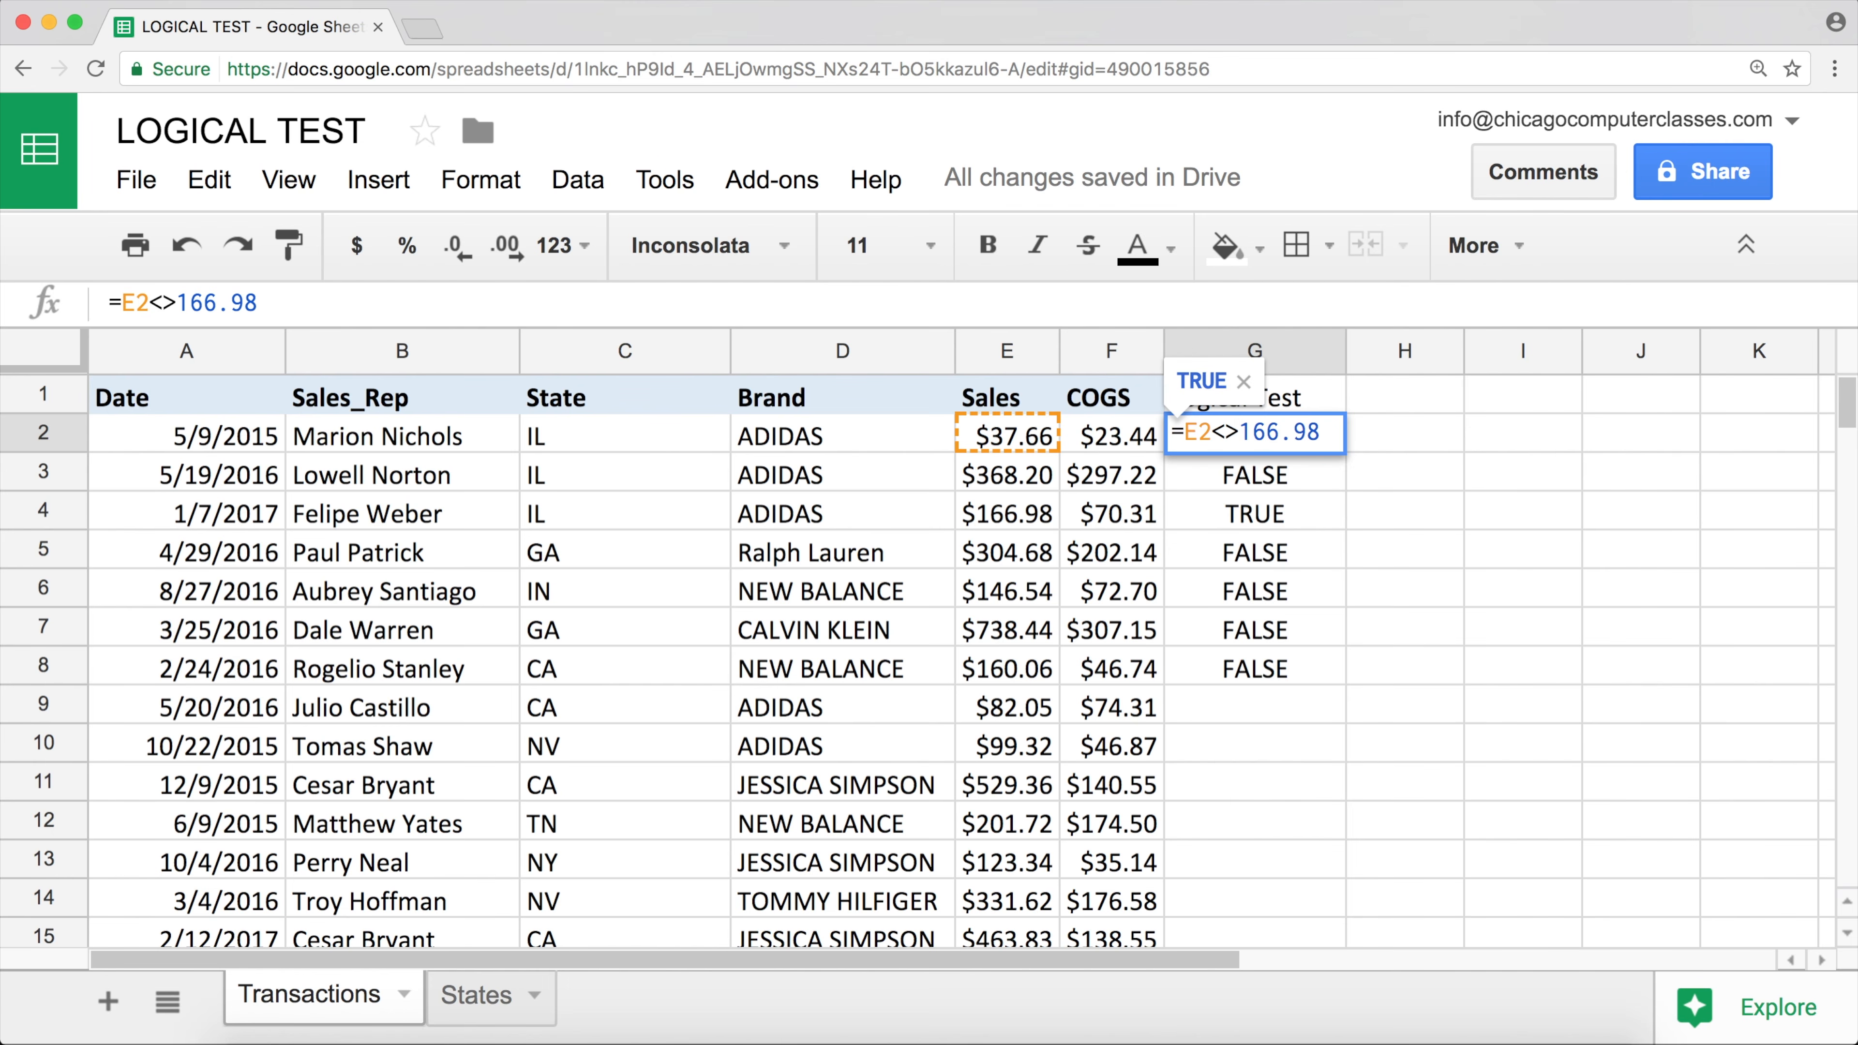
key(BackSpace)
key(BackSpace)
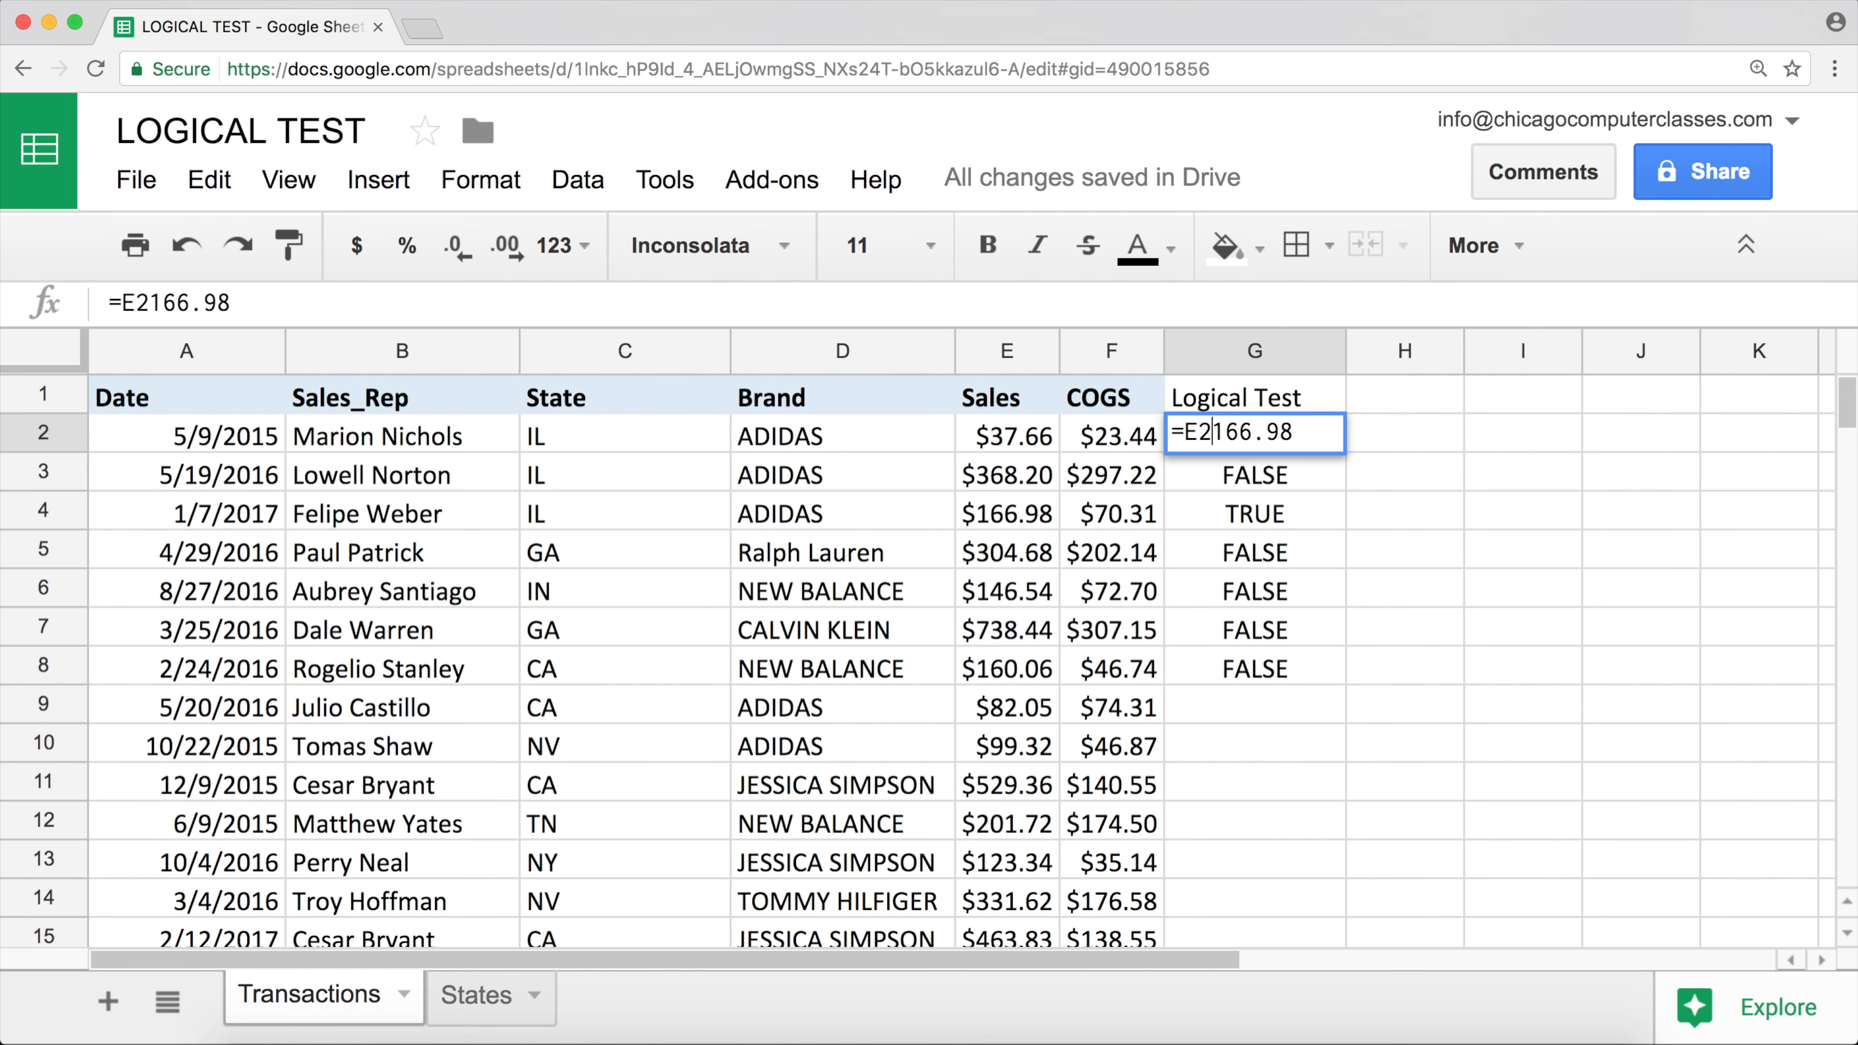
- Clear the logical test formulas from cells G2 through G8
key(BackSpace)
key(BackSpace)
key(BackSpace)
key(BackSpace)
key(BackSpace)
key(BackSpace)
key(BackSpace)
key(BackSpace)
key(BackSpace)
key(Return)
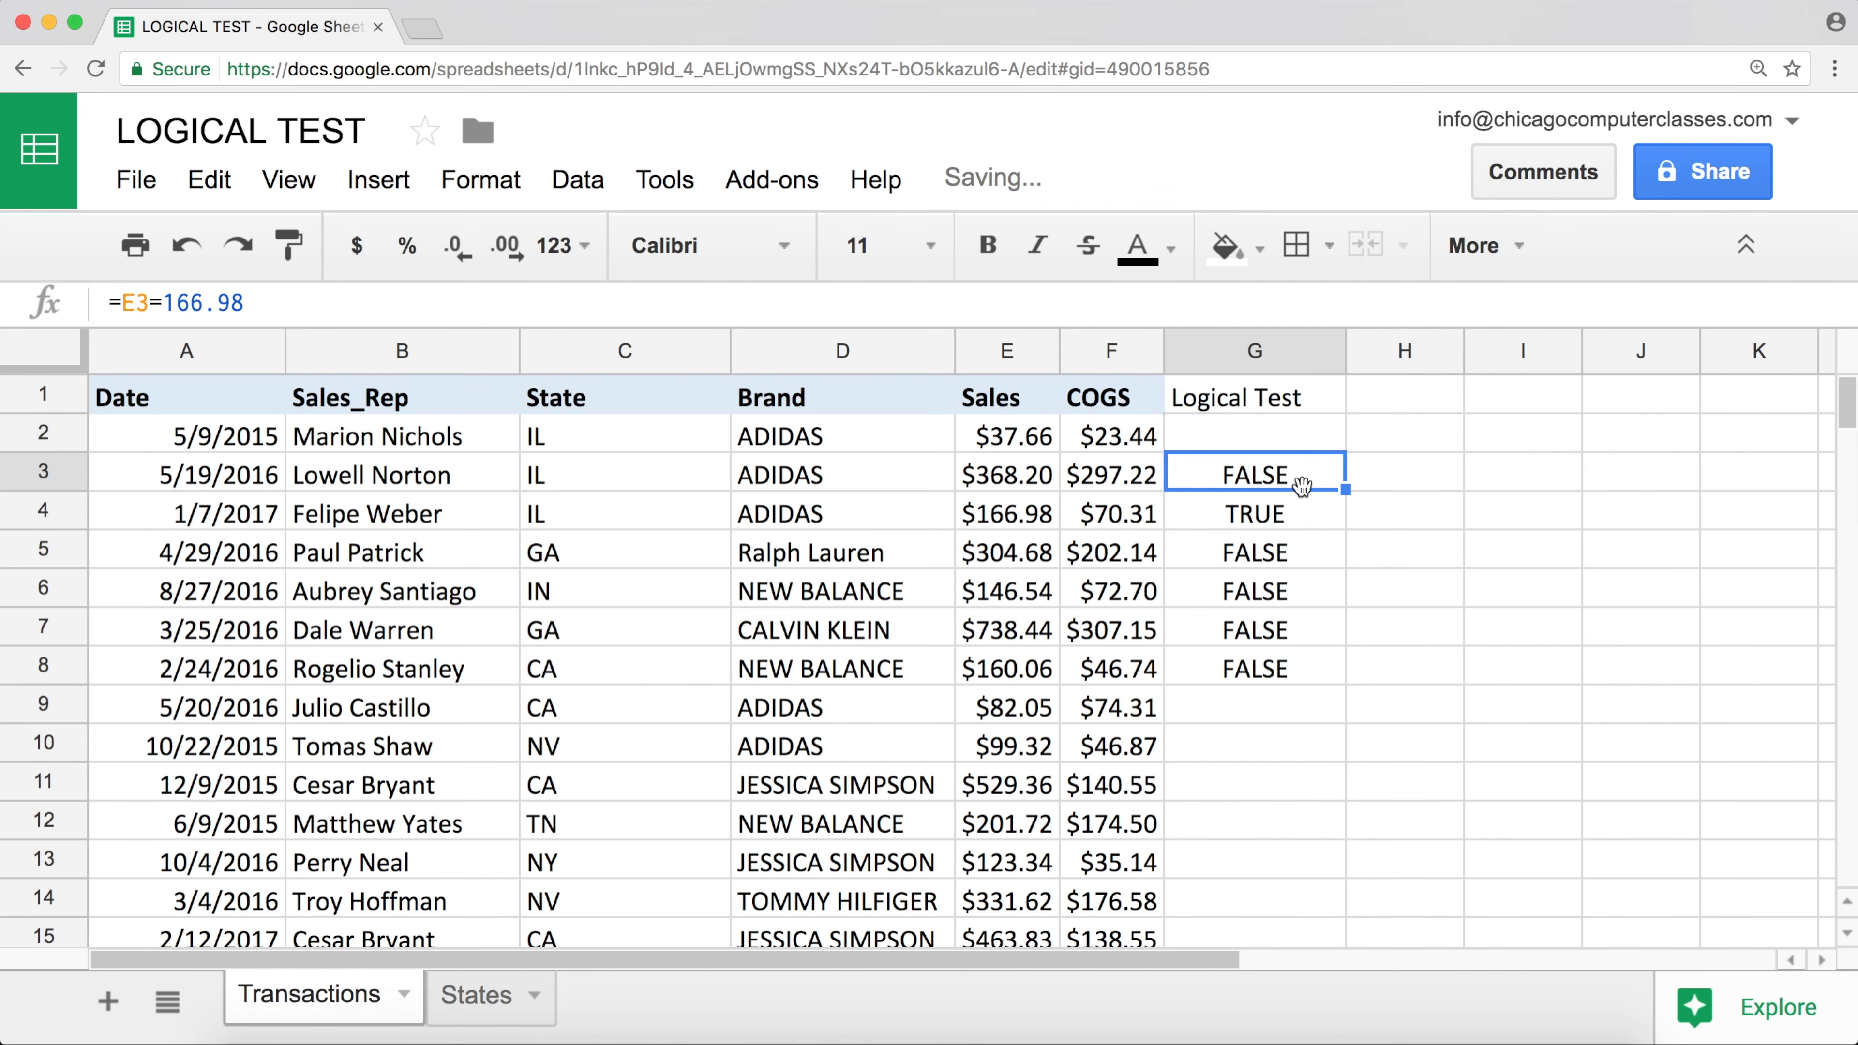
drag(1298, 444, 1250, 684)
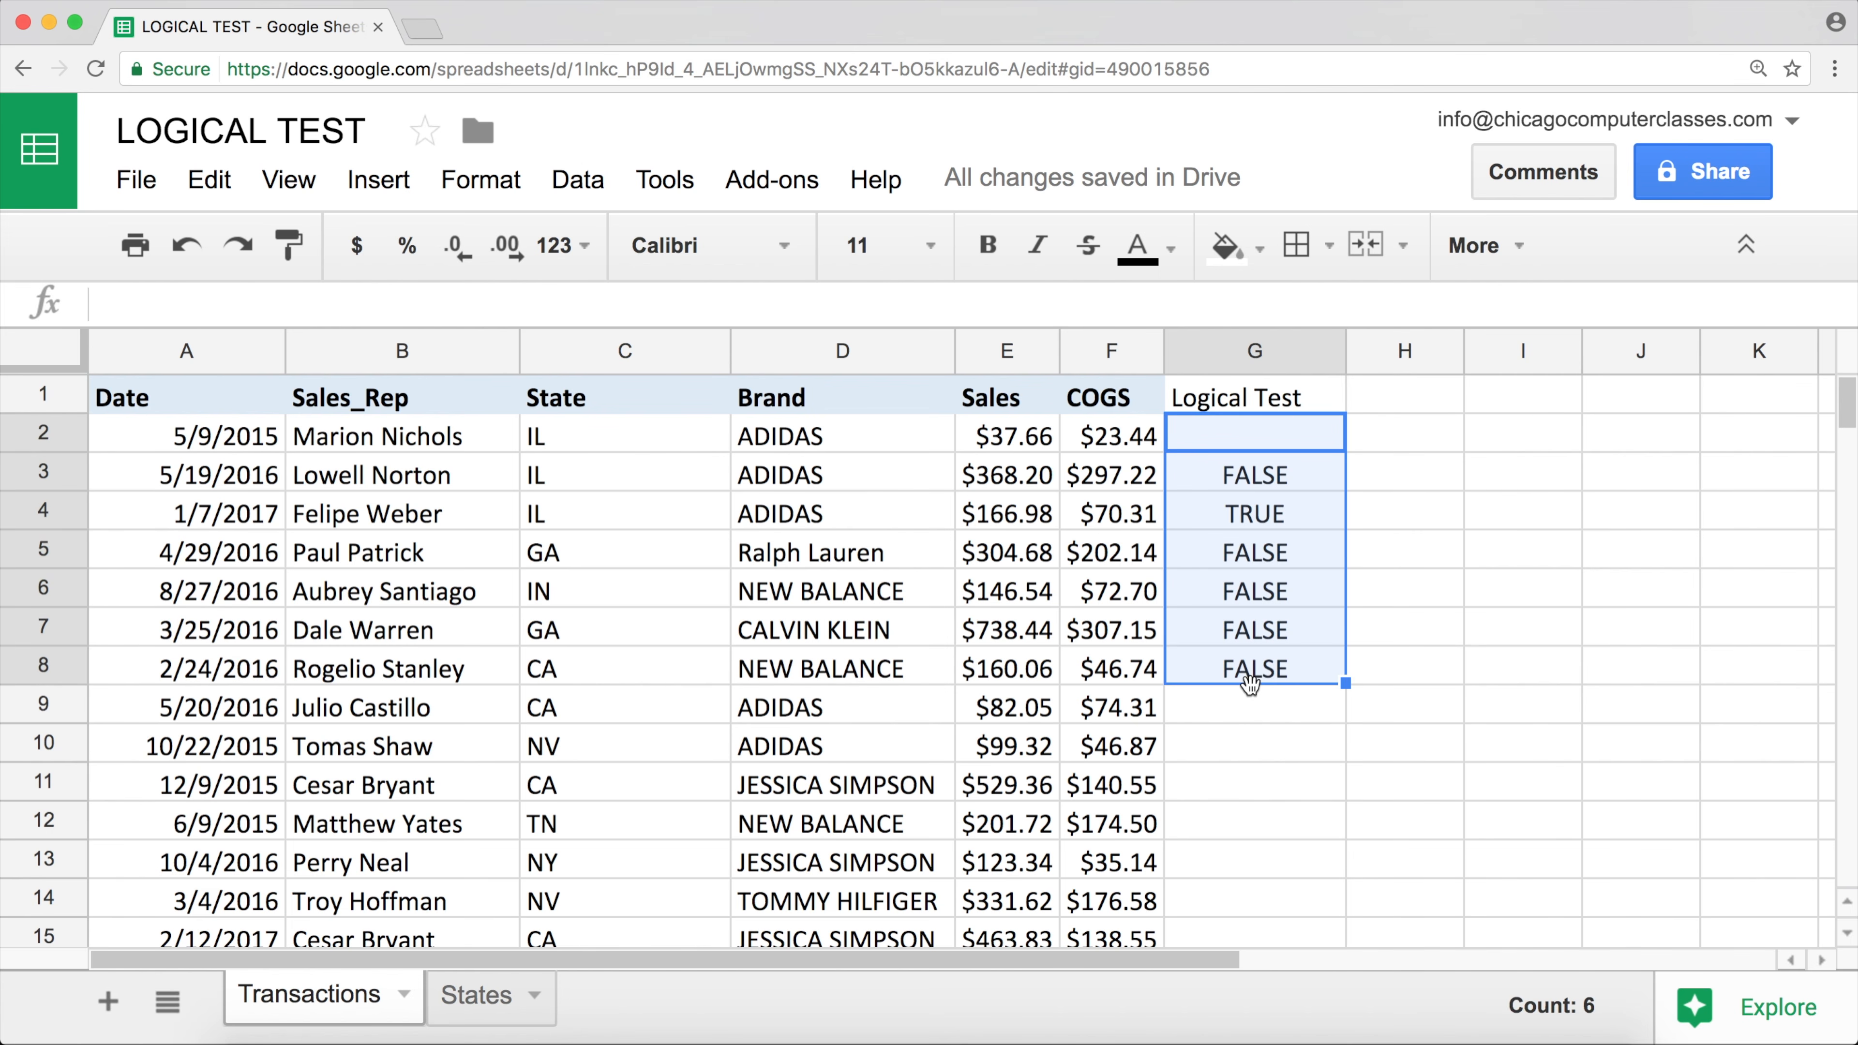
key(Delete)
- Replace the column header in G1 with IF
key(Up)
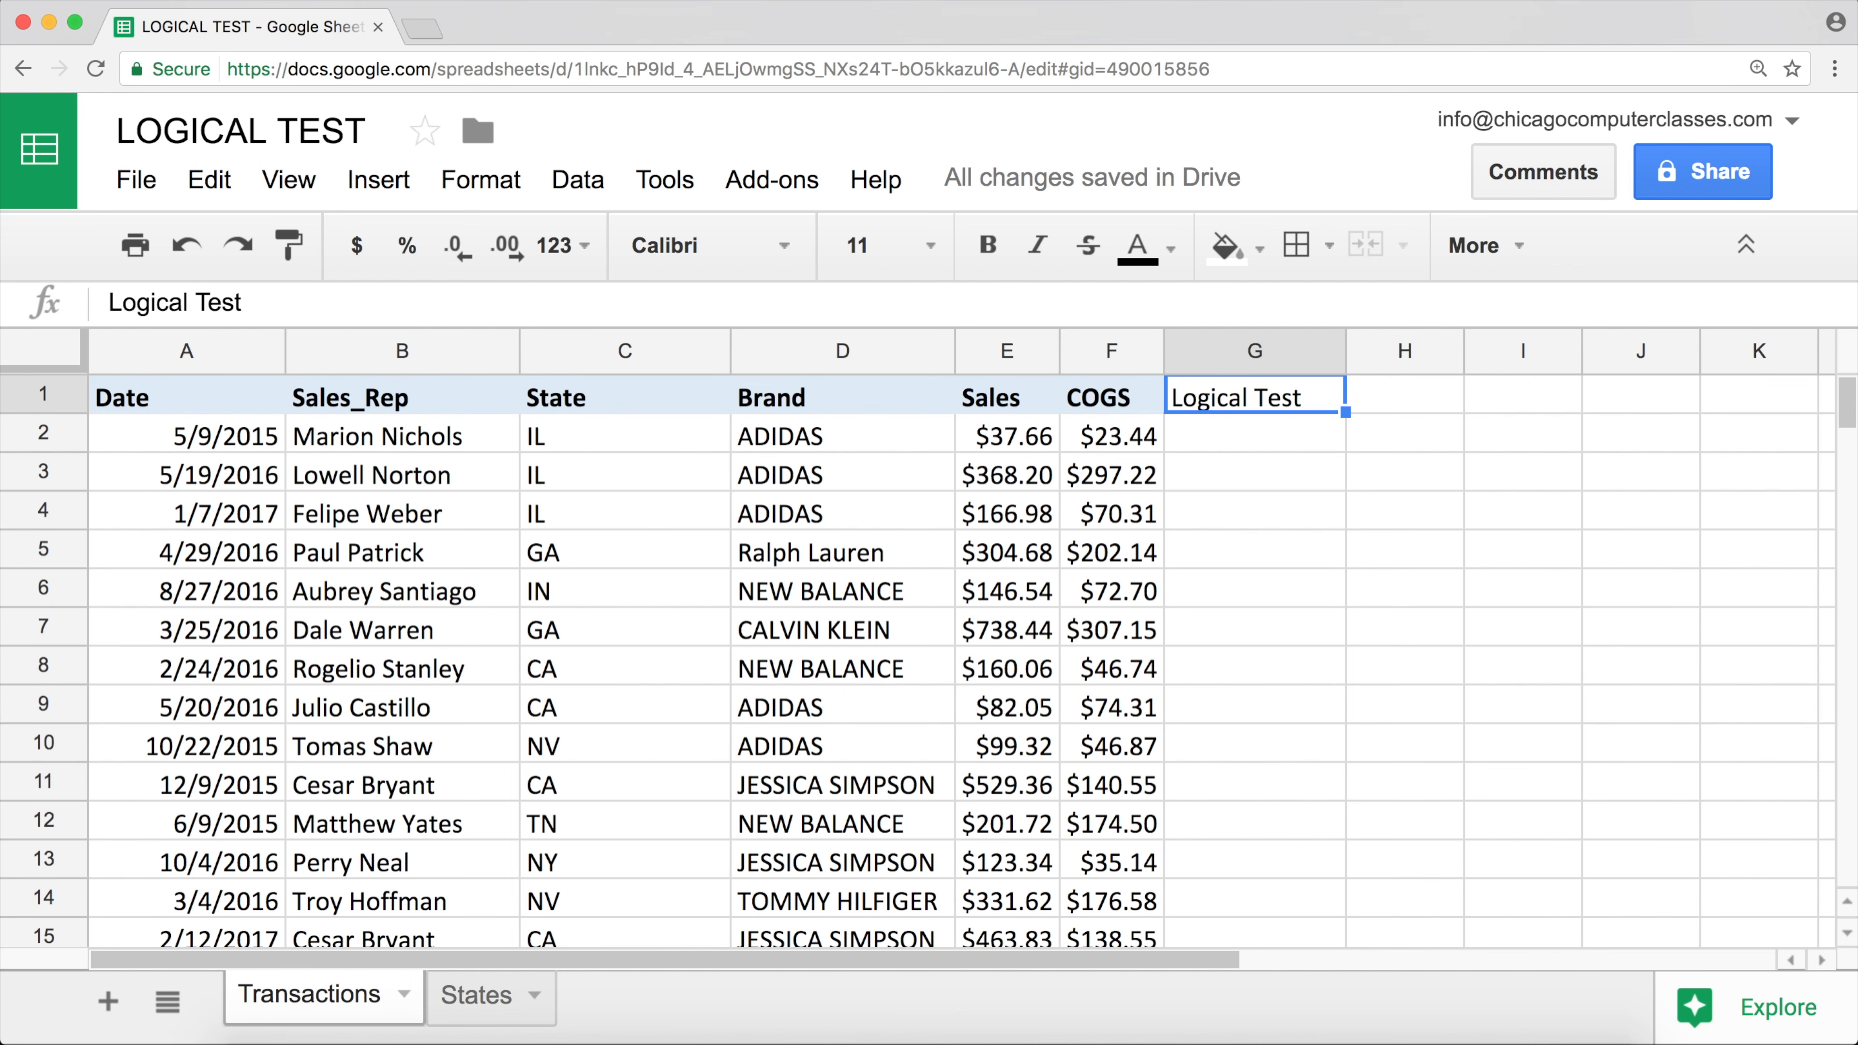
text(IF)
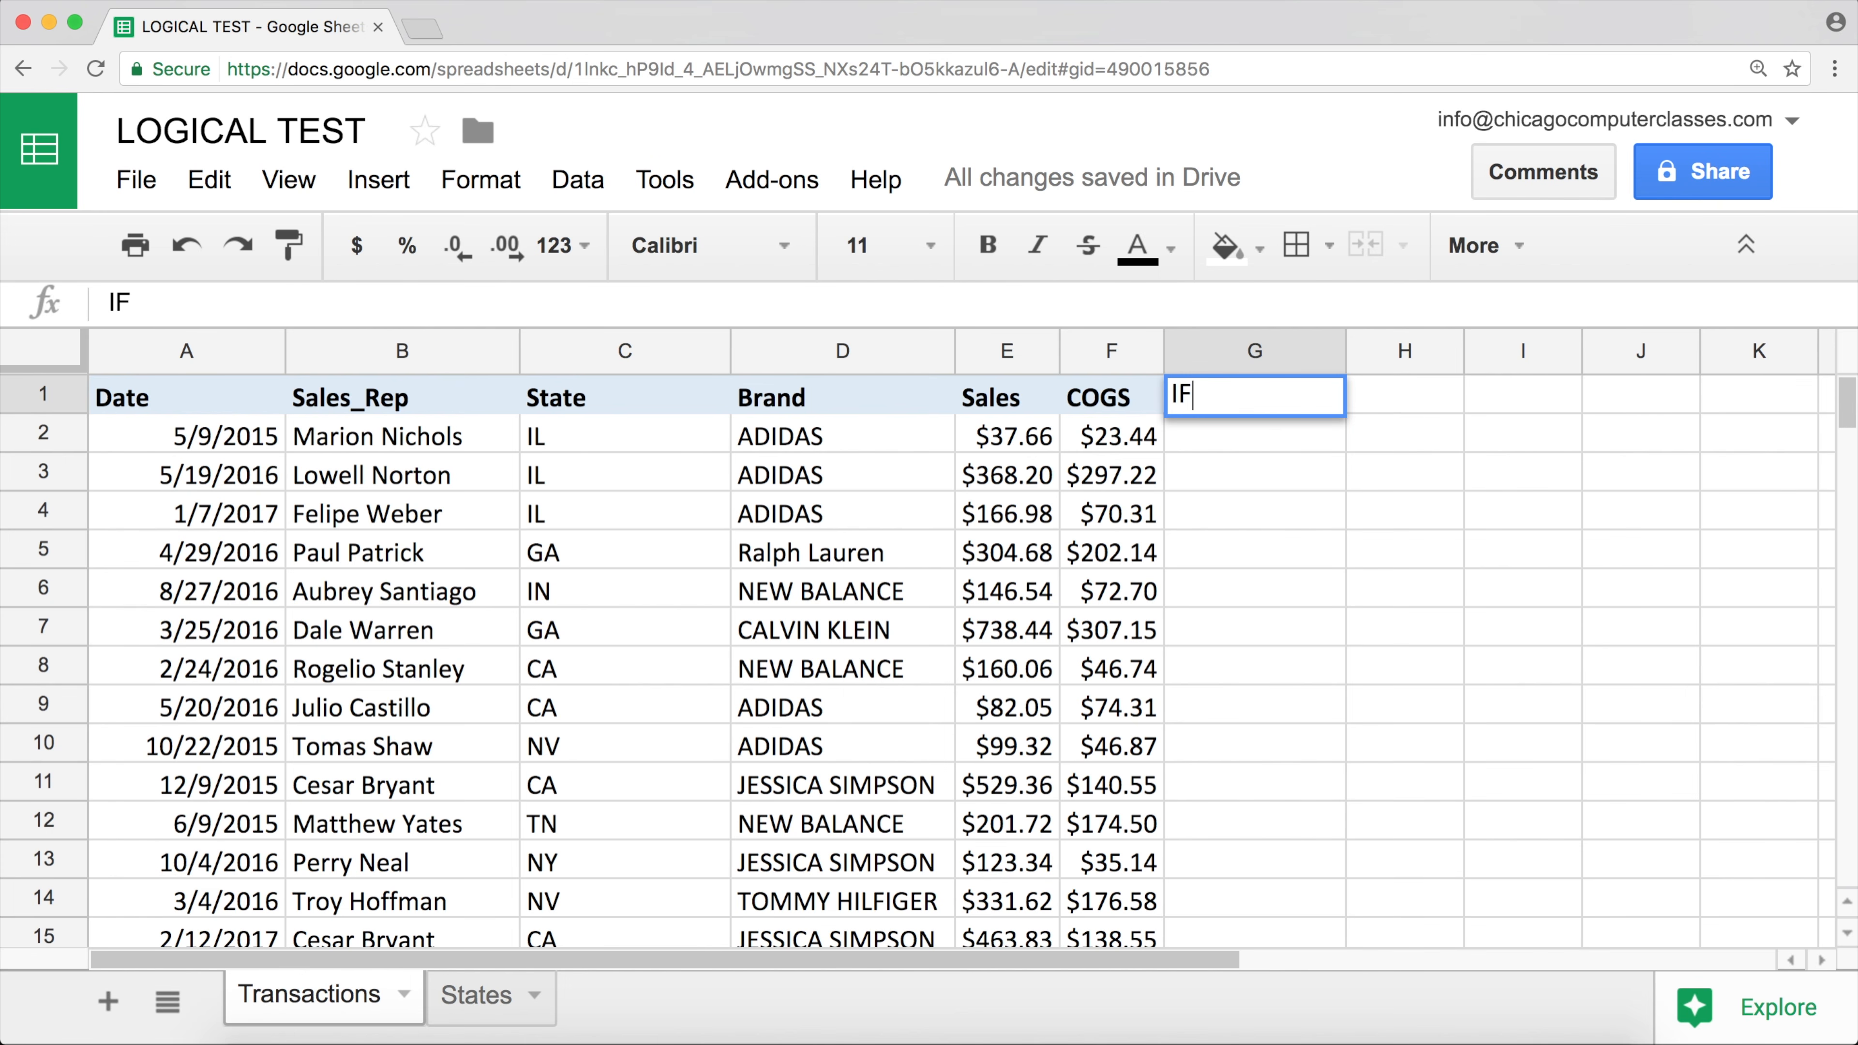
key(Return)
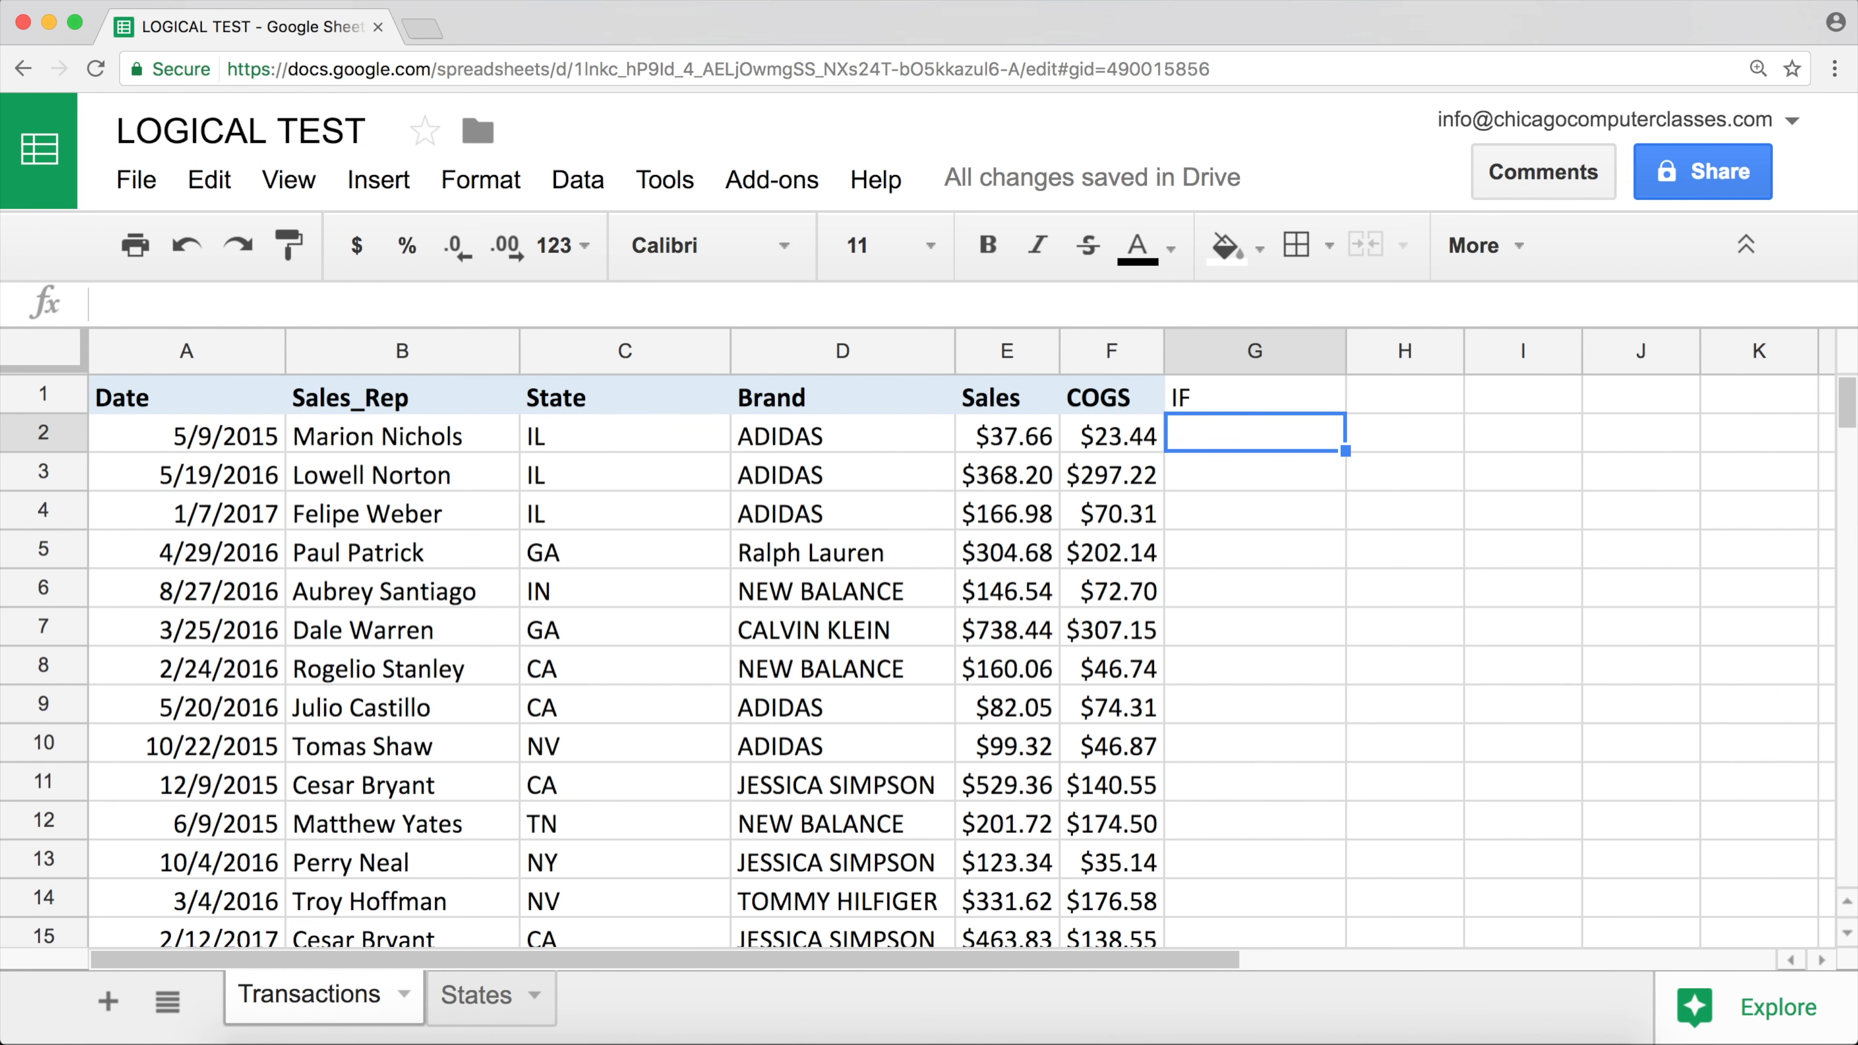
- Begin an IF function in G2 with E2>=200 as its logical expression
text(=)
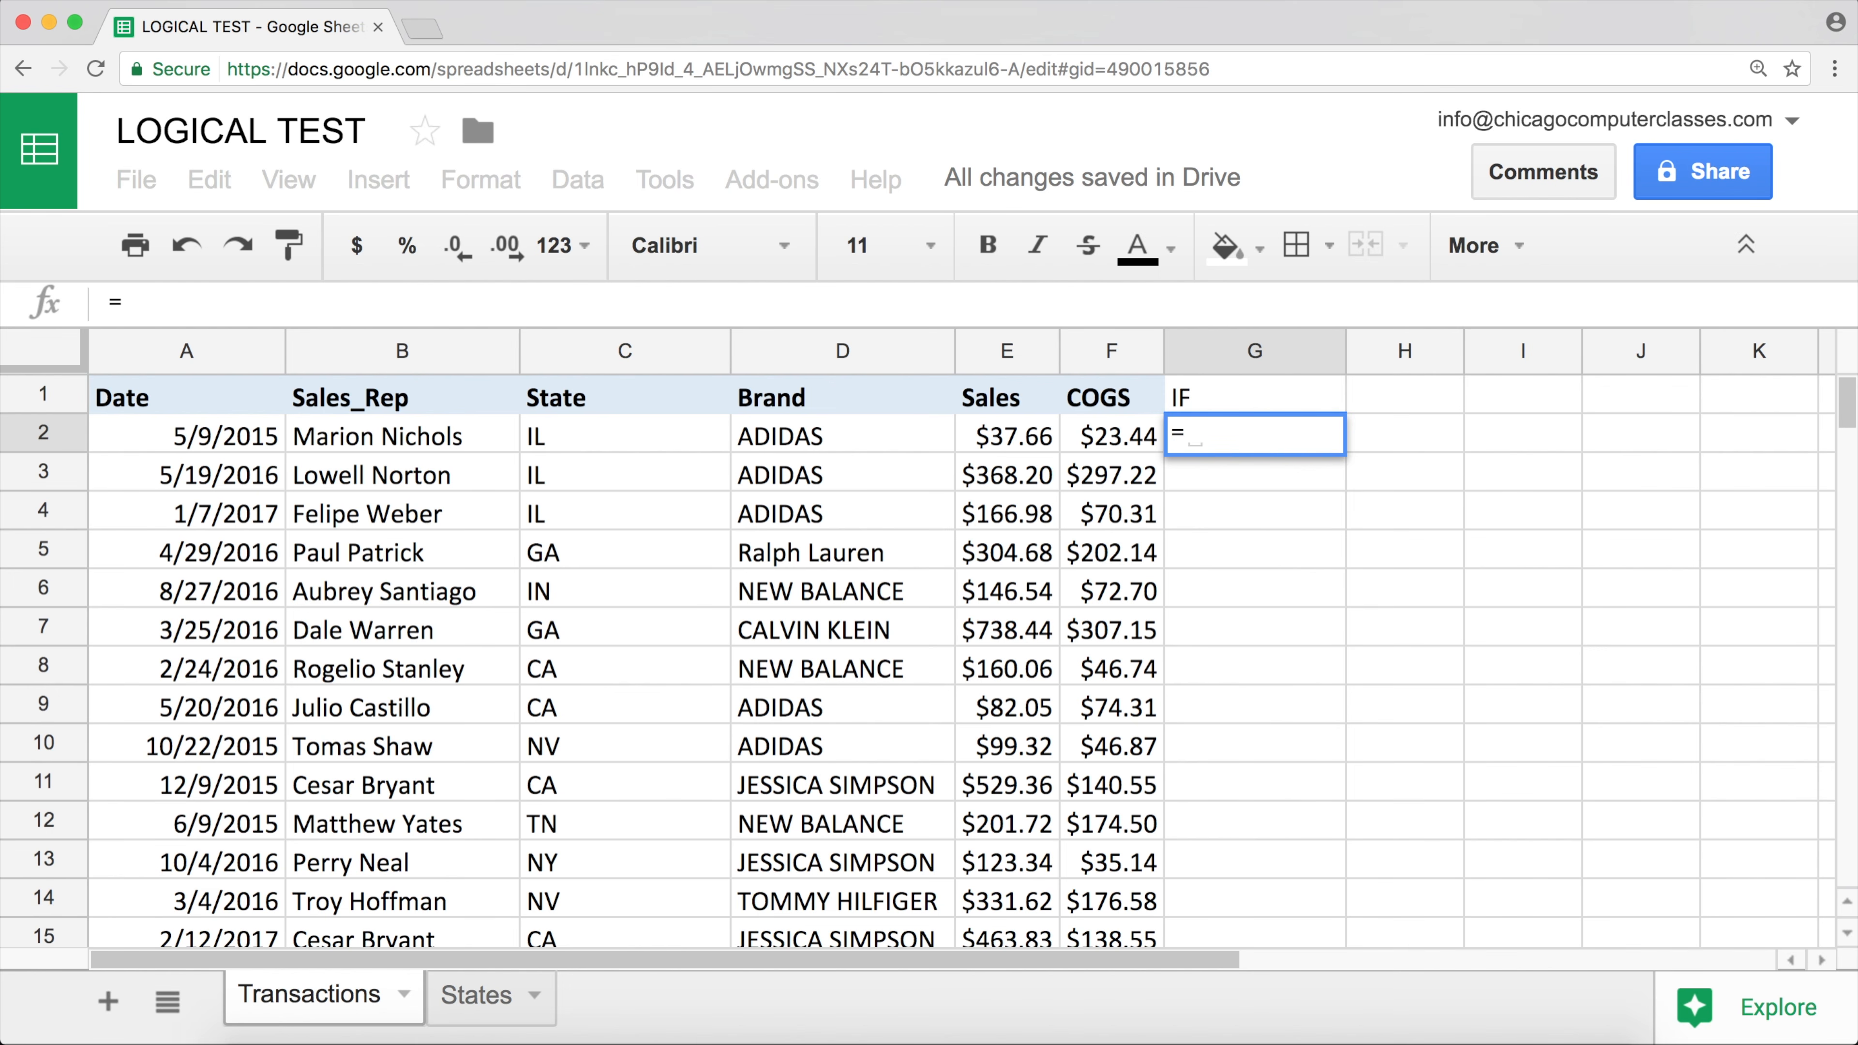
text(if)
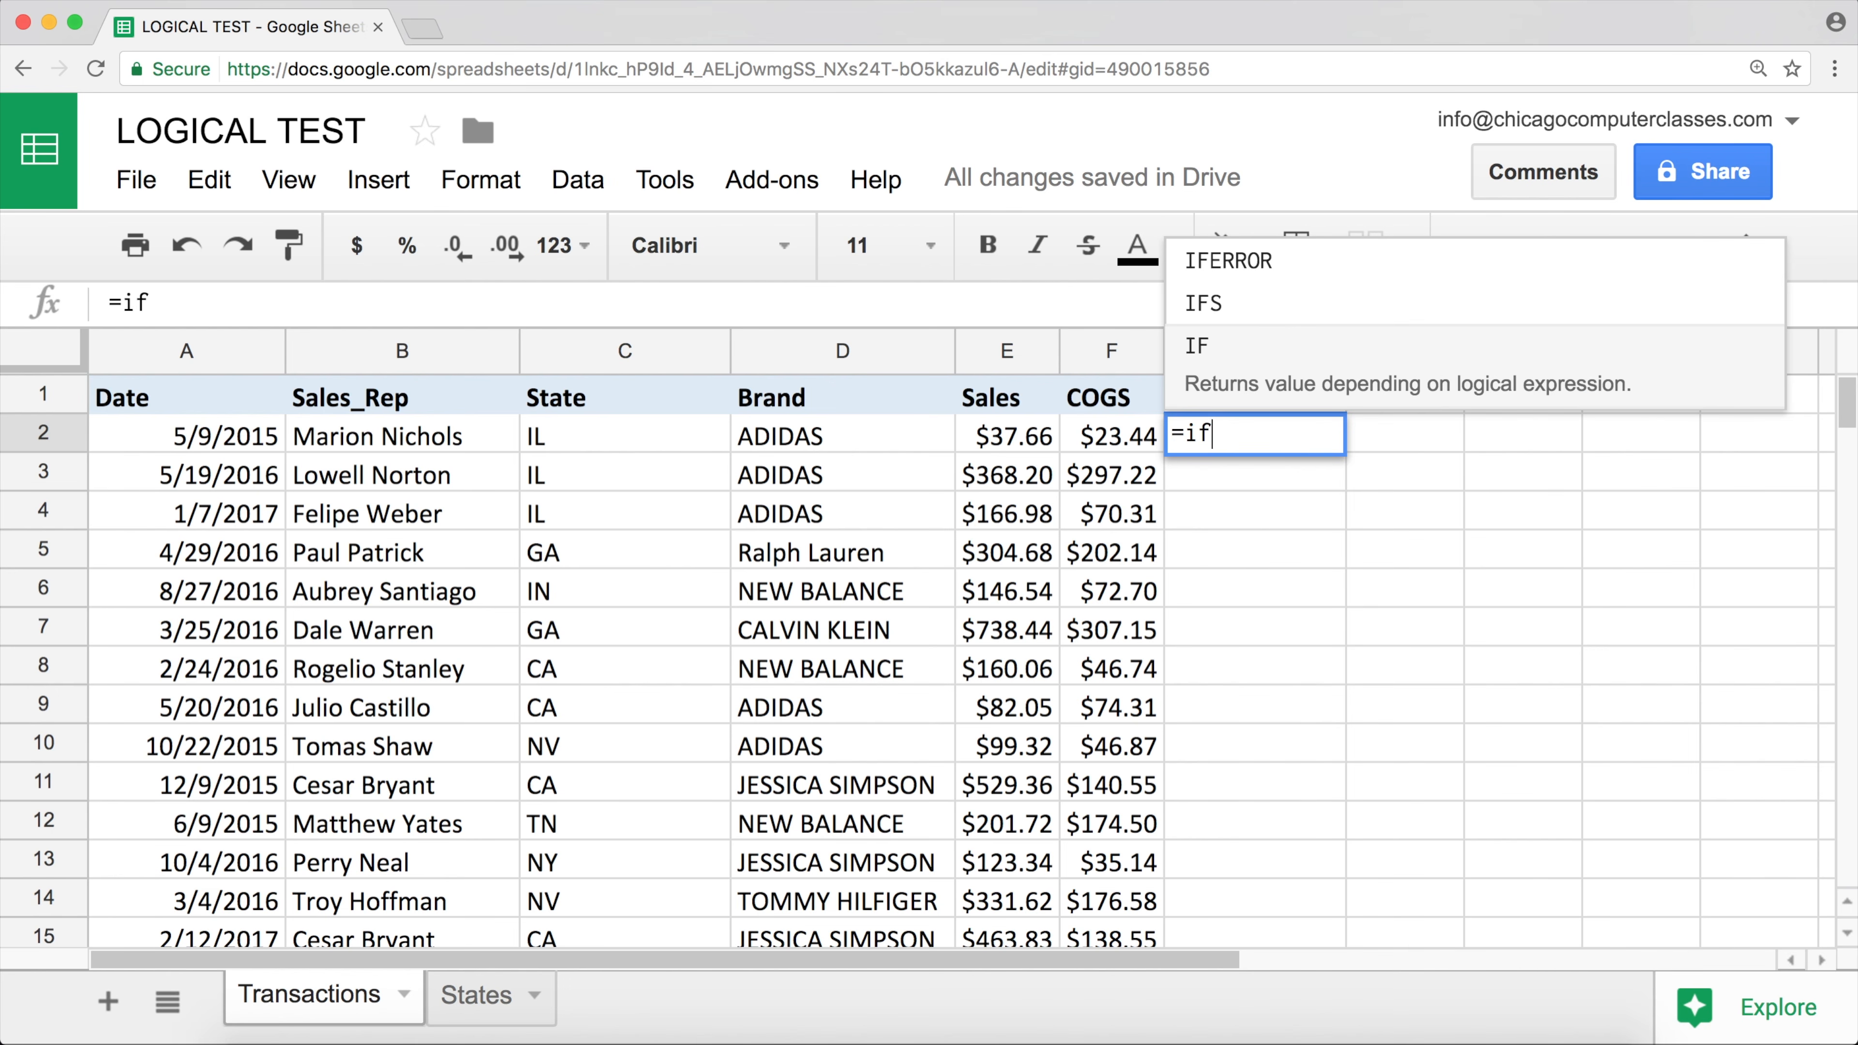
key(Tab)
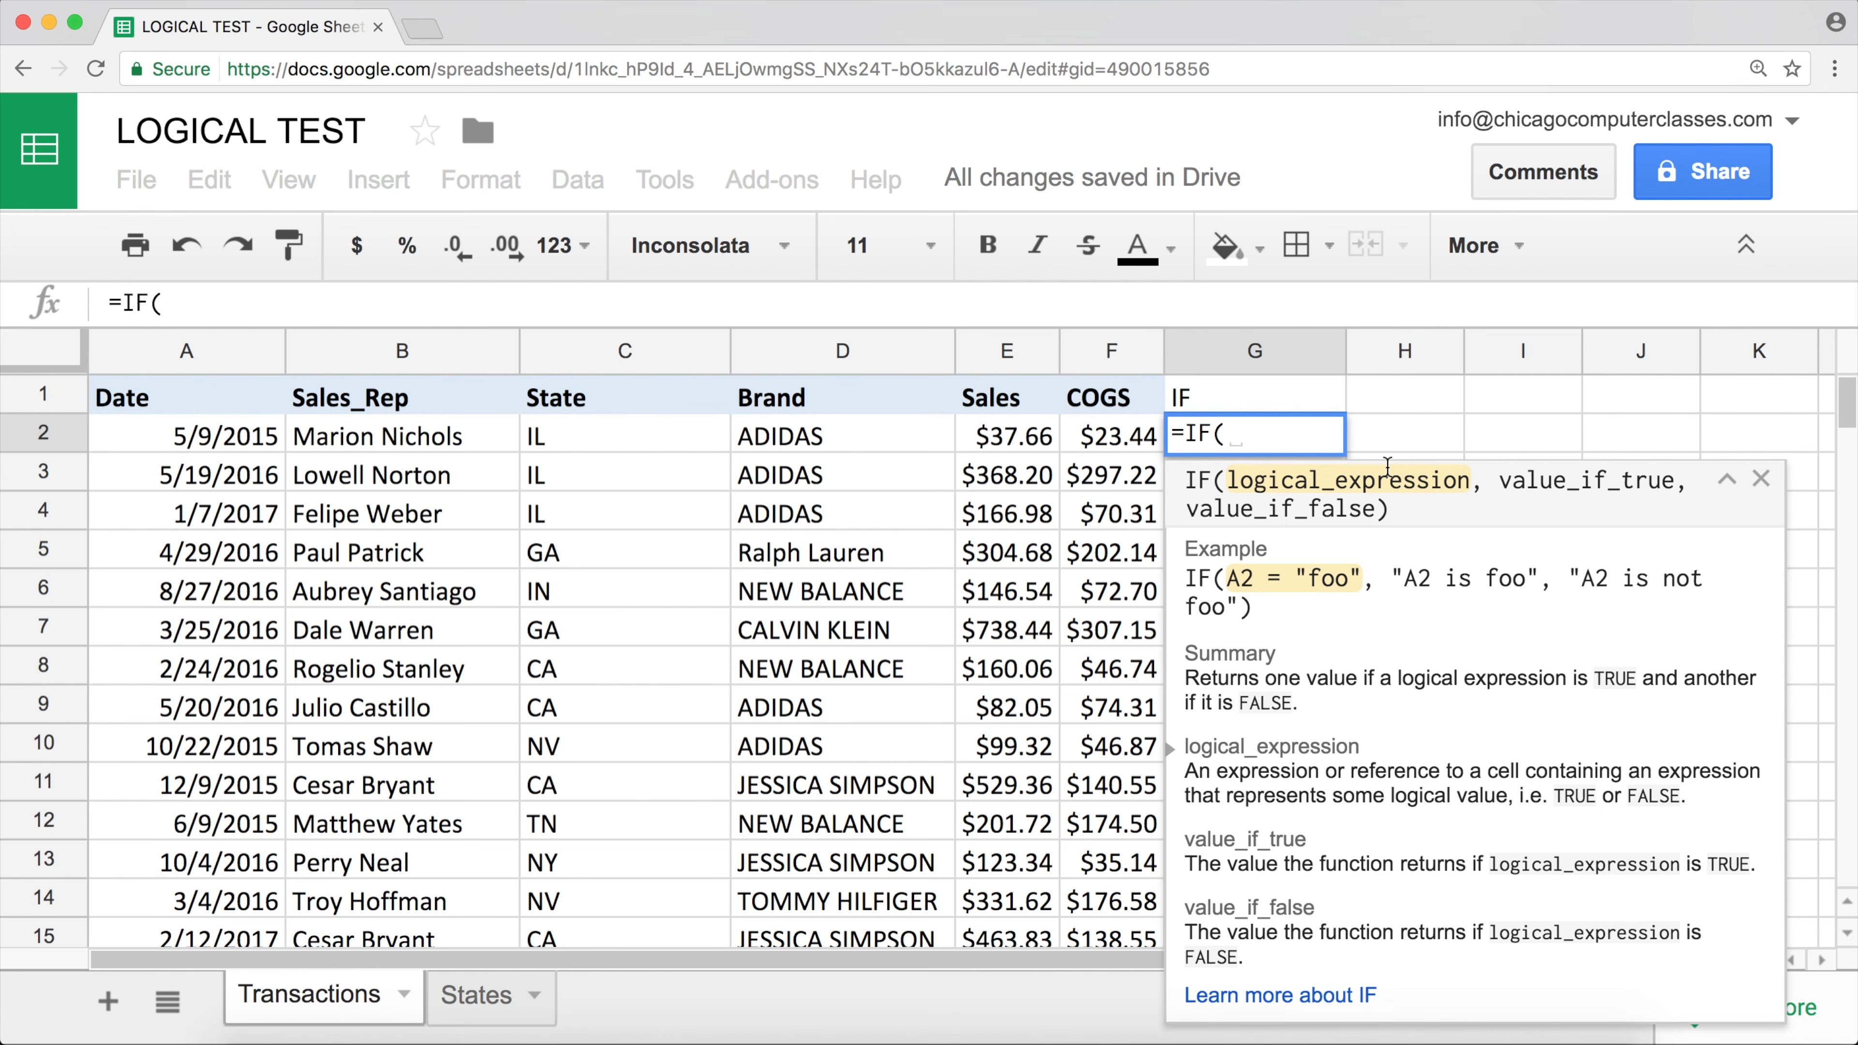
click(1025, 437)
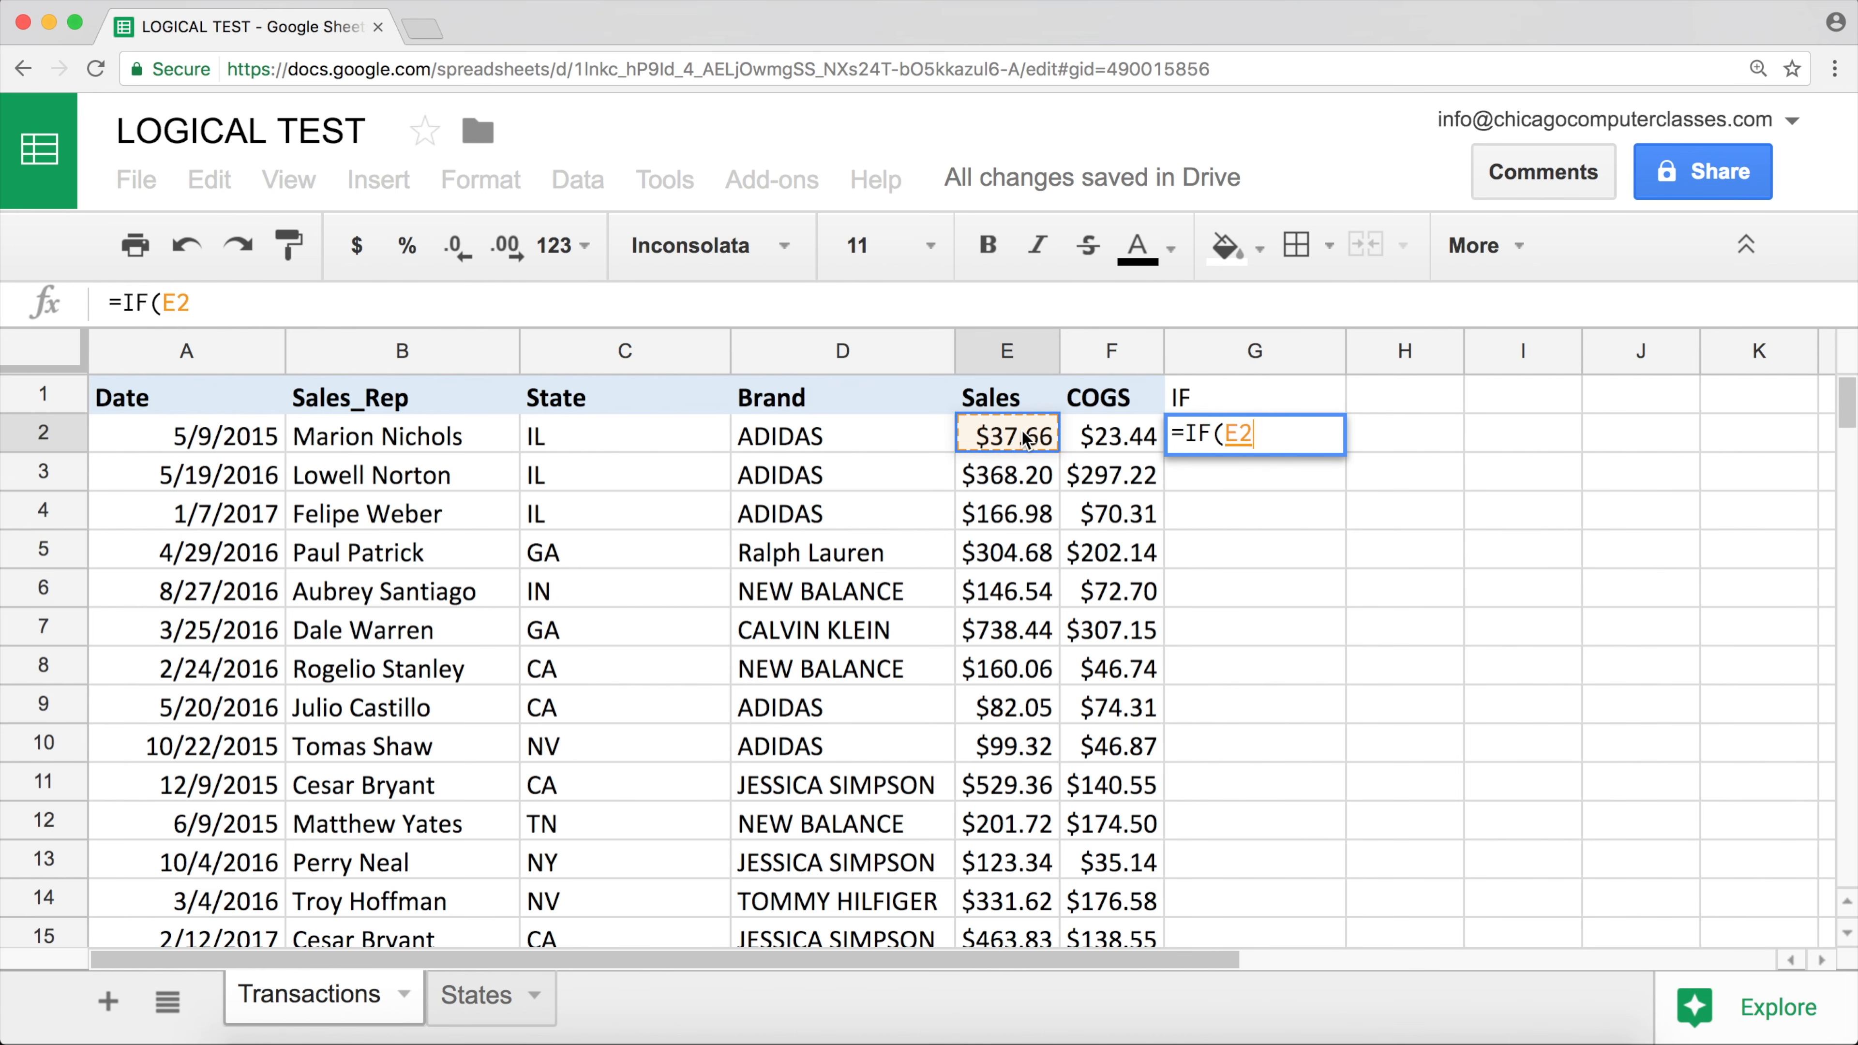
text(>=)
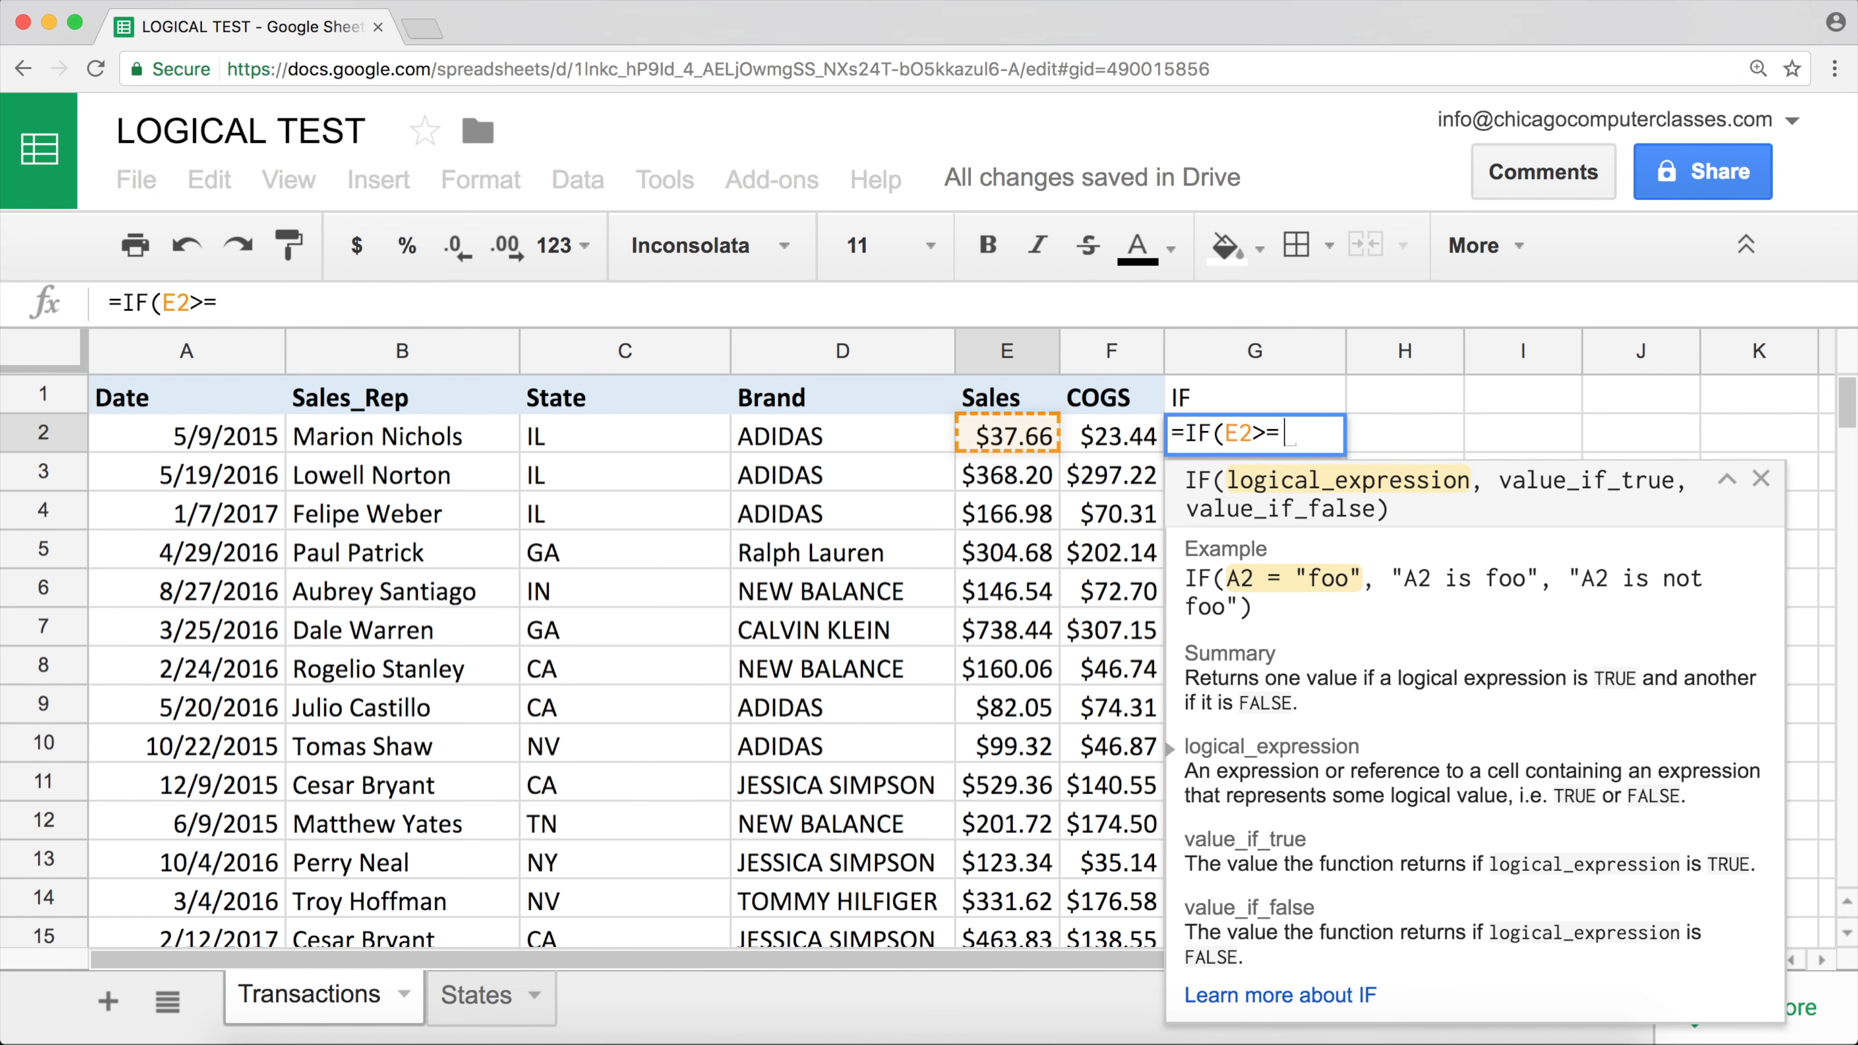
text(200)
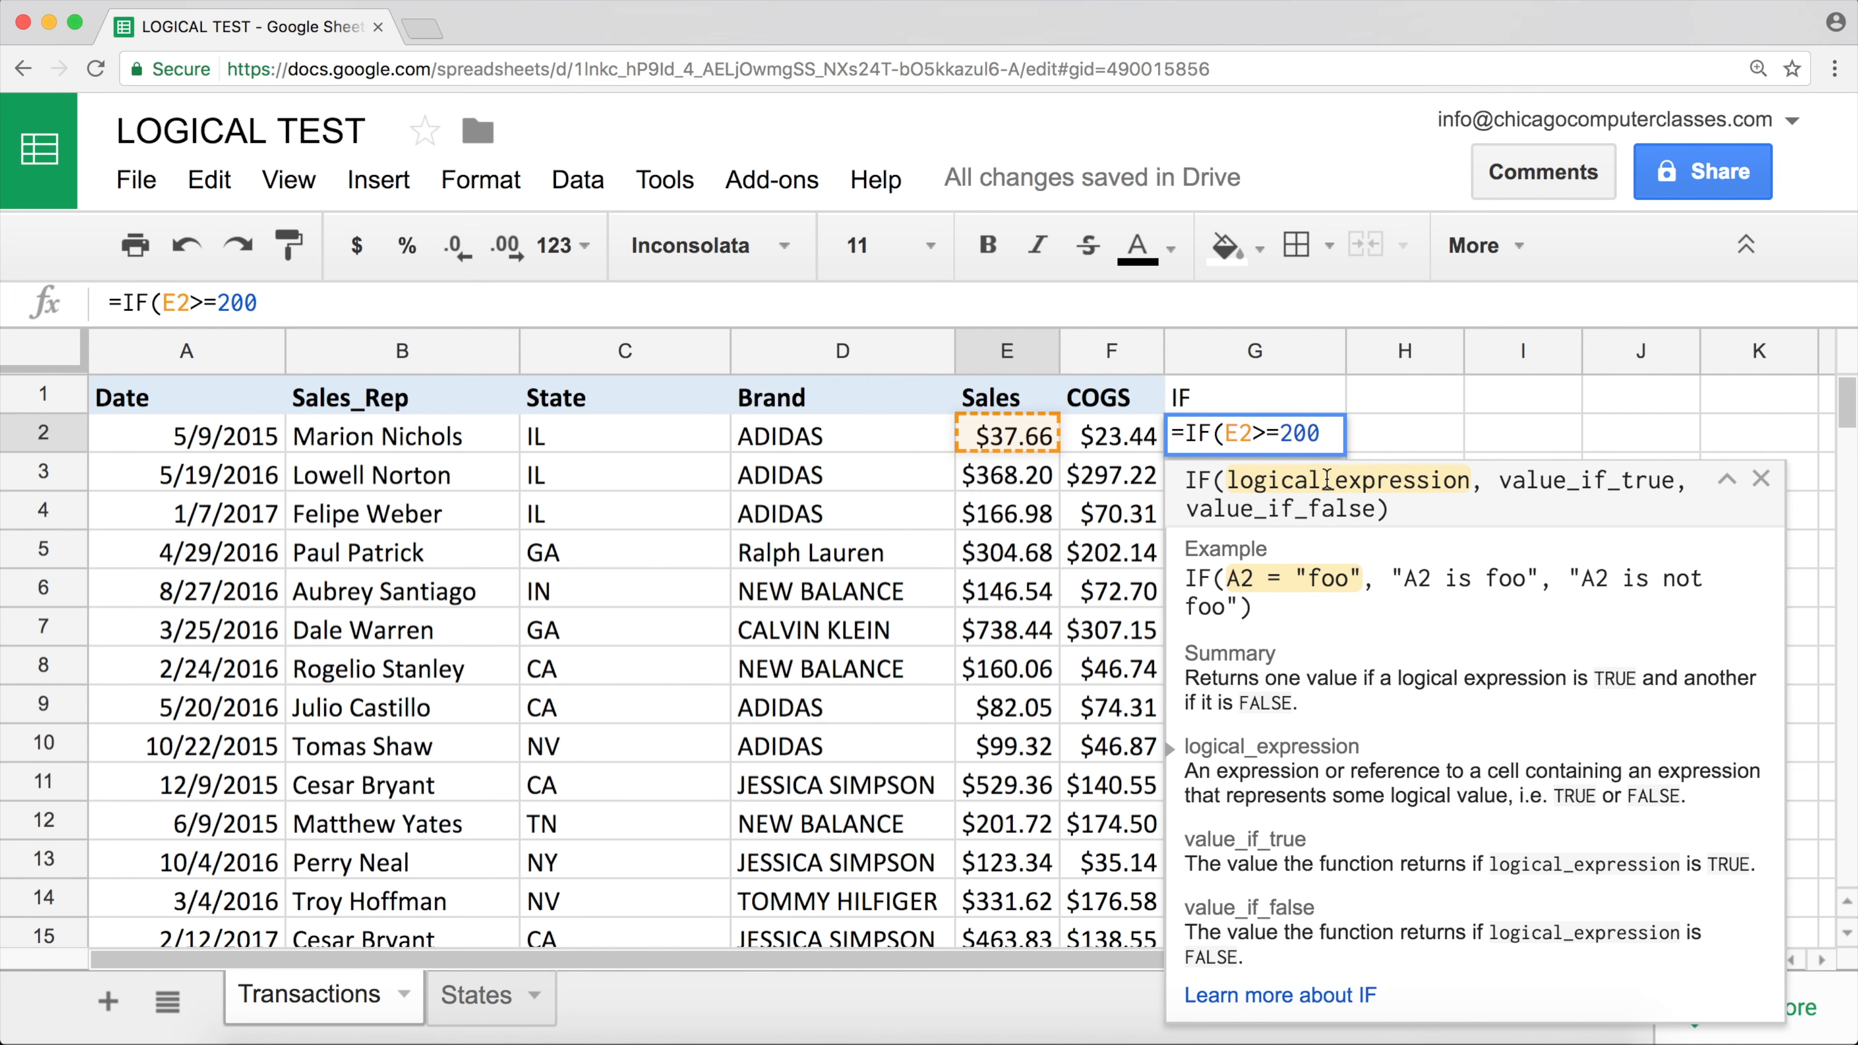
text(,)
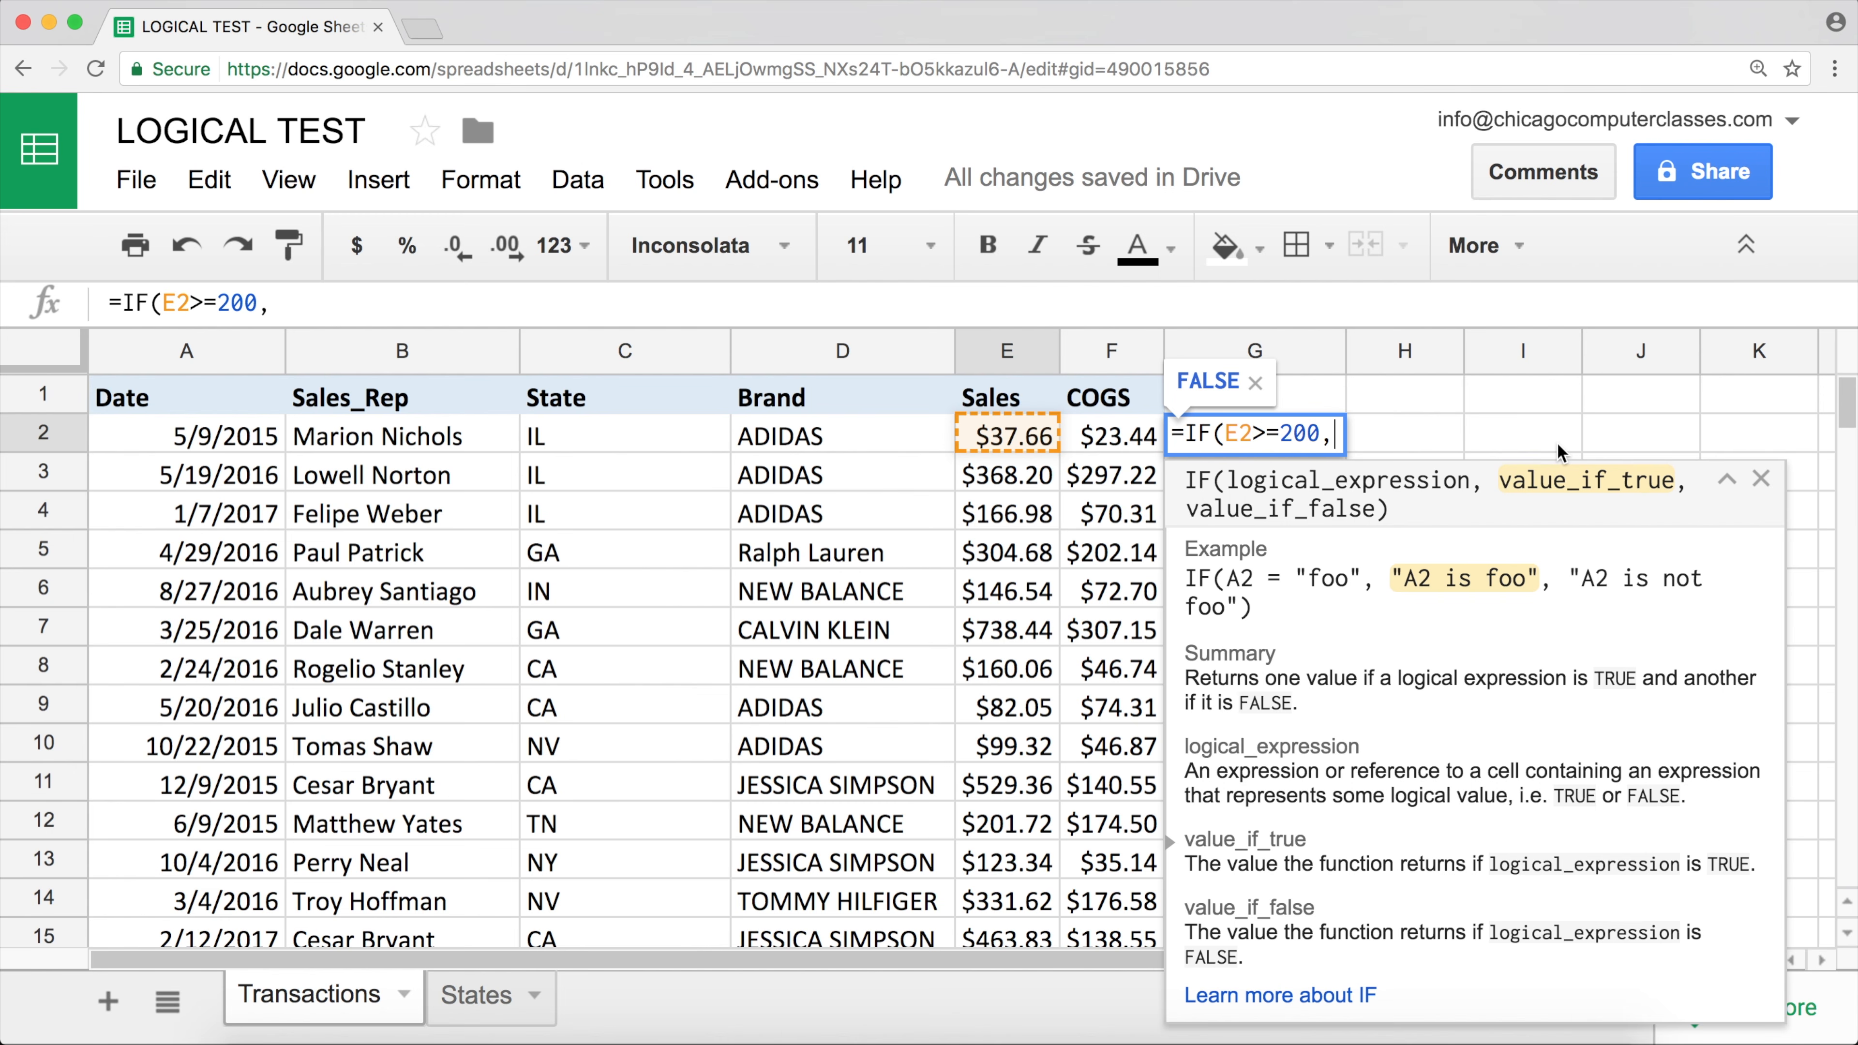
- Complete the IF formula with "High Number" when true and "Low Number" when false, and fill it down to G11
text("High)
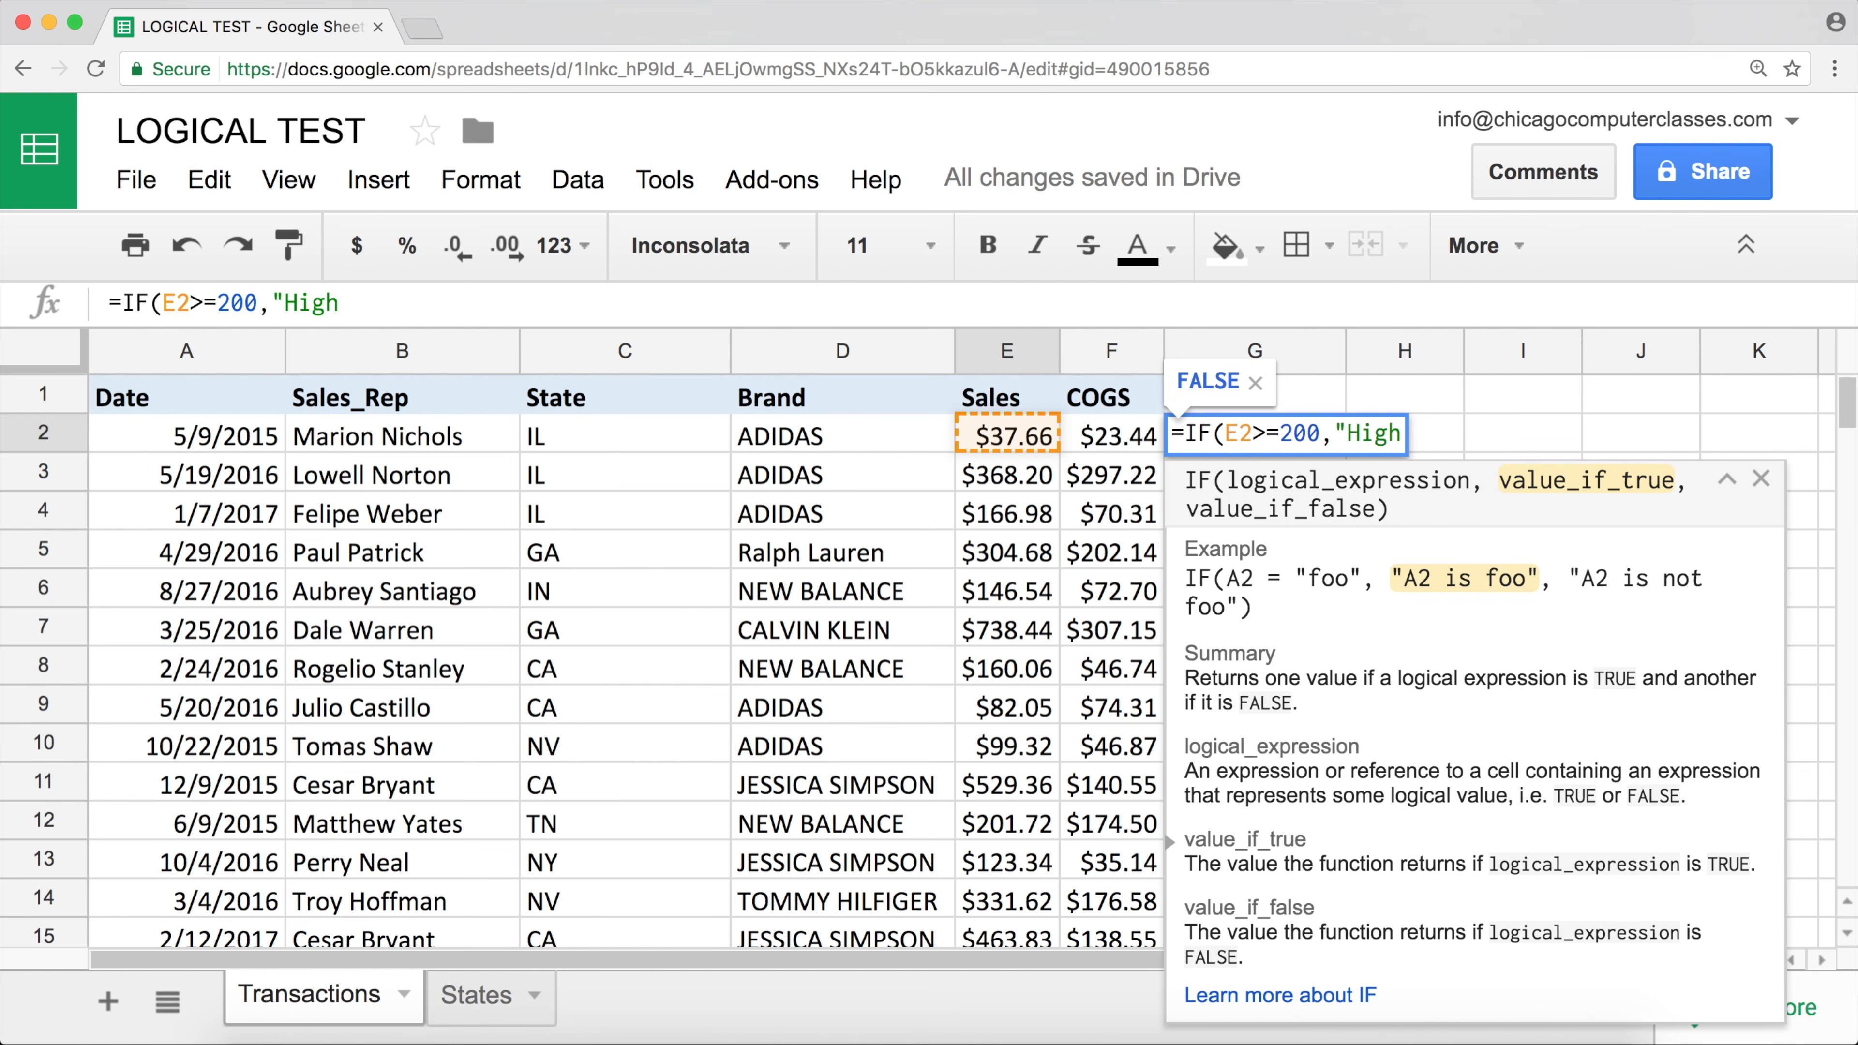
text( Numbers)
key(BackSpace)
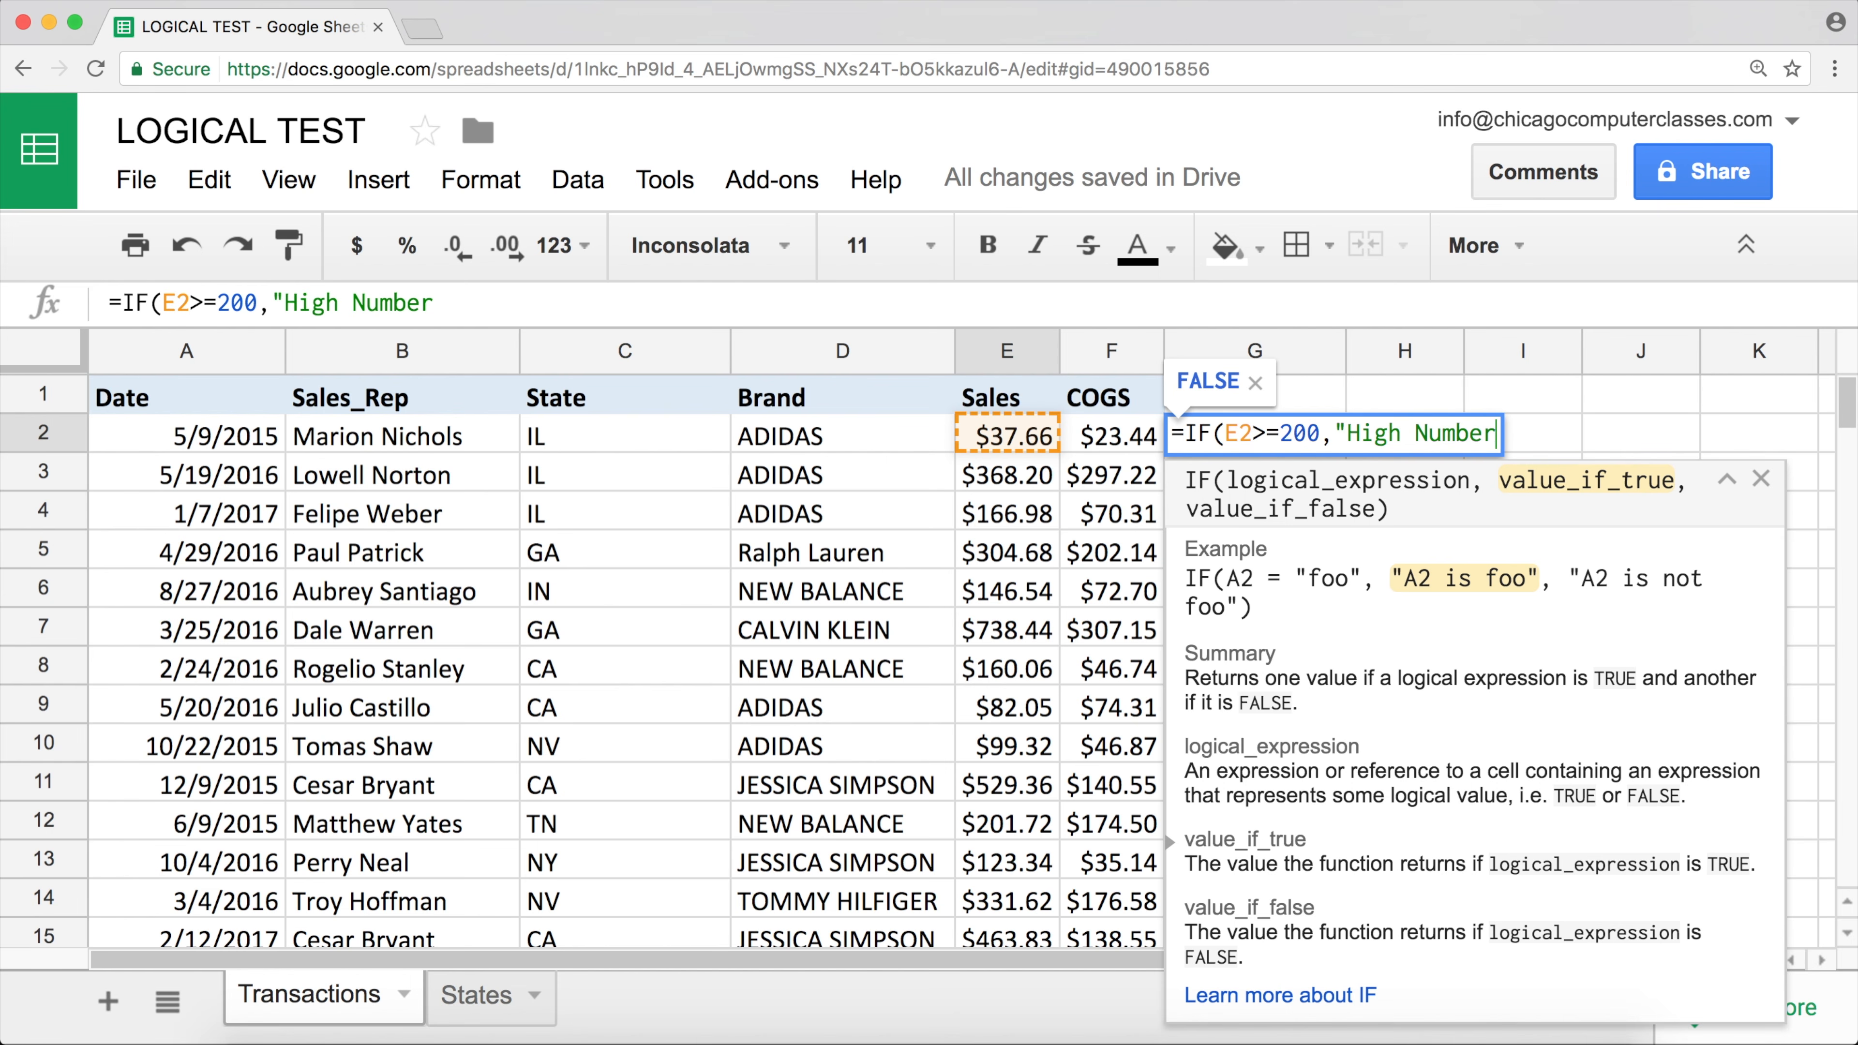
text(",)
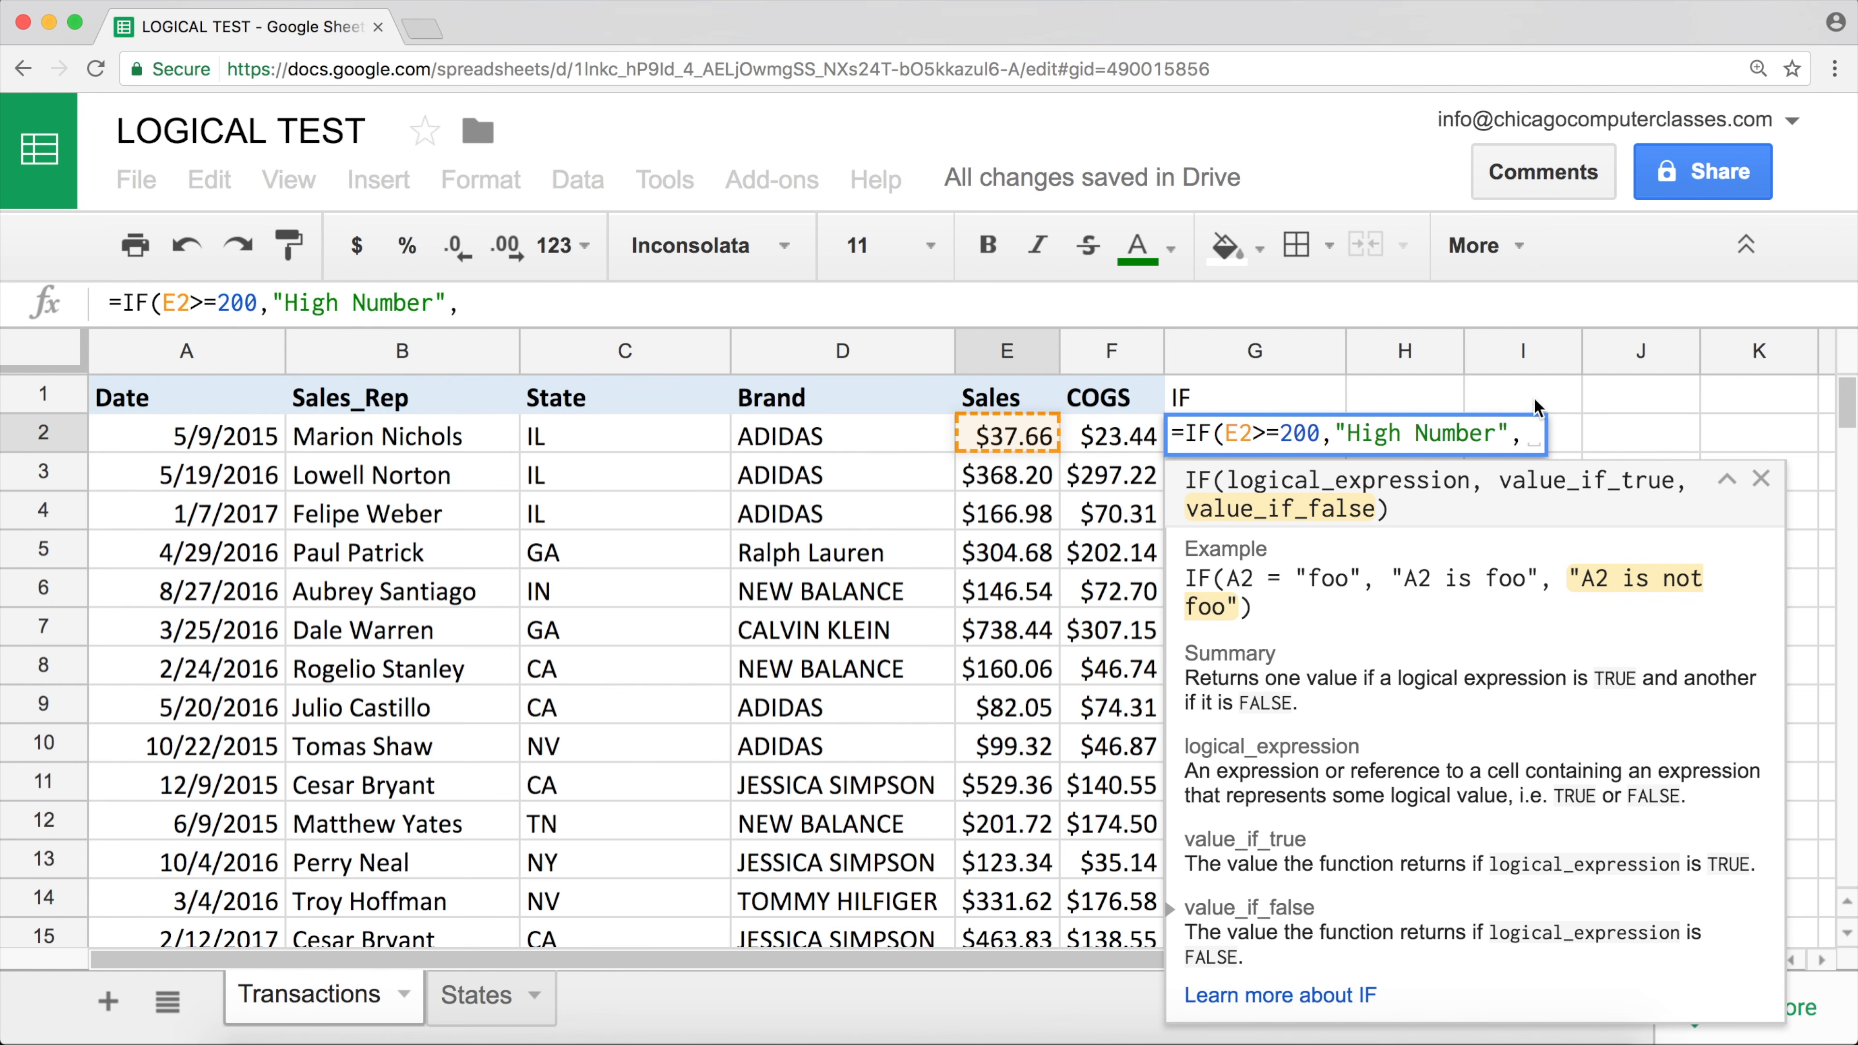
text("Low Number")
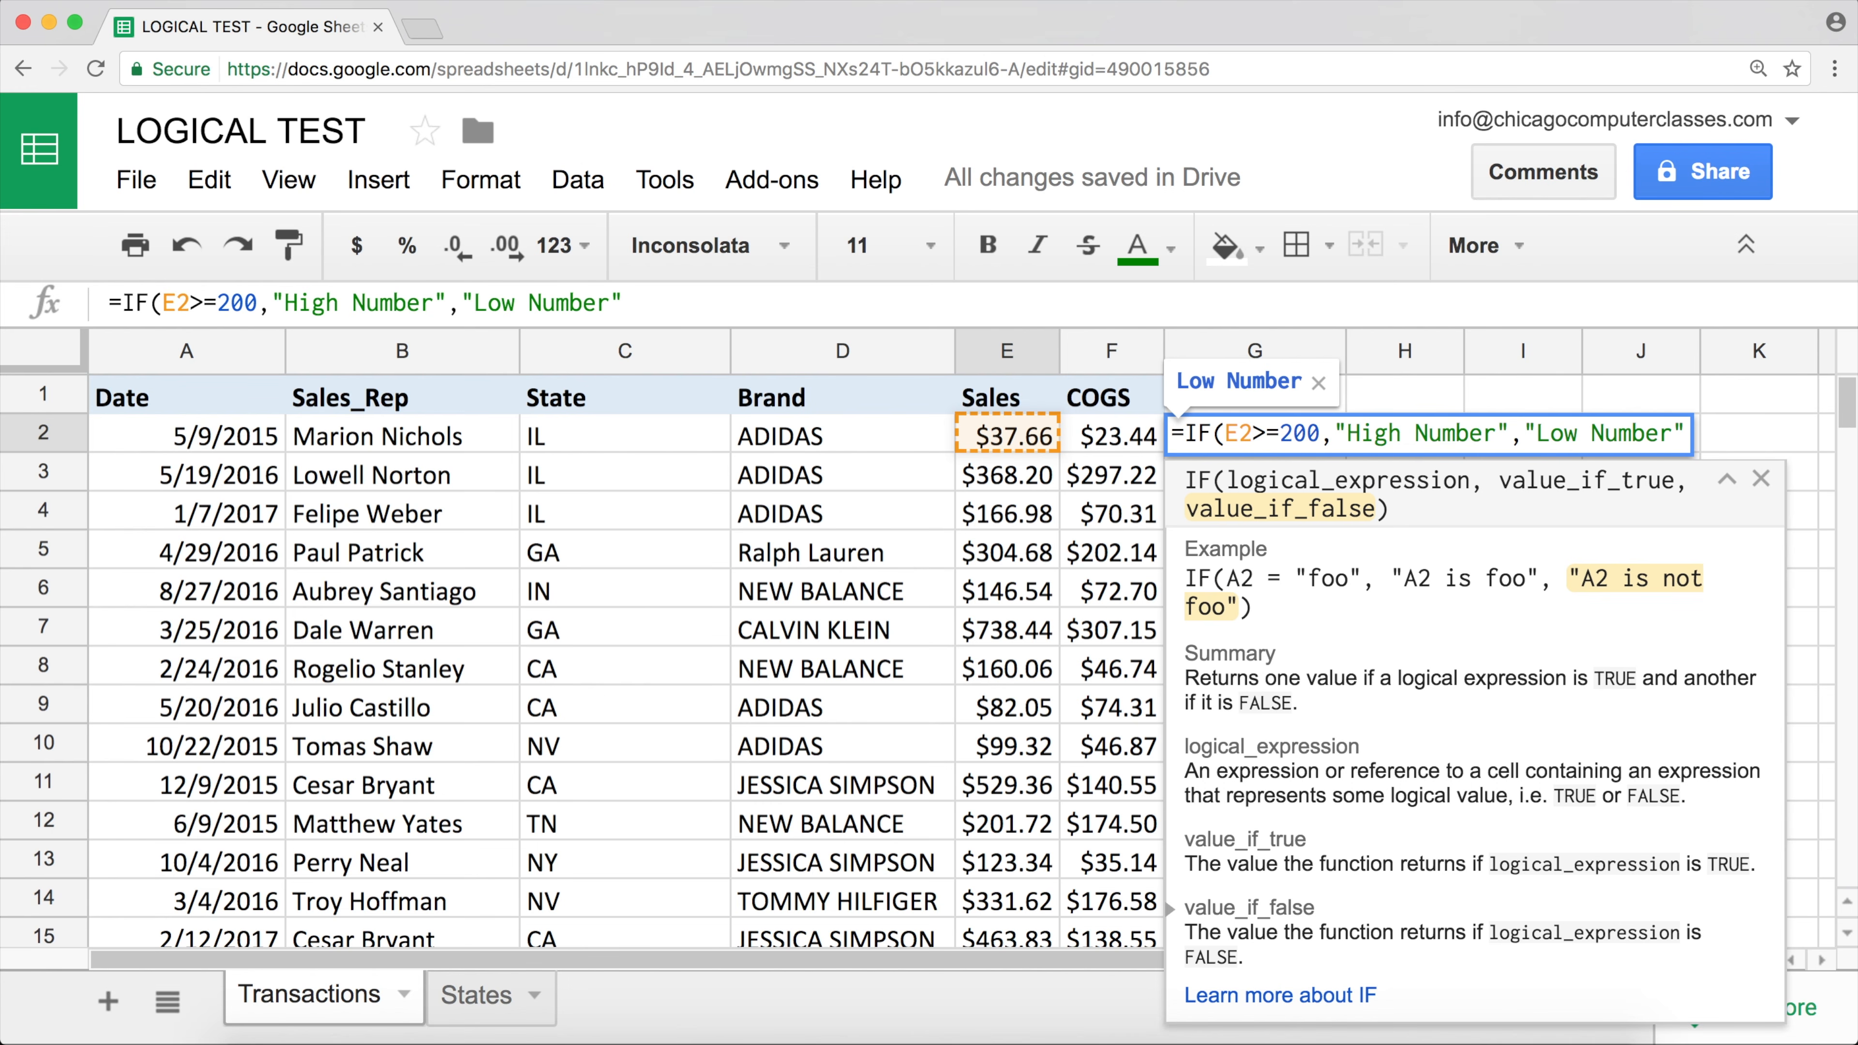
text())
key(Return)
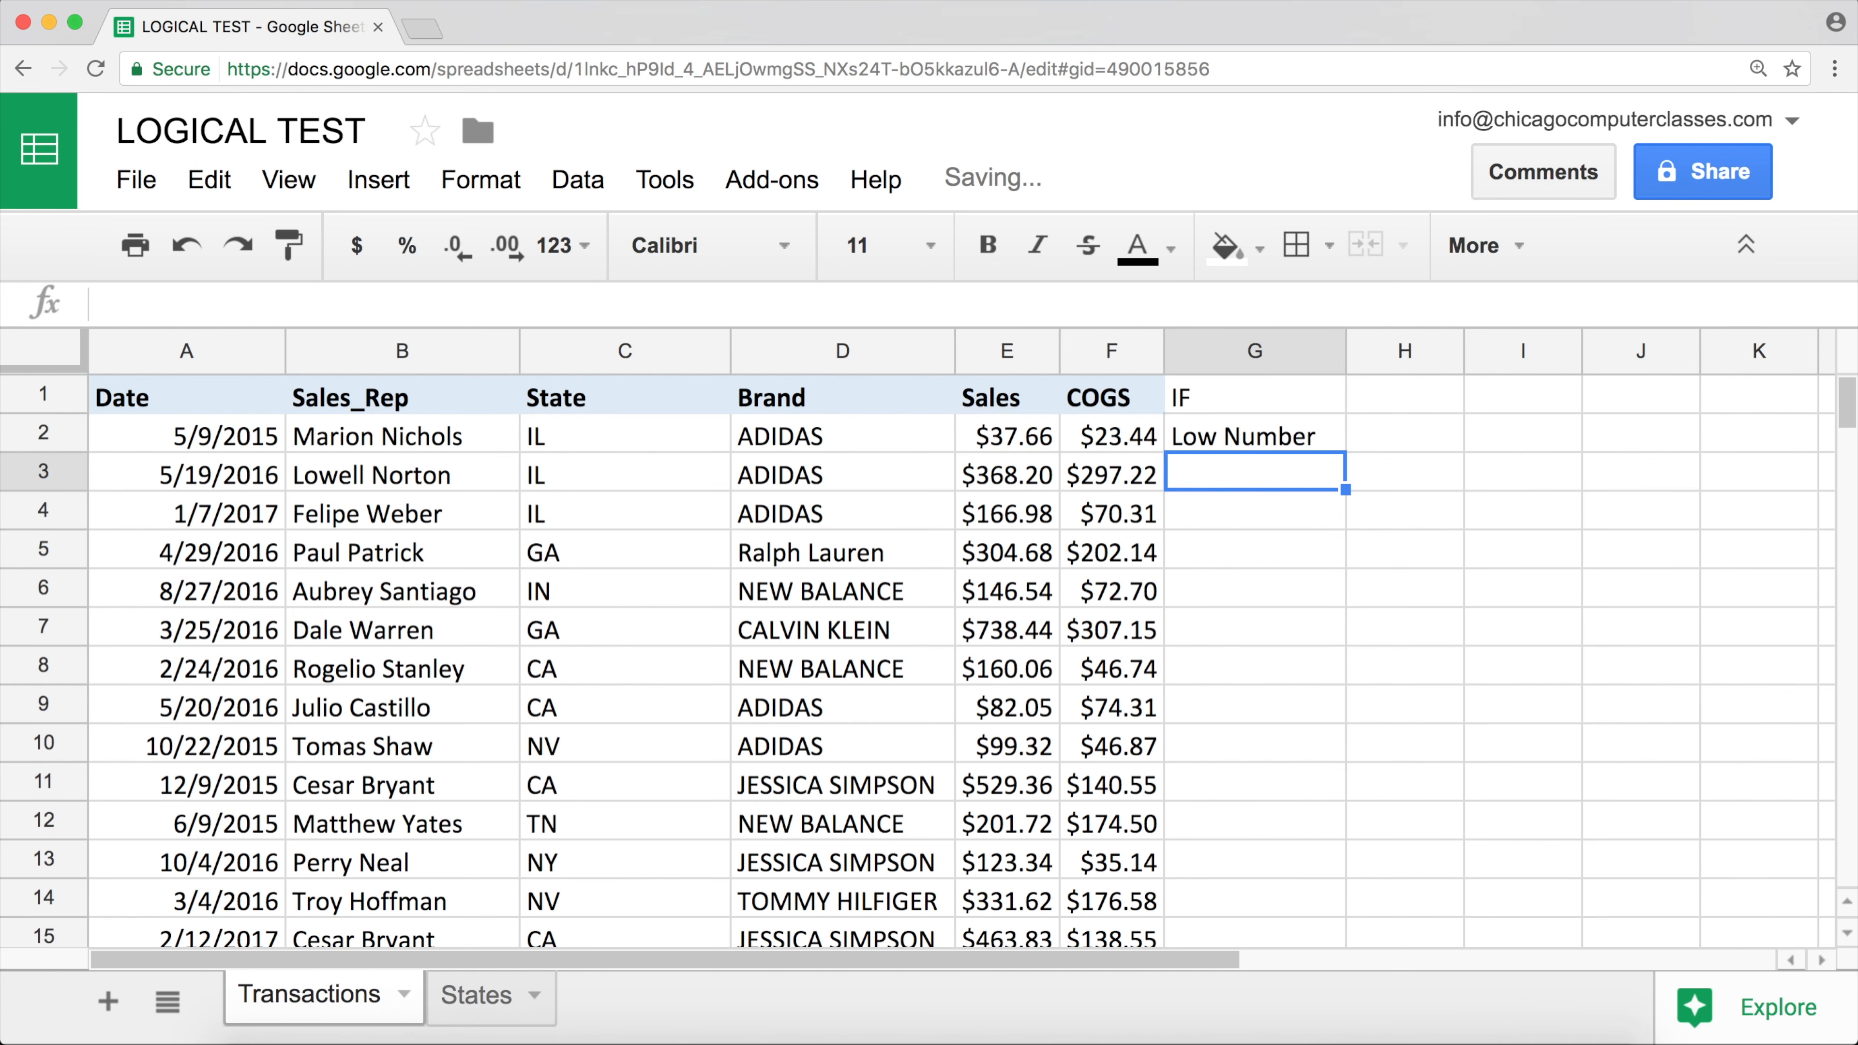
click(1276, 435)
drag(1345, 450, 1313, 786)
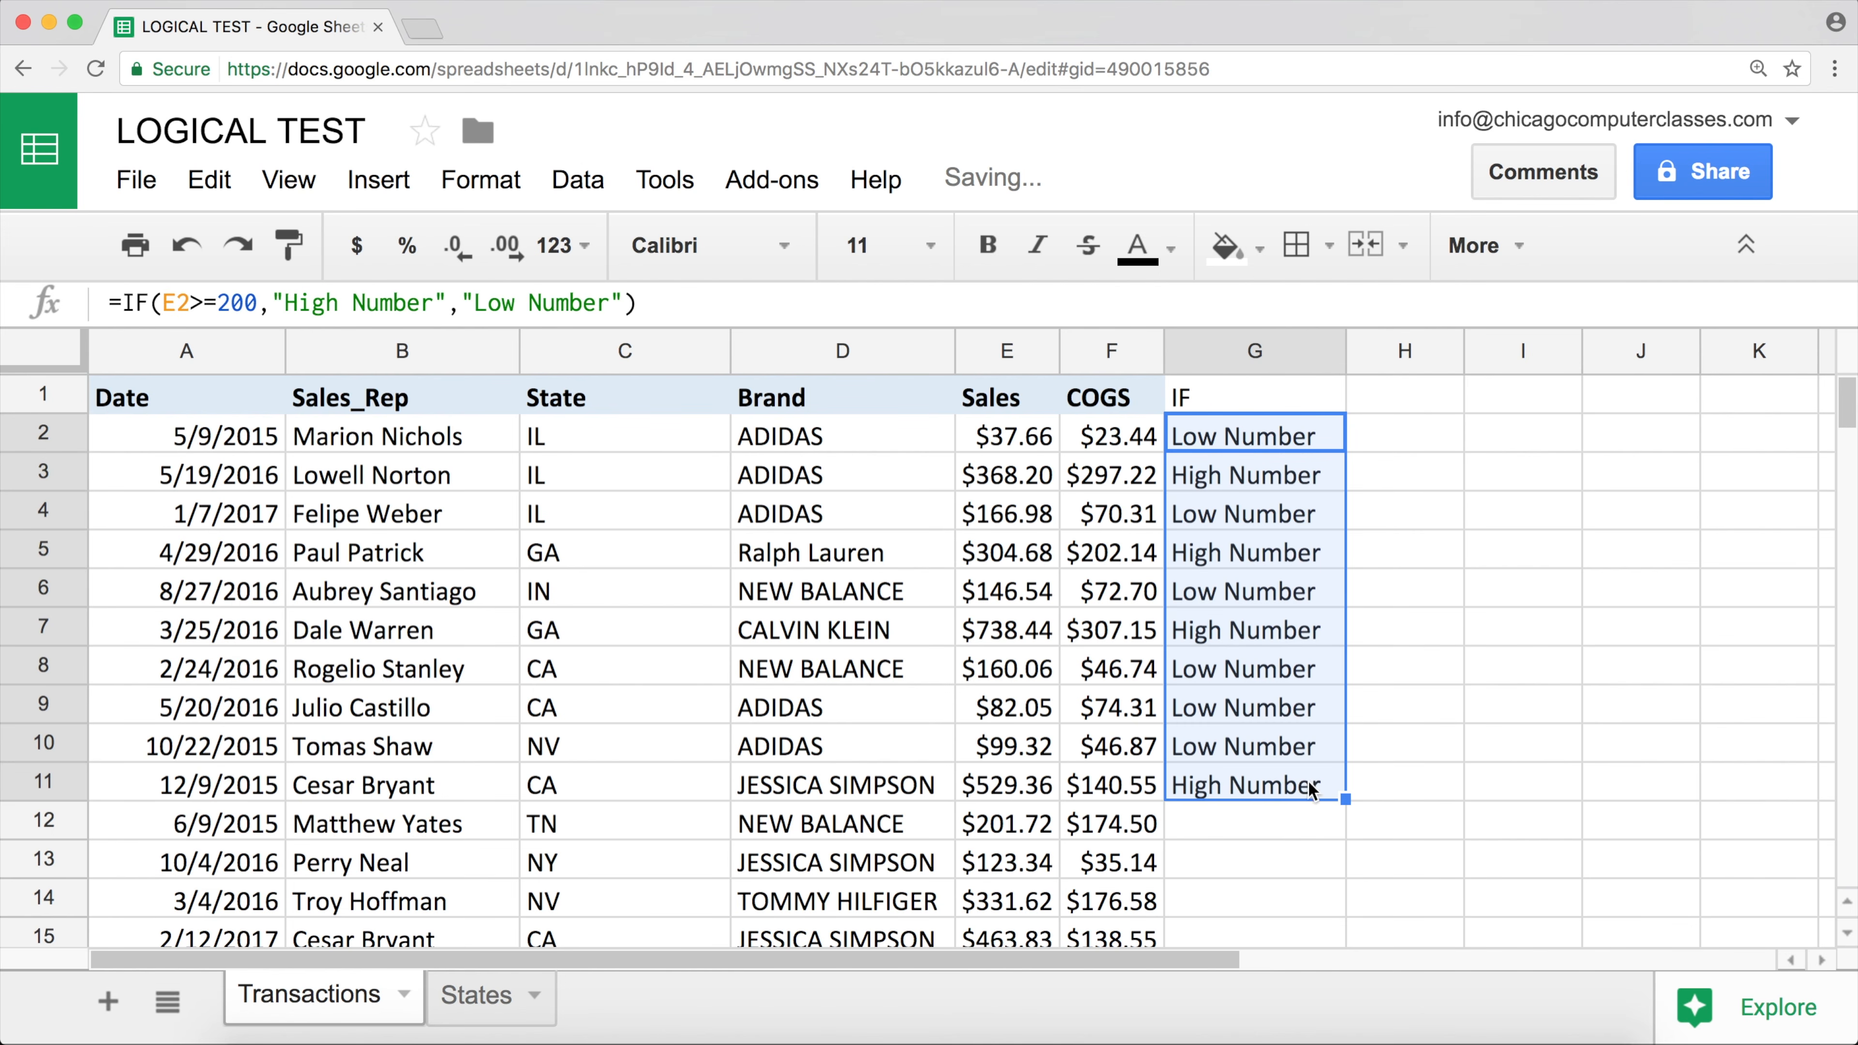
- Review the IF formula in G2 and the formulas copied into the cells below it
double_click(1258, 443)
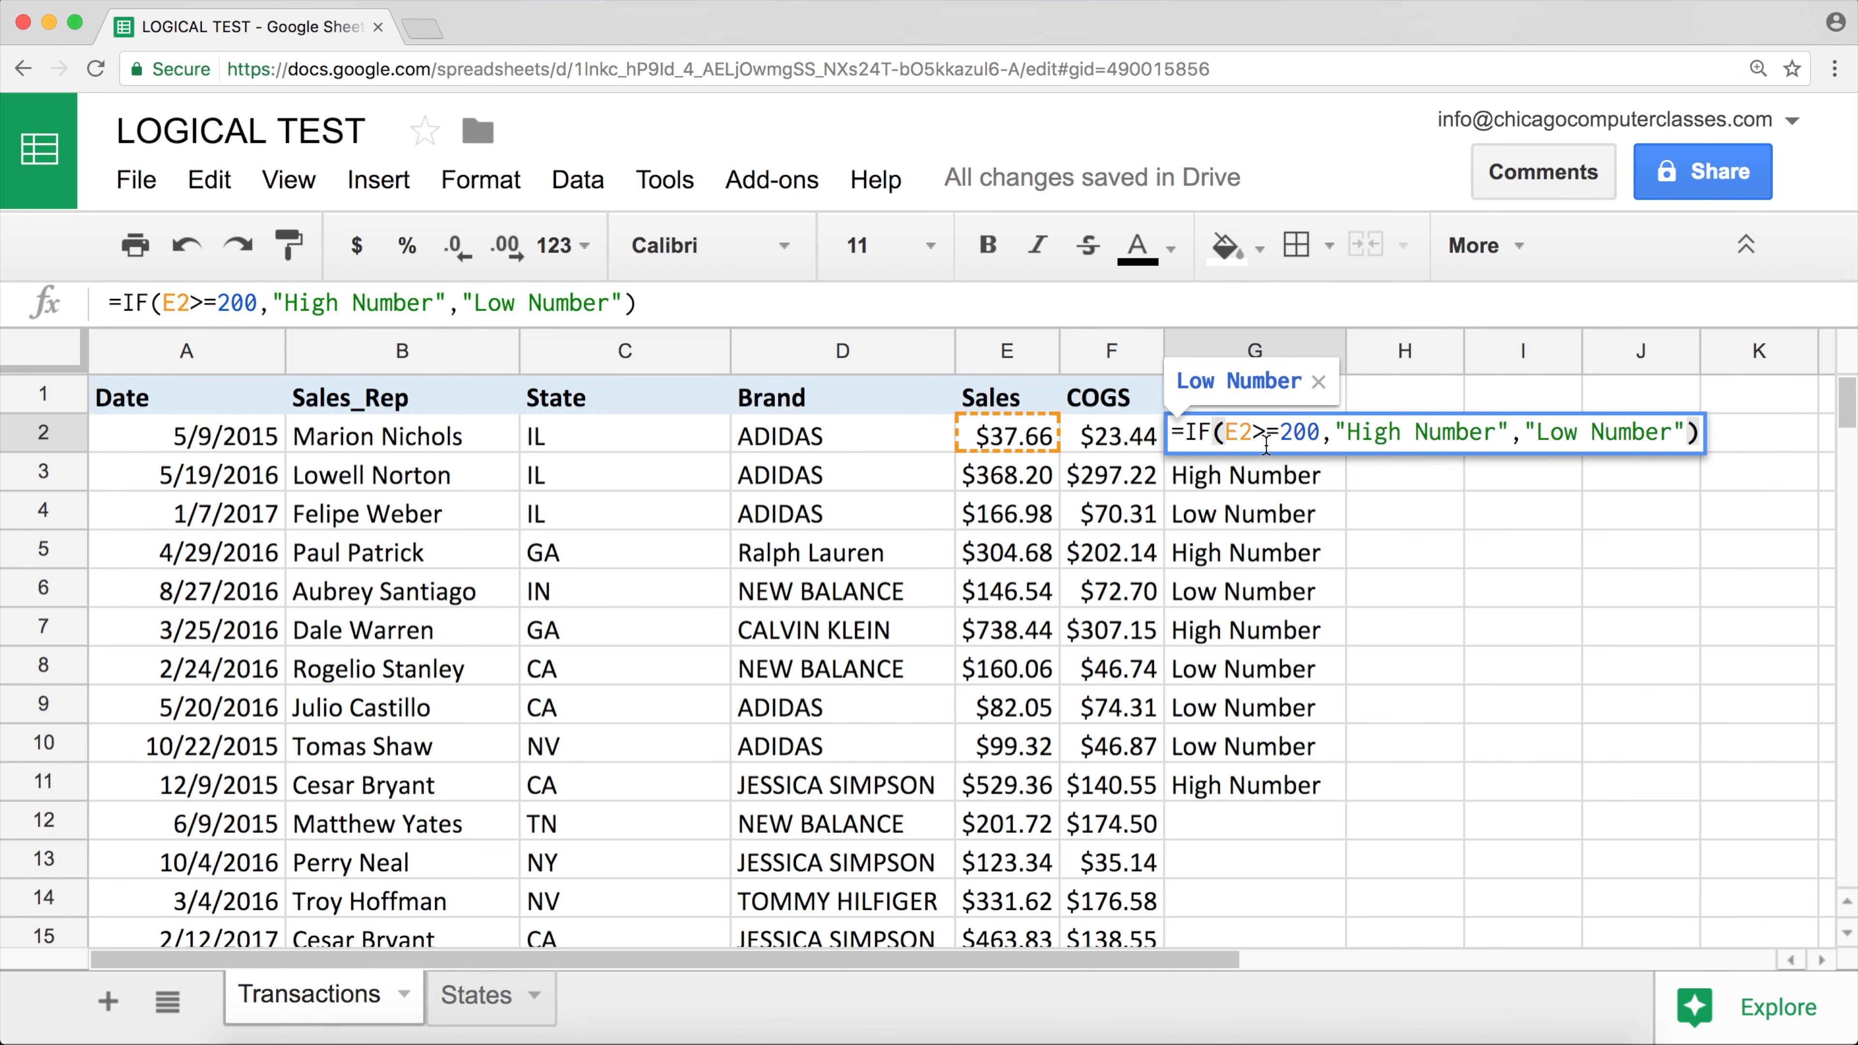
key(Return)
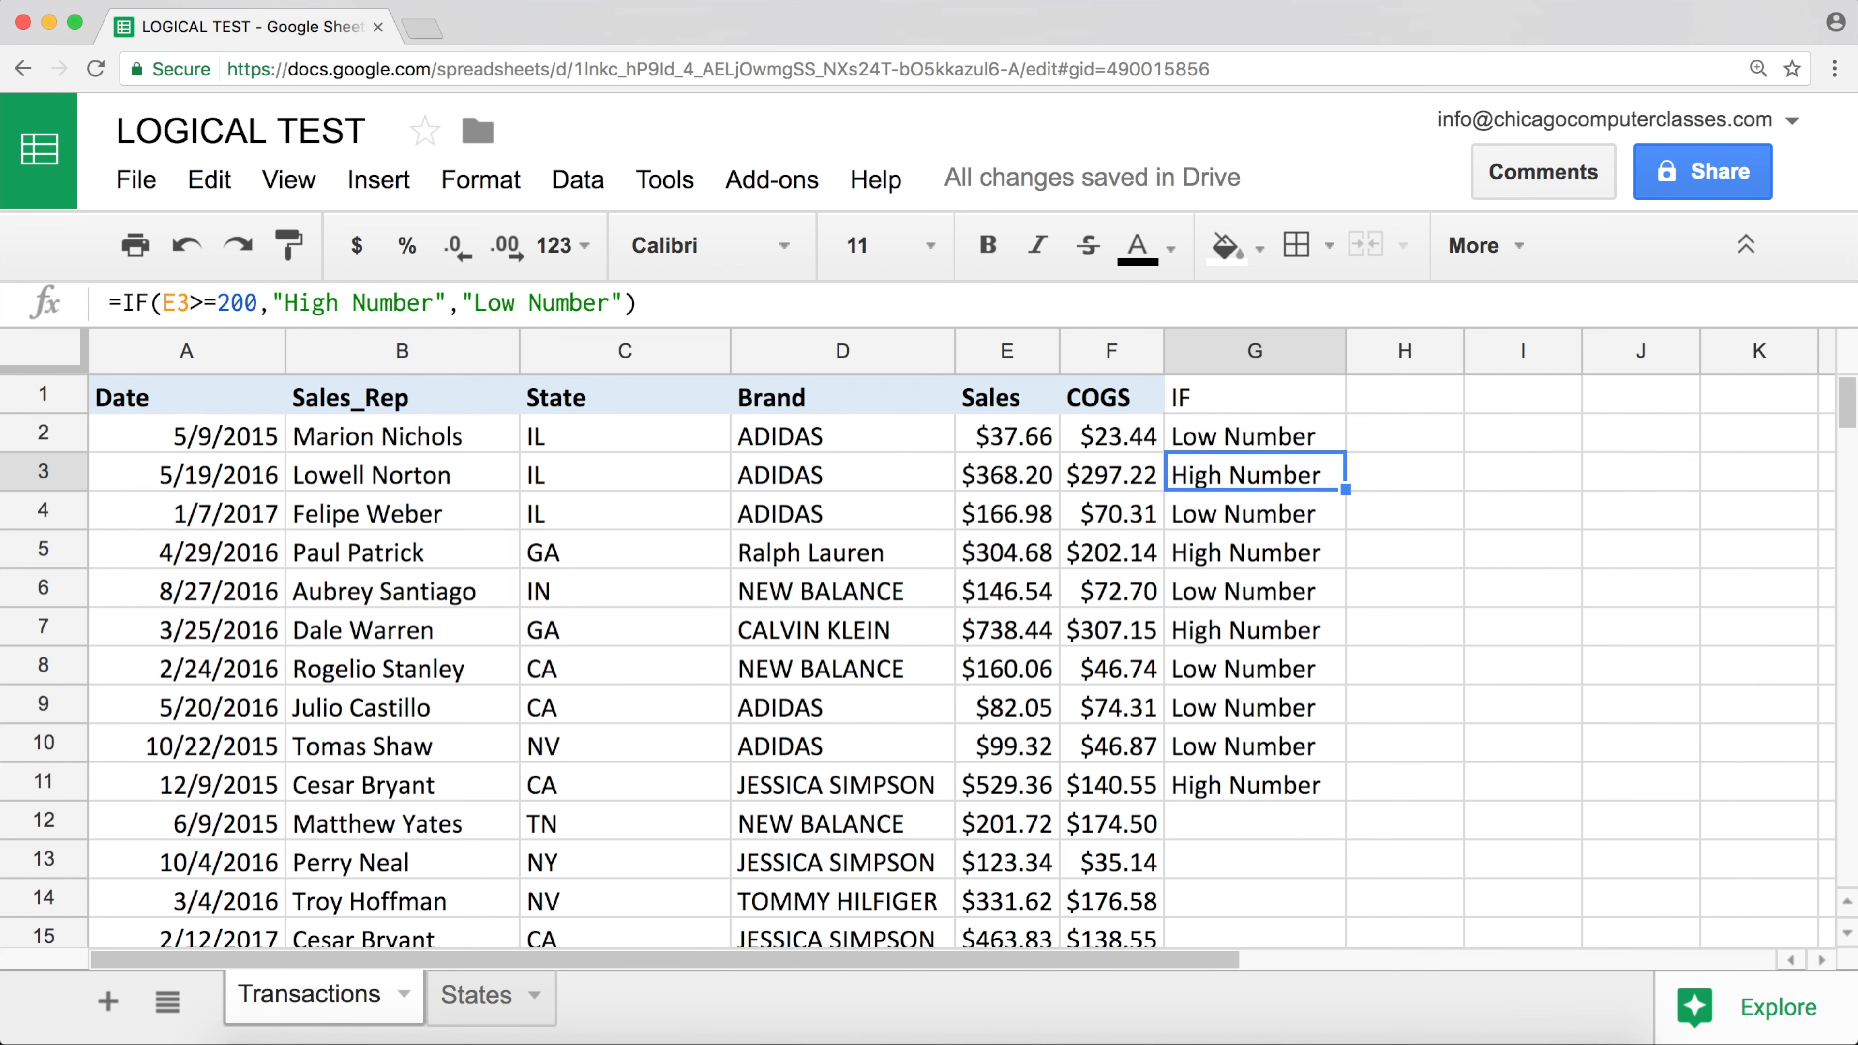
key(Up)
key(Down)
key(Down)
key(Down)
key(Down)
- Clear the IF formulas from cells G2 through G11
drag(1255, 437, 1275, 779)
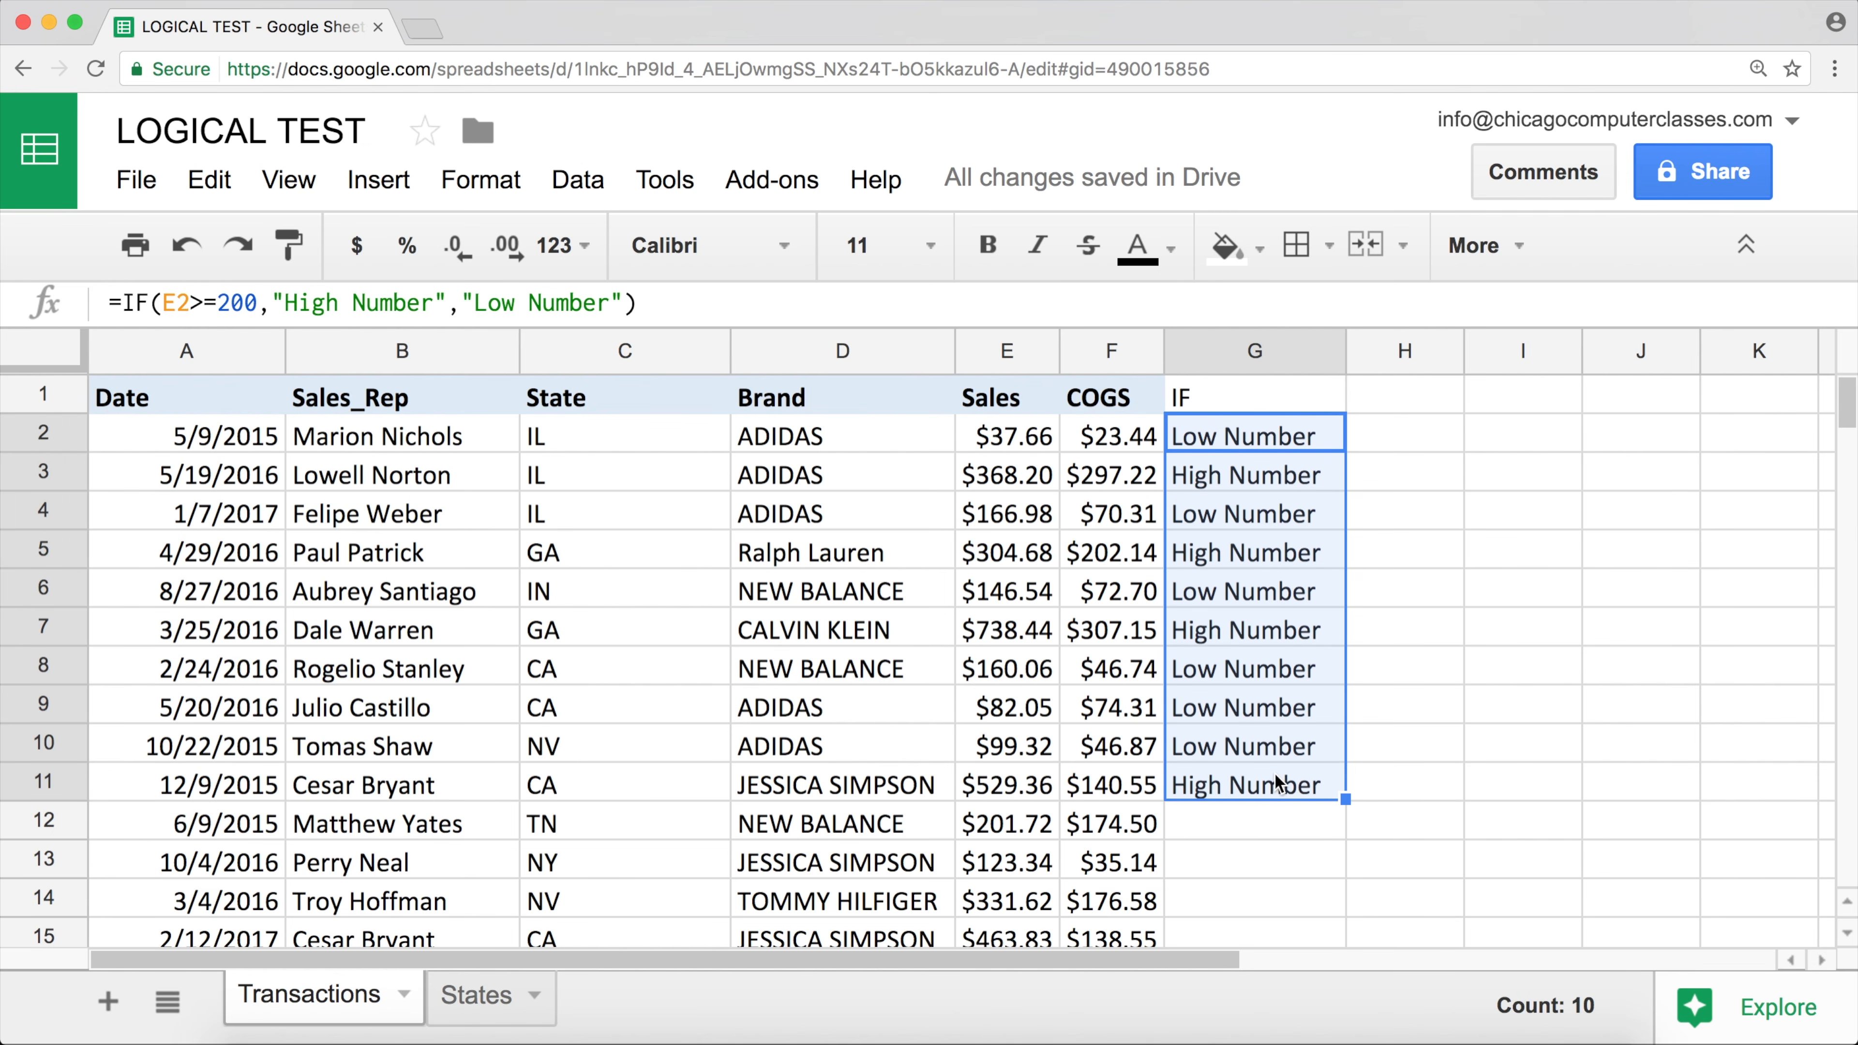
key(Delete)
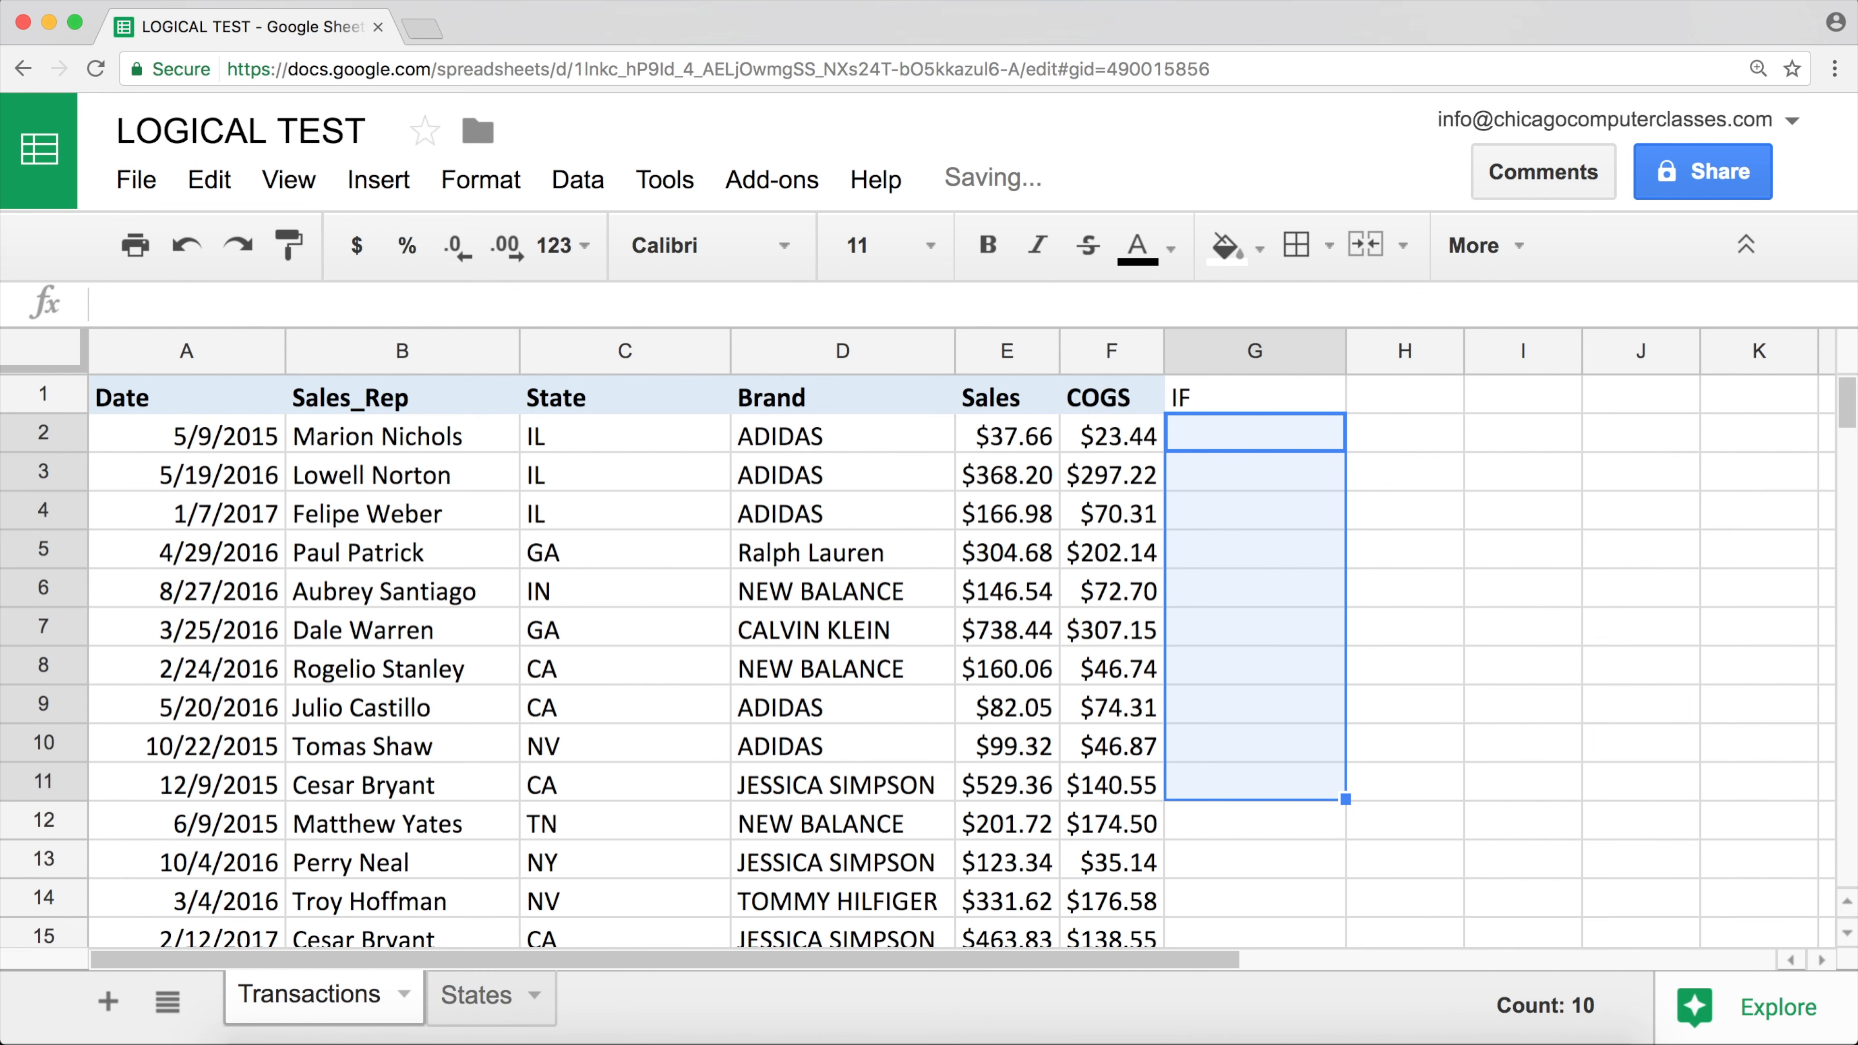
key(Up)
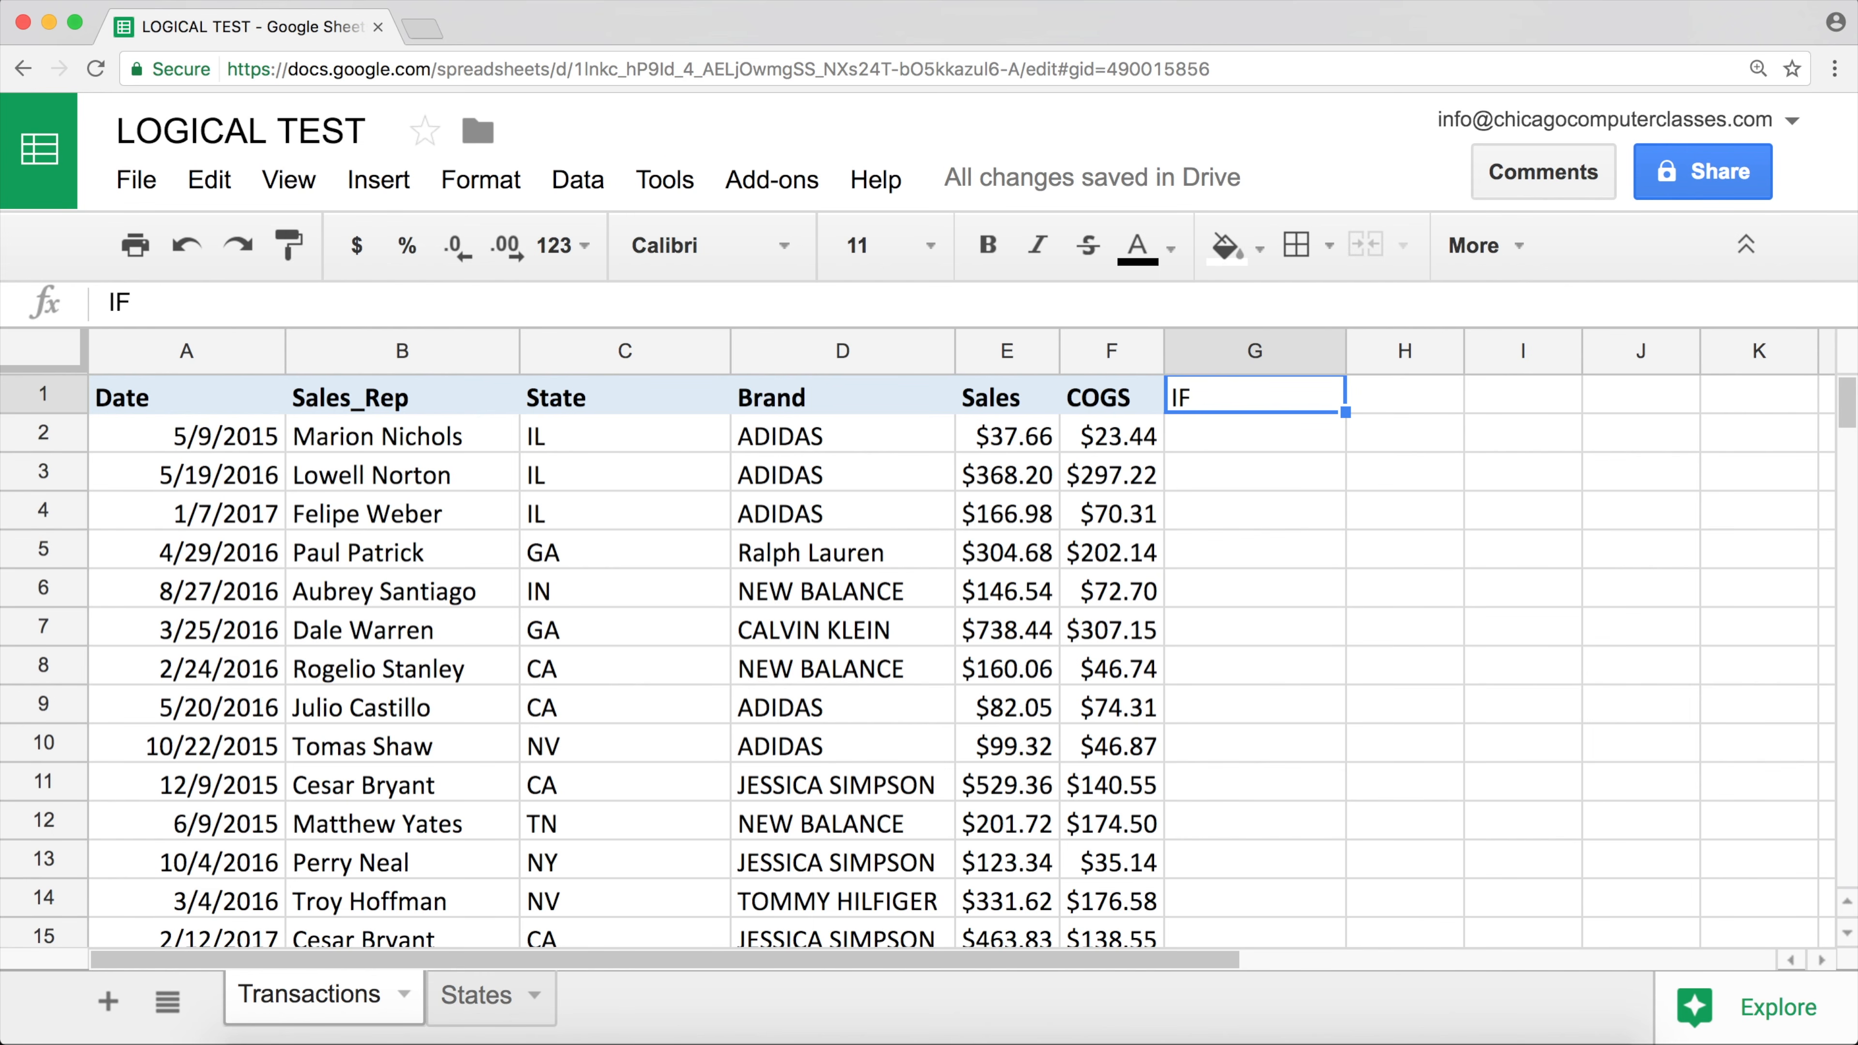
key(Down)
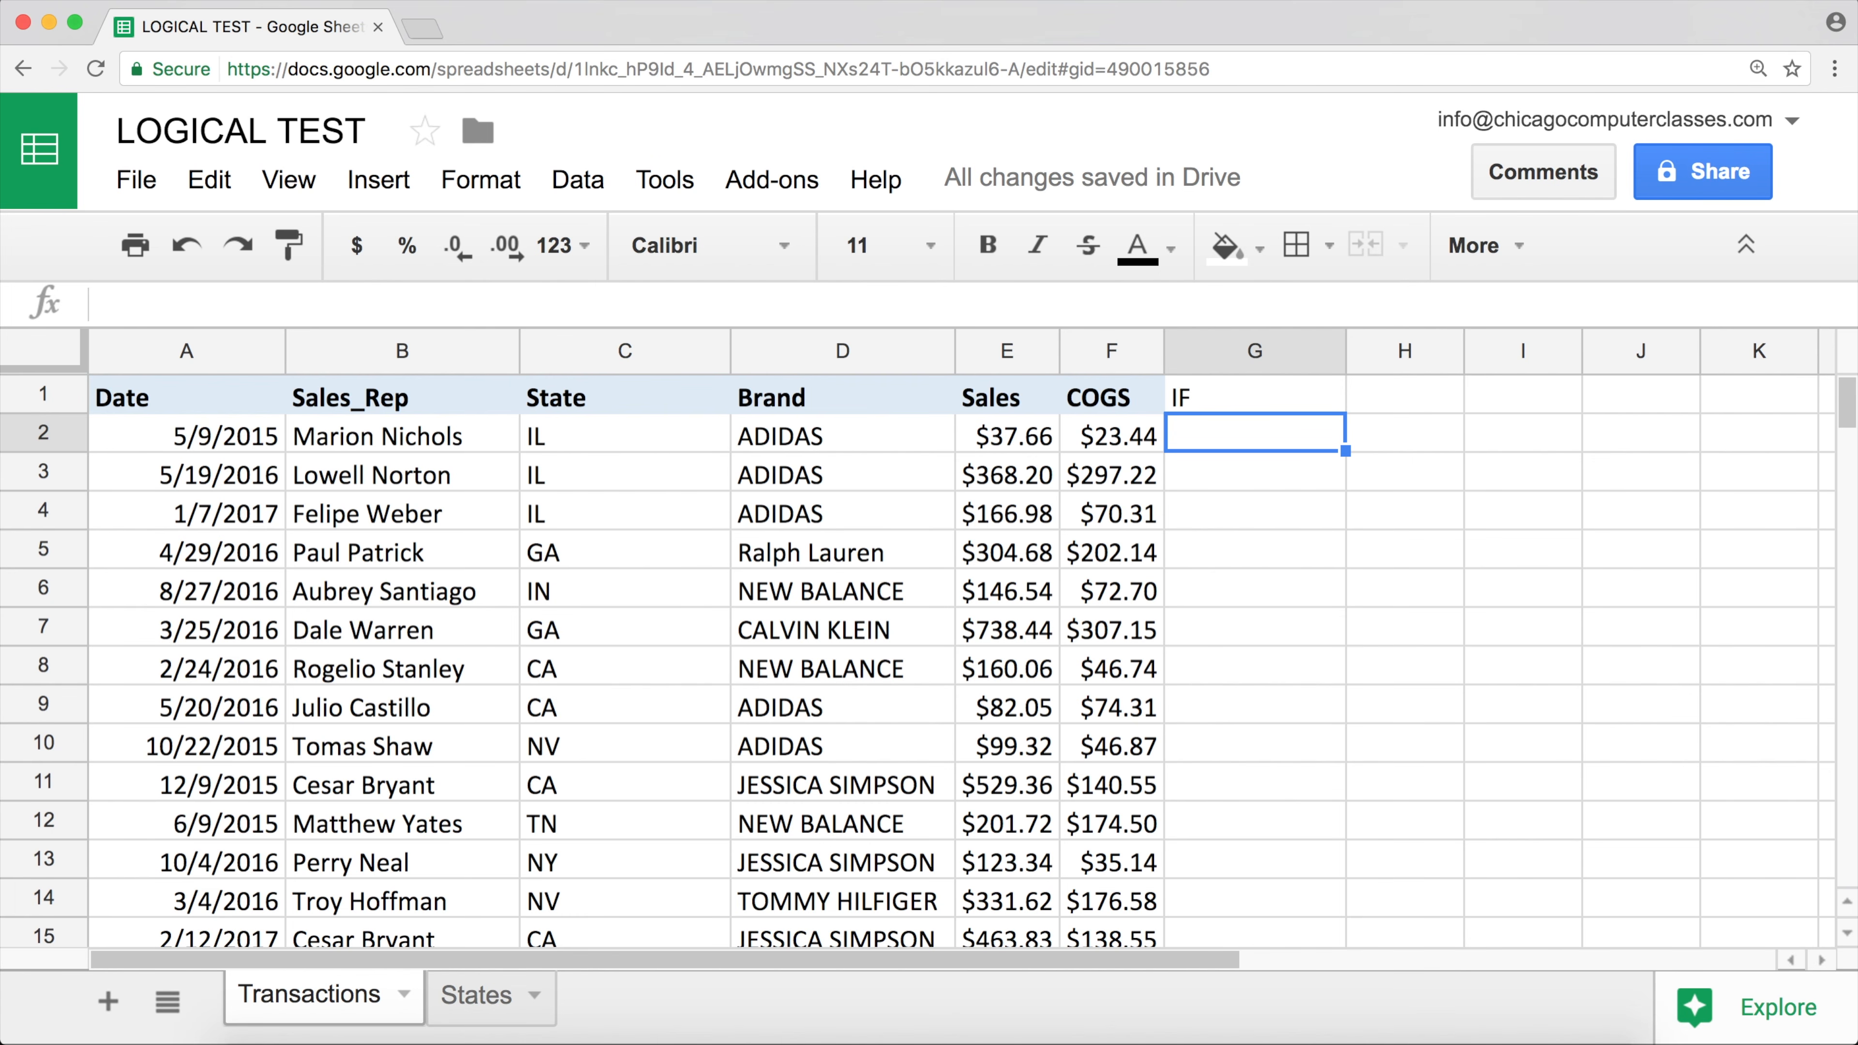
- Replace the column header in G1 with Product Category
click(1255, 396)
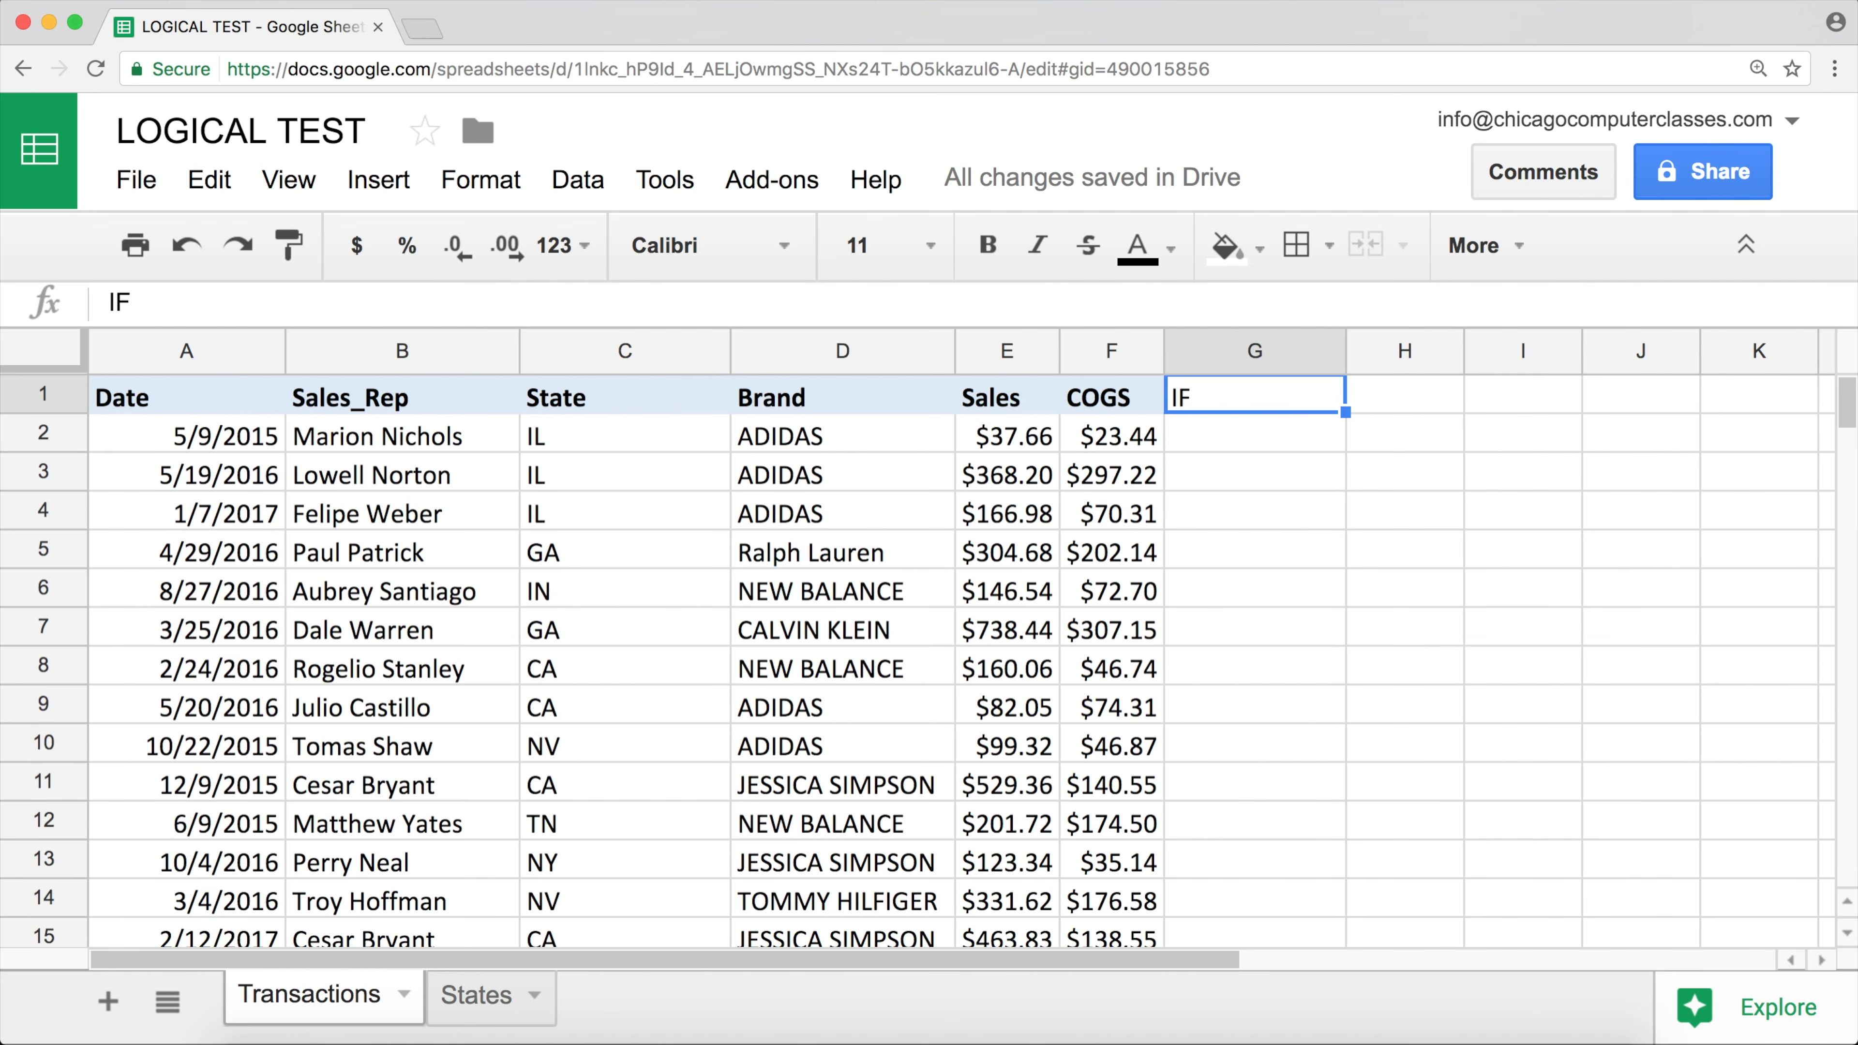
text(Product Category)
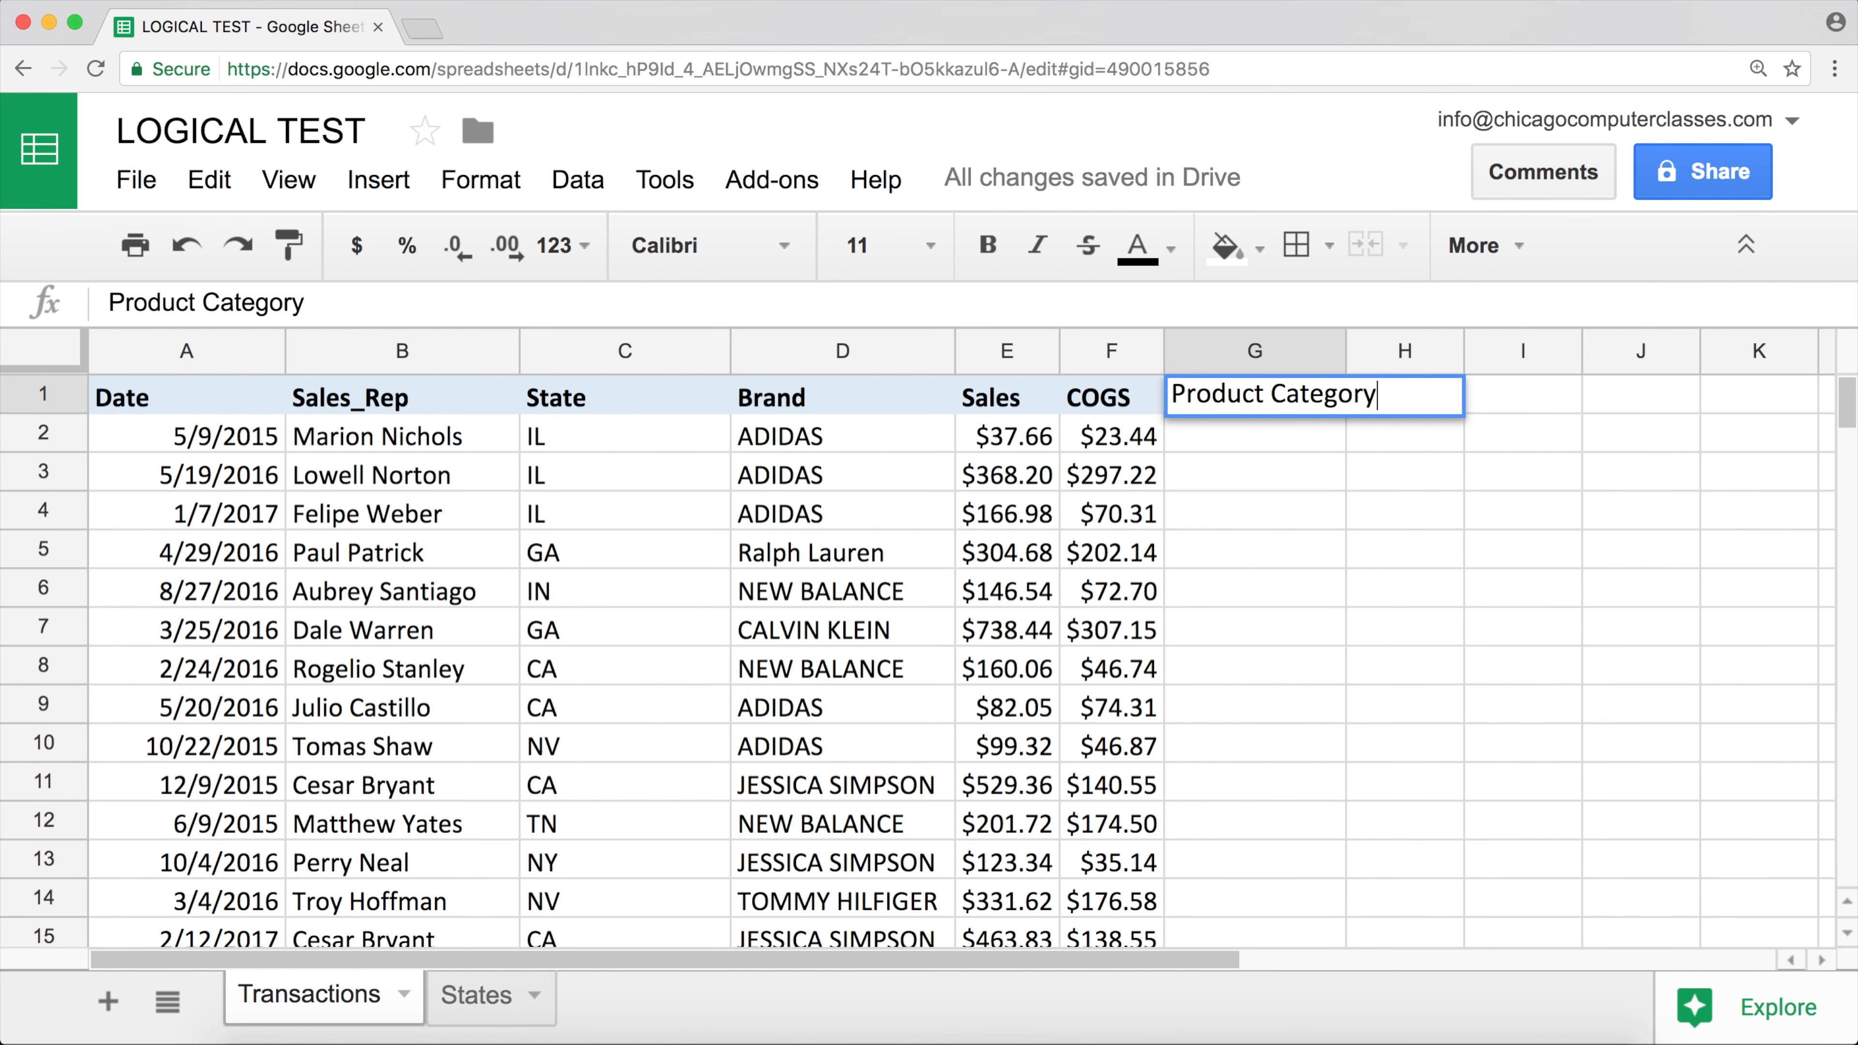
key(Return)
- Enter an IF formula in G2 that returns "High End Product" when E2>=400 and "Other" otherwise
text(=if()
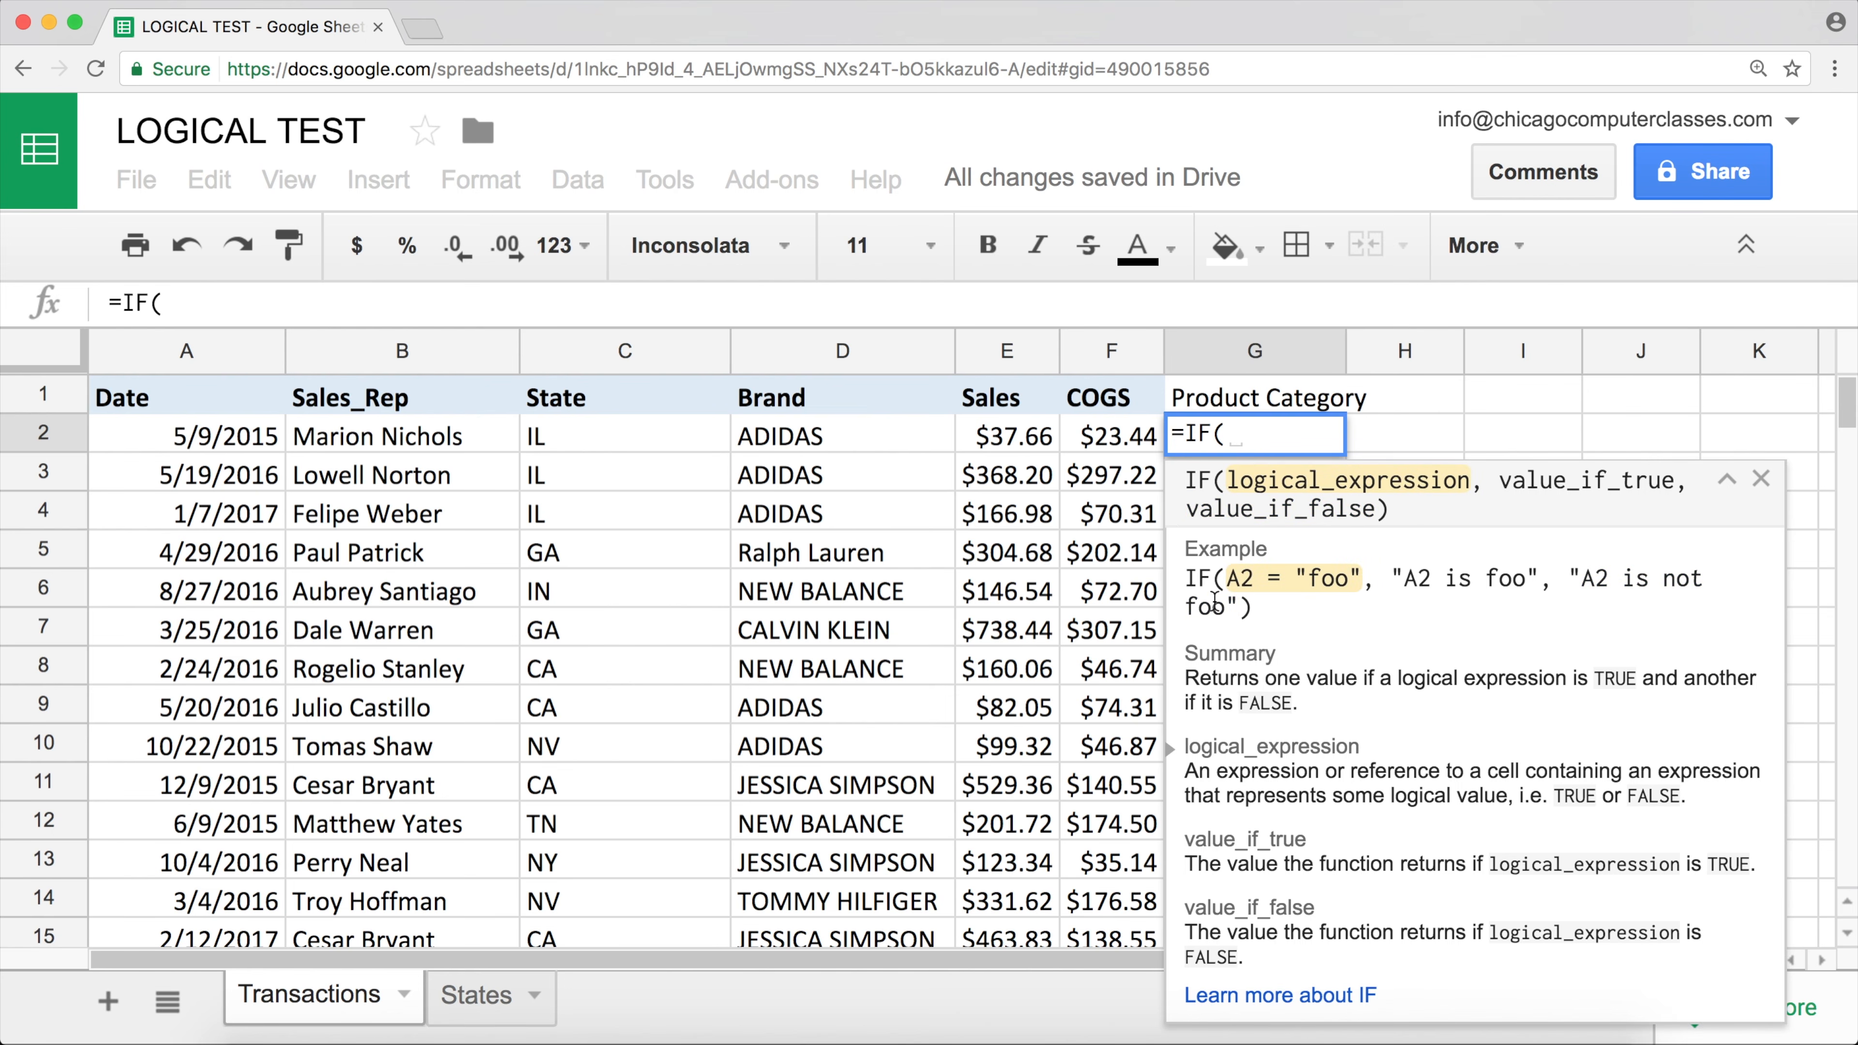
click(1035, 440)
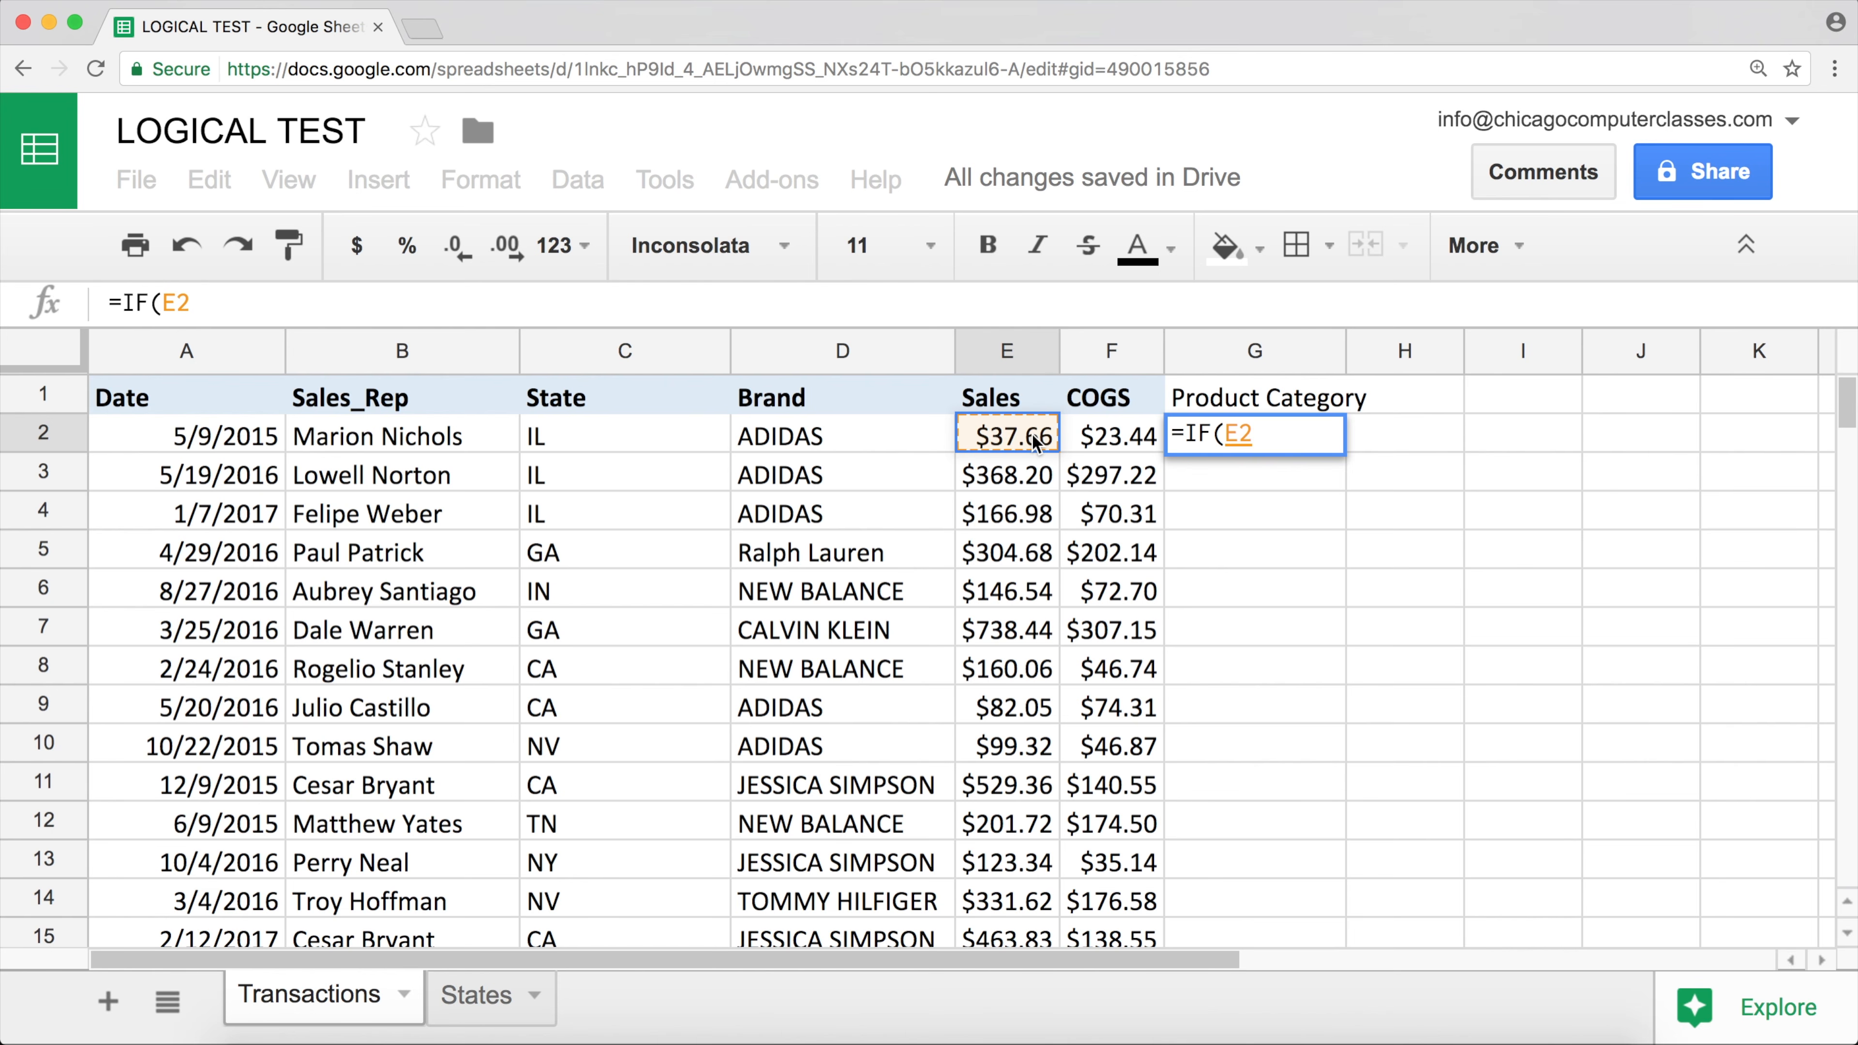
text(>=)
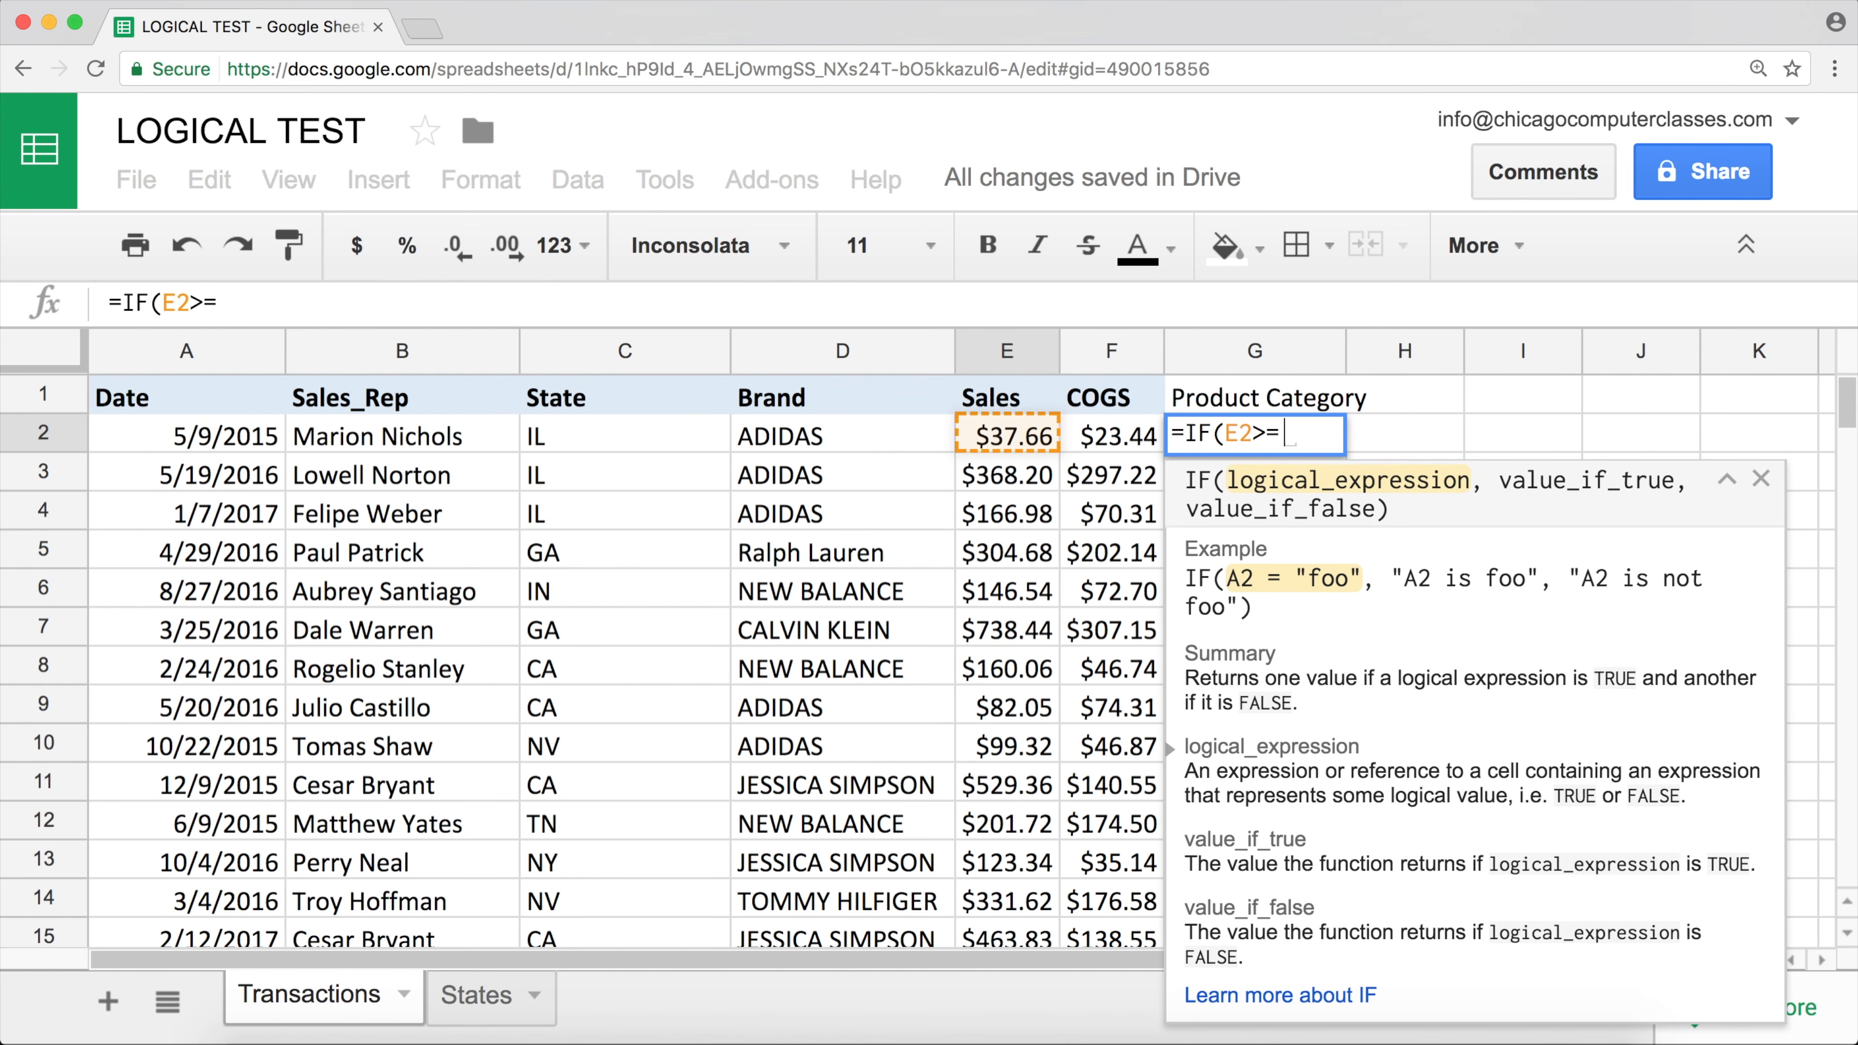
text(400,"High End Product",)
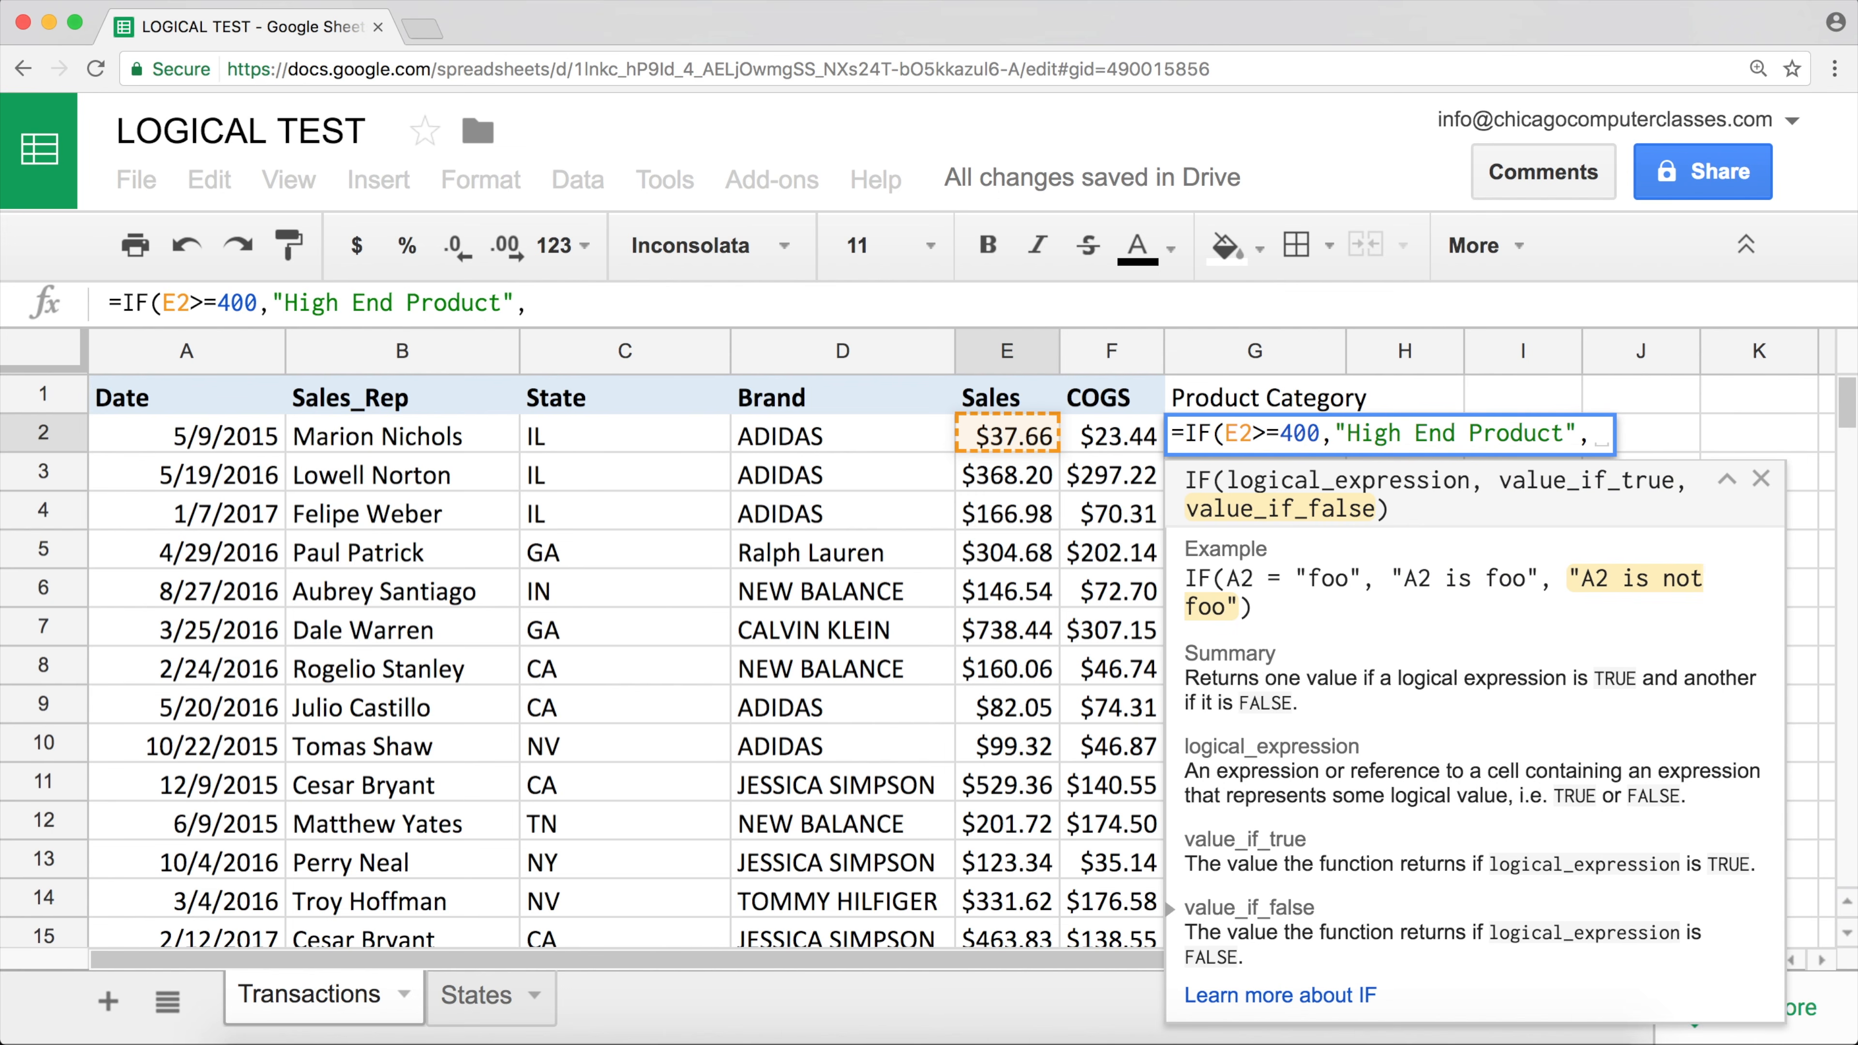
text("O)
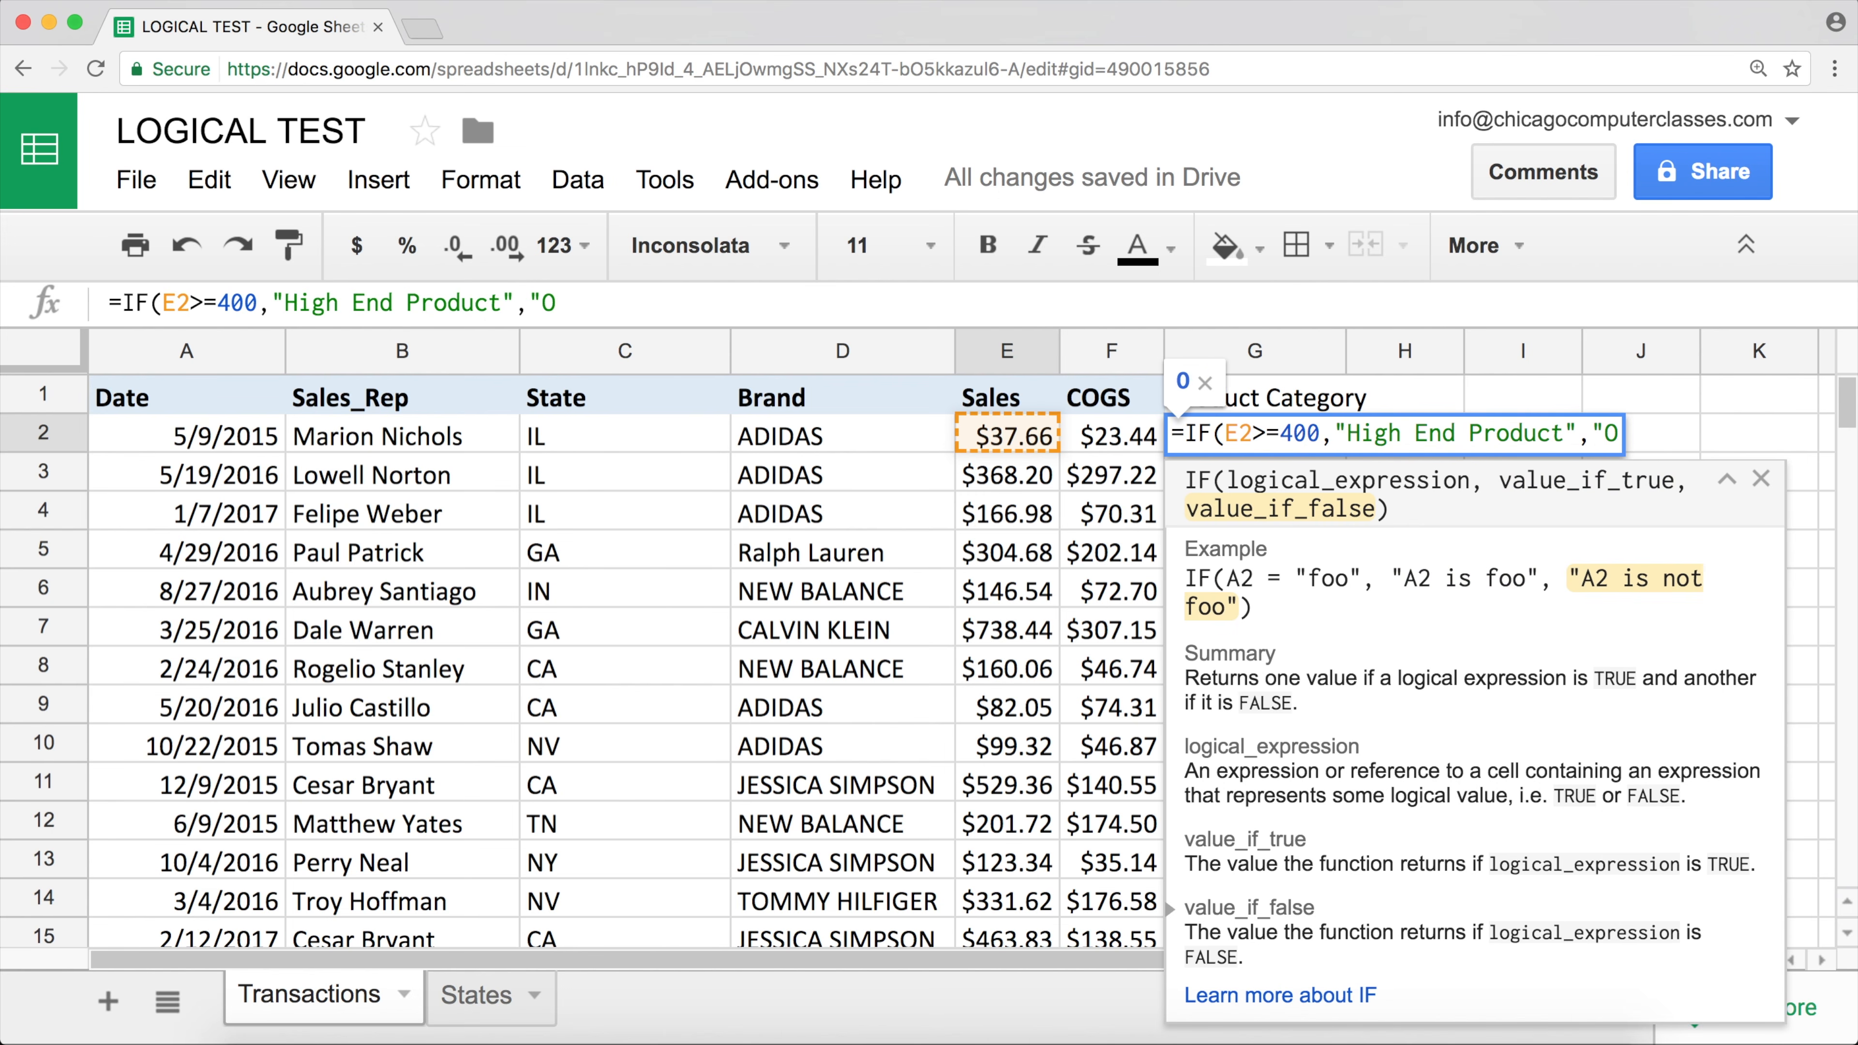
text(ther")
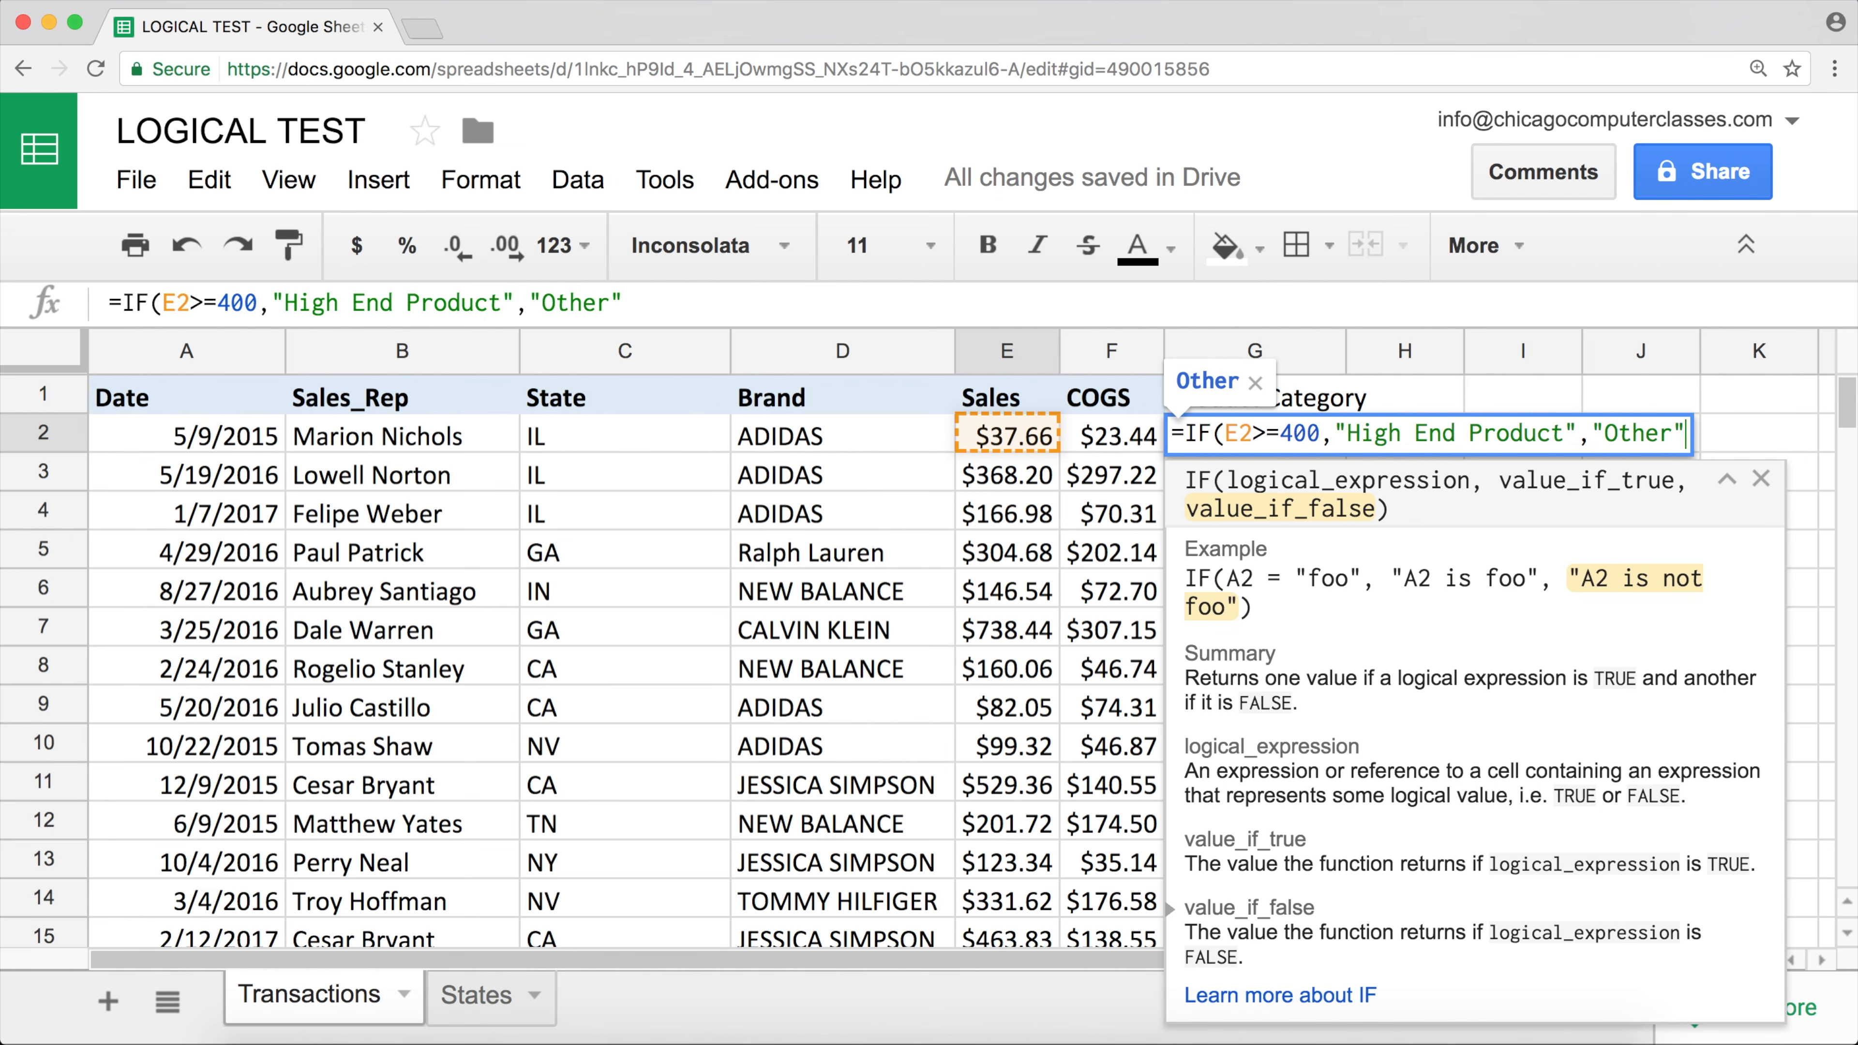
text())
key(Return)
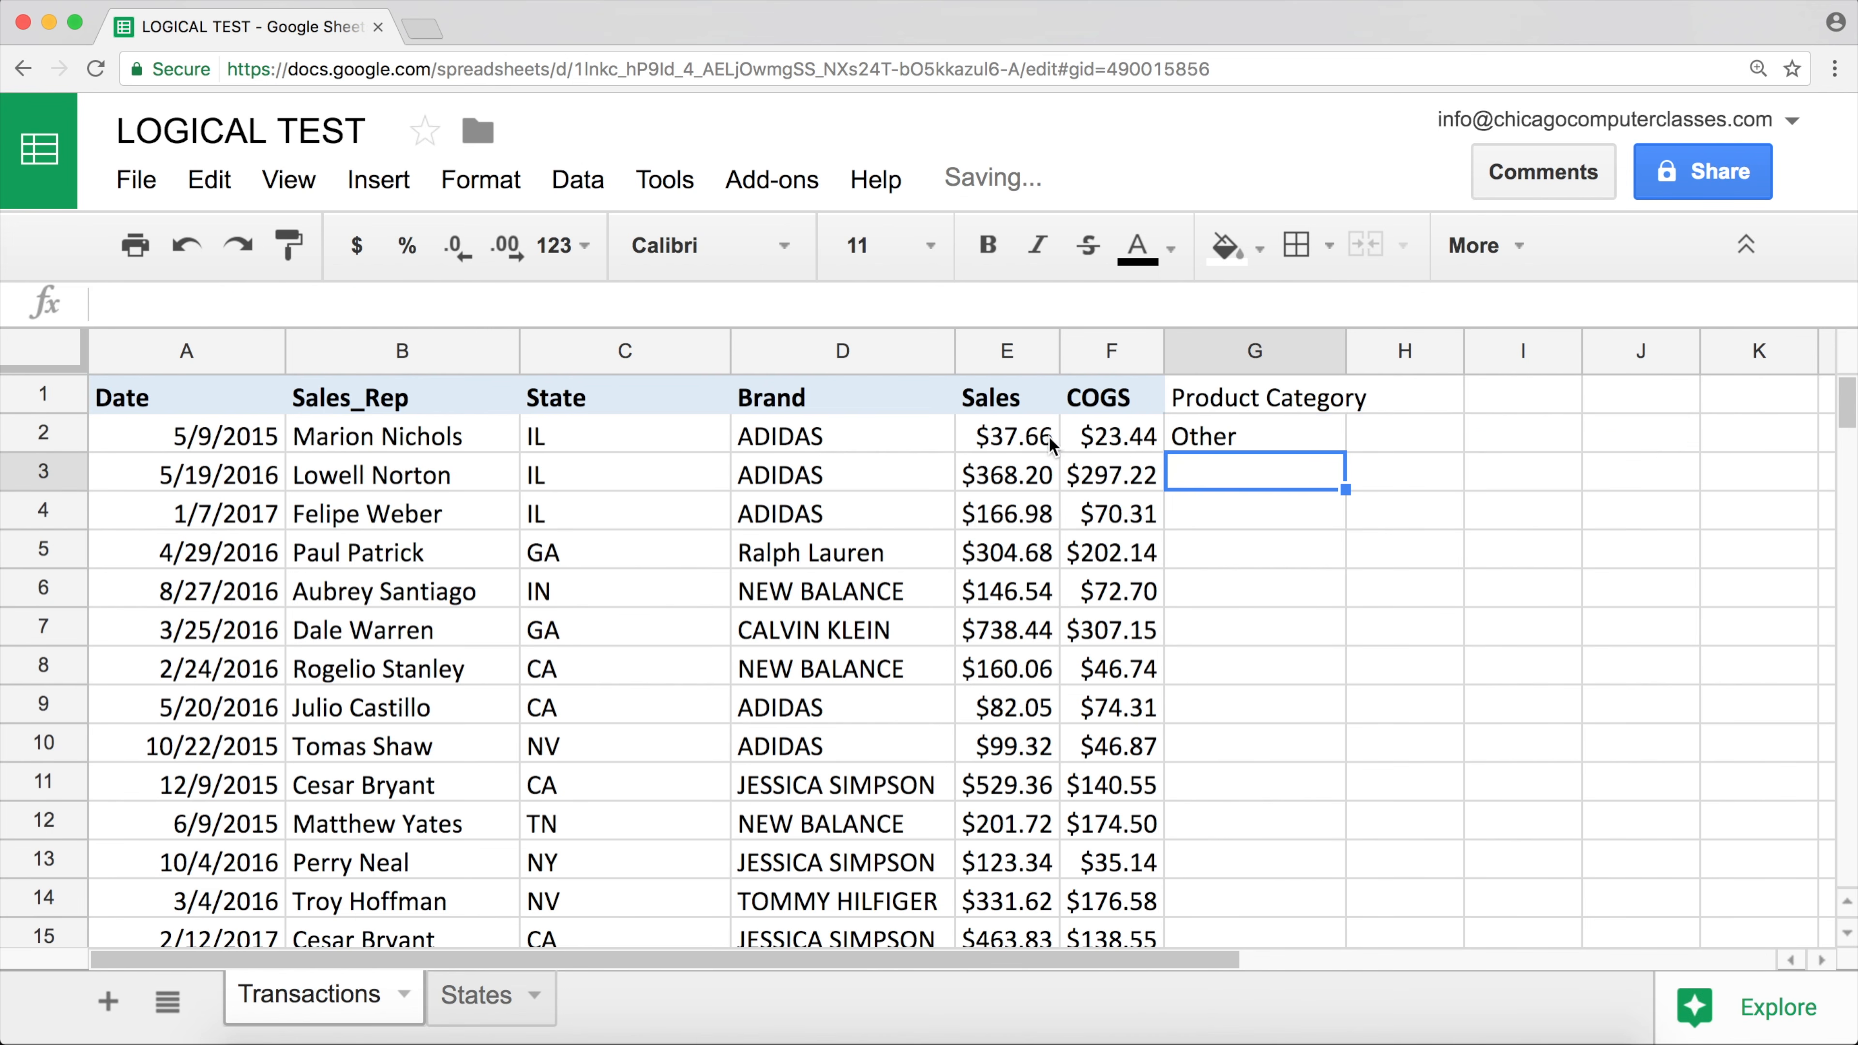
- Fill the G2 formula down the Product Category column and widen column G to fit its text
click(1280, 447)
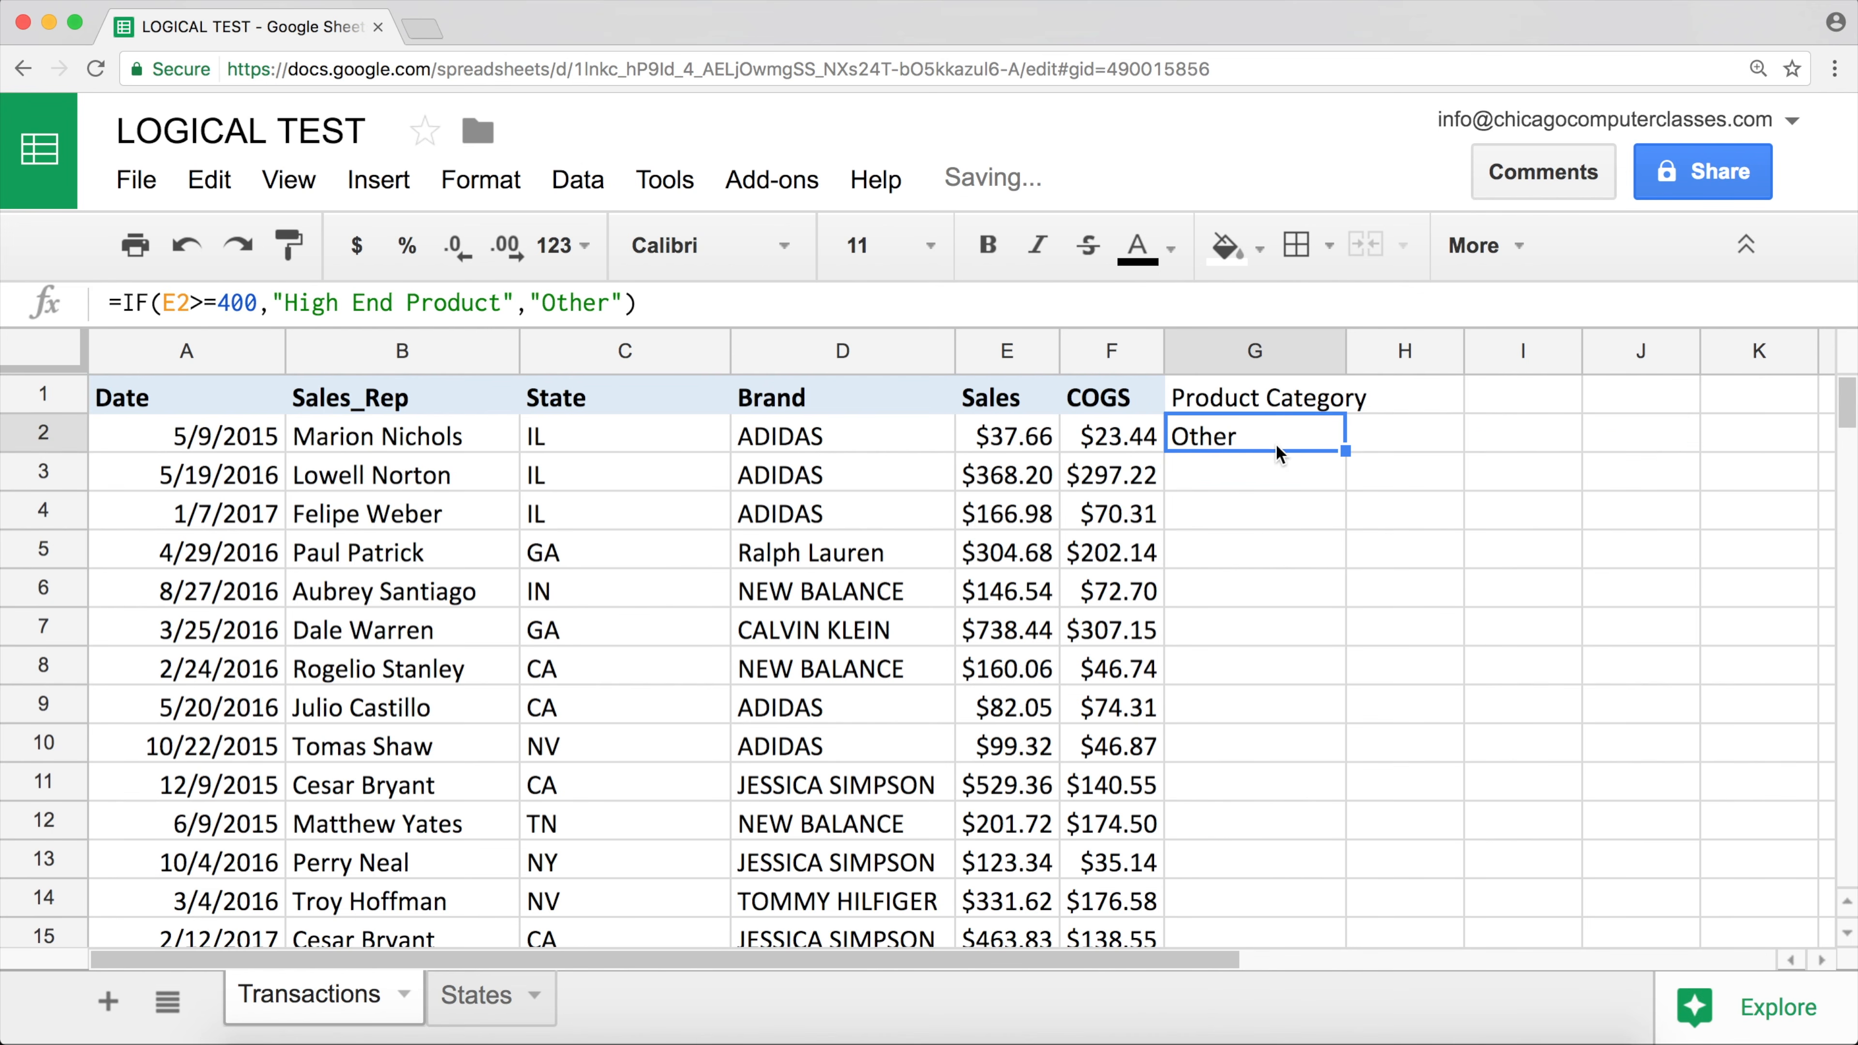
double_click(1344, 452)
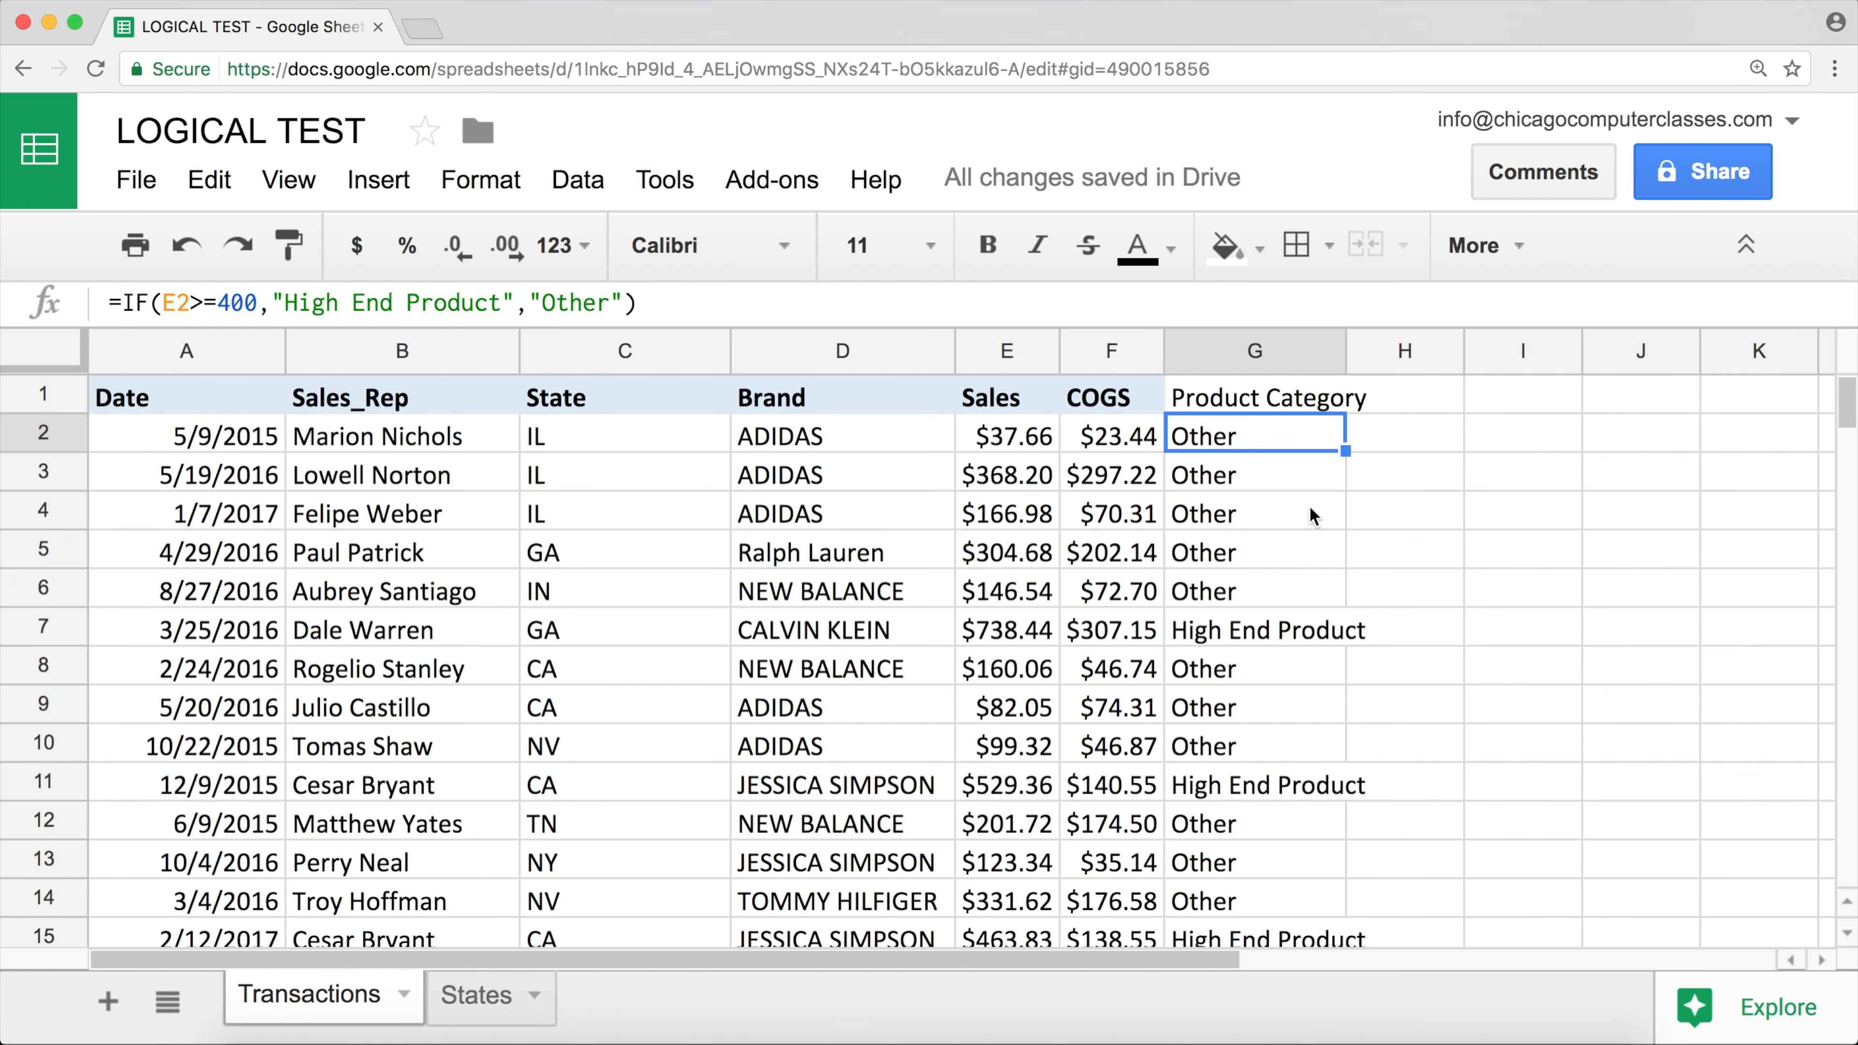
click(1263, 634)
click(1008, 631)
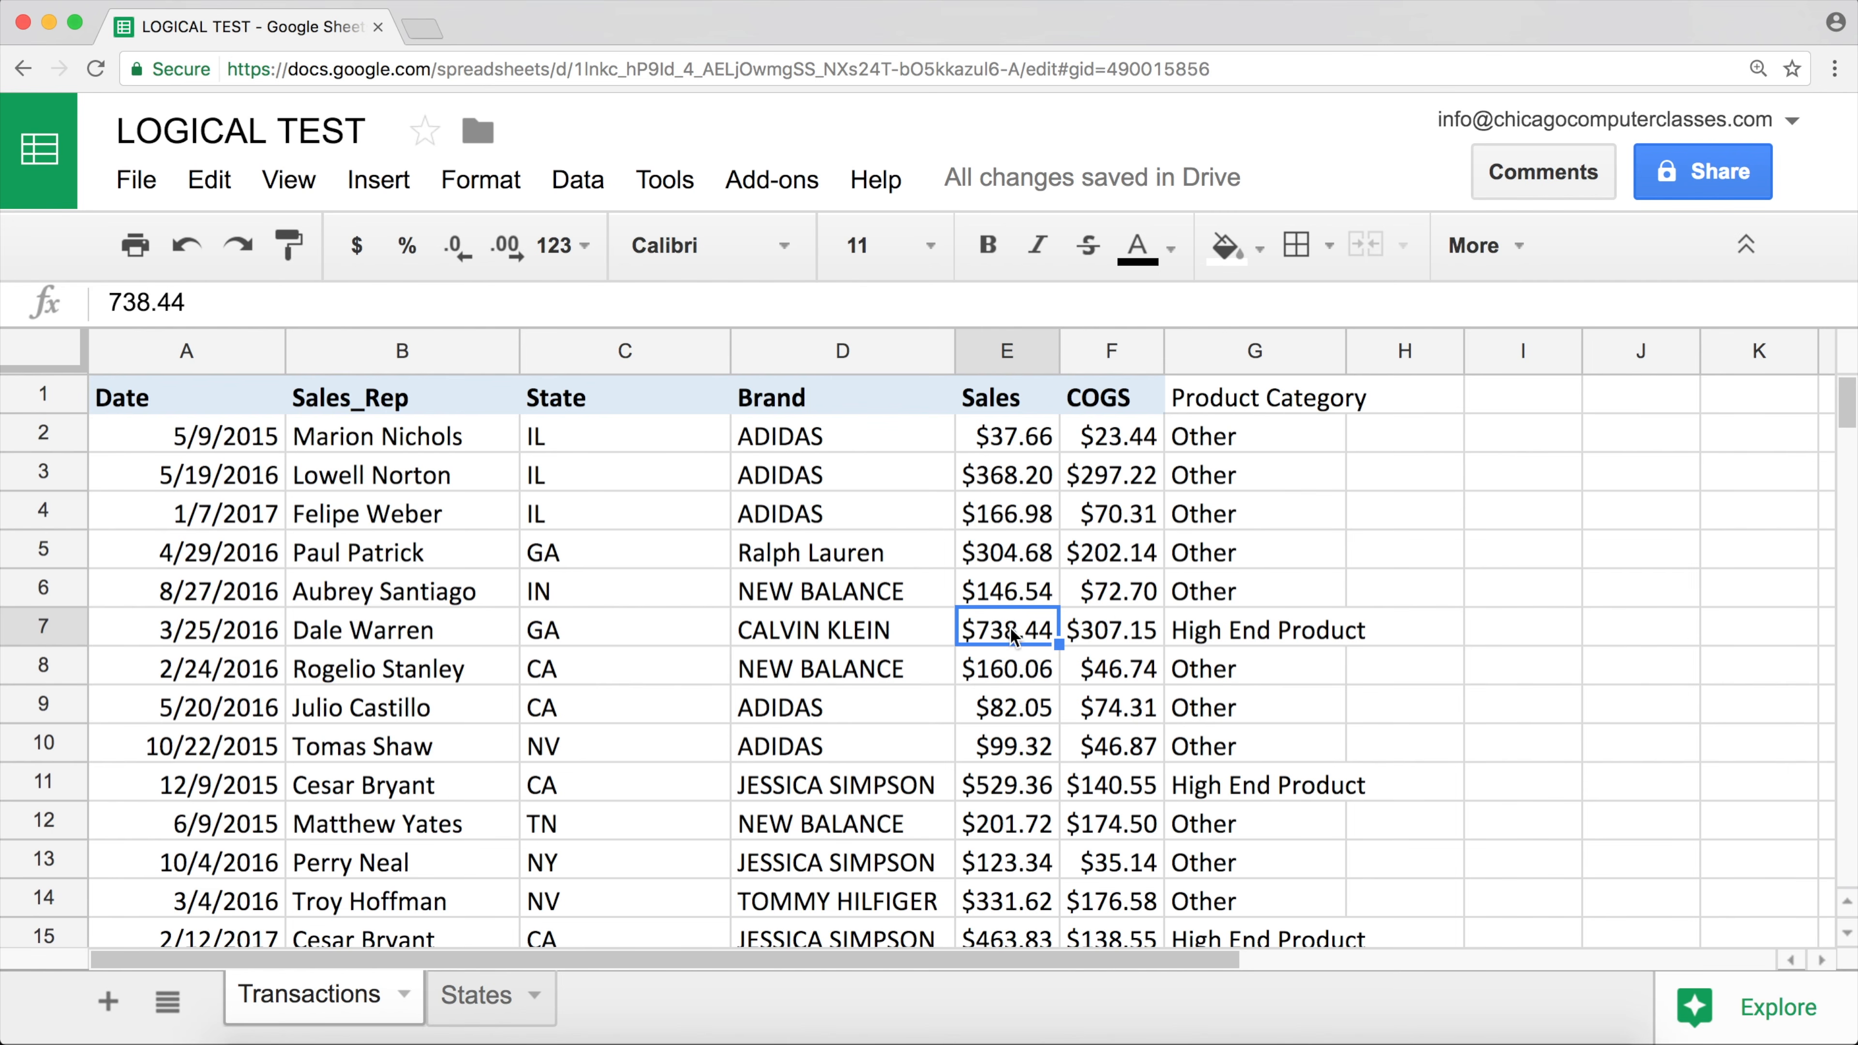
click(1243, 633)
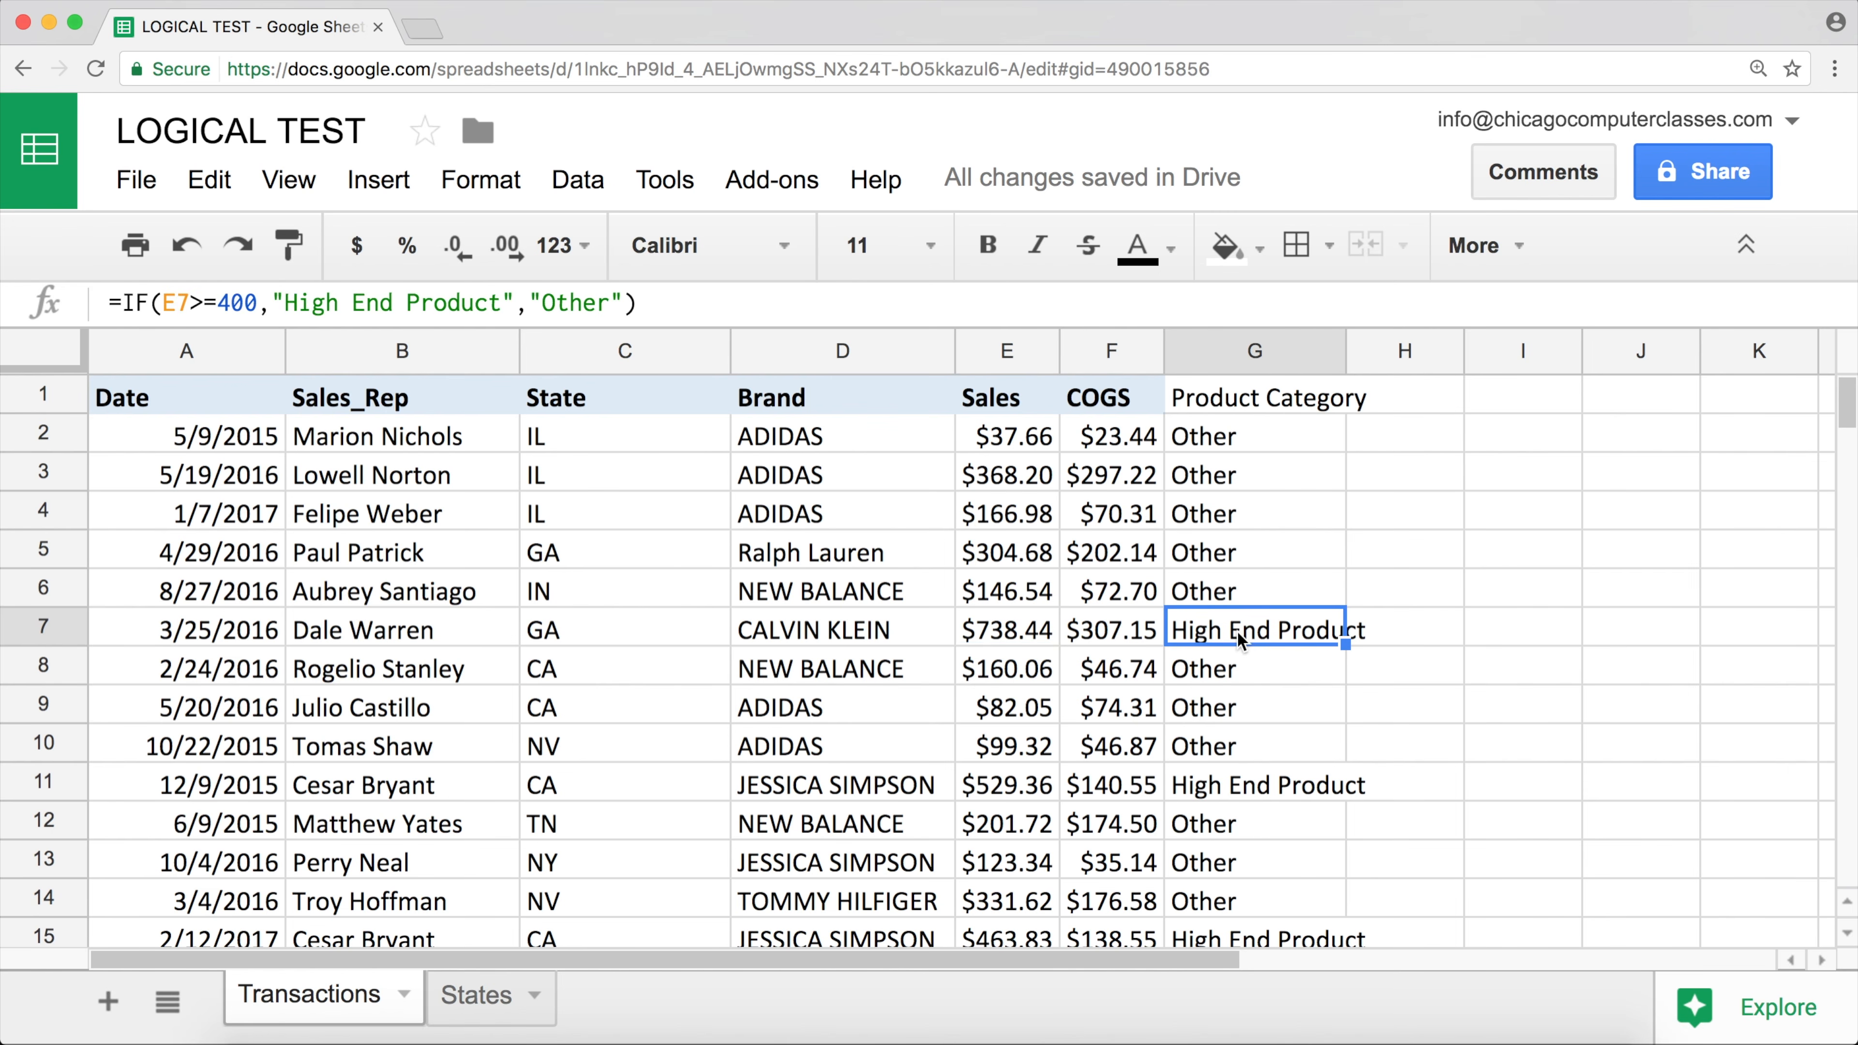
drag(1344, 358, 1375, 358)
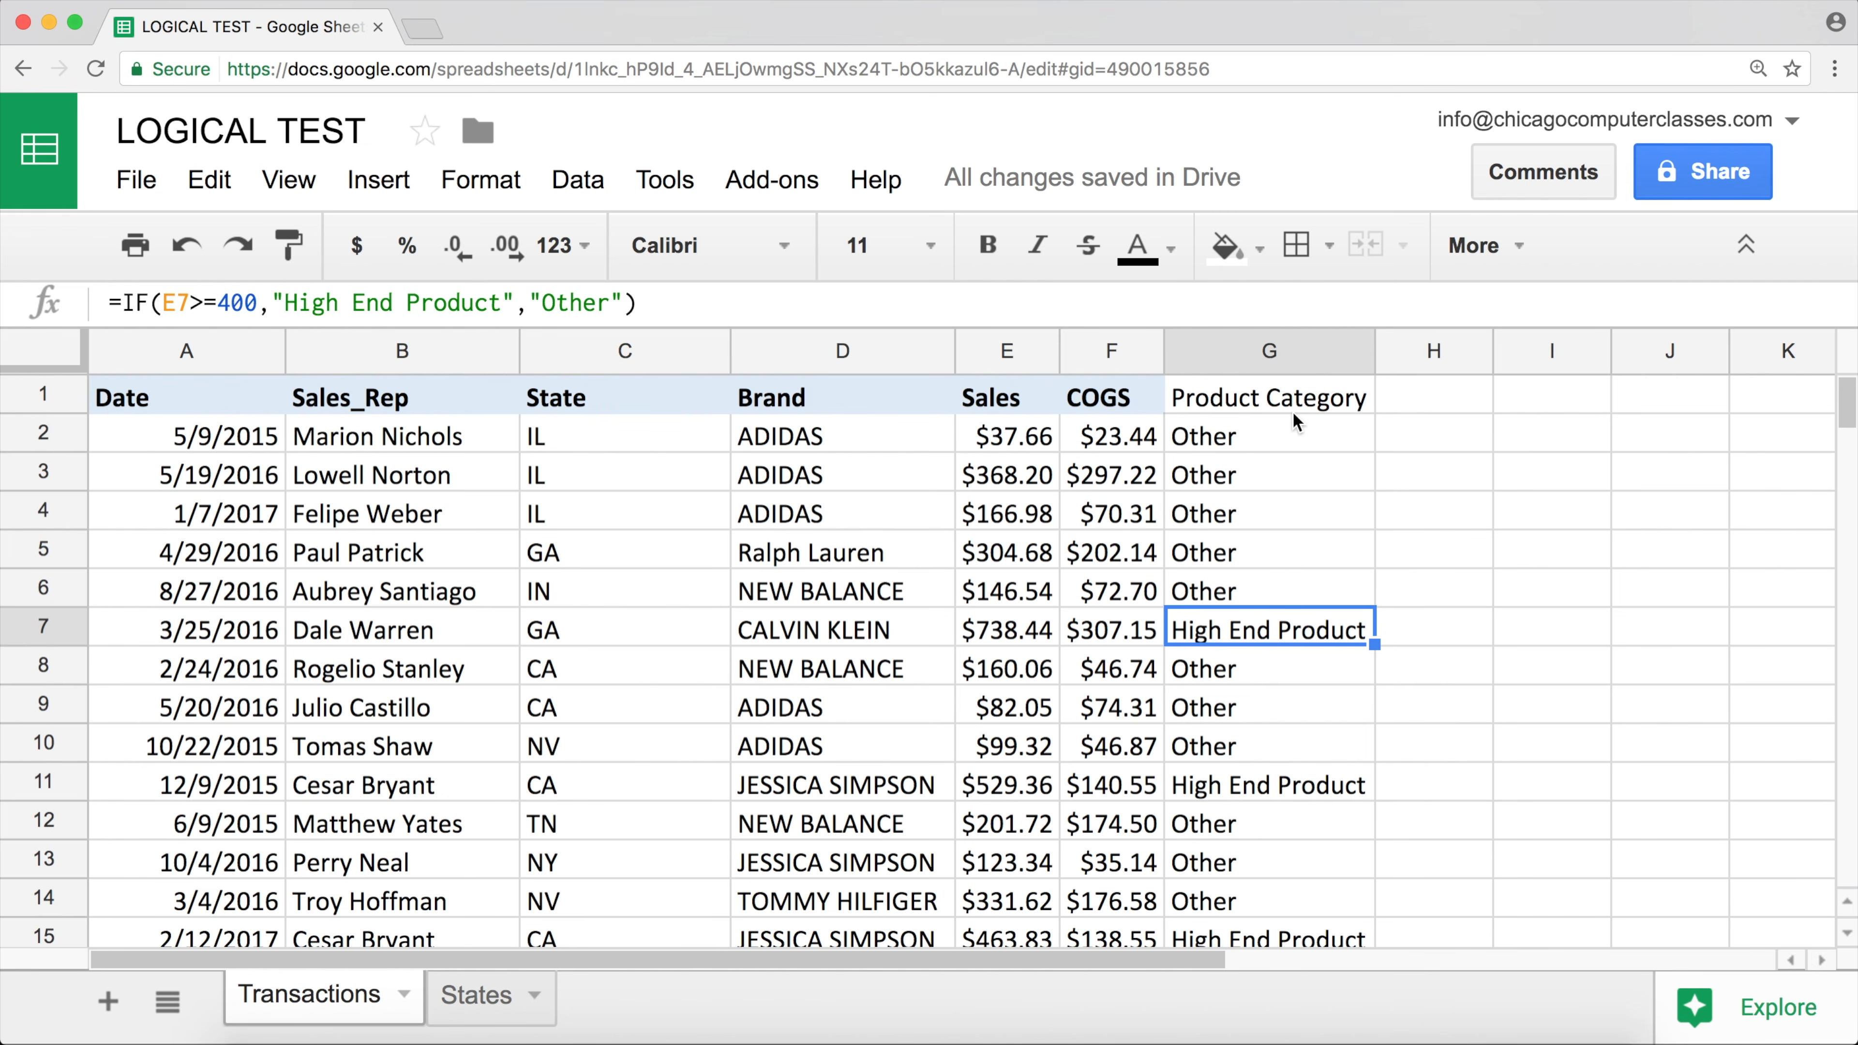
- Examine the "High End Product" argument of the IF formula in G2, then re-enter the formula as is
mouse_move(1355, 351)
click(1351, 476)
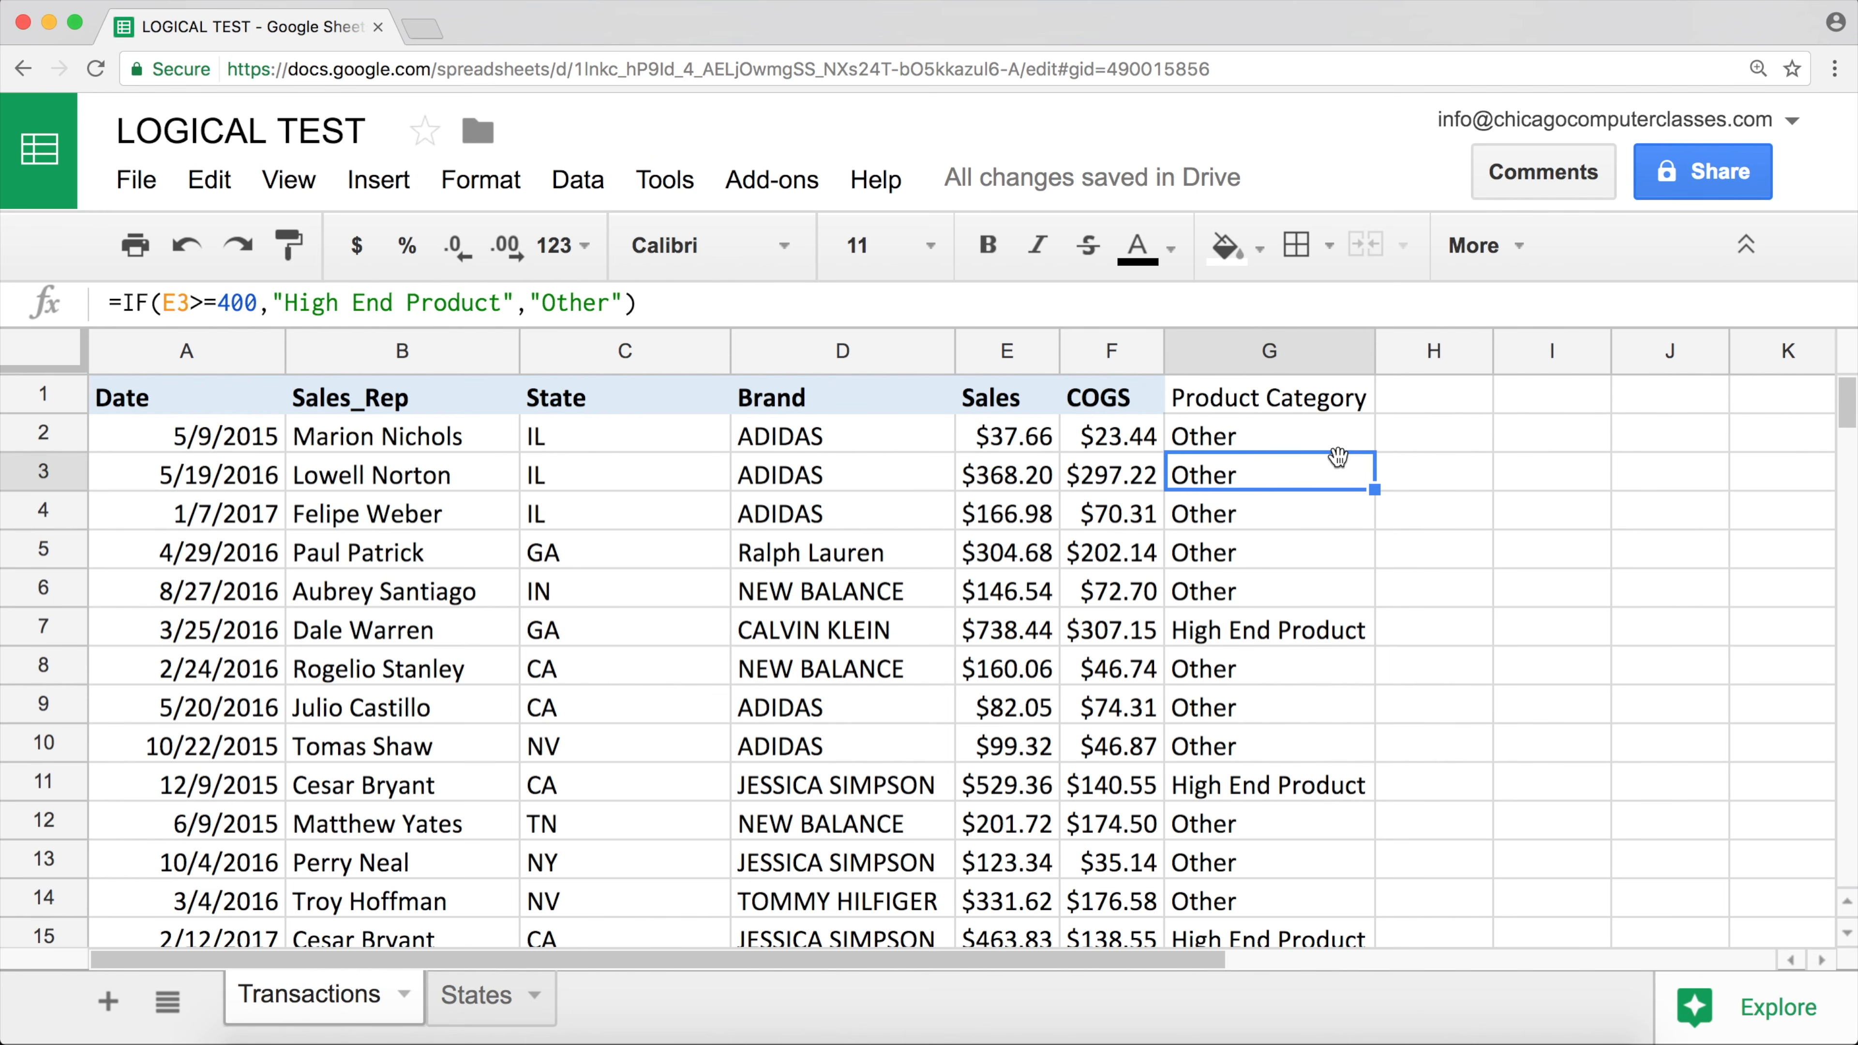
double_click(1303, 440)
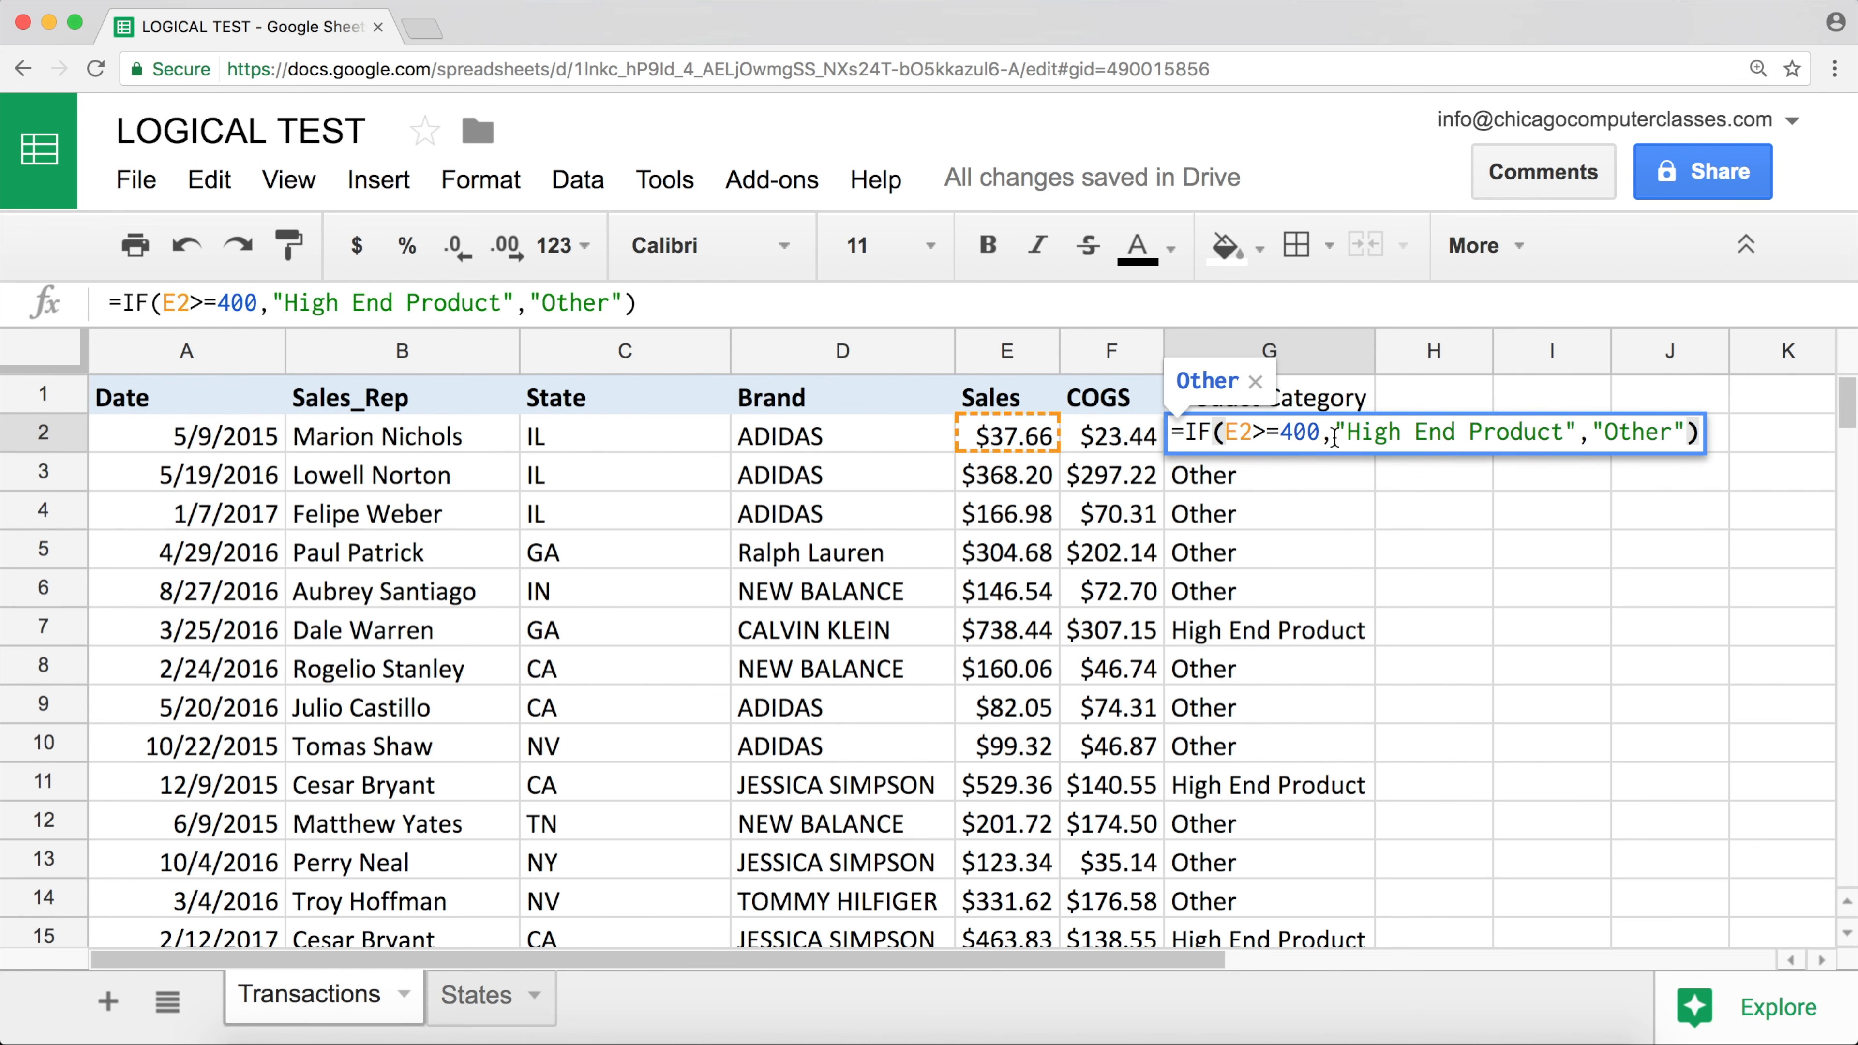
drag(1348, 431, 1507, 413)
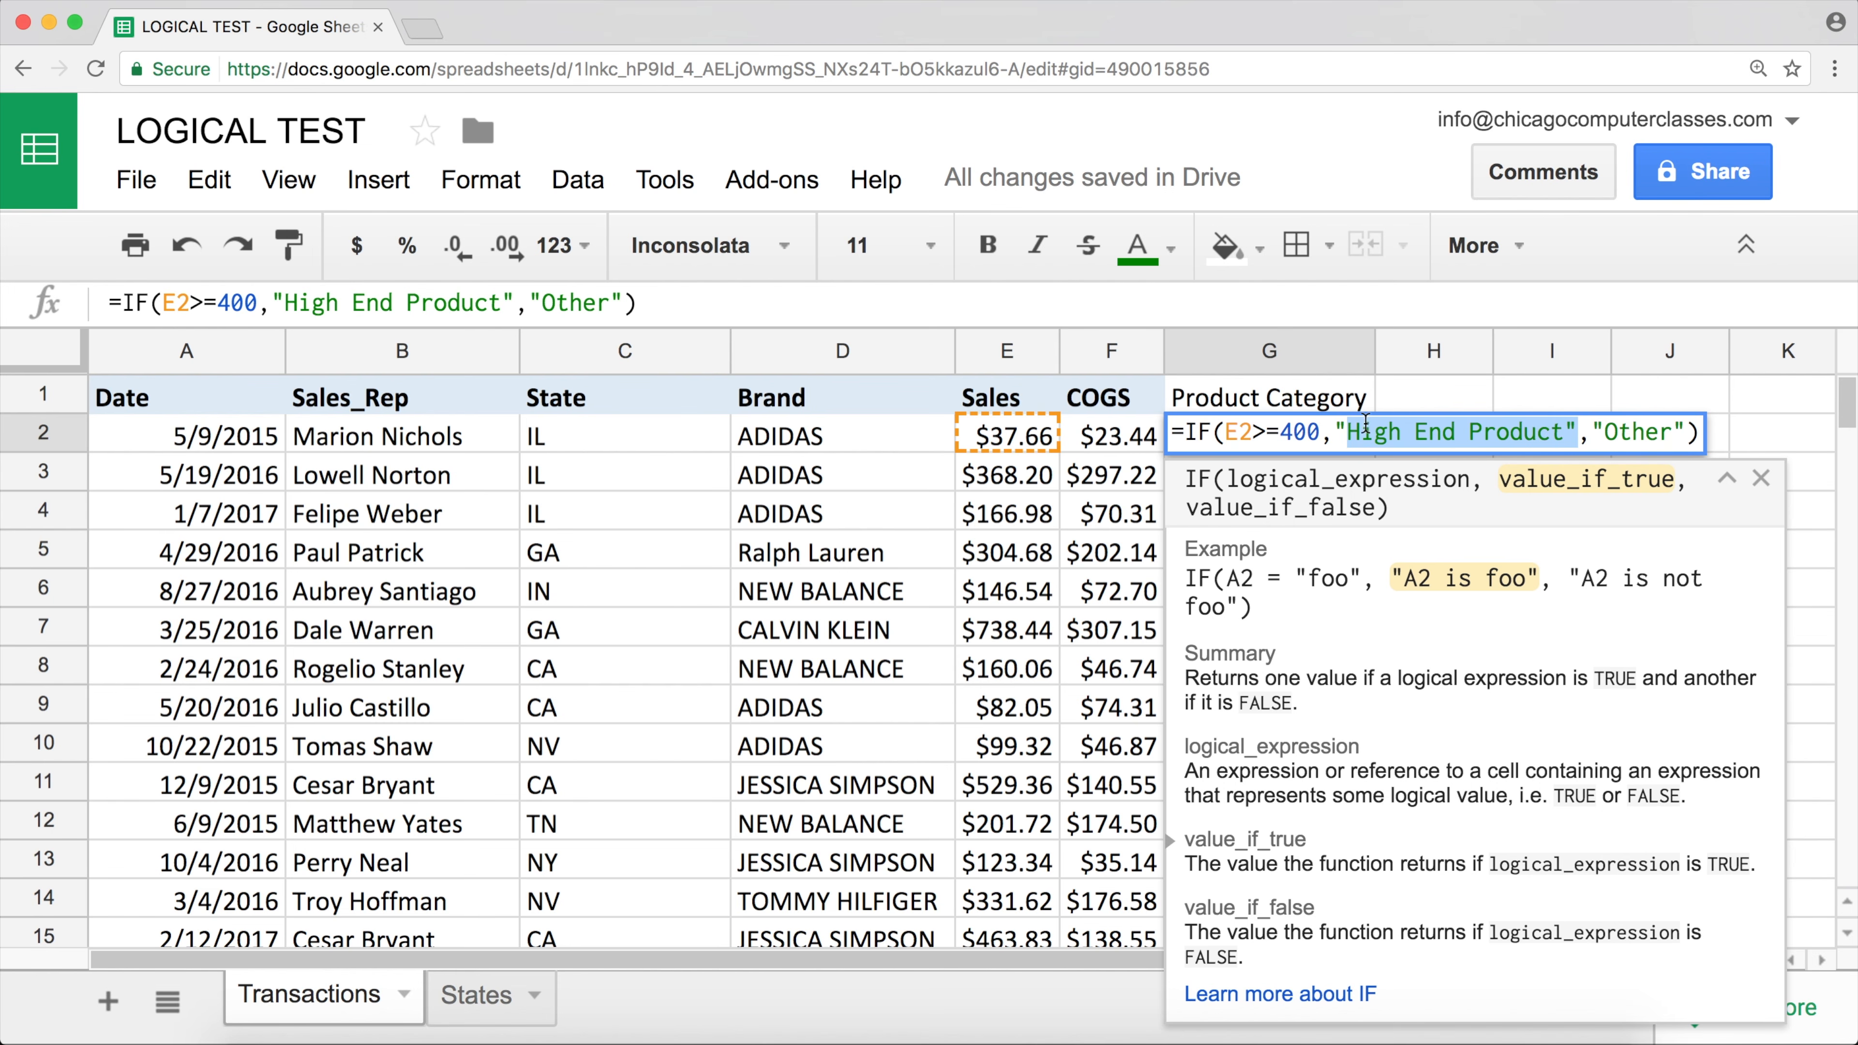
drag(1342, 433, 1582, 439)
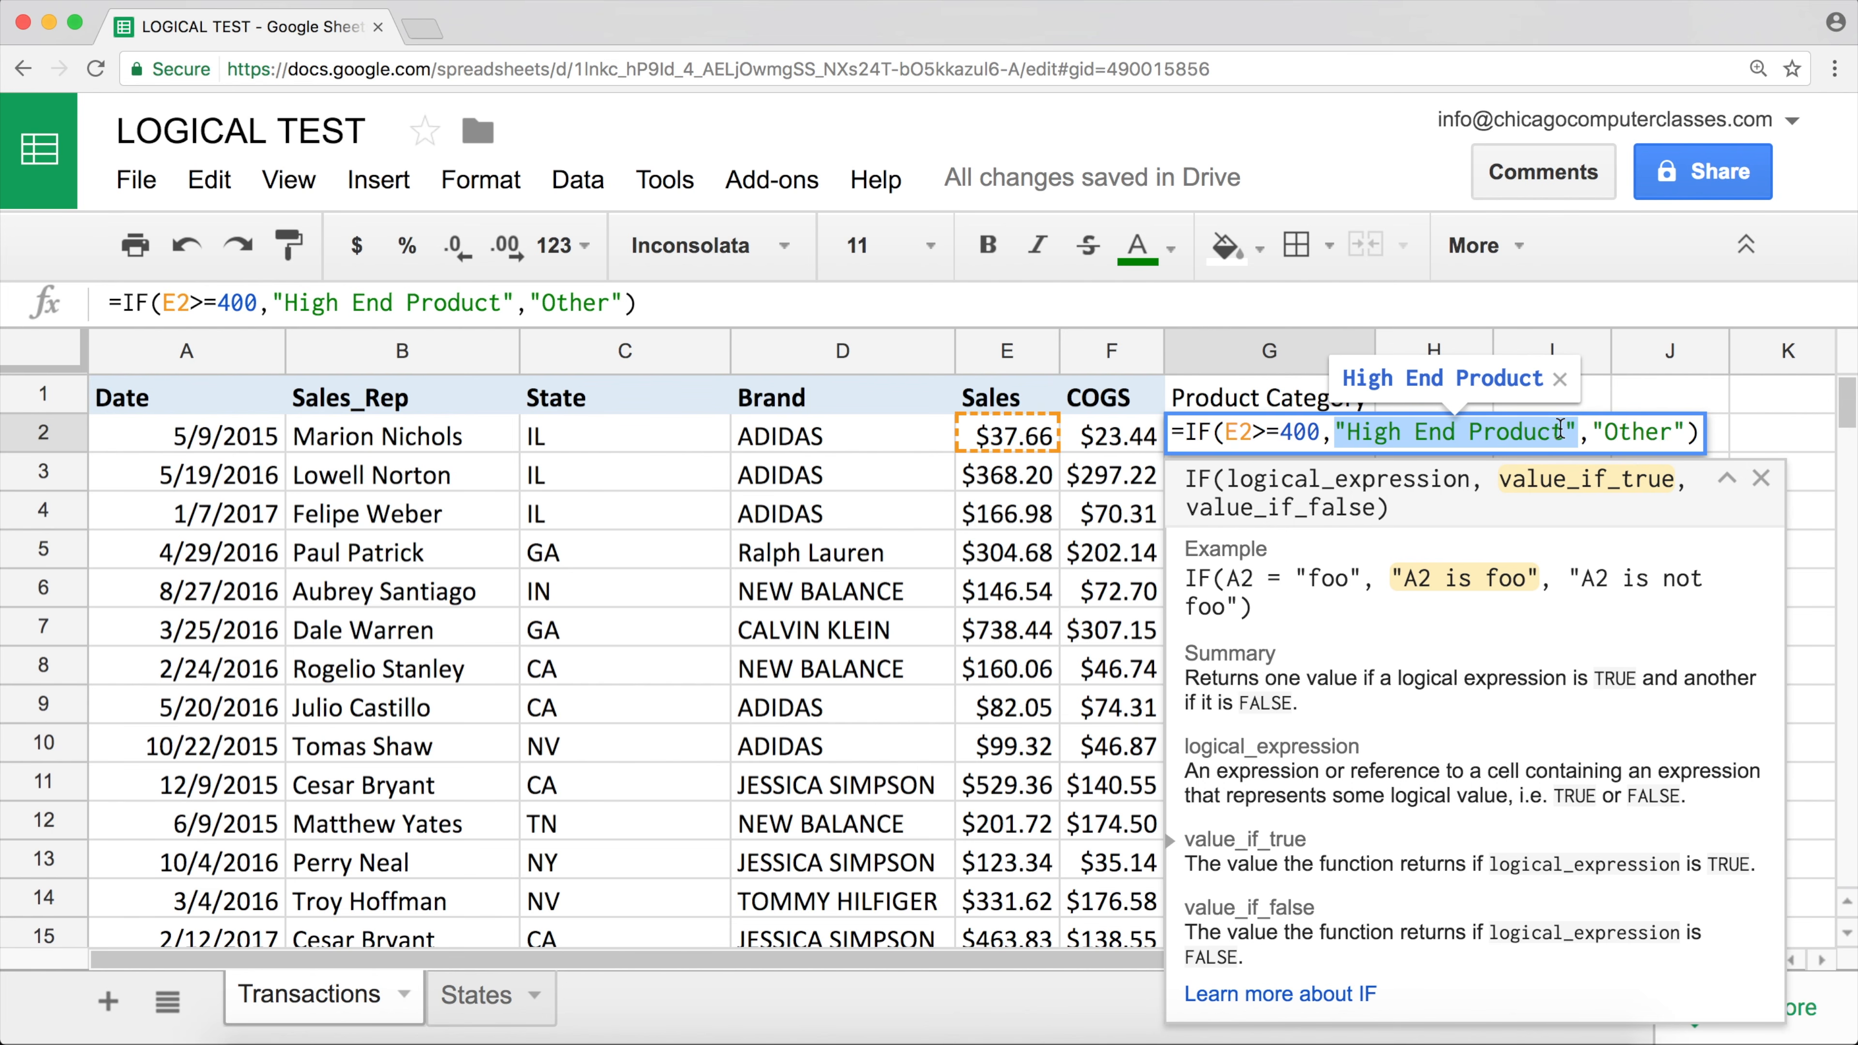
key(ctrl+Return)
double_click(1373, 453)
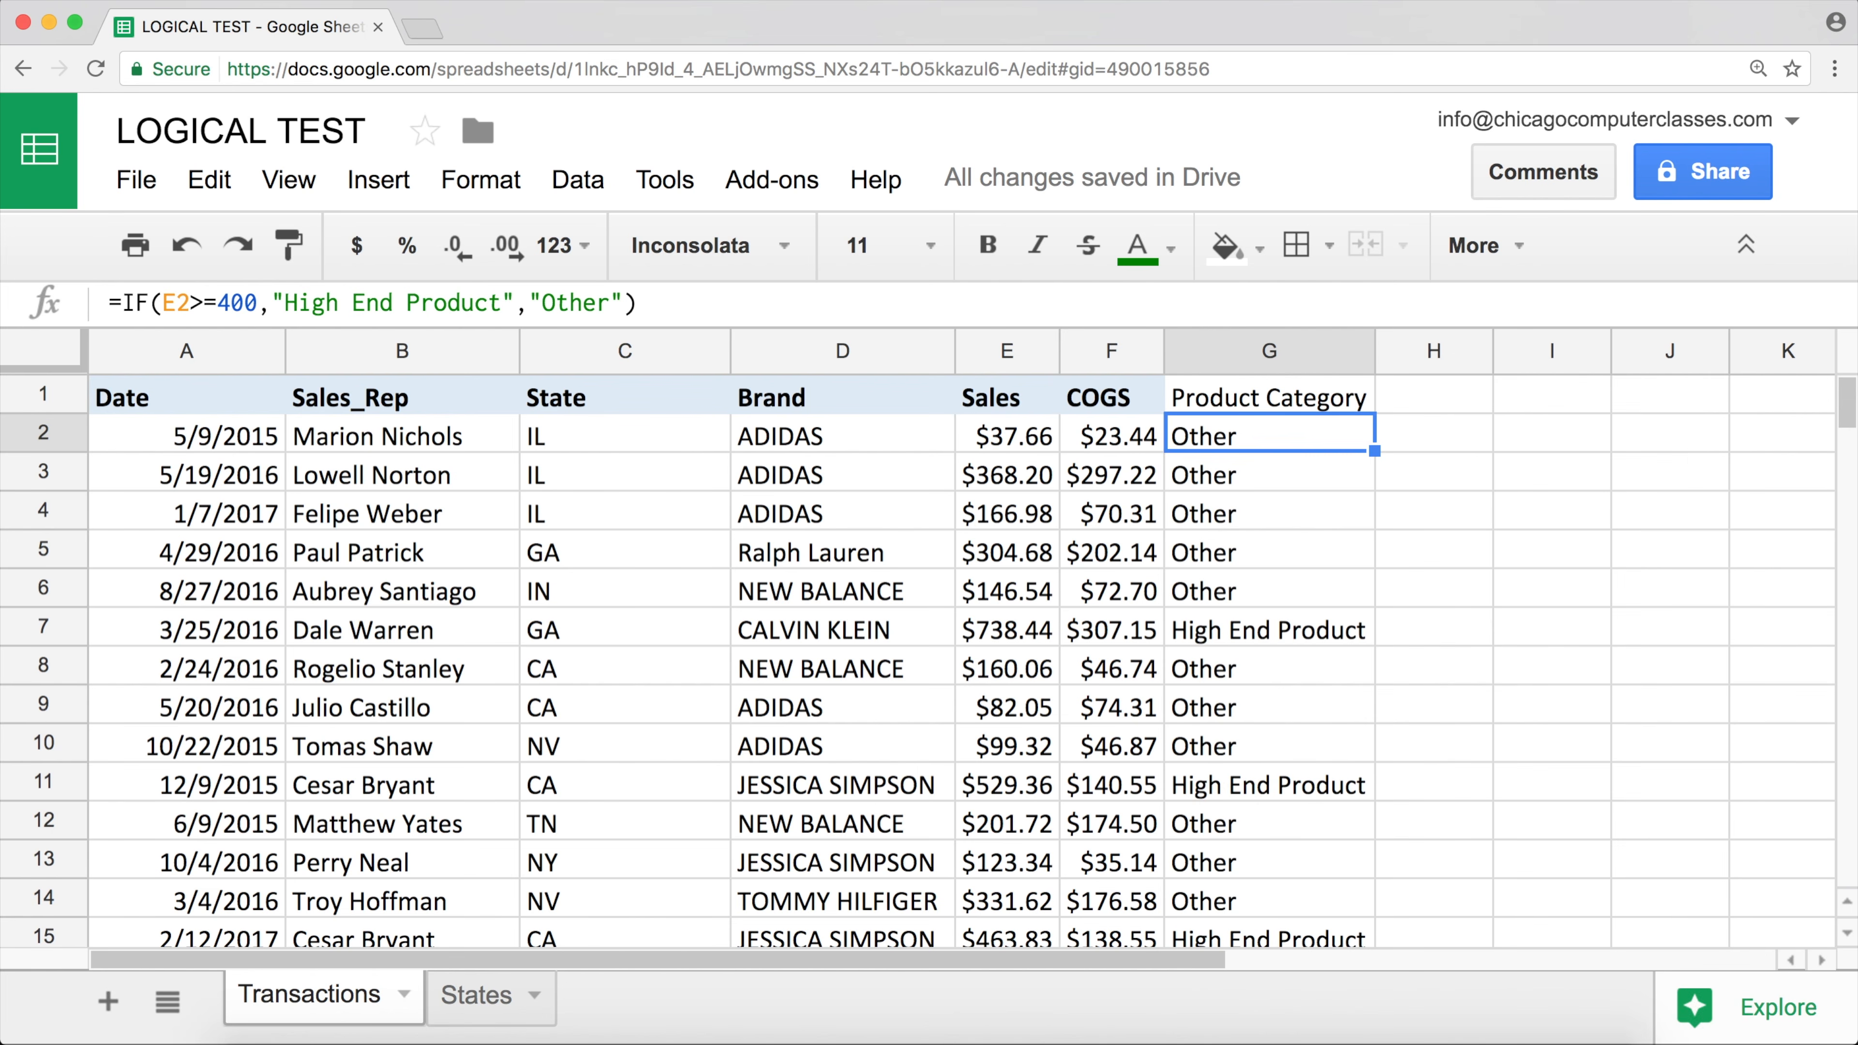
- Add the column header Profit Margin in H1
click(1434, 396)
click(1109, 433)
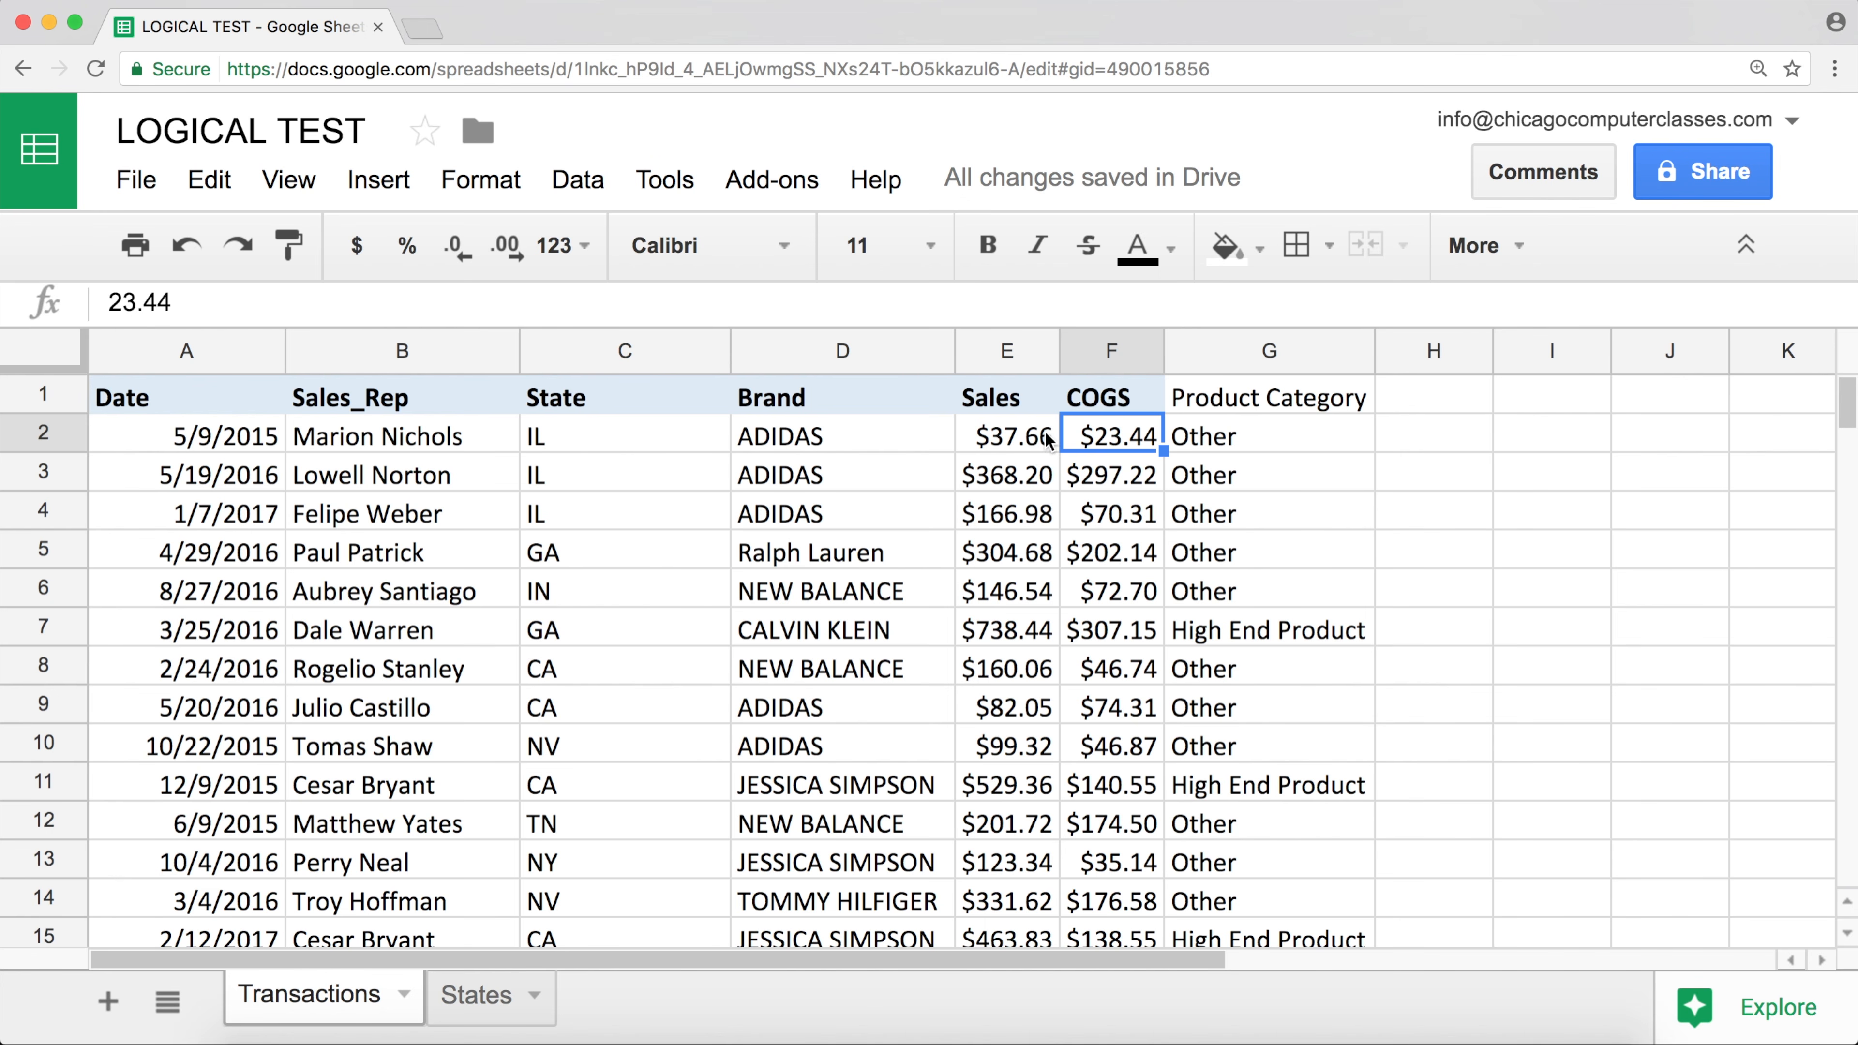
click(1383, 400)
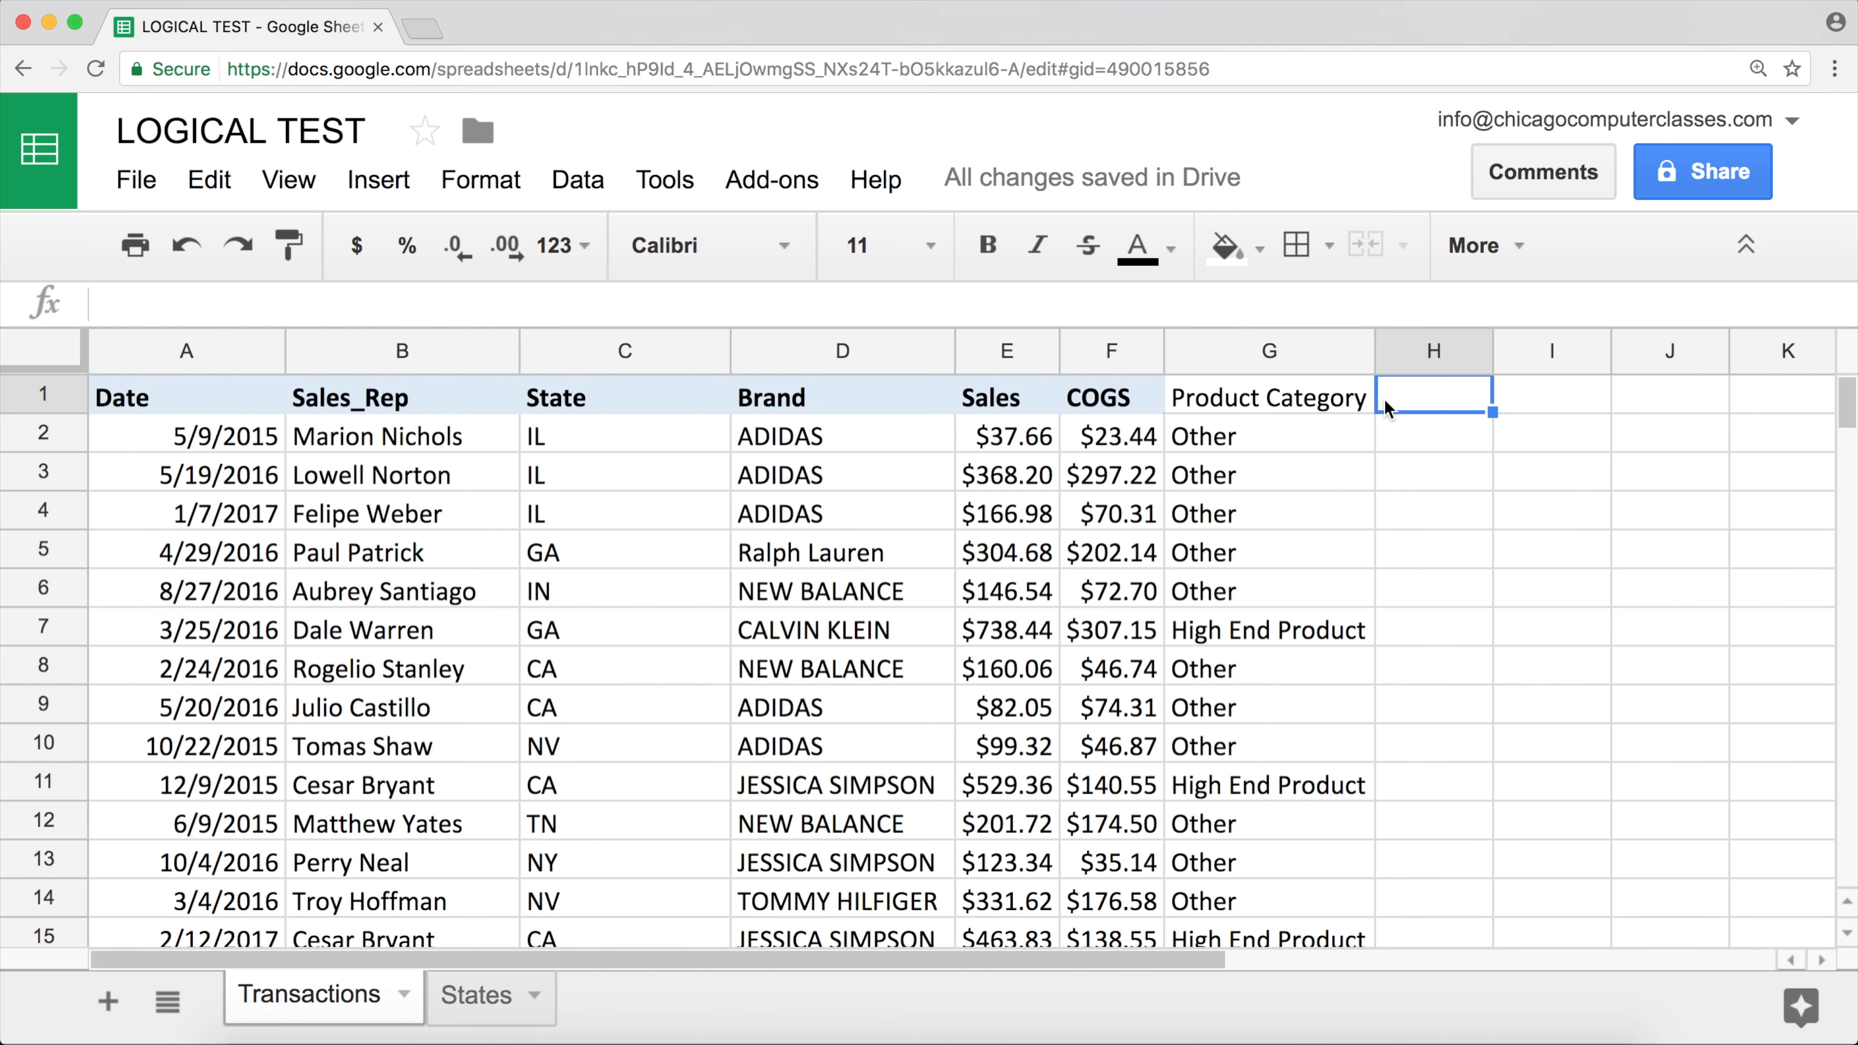
text(Profit Mar)
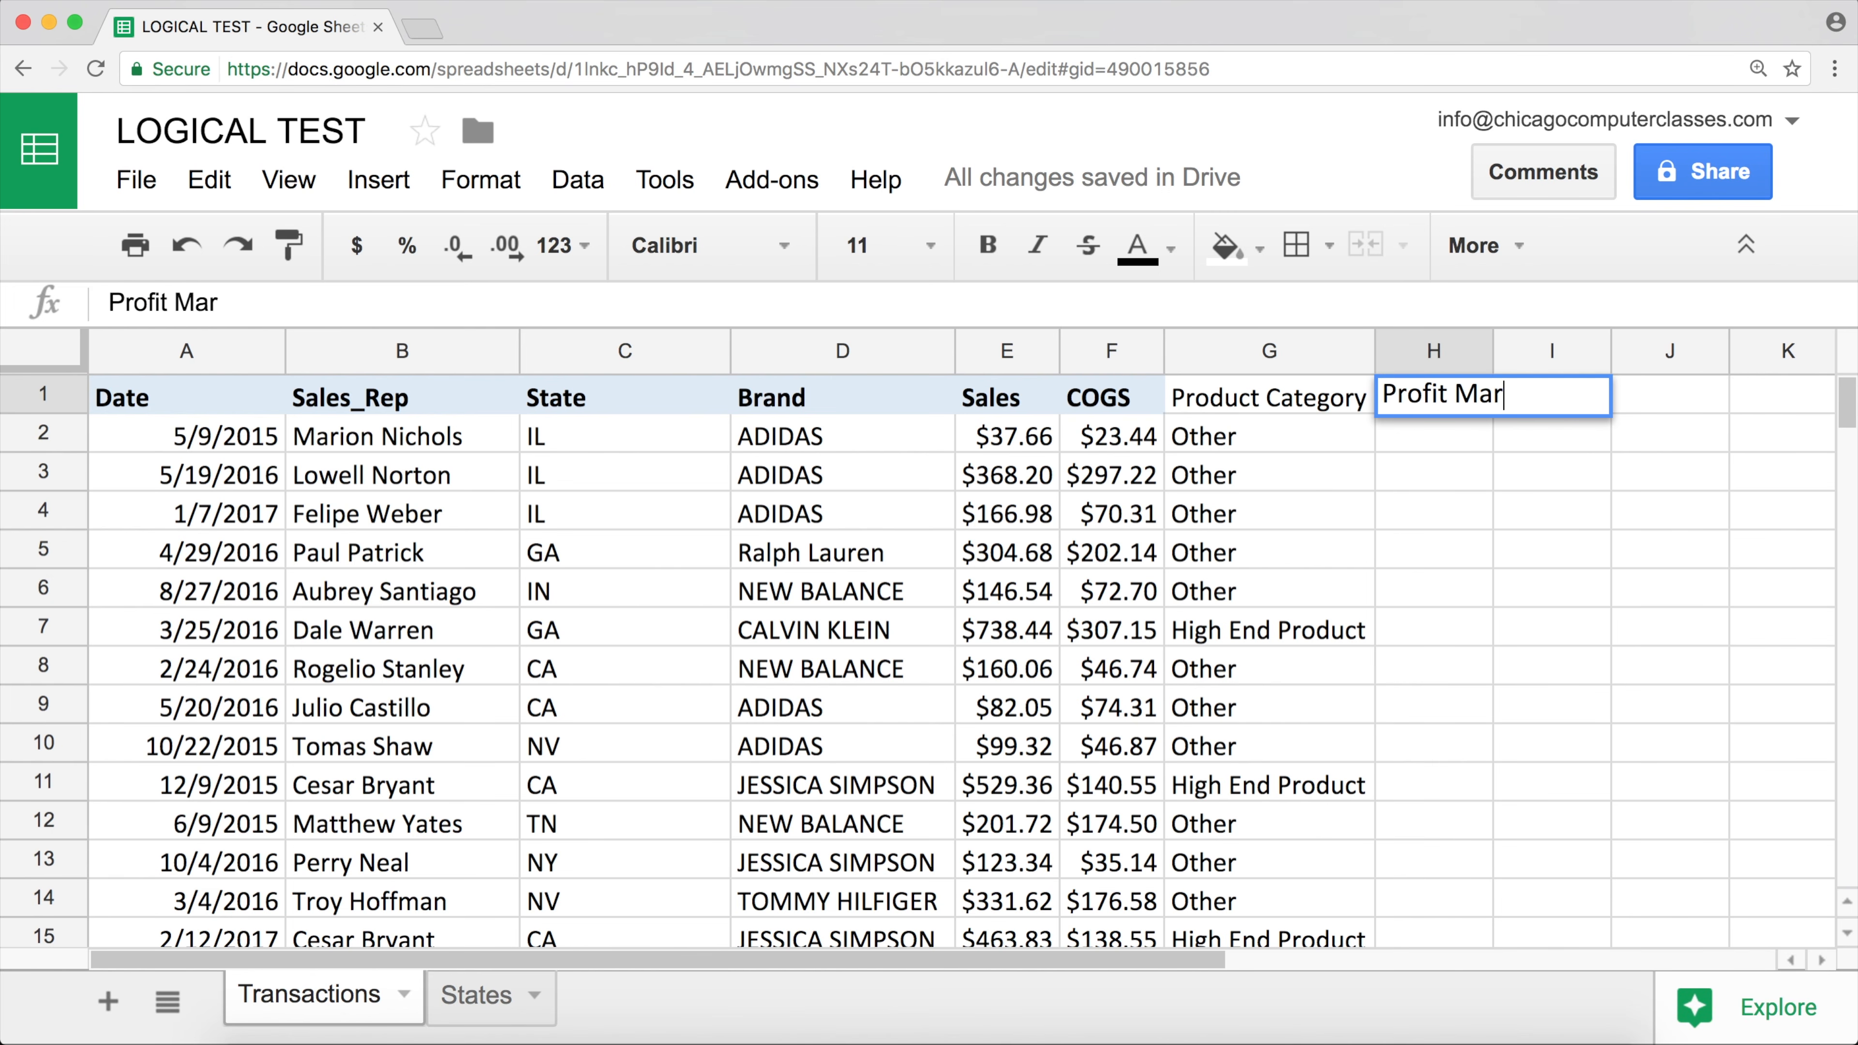
text(gin)
key(Return)
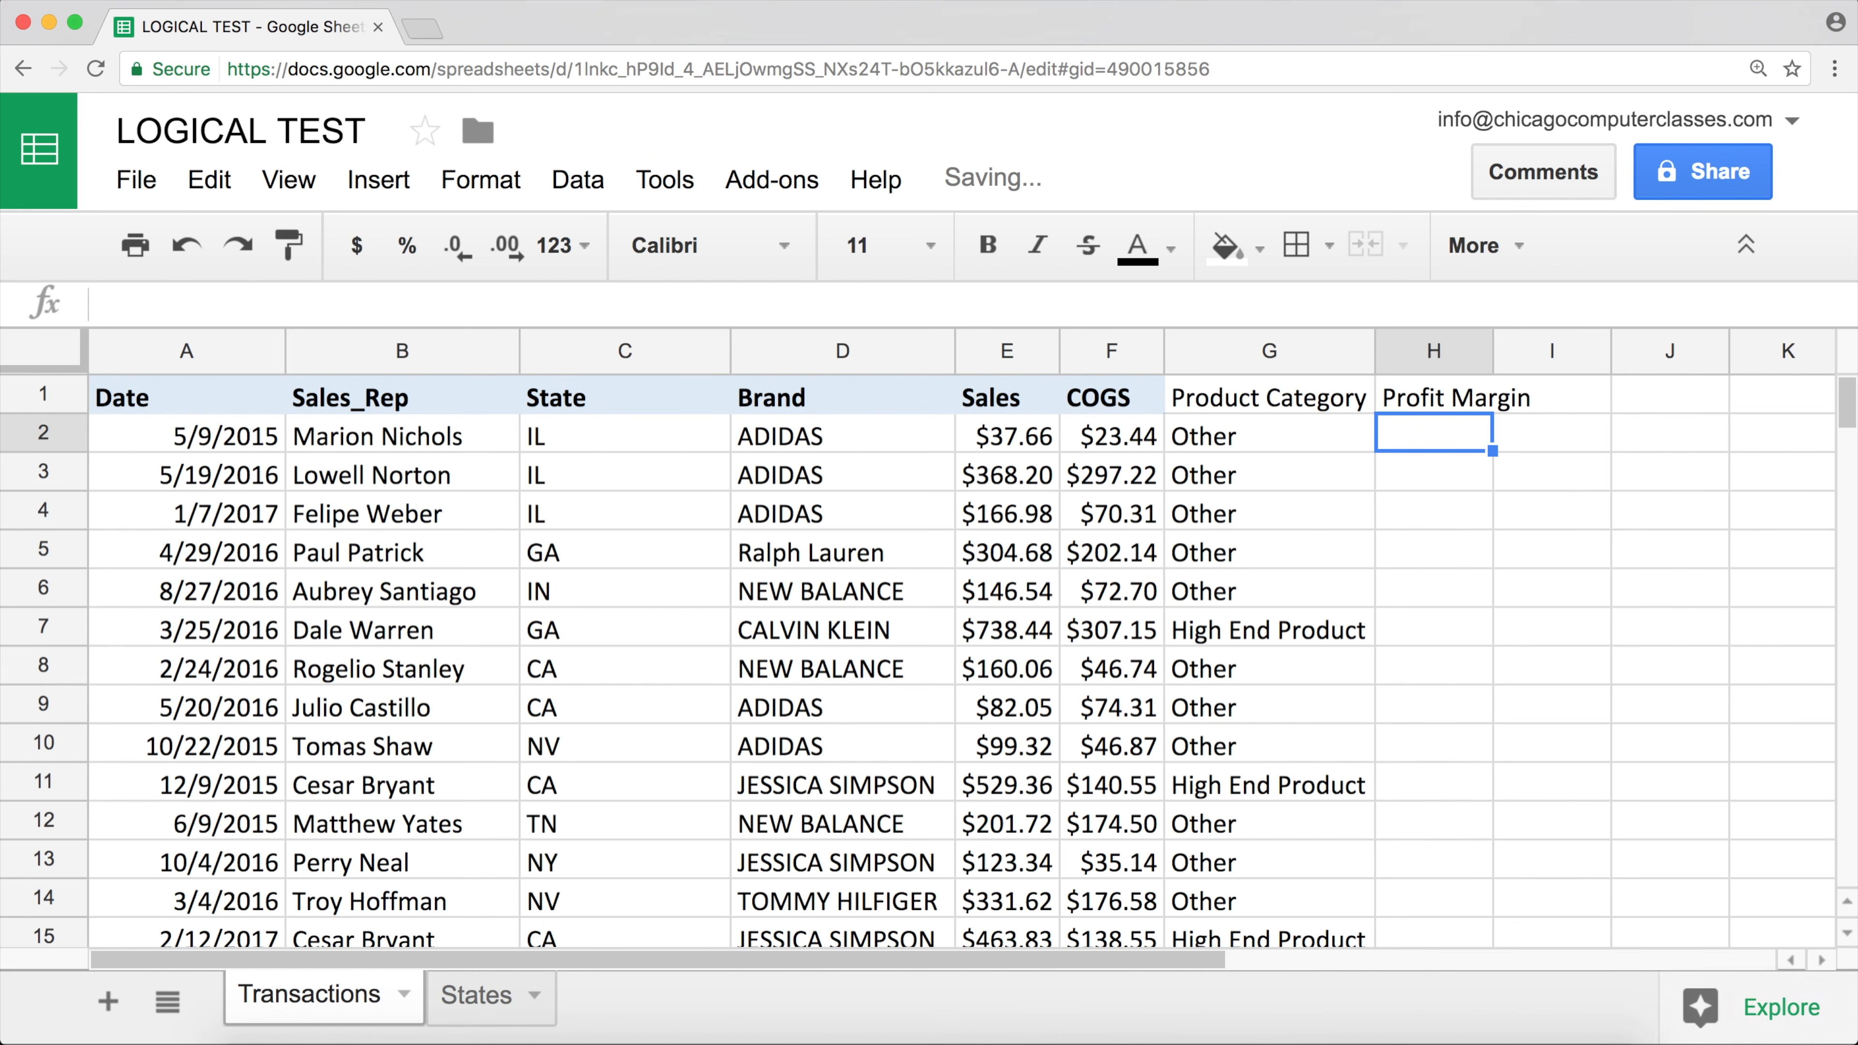
- Divide COGS by Sales in H2 with =F2/E2 and widen column H to fit its header
text(=)
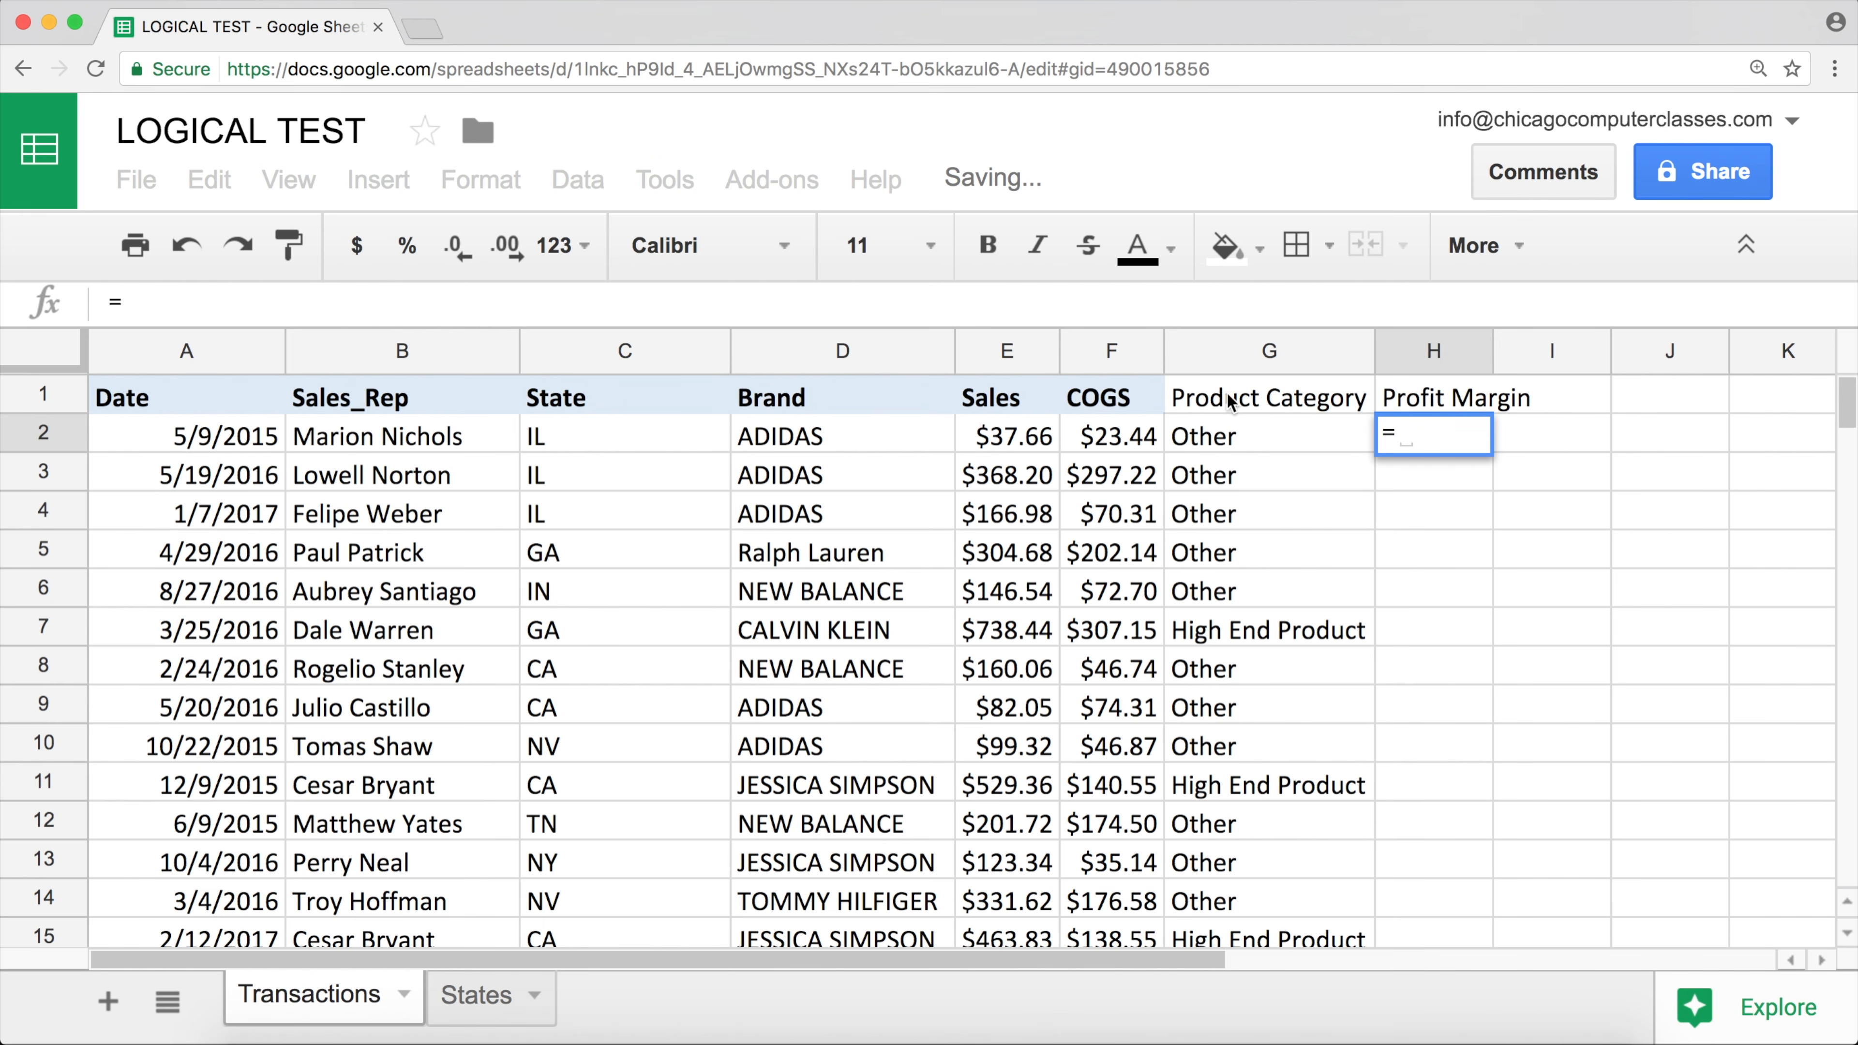
click(1103, 444)
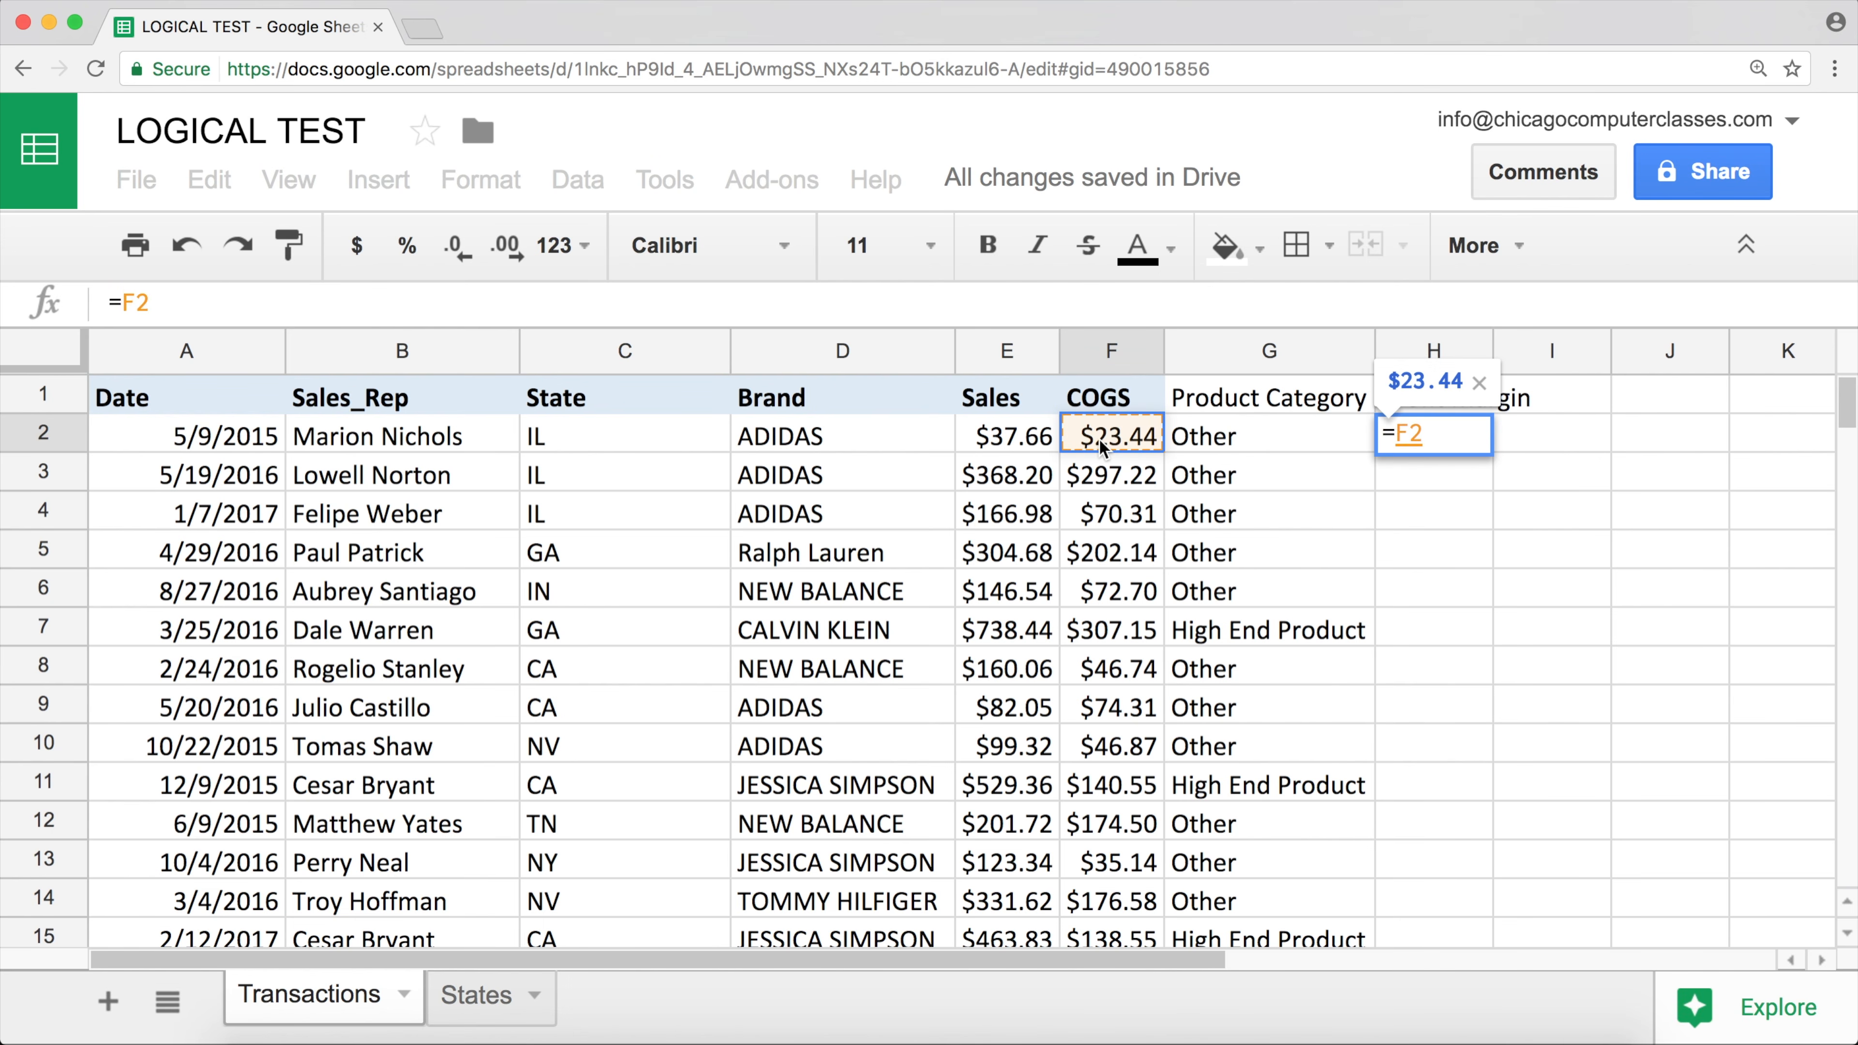
text(/)
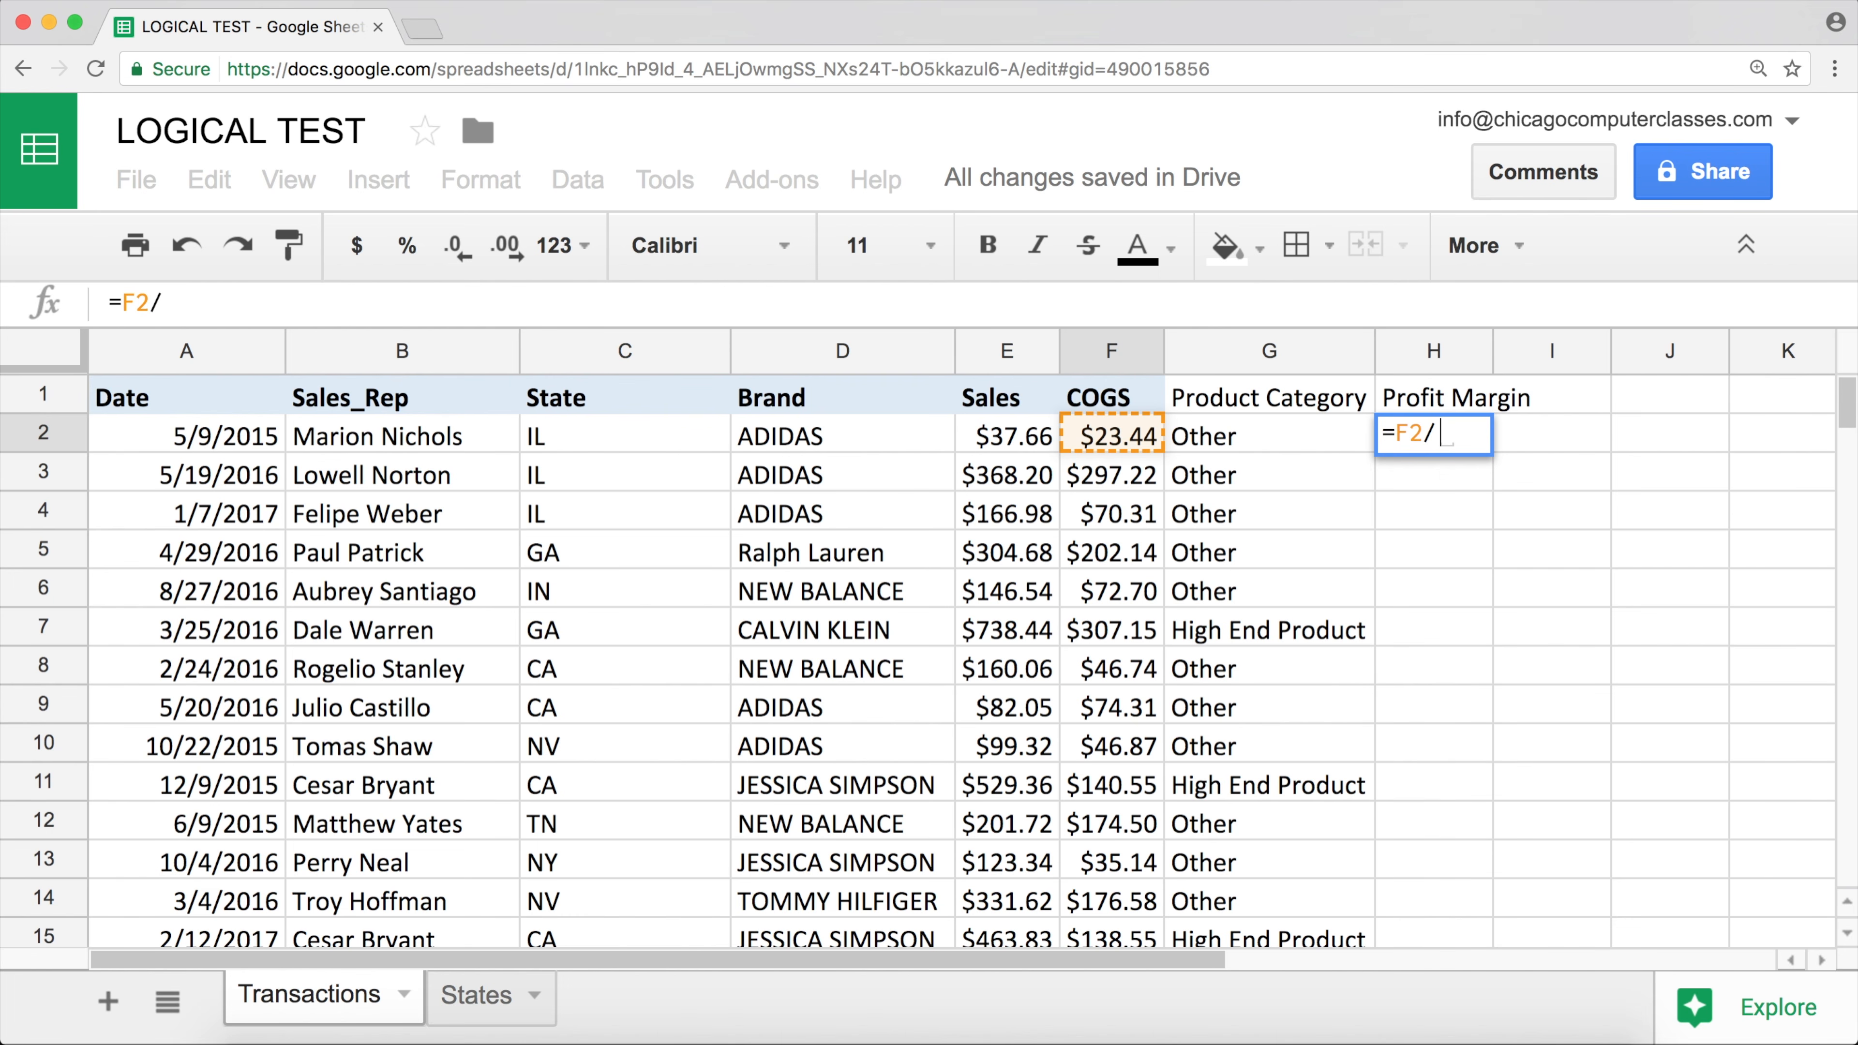
click(1034, 439)
key(Return)
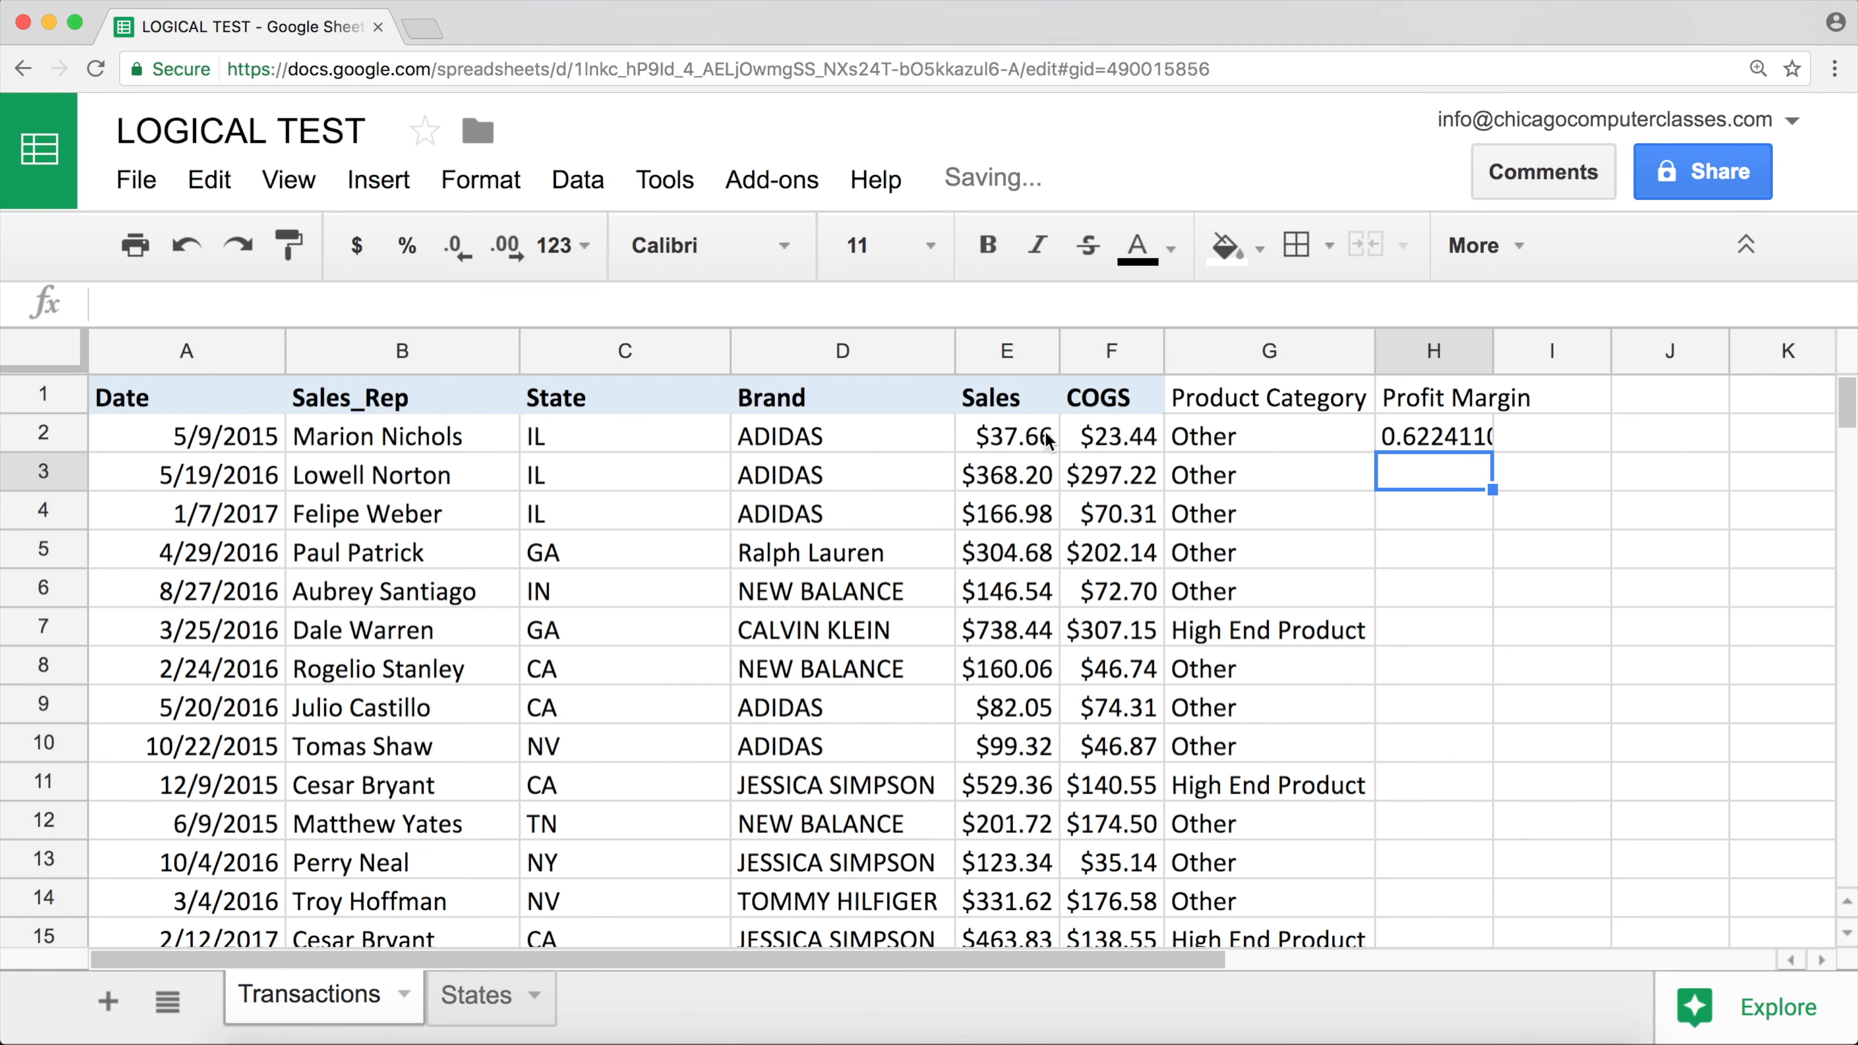
drag(1492, 353, 1549, 350)
drag(1551, 350, 1554, 350)
- Change the Profit Margin formula in H2 to =1-F2/E2
double_click(1507, 443)
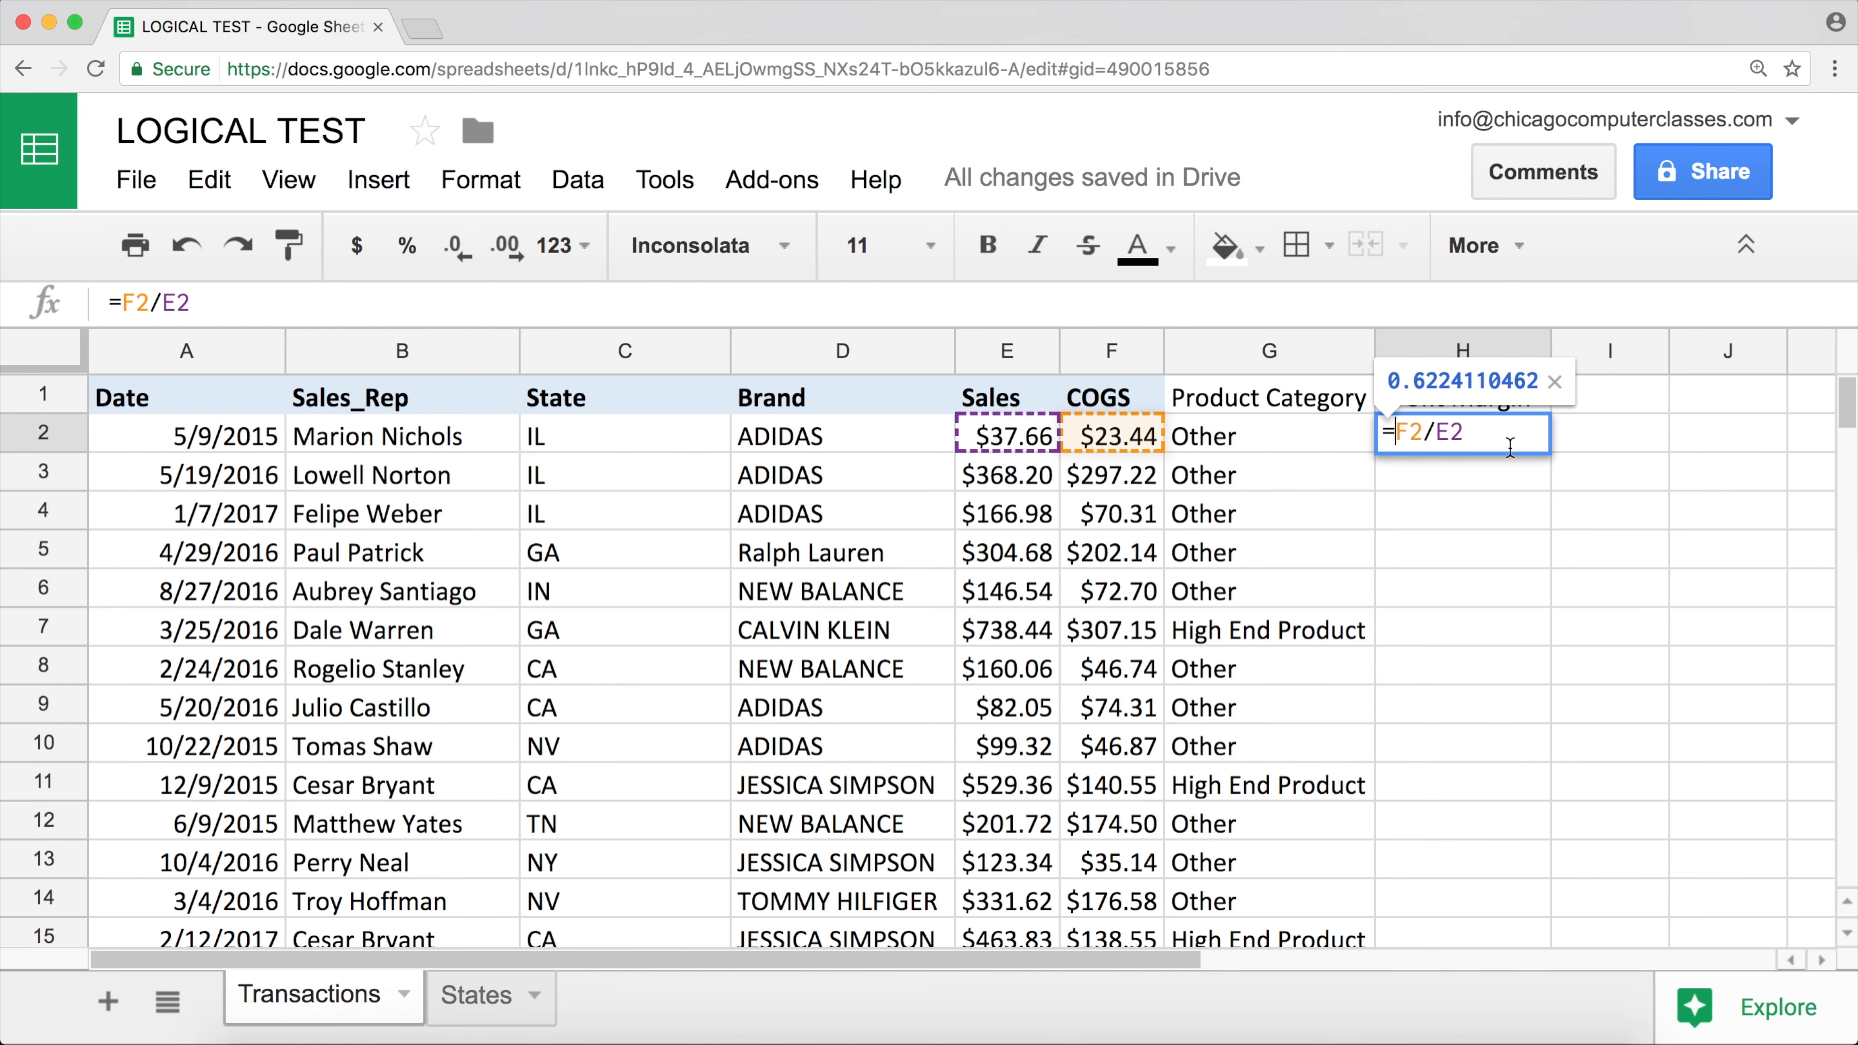
key(Left)
key(Left)
key(Left)
key(Left)
key(Left)
text(1-)
key(Return)
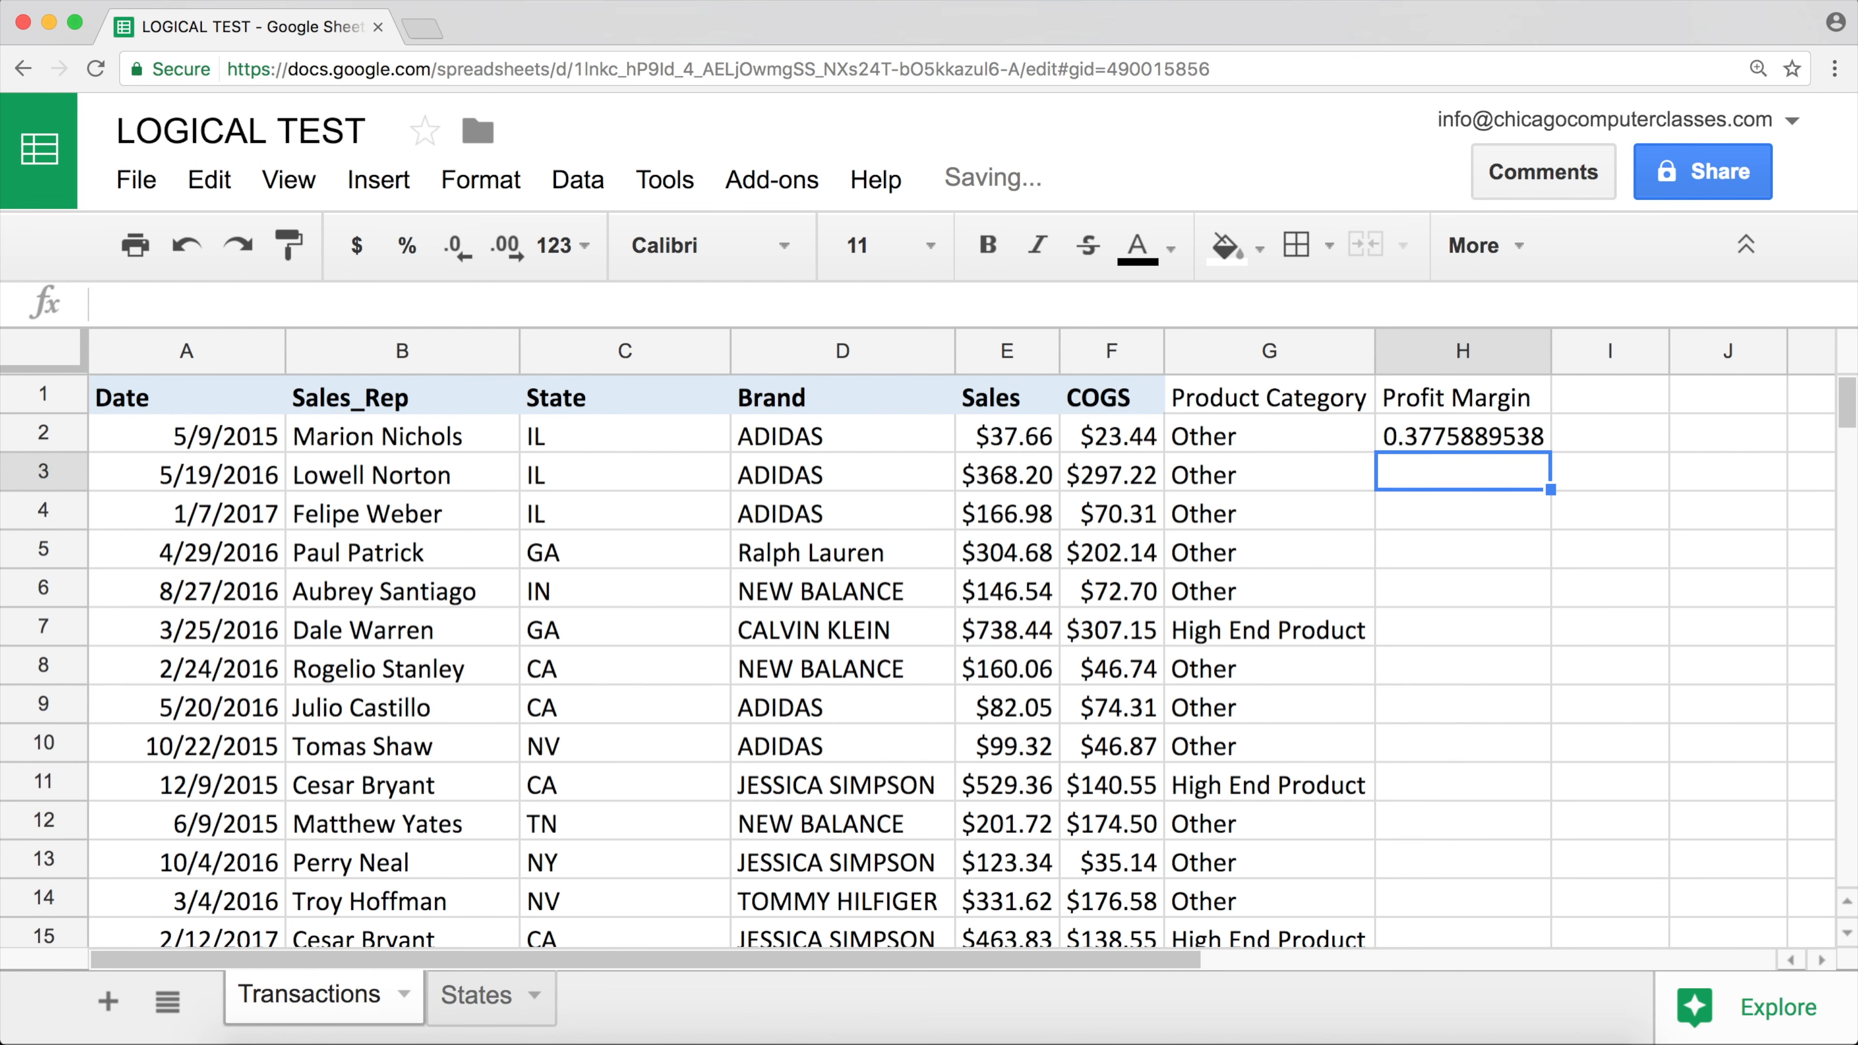
- Fill the Profit Margin formula from H2 down the column and format column H as Percent
click(1507, 435)
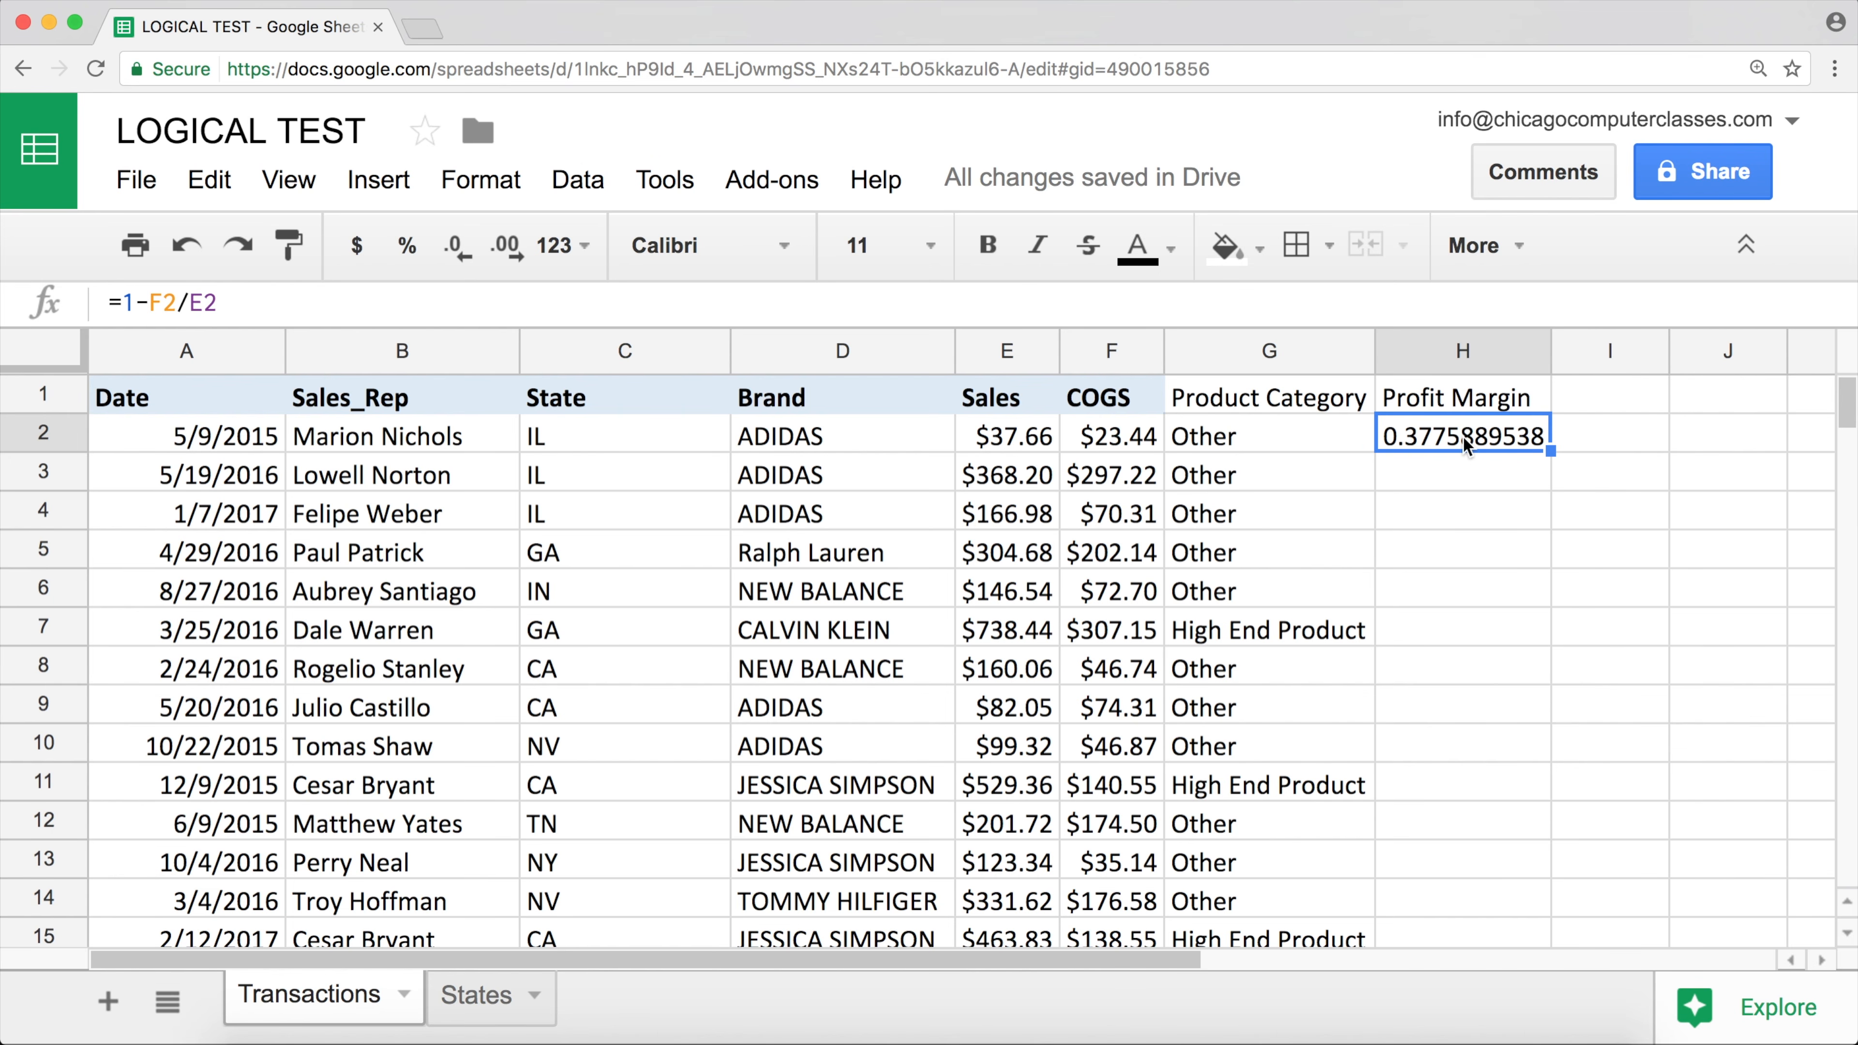
double_click(1550, 452)
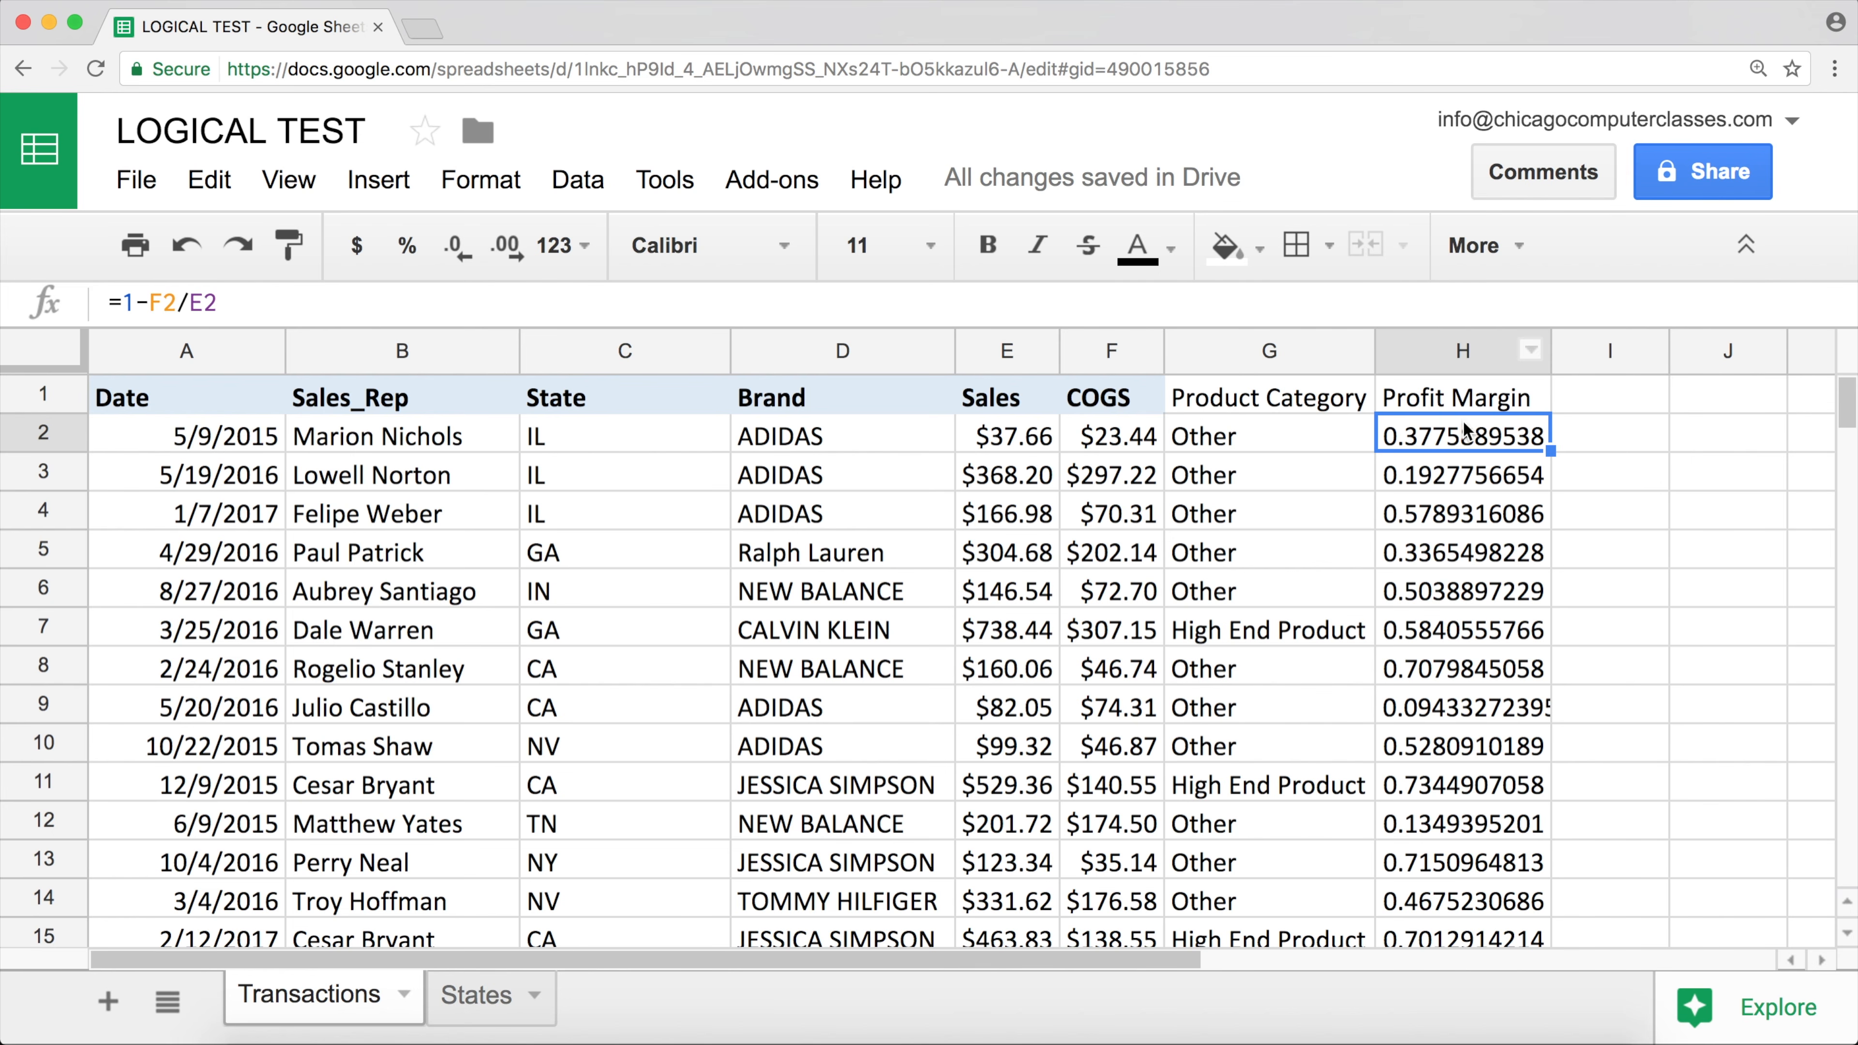
click(1463, 352)
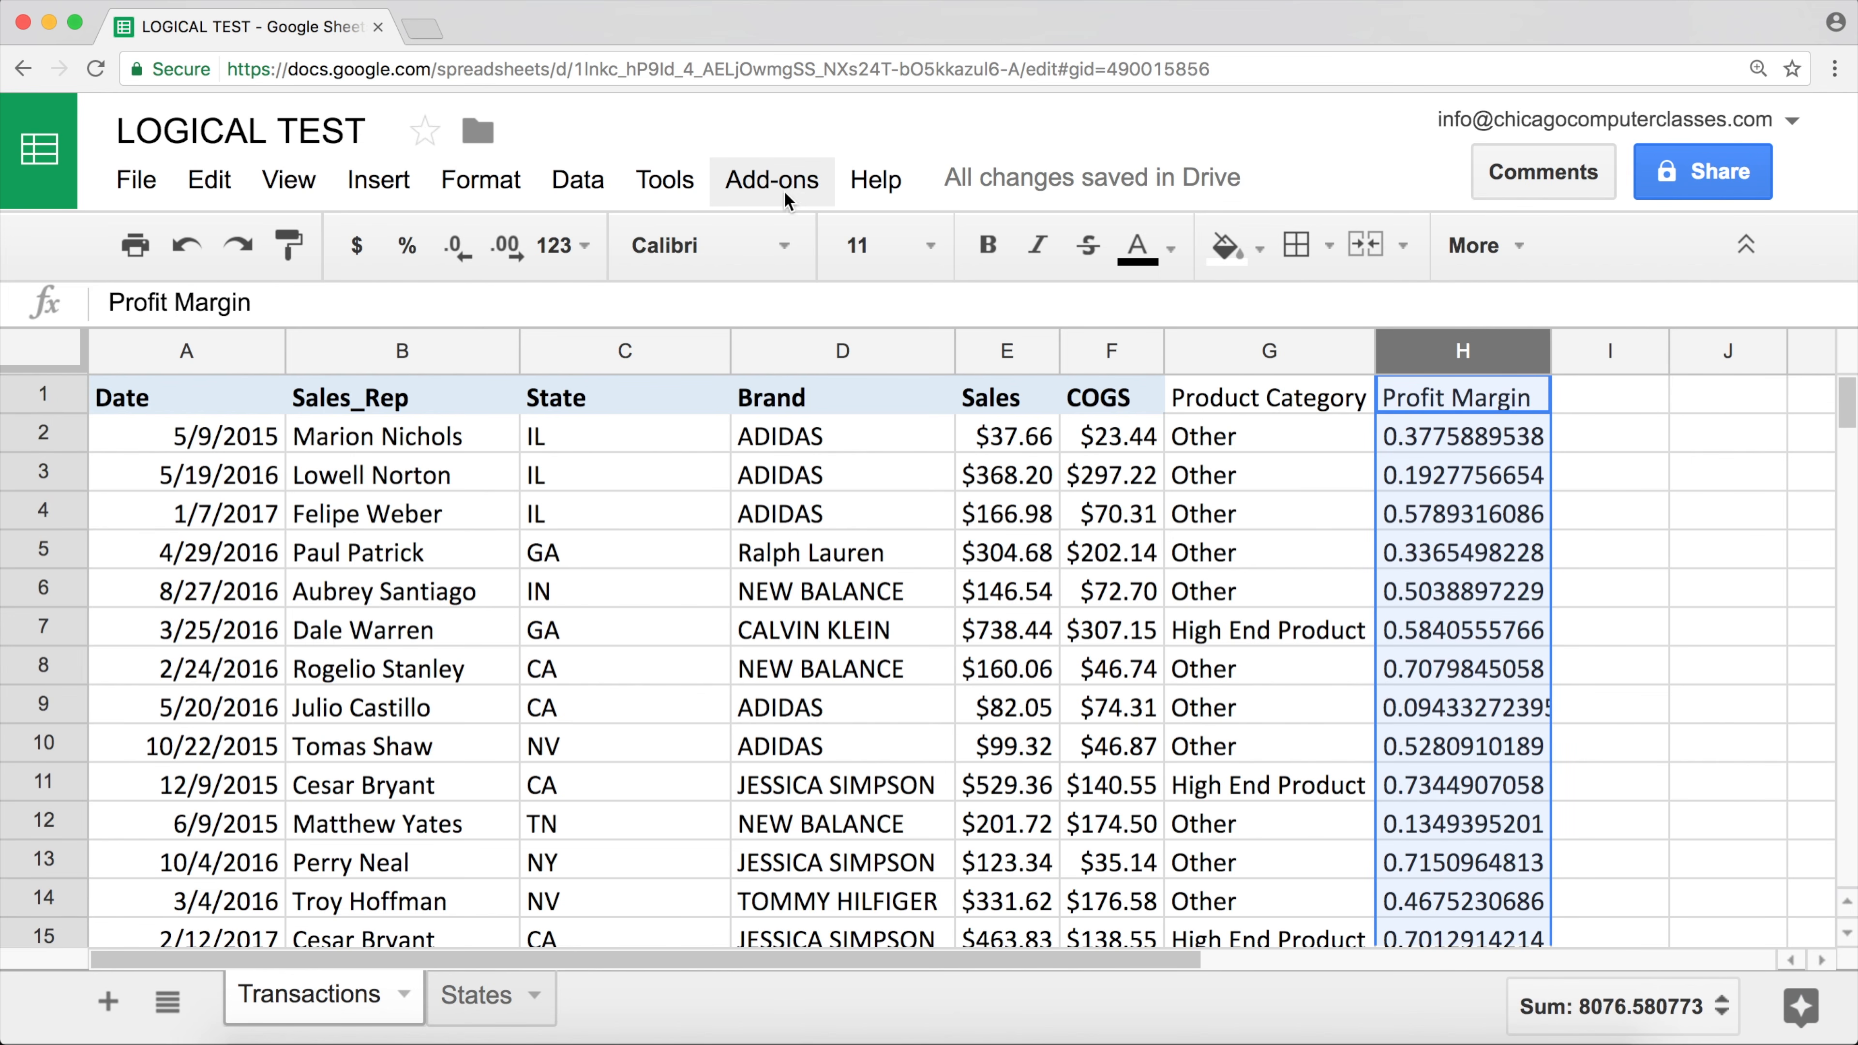
click(575, 265)
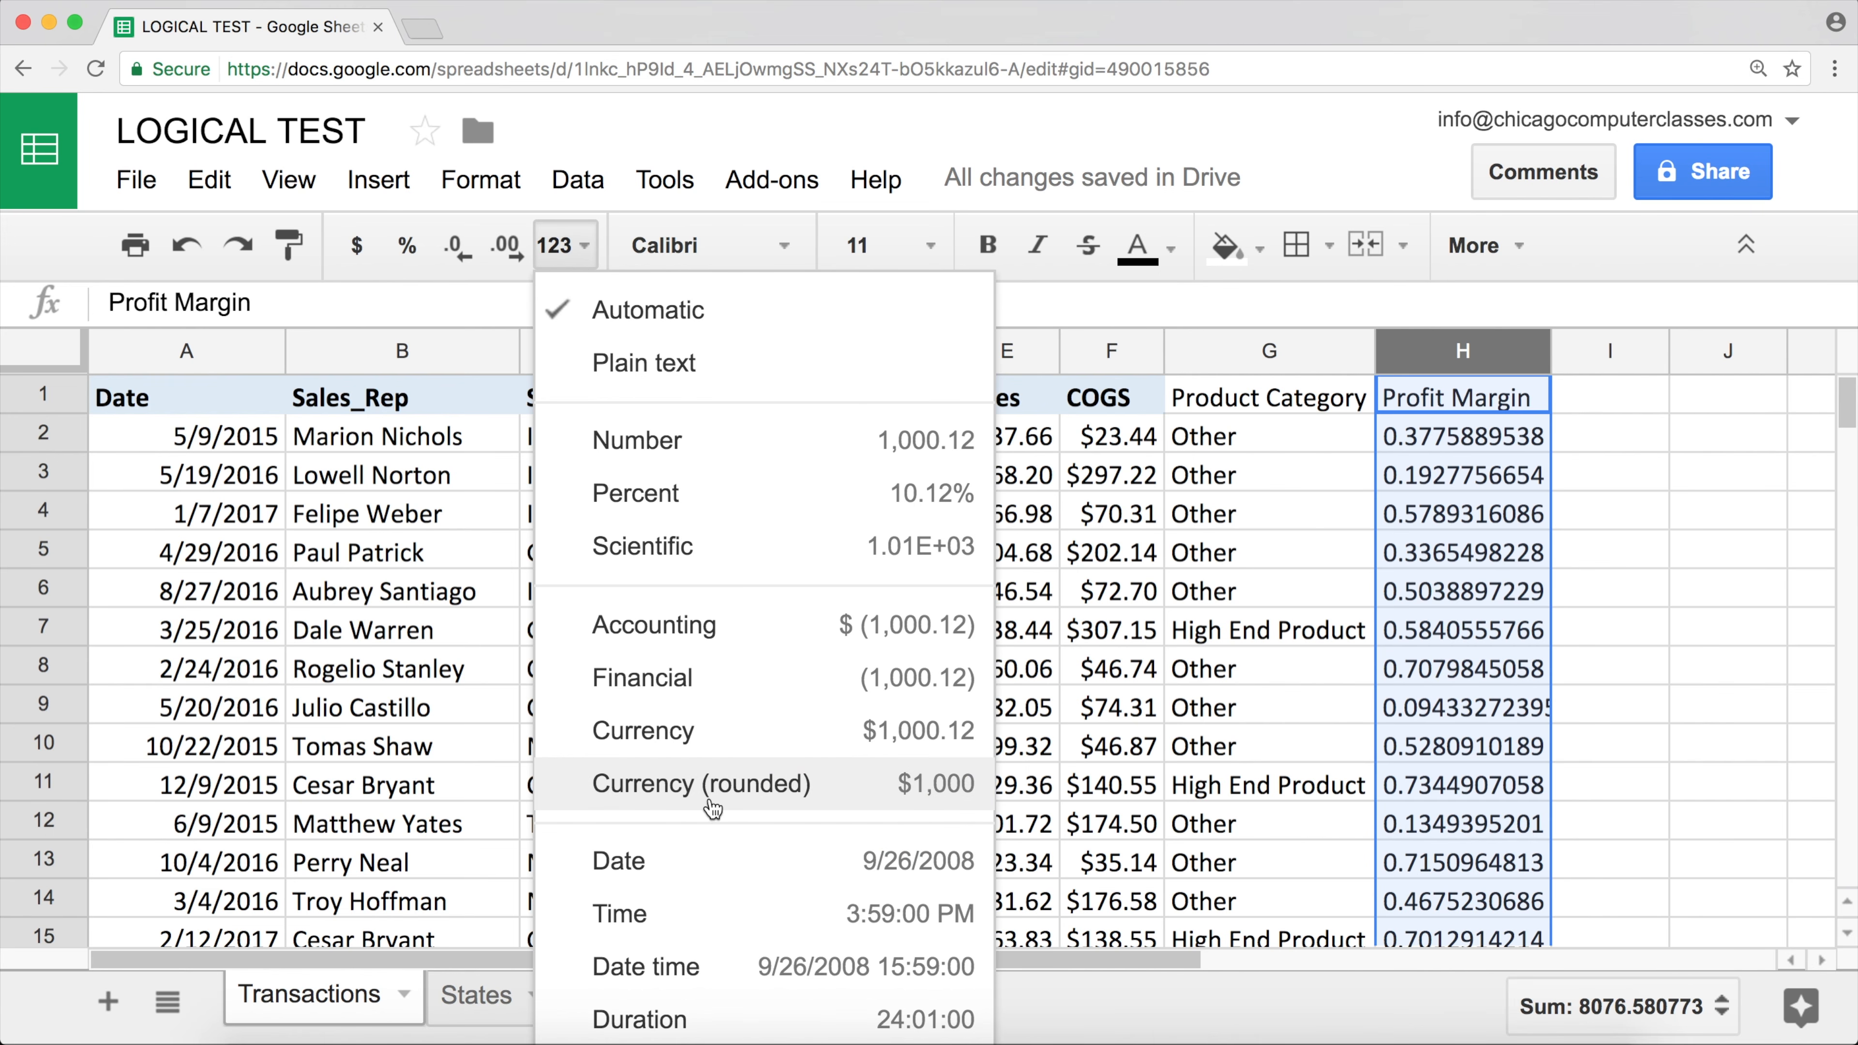
click(711, 498)
click(1536, 477)
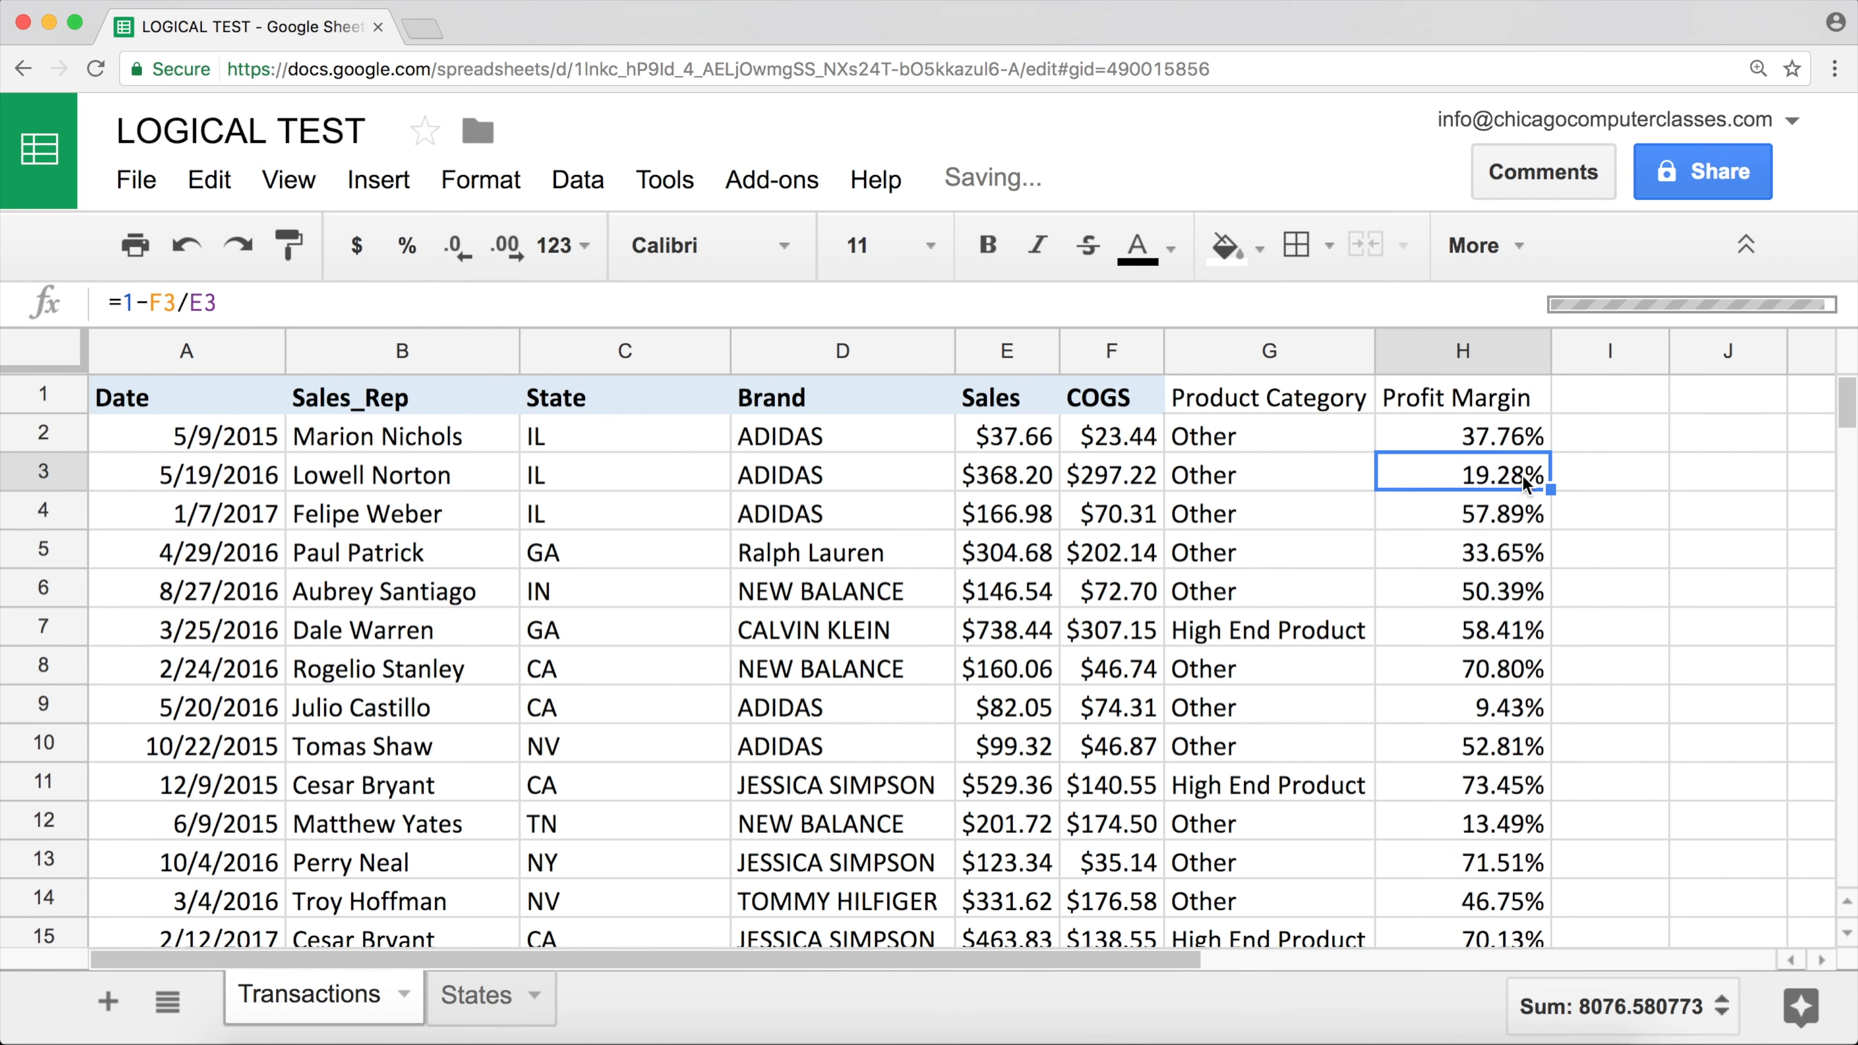
- Examine the Profit Margin values down column H and compare COGS with Sales in row 31
scroll(1529, 703, down, 1)
scroll(1514, 659, up, 1)
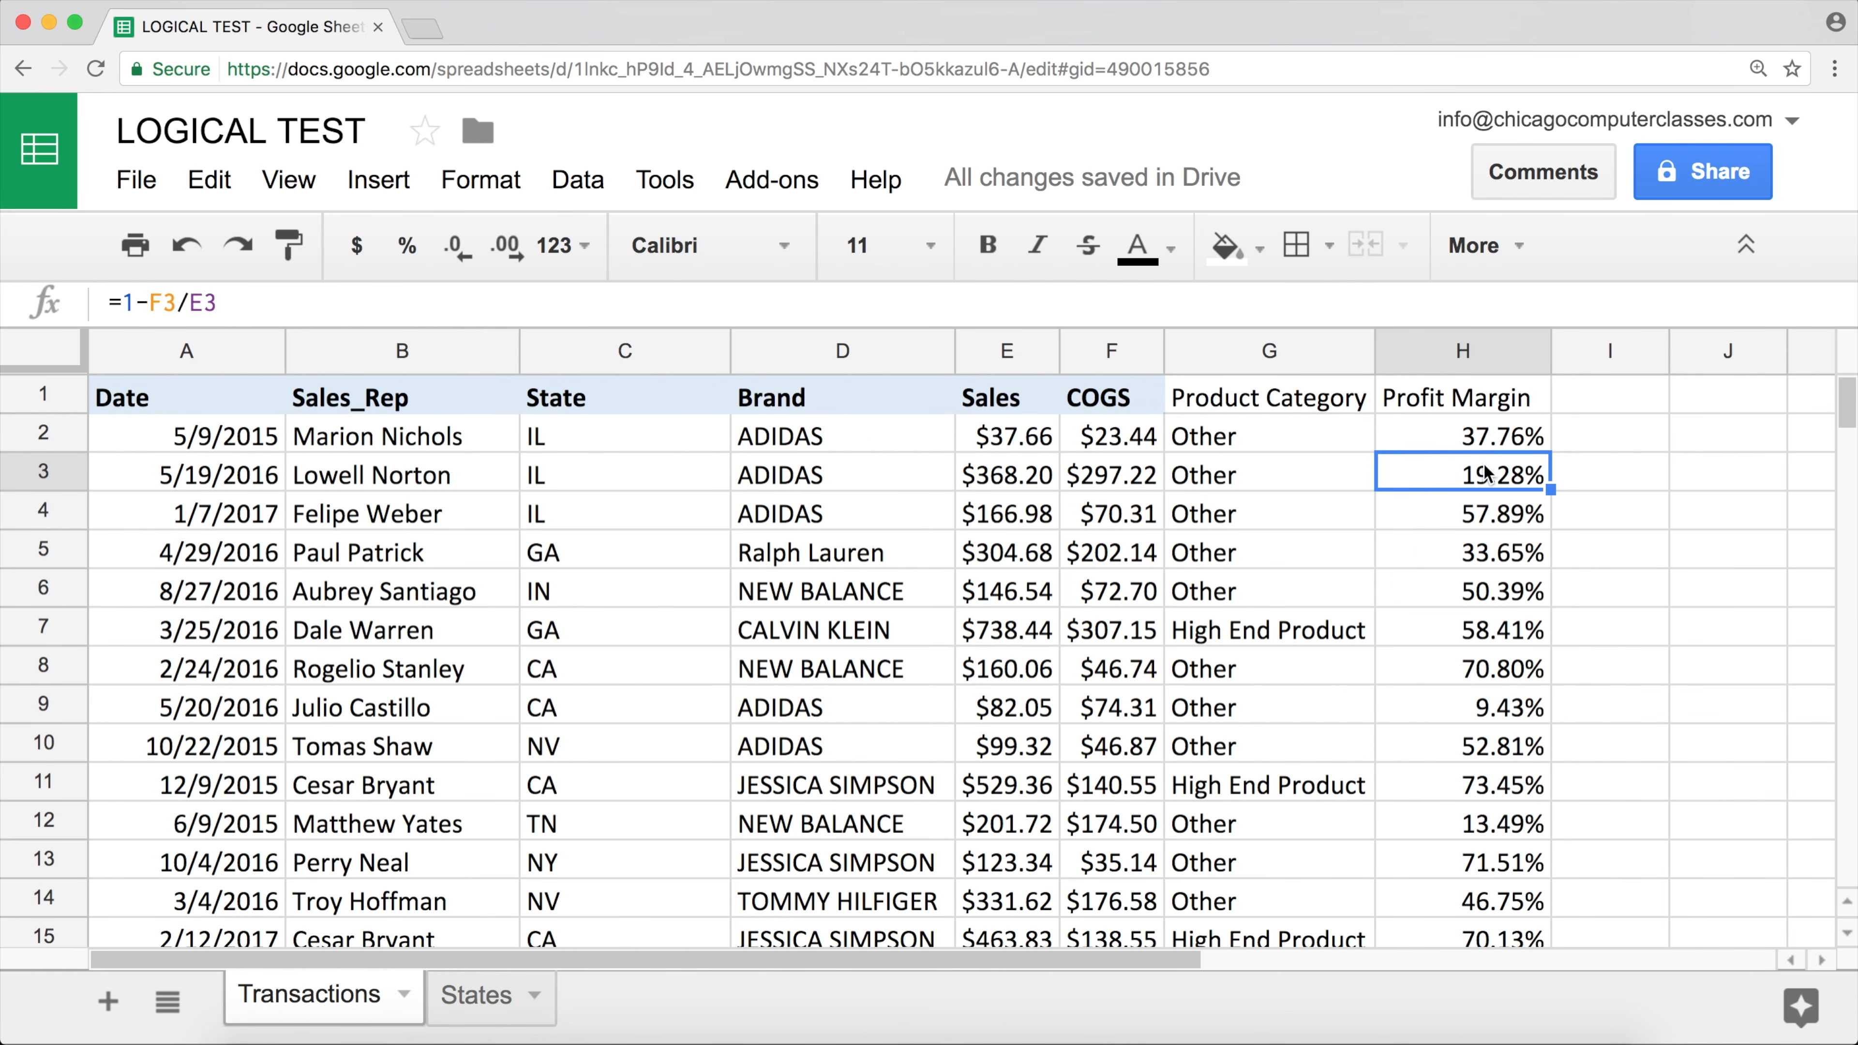
click(1518, 439)
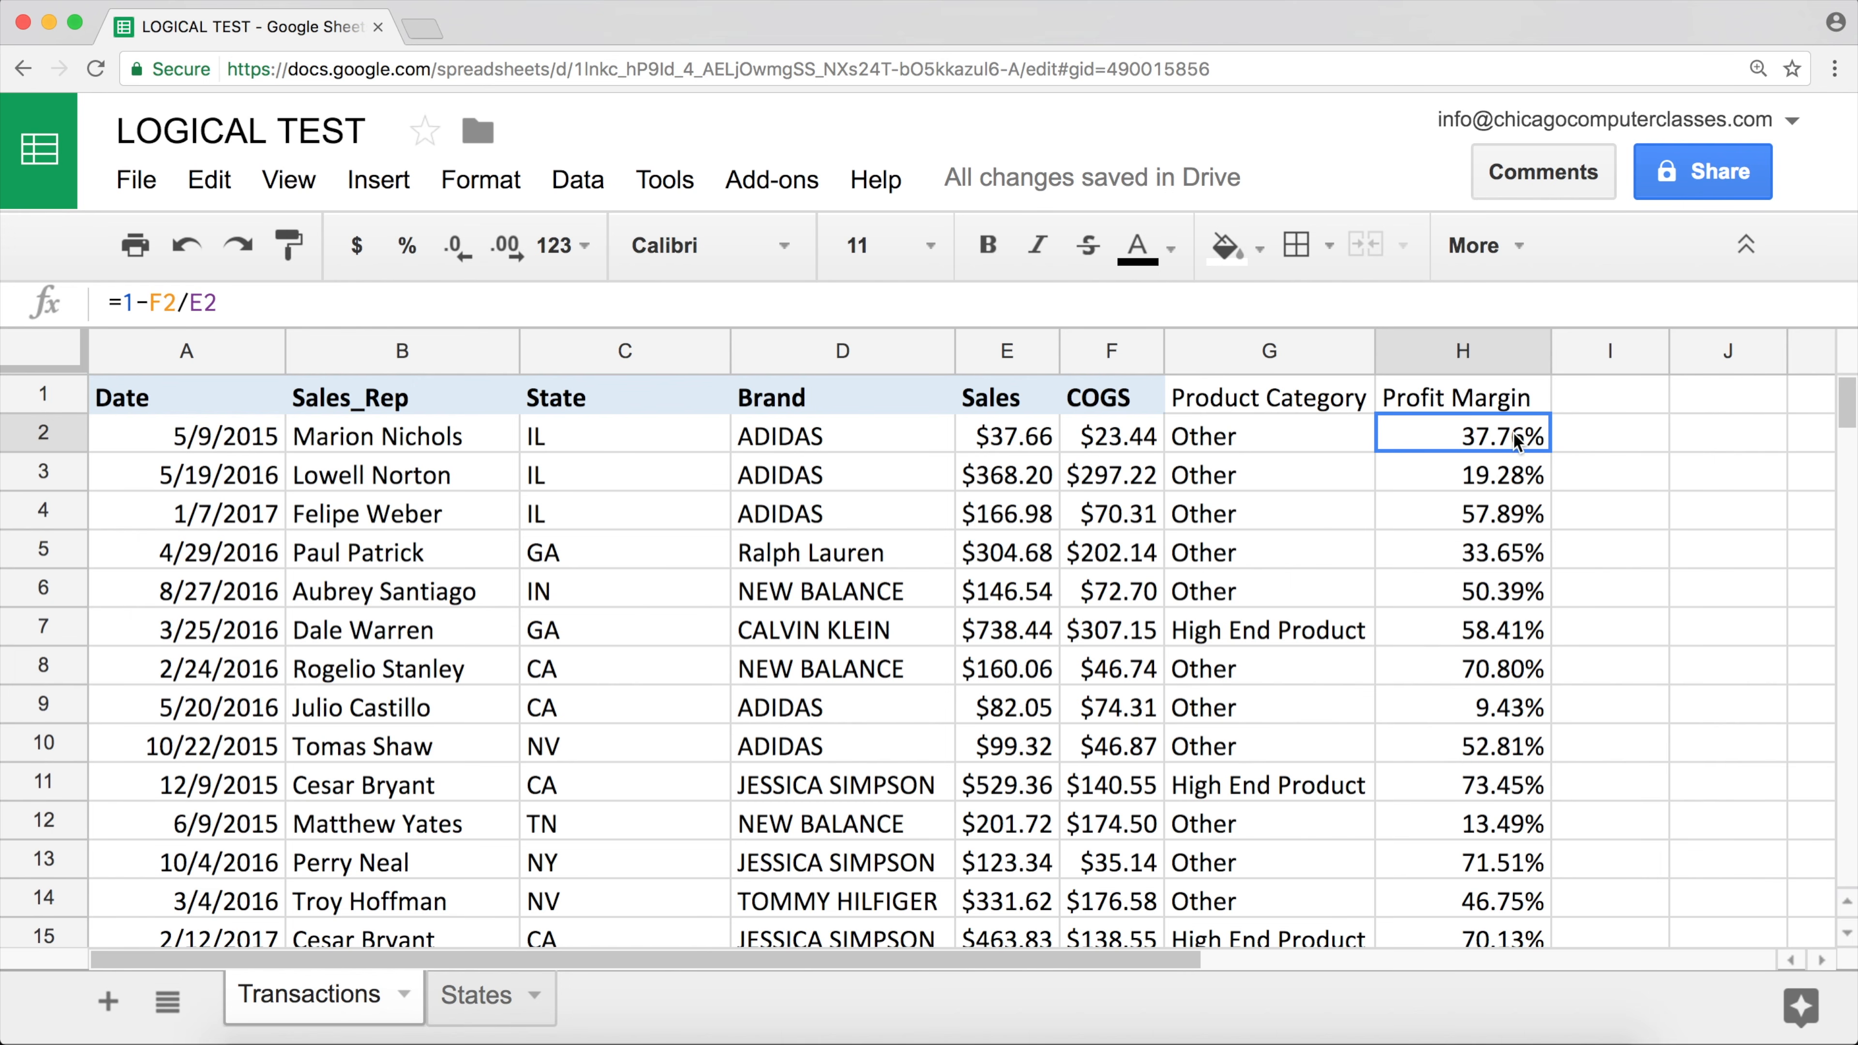
click(1493, 477)
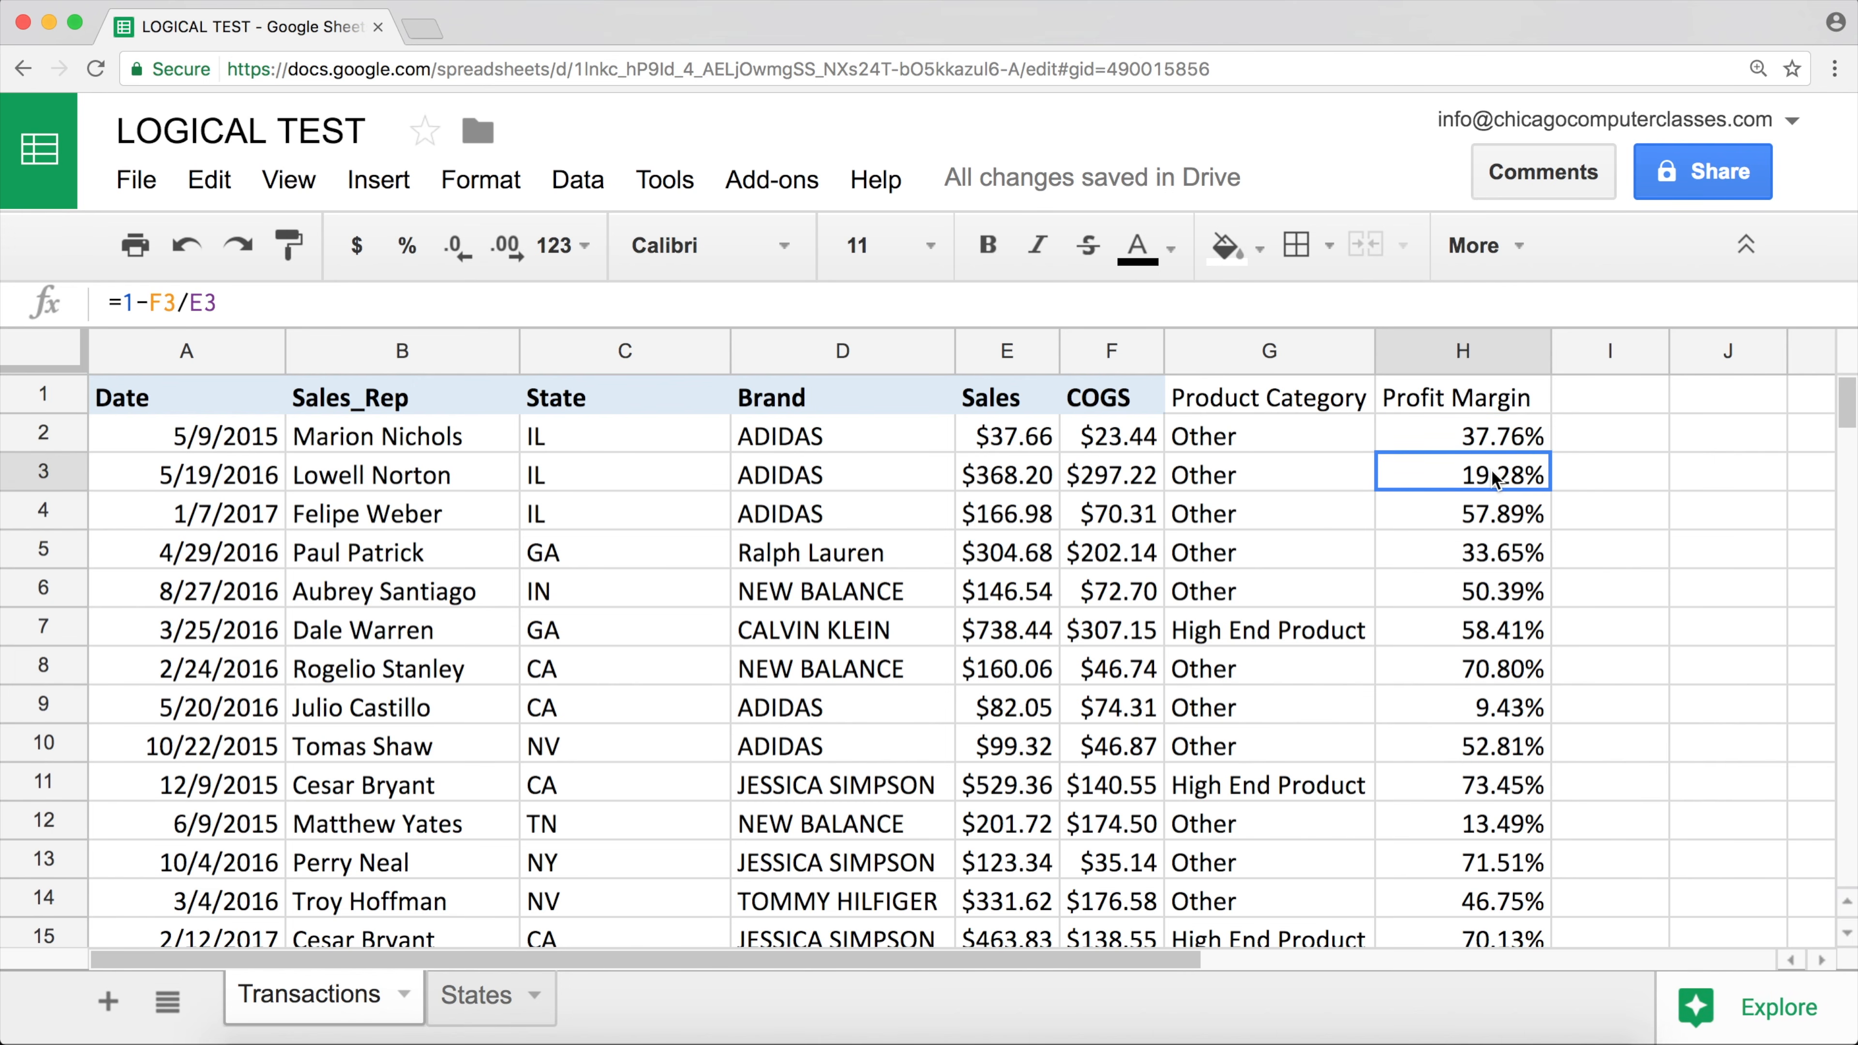
scroll(1491, 606, down, 4)
scroll(1491, 611, down, 7)
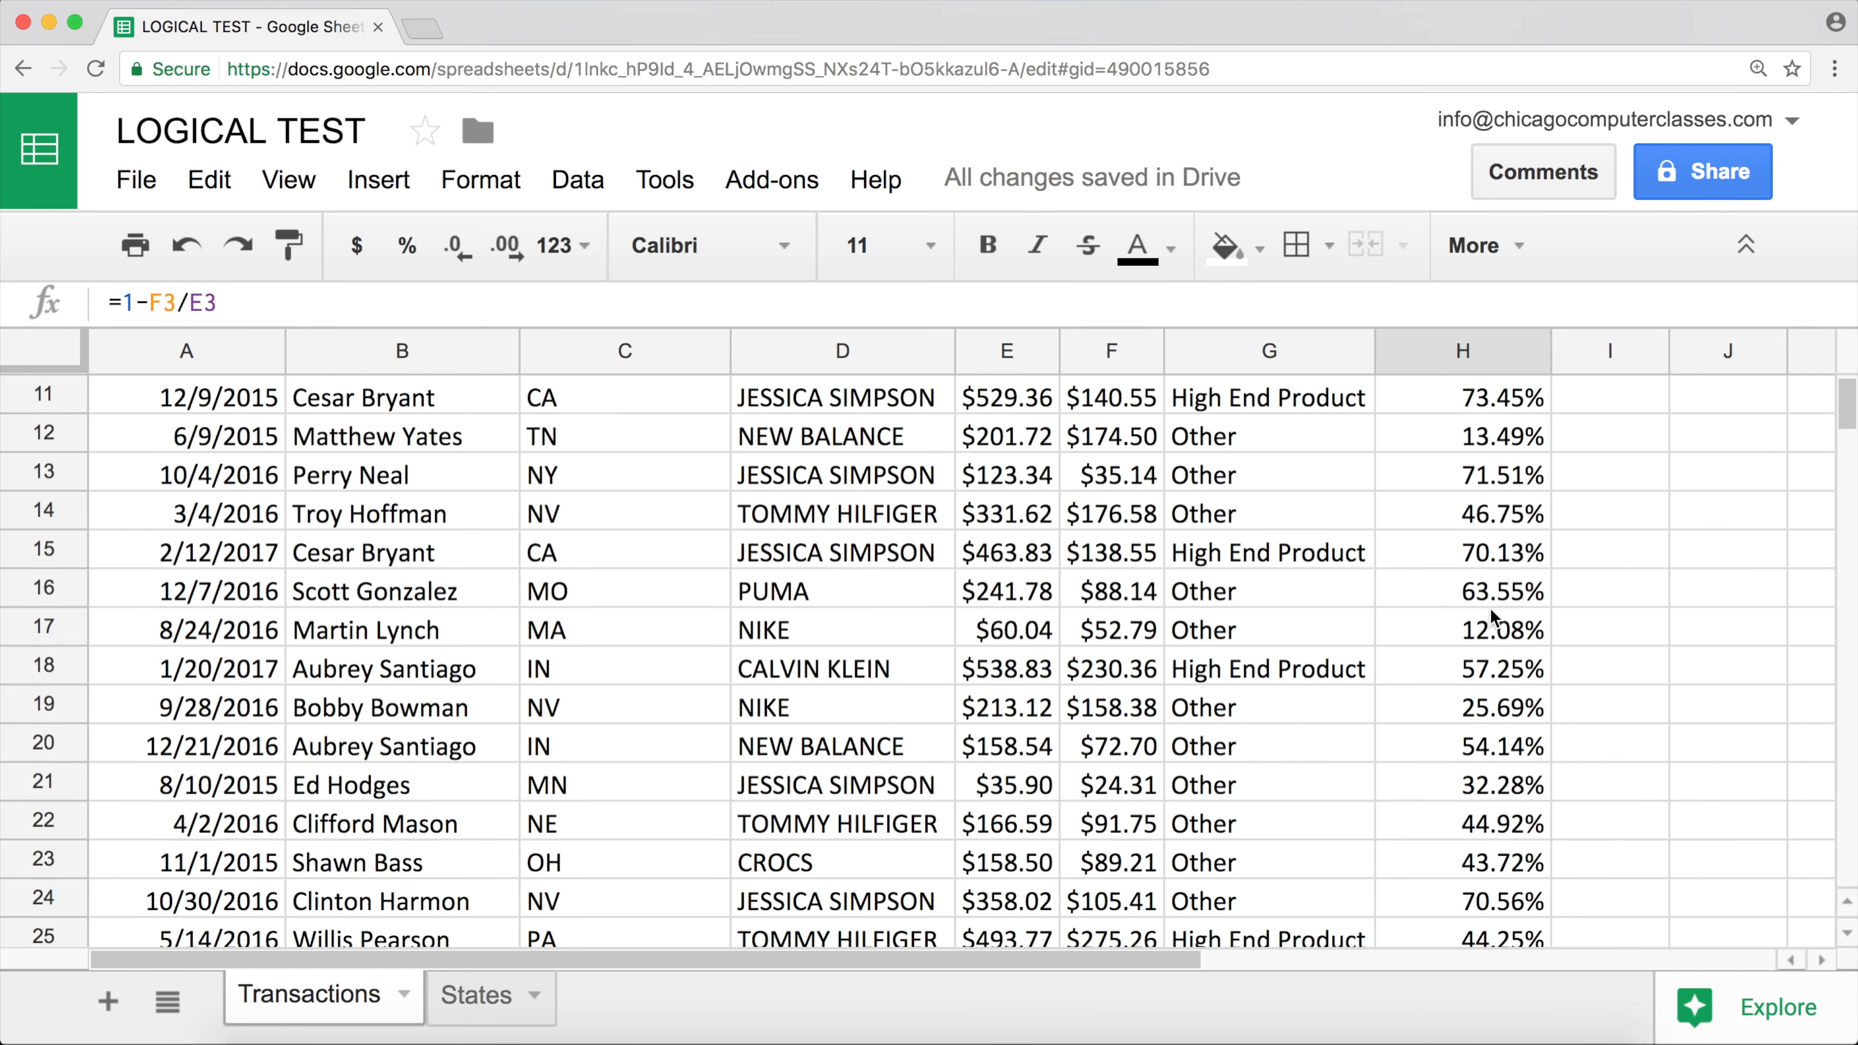
click(1498, 630)
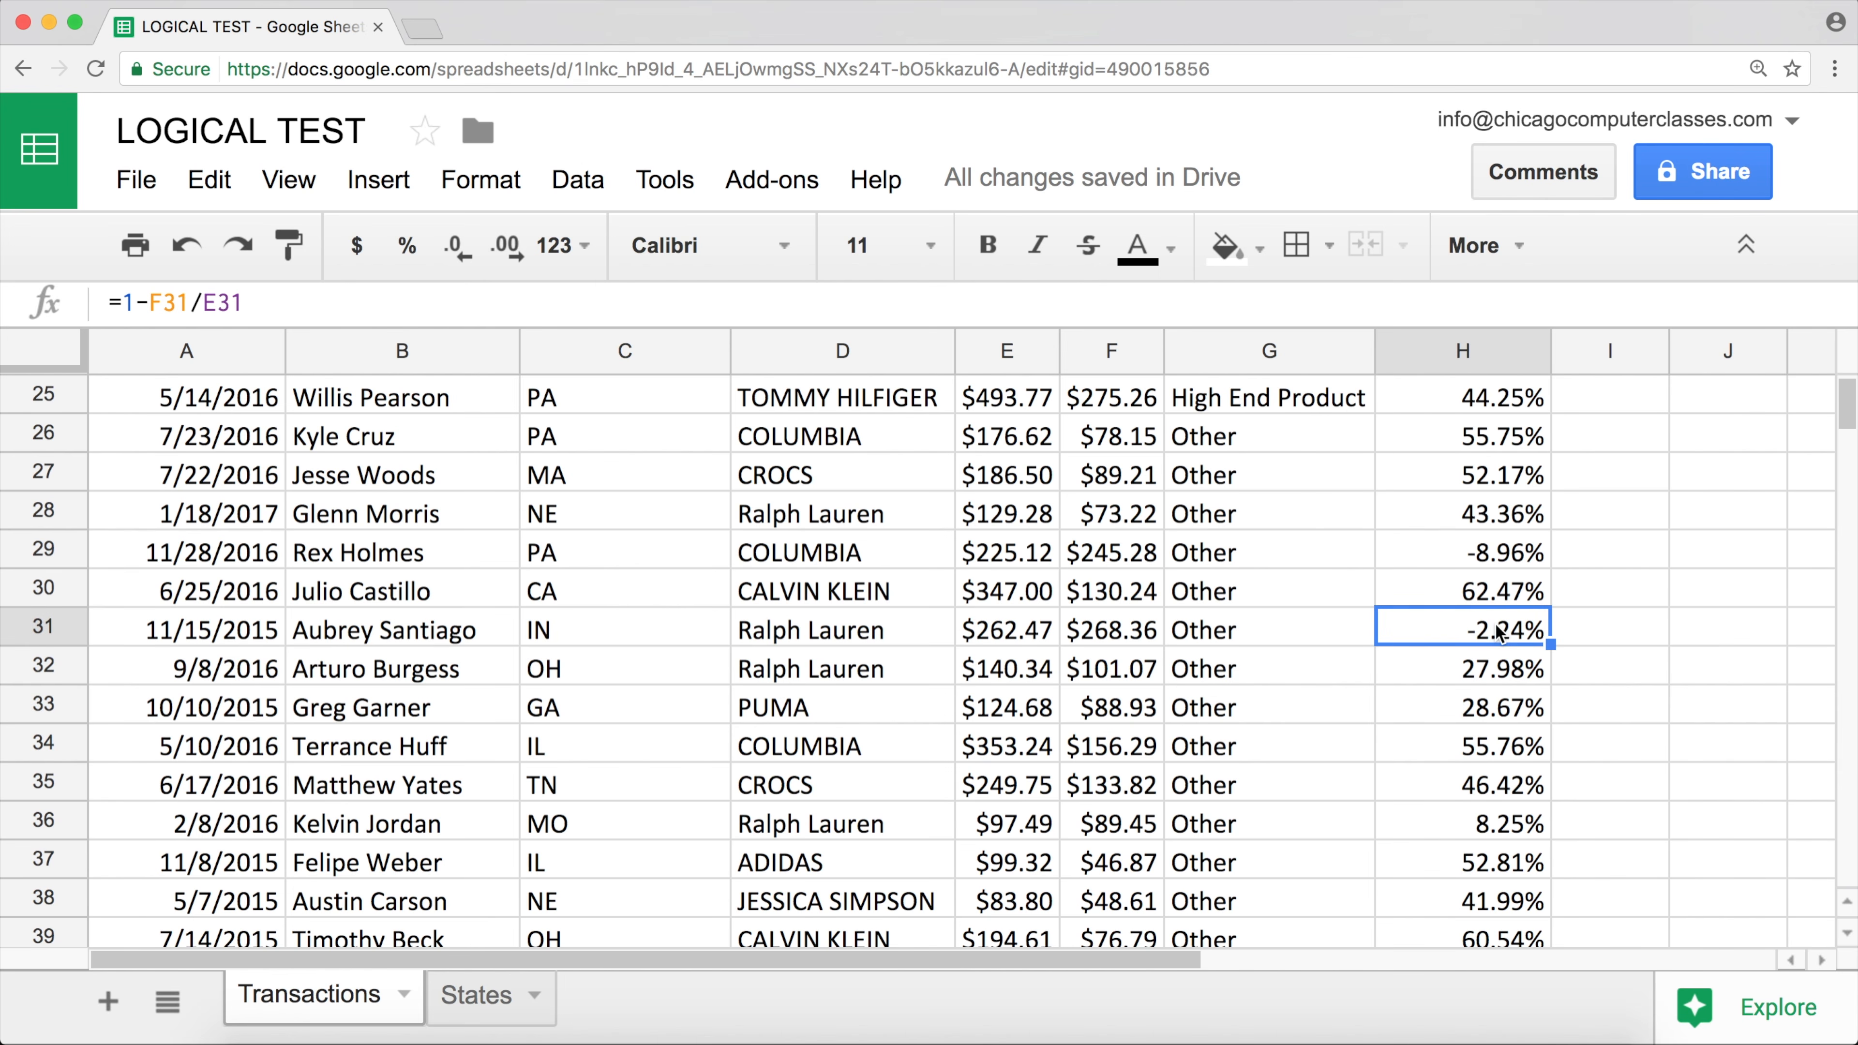
click(1124, 634)
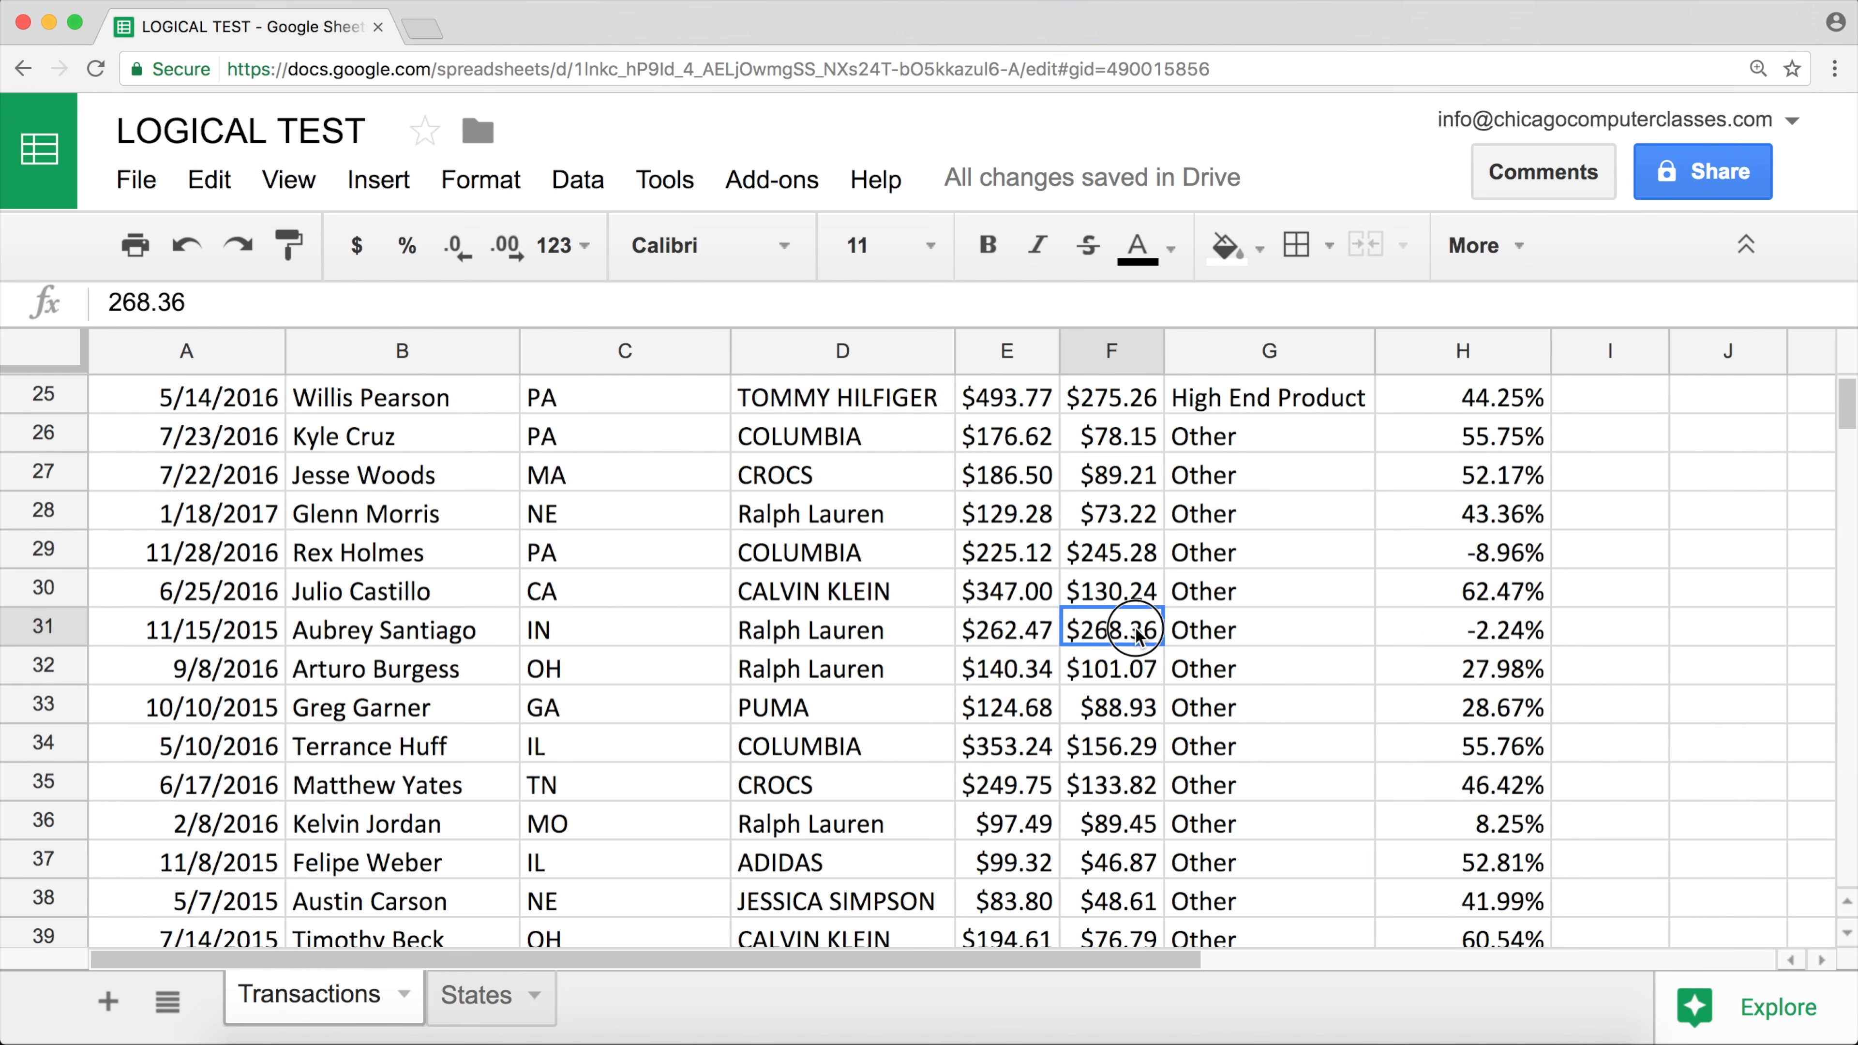
click(997, 630)
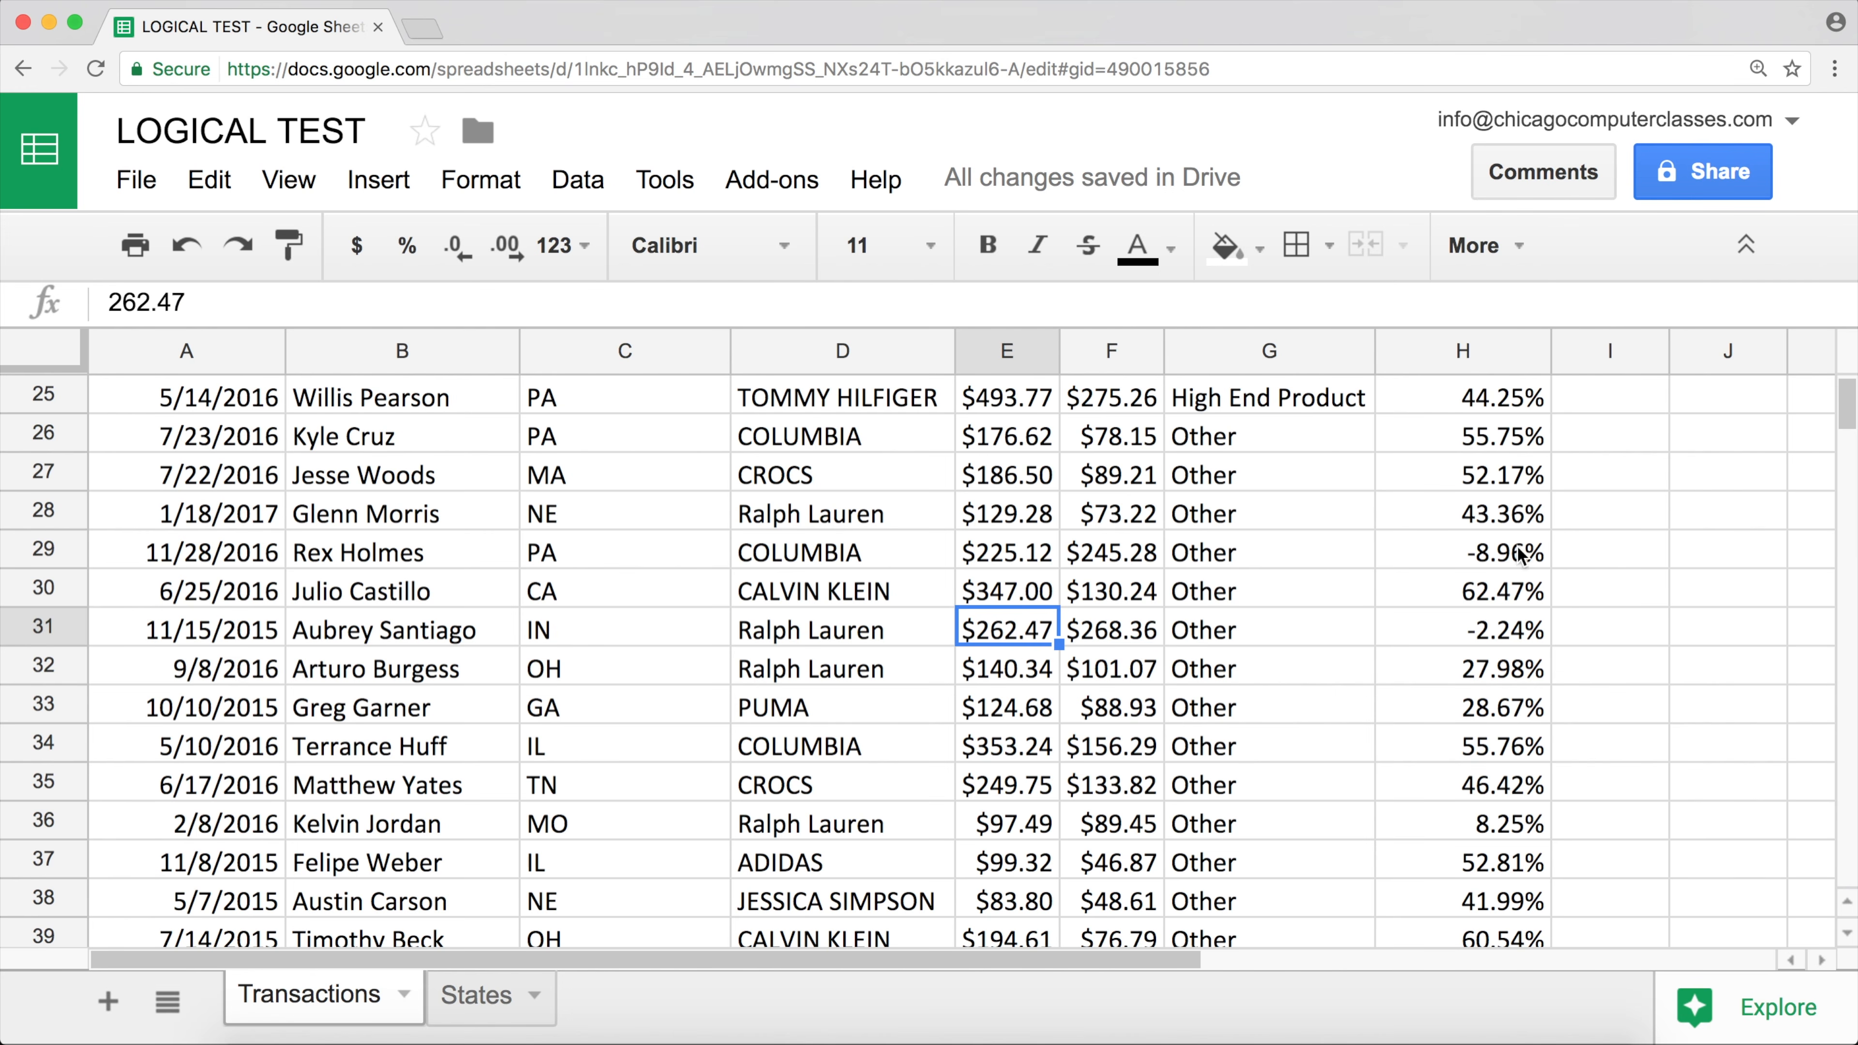
key(Right)
key(Right)
key(Right)
- Review H29 and look further down the Profit Margin column for other negative margins, checking H47 and H76
click(1485, 559)
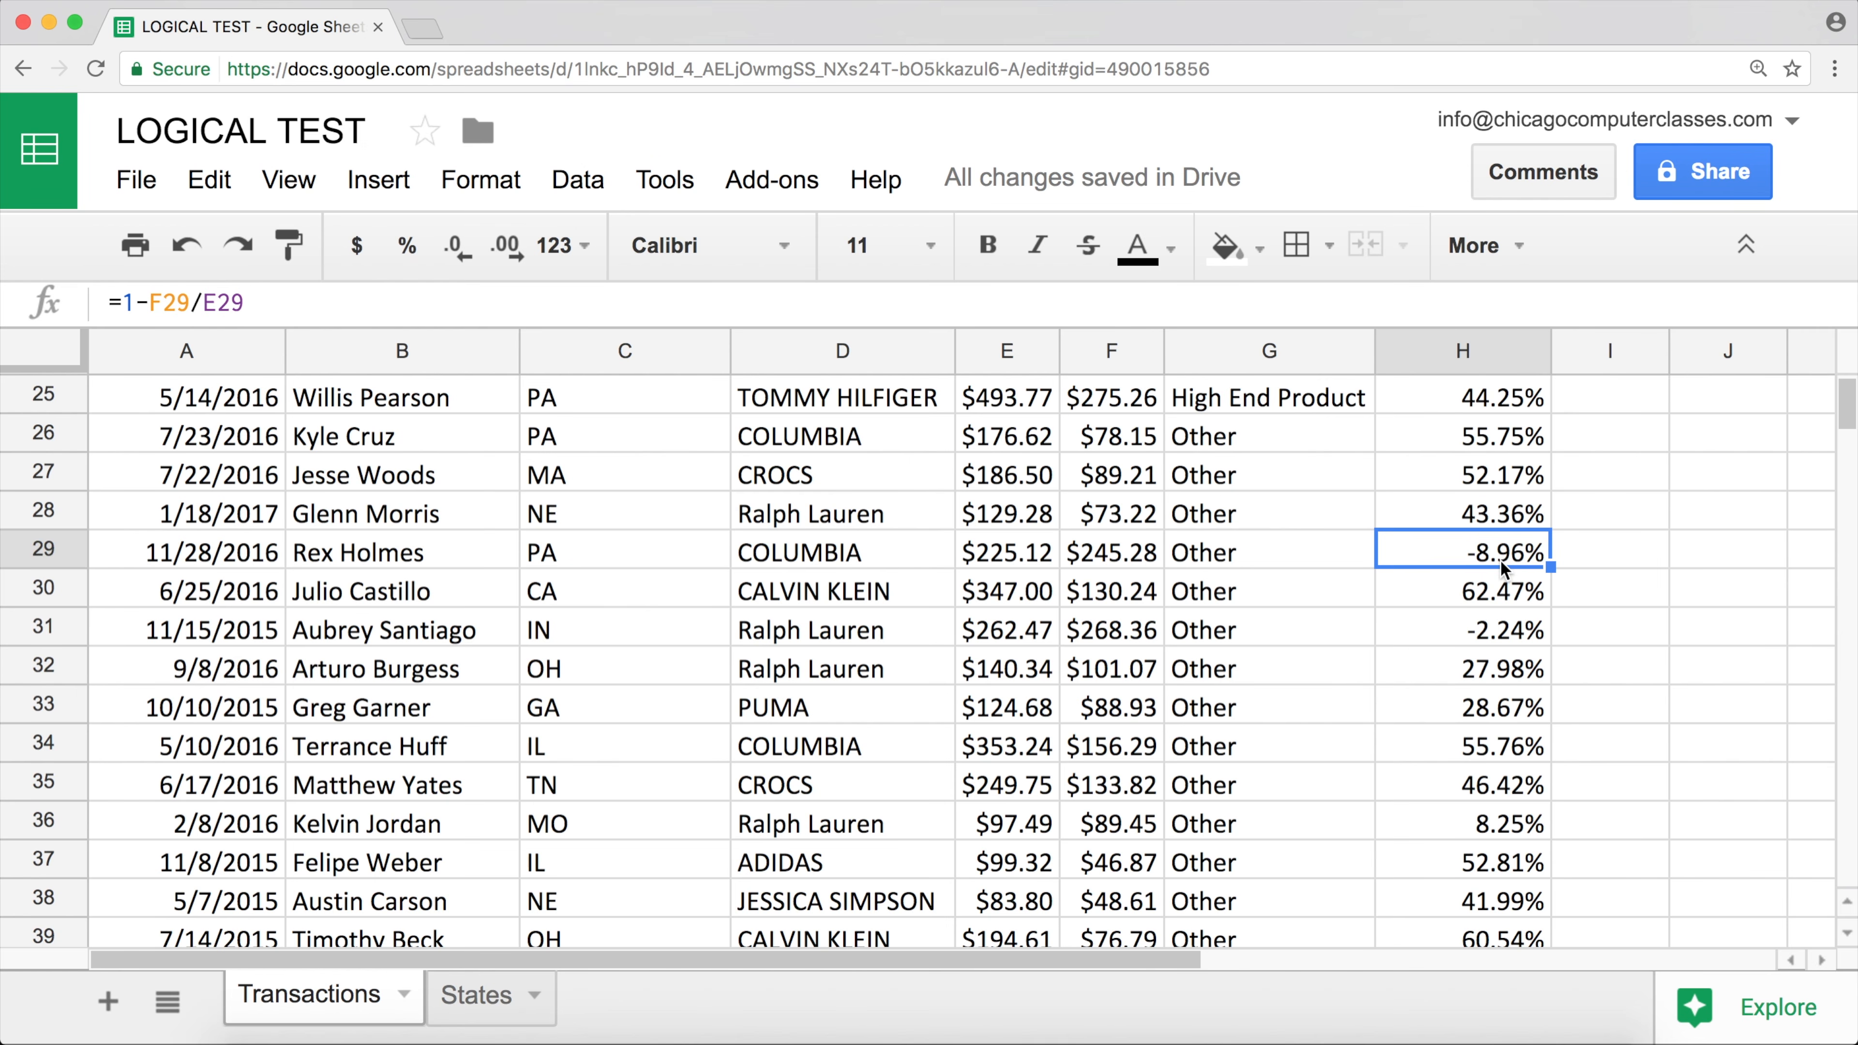
scroll(1499, 590, up, 4)
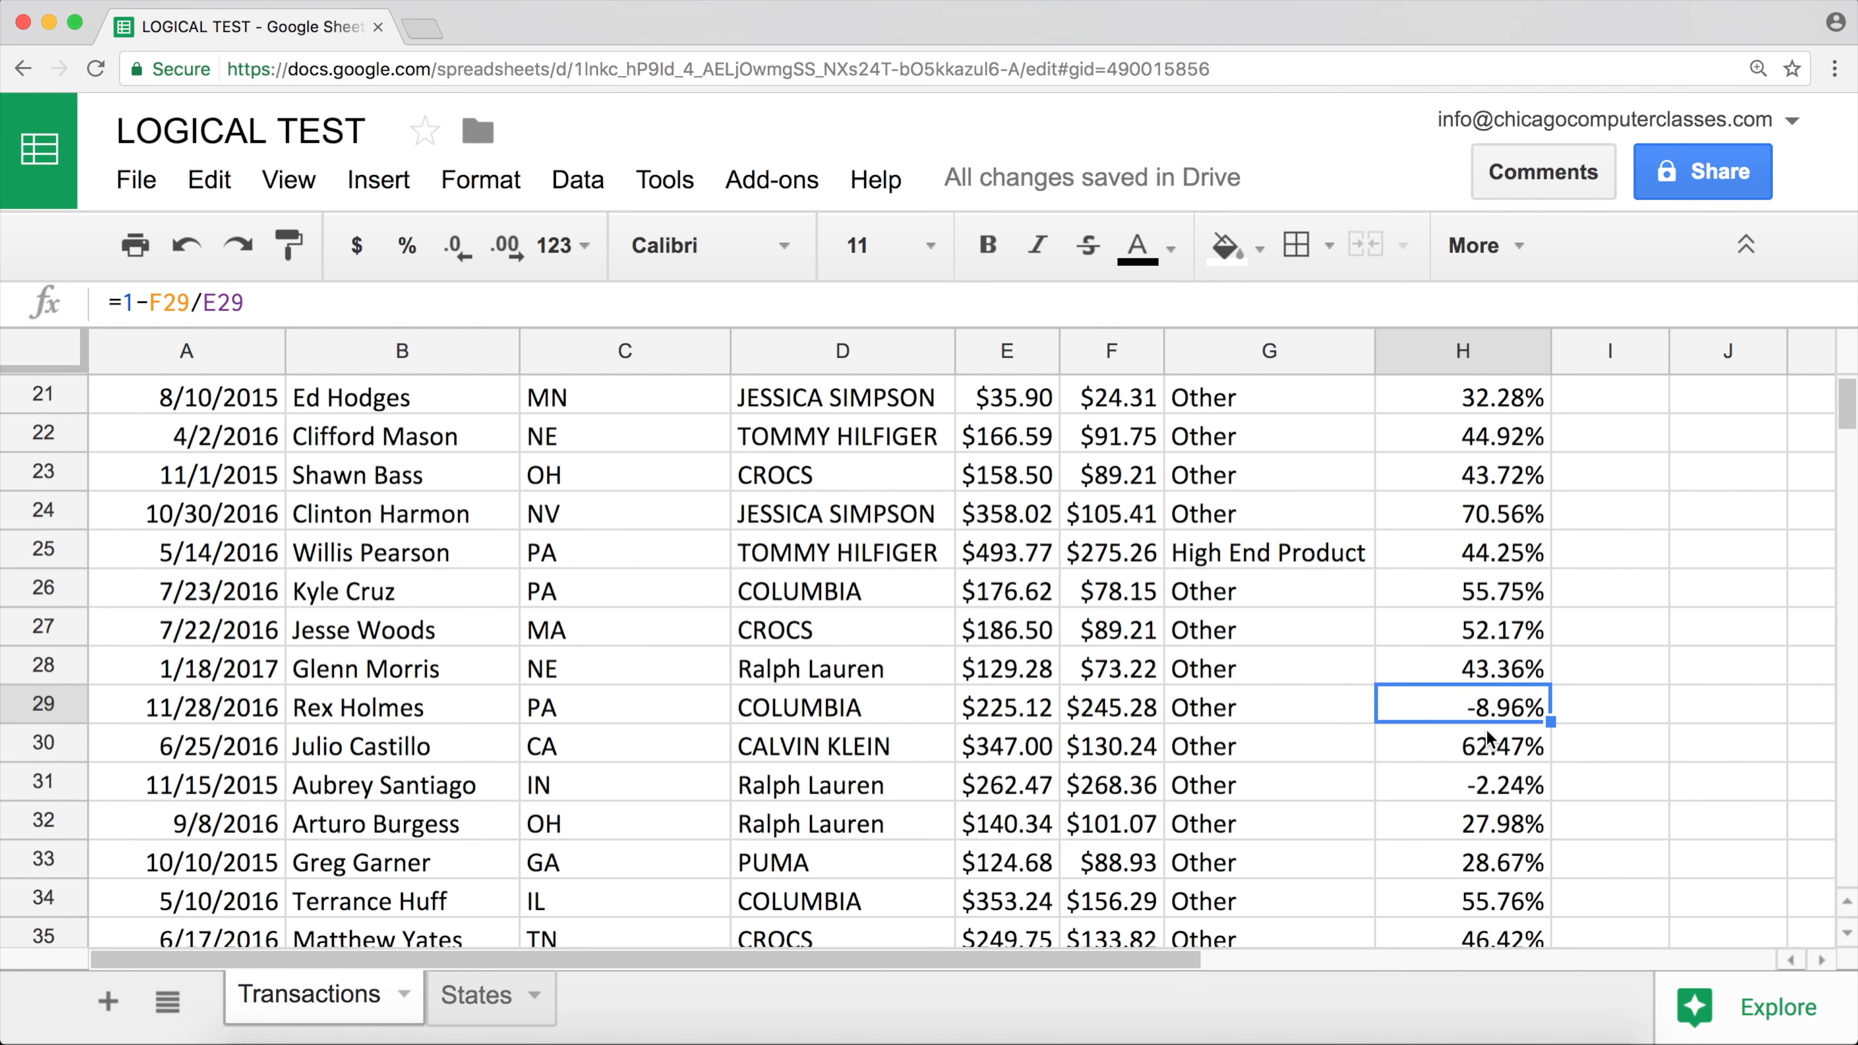
scroll(1489, 732, up, 3)
scroll(1504, 674, down, 10)
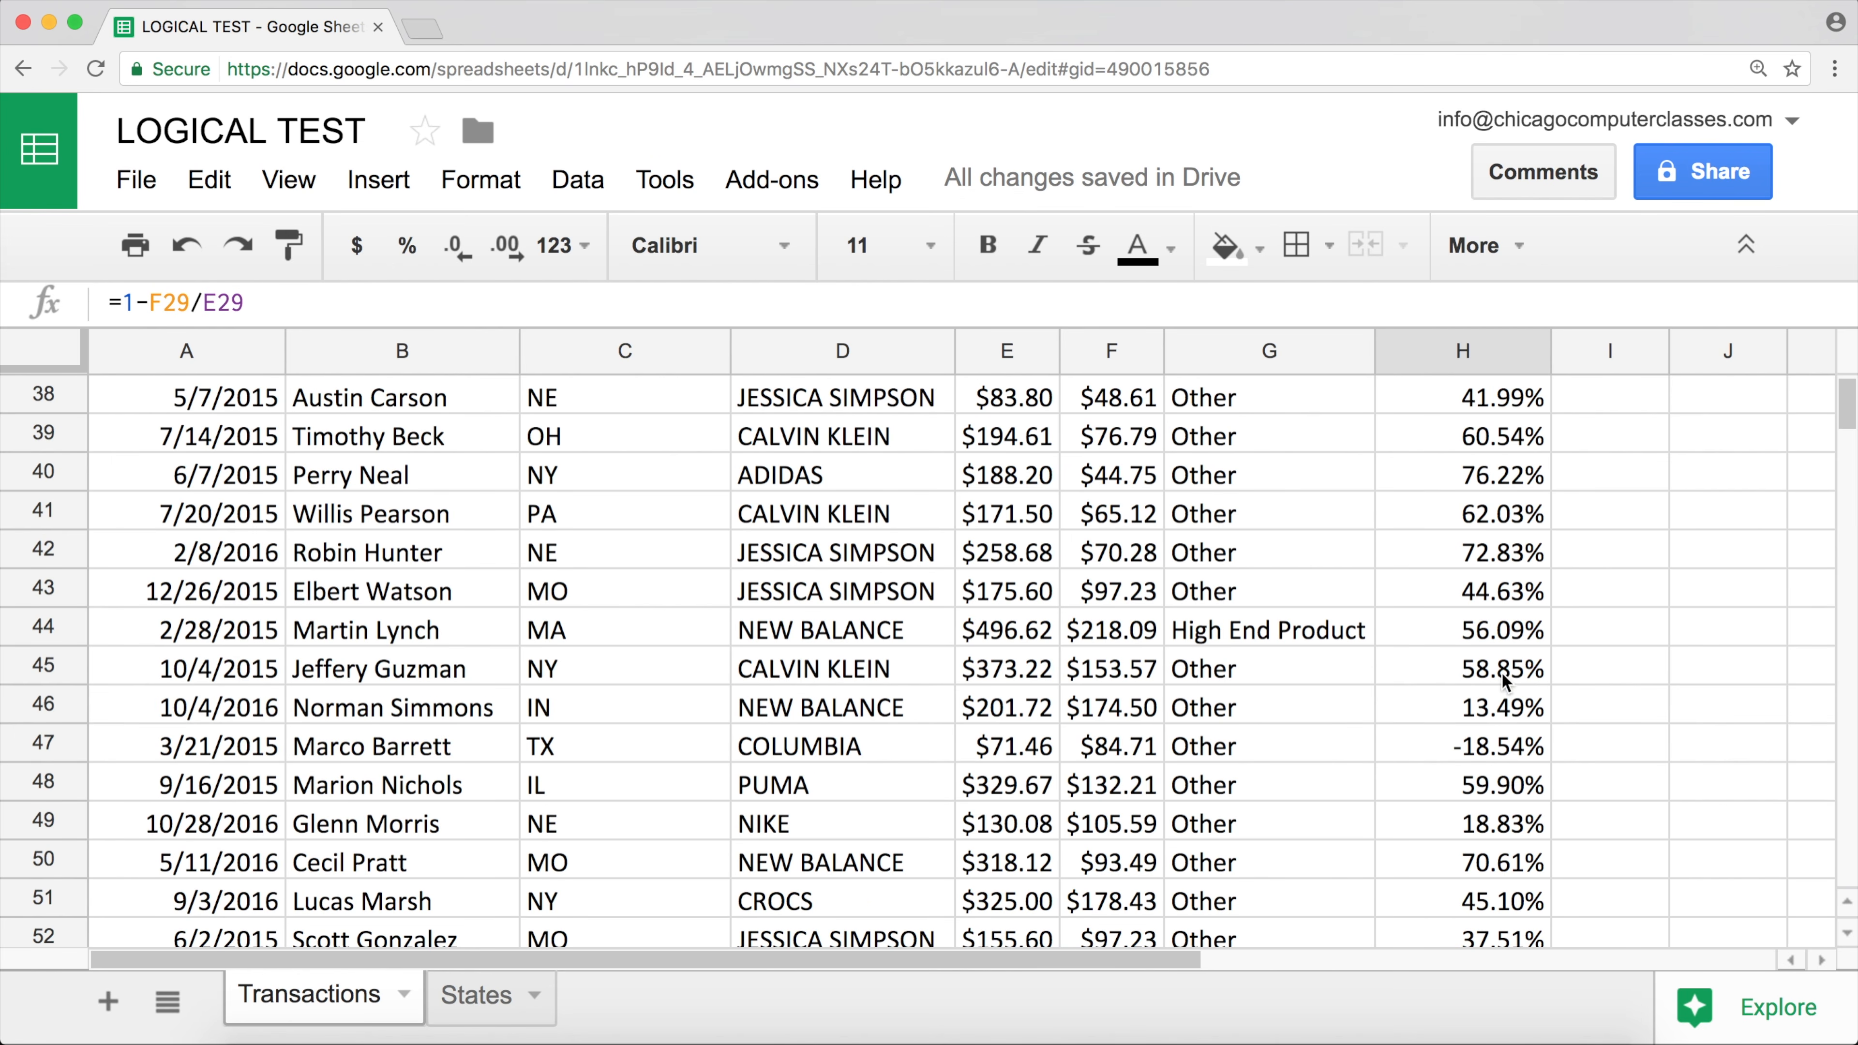
click(1492, 754)
scroll(1490, 732, down, 4)
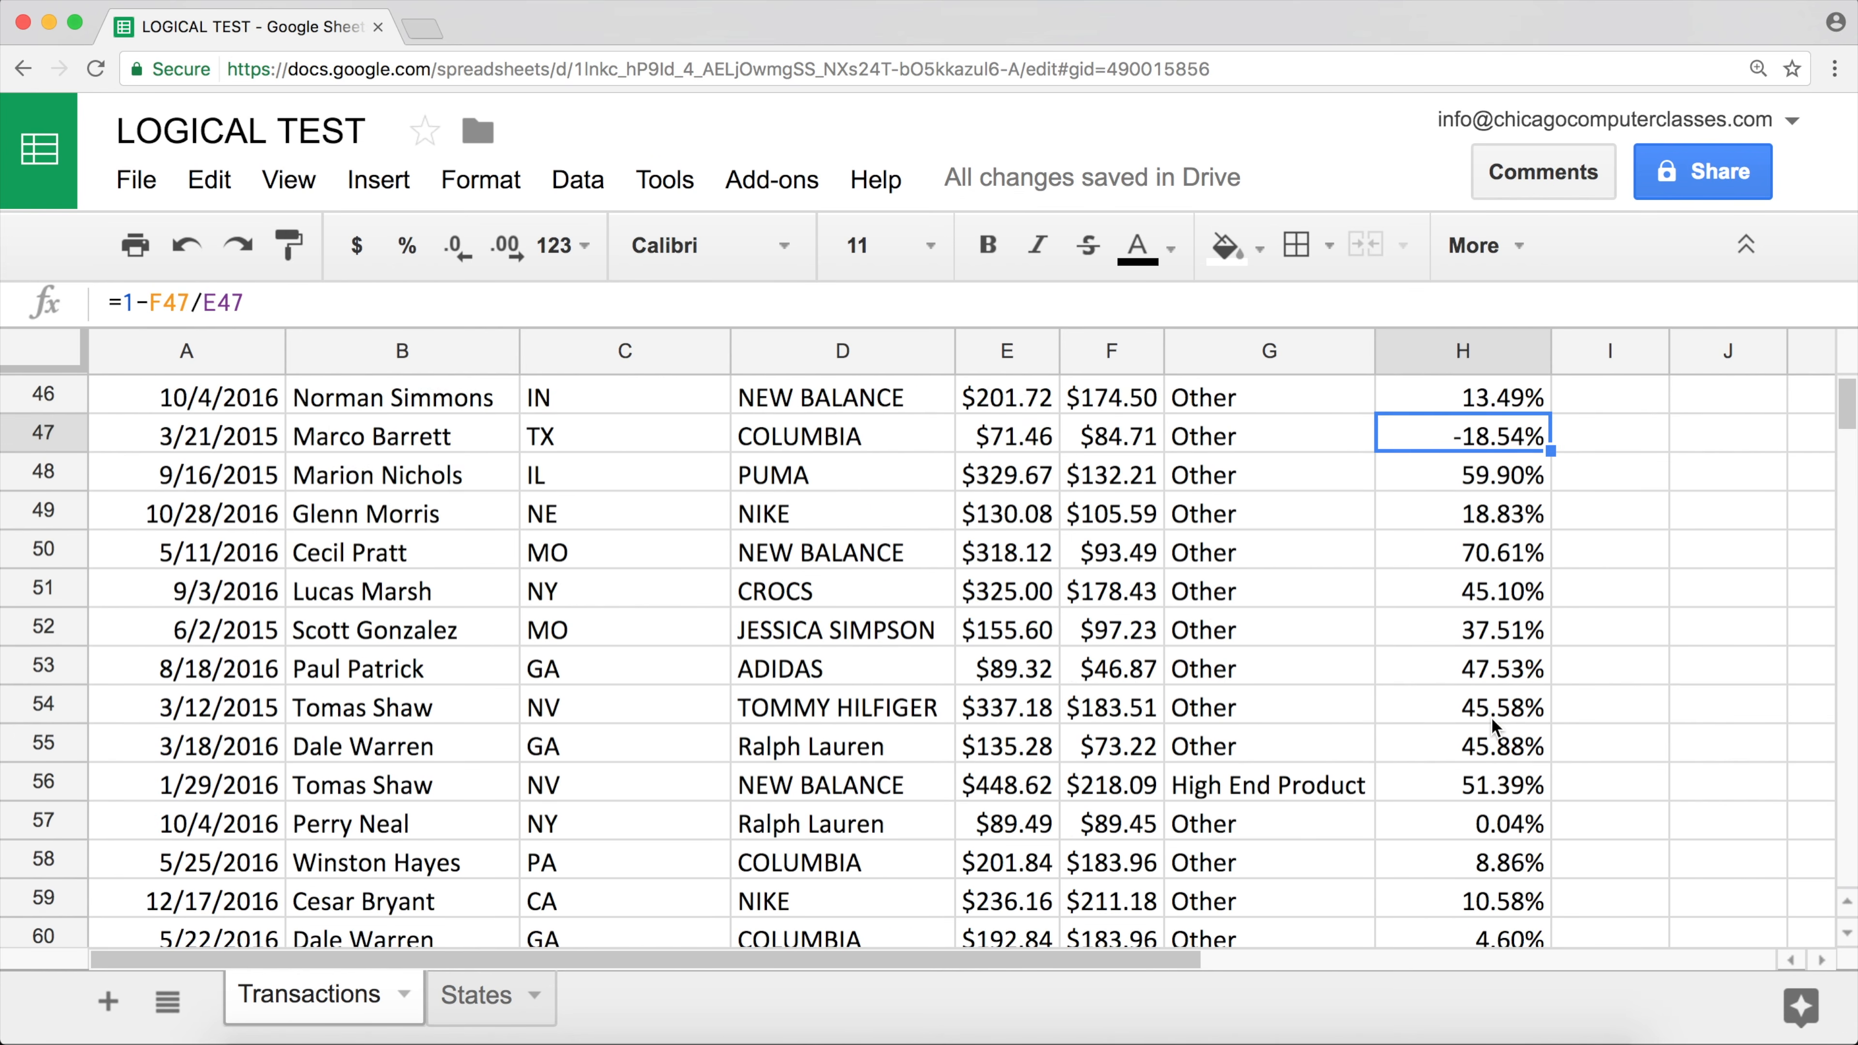
scroll(1491, 717, down, 5)
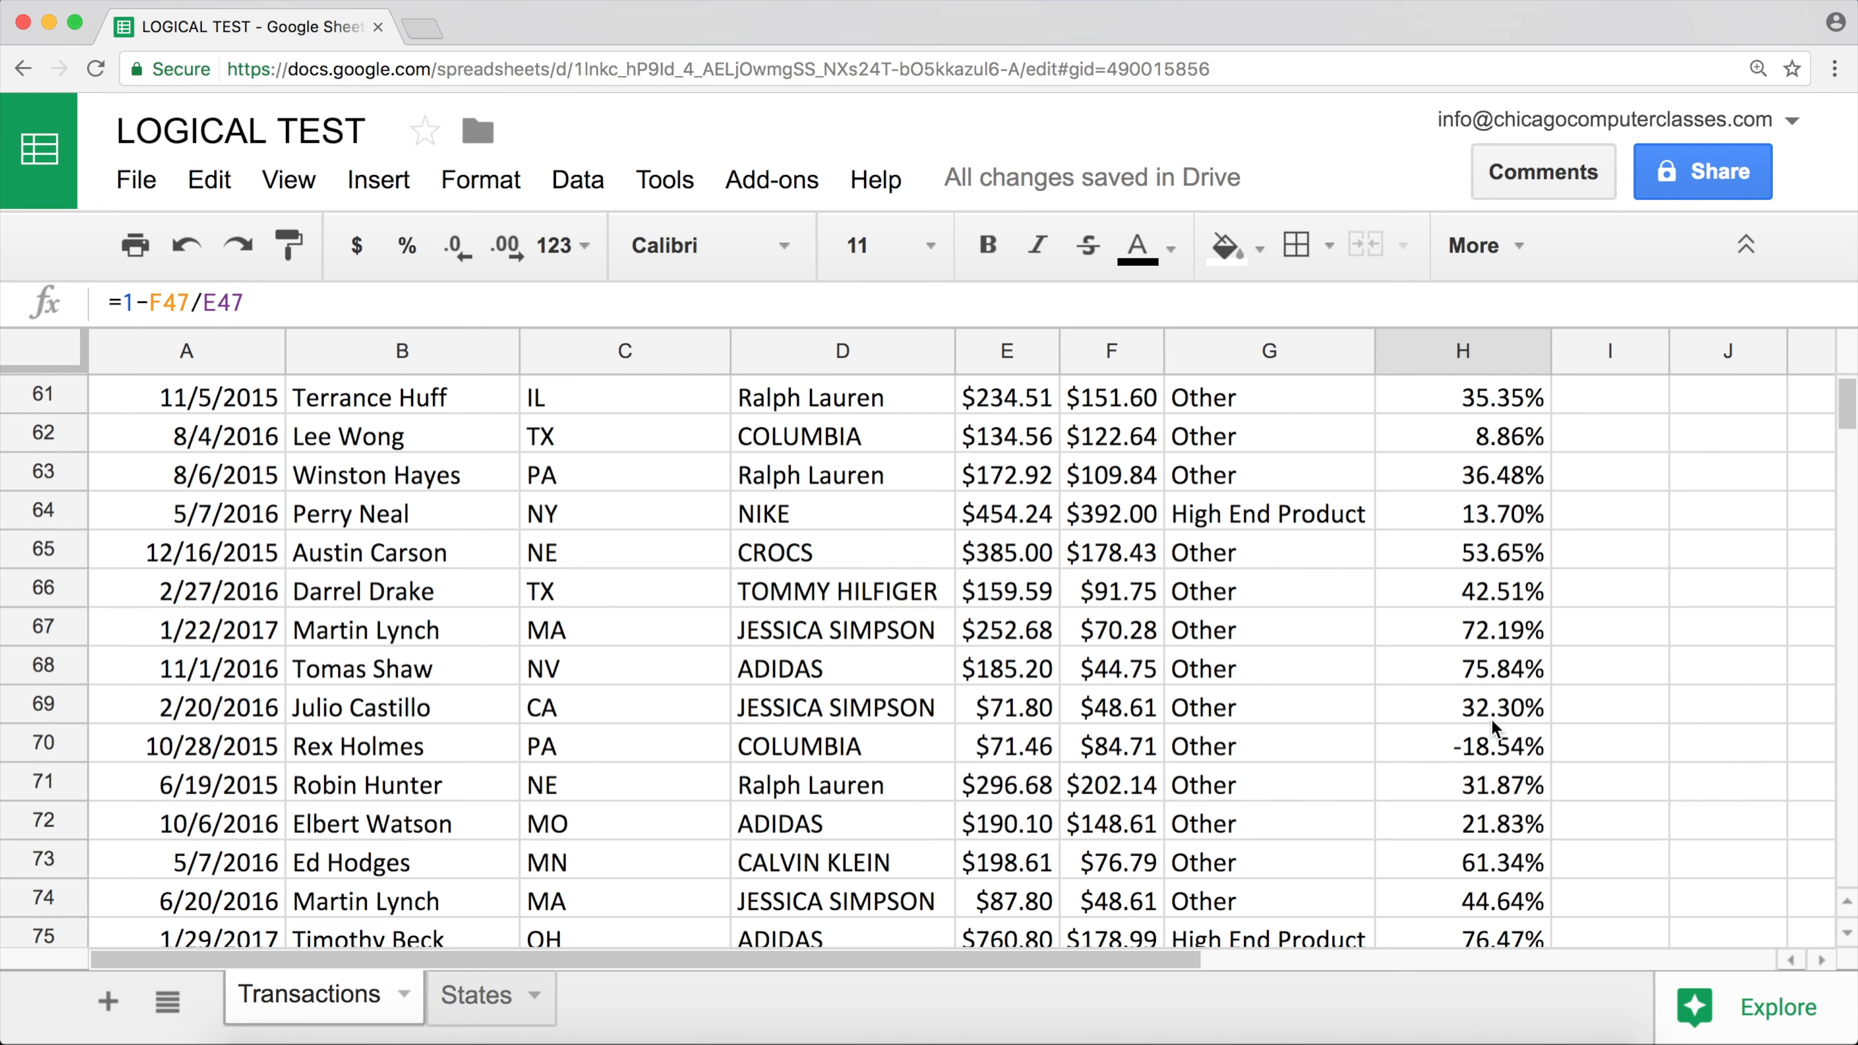
scroll(1491, 719, down, 2)
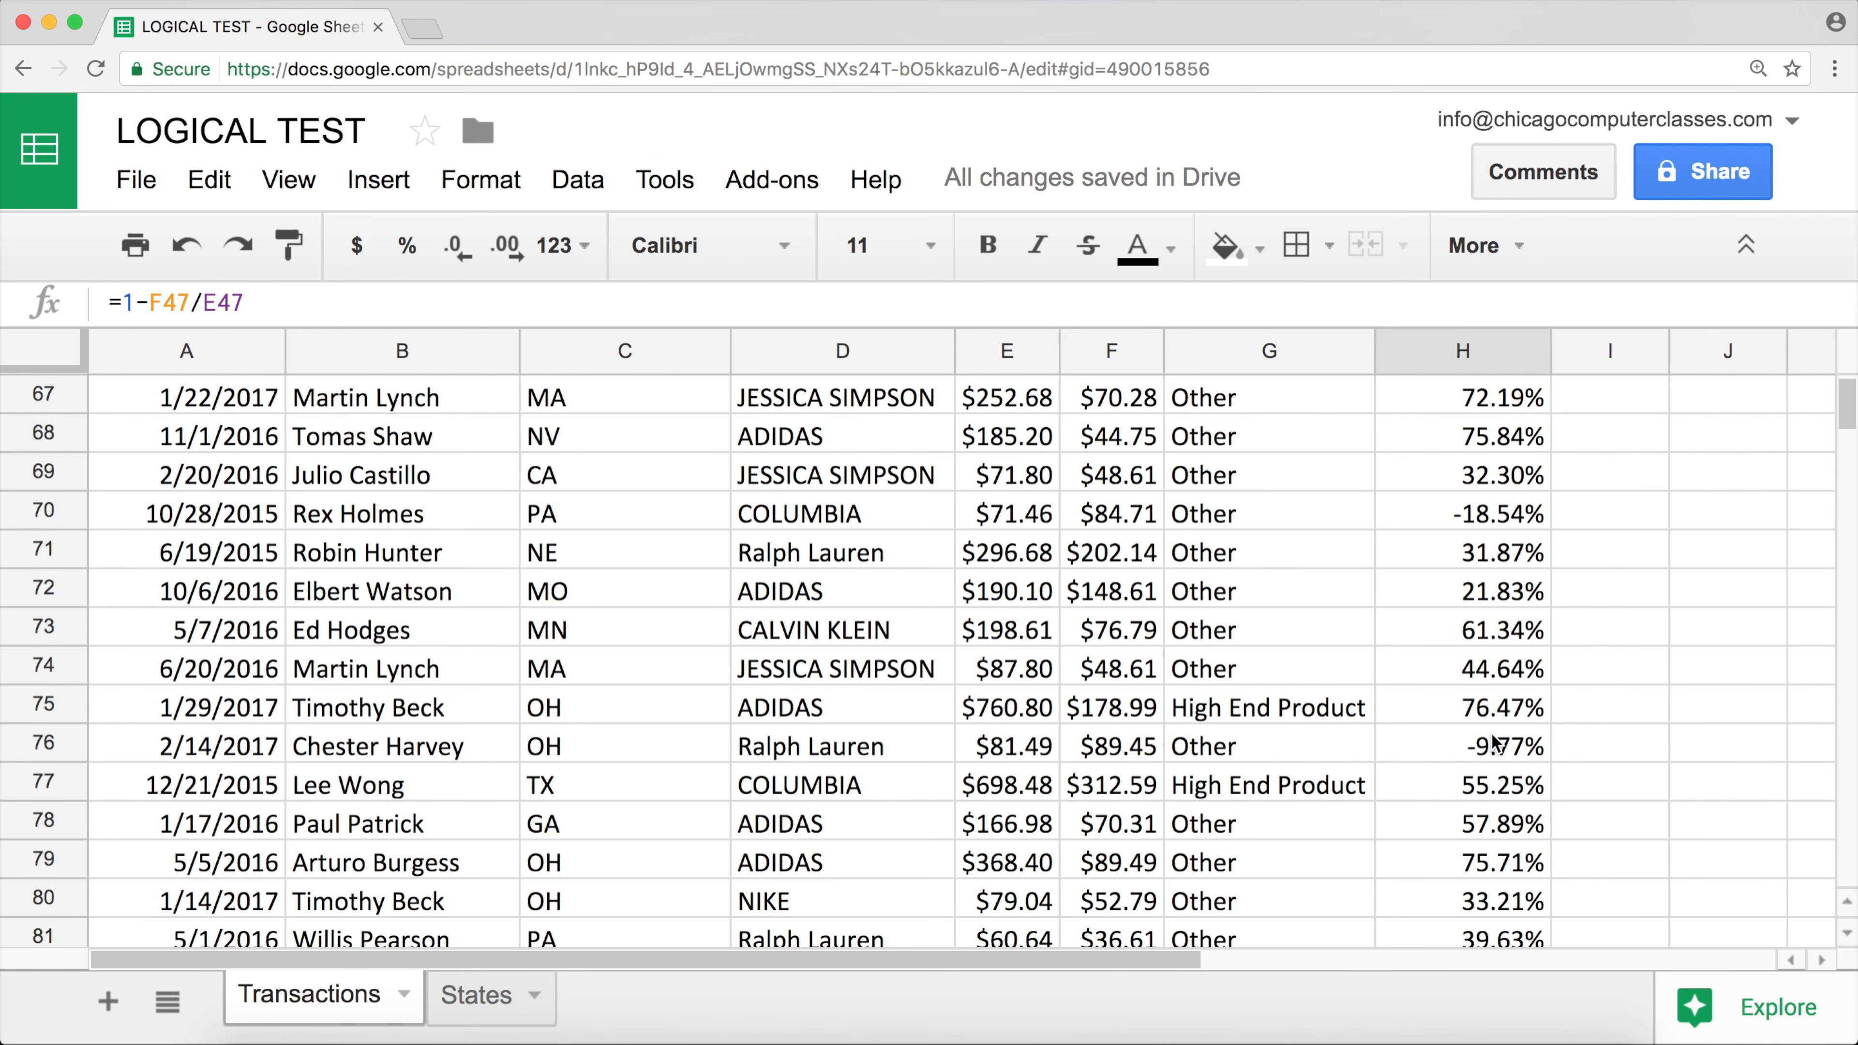
click(1491, 735)
- Add the column header New Price in I1
scroll(1492, 699, up, 20)
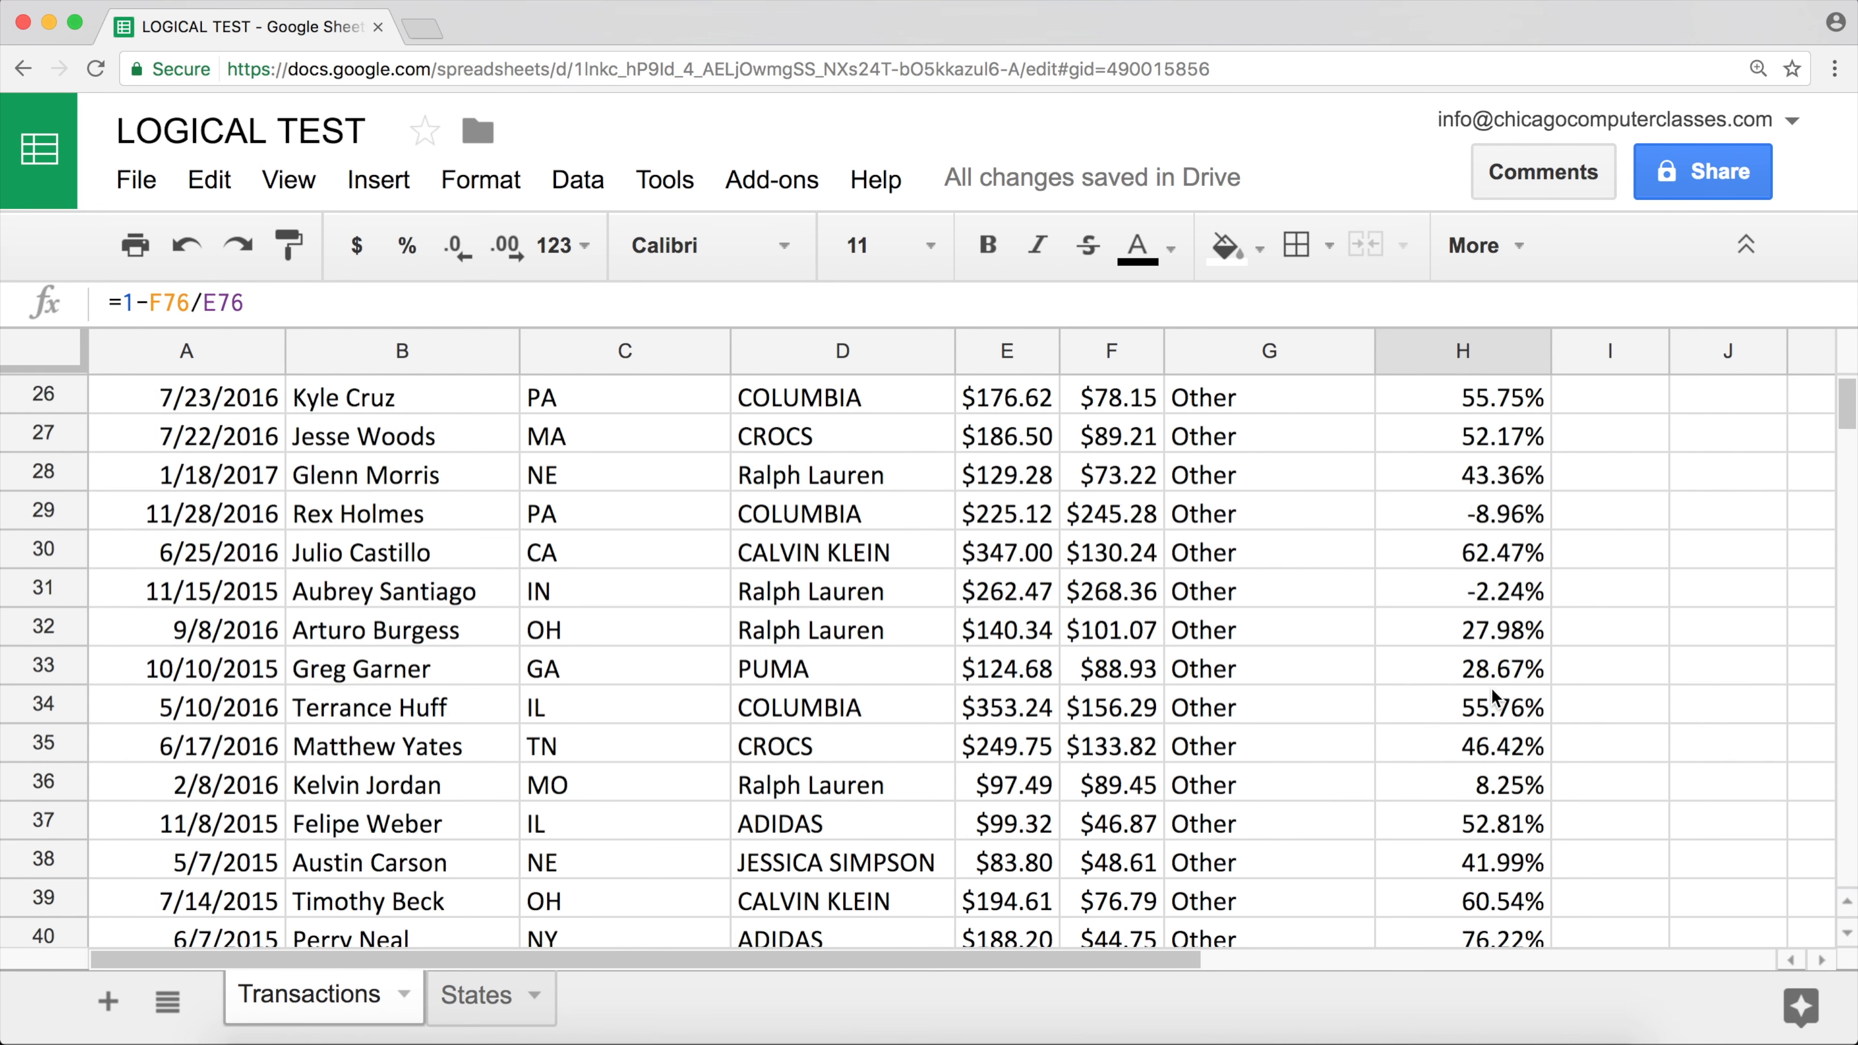
scroll(1496, 703, up, 1)
click(1576, 403)
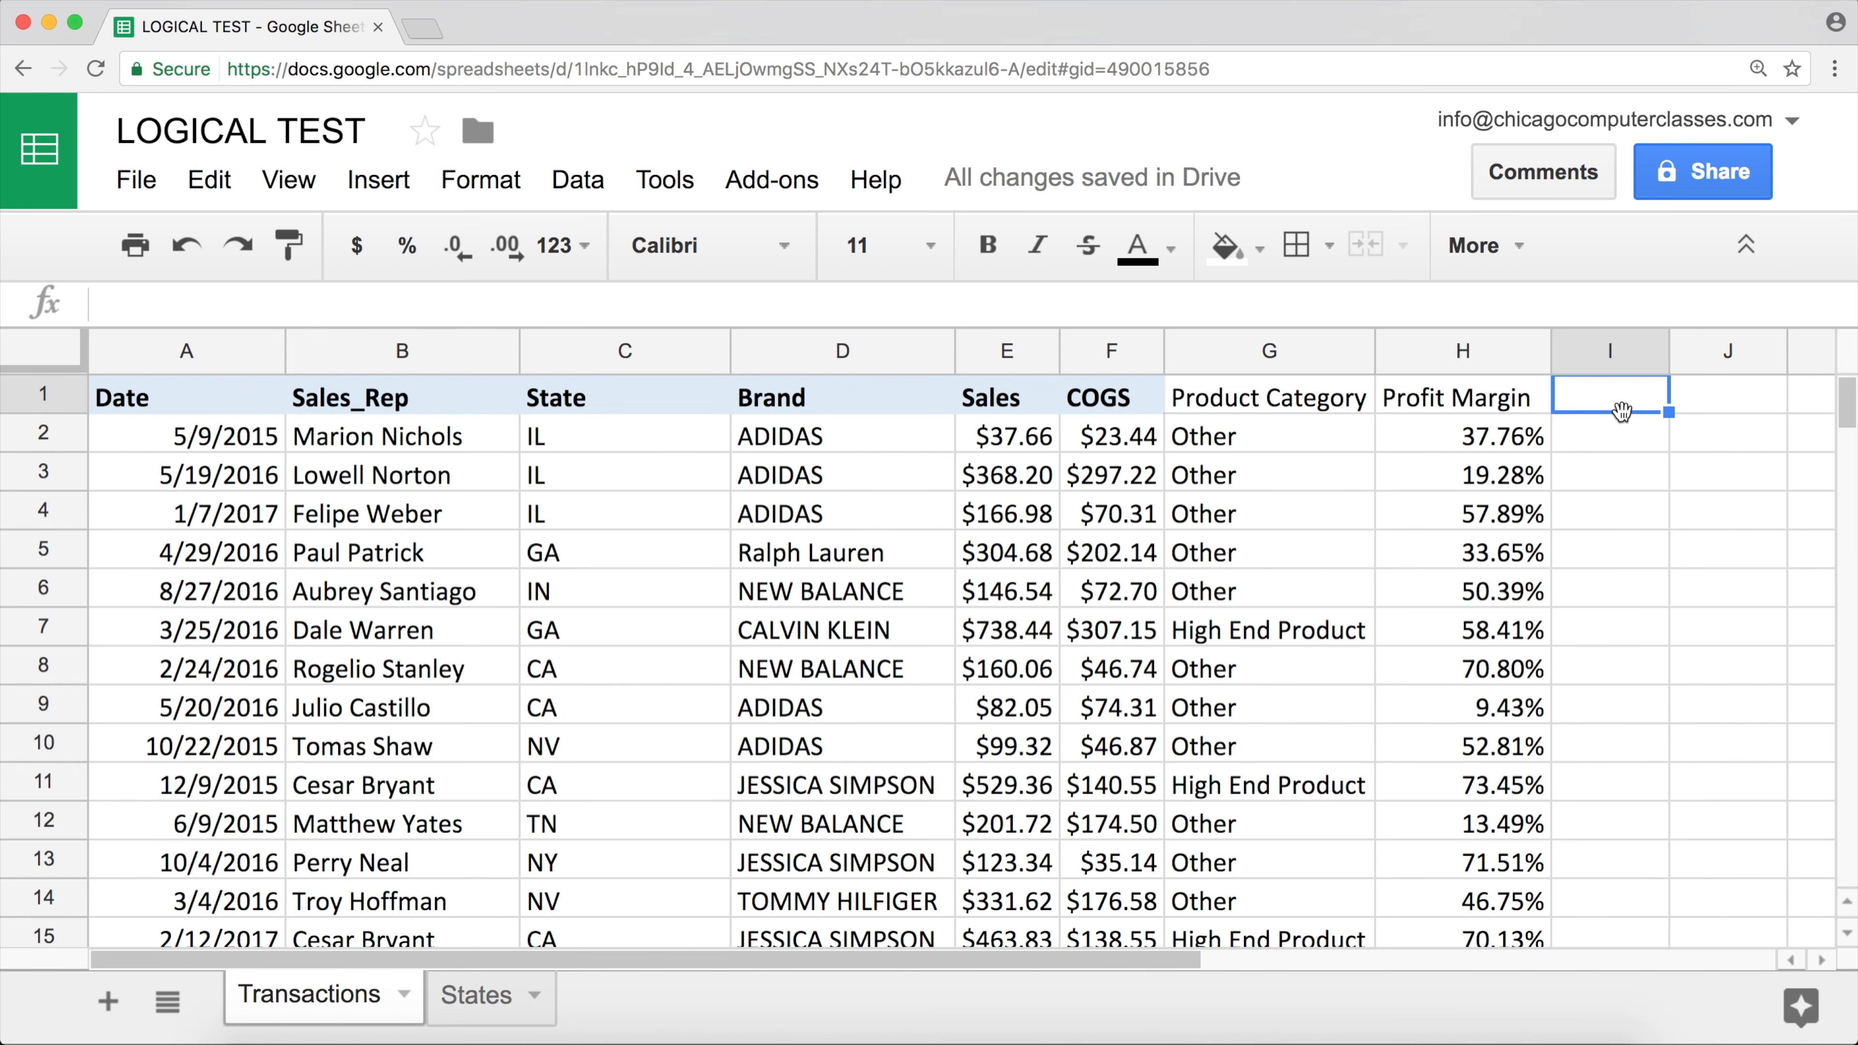
text(New)
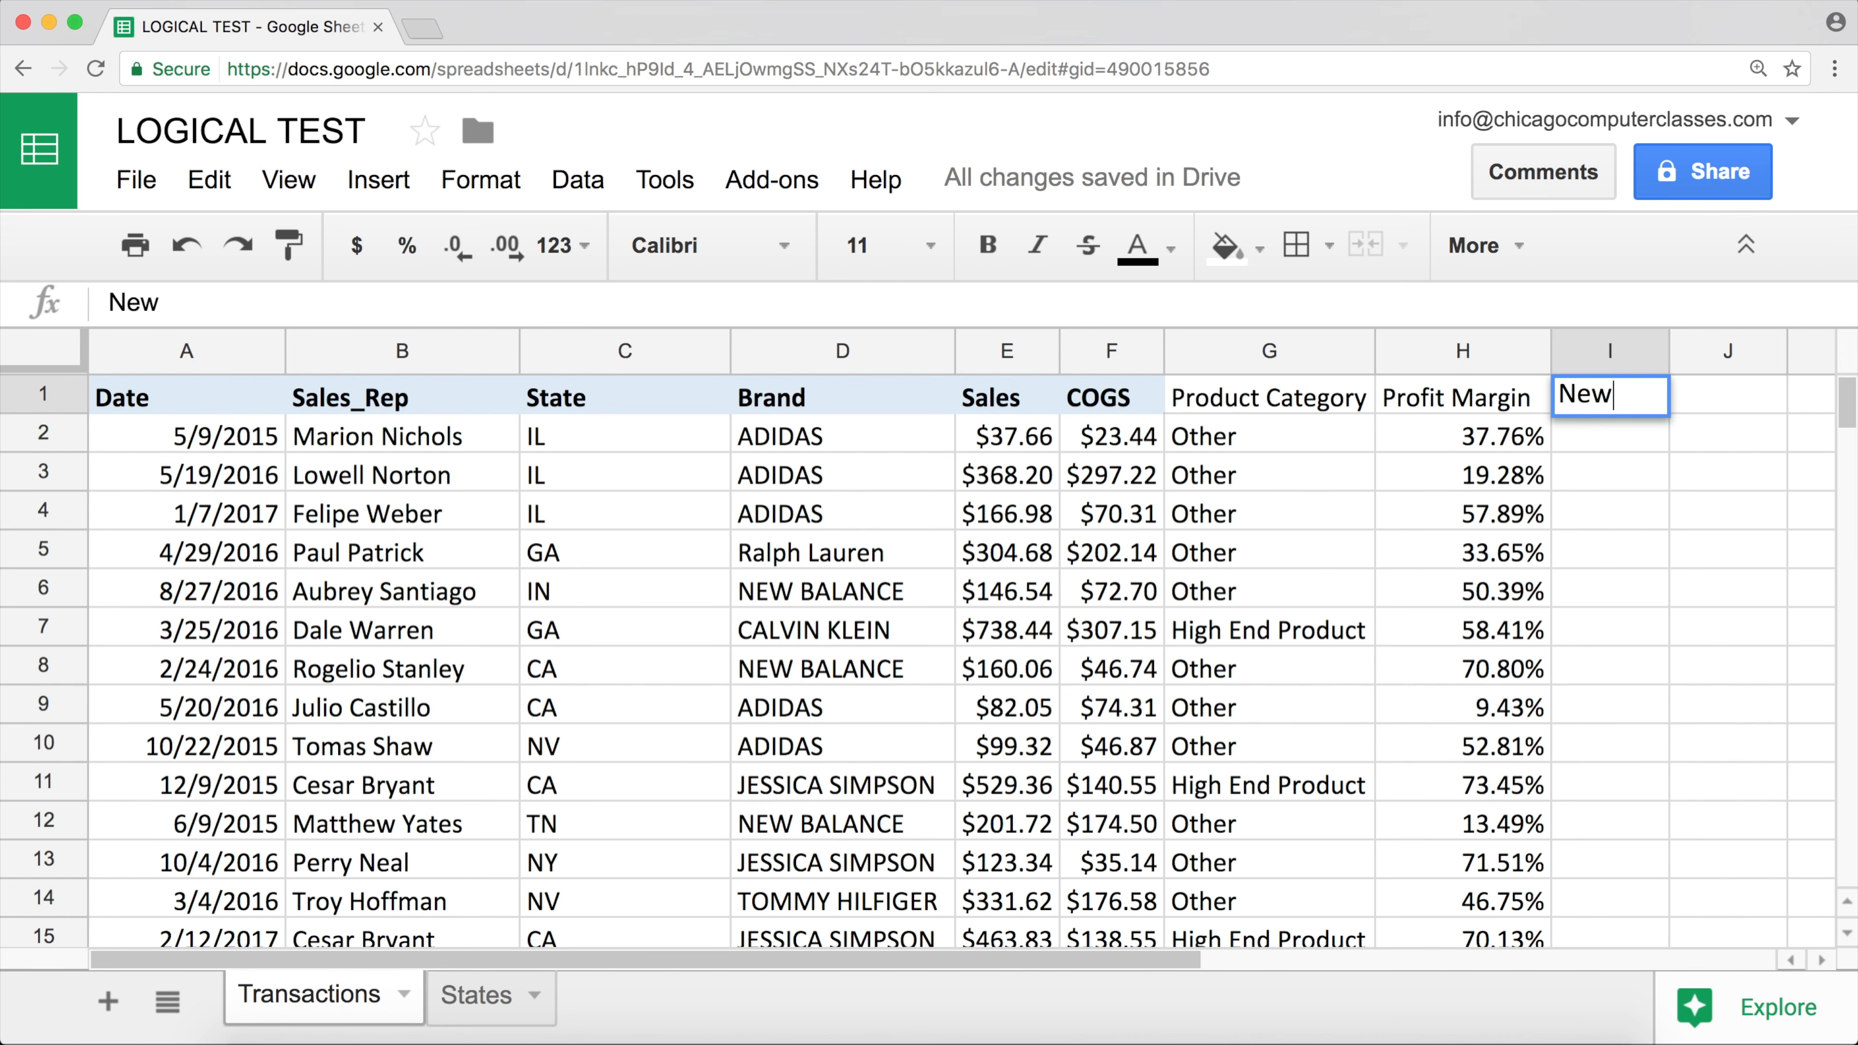
text( Price)
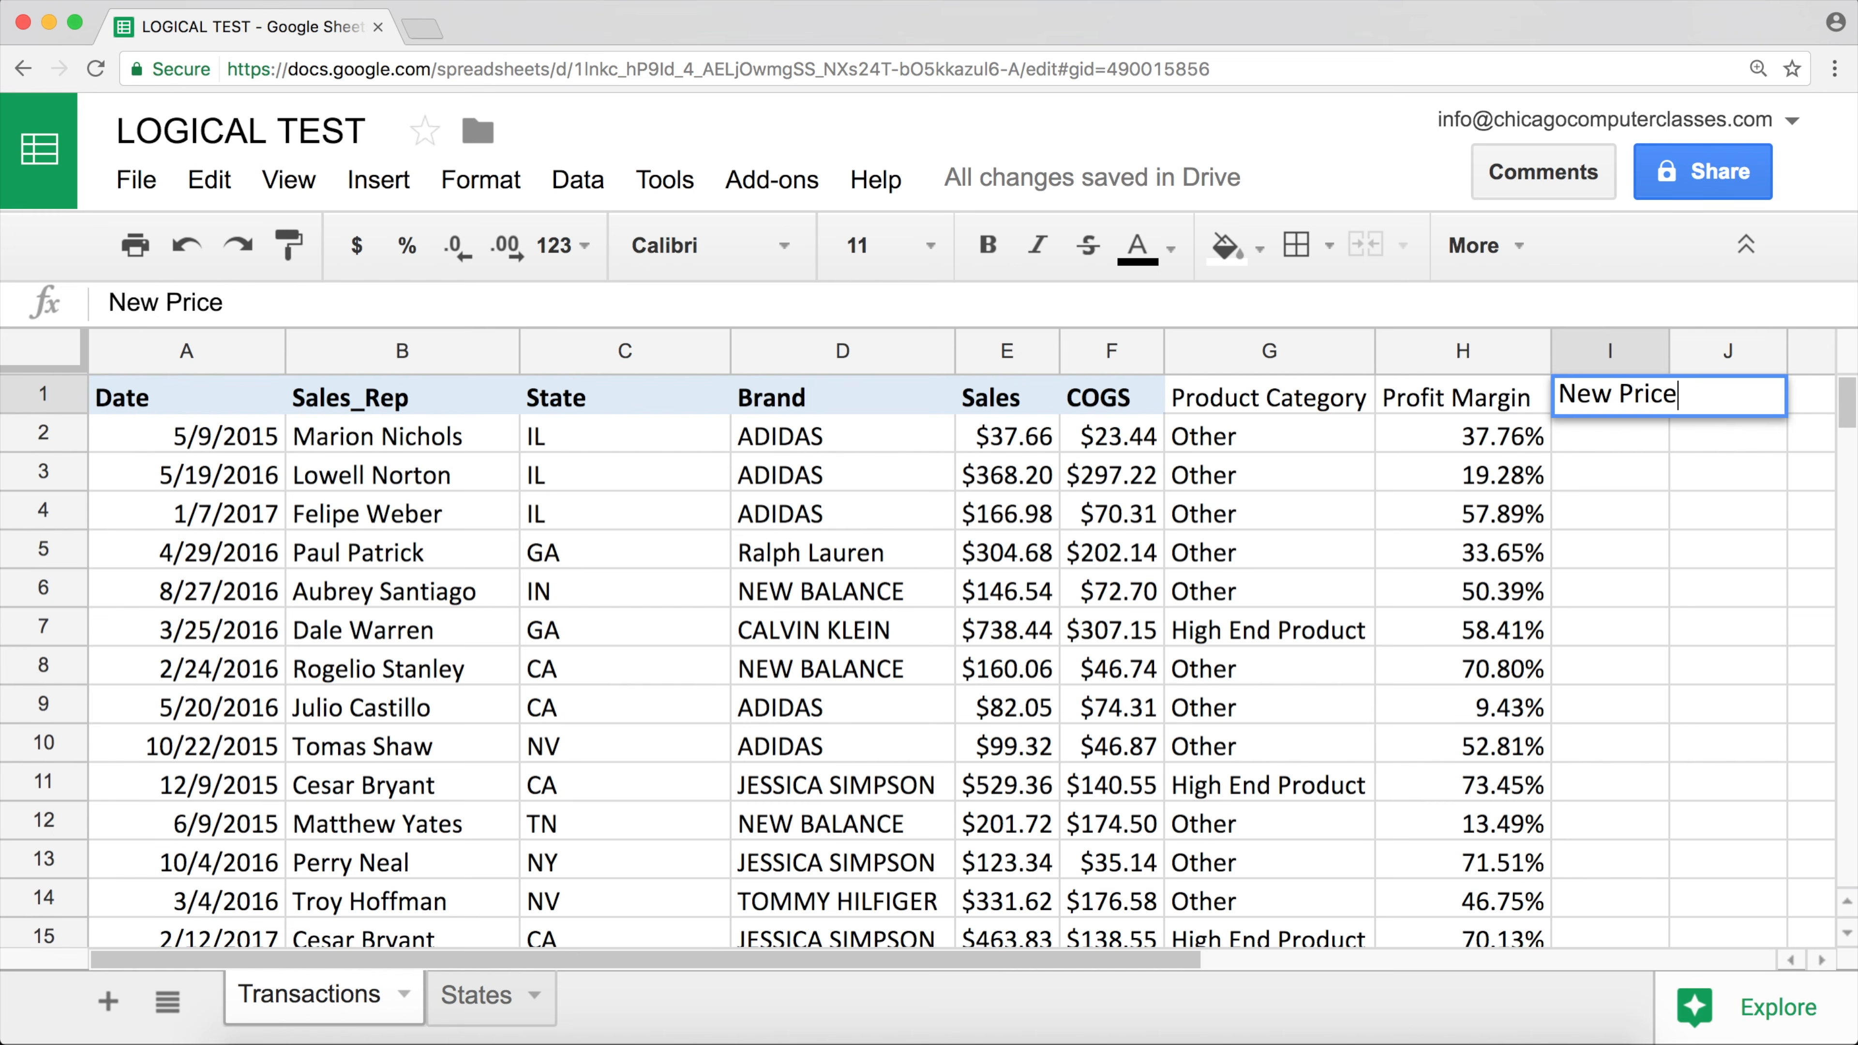
key(Return)
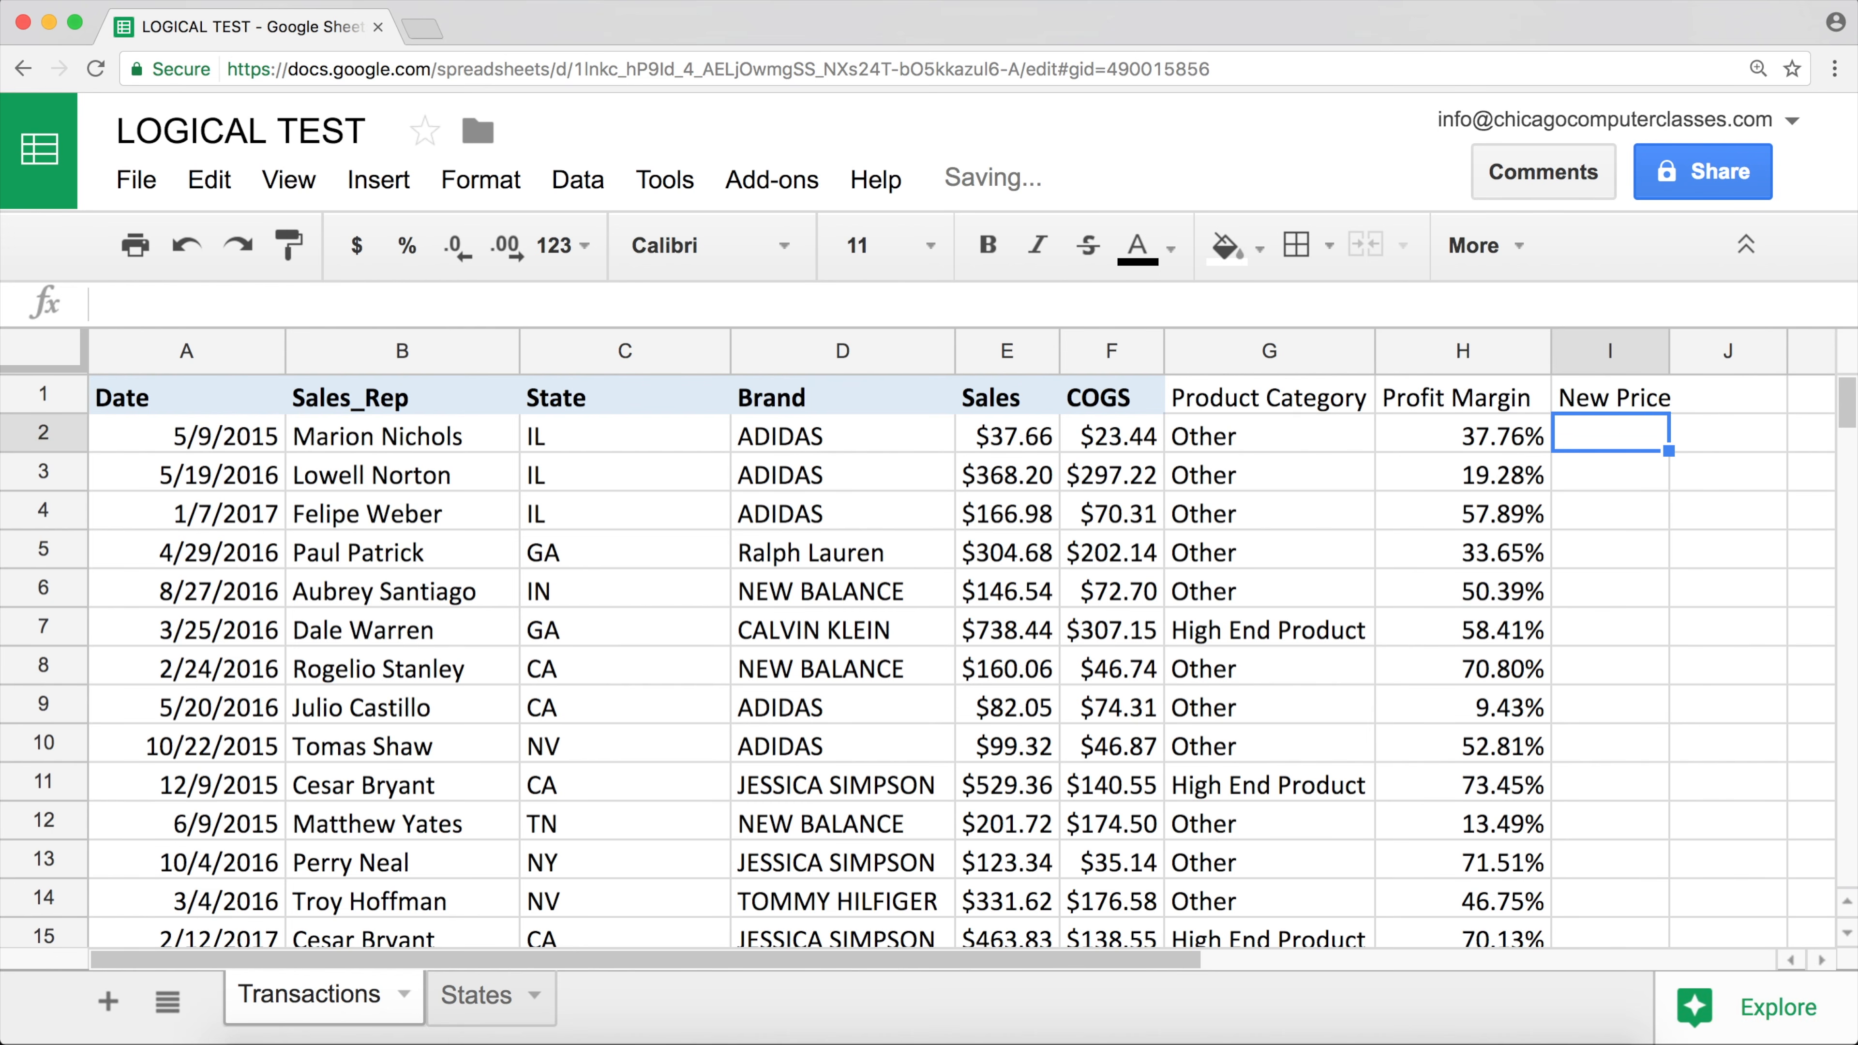
- Enter =IF(H2<5%,E2*1.2,E2) in I2 to raise the sales price by 20% when the profit margin is below 5%
text(=IF()
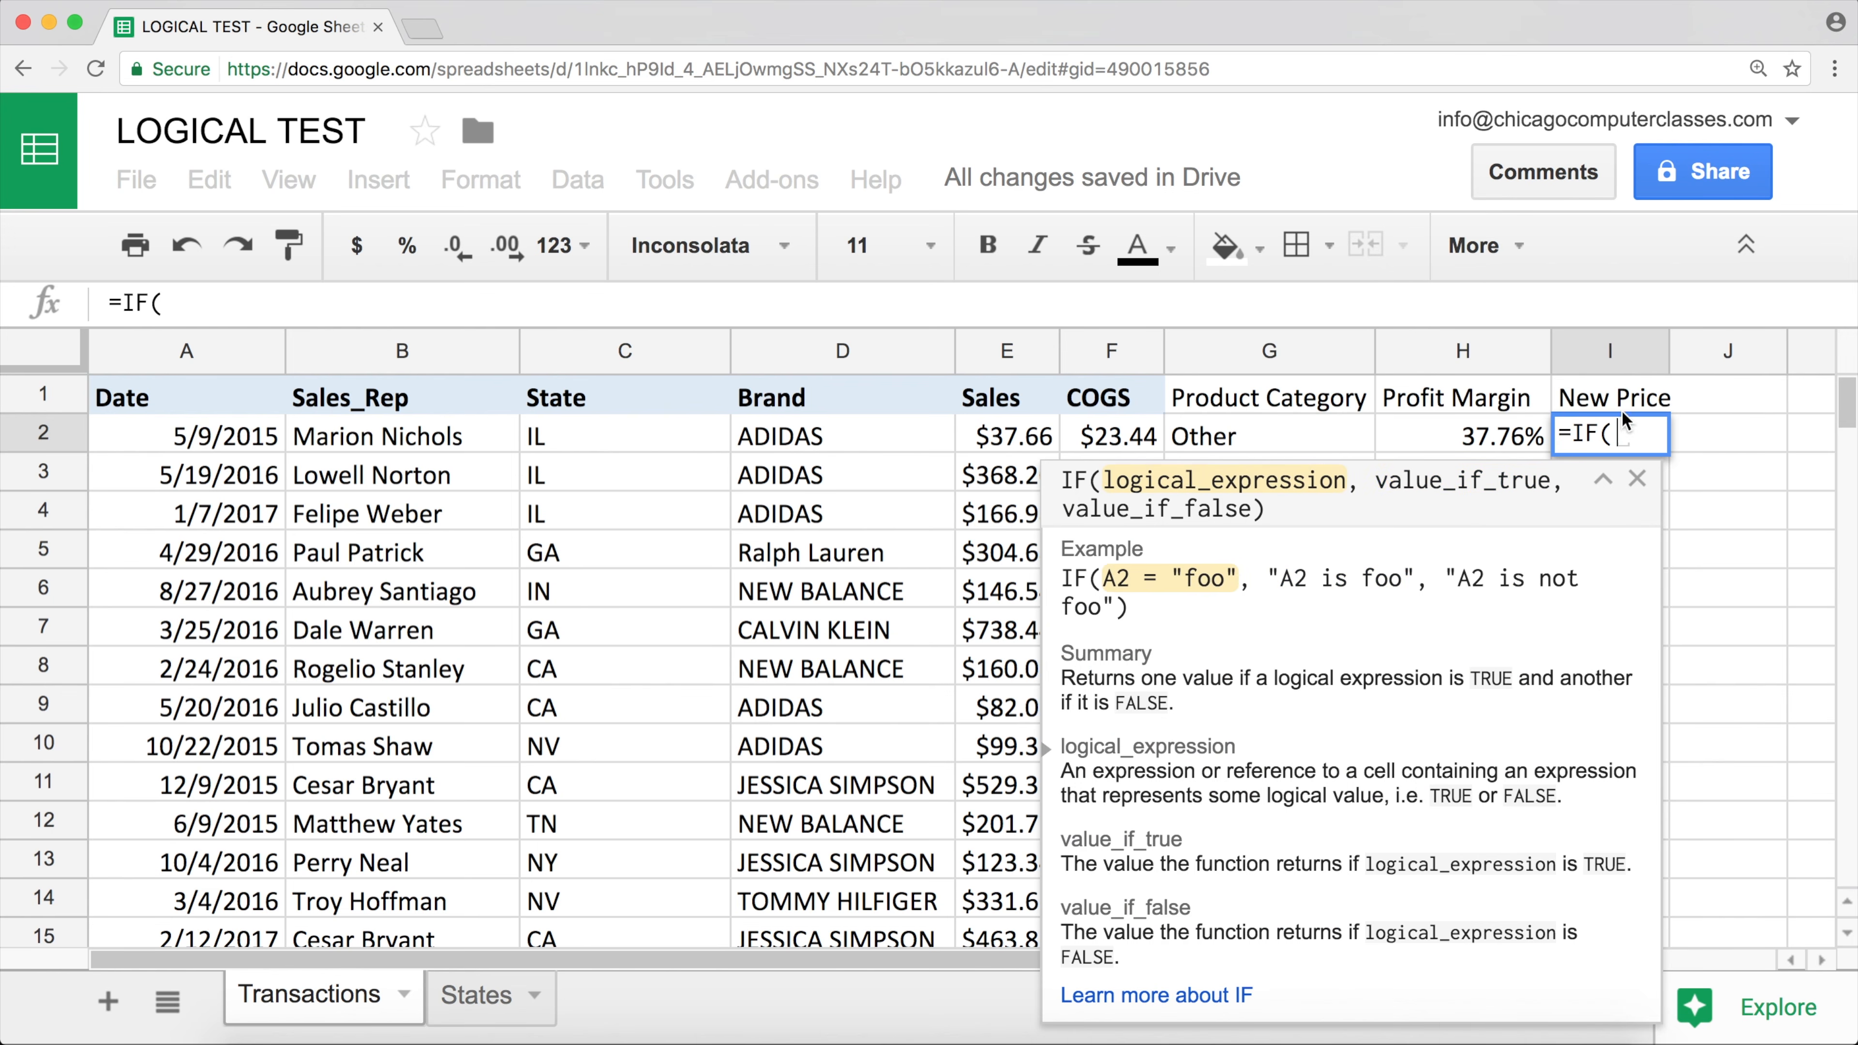
click(1439, 443)
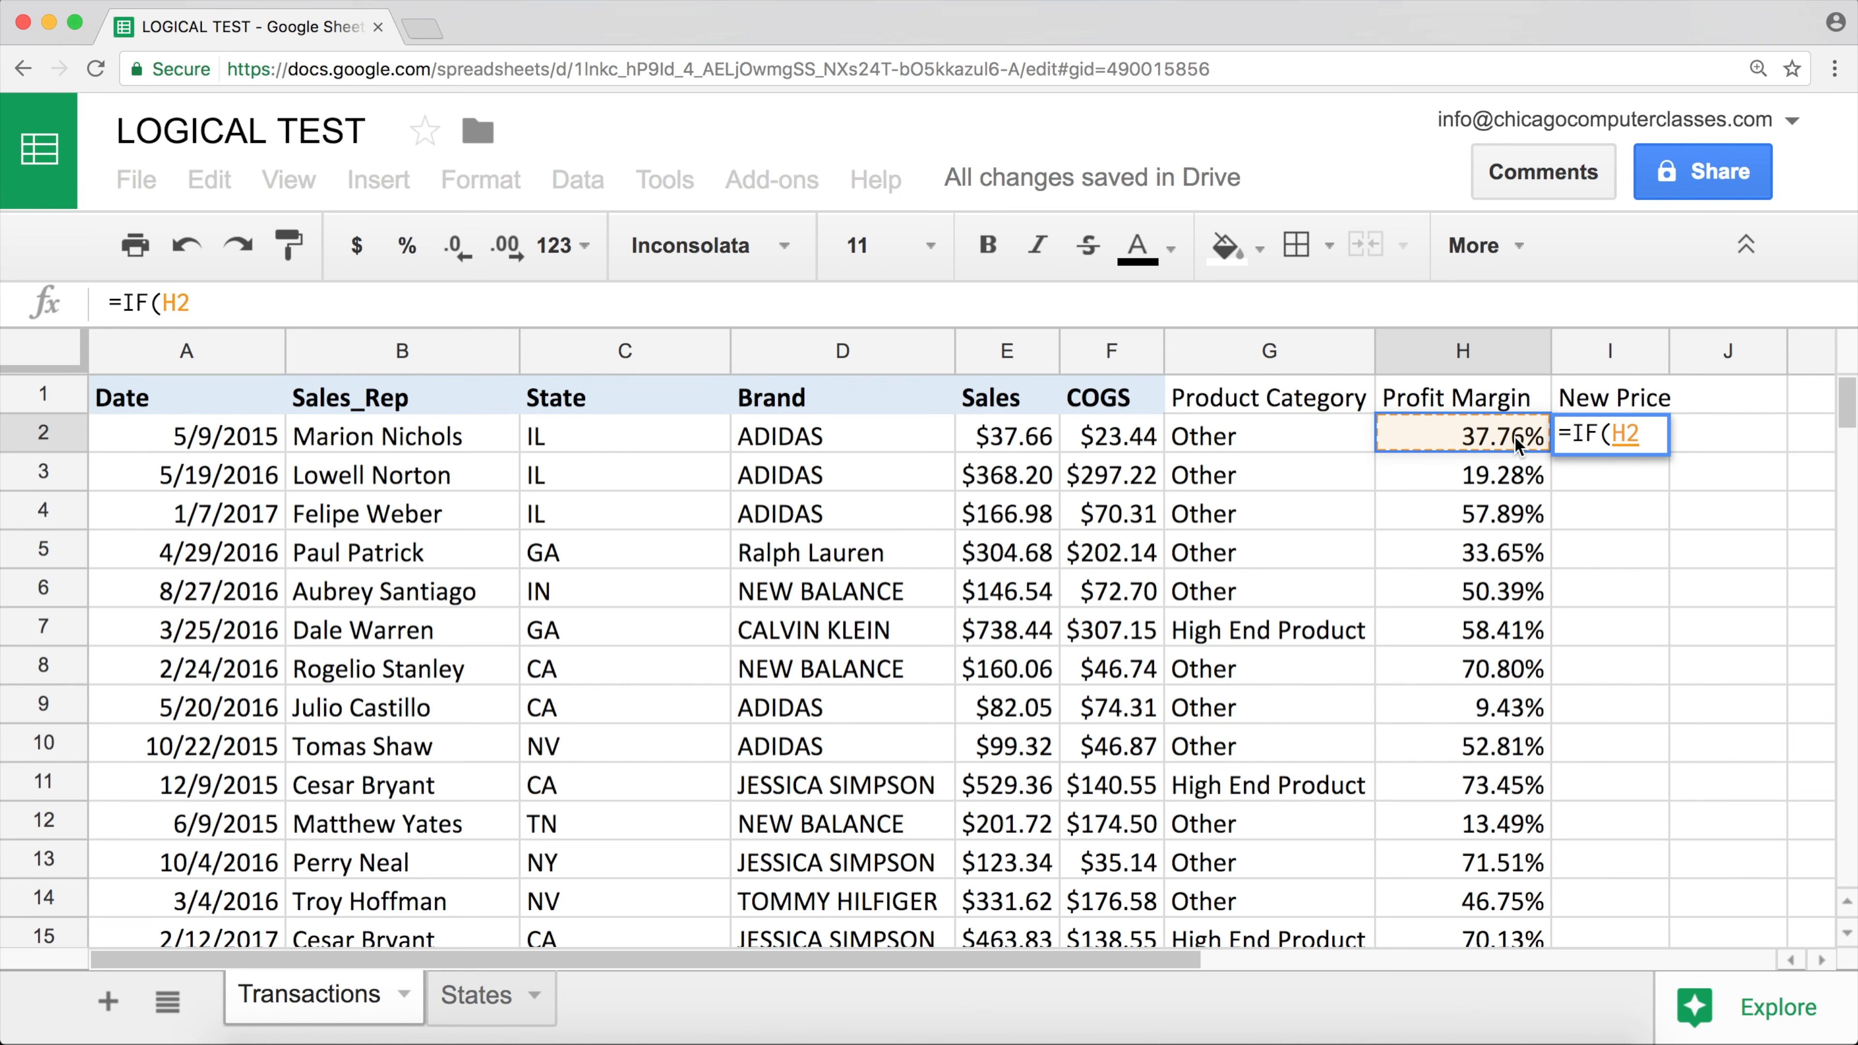
text(<)
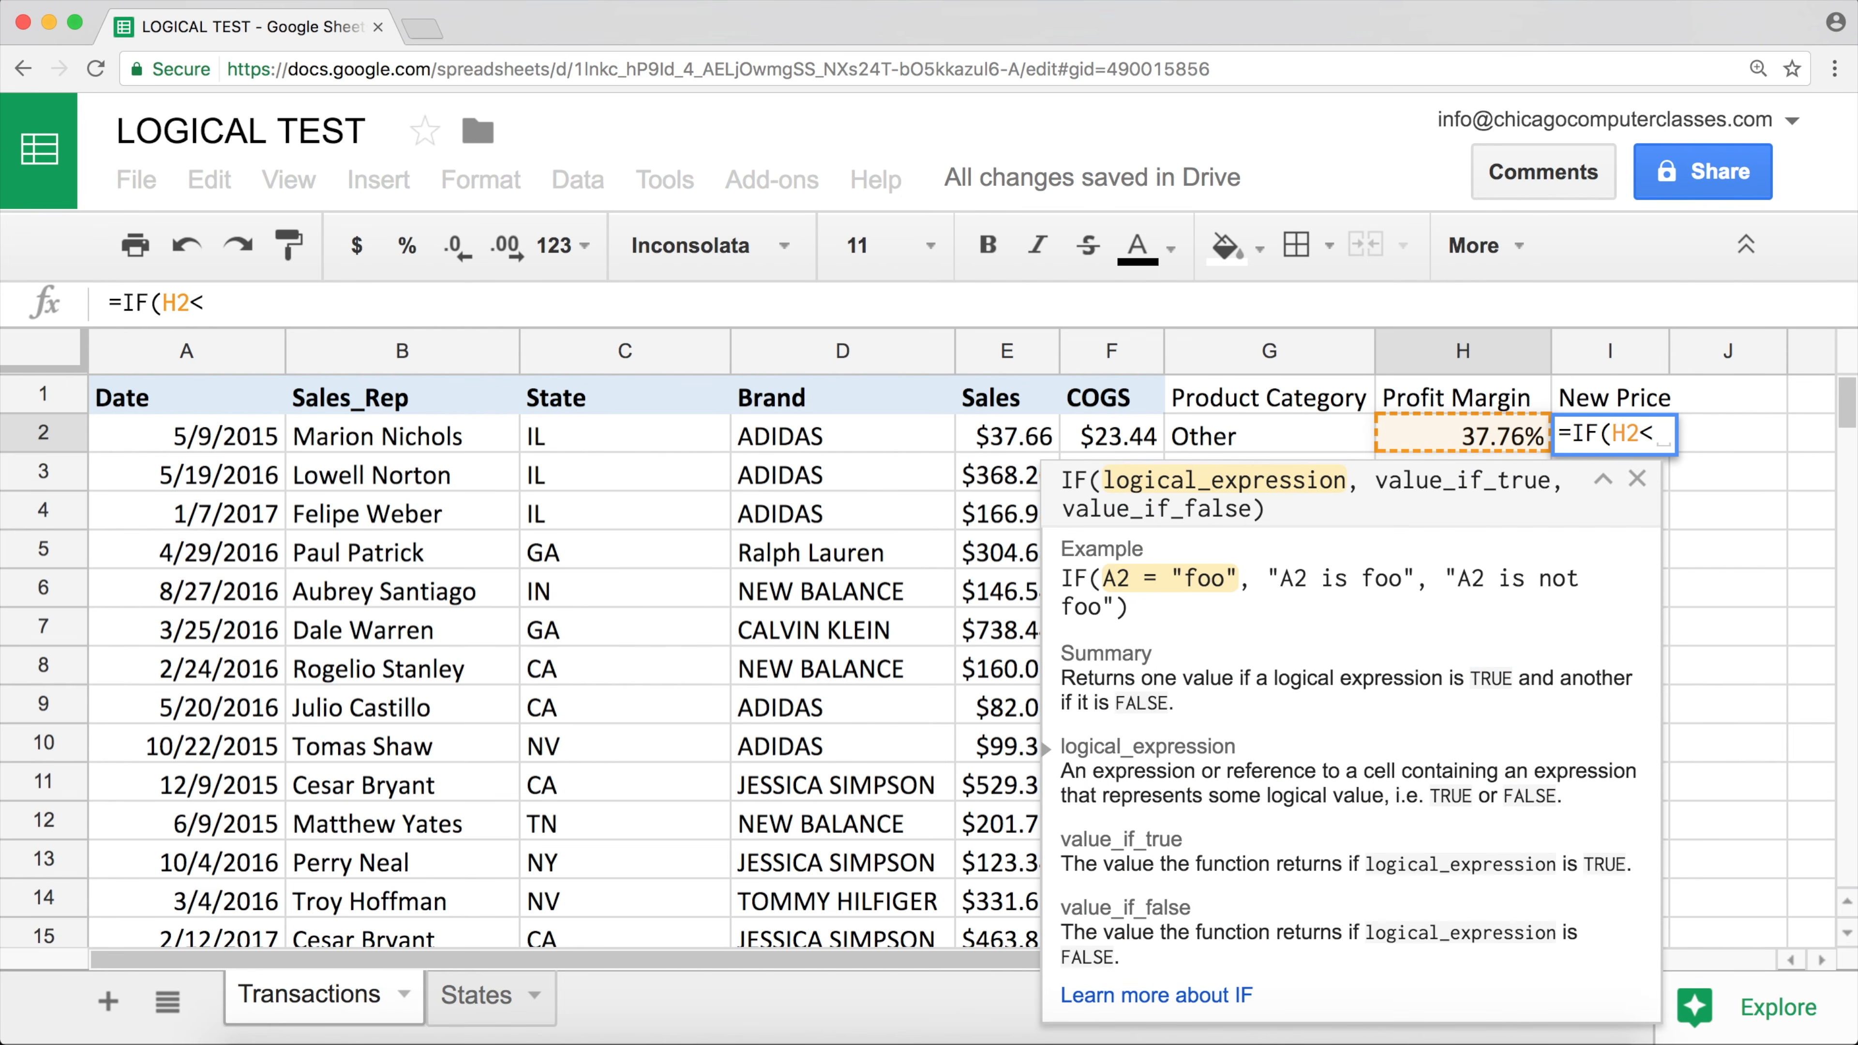
text(5)
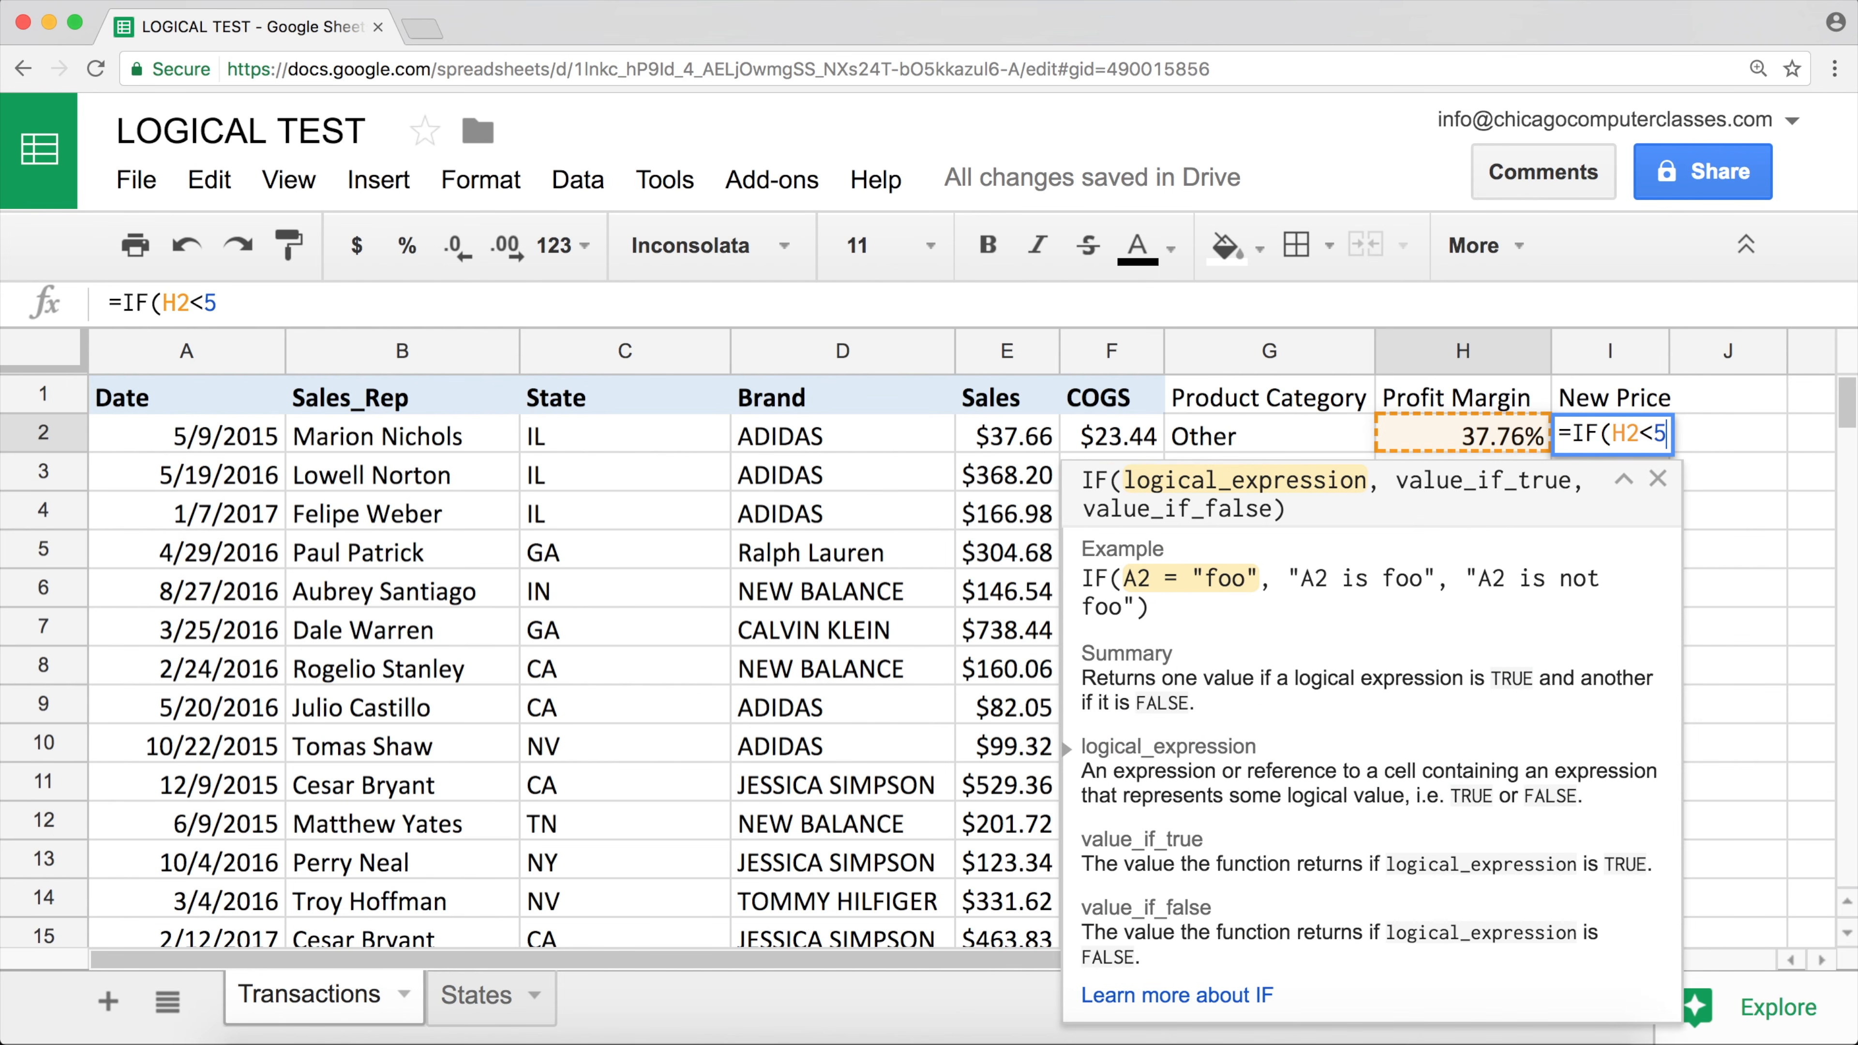
text(%)
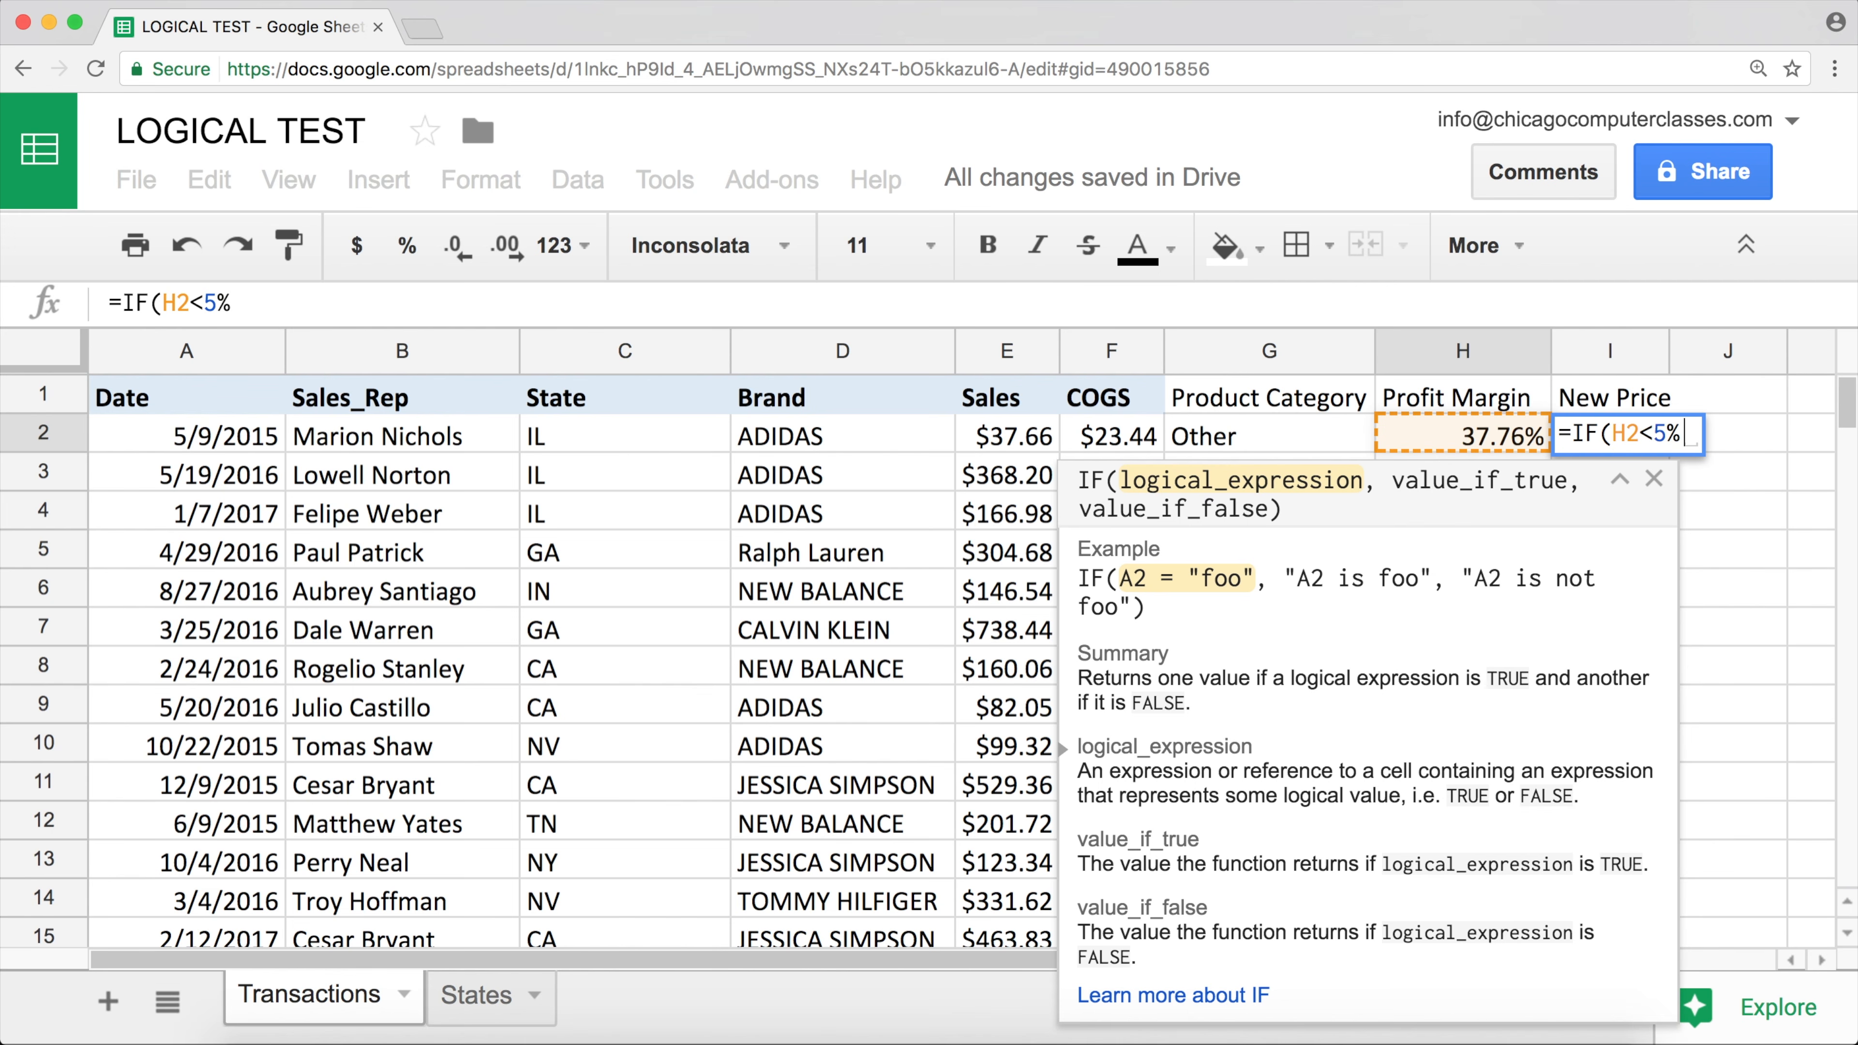
text(,)
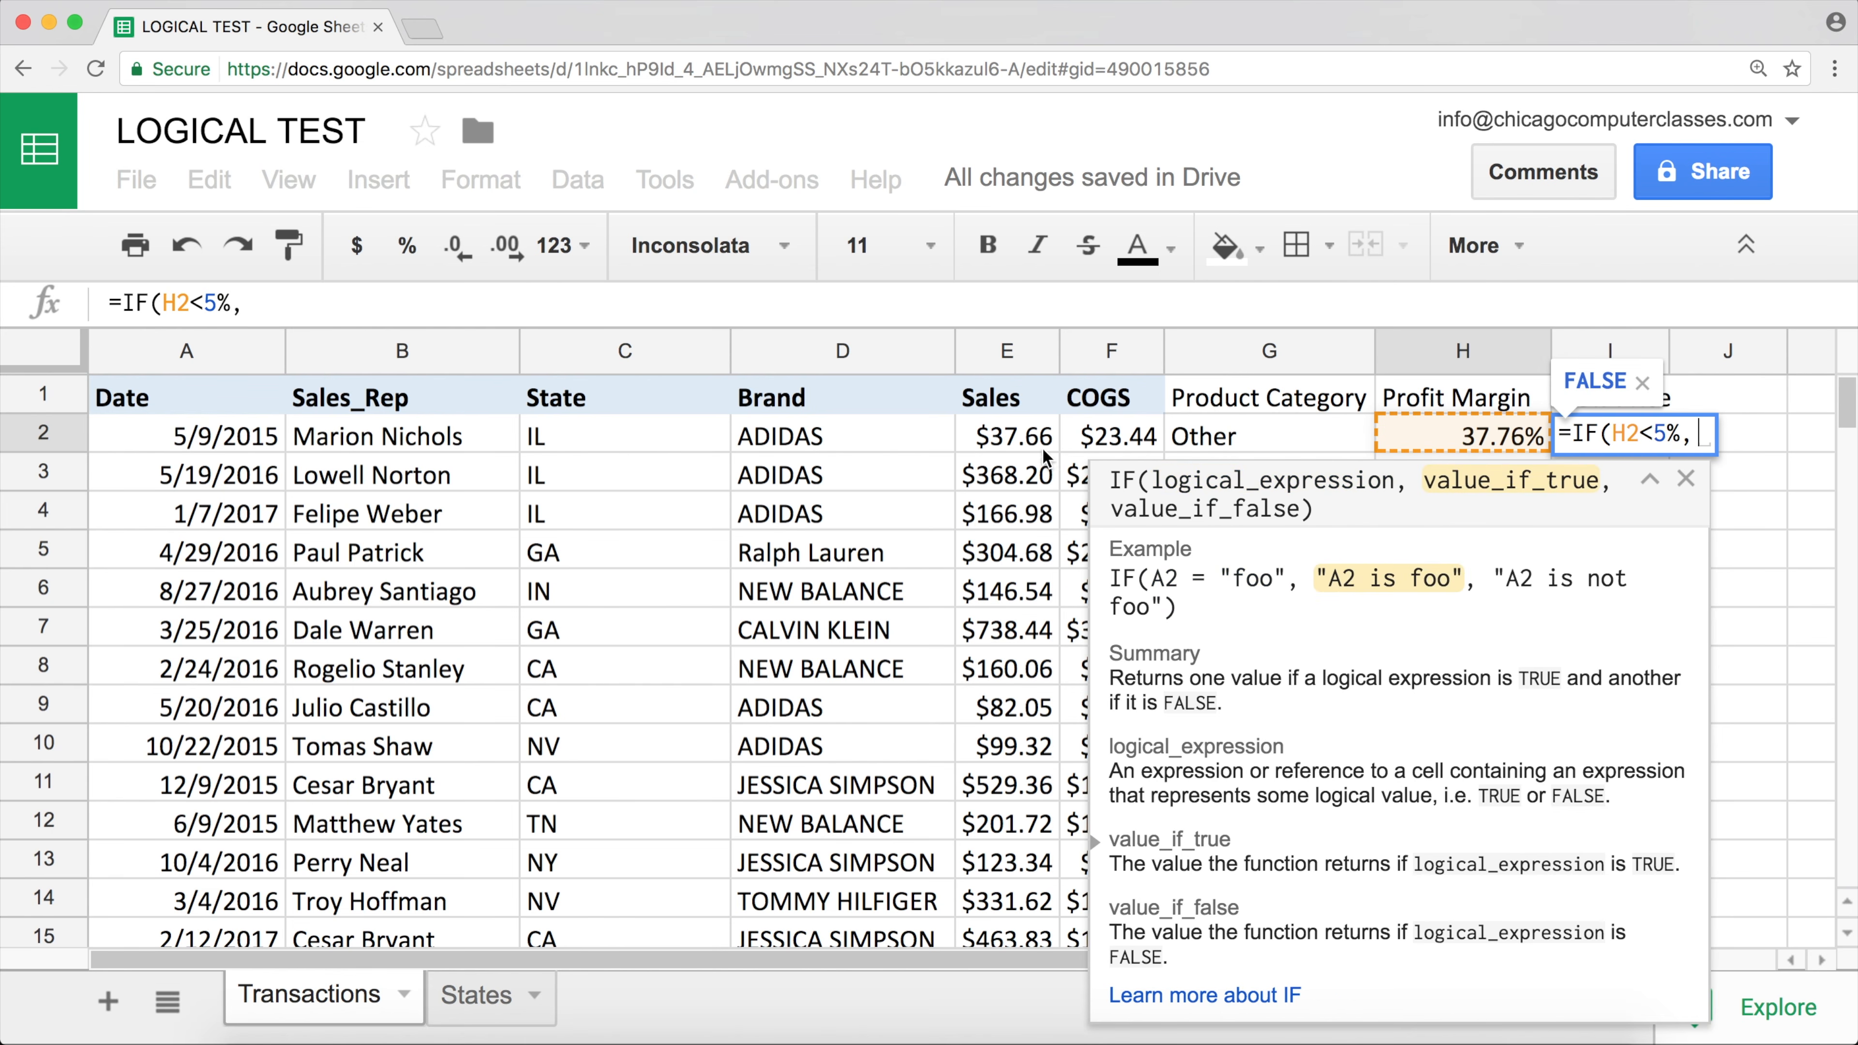
click(1028, 444)
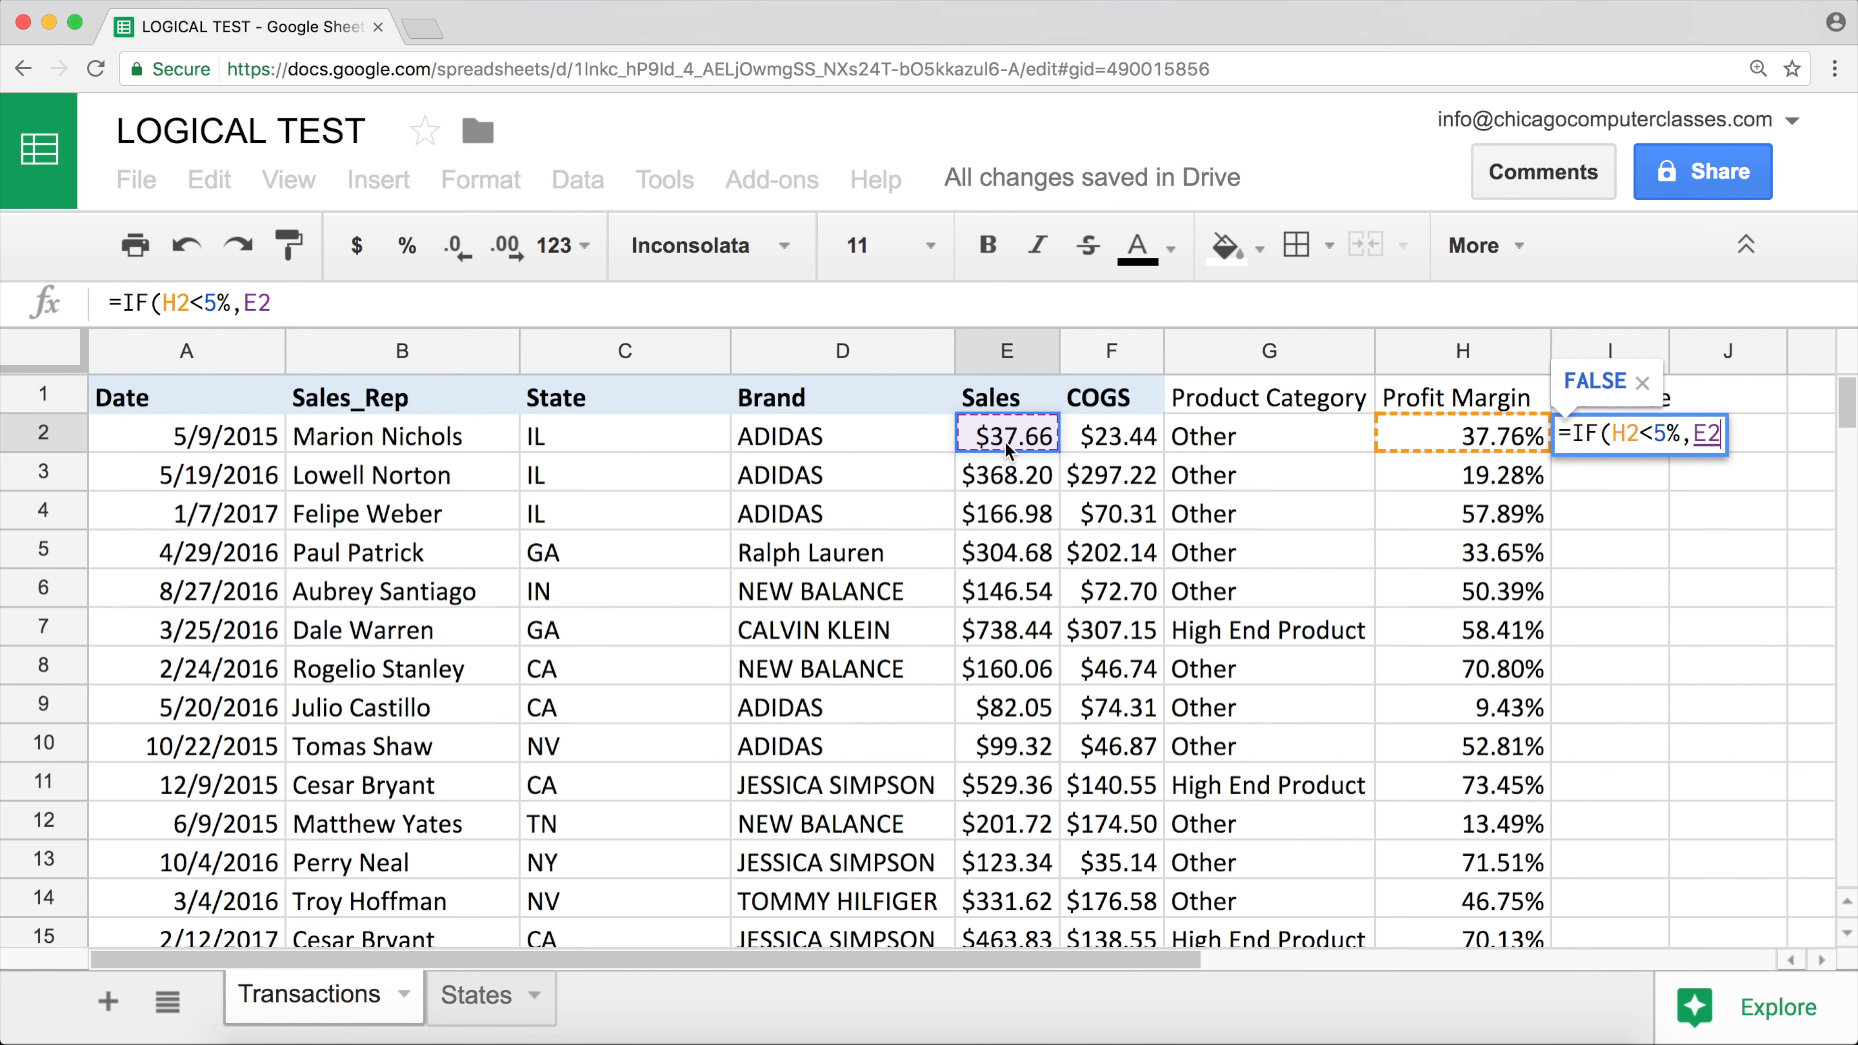
text(*)
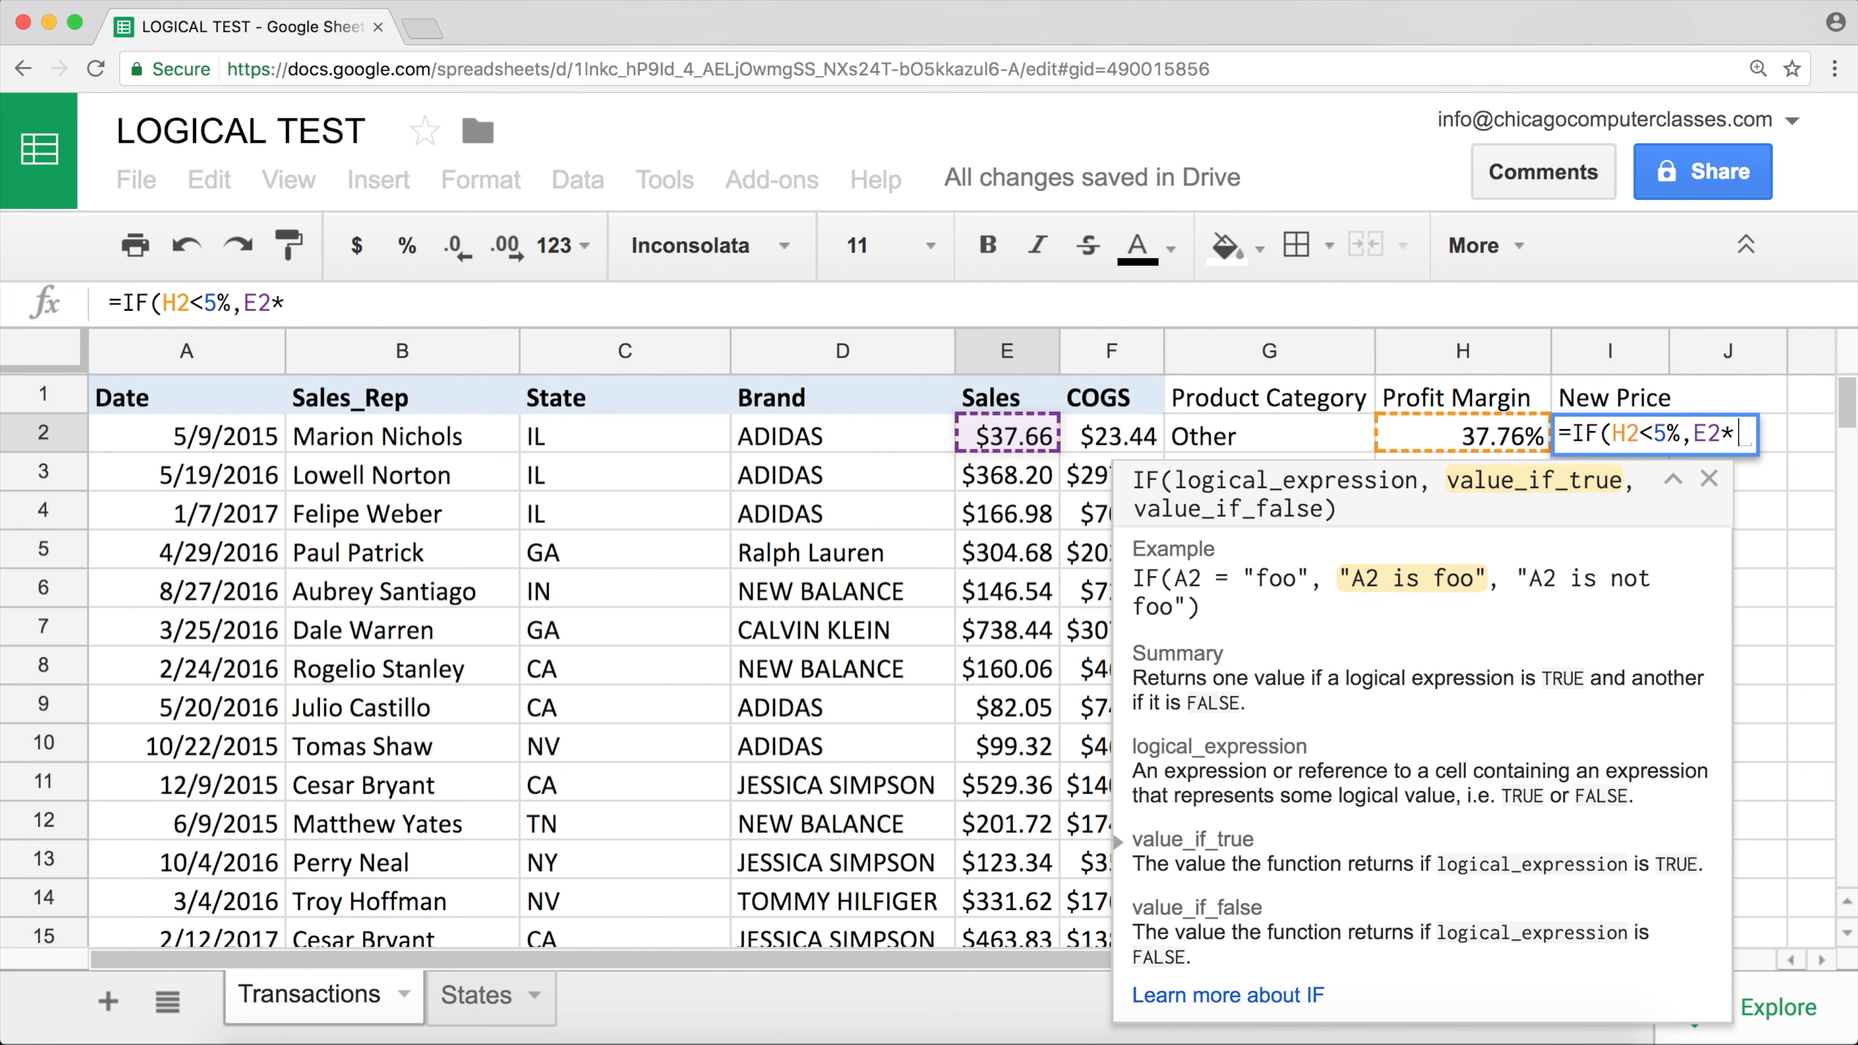
text(1.2)
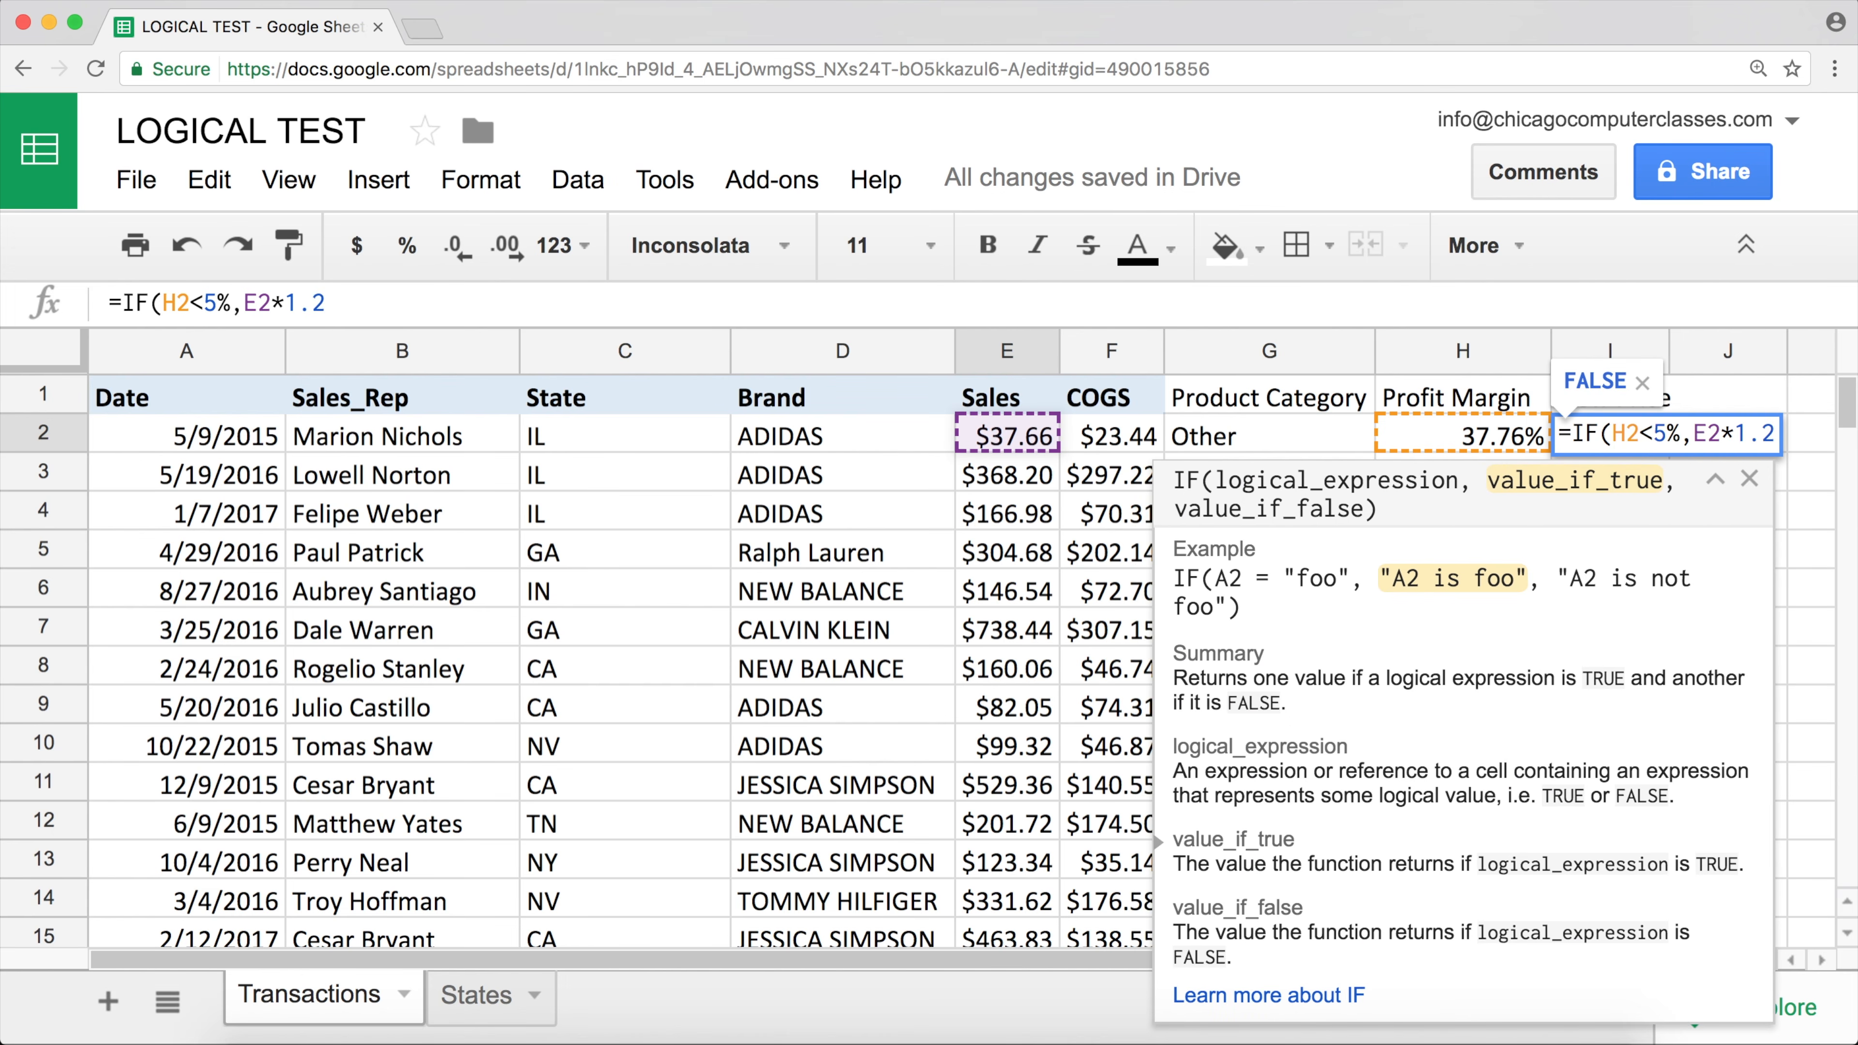
text(,)
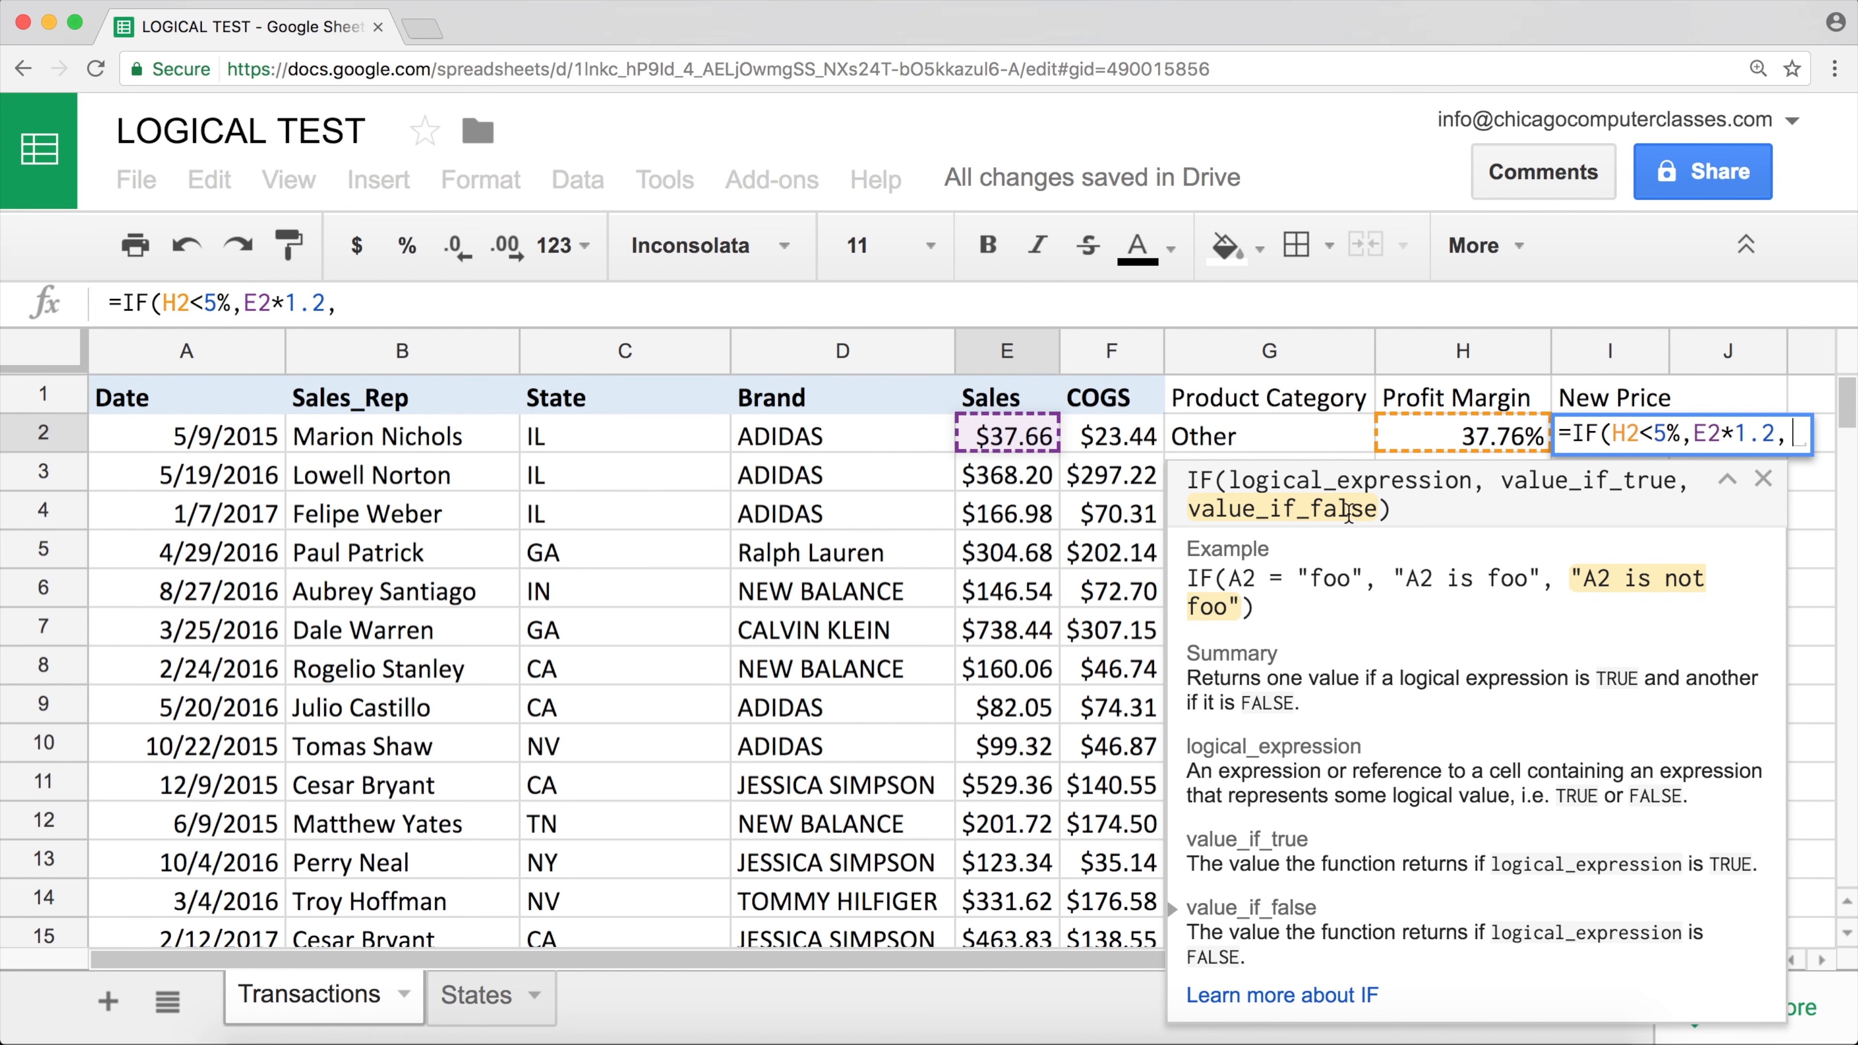
click(1011, 439)
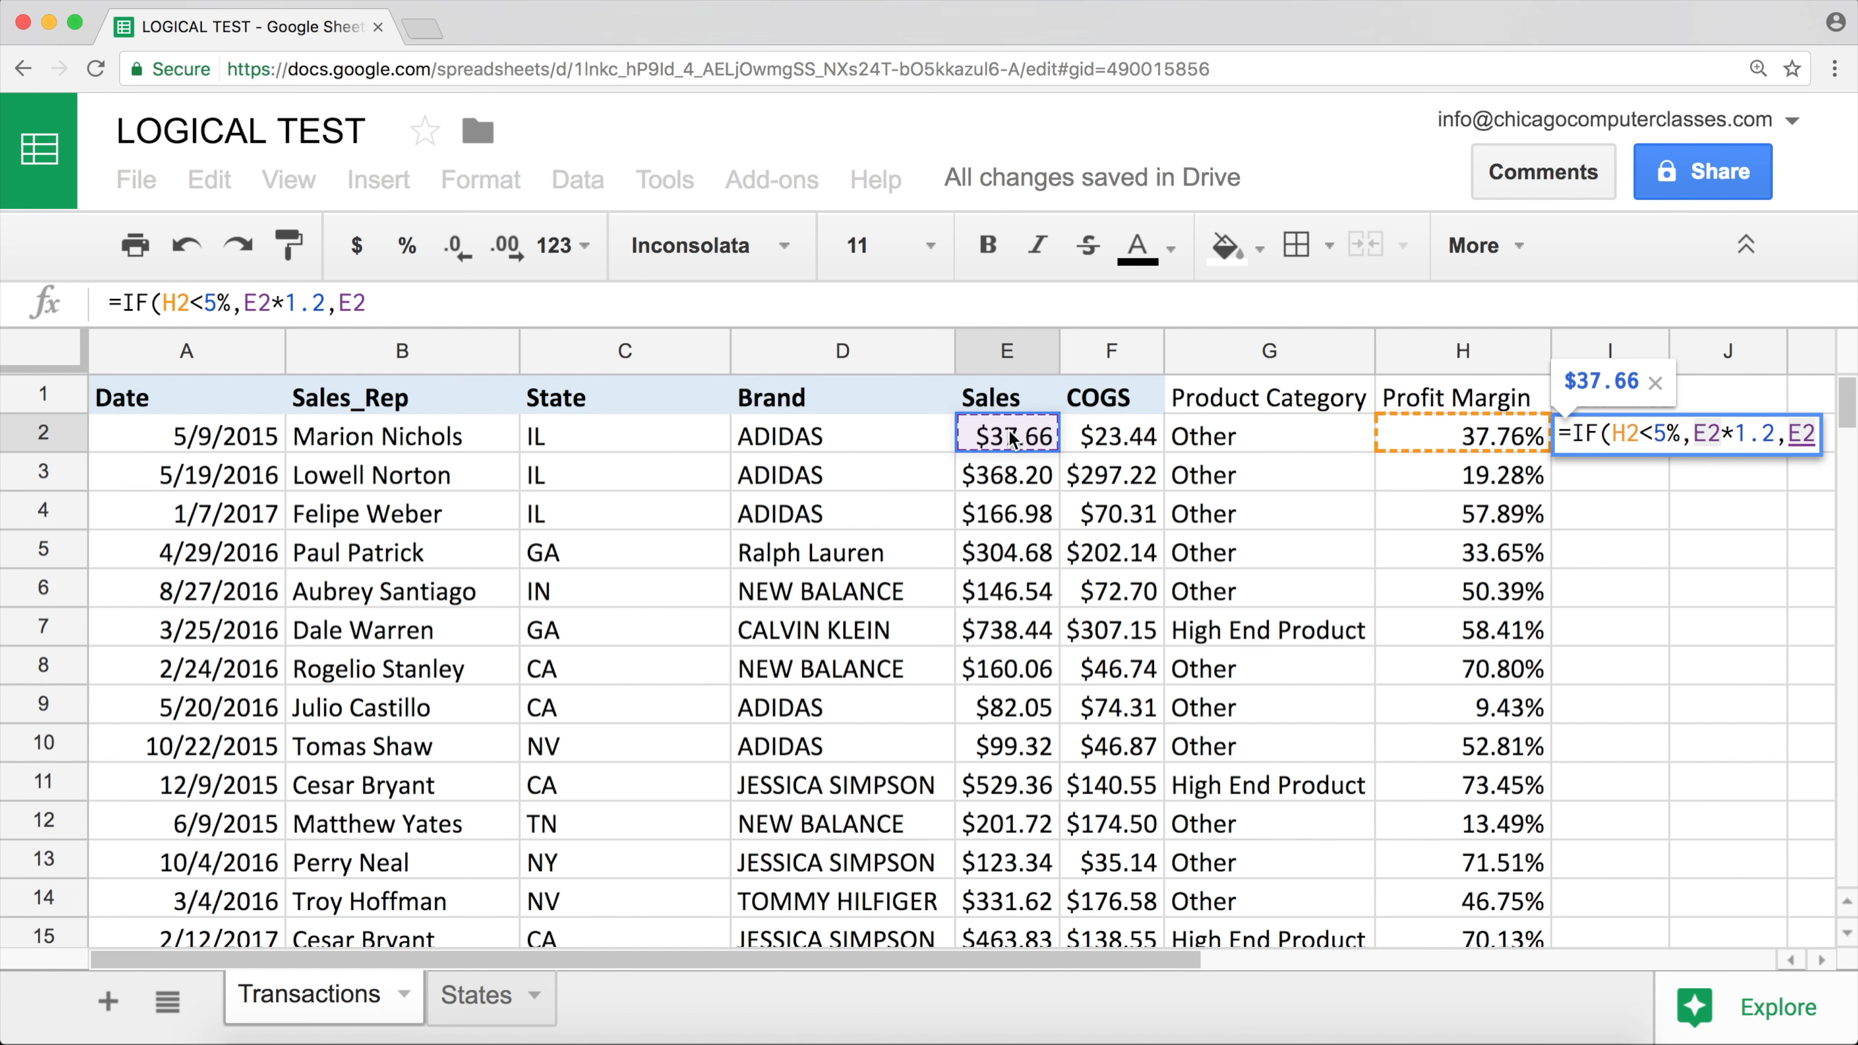
text())
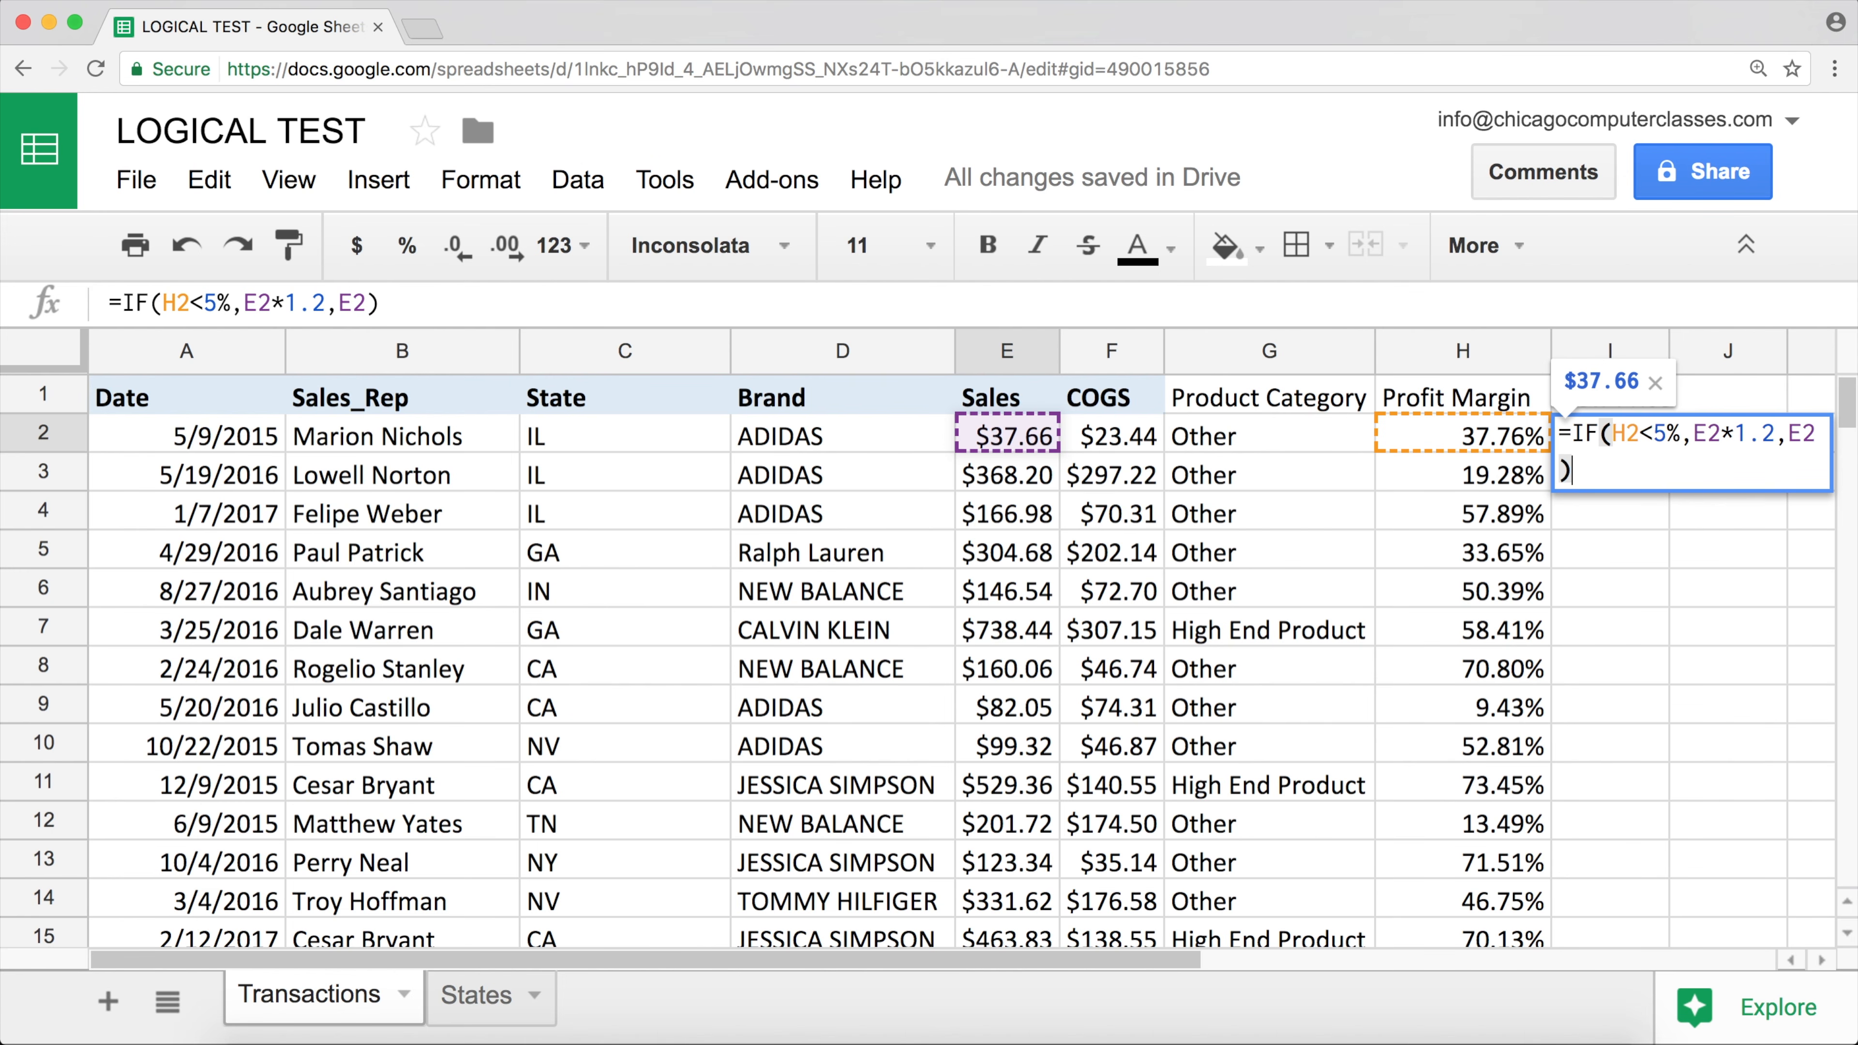
key(Return)
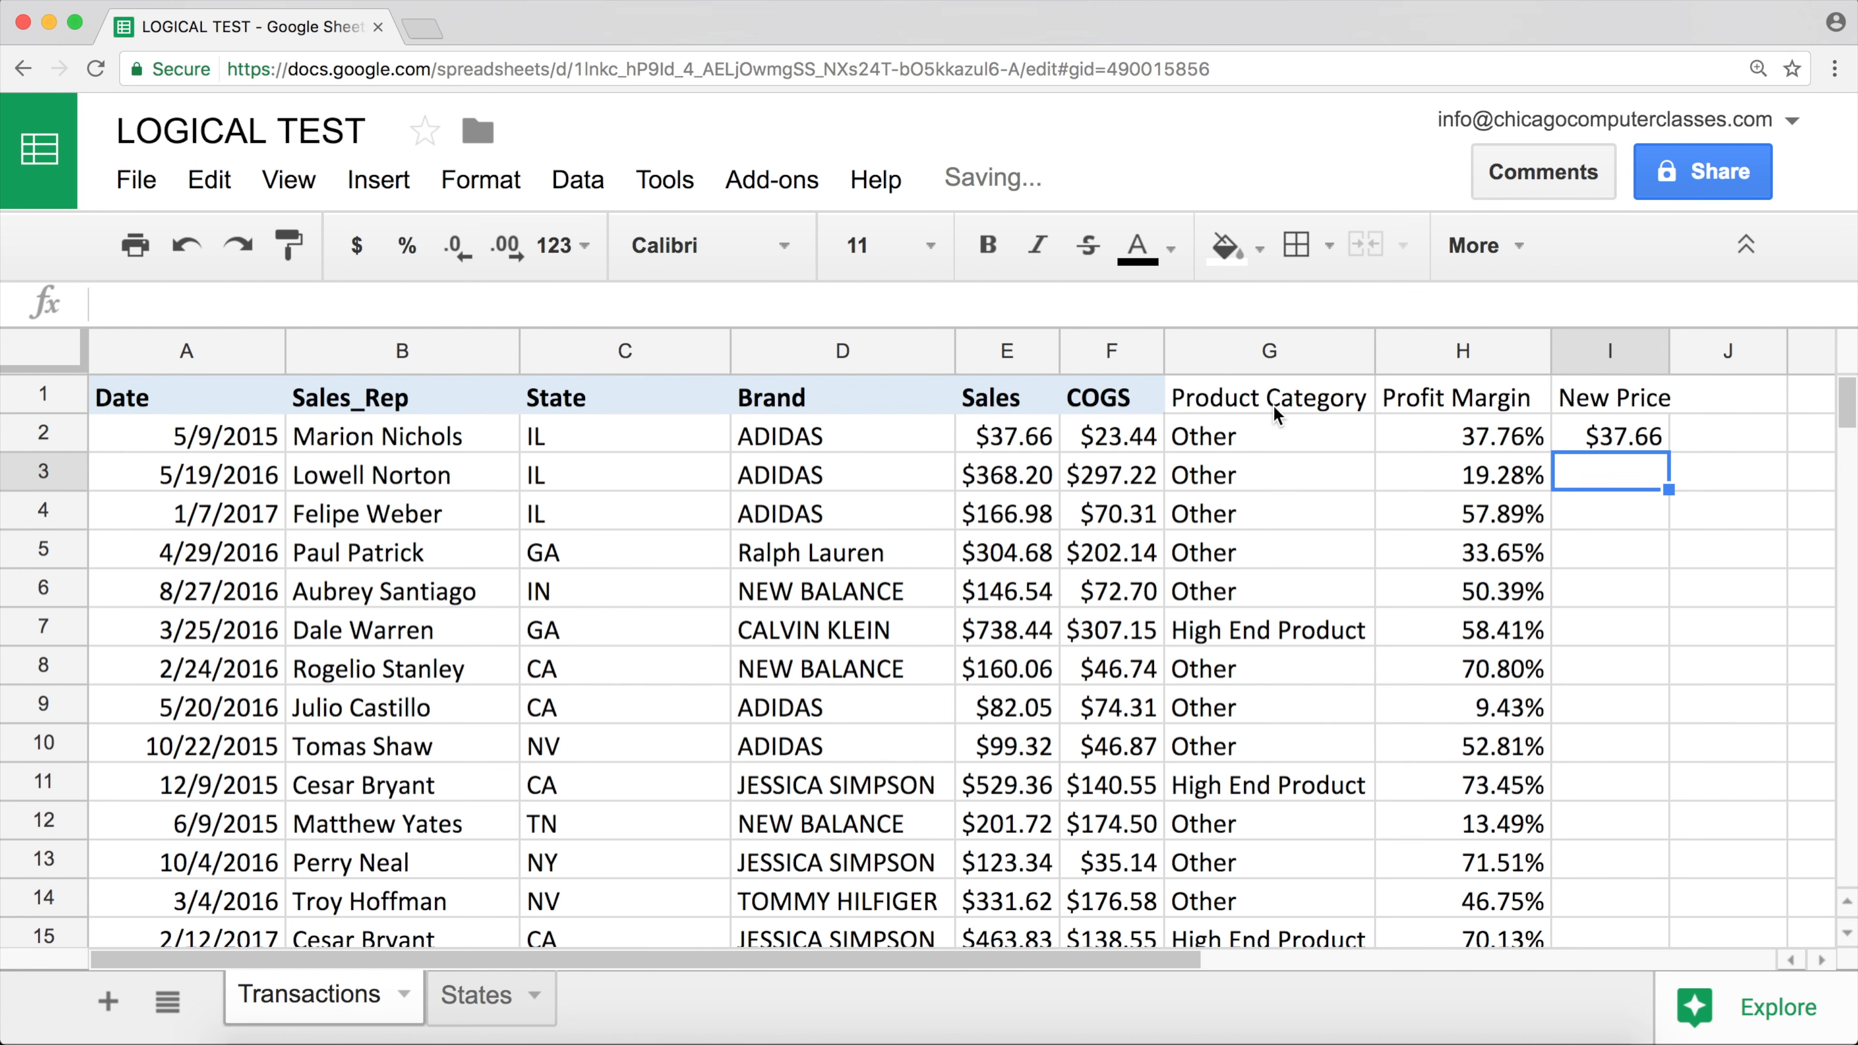
- Check I2 against the margin in H2 and the sale in E2, and fill the New Price formula down column I
click(1618, 434)
click(1489, 436)
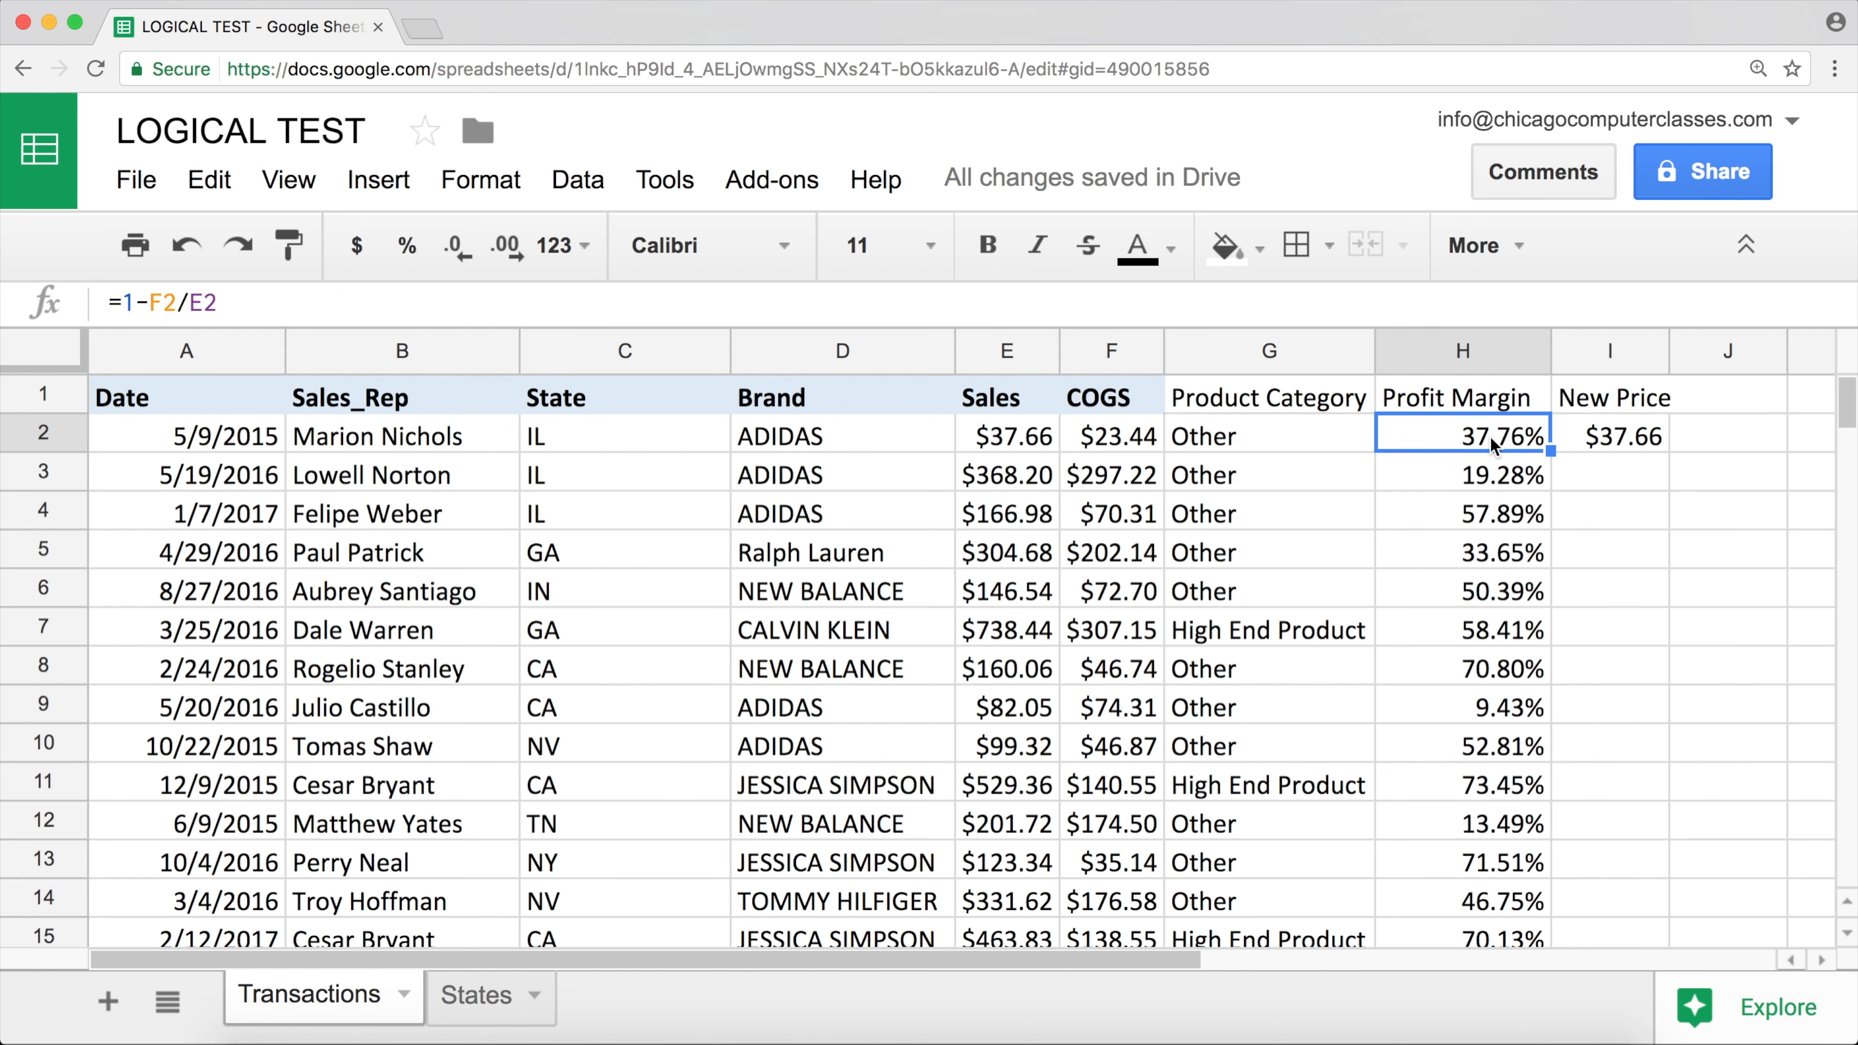
click(1635, 437)
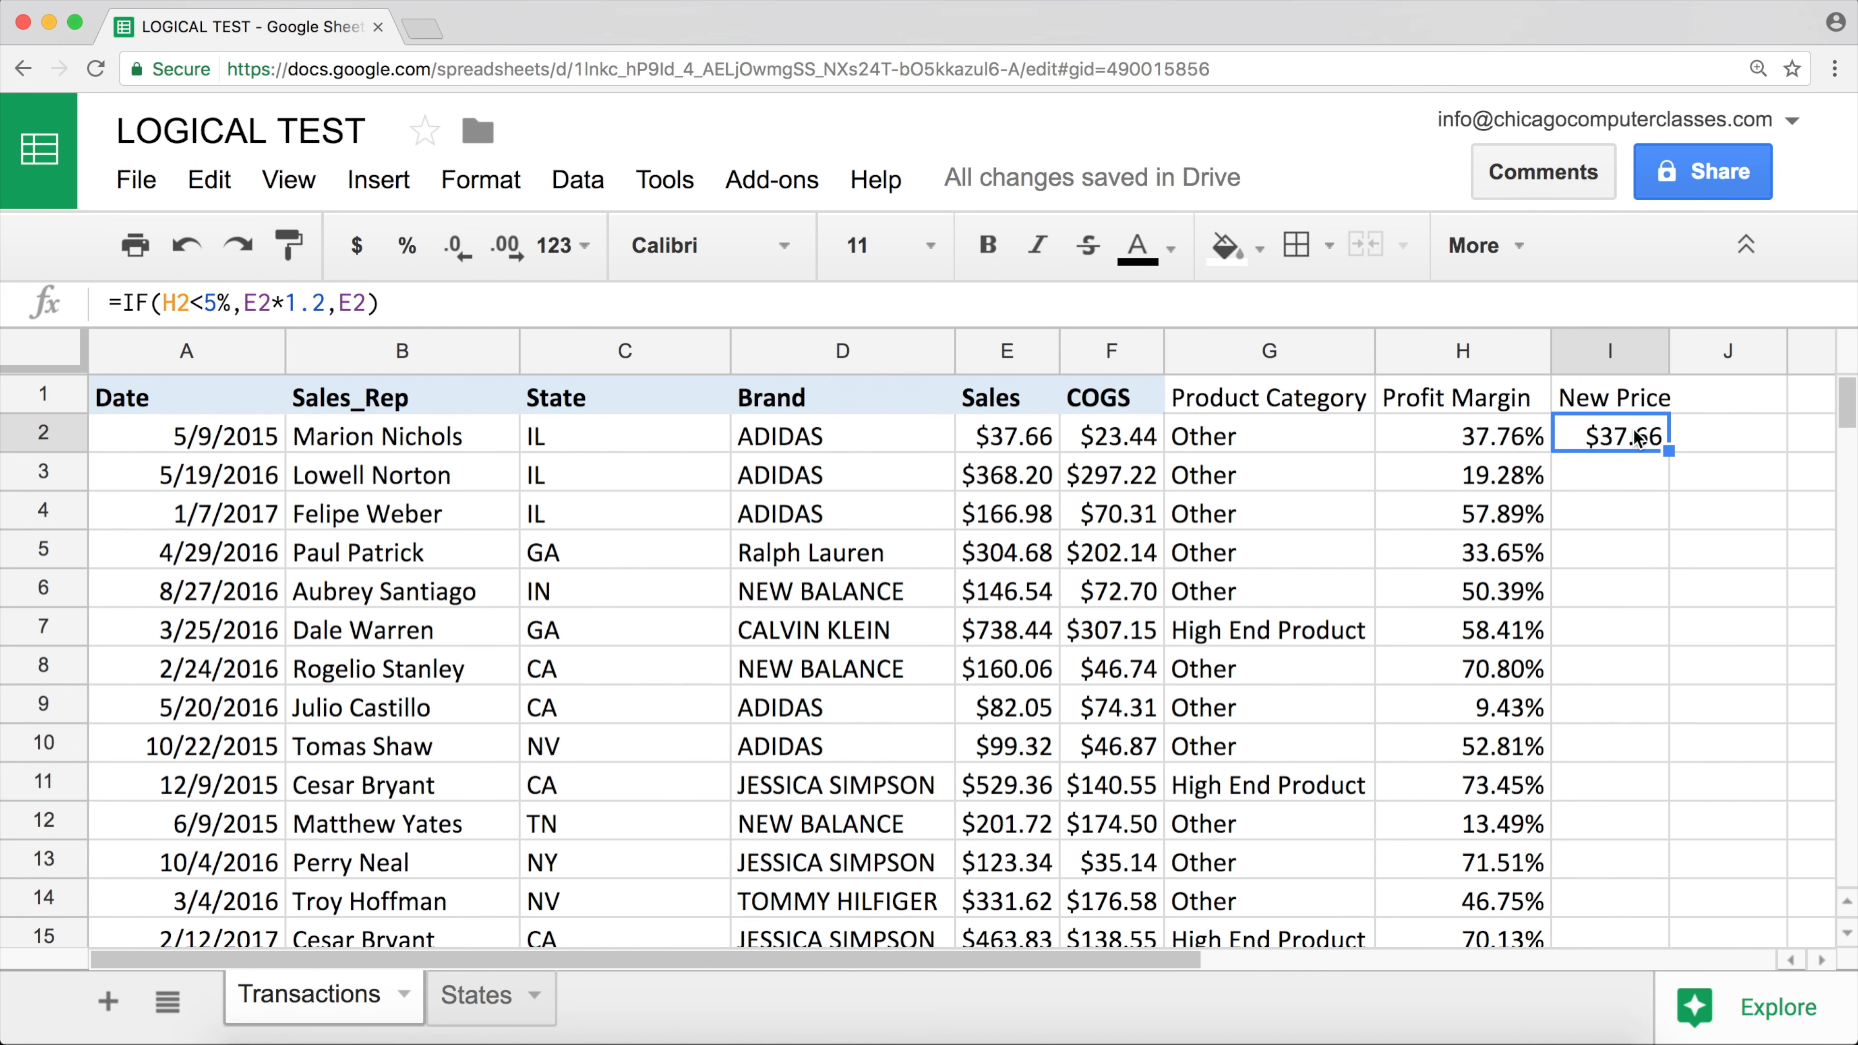
click(1002, 439)
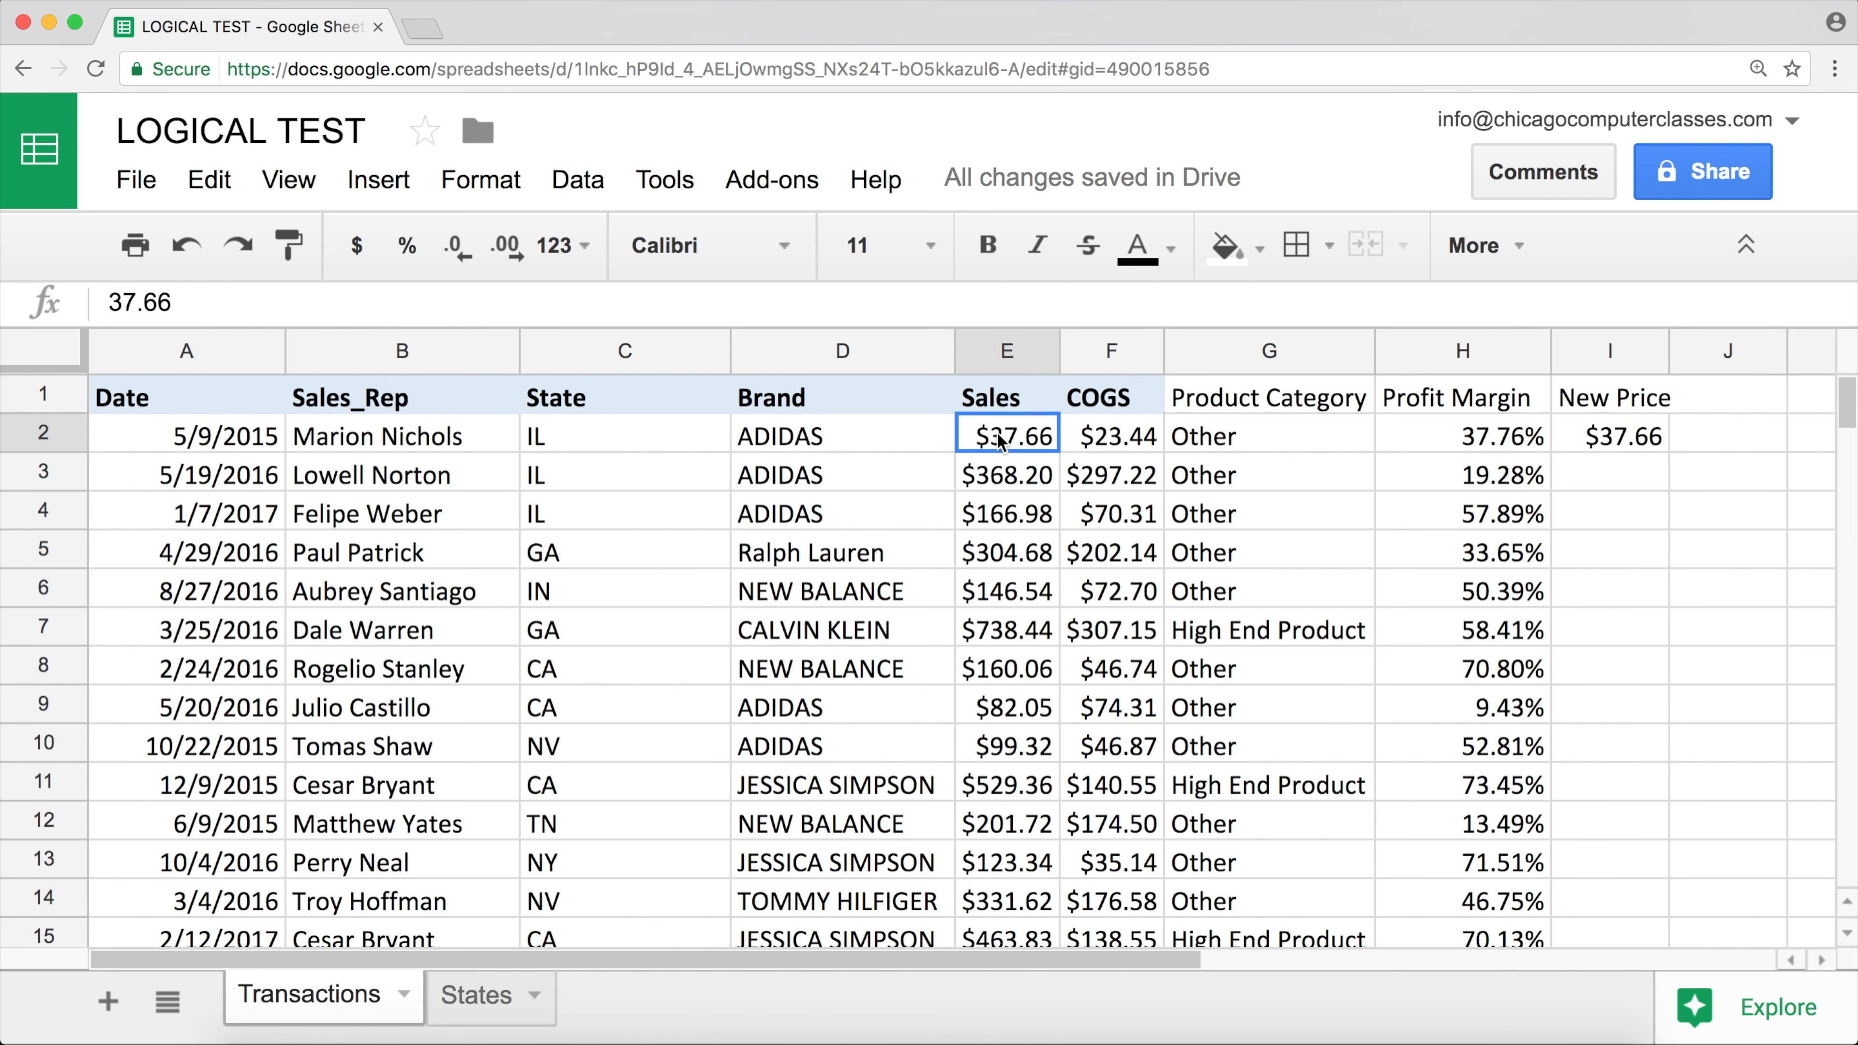
click(1617, 437)
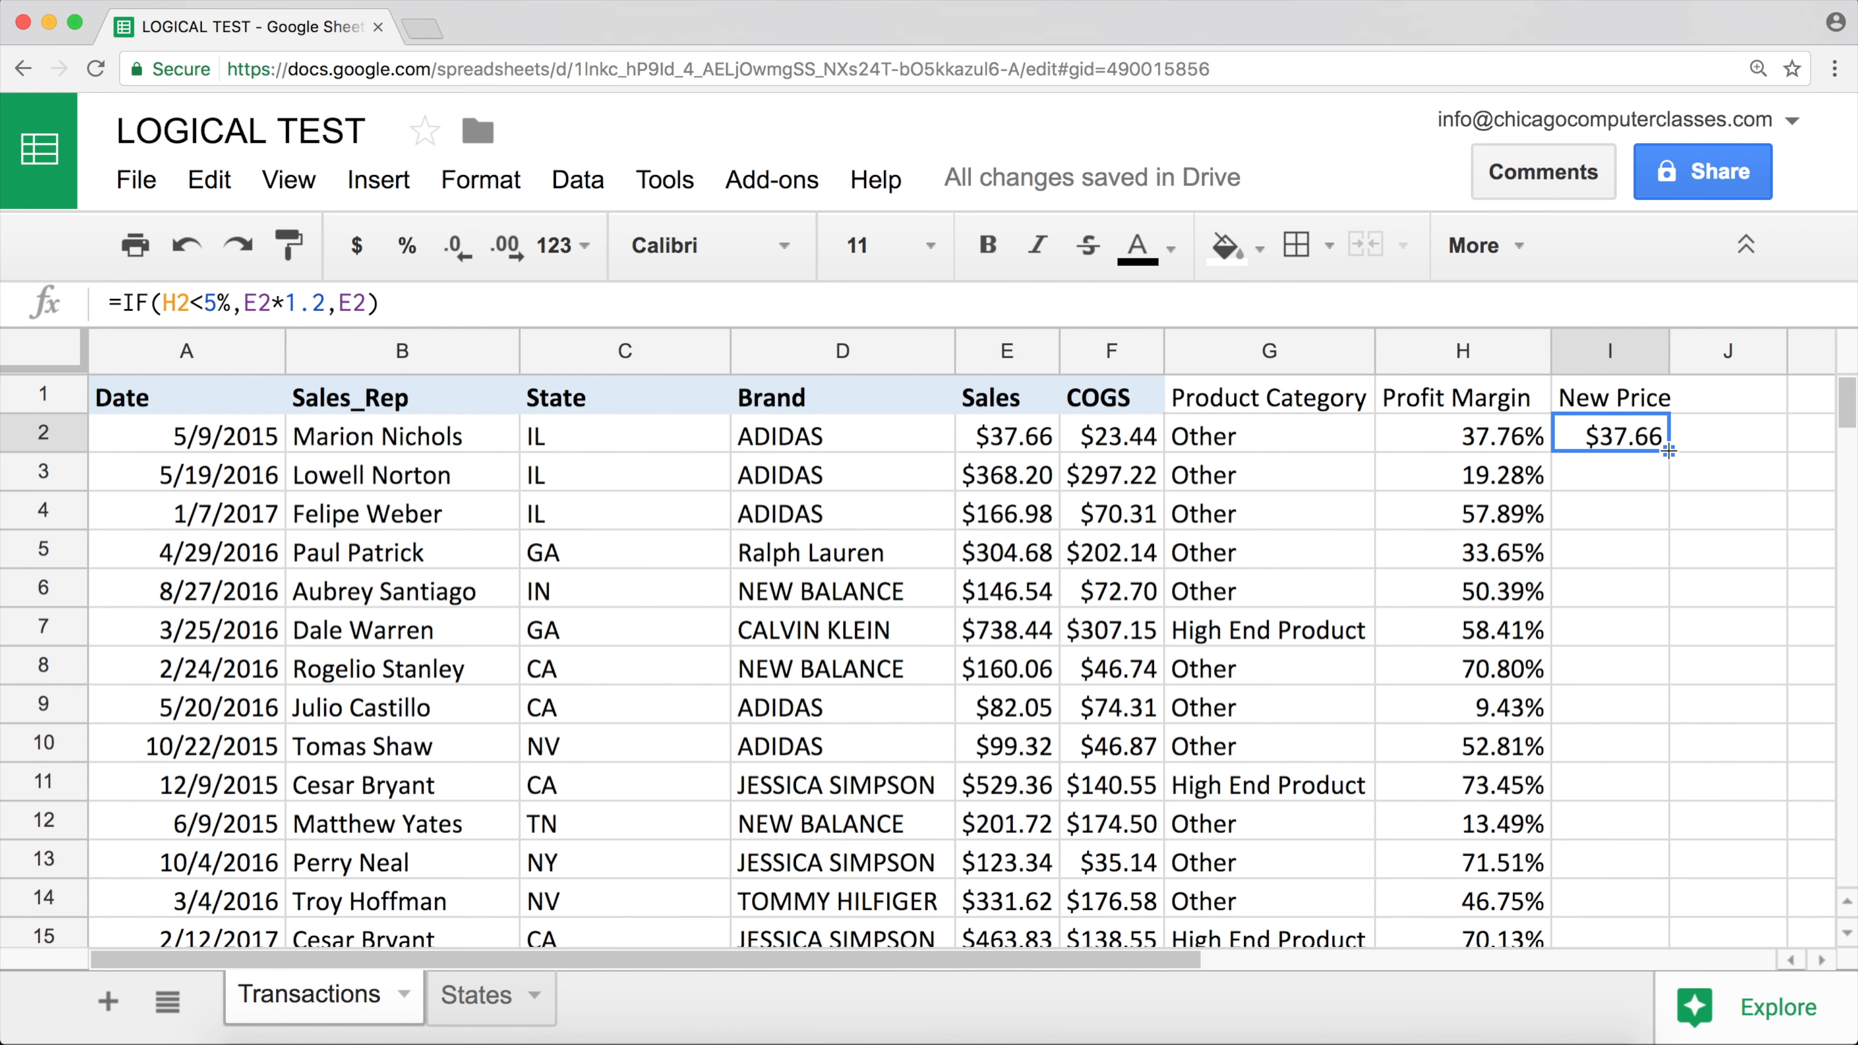
double_click(1668, 450)
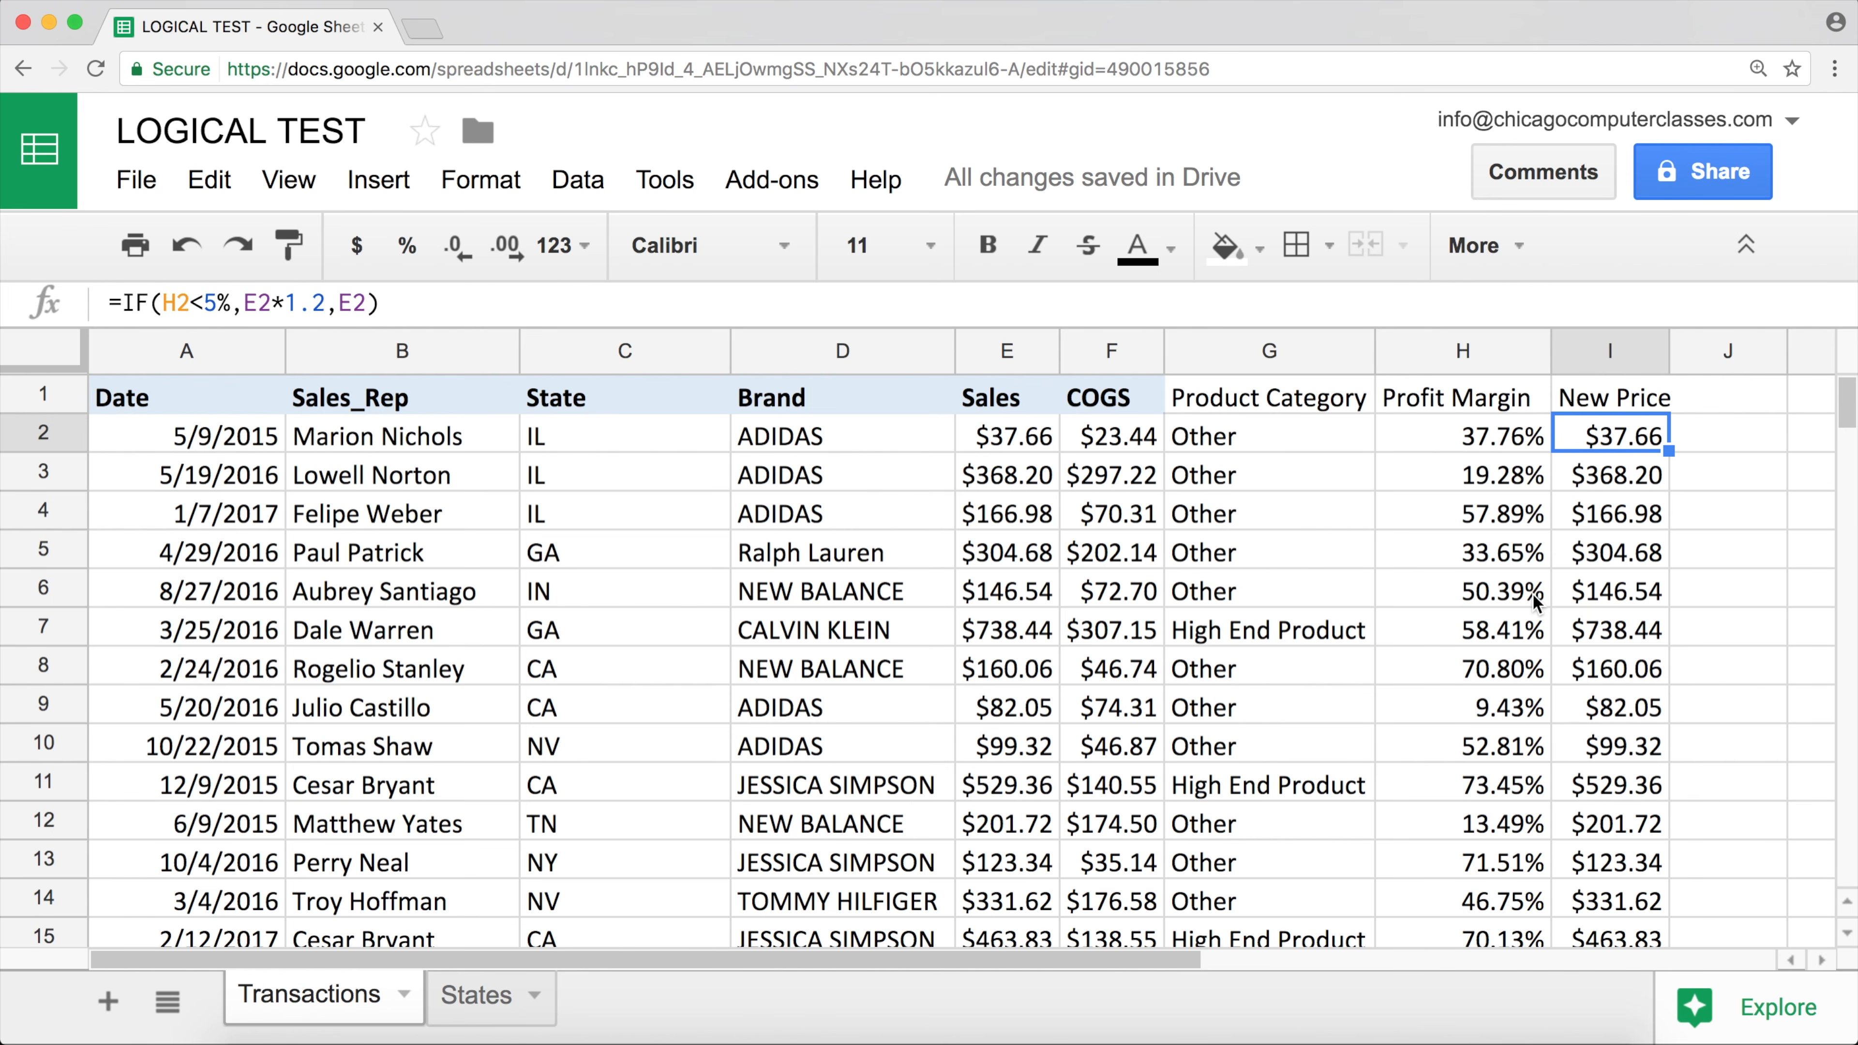
- Examine the New Price values for rows with negative margins, comparing H29, I29 and the original sale in E29
scroll(1536, 601, down, 1)
scroll(1496, 602, up, 1)
scroll(1496, 603, down, 5)
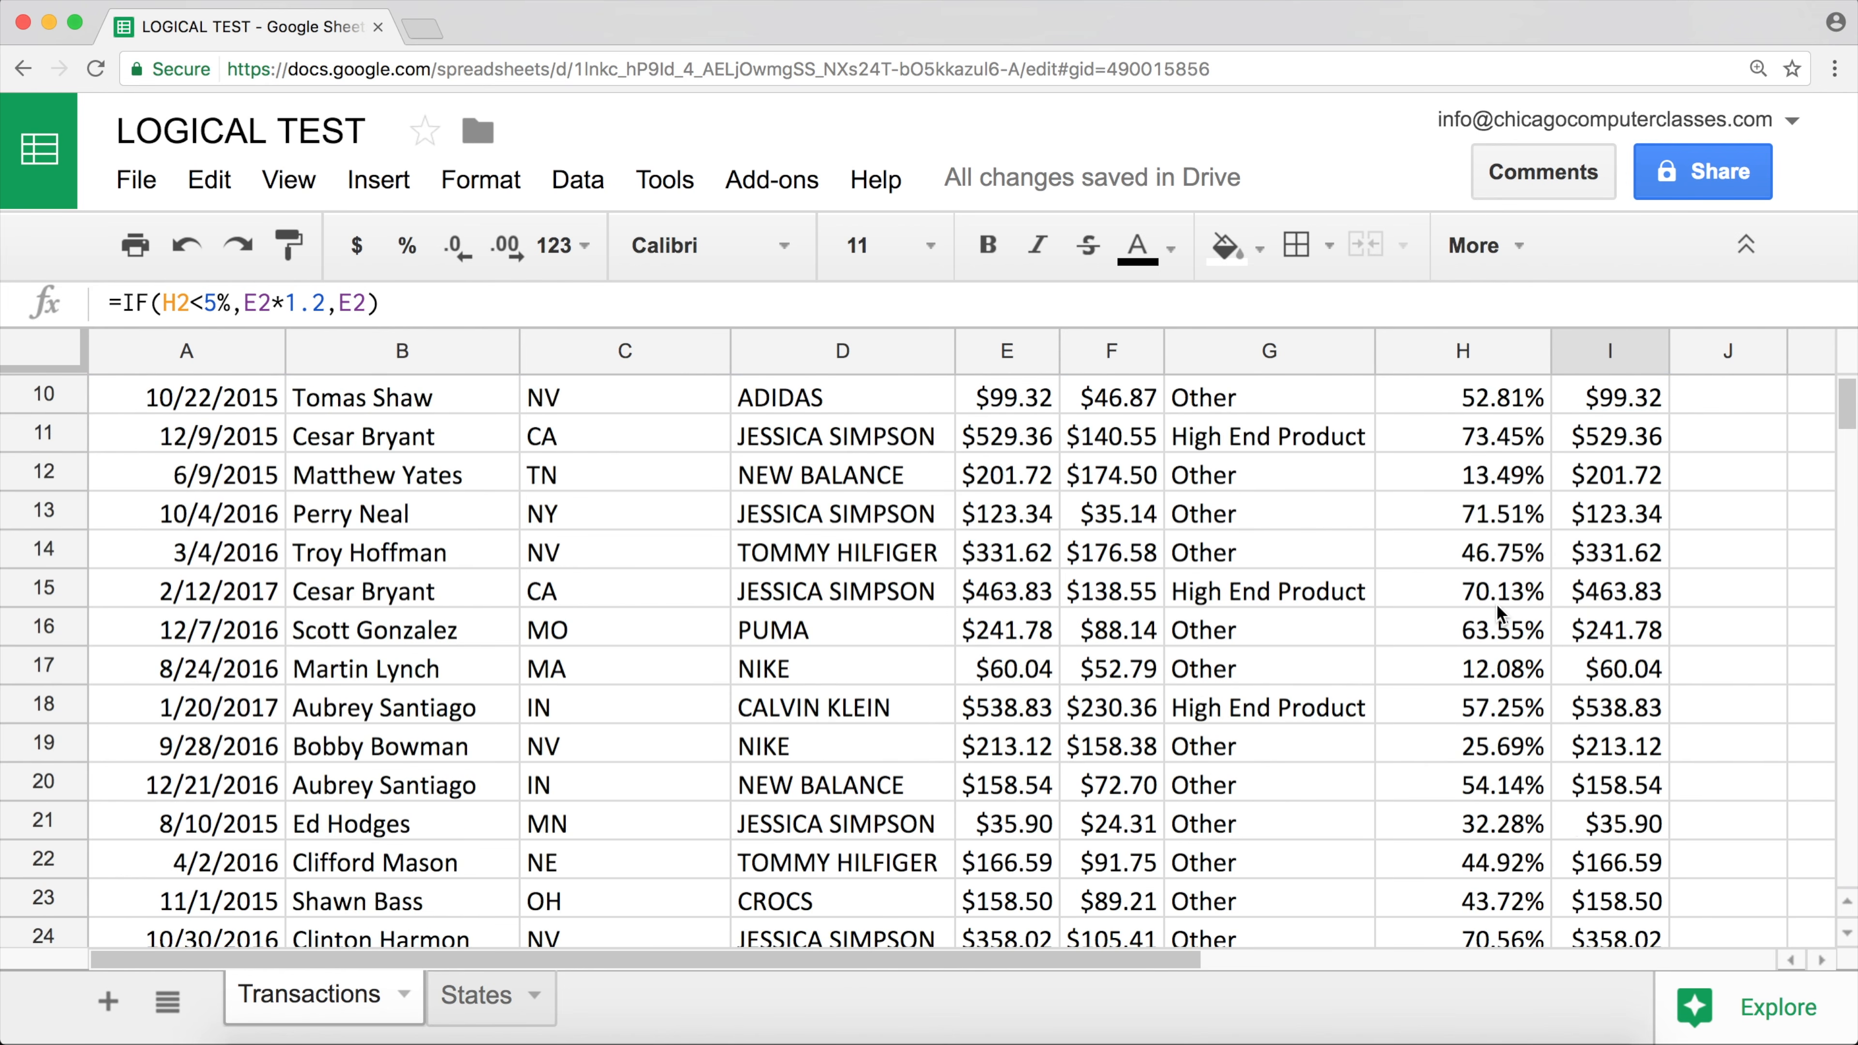
scroll(1497, 602, down, 8)
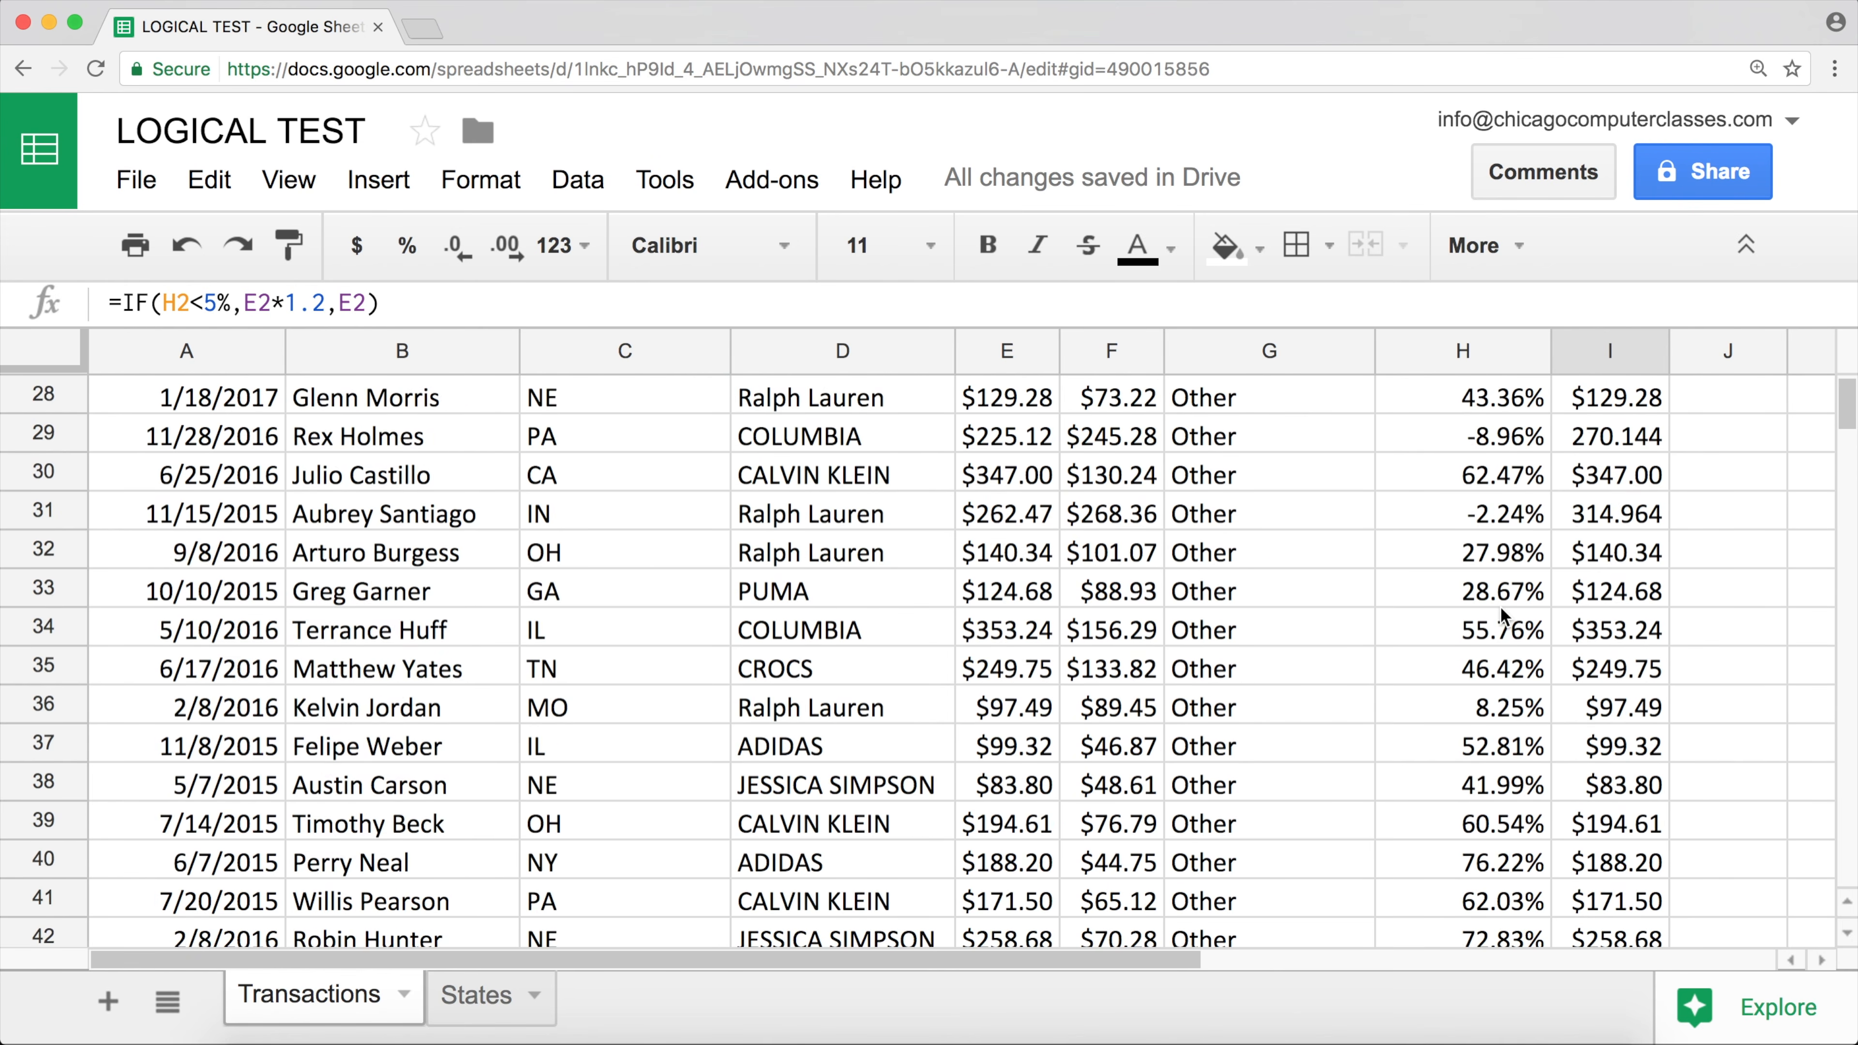
scroll(1499, 606, up, 2)
click(1499, 550)
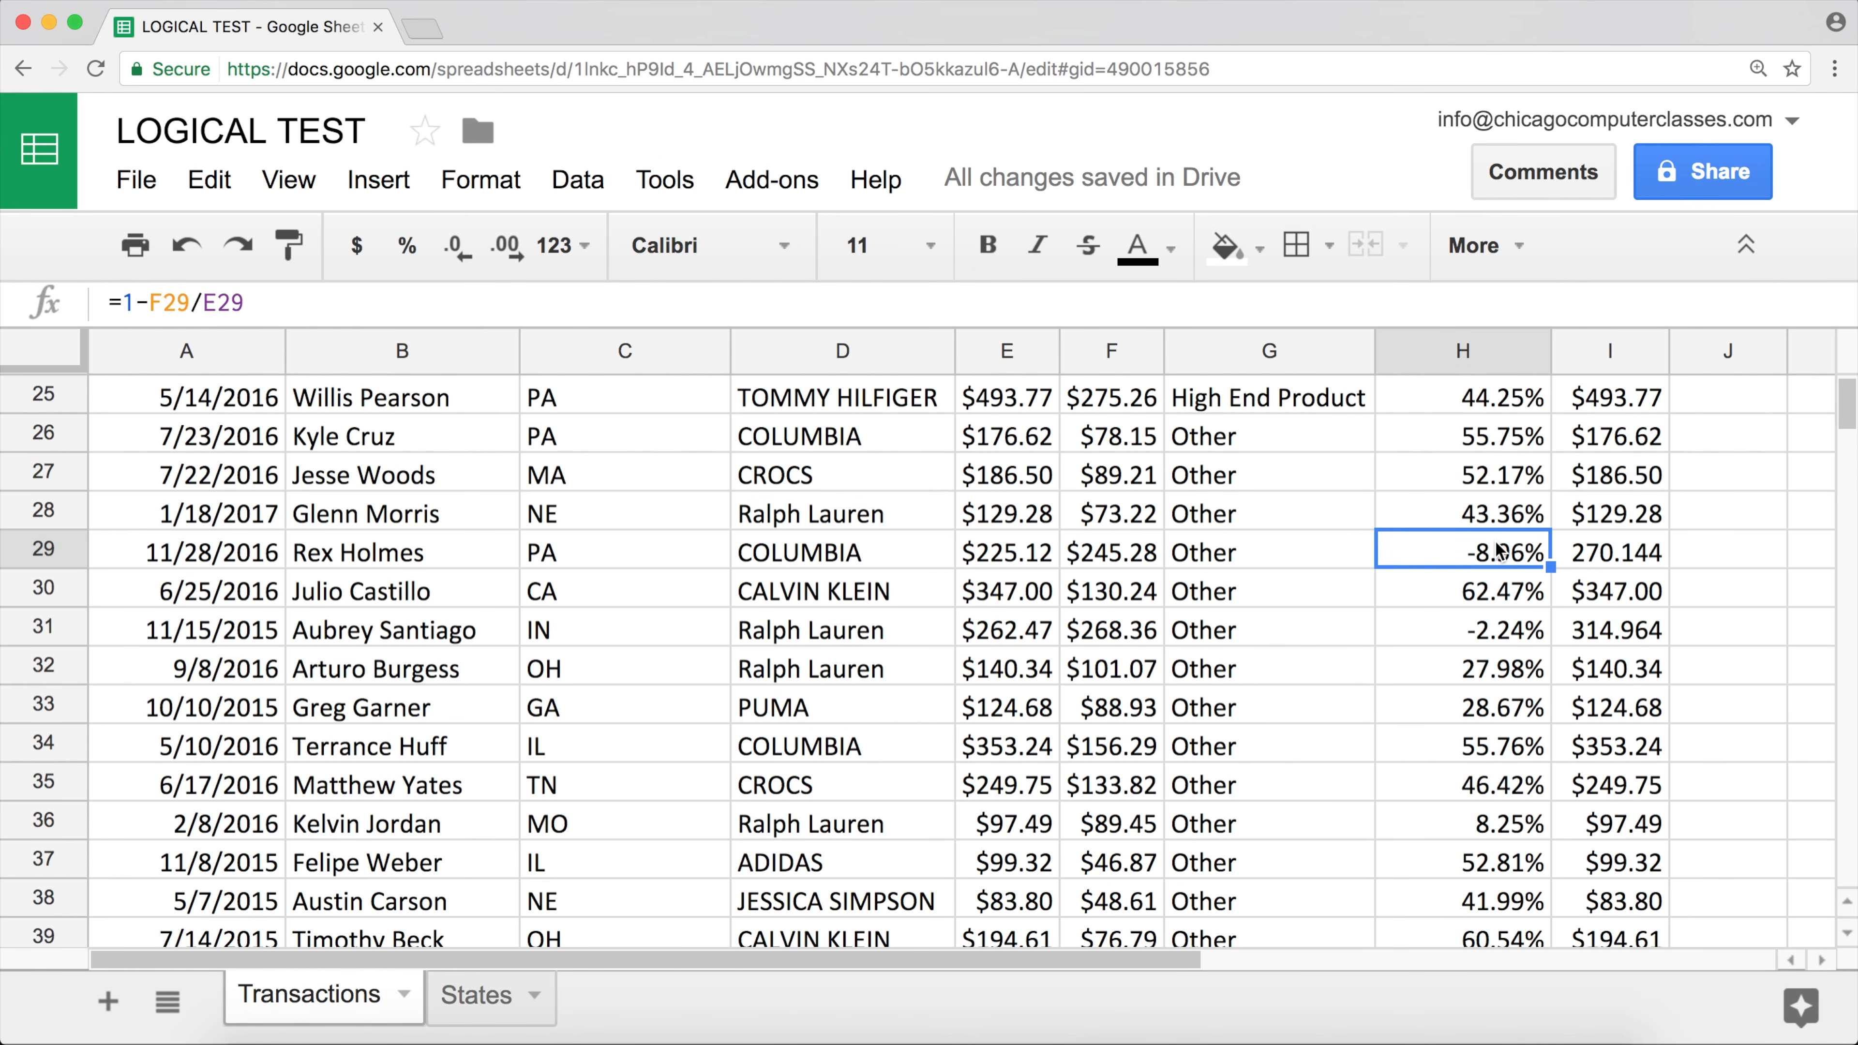
scroll(1500, 551, up, 1)
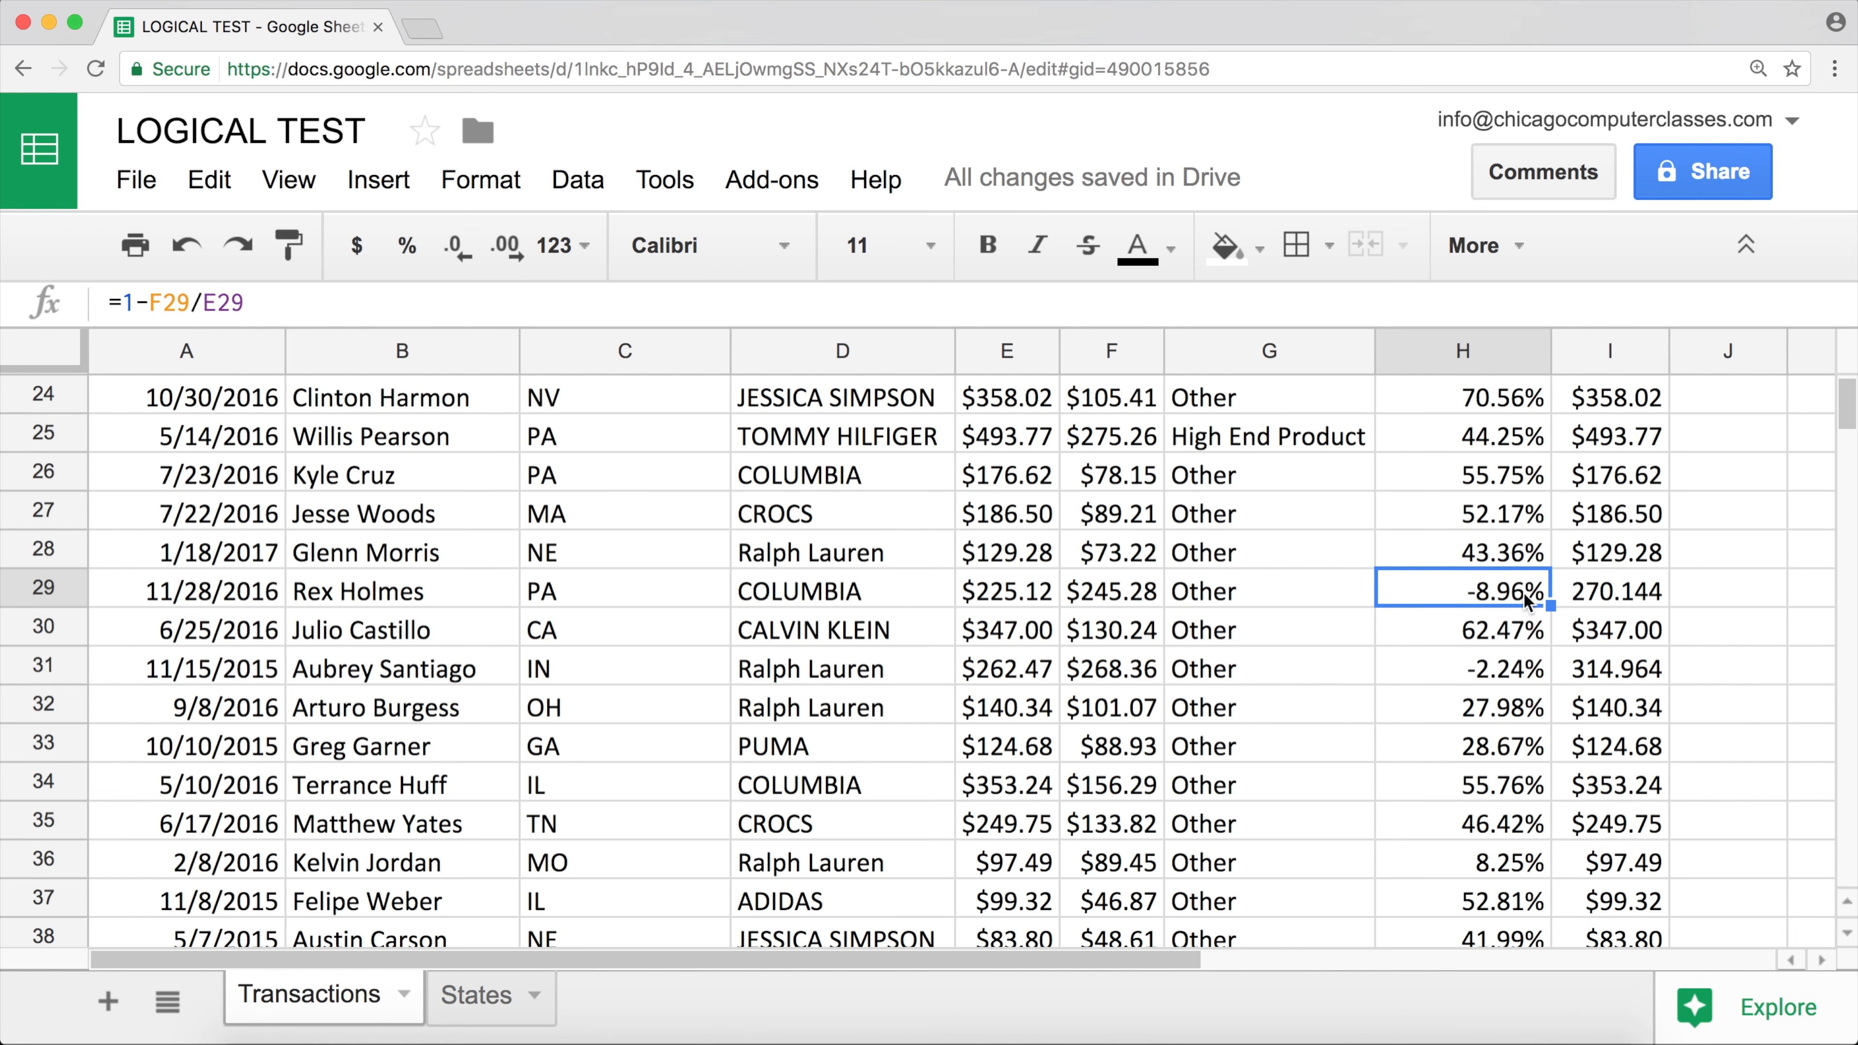
click(1620, 599)
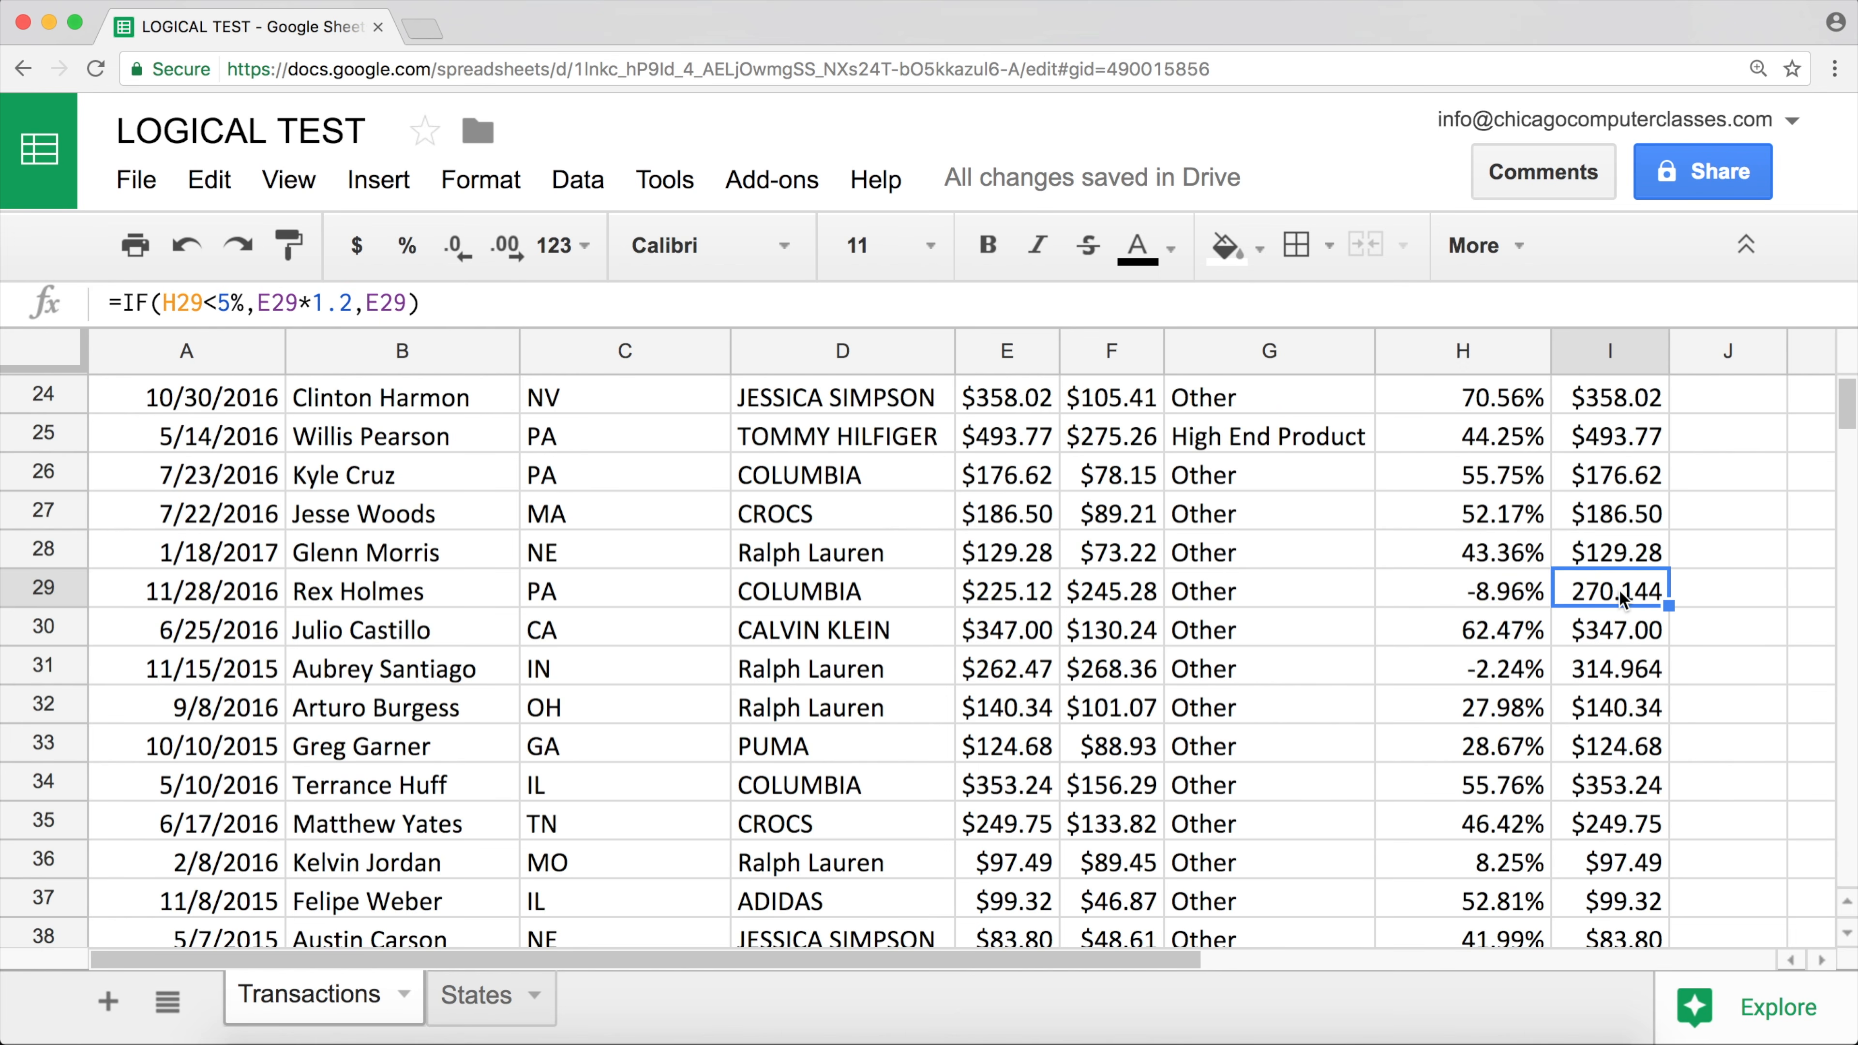
click(1016, 596)
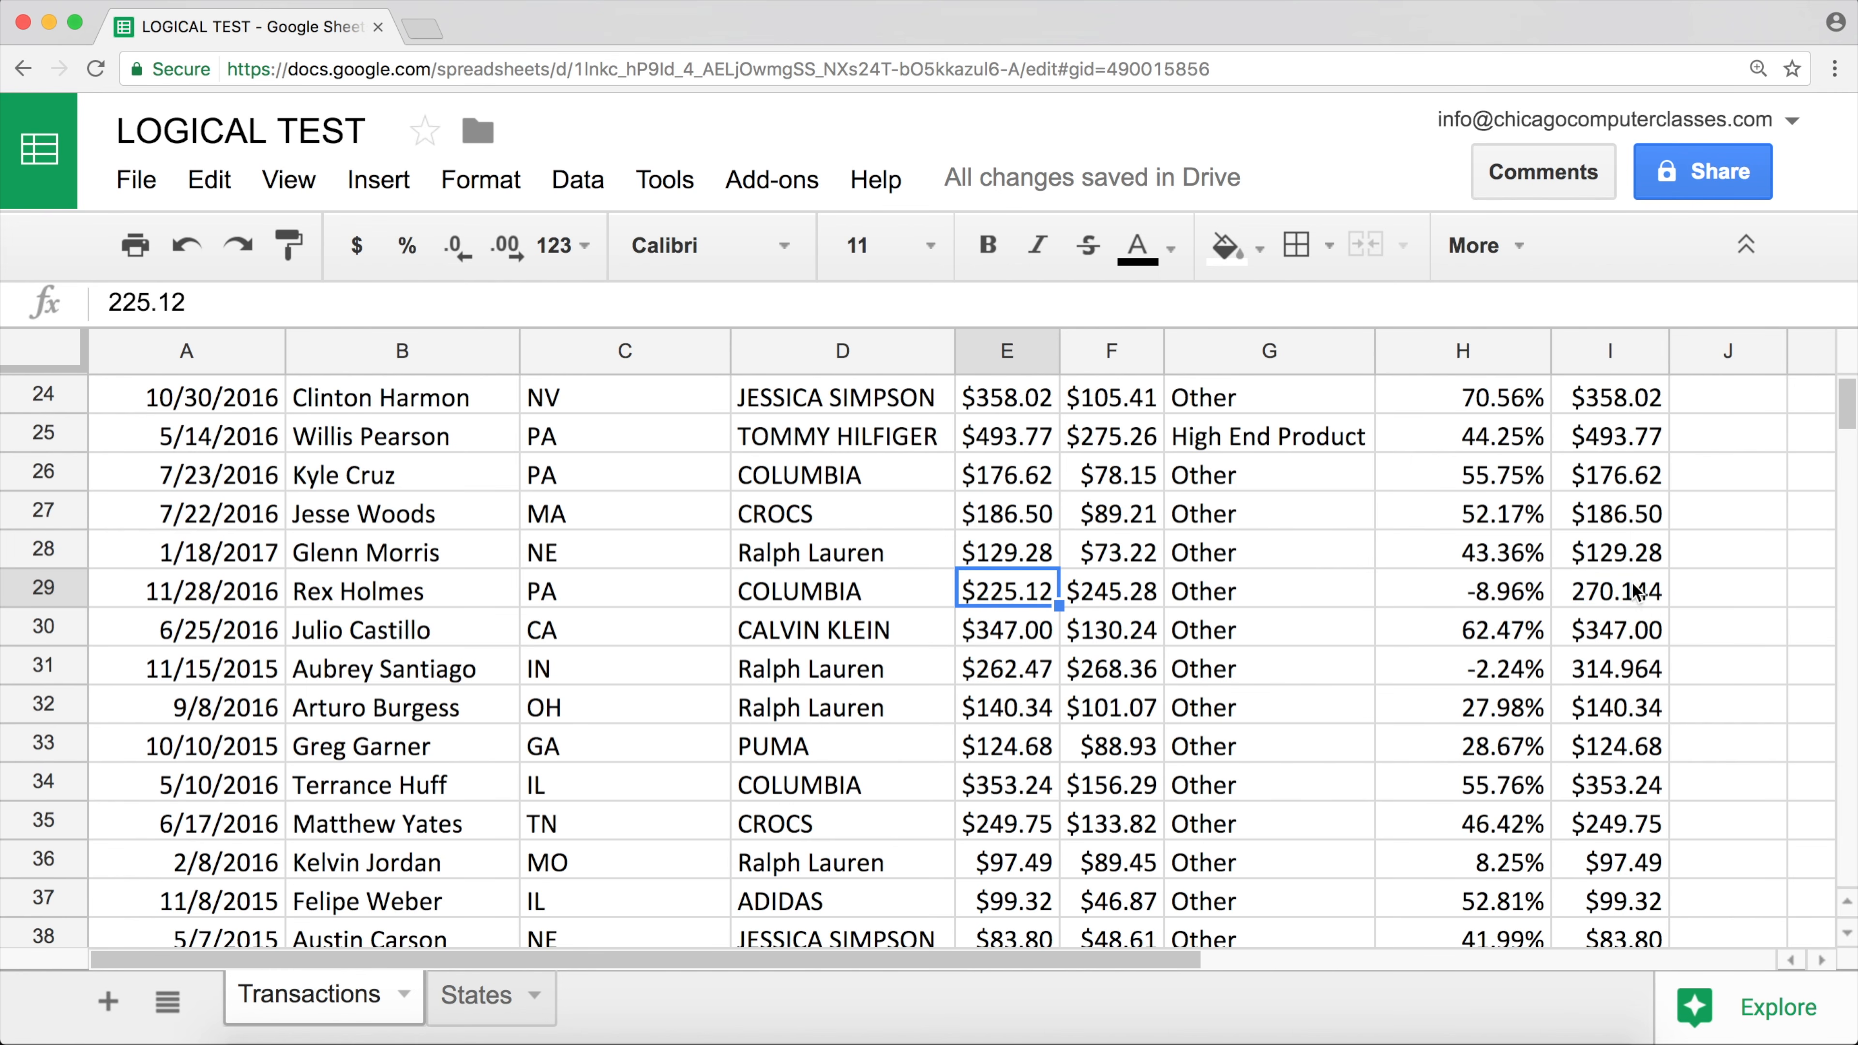
click(1617, 594)
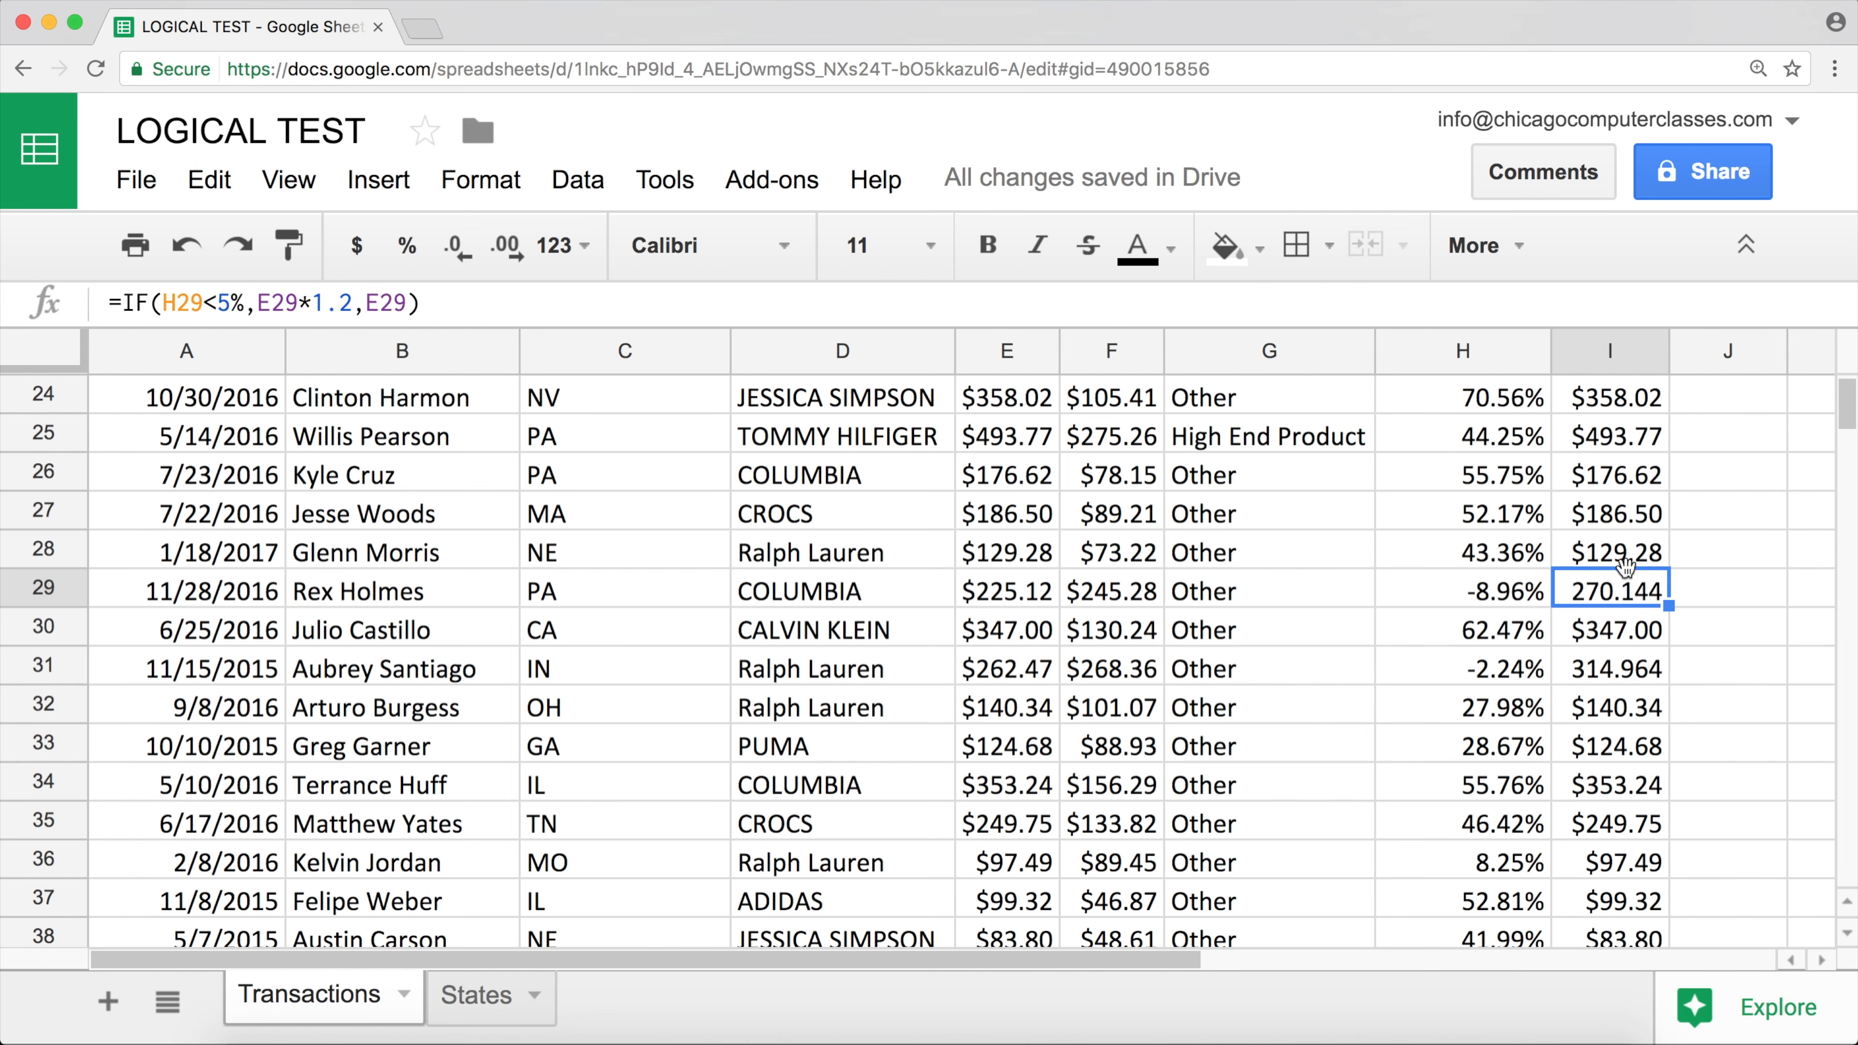
- Return to the start of the New Price column and review the IF formula in I2 without changing it
key(Up)
key(Up)
key(Up)
key(Up)
key(Up)
key(Up)
key(Up)
key(Up)
key(Up)
key(Up)
key(Up)
key(Up)
key(Up)
key(Up)
key(Up)
key(Up)
key(Up)
key(Up)
key(Up)
key(Up)
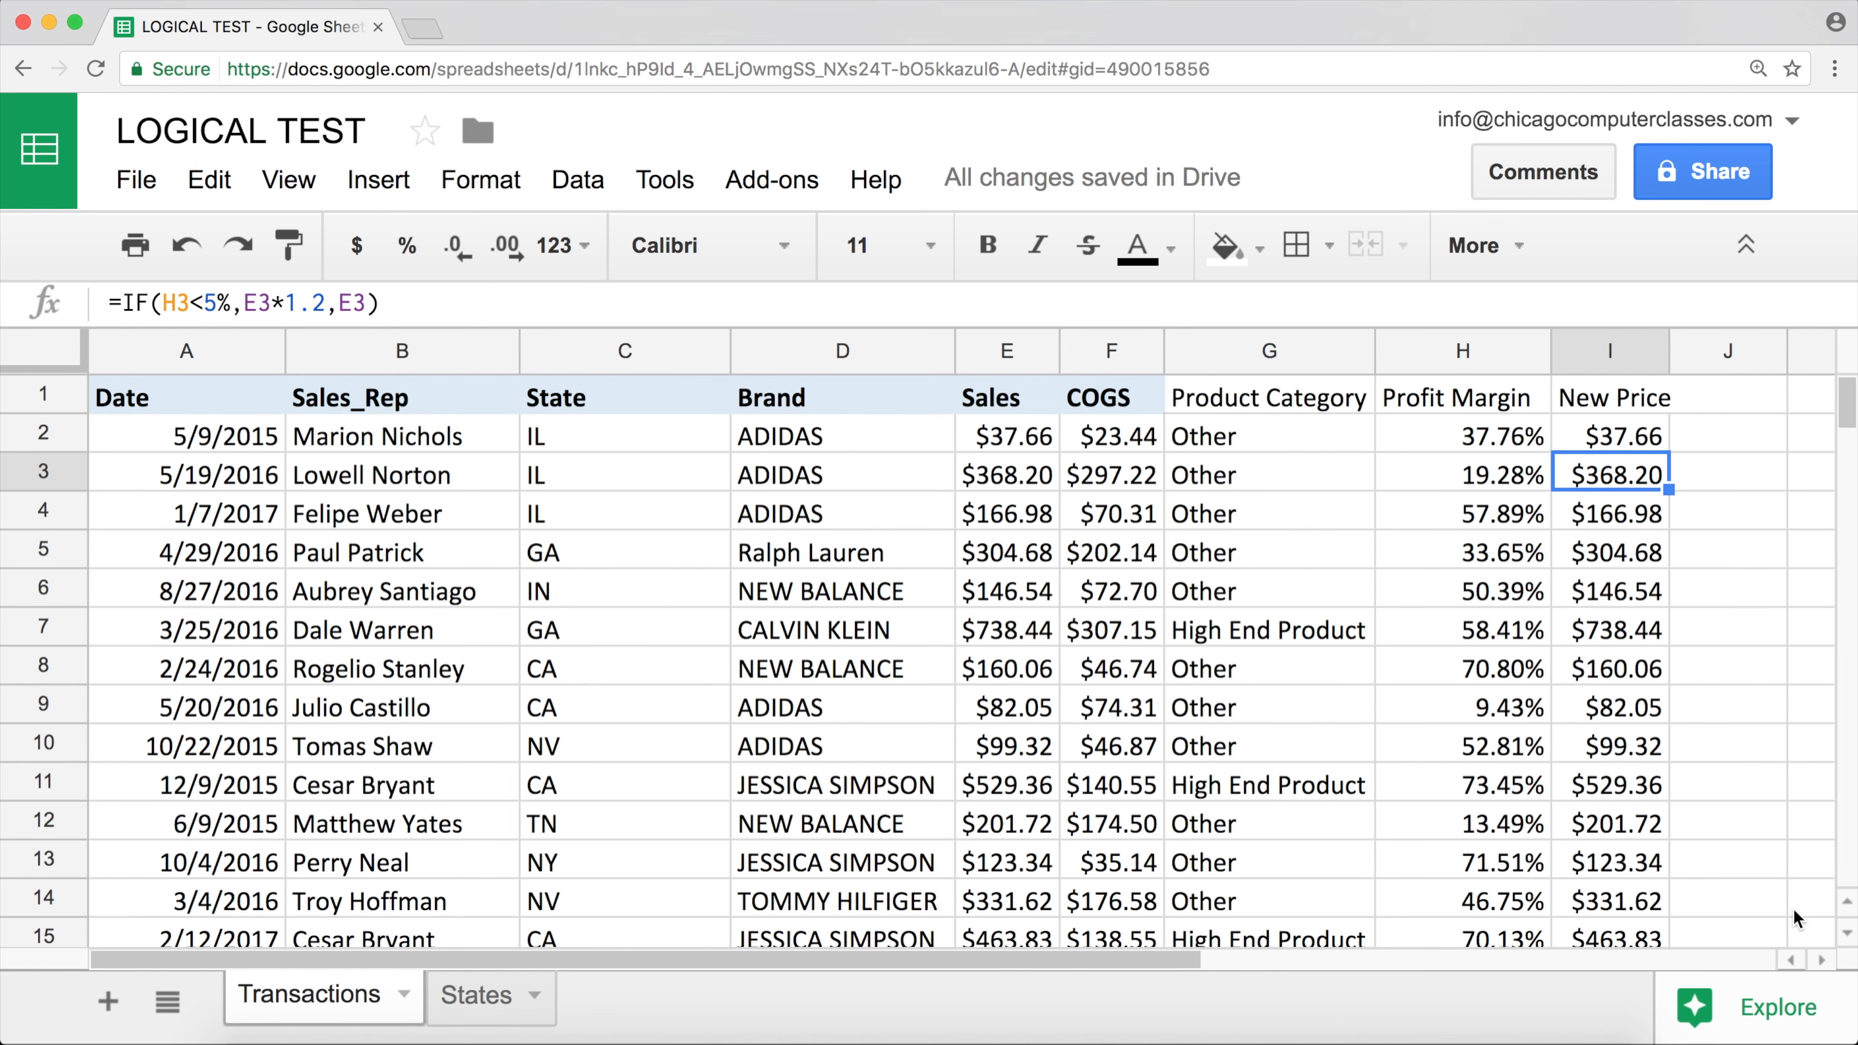
click(1820, 960)
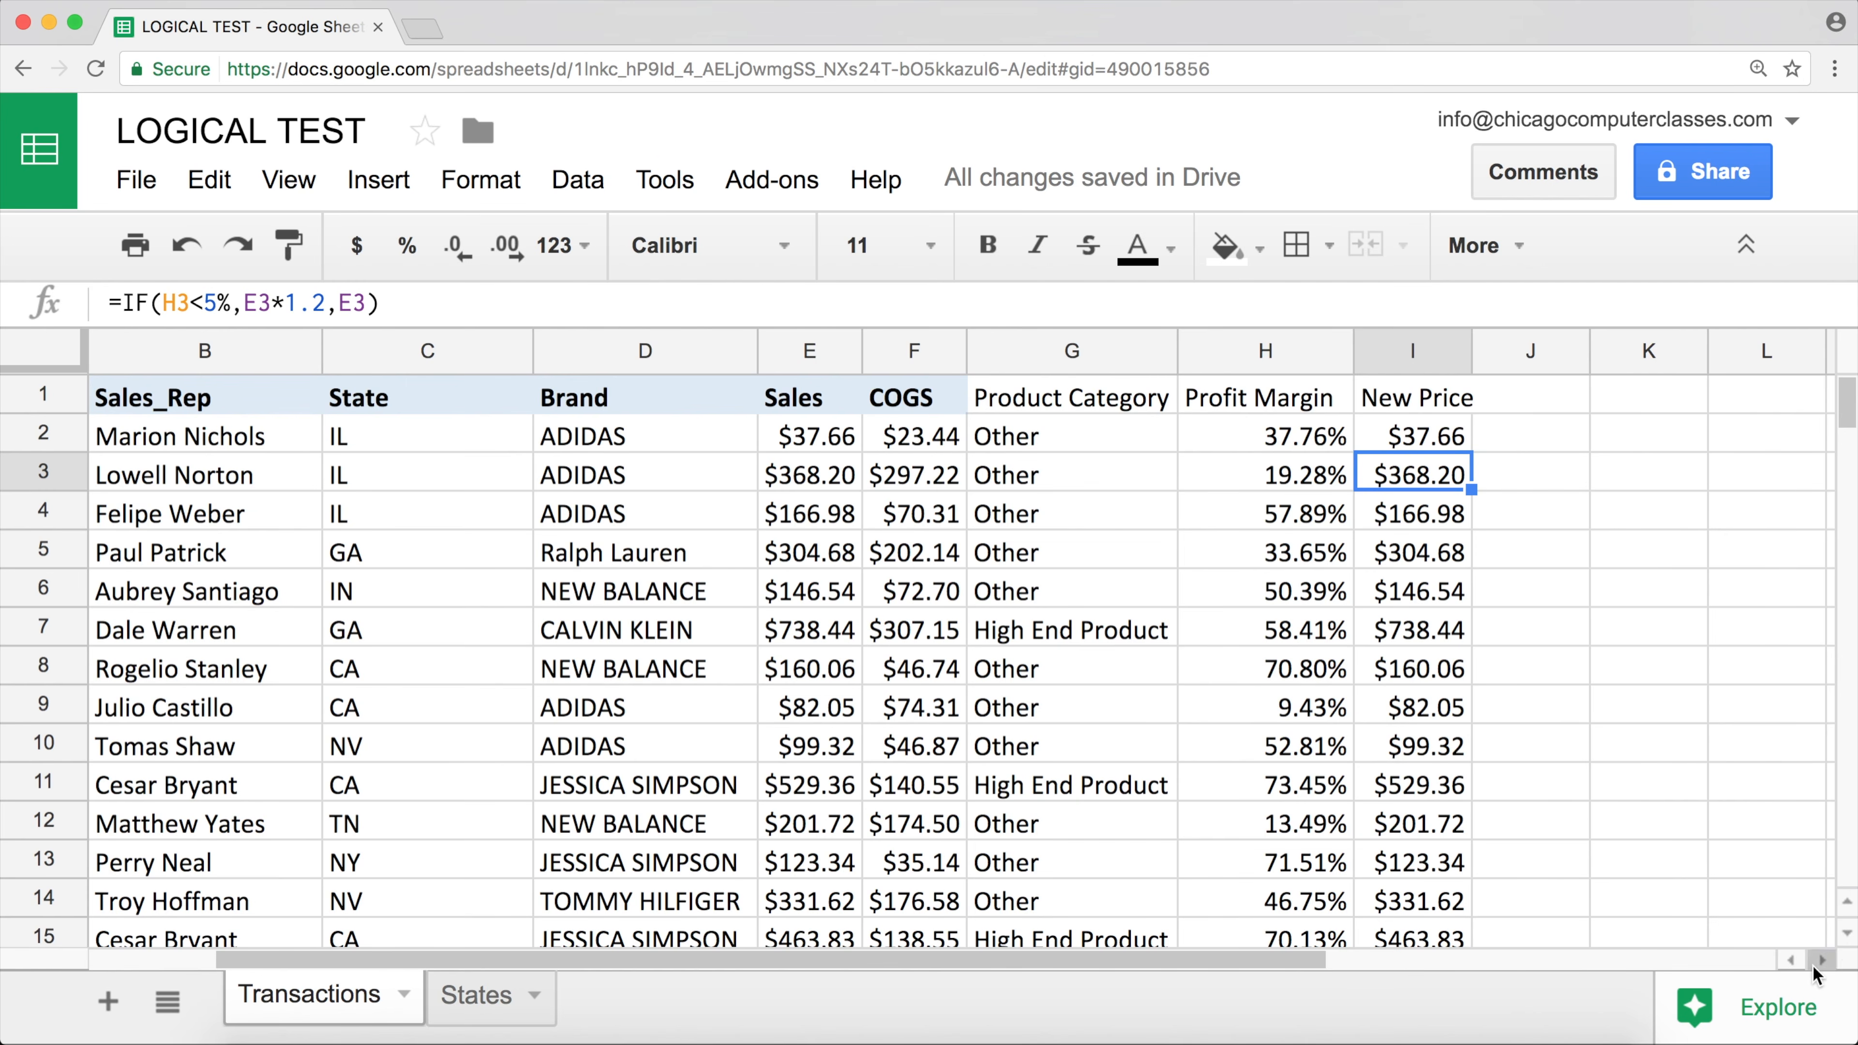
click(1413, 430)
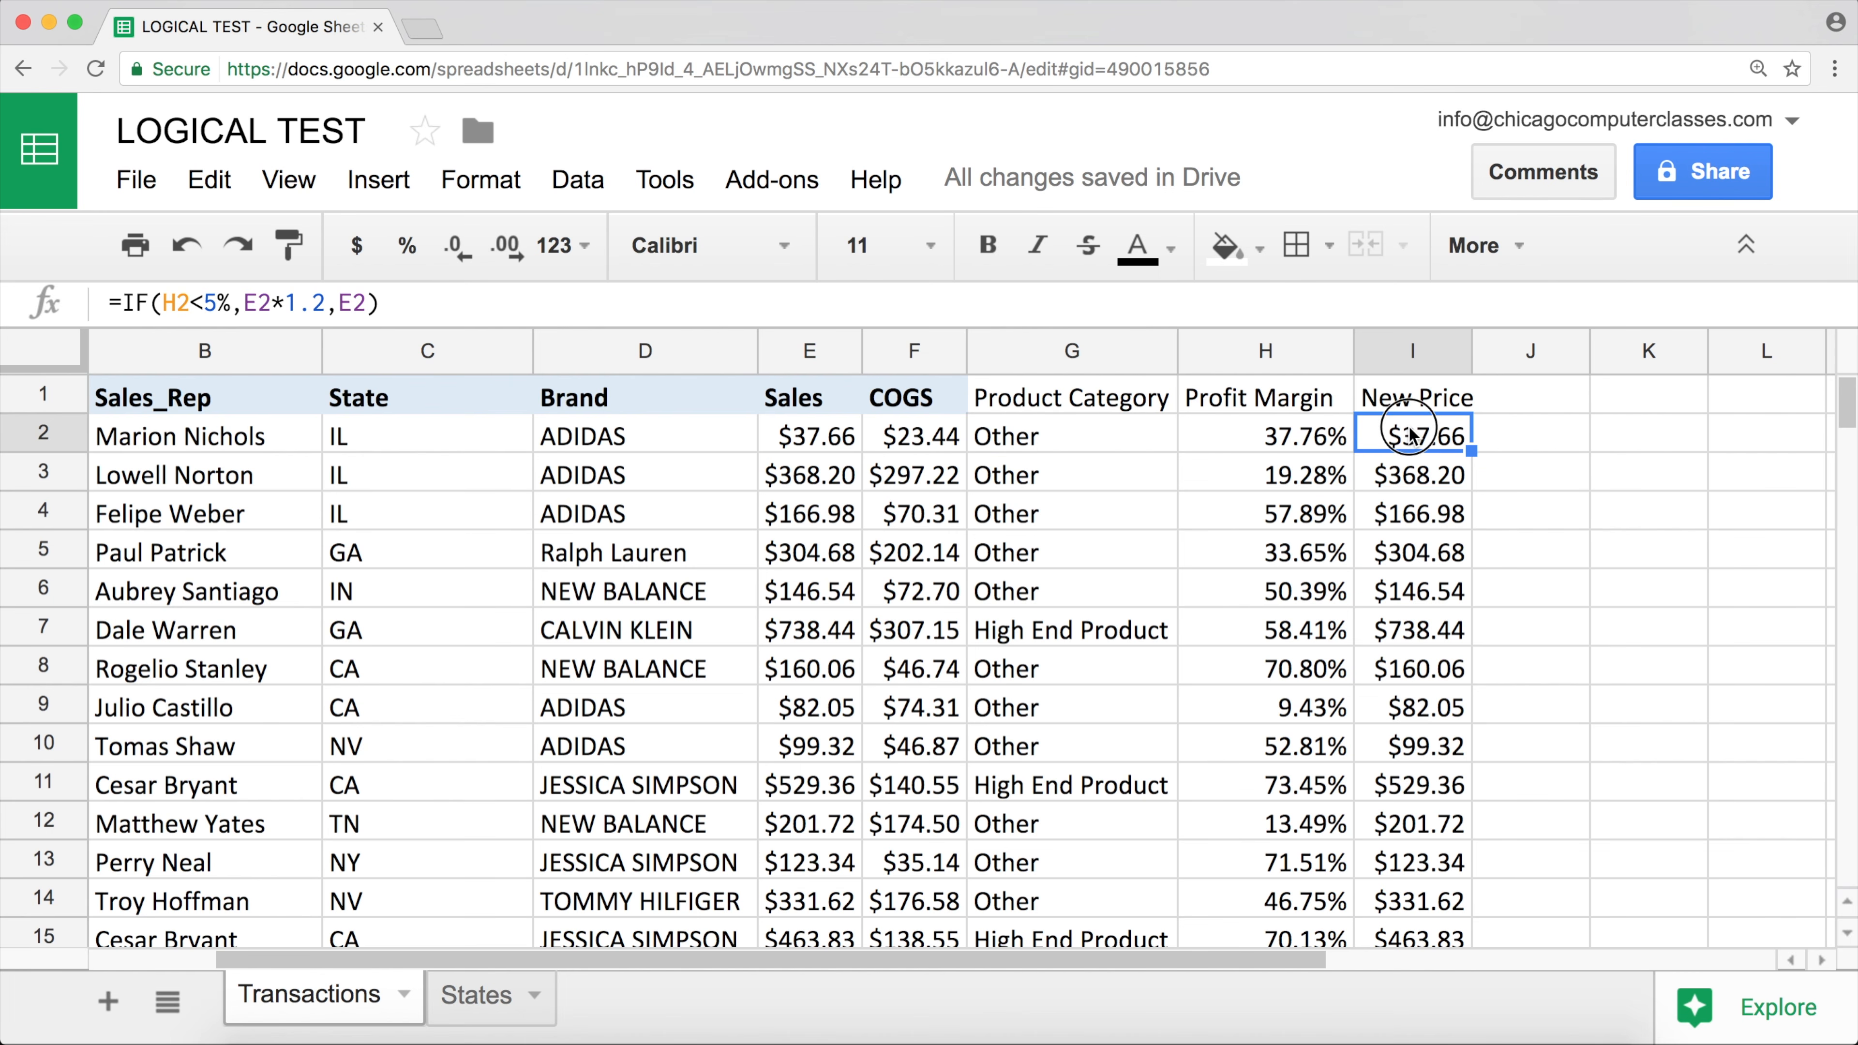
double_click(1409, 428)
key(Return)
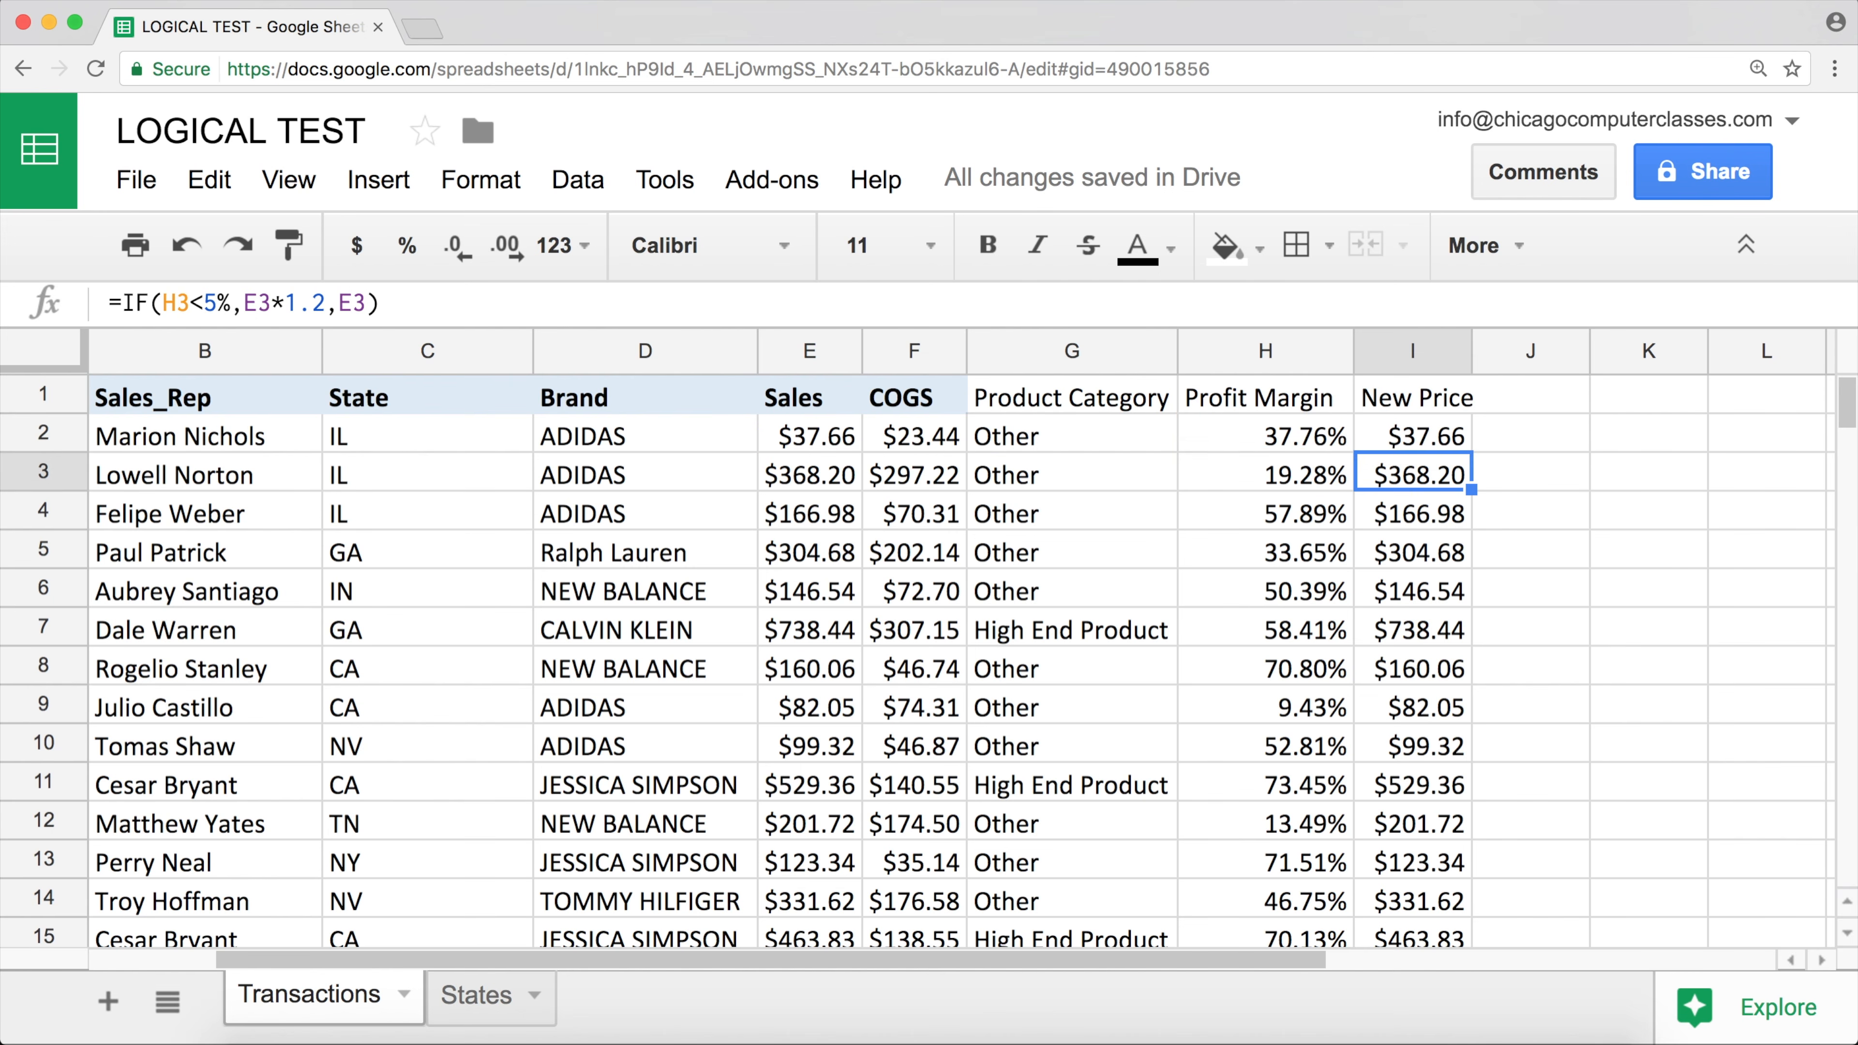
- Examine how the I2 formula refers to H2, and inspect the margin expression 1-F2/E2 in H2 without editing it
click(1309, 438)
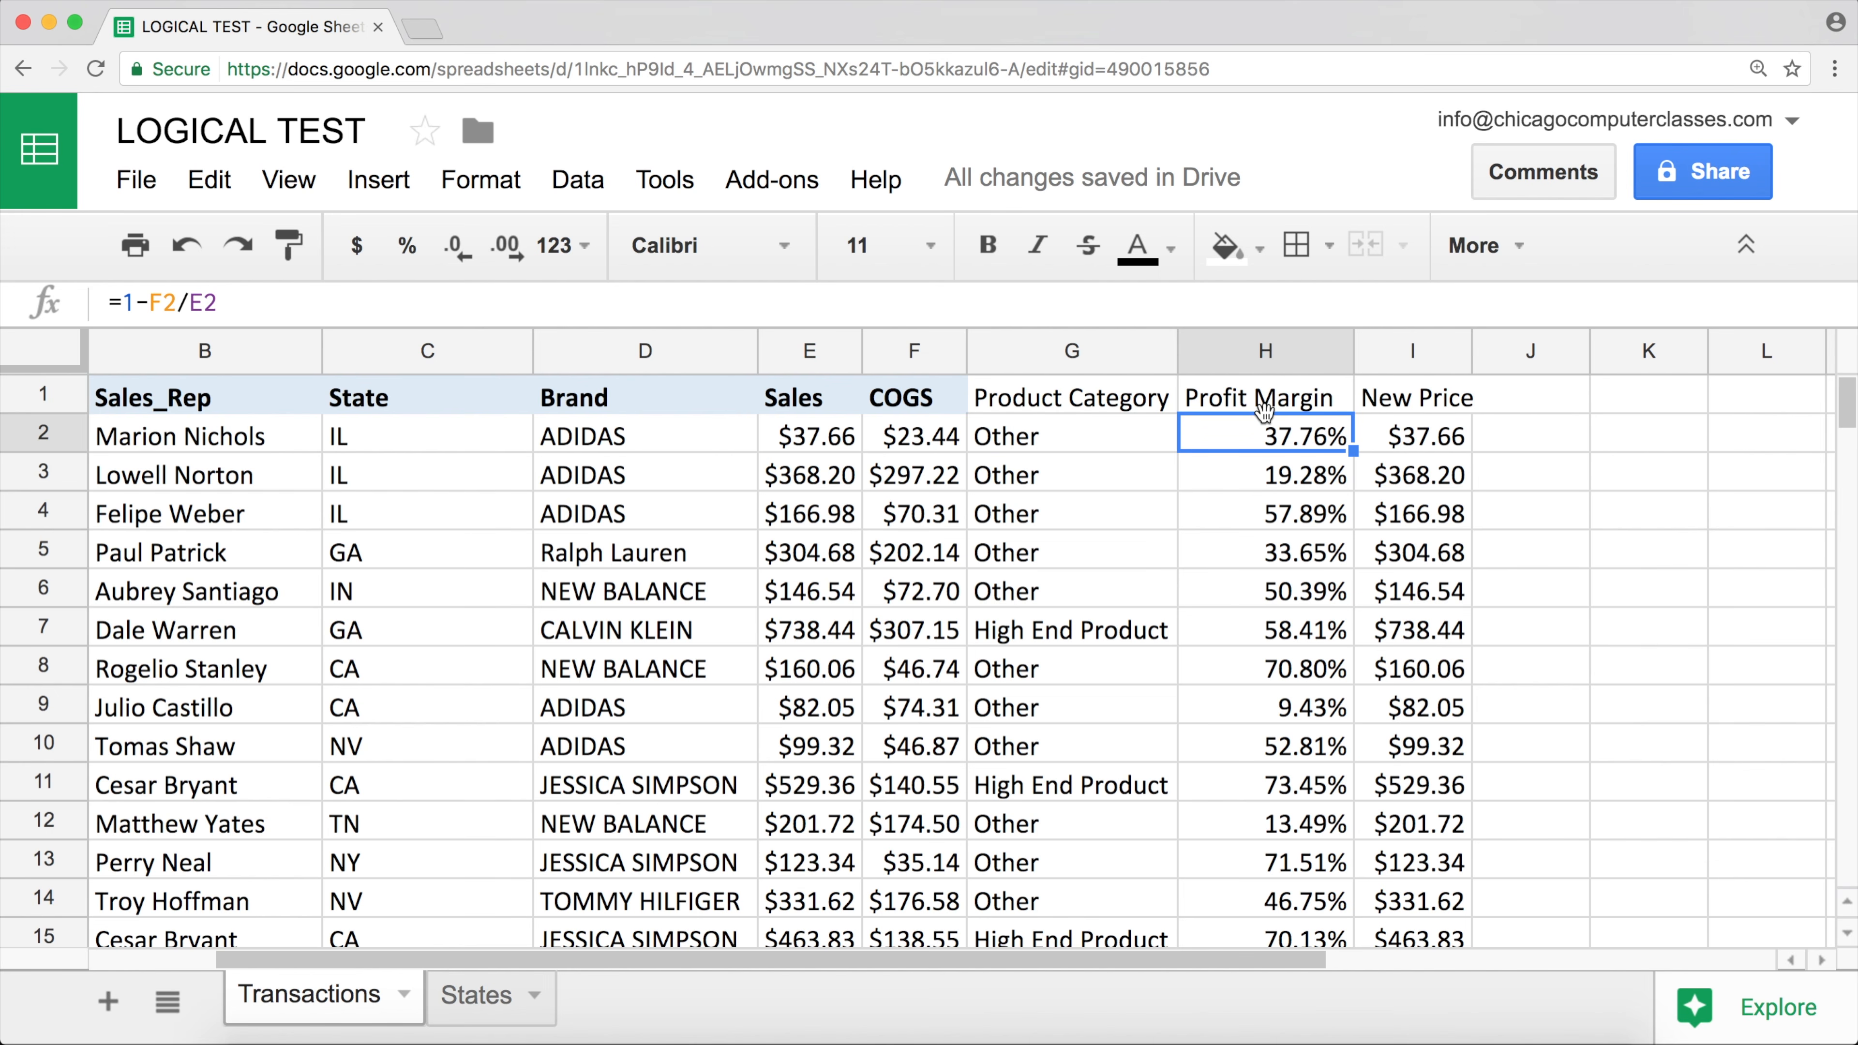
click(1382, 444)
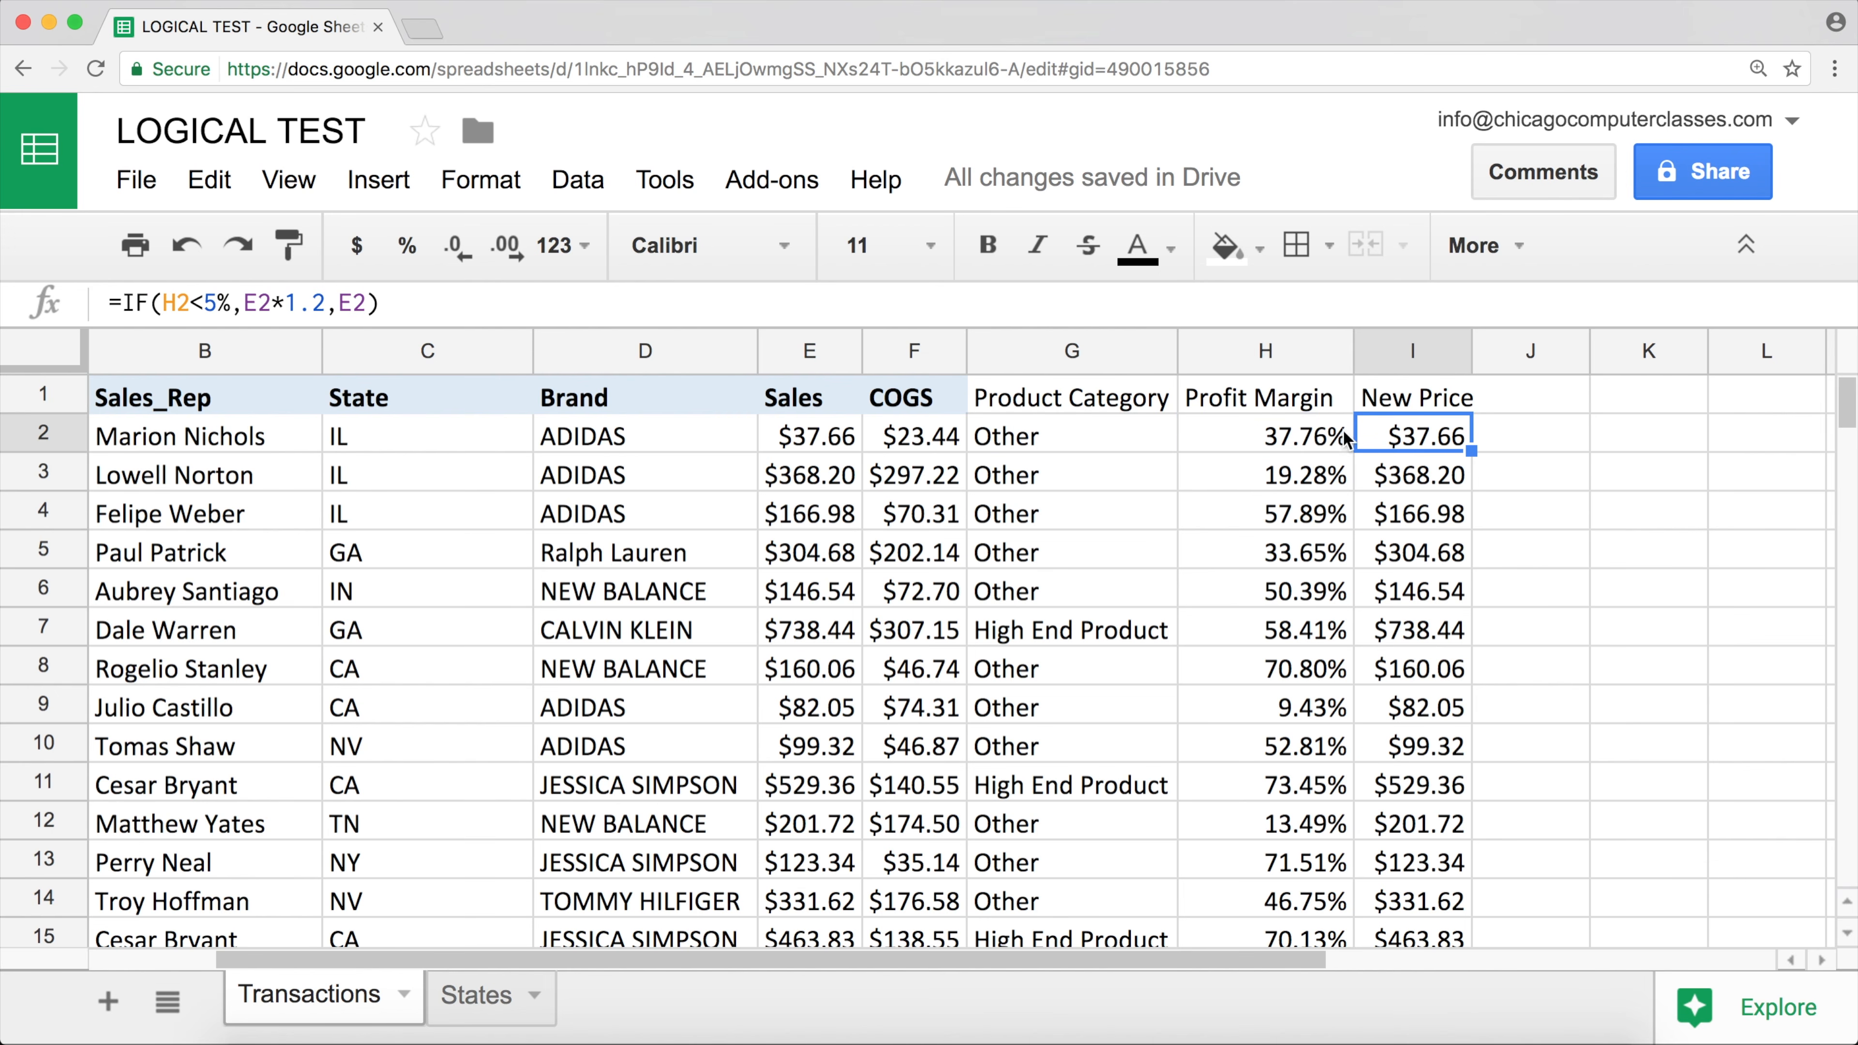
double_click(1393, 439)
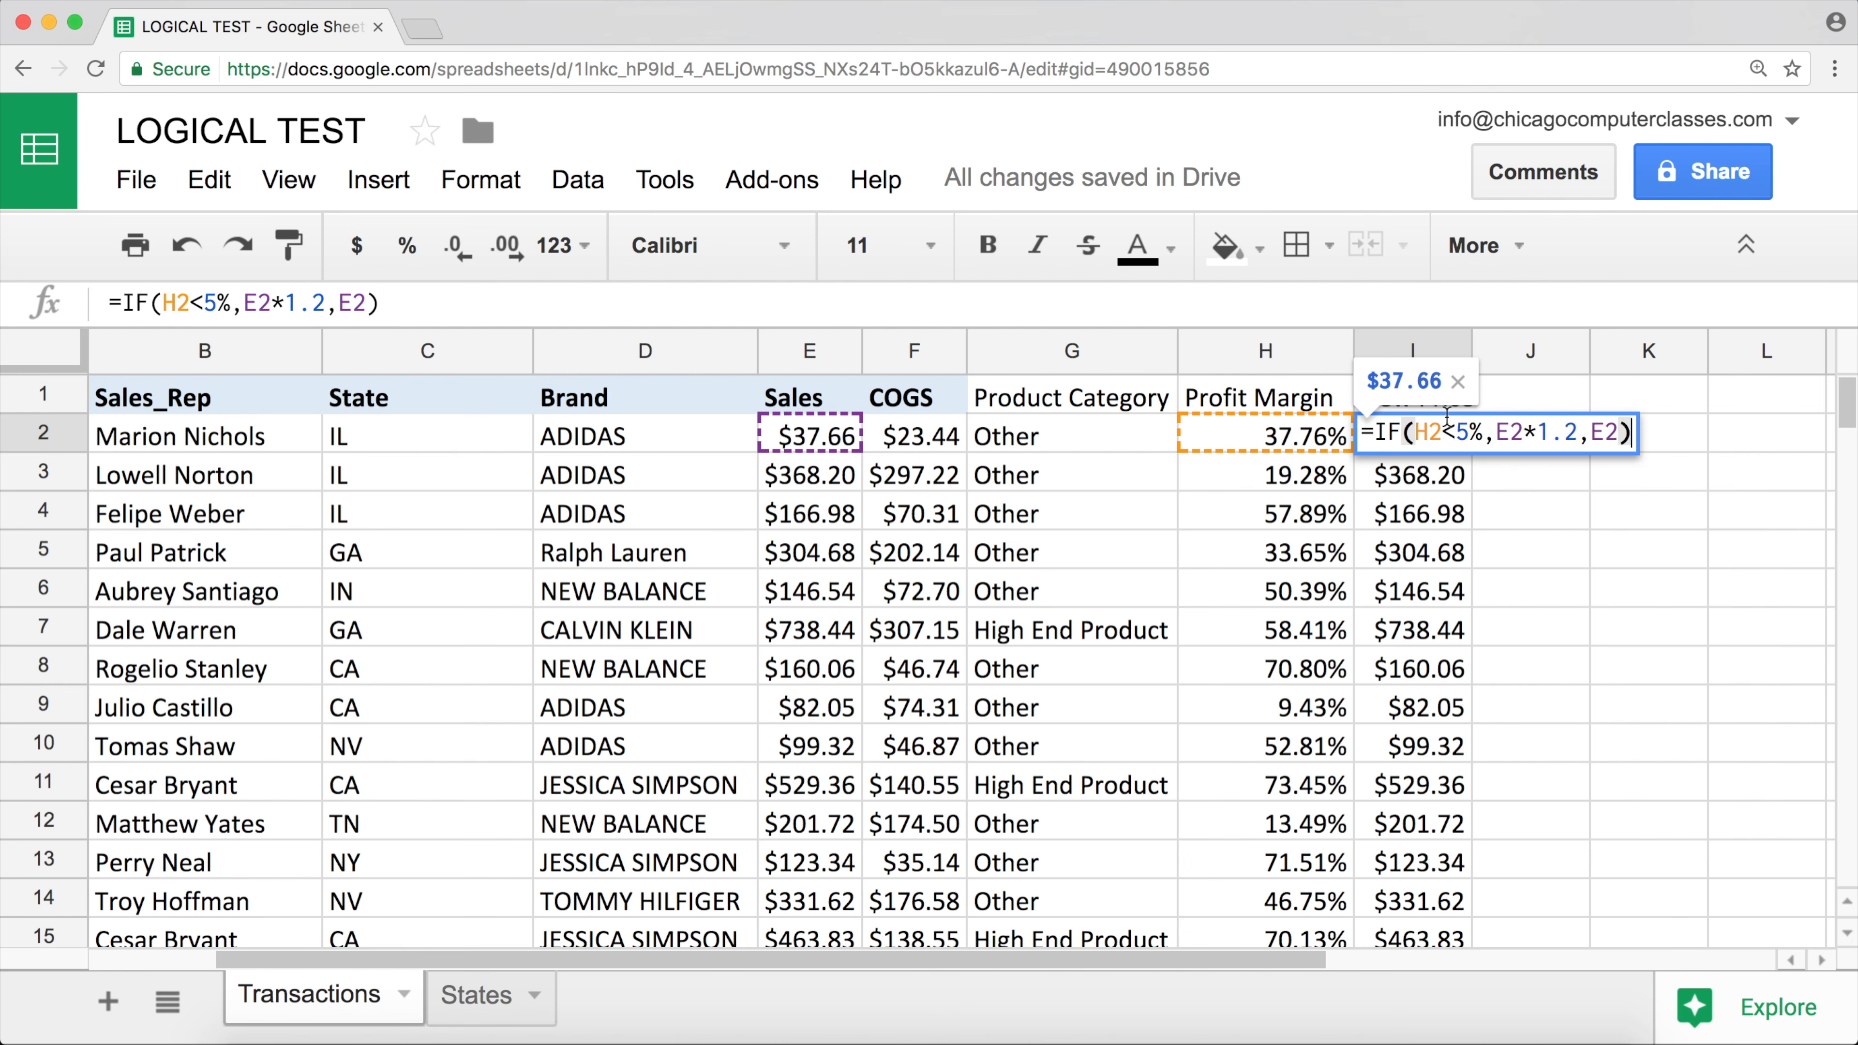
key(Escape)
click(1288, 443)
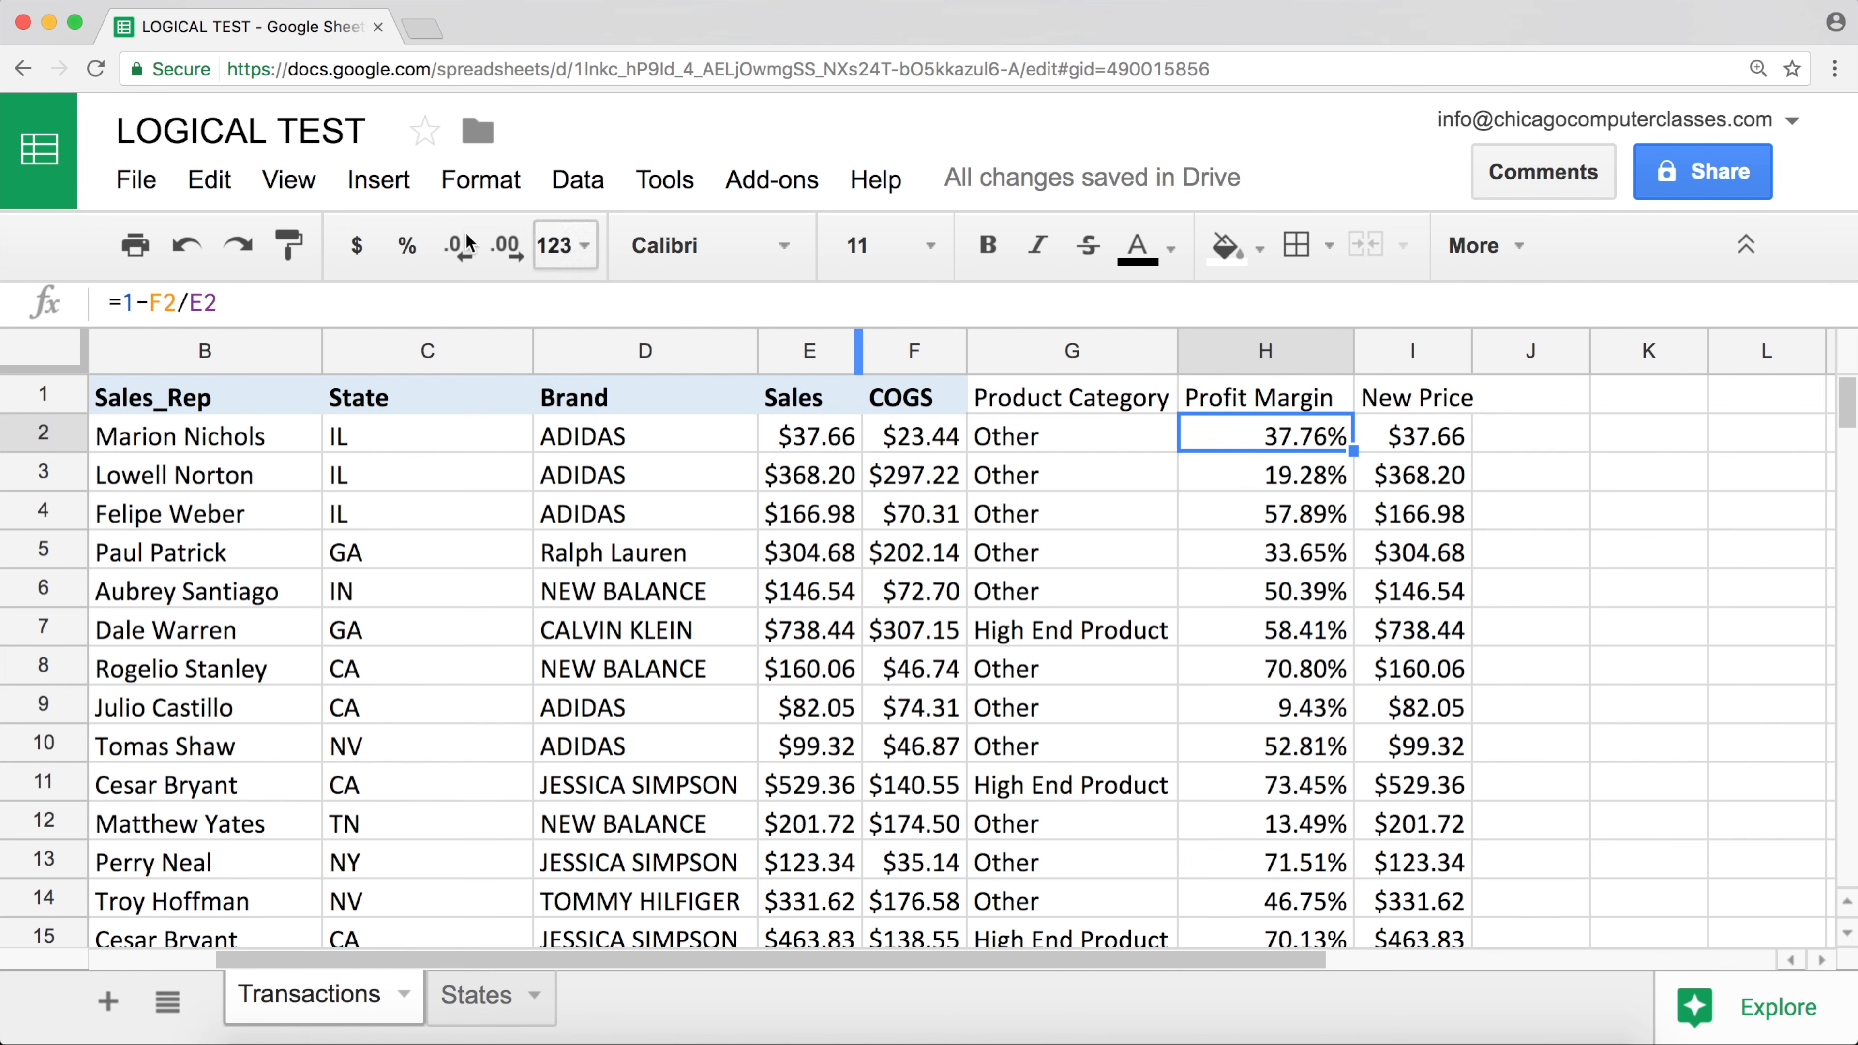
drag(239, 302, 117, 303)
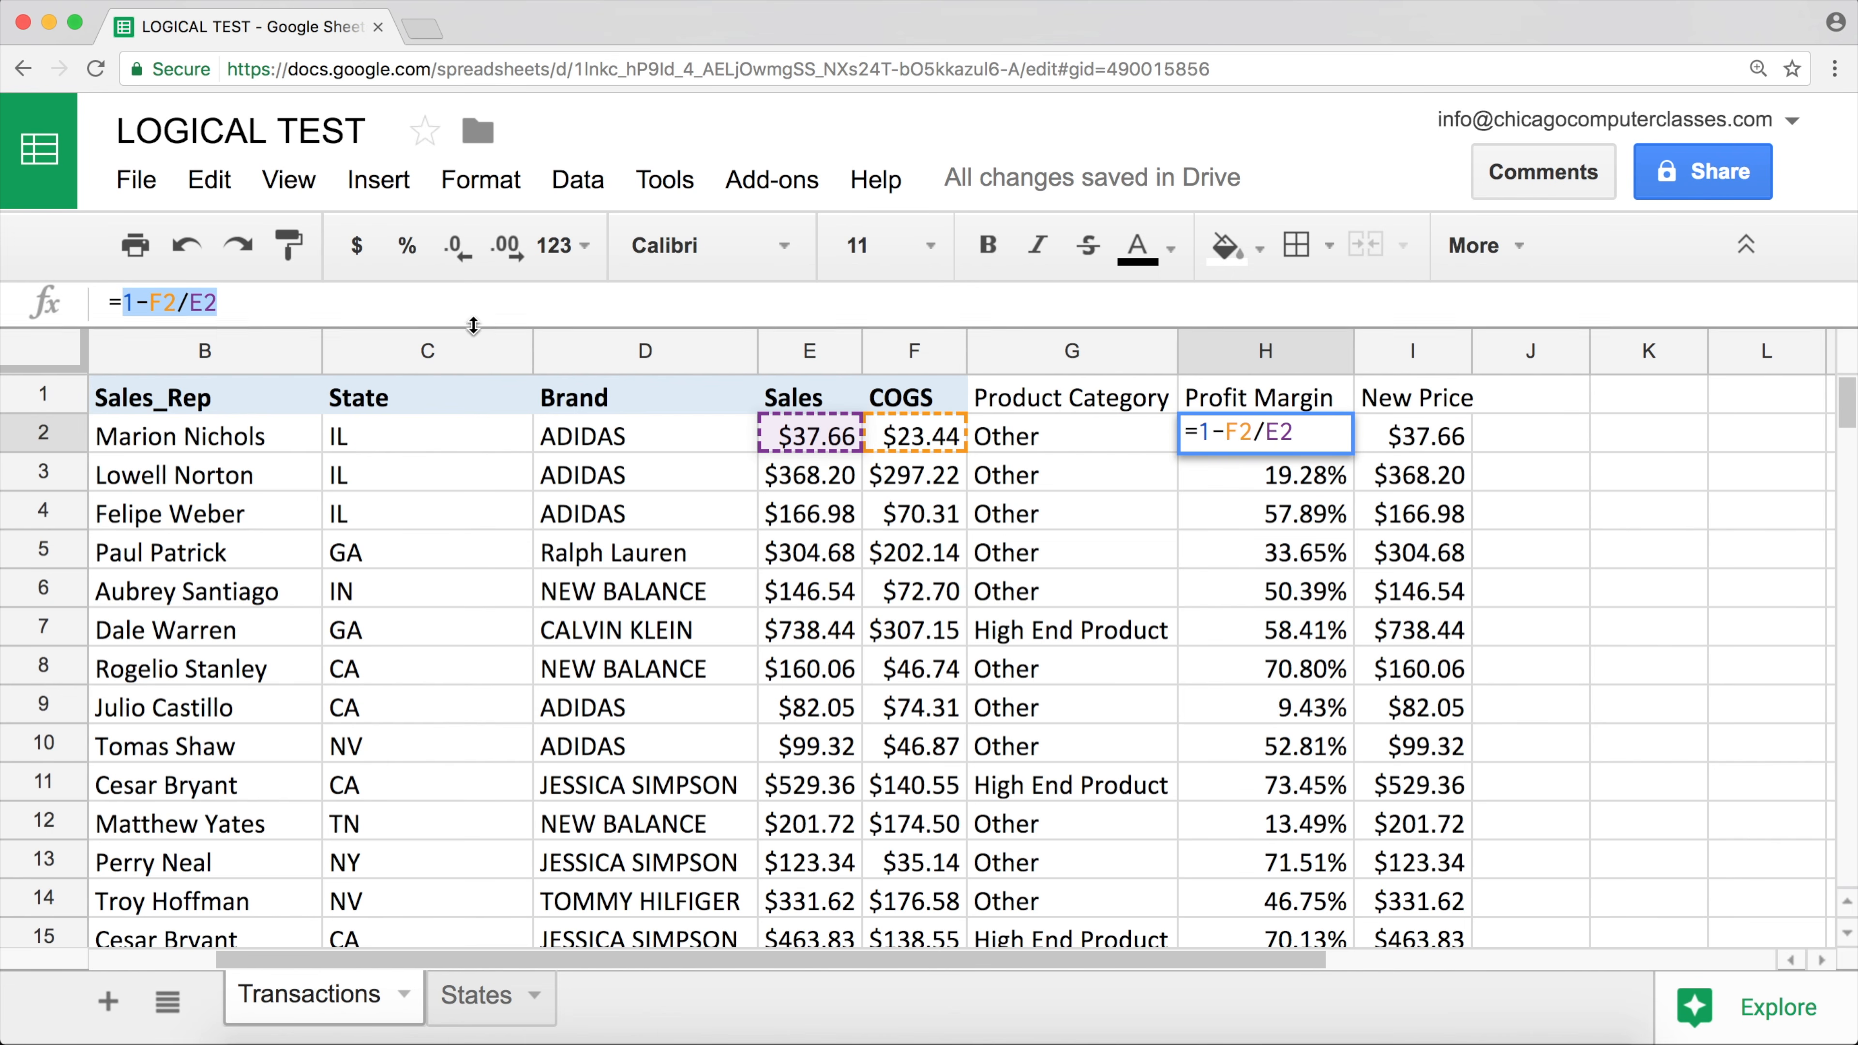
key(Escape)
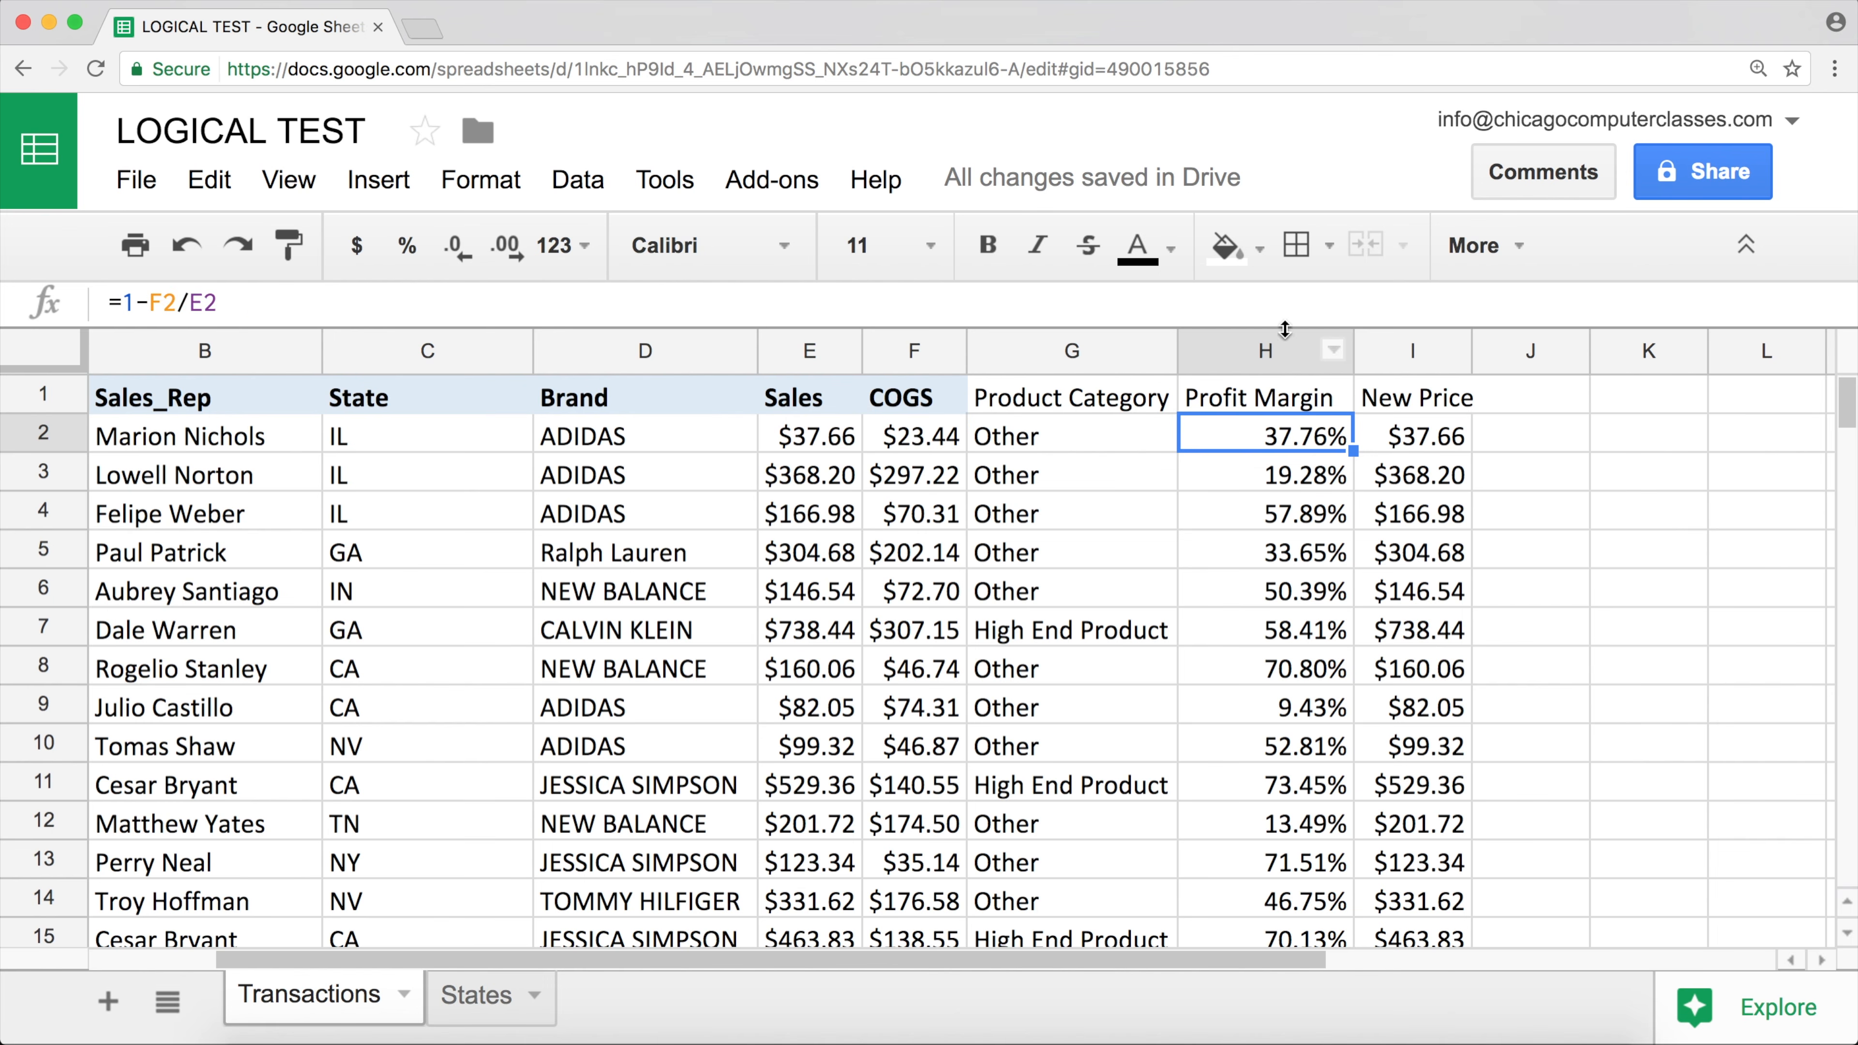
- Replace the H2 reference in I2's New Price formula with (1-F2/E2), giving =IF((1-F2/E2)<5%,E2*1.2,E2)
click(1392, 443)
double_click(1392, 442)
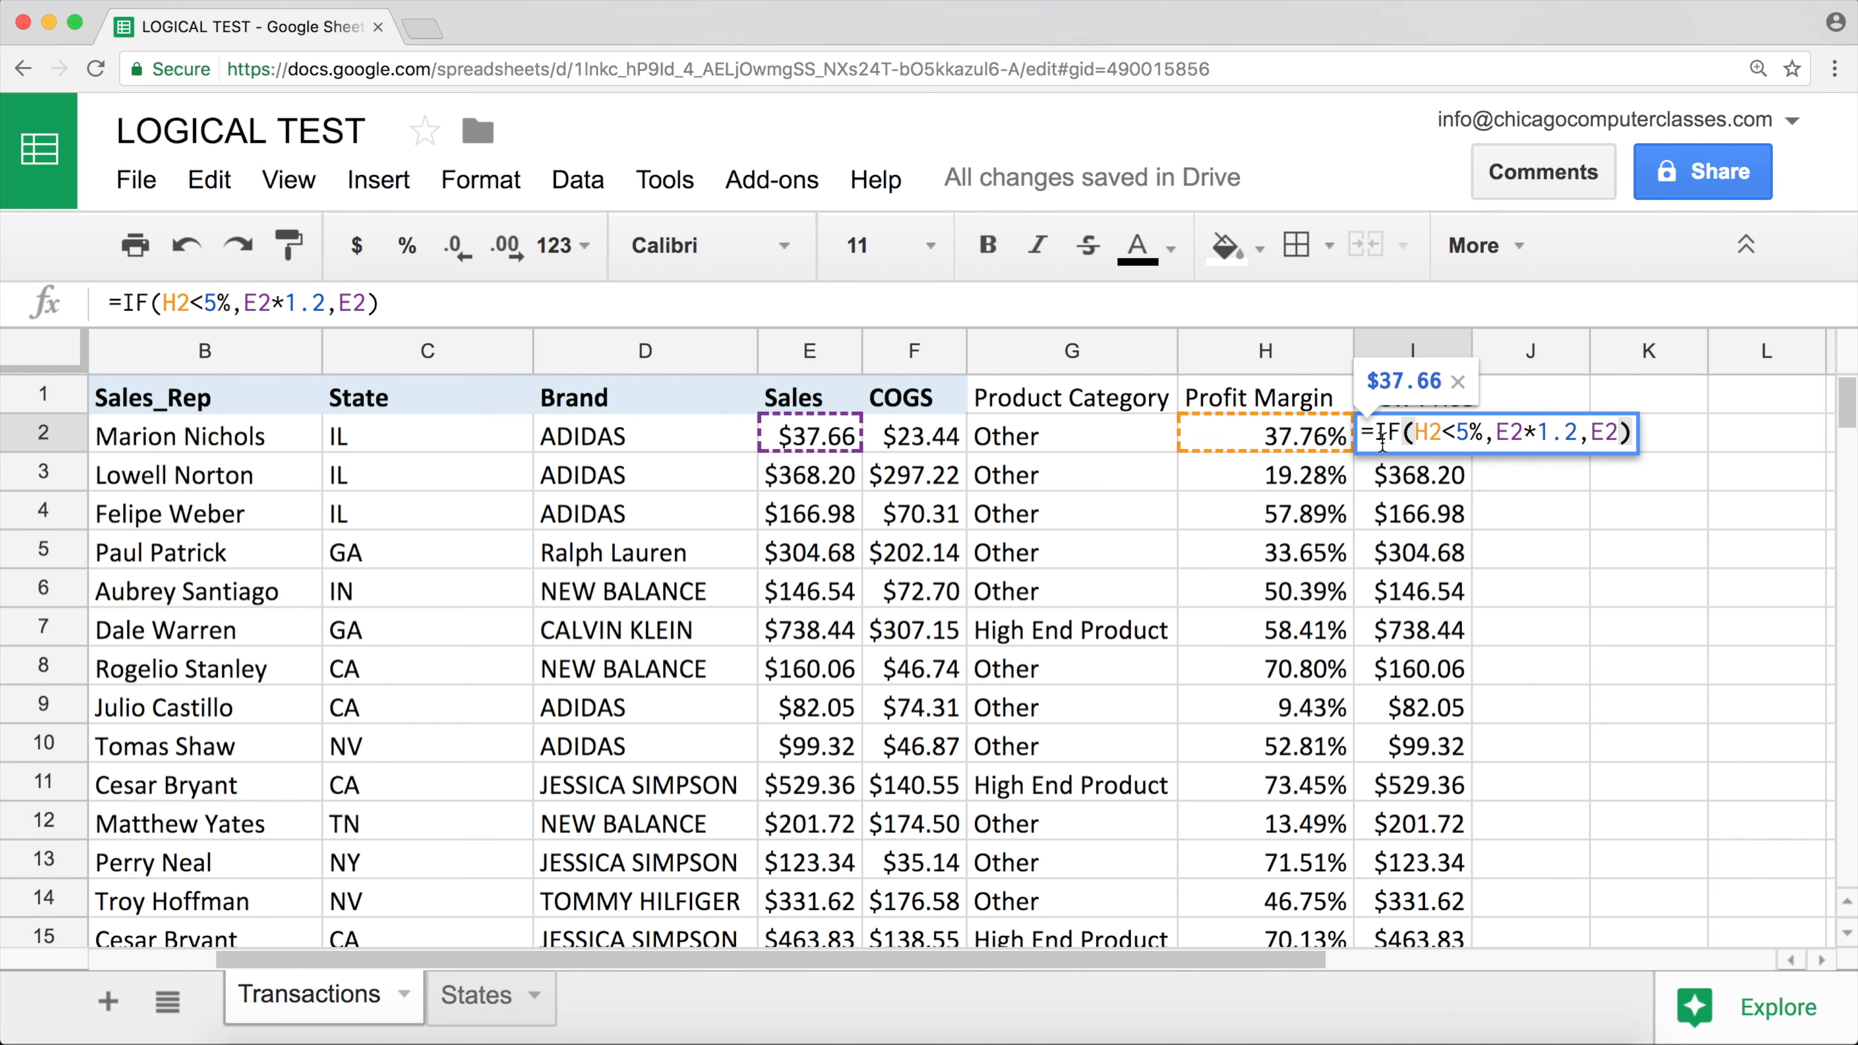
click(1439, 439)
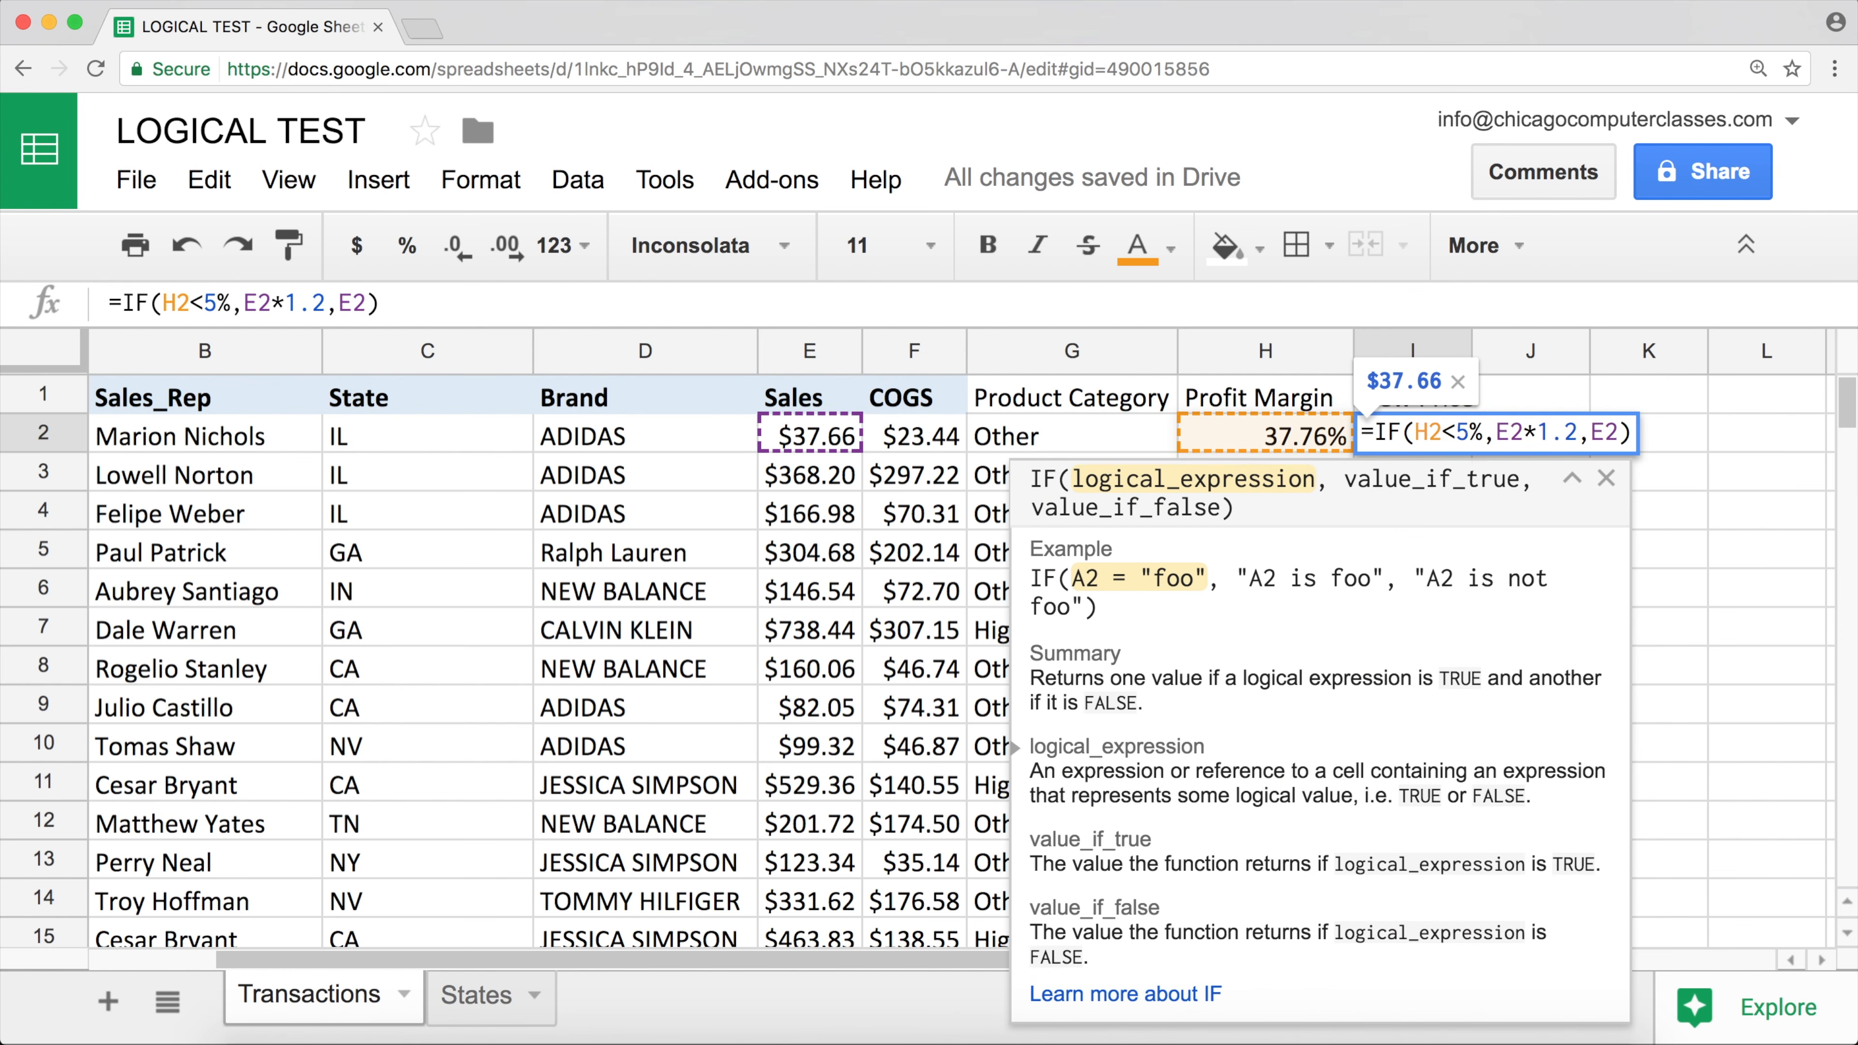
key(BackSpace)
key(BackSpace)
text((1-F2/E2)
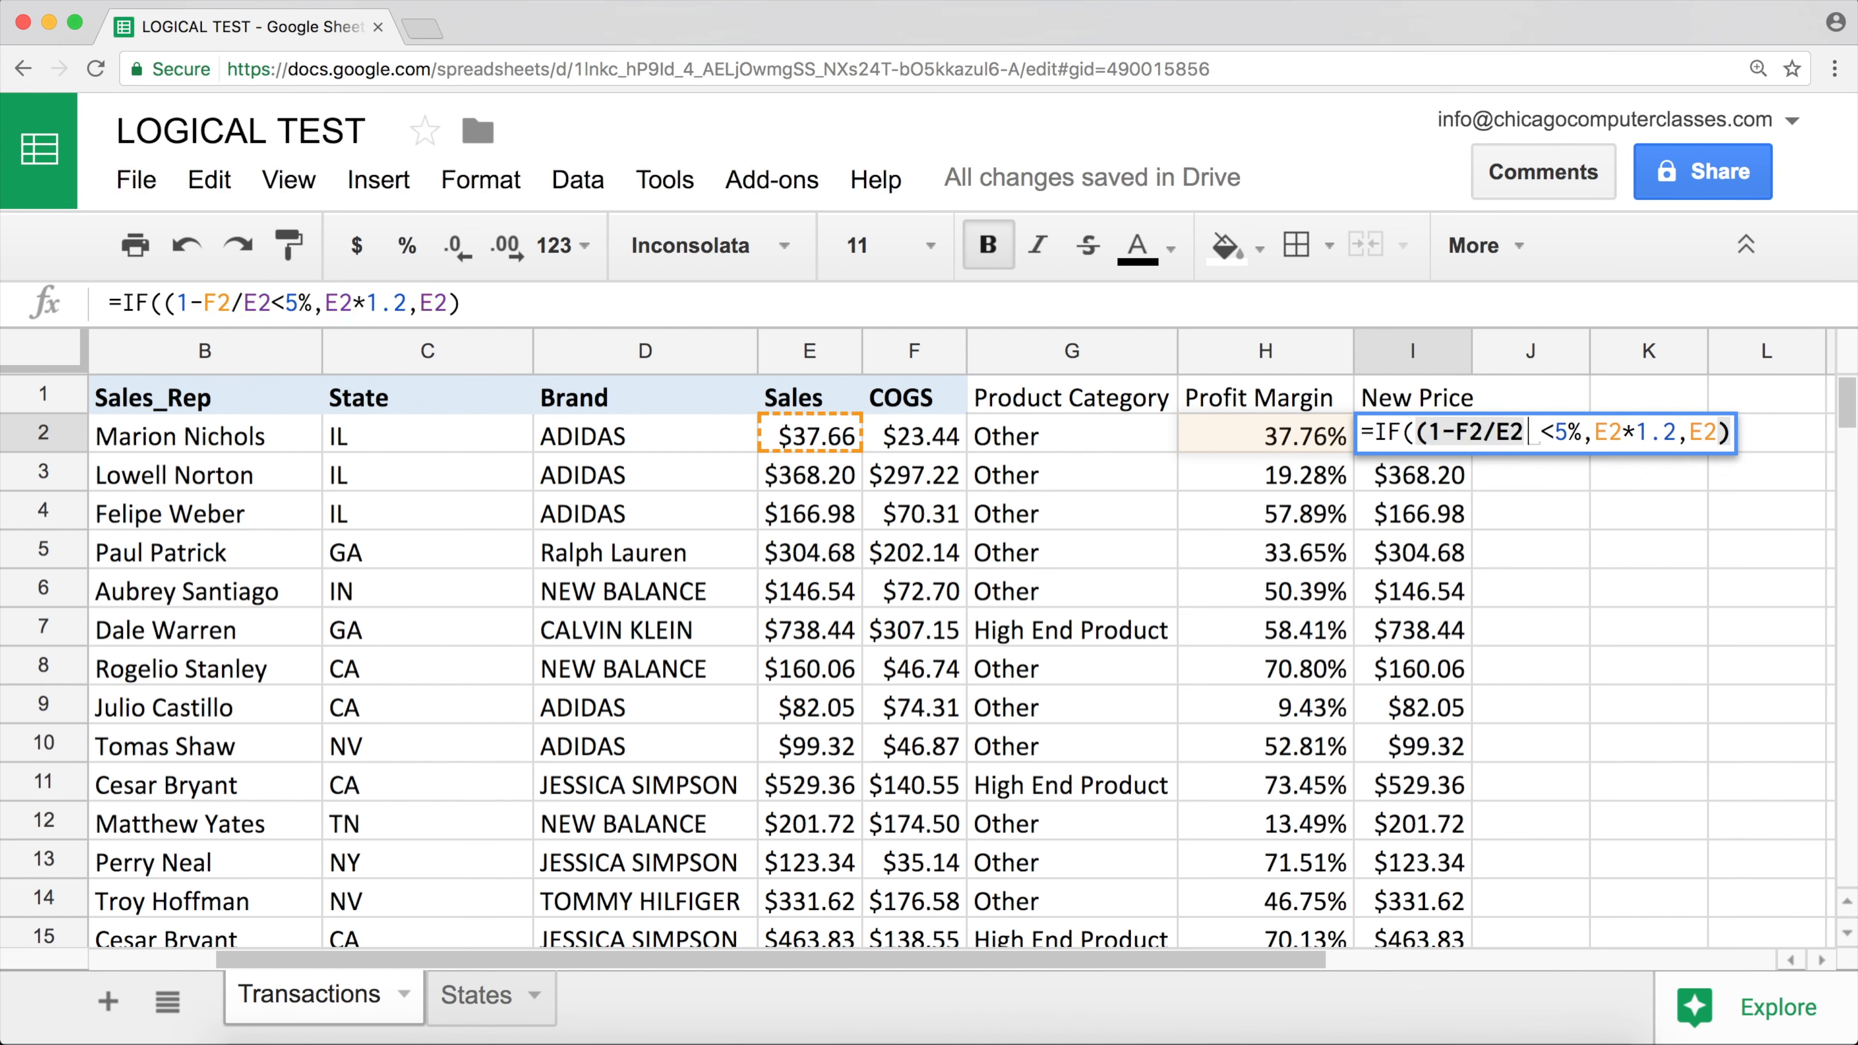
text())
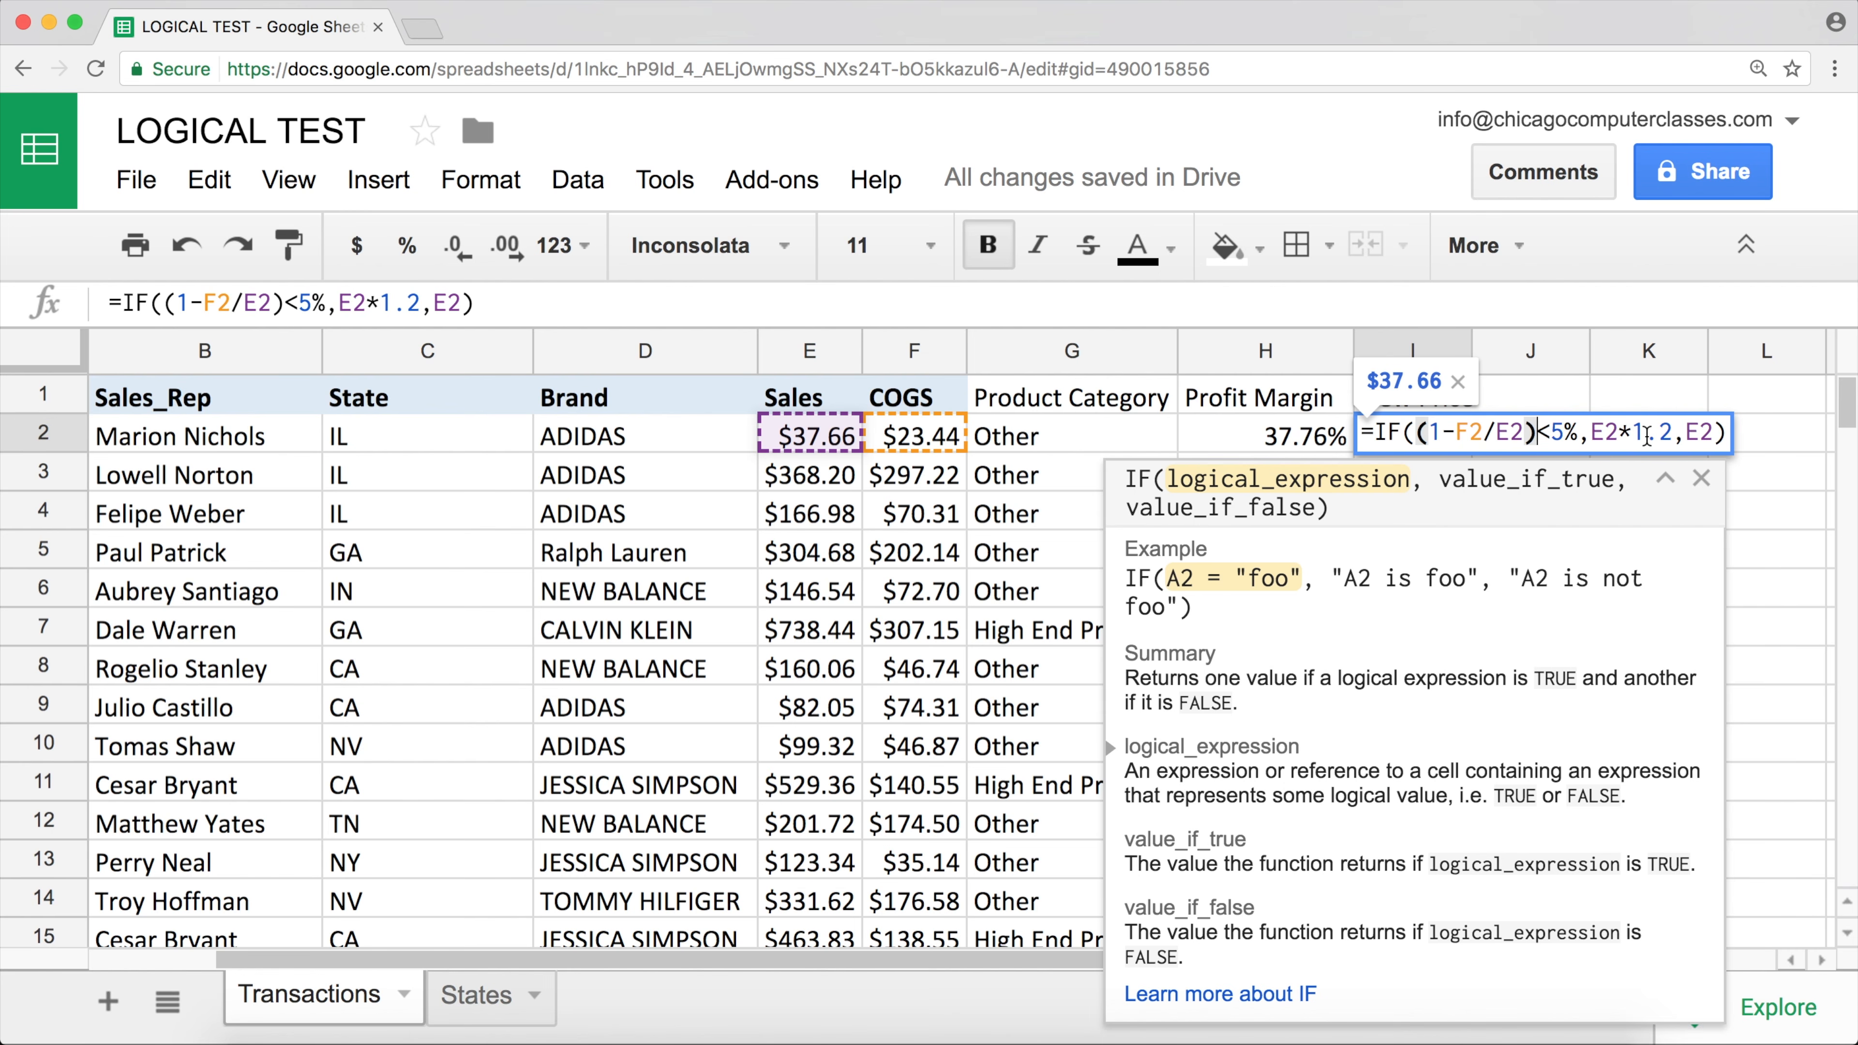
key(End)
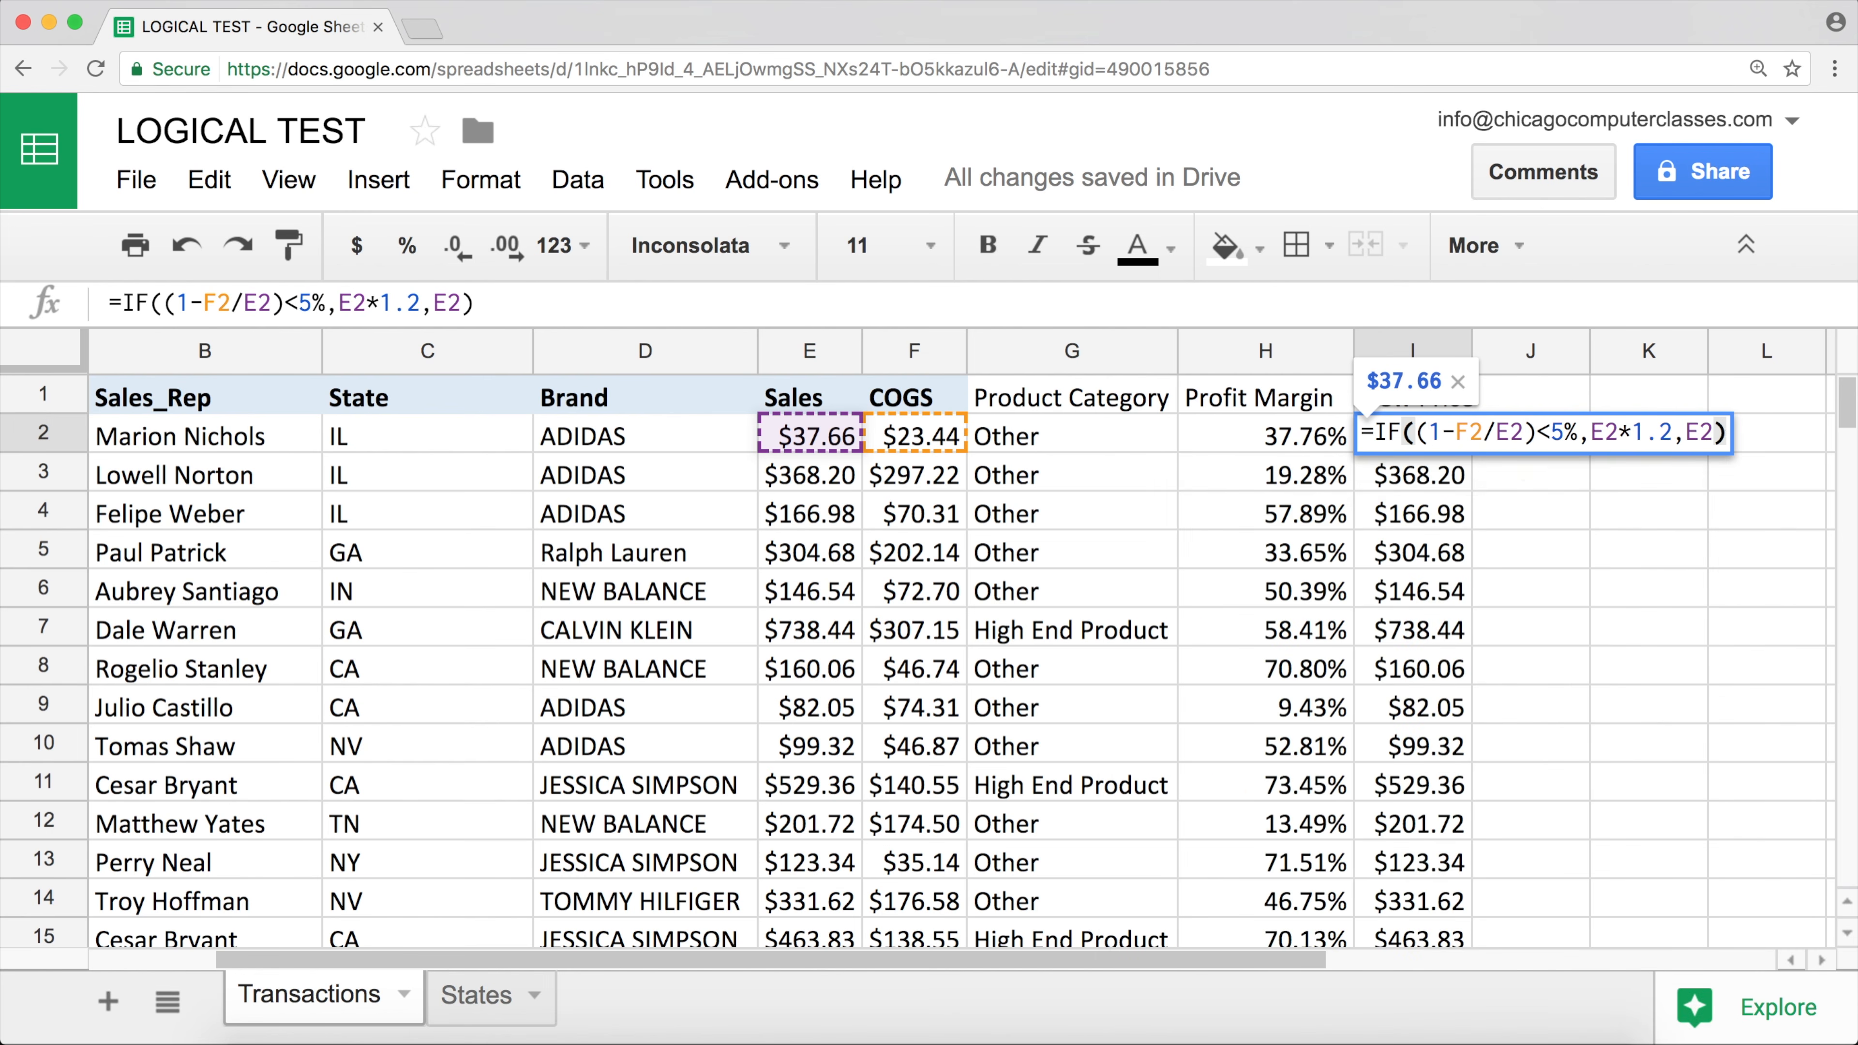
key(Return)
- Compare the formulas in I2 and I3, and clear the old New Price formulas from I3 to the end of the data
click(1451, 444)
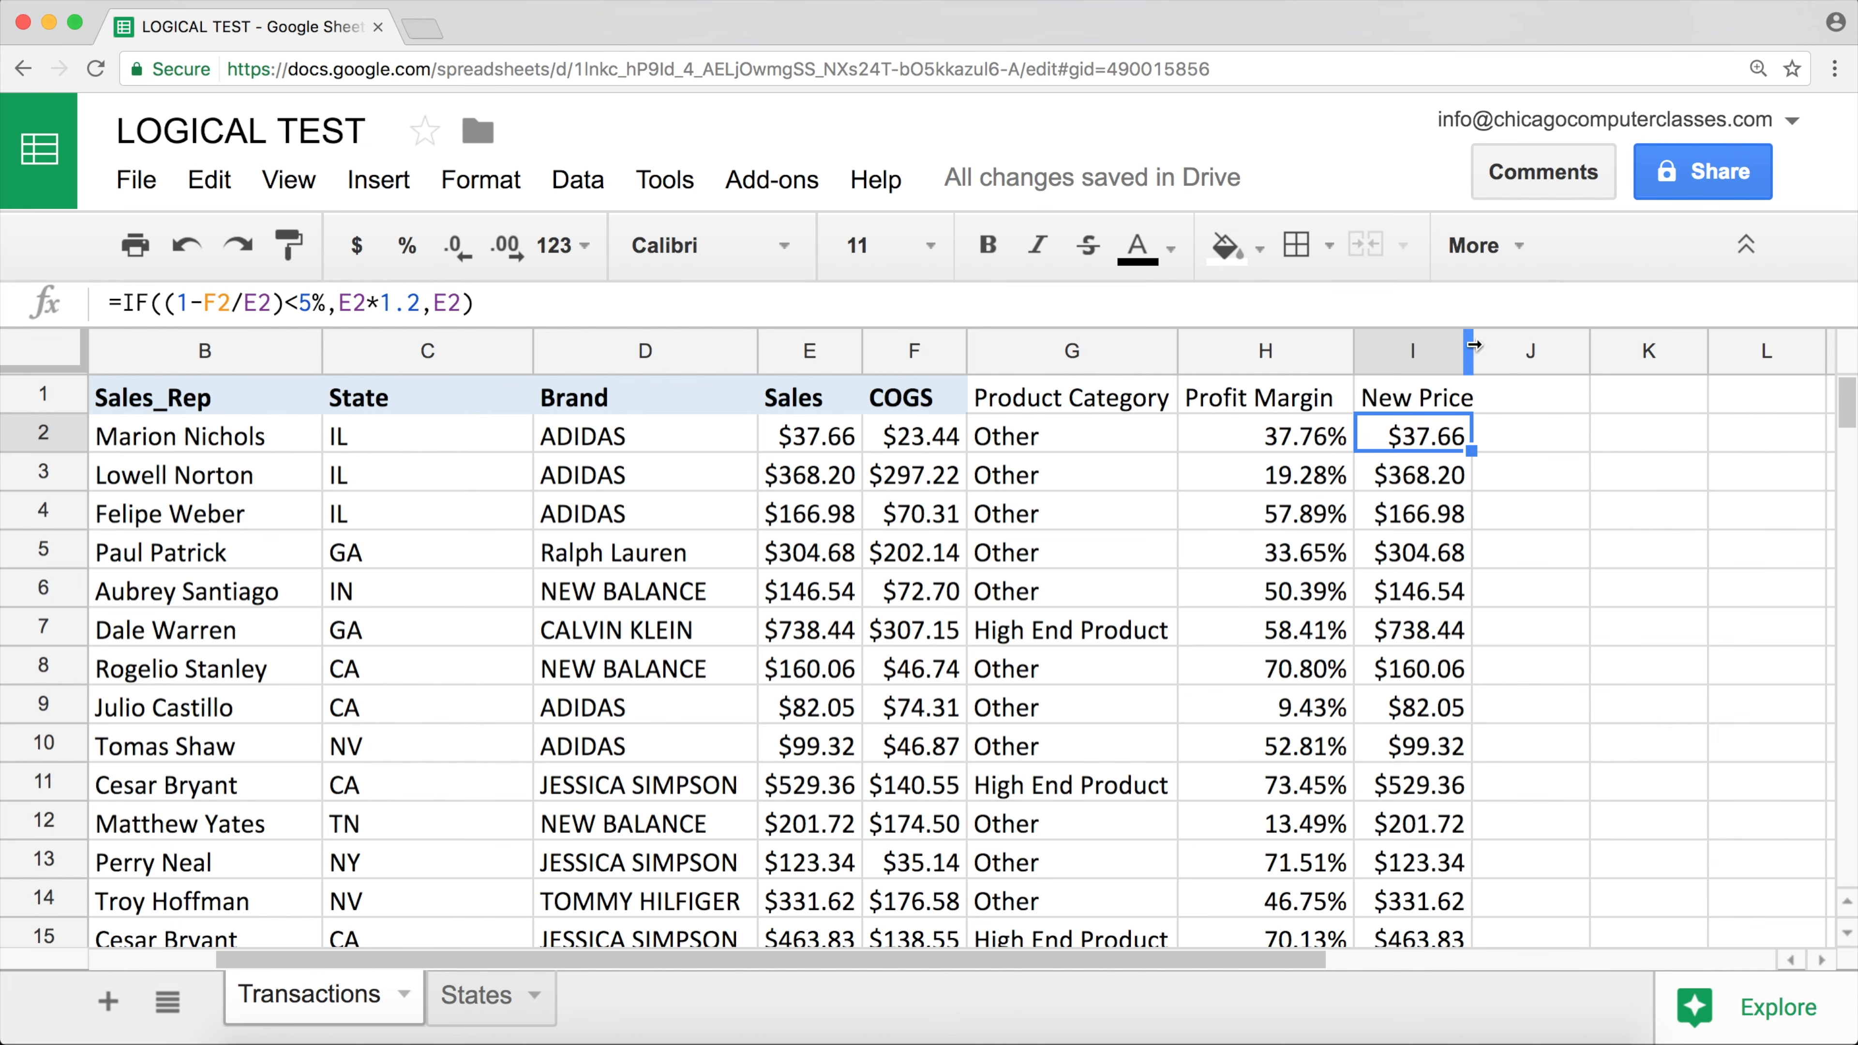
click(1454, 480)
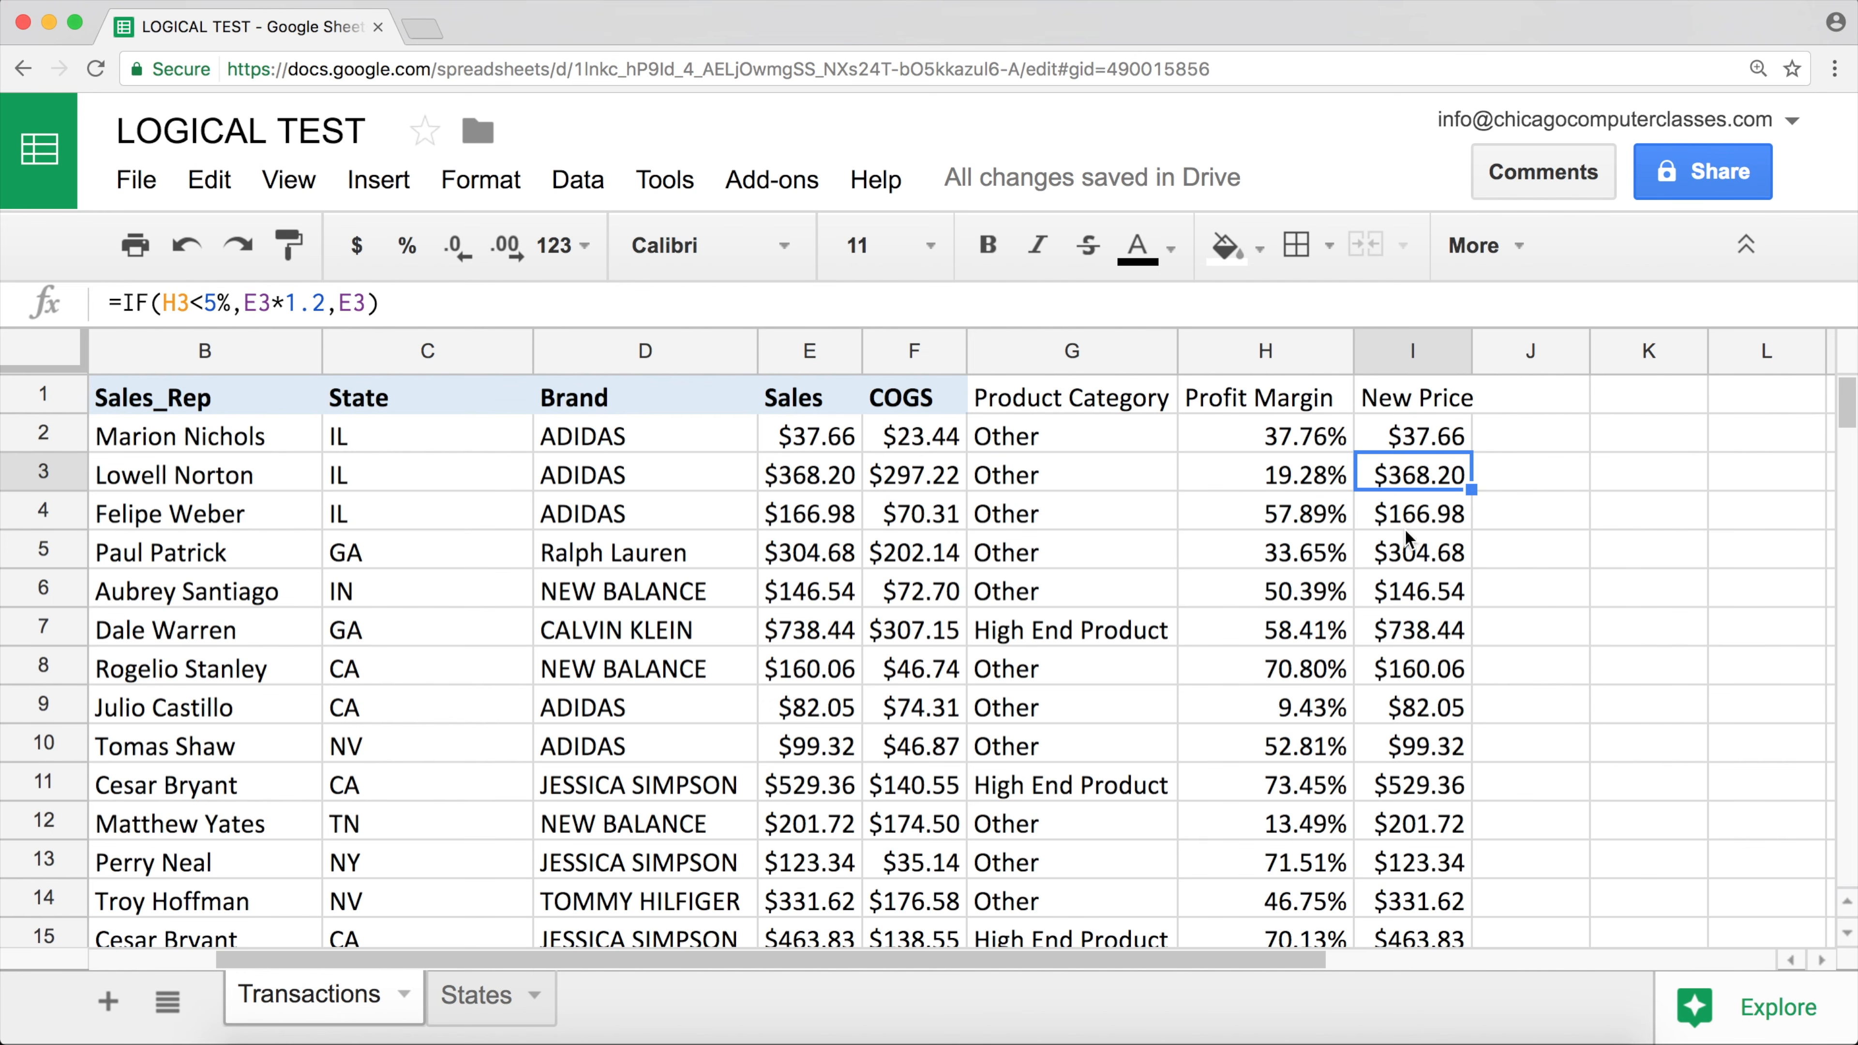
click(1428, 432)
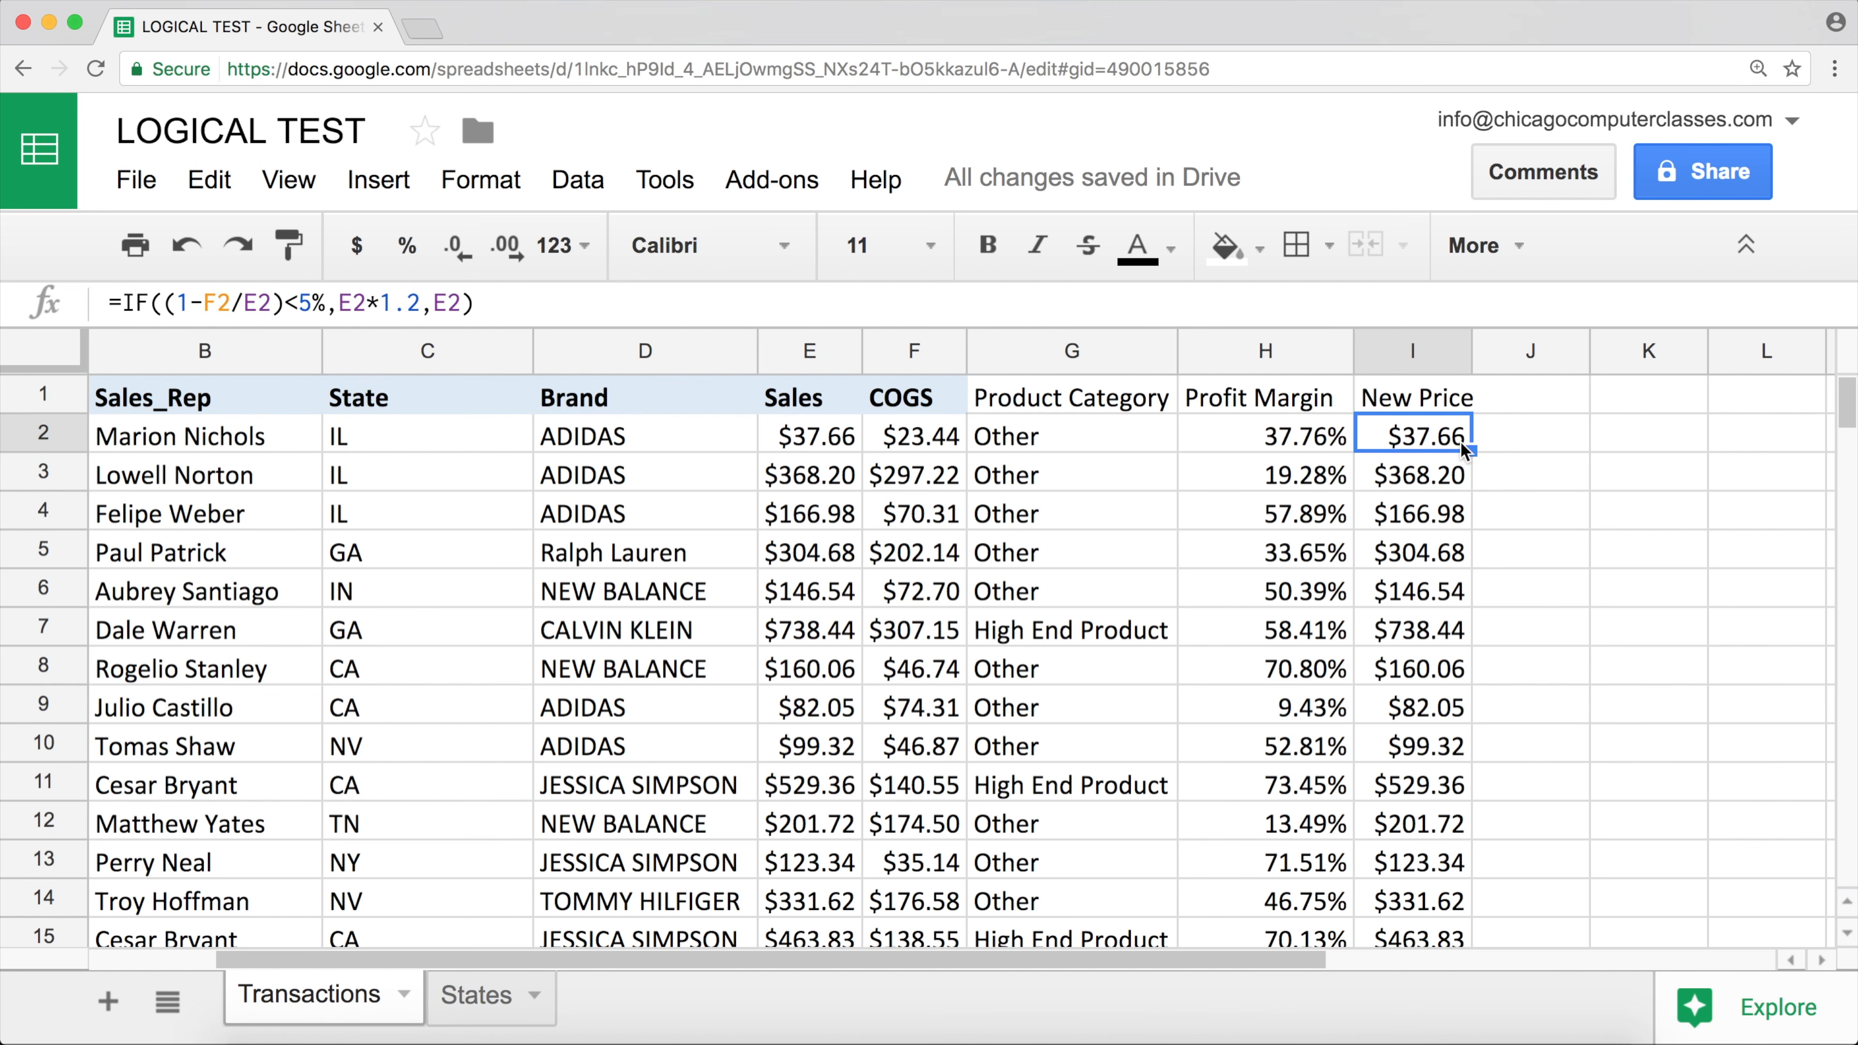
click(1446, 476)
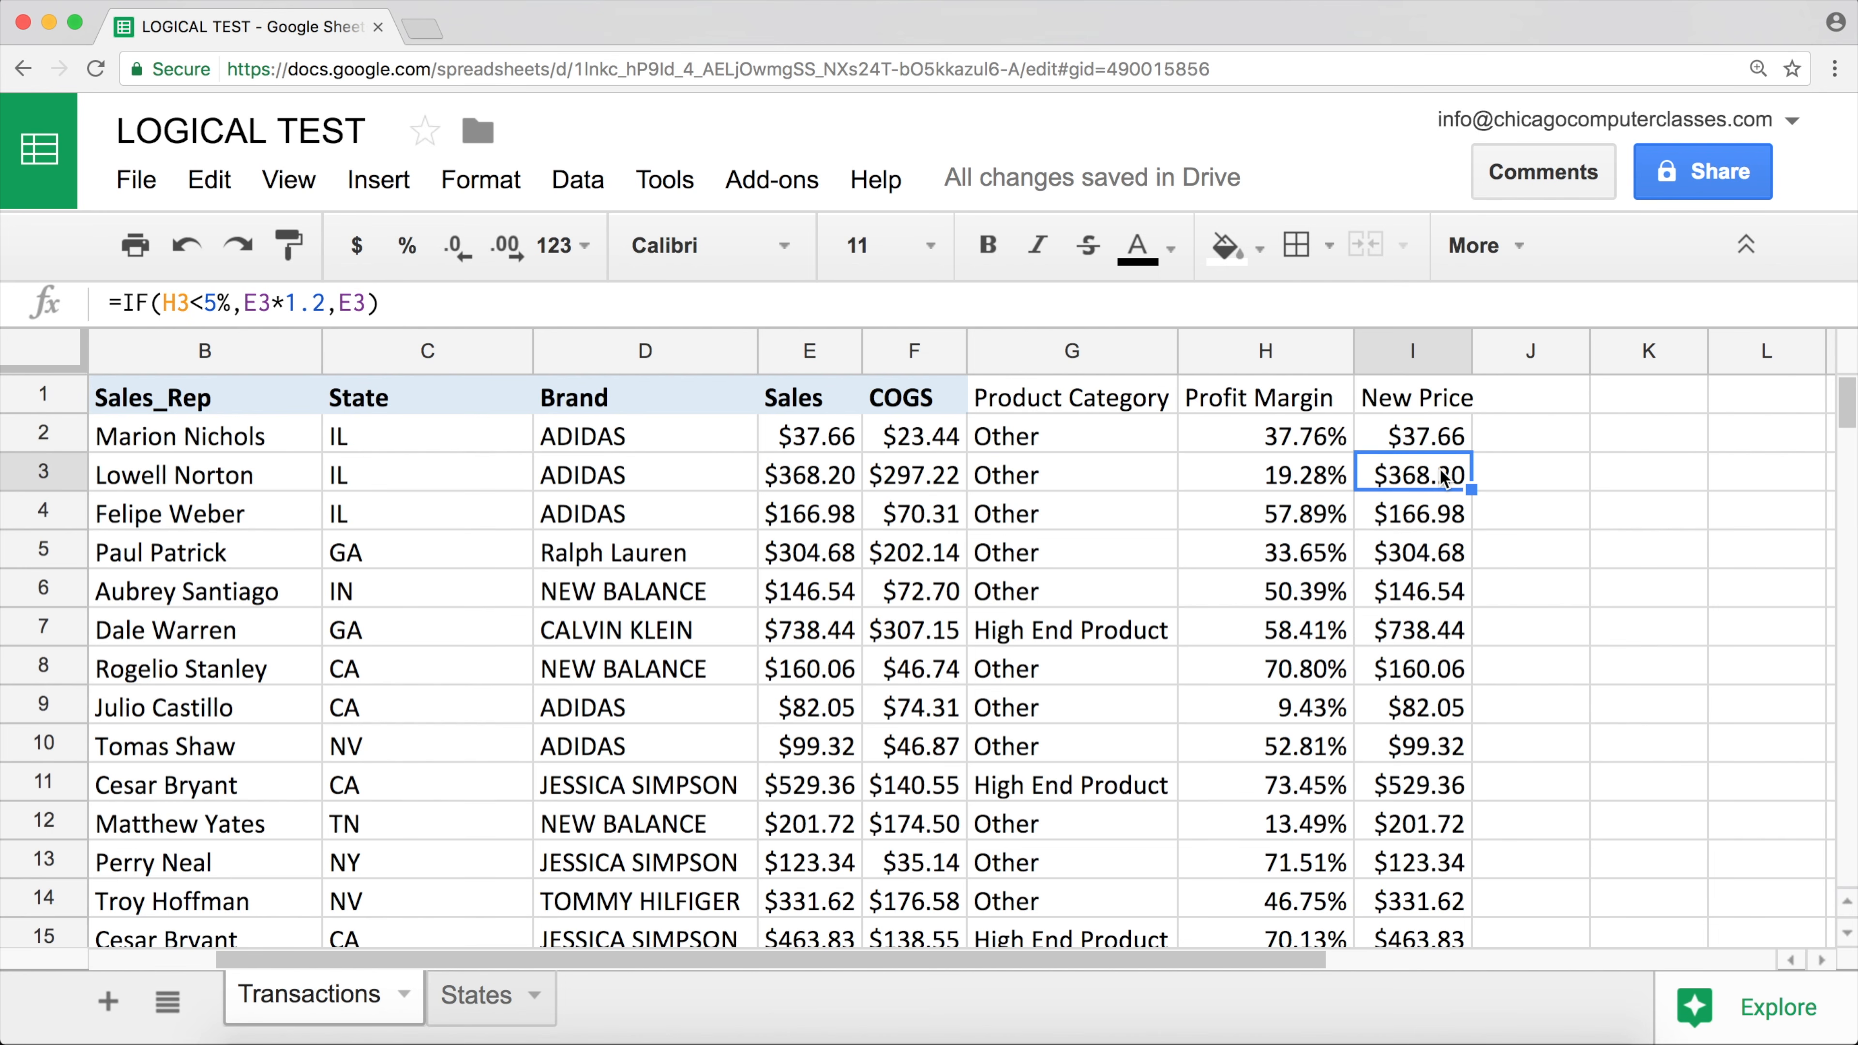
key(super+shift+Down)
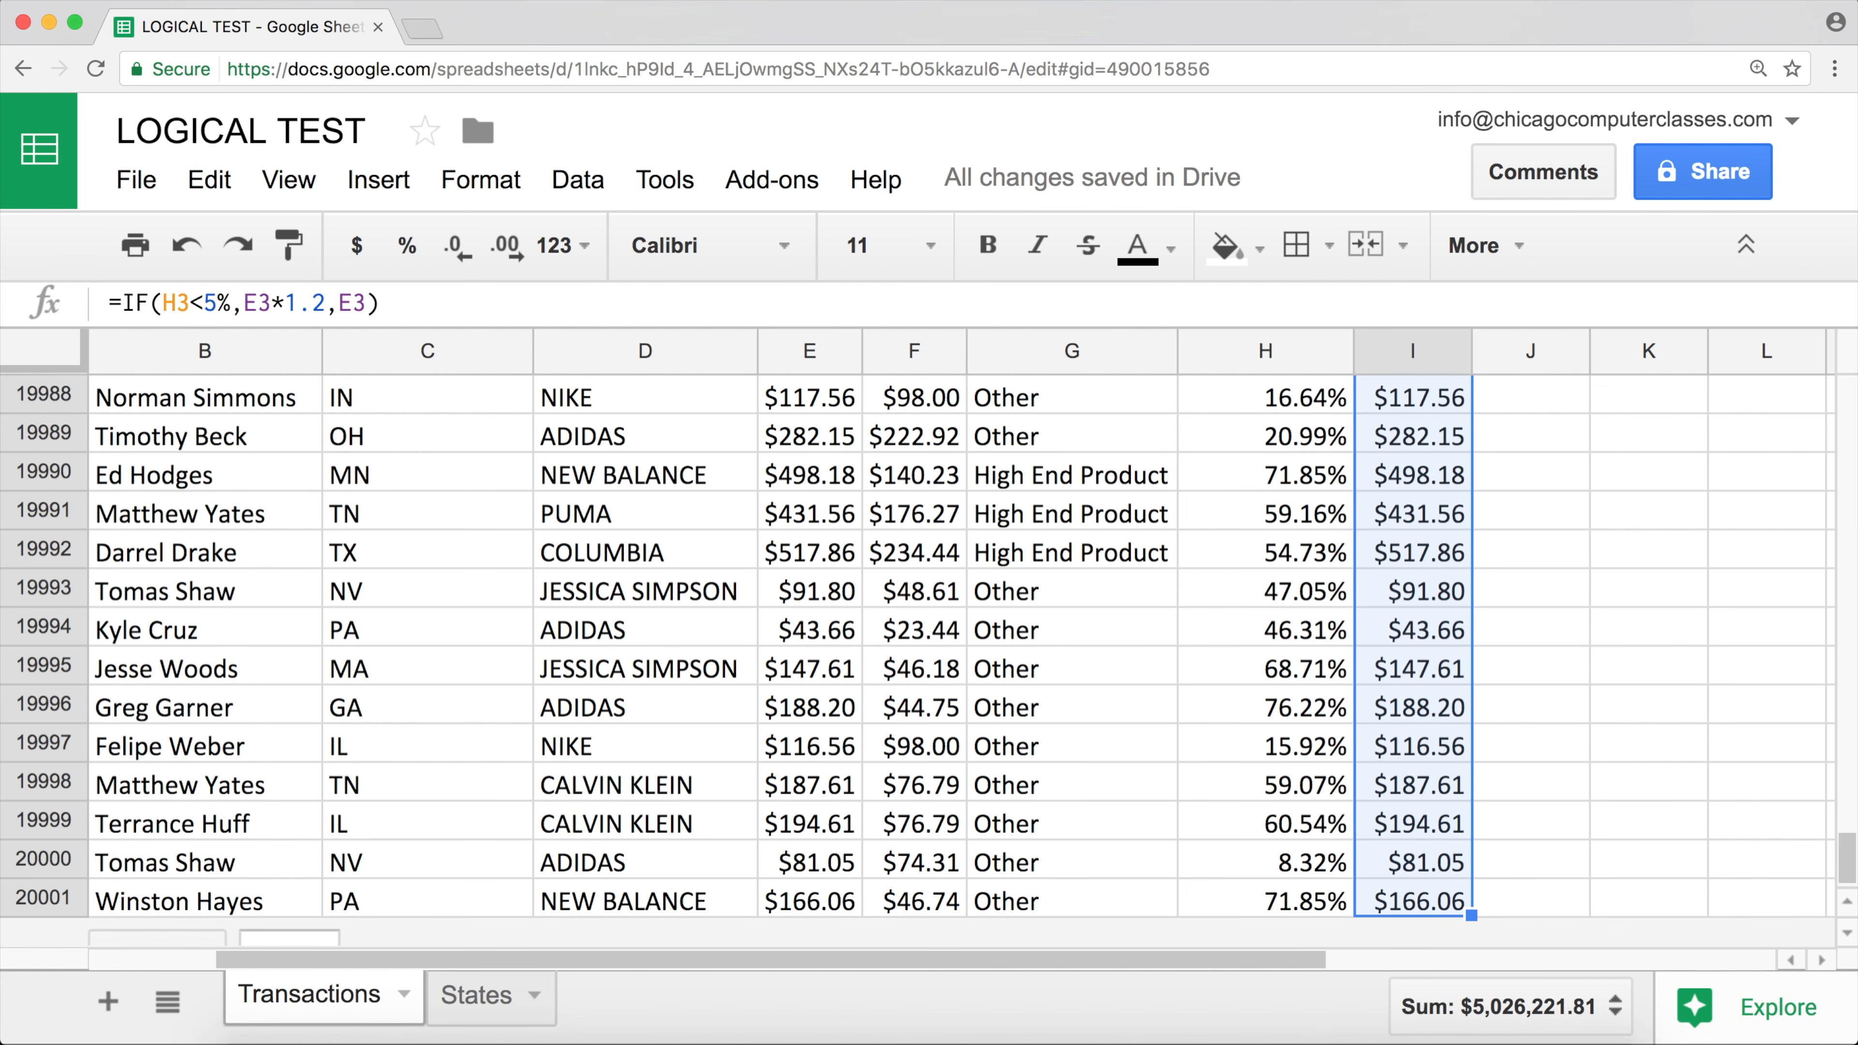
key(Delete)
- Fill the New Price formula from I2 down column I and check the copied formula in I3
key(Up)
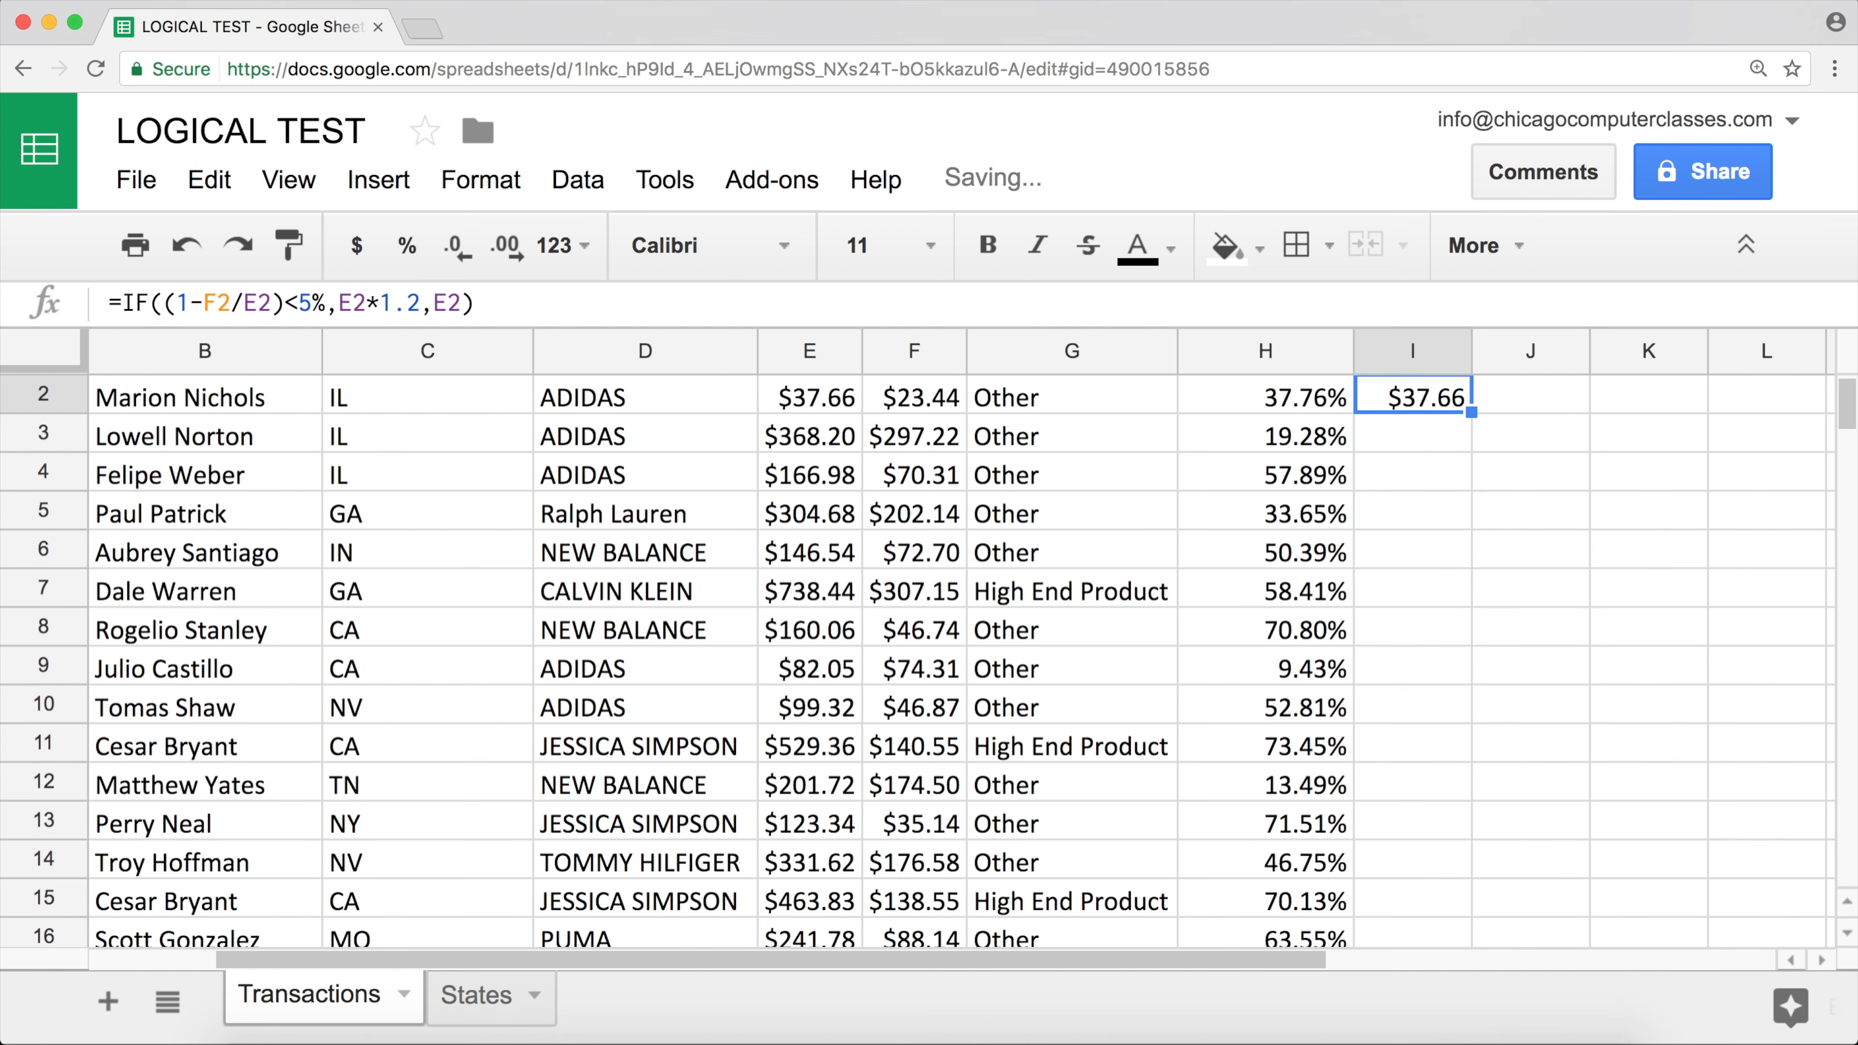
double_click(1469, 418)
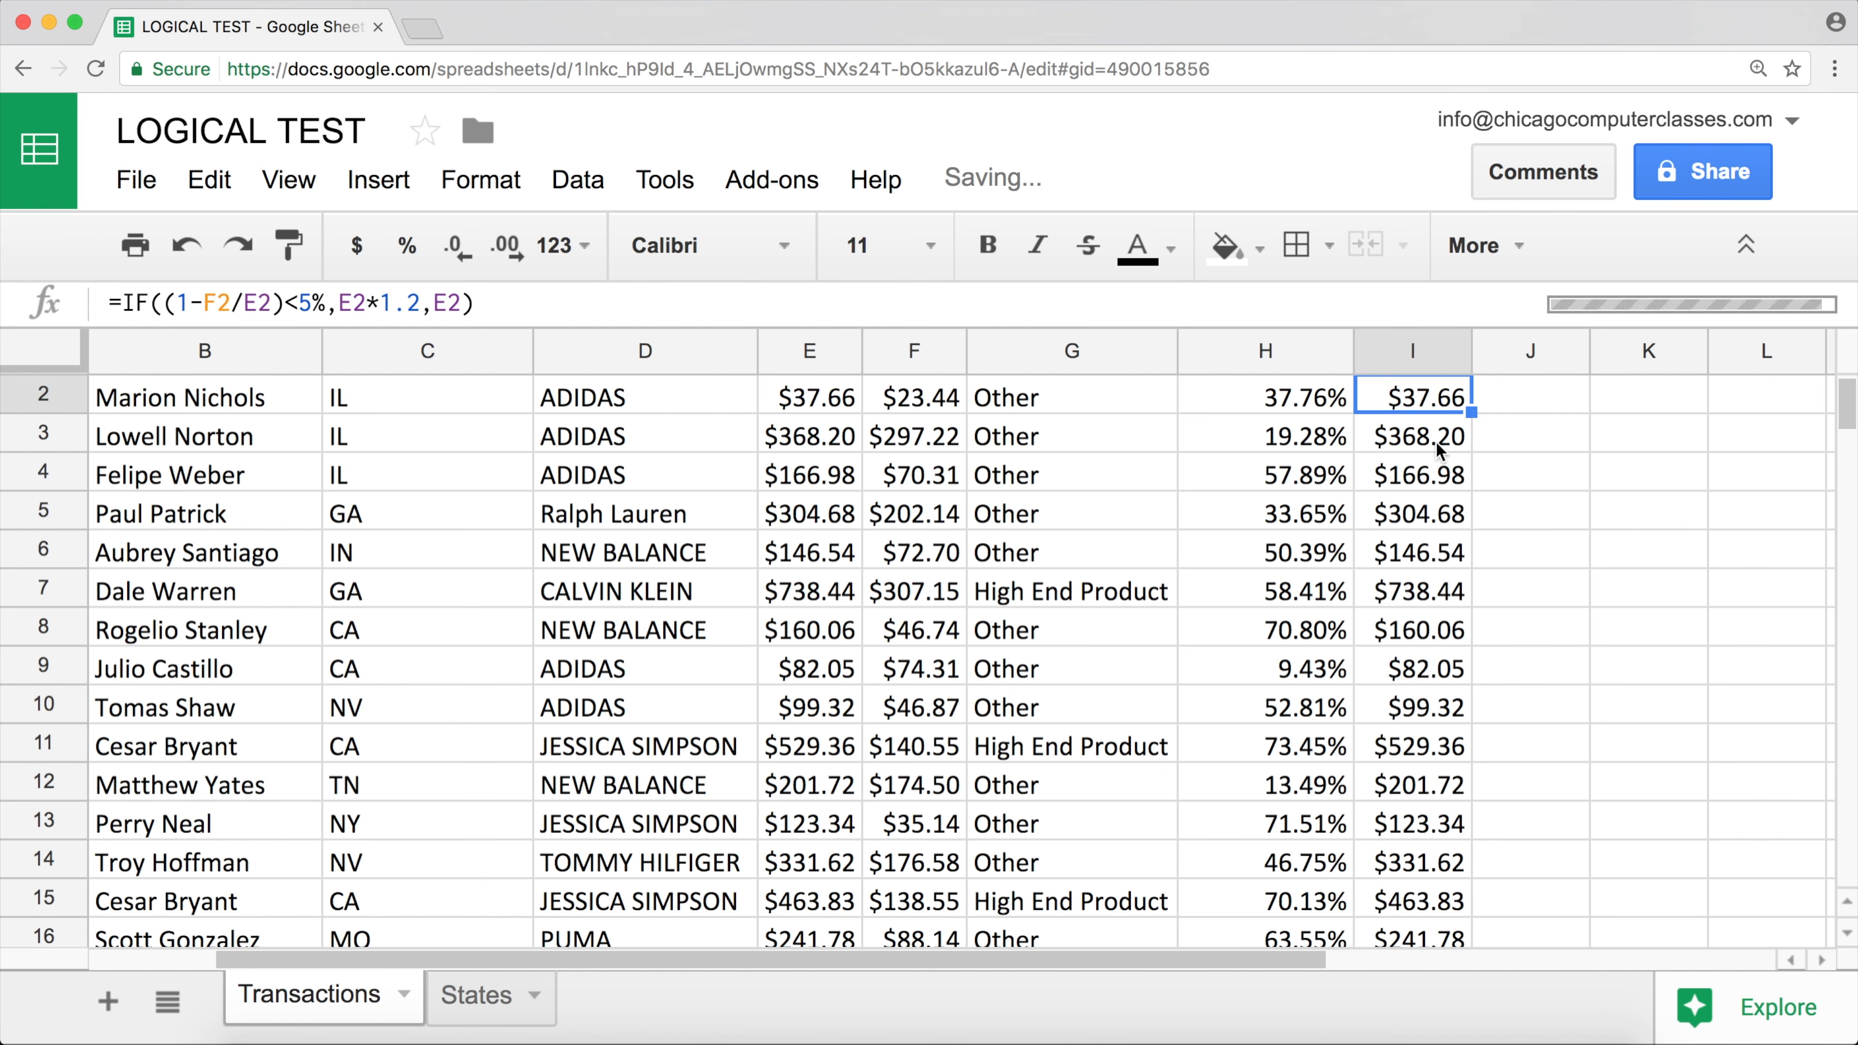
key(Down)
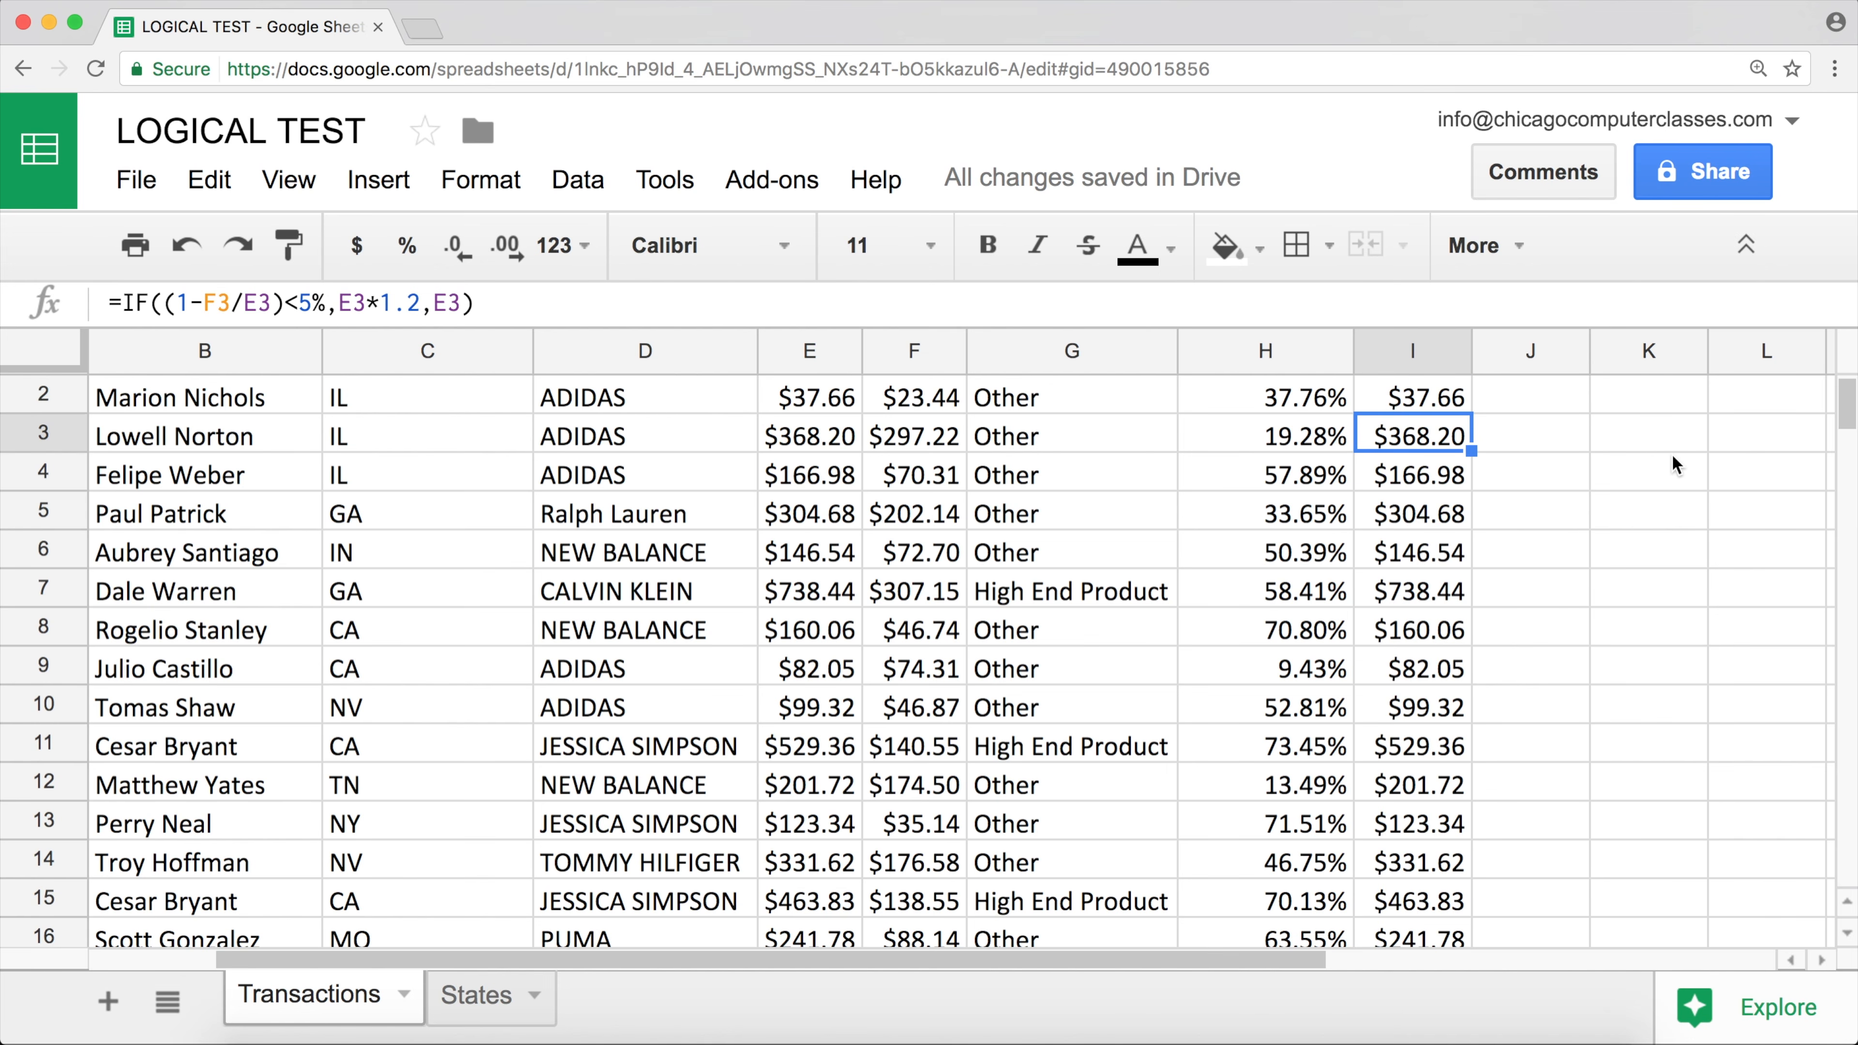
key(Down)
key(super+Up)
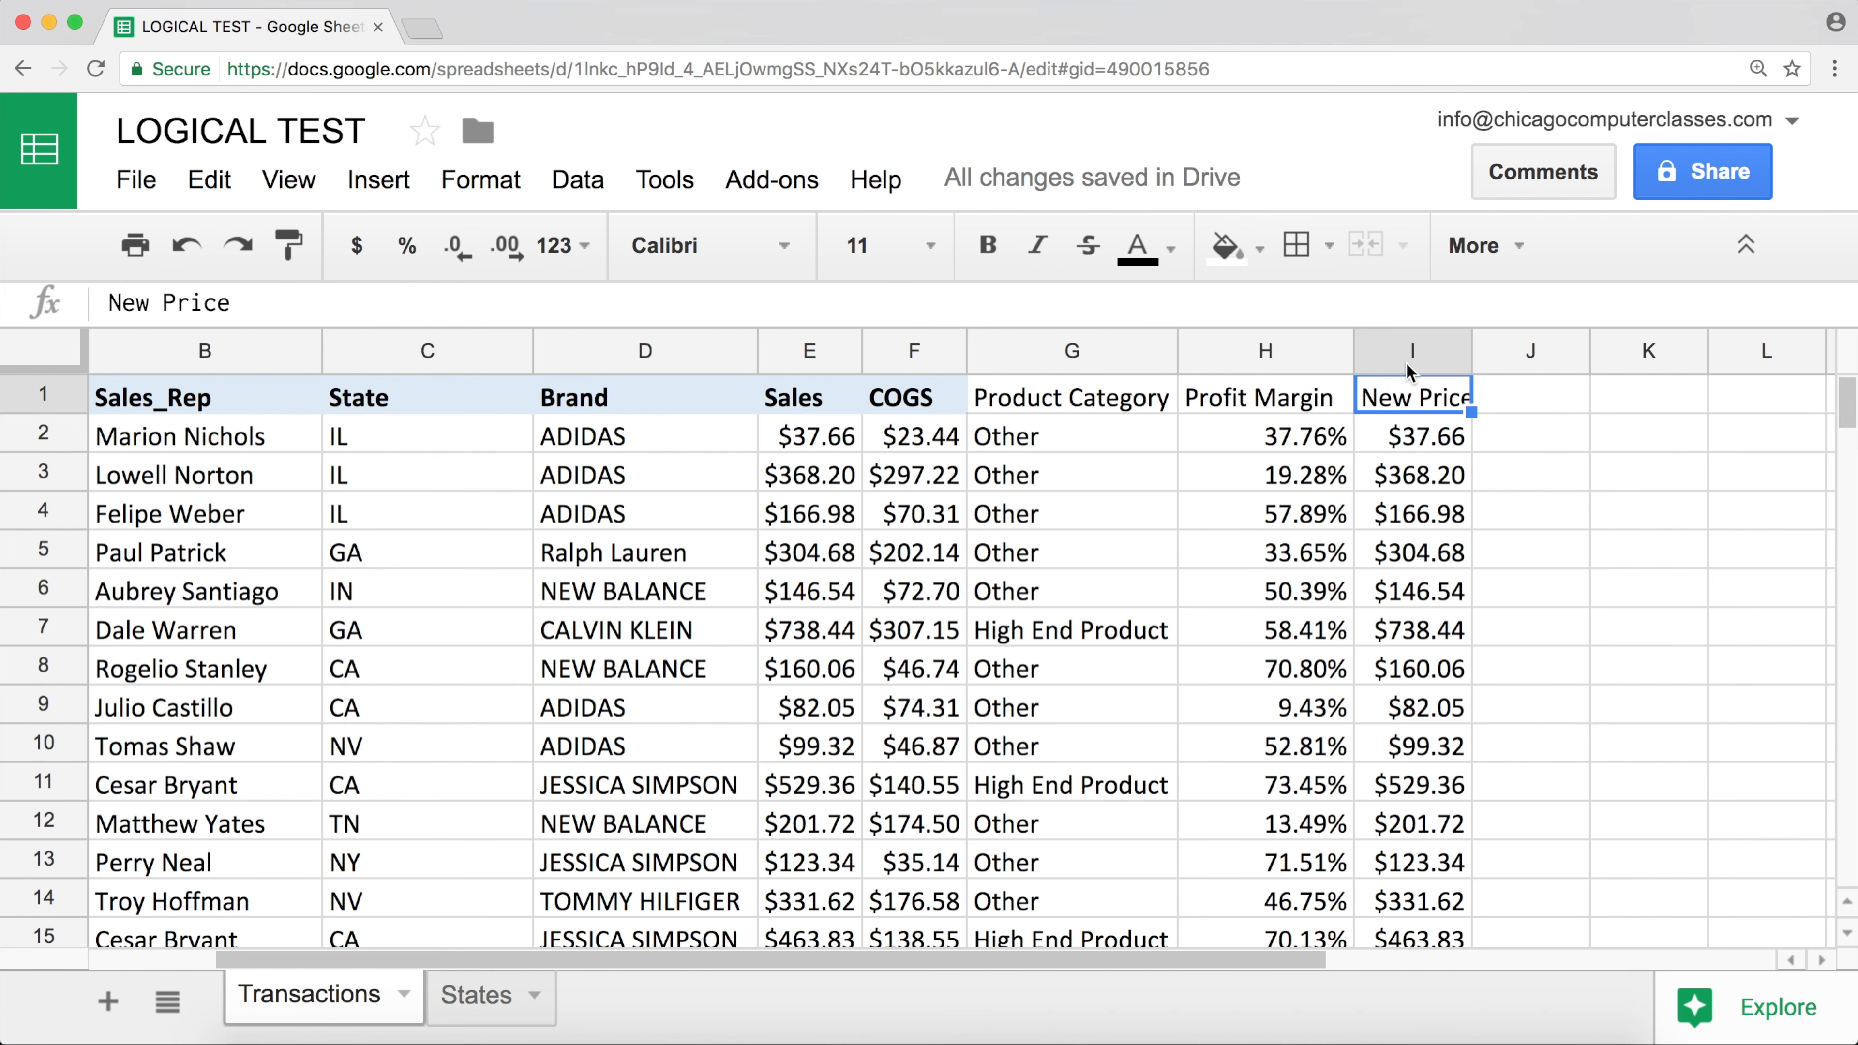
- Delete the Profit Margin column and widen the New Price column to fit its header
click(1269, 350)
right_click(1264, 345)
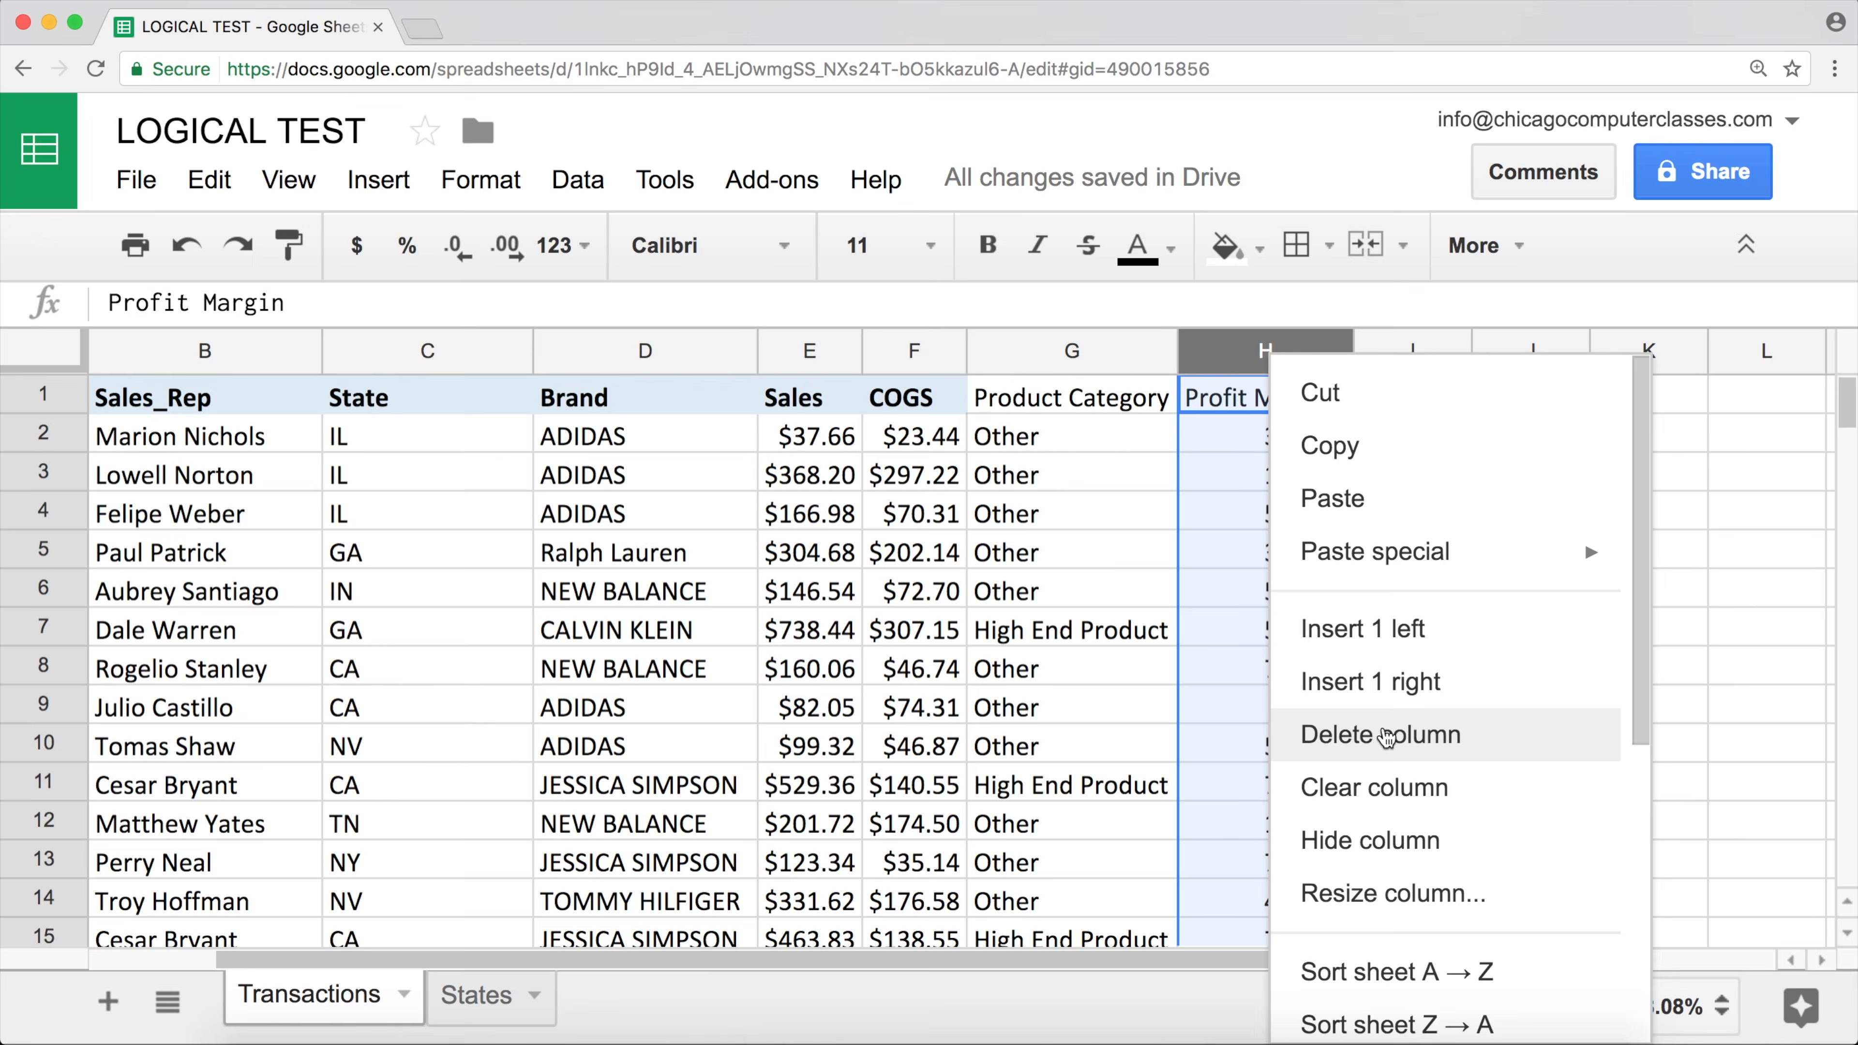
click(1380, 734)
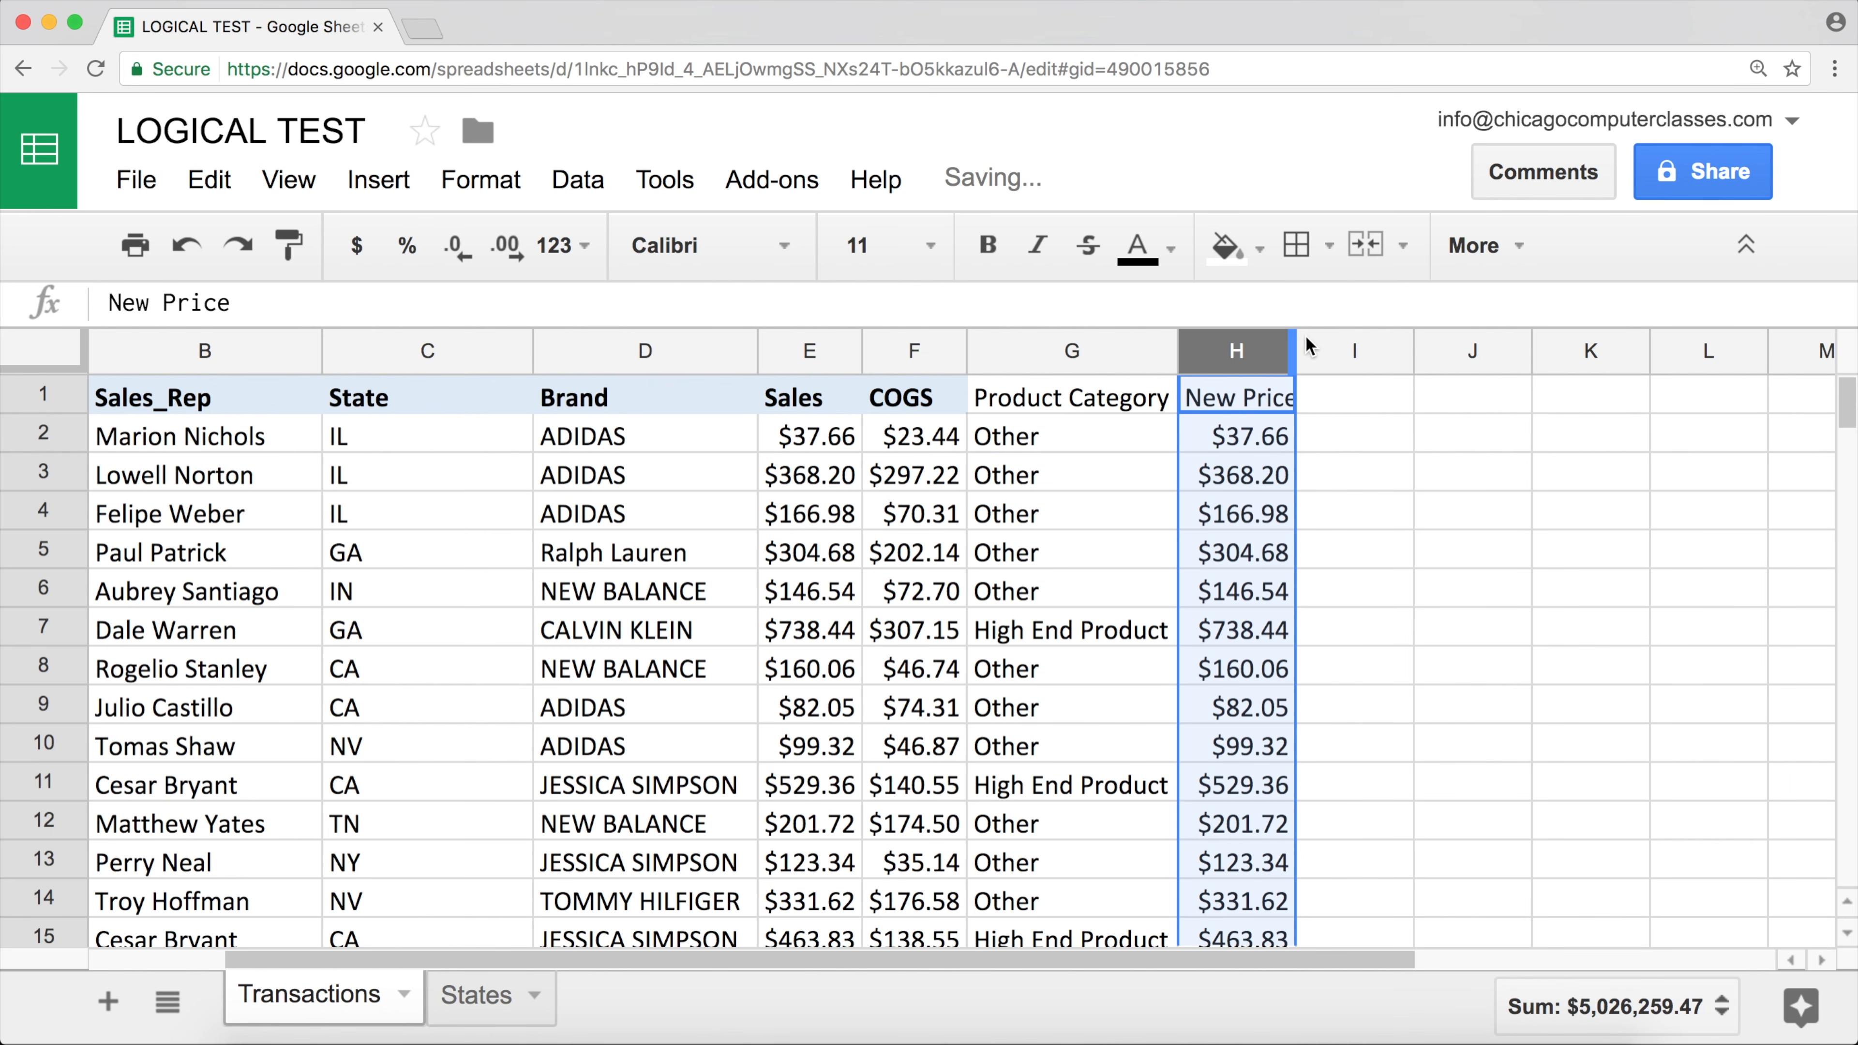
drag(1296, 350, 1337, 354)
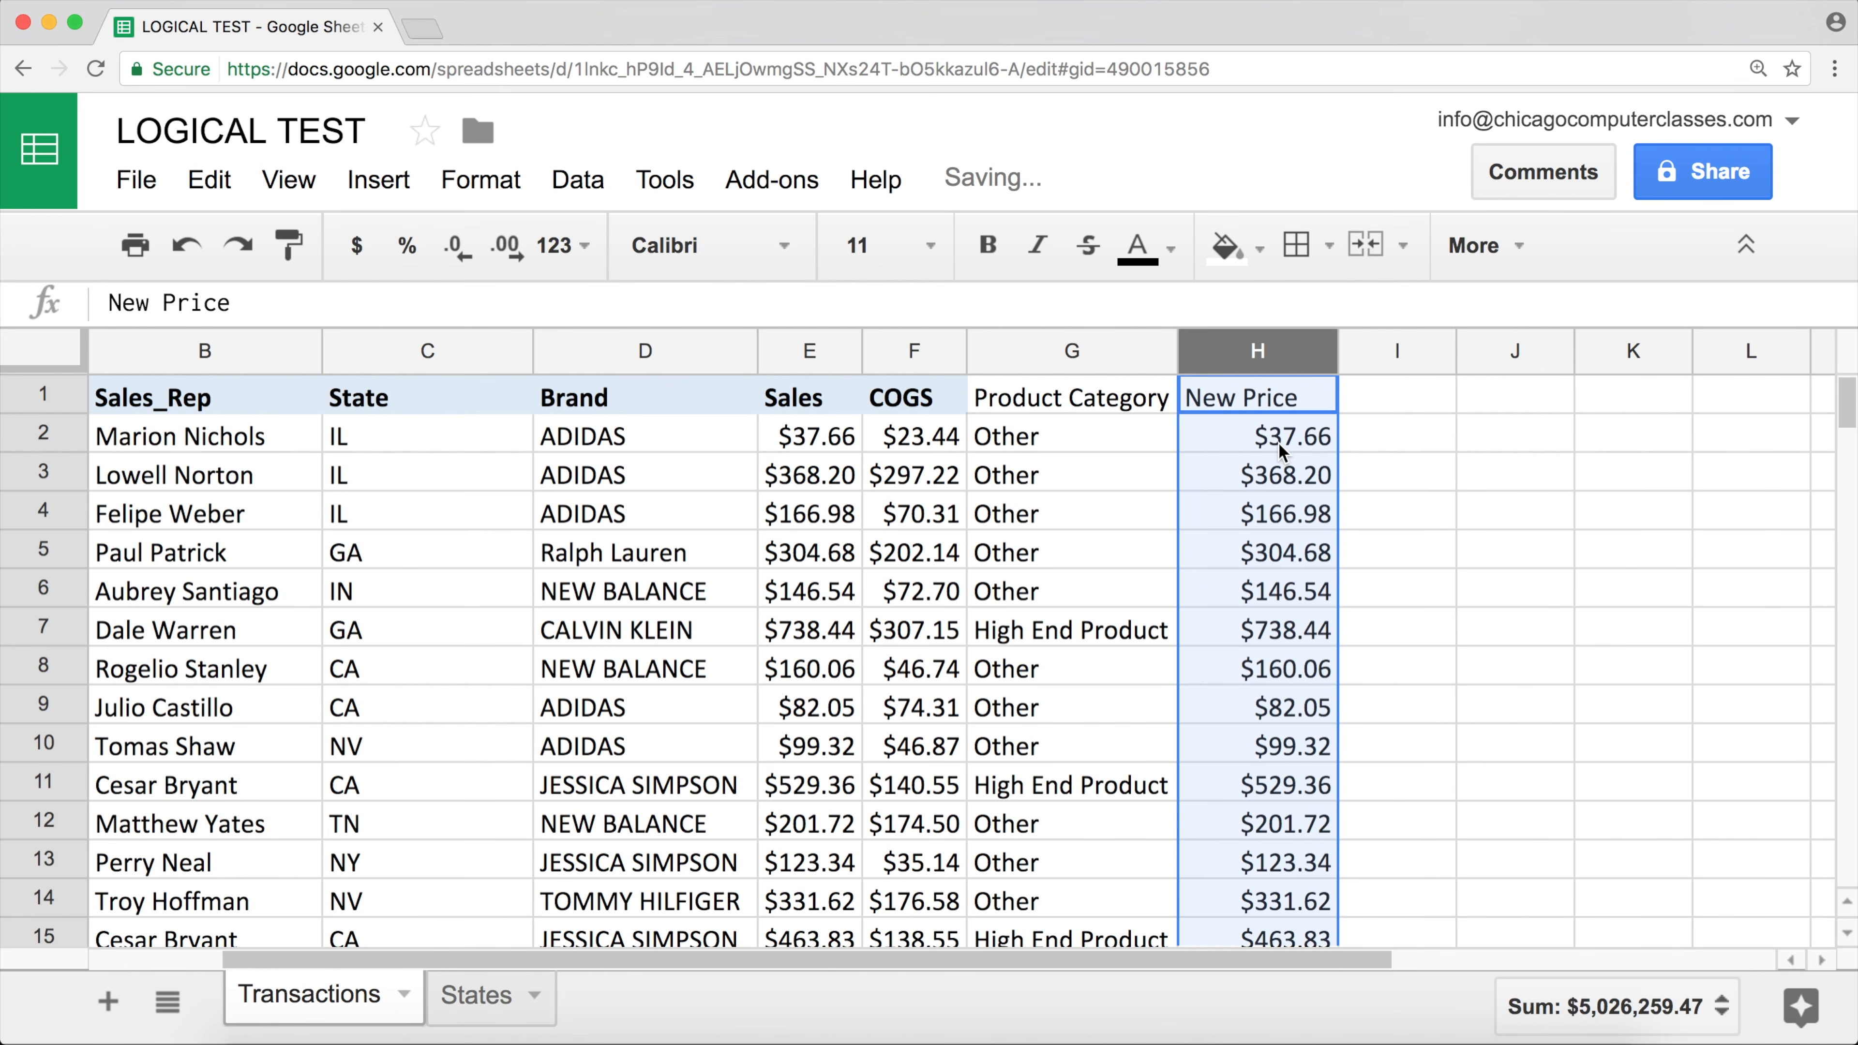
- Try 0 as the value-if-false in H2's New Price formula and fill it down to H9
click(1278, 443)
double_click(1279, 442)
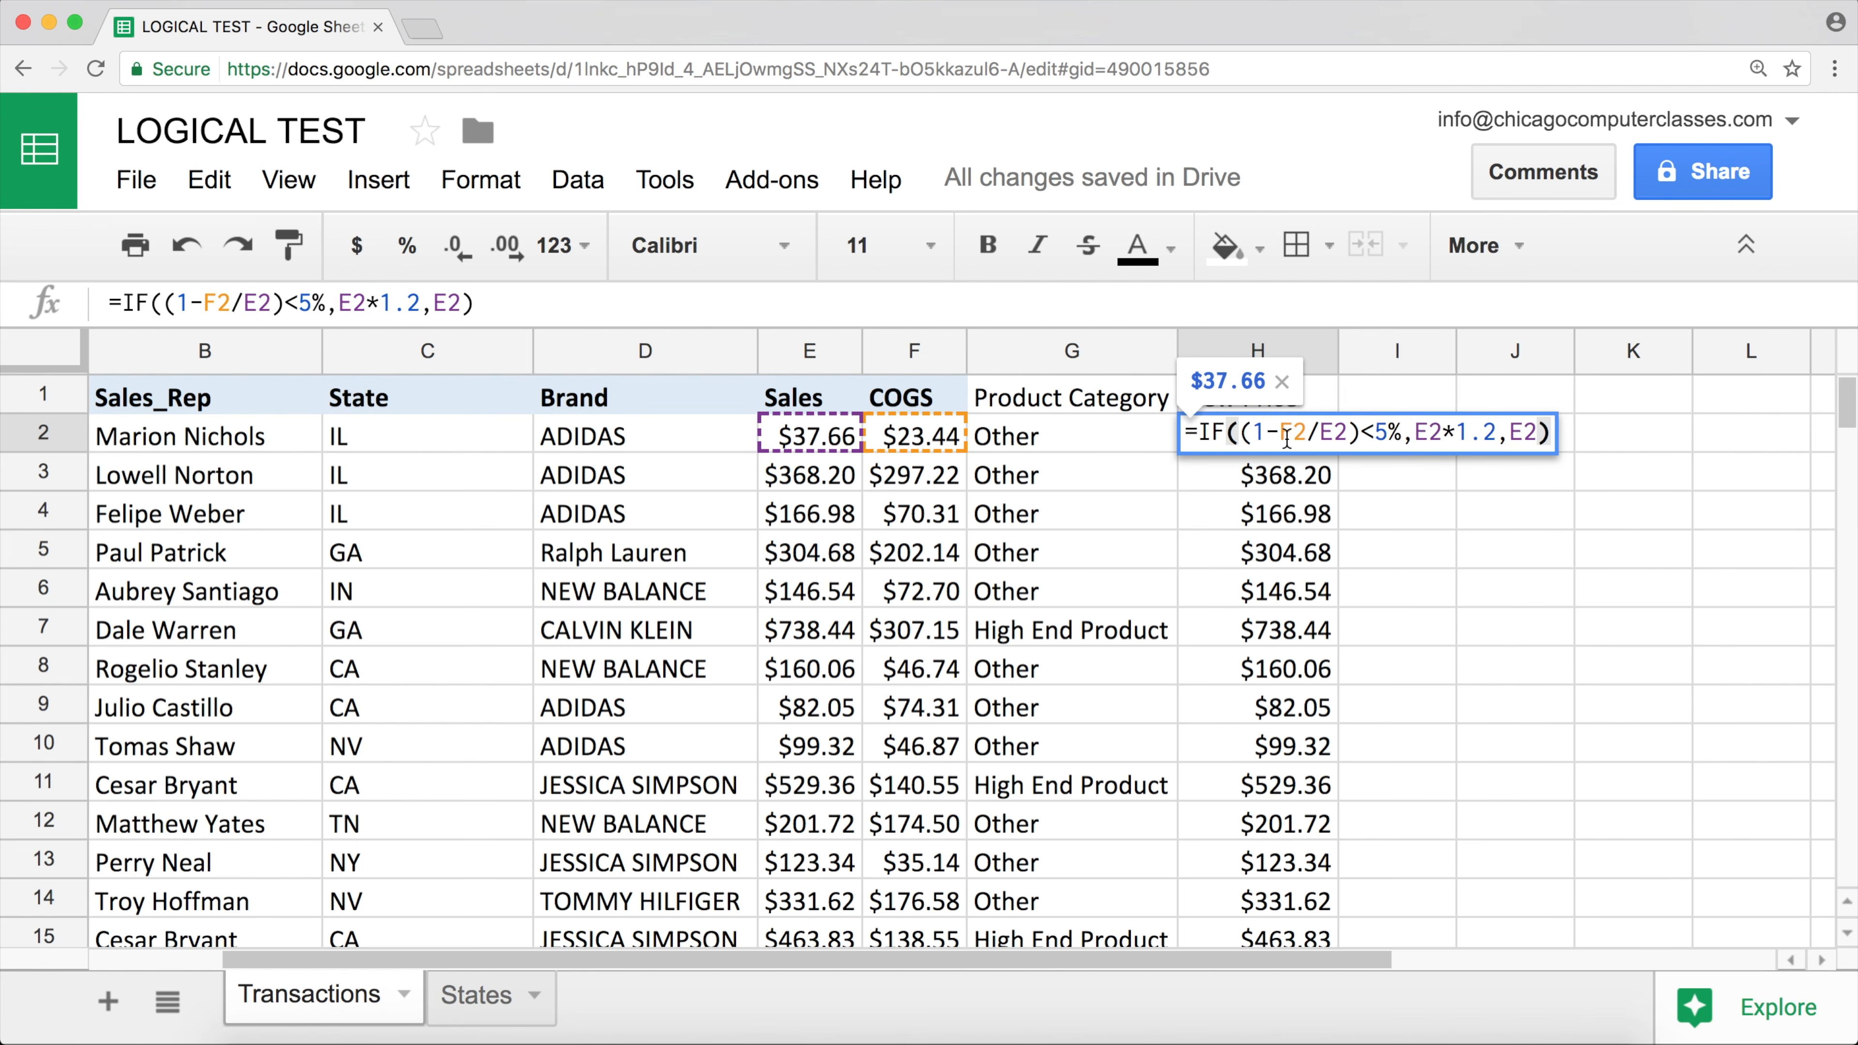
drag(1415, 433, 1549, 420)
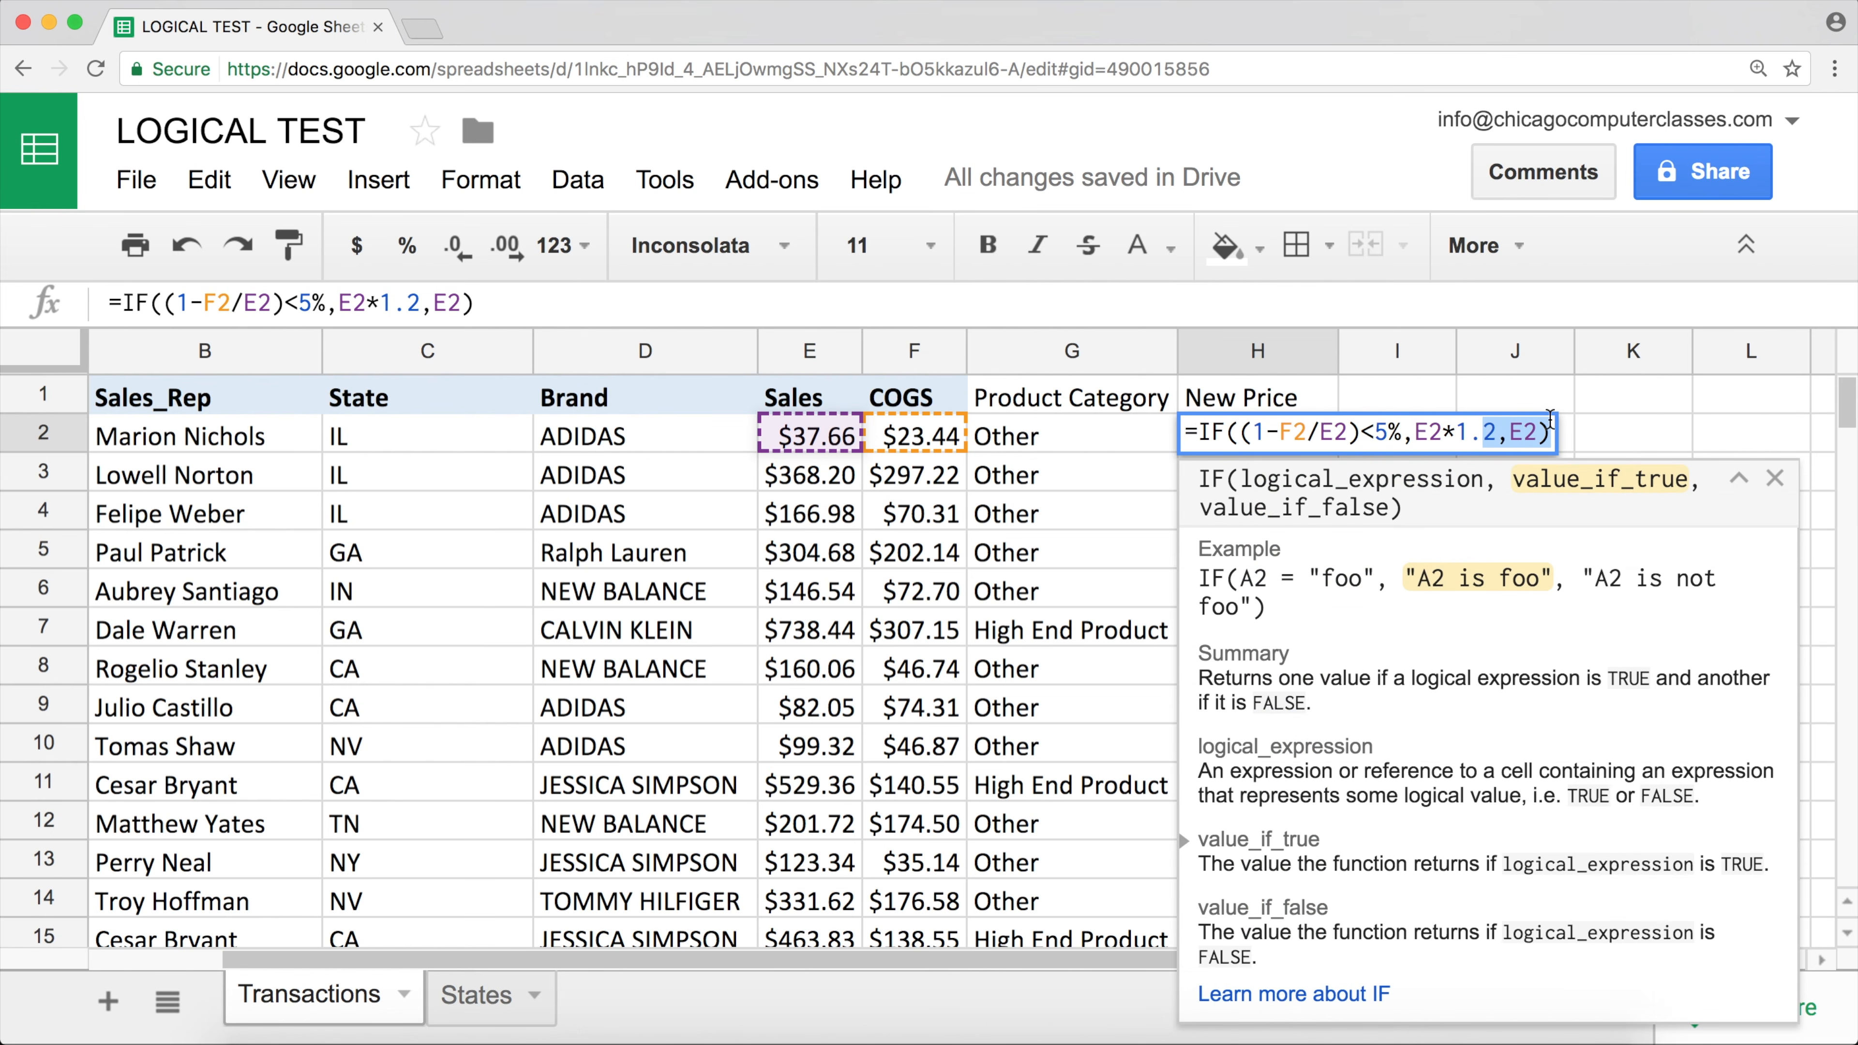
click(1534, 430)
double_click(1531, 430)
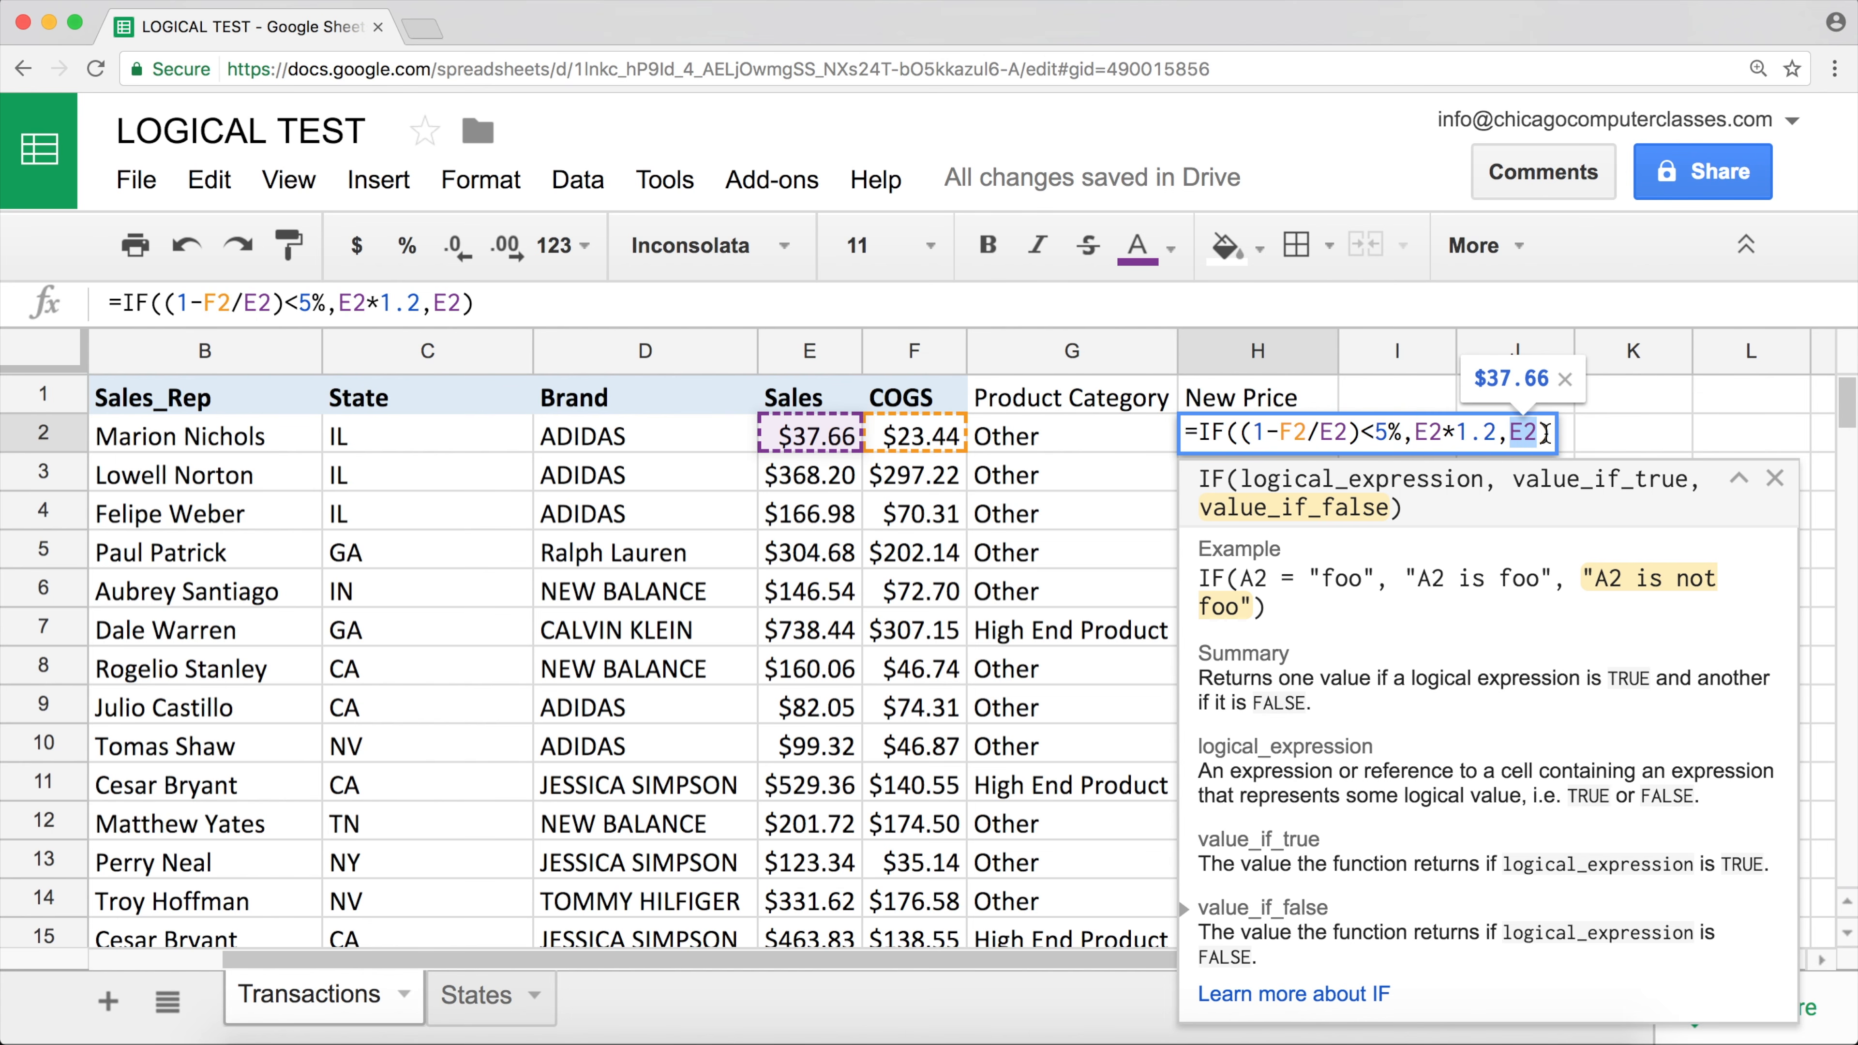
text(0)
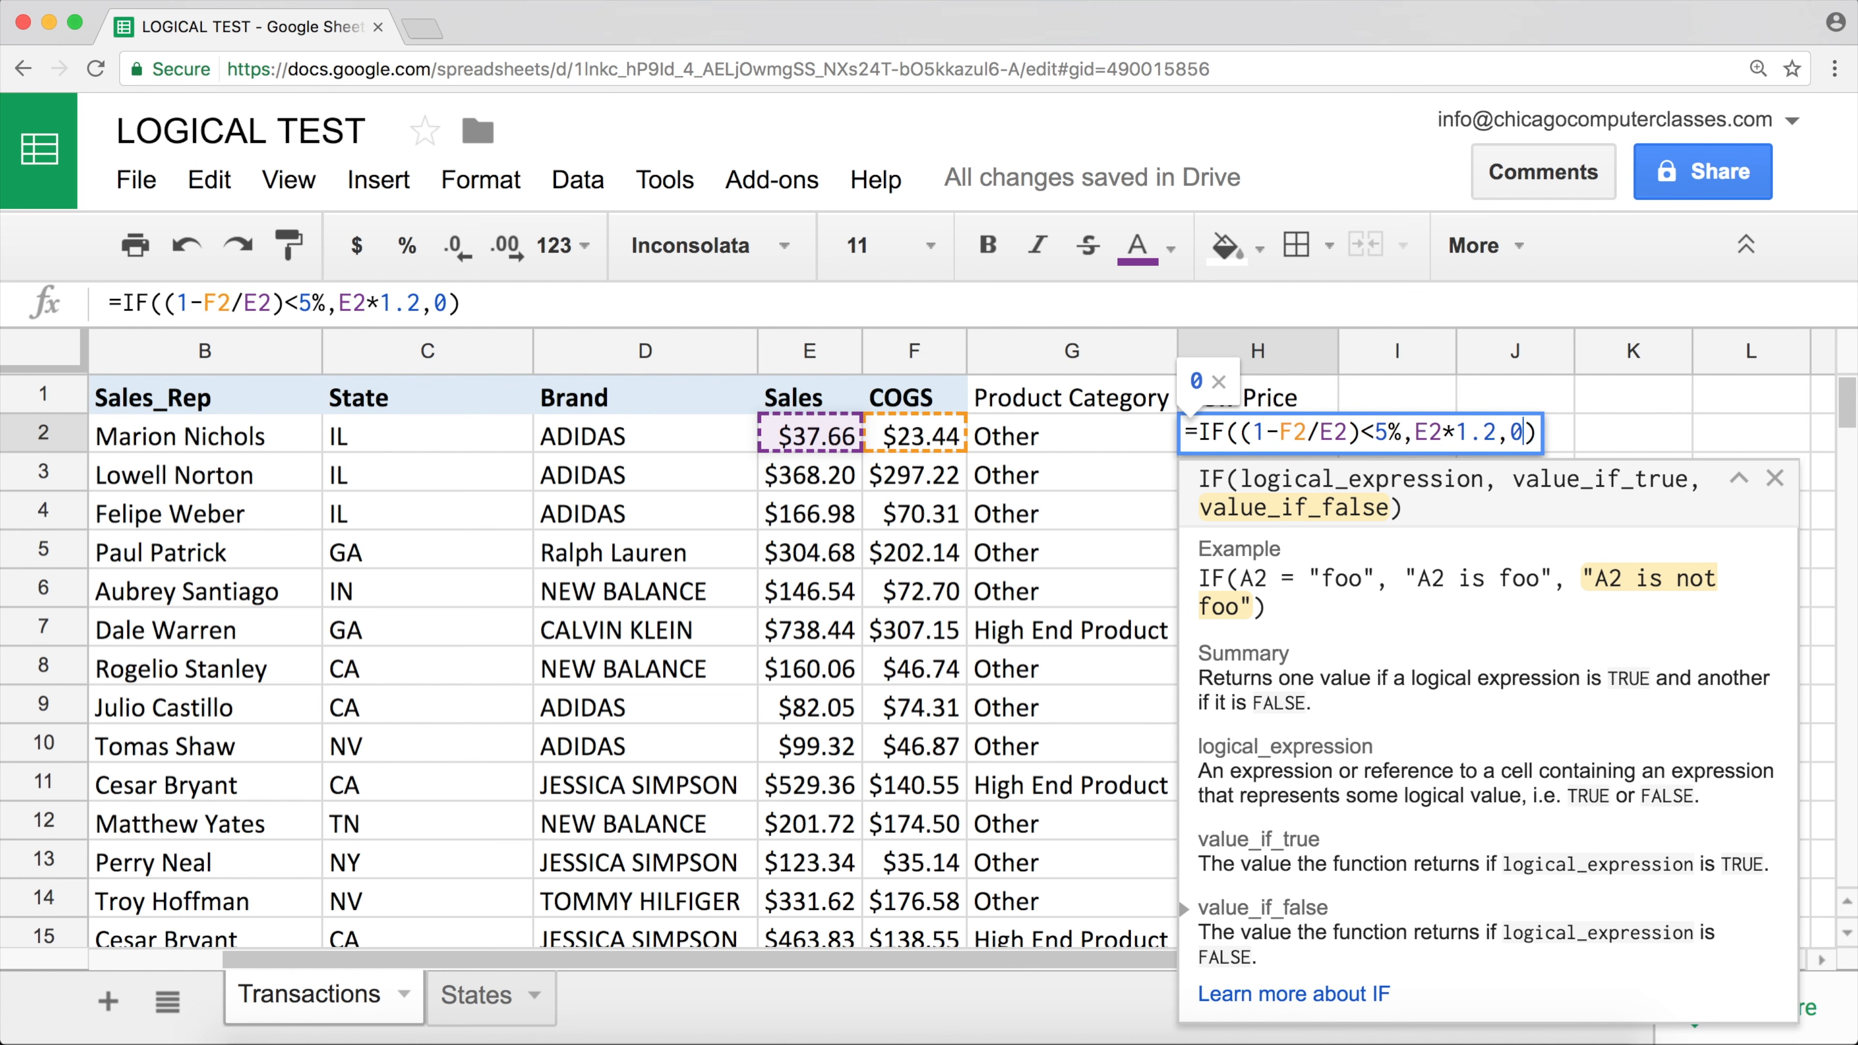
key(Return)
click(1331, 439)
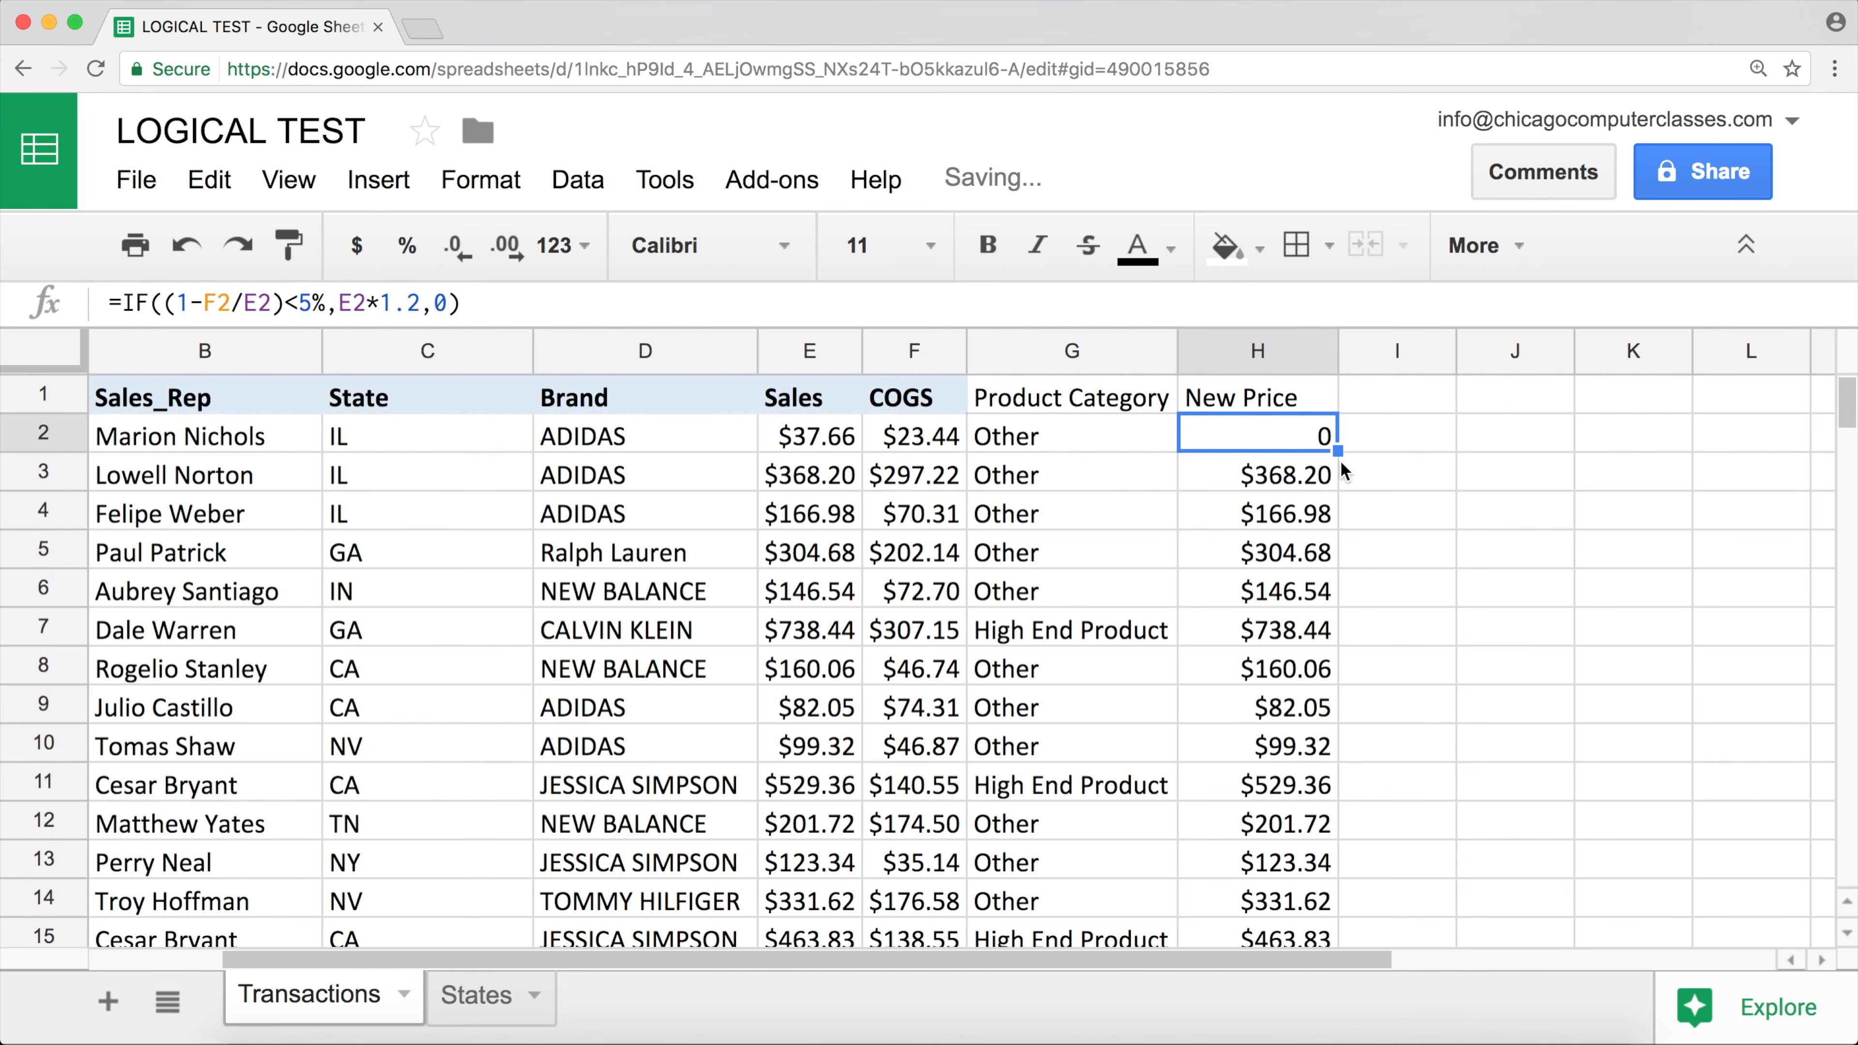
drag(1337, 452, 1360, 717)
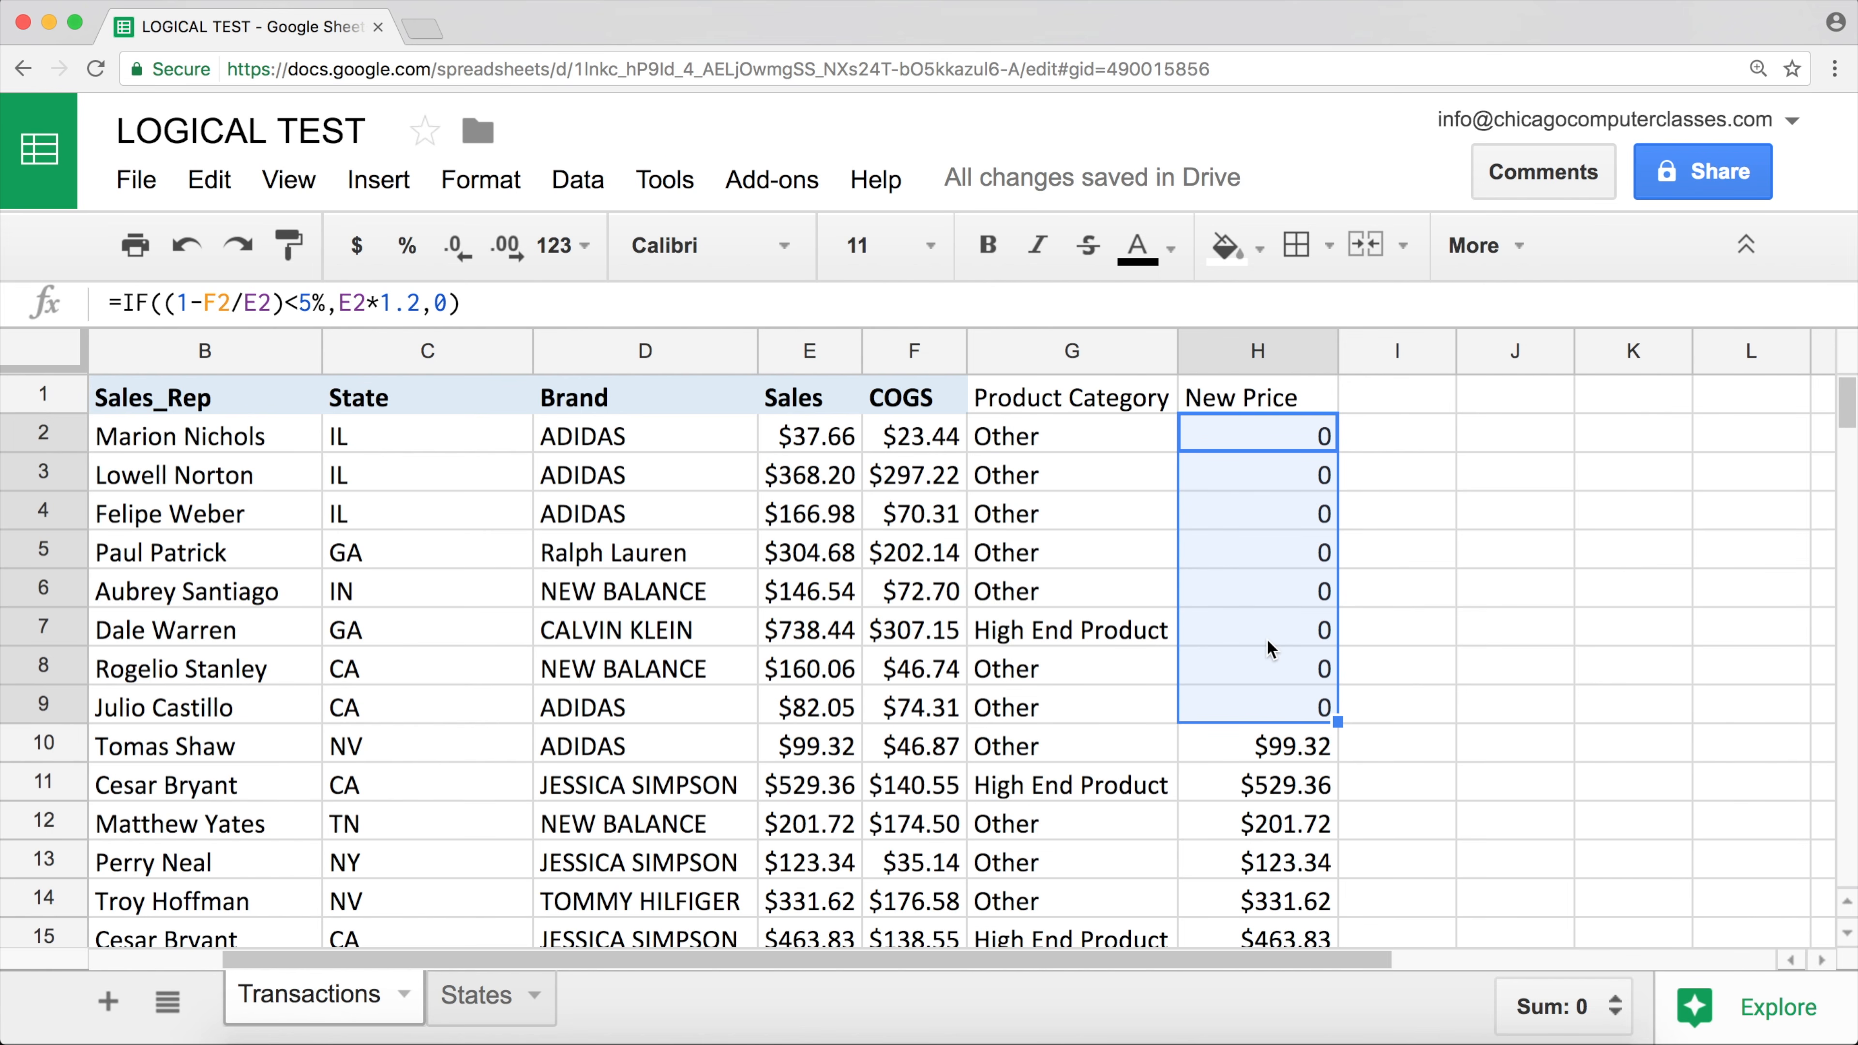
- Undo the fill and the value-if-false edit in the New Price column, and review H2's formula without changing it
key(ctrl+z)
key(ctrl+z)
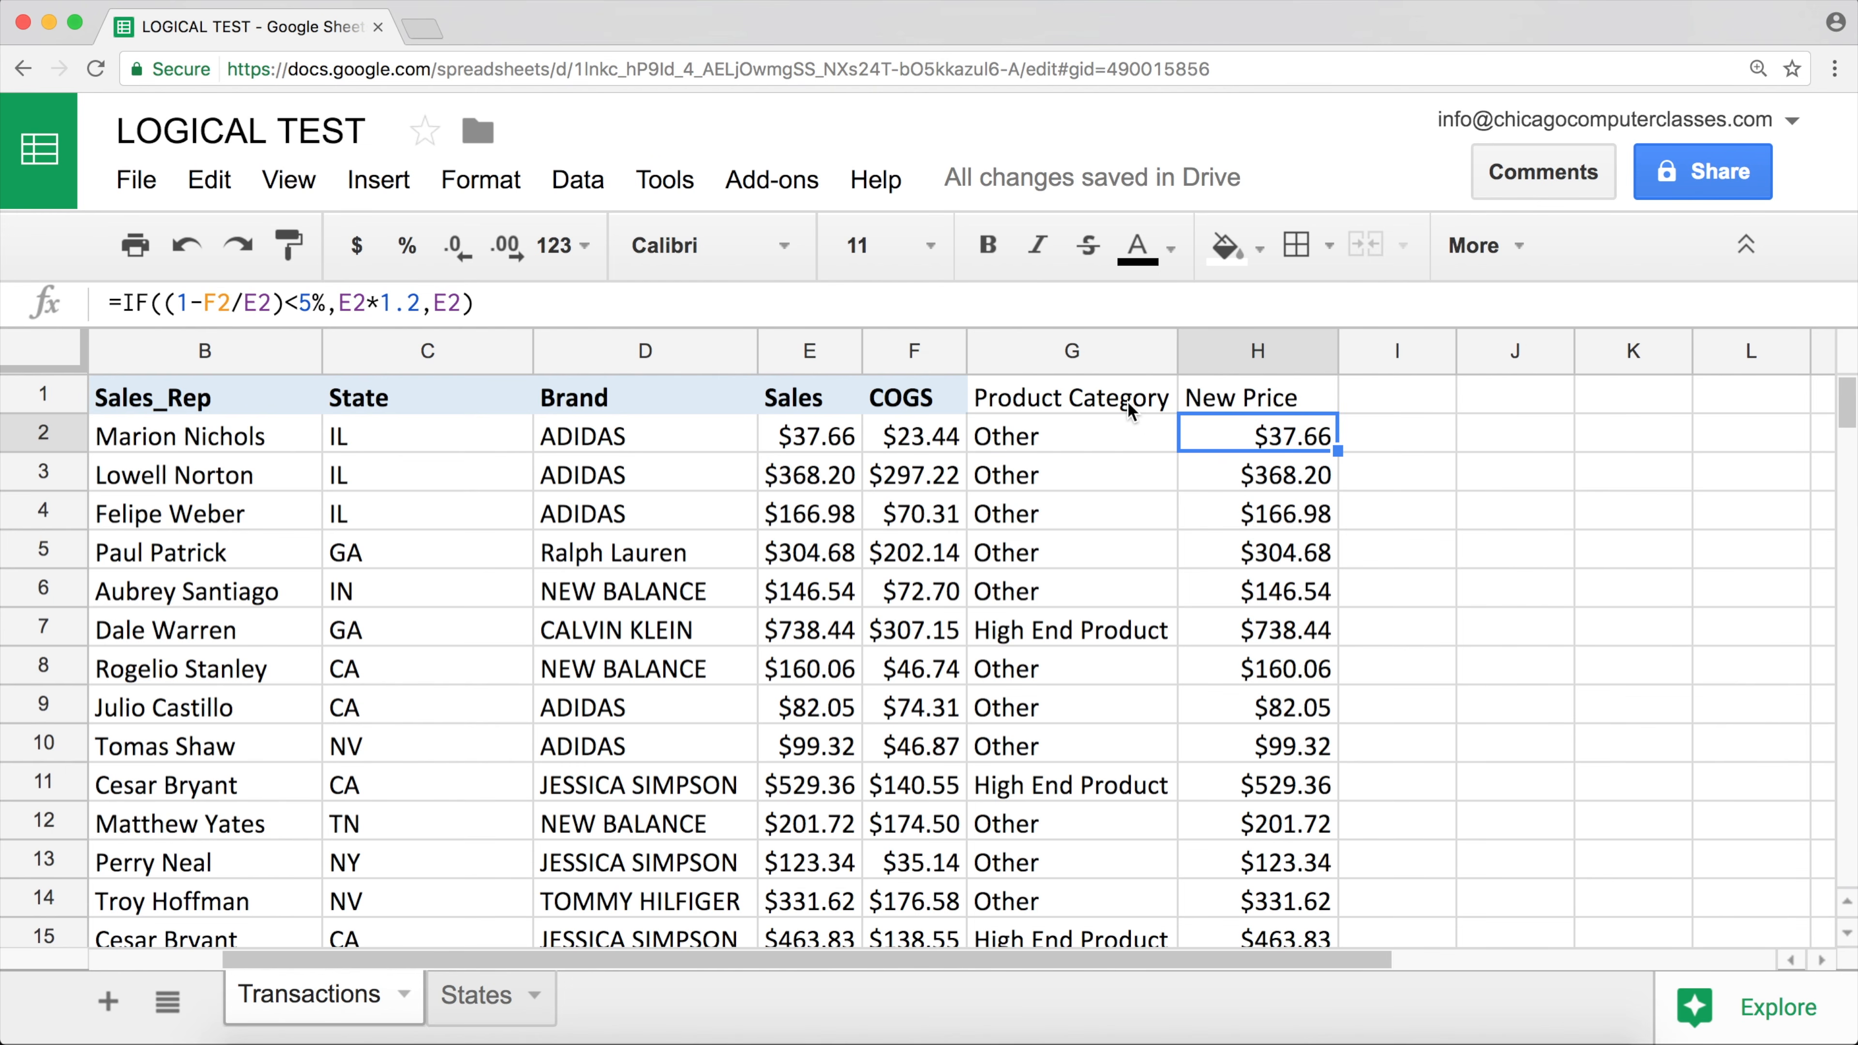
double_click(1212, 439)
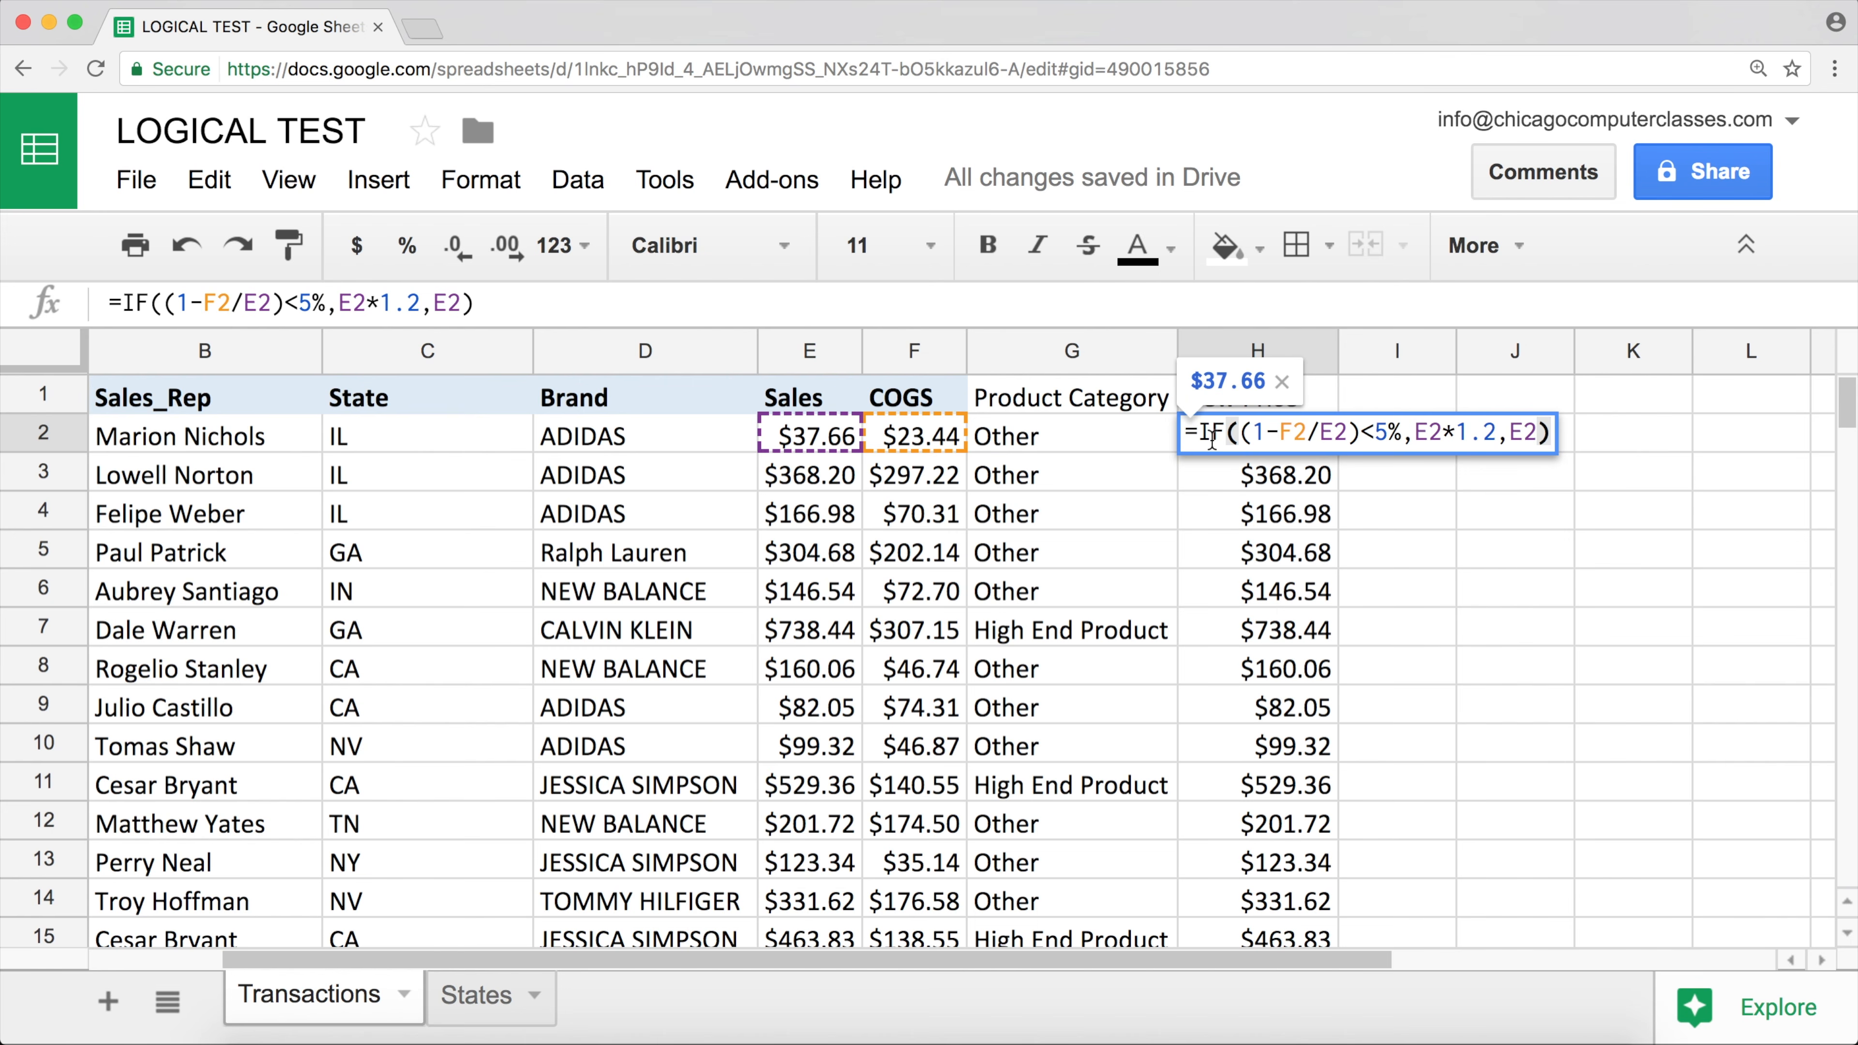
key(Return)
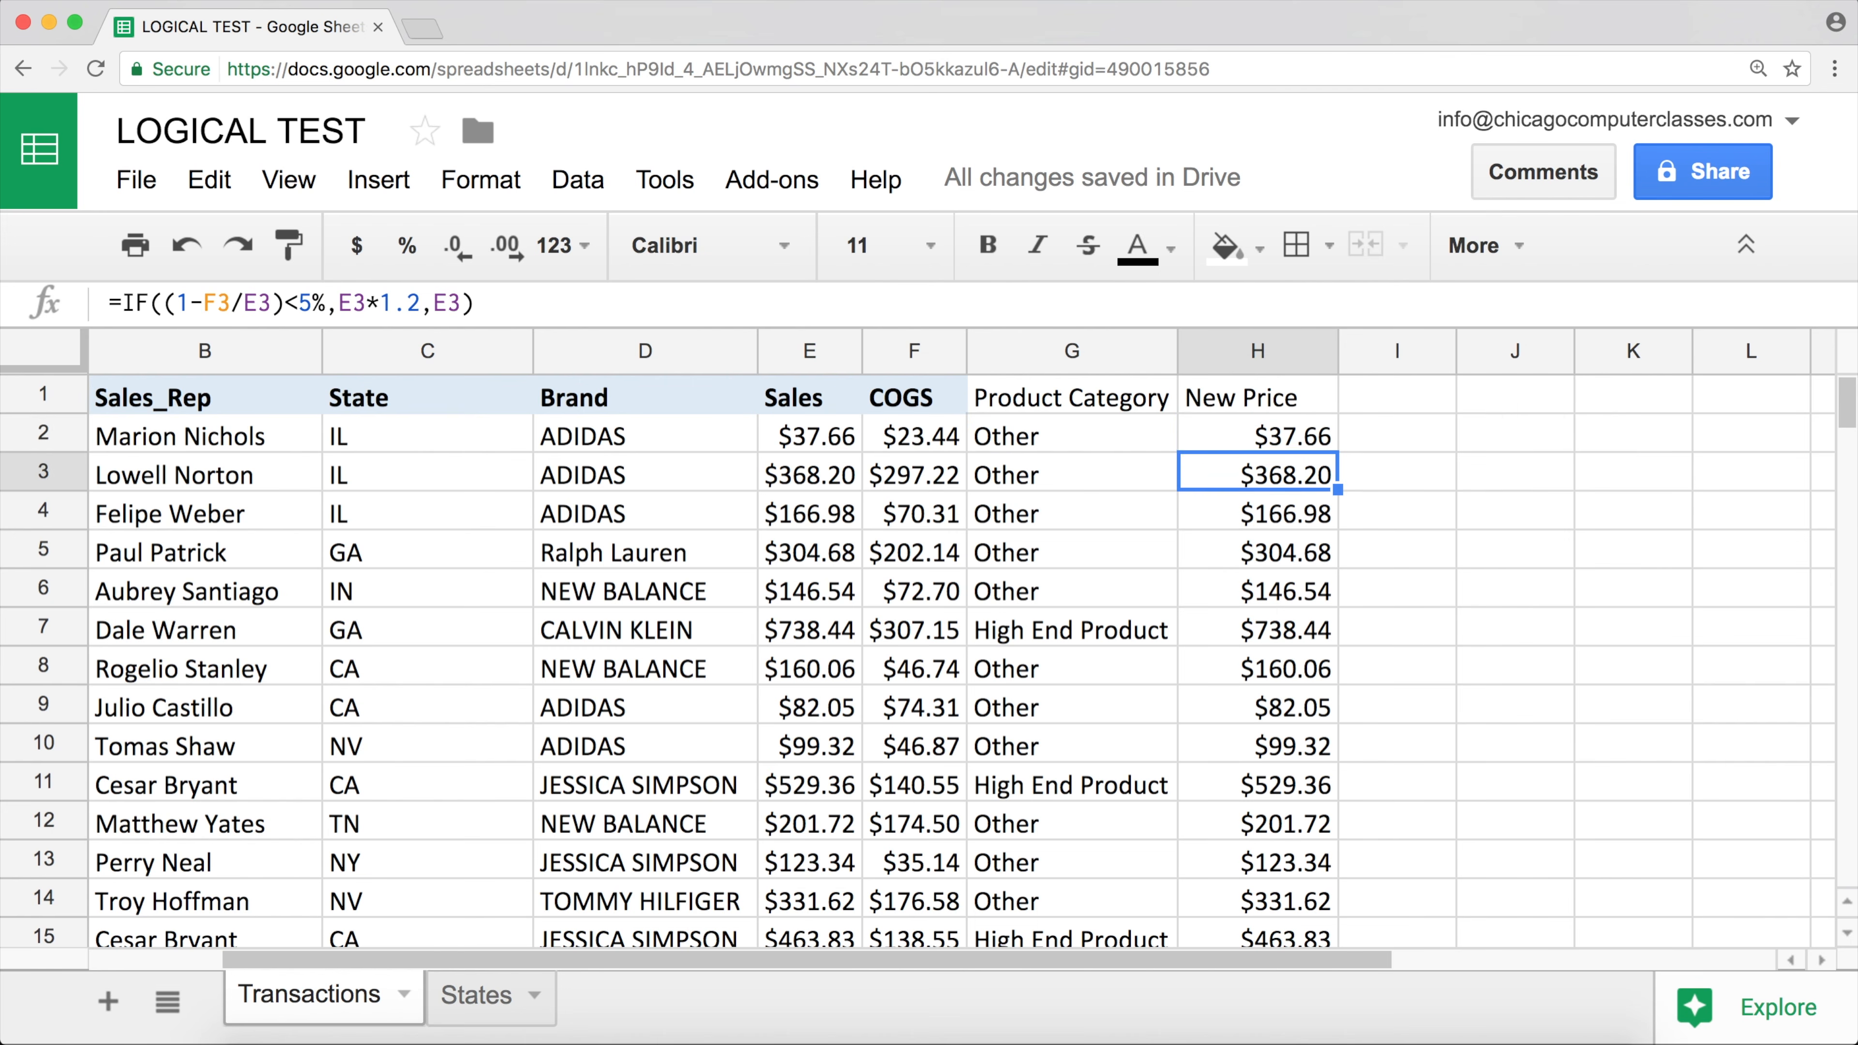
- Enter the header IFS in I1 and review the New Price IF formula in H2
key(Up)
key(Right)
key(Up)
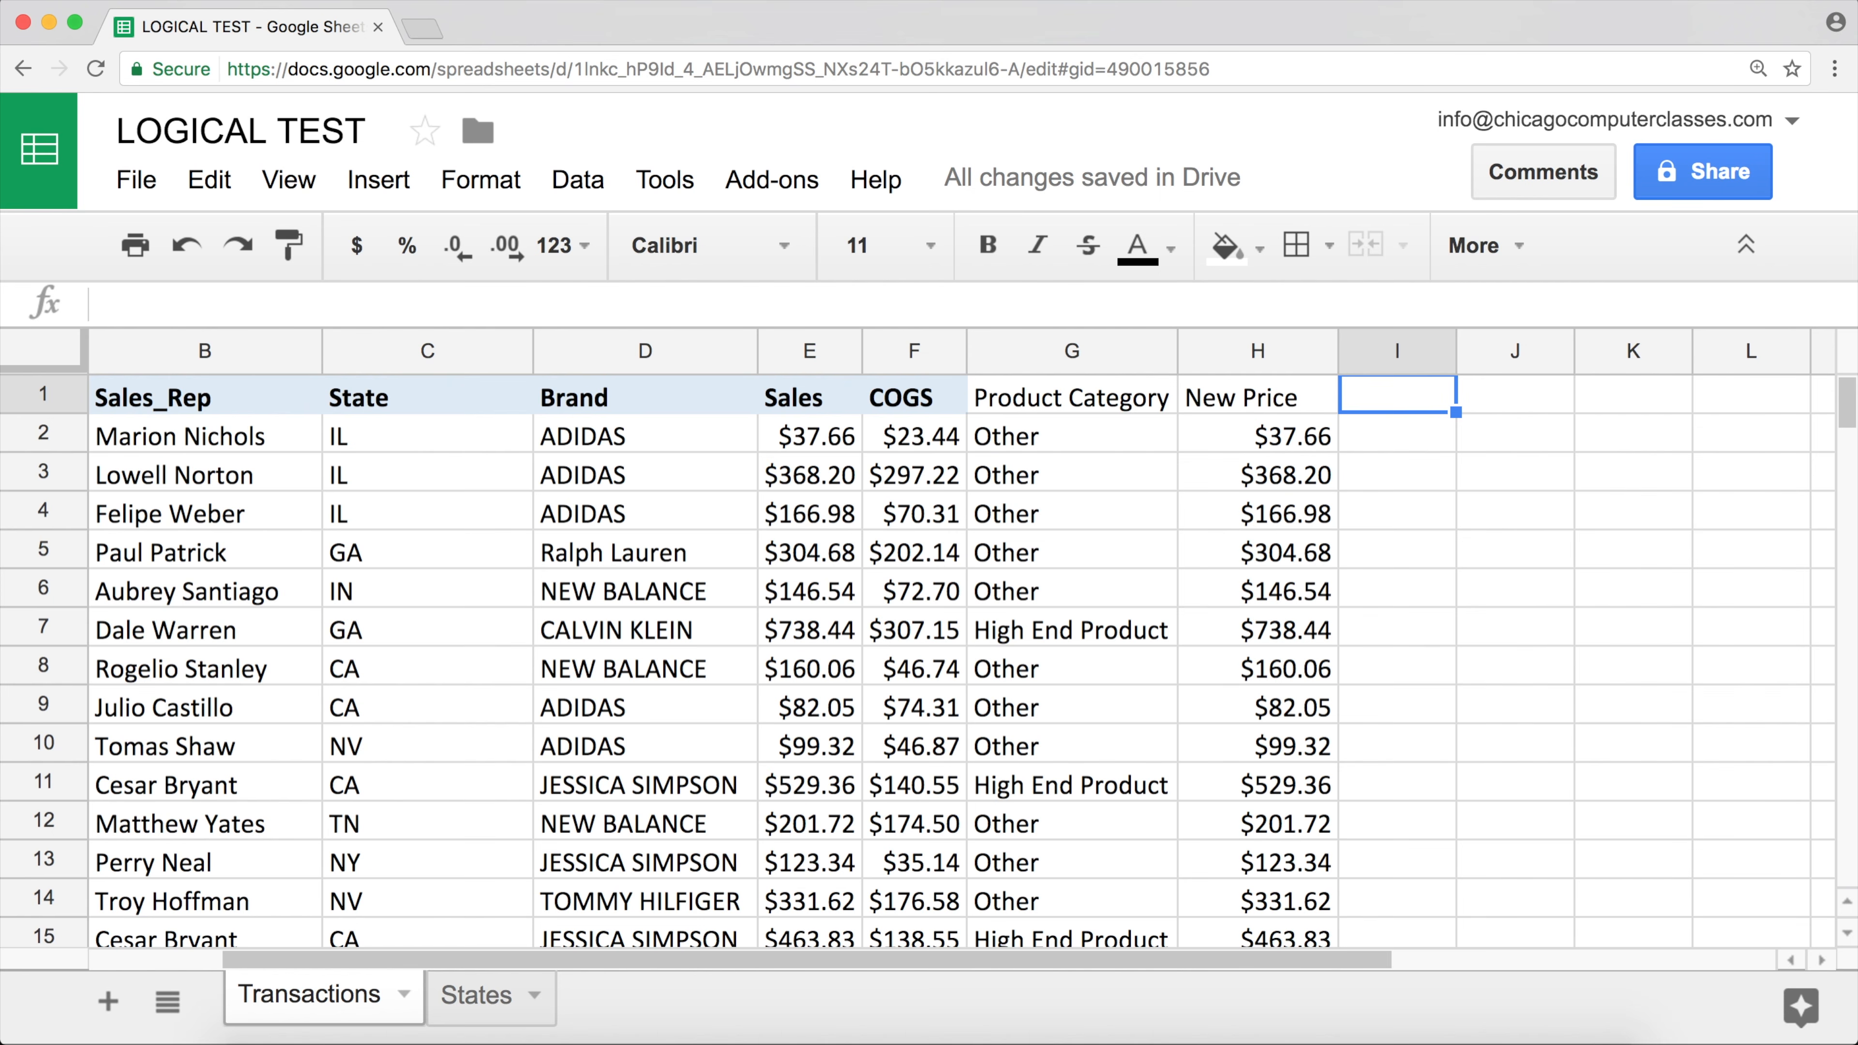
text(IFS)
key(Return)
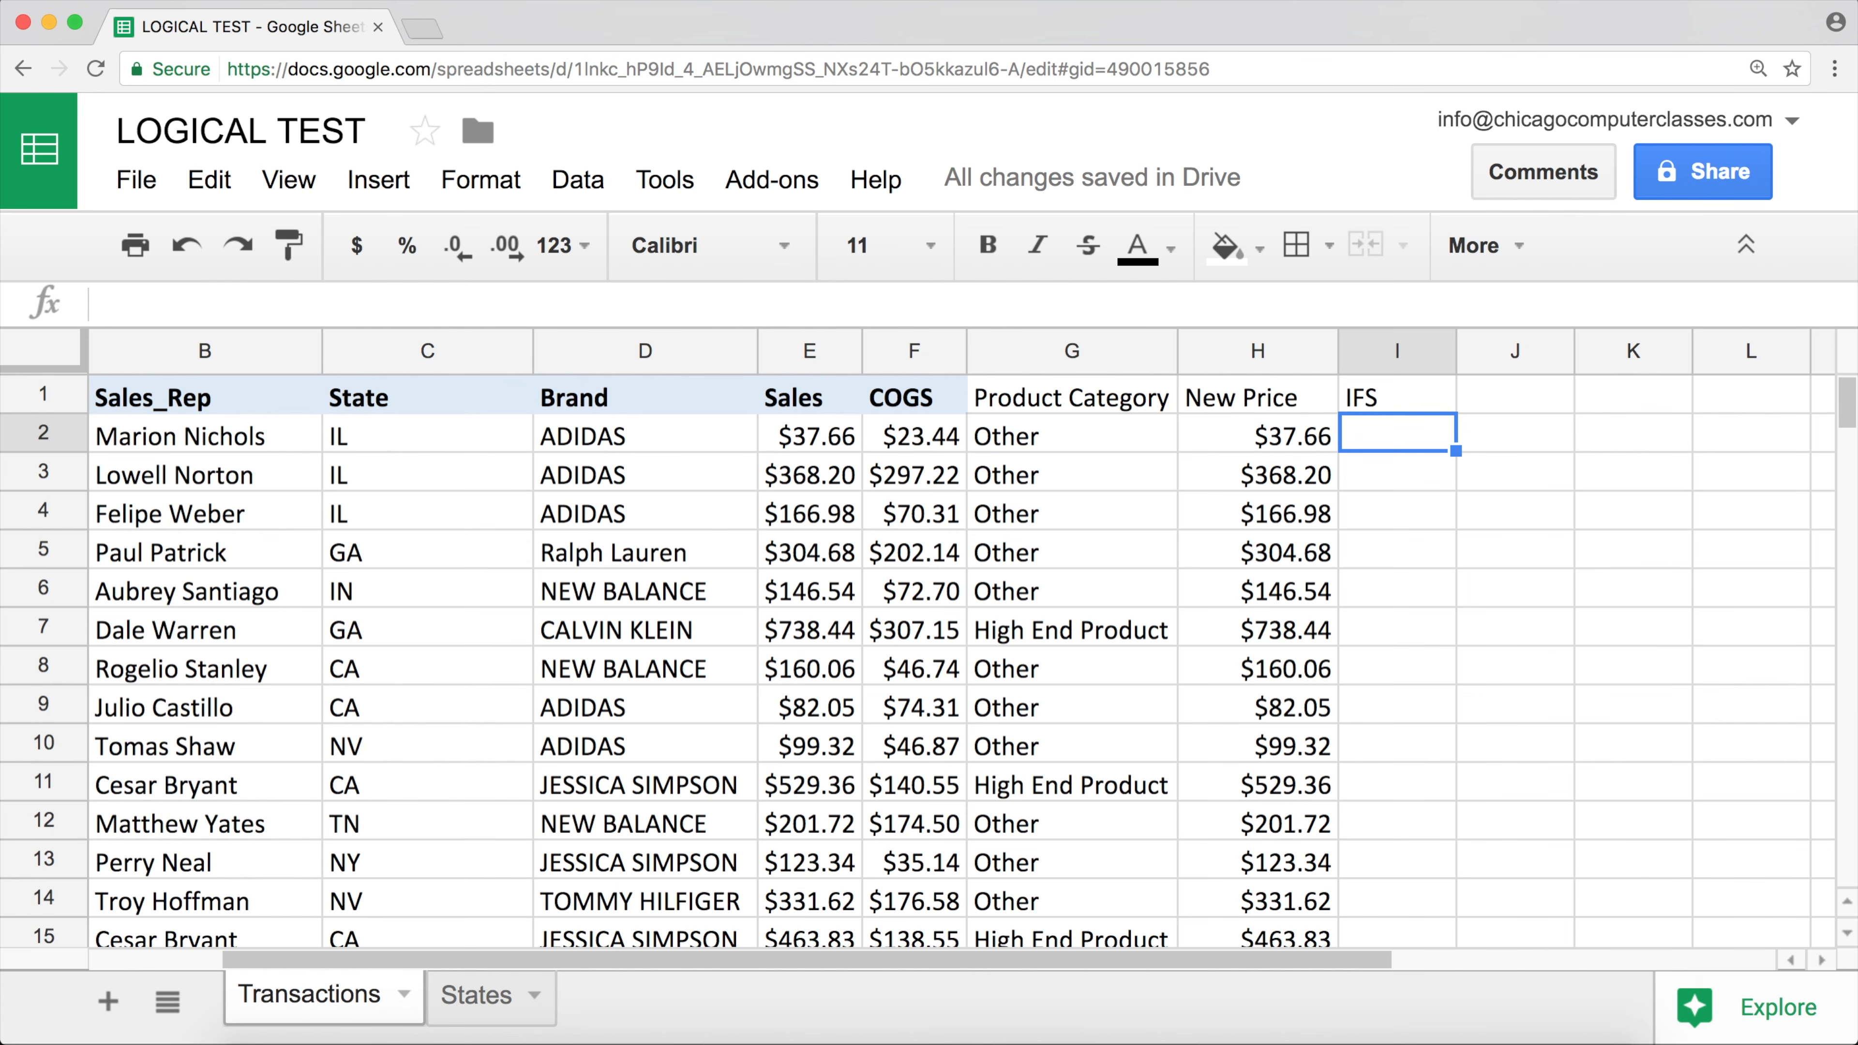
key(Left)
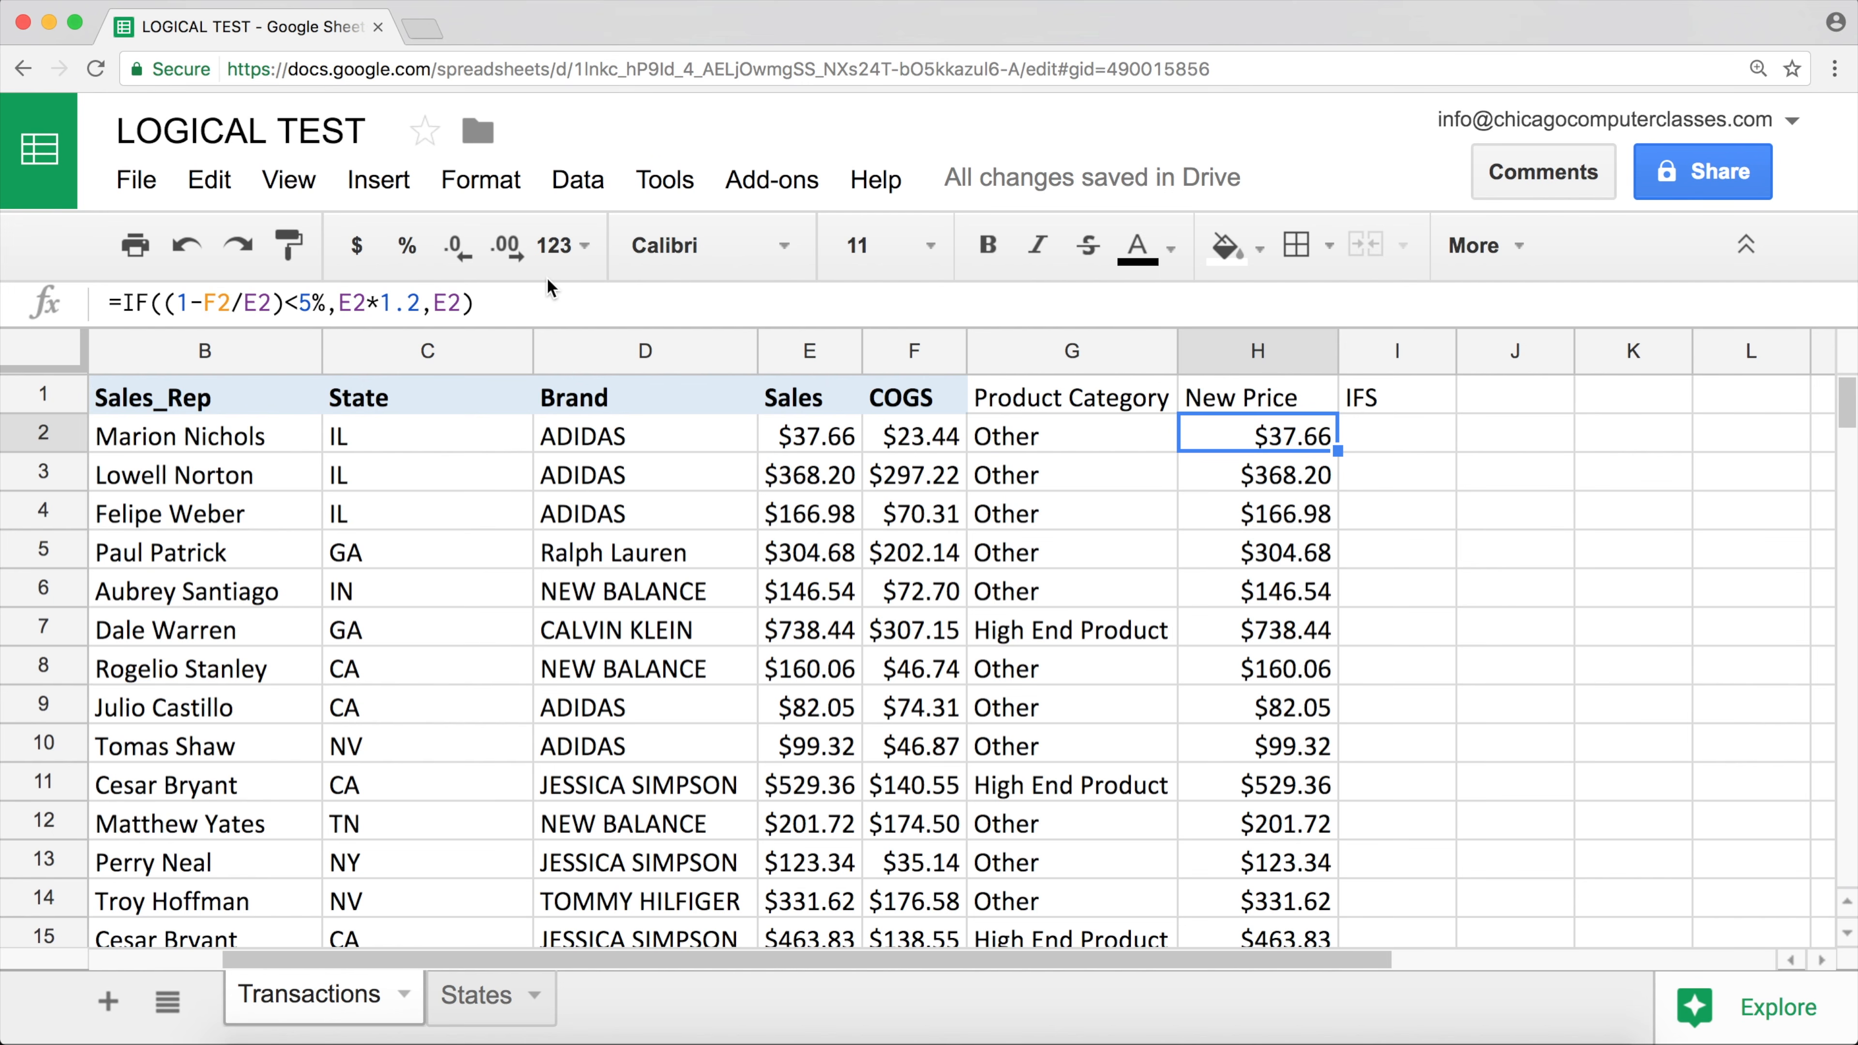
key(Right)
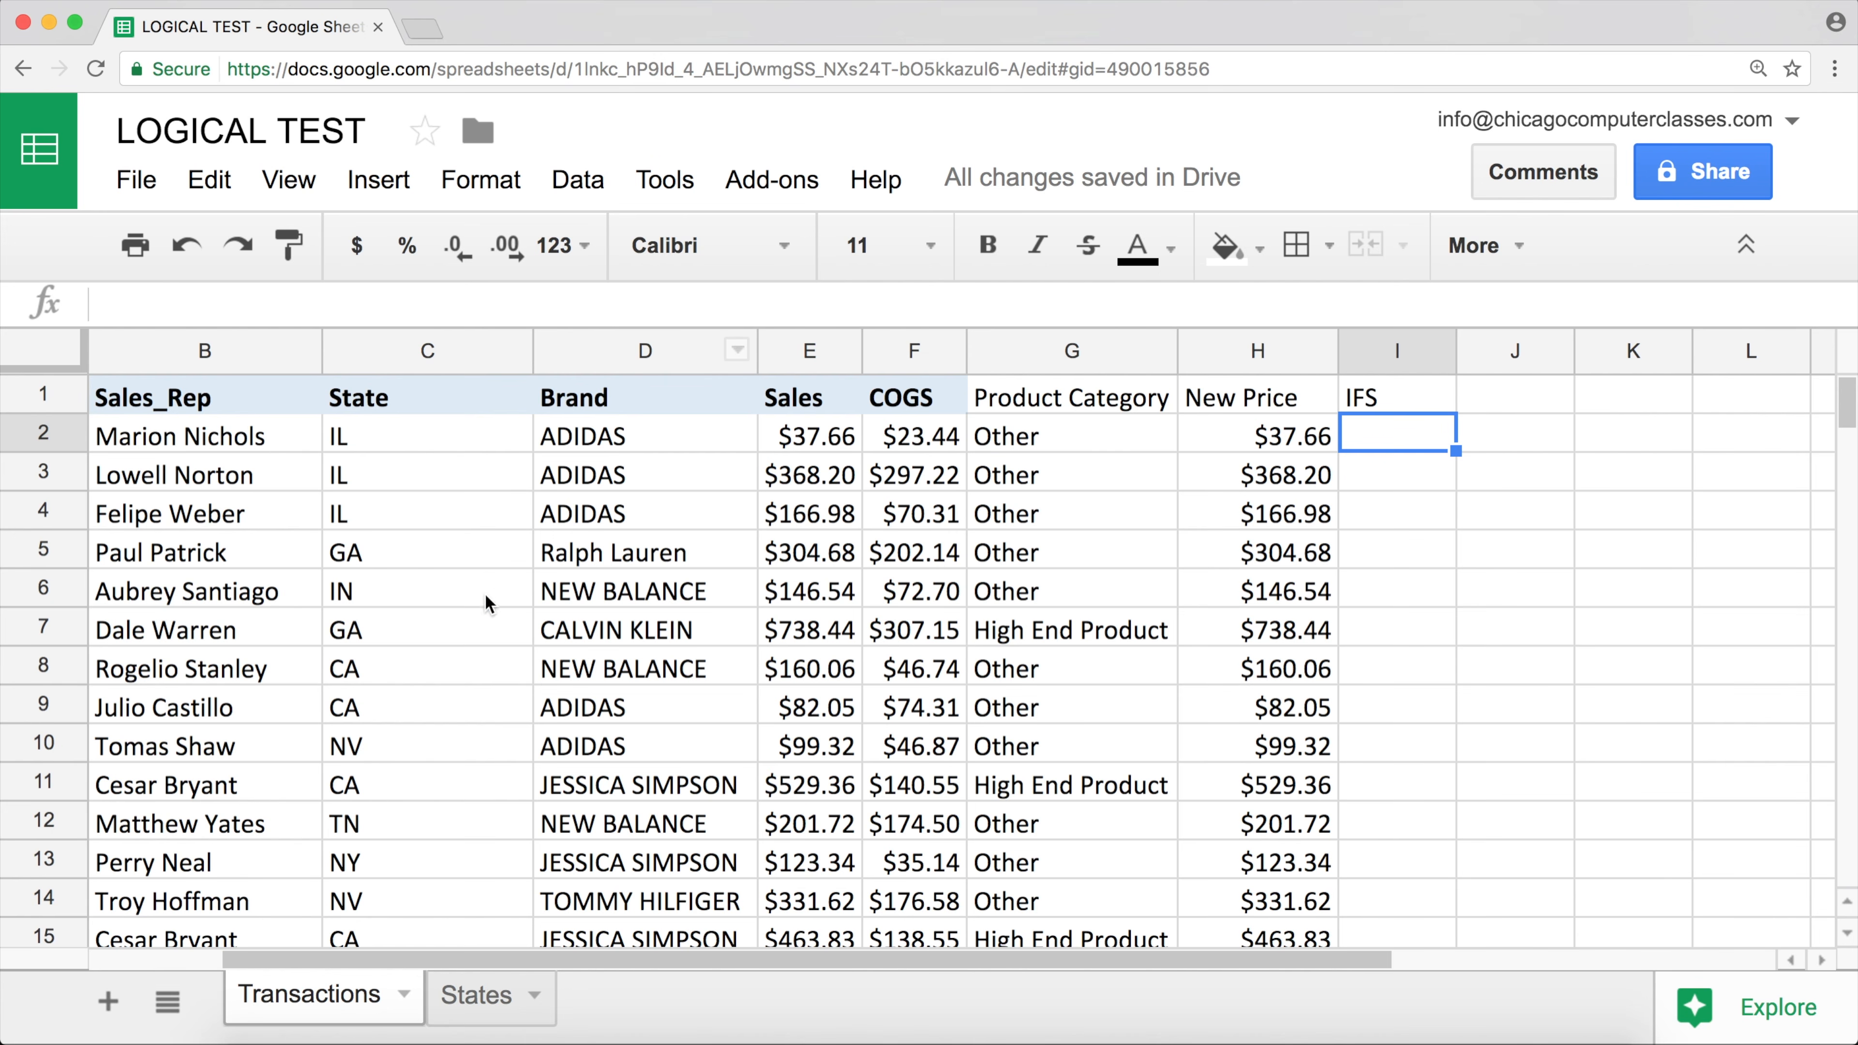
- Check the state in C2 and set the header in I1 to Regions
click(369, 436)
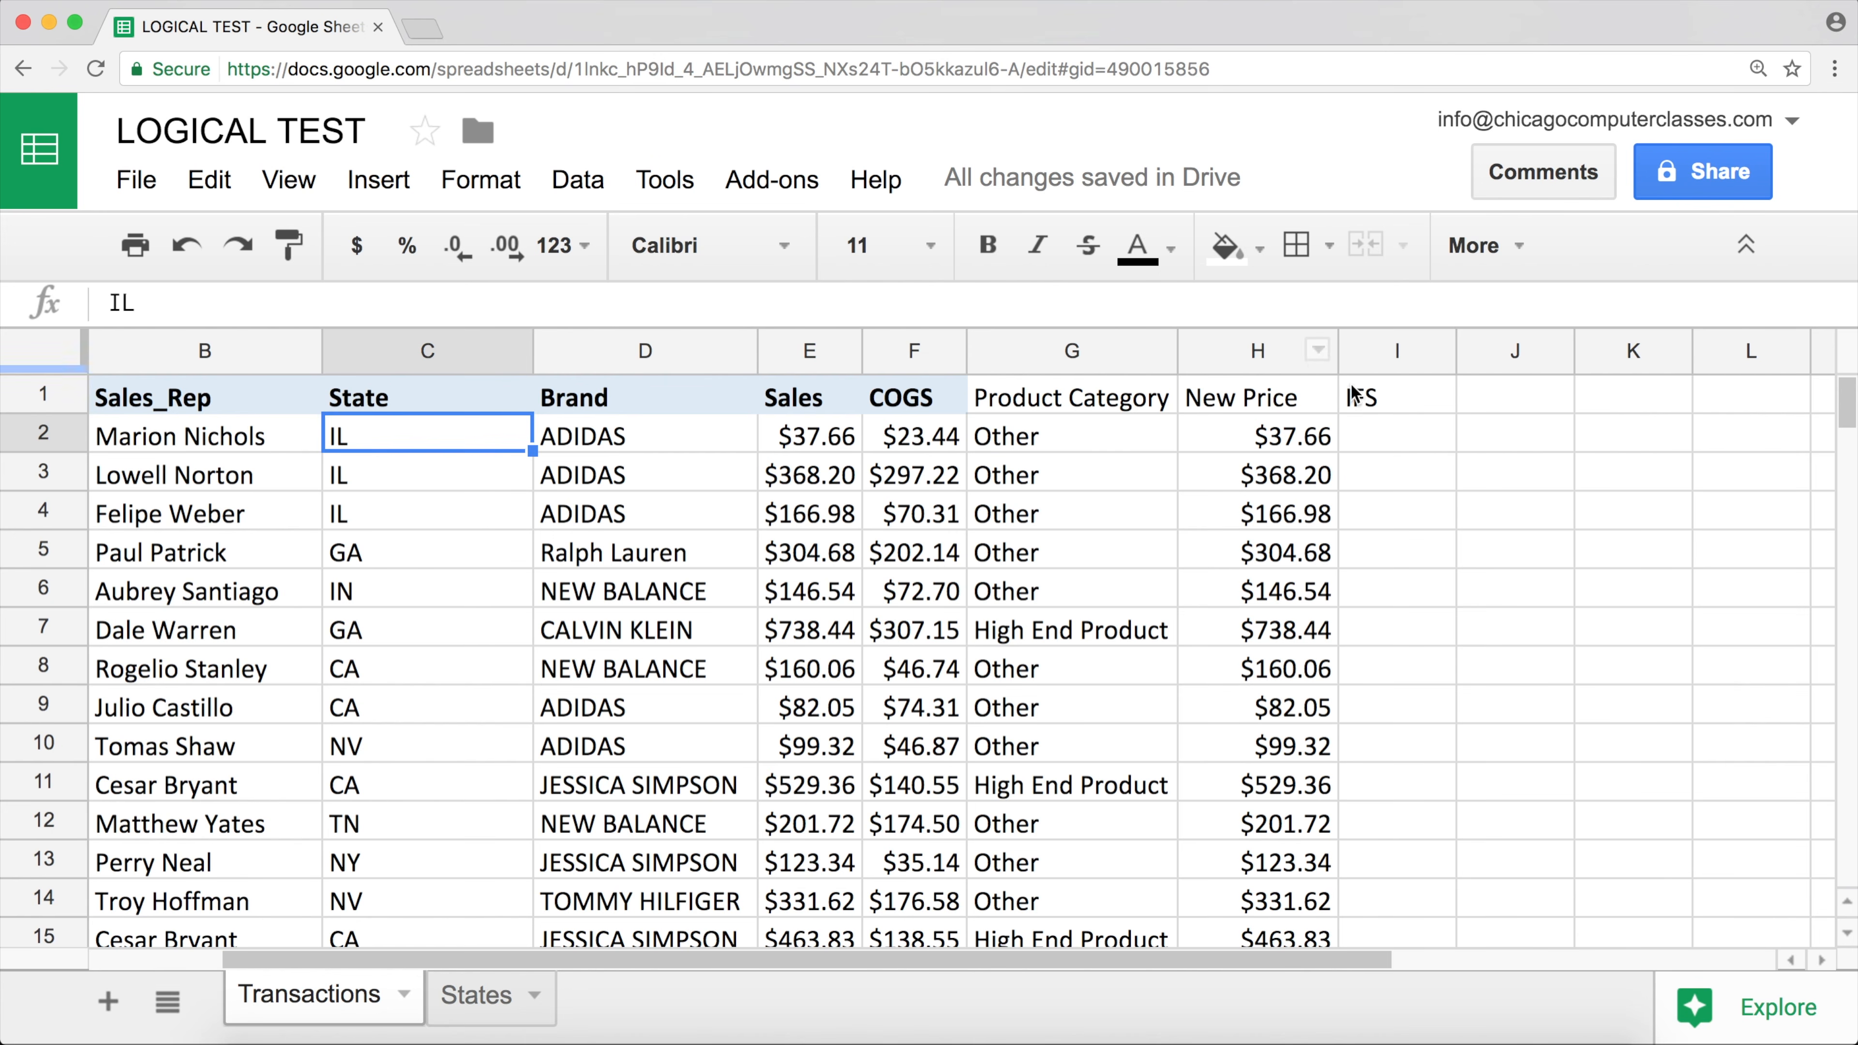
click(1416, 399)
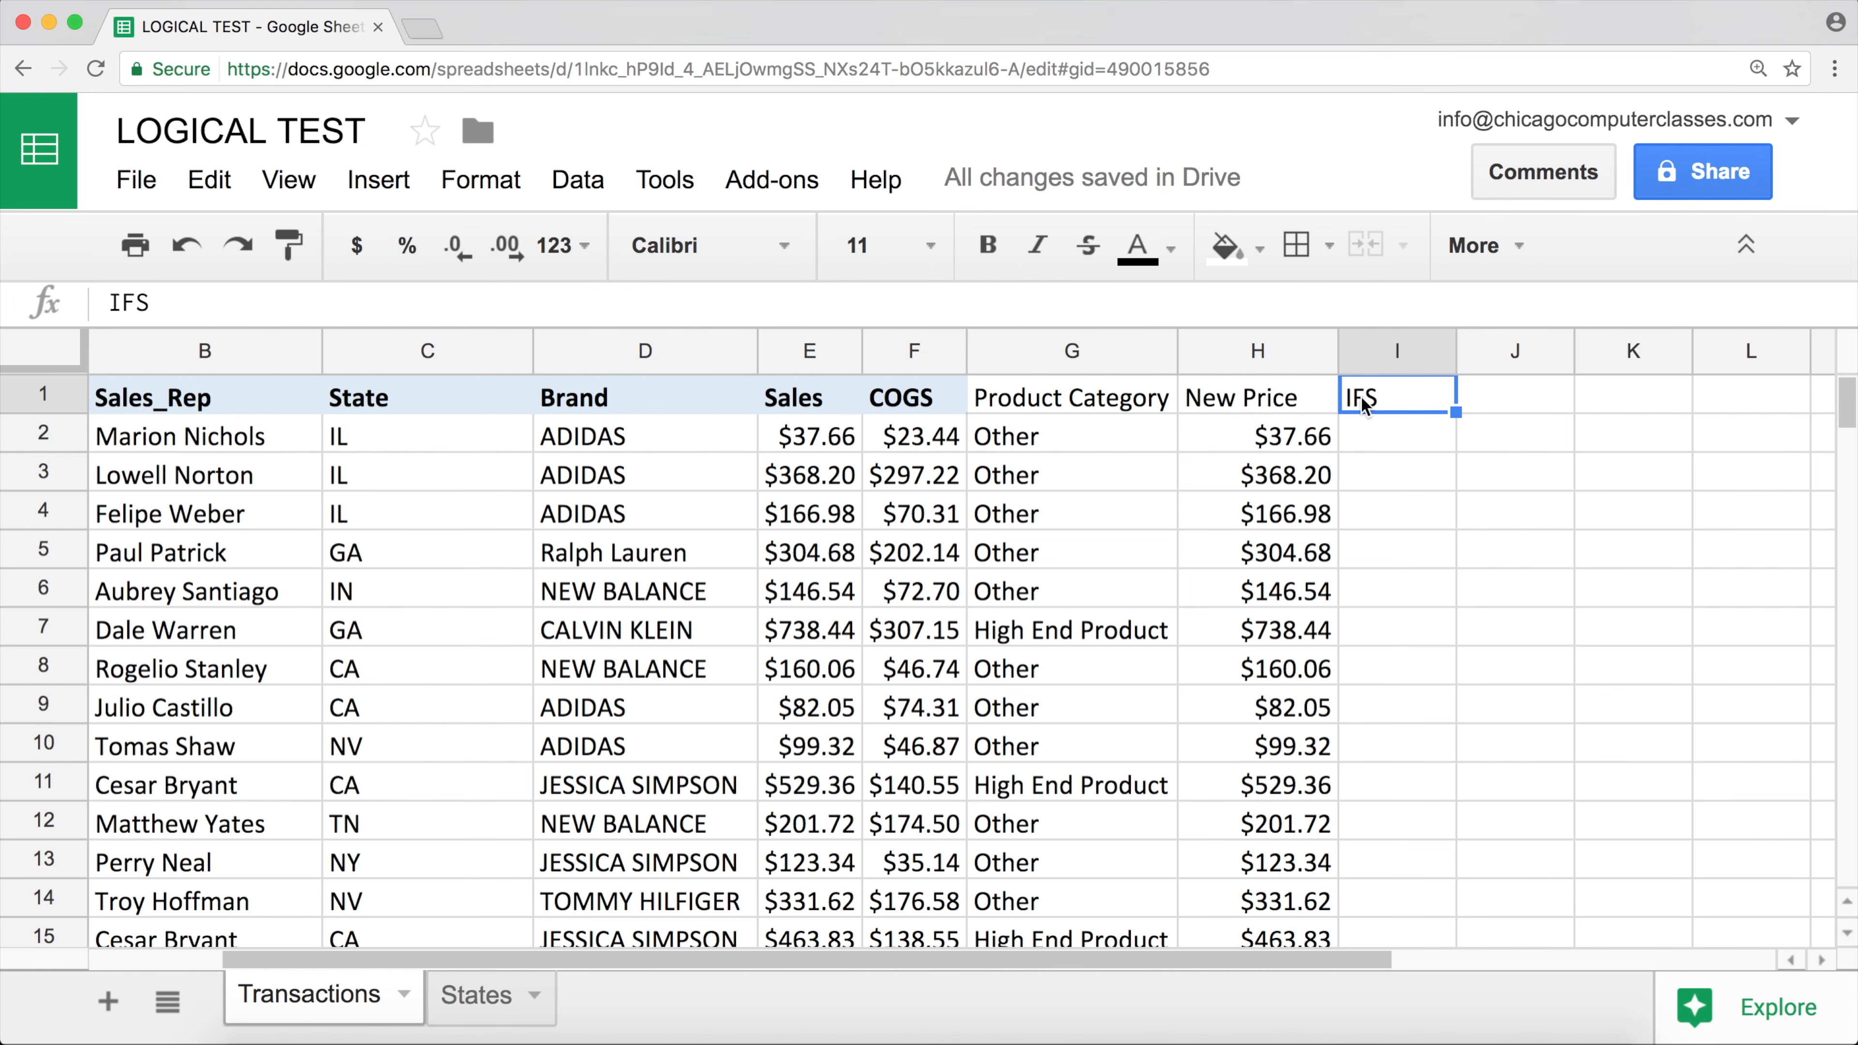
text(Regions)
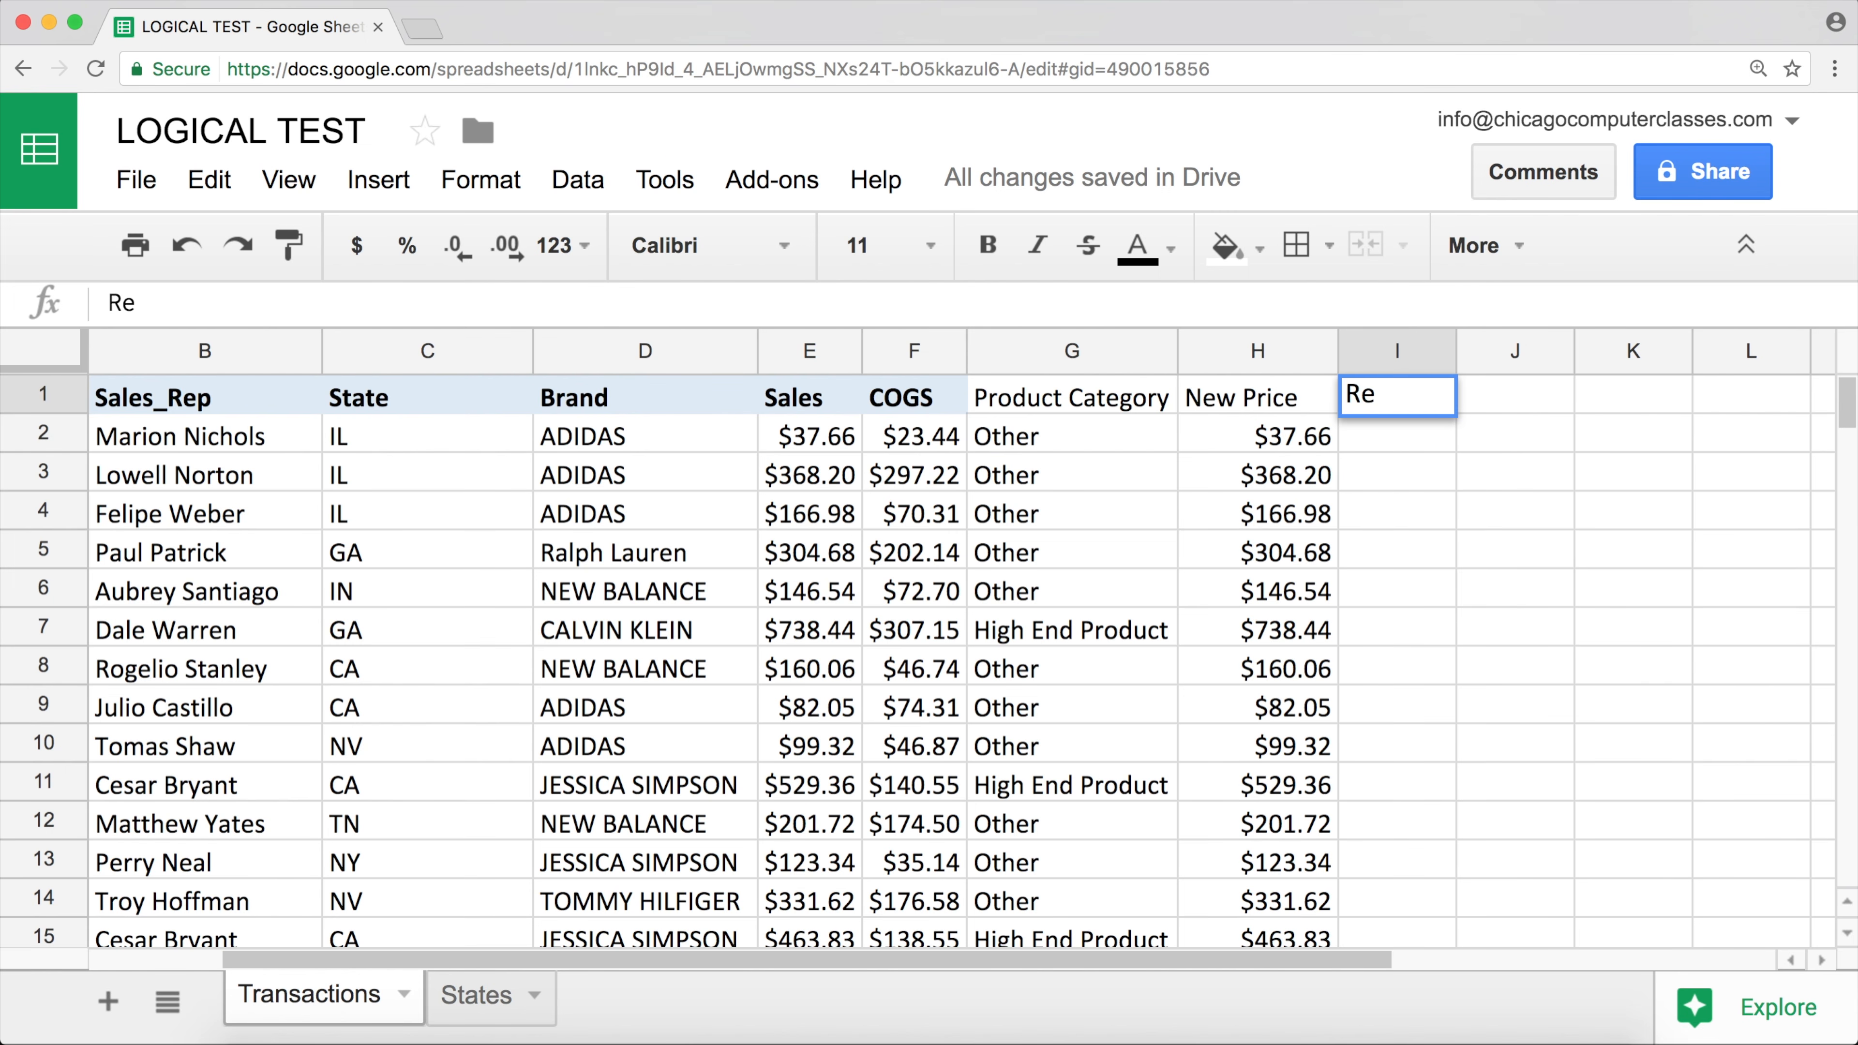
key(Return)
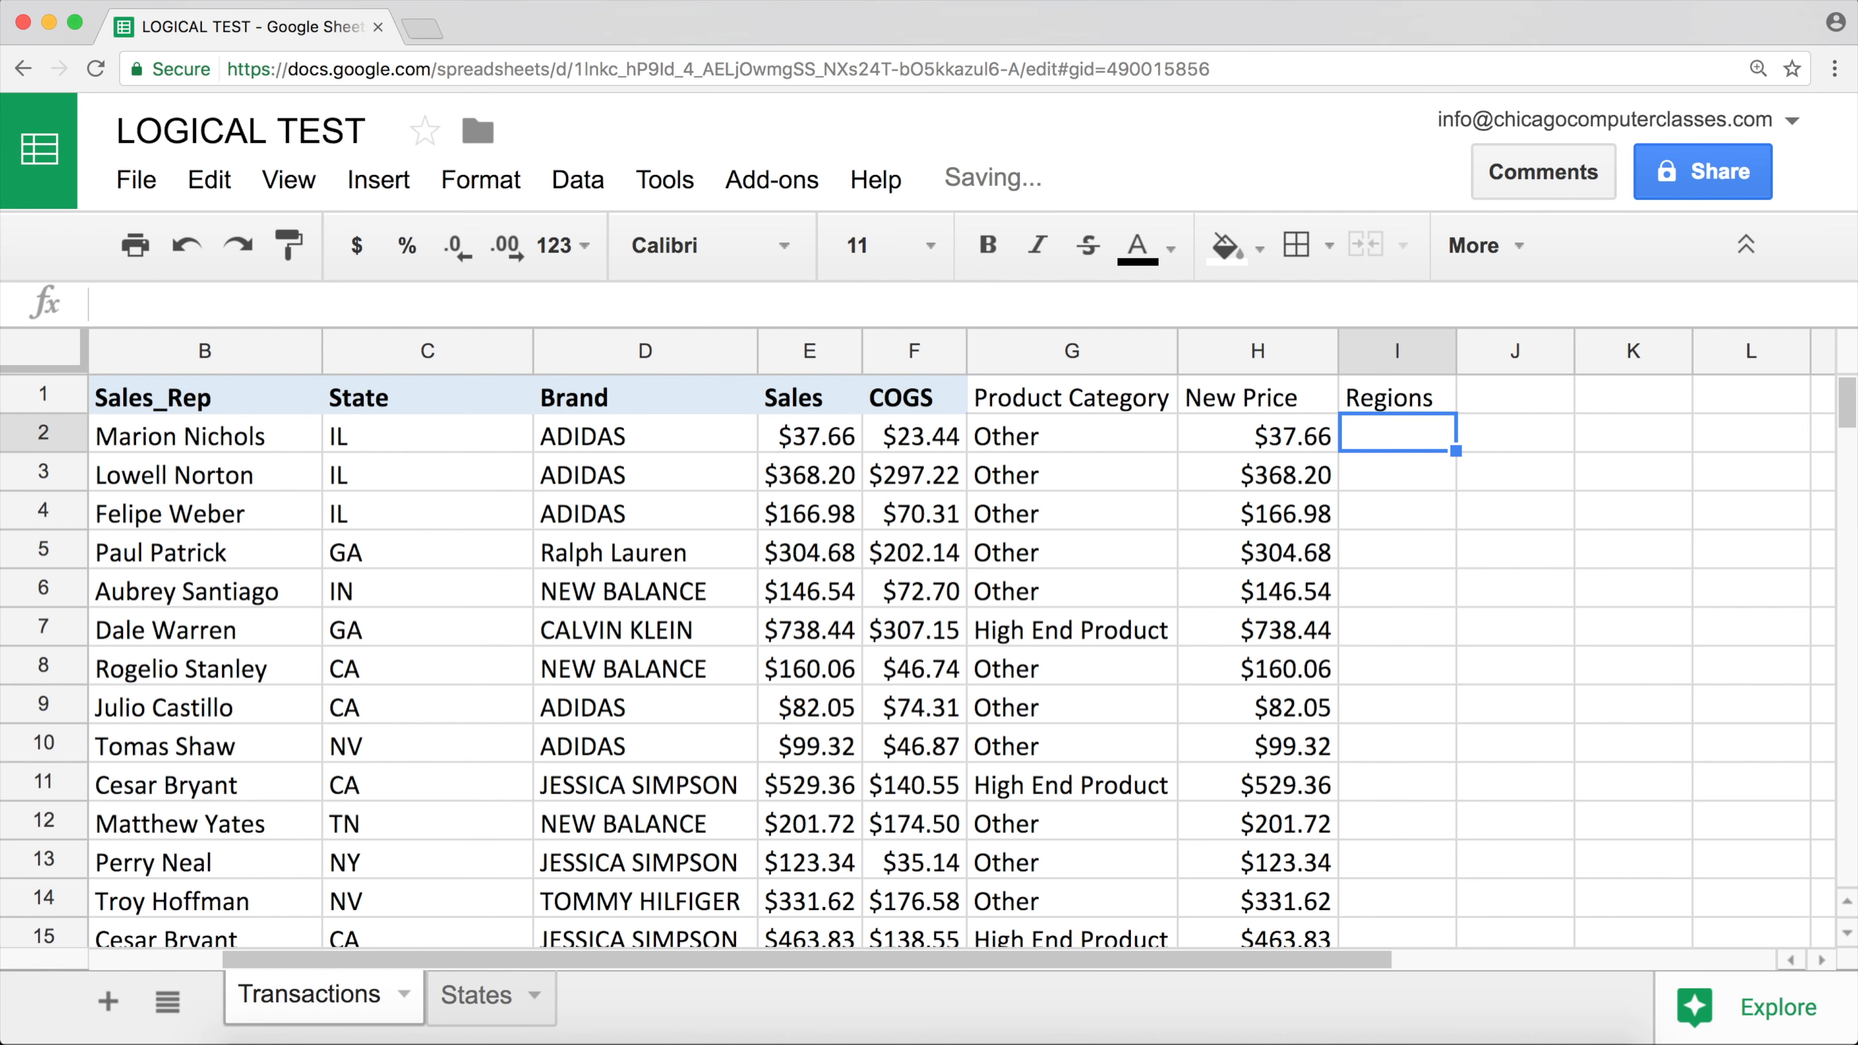
key(Down)
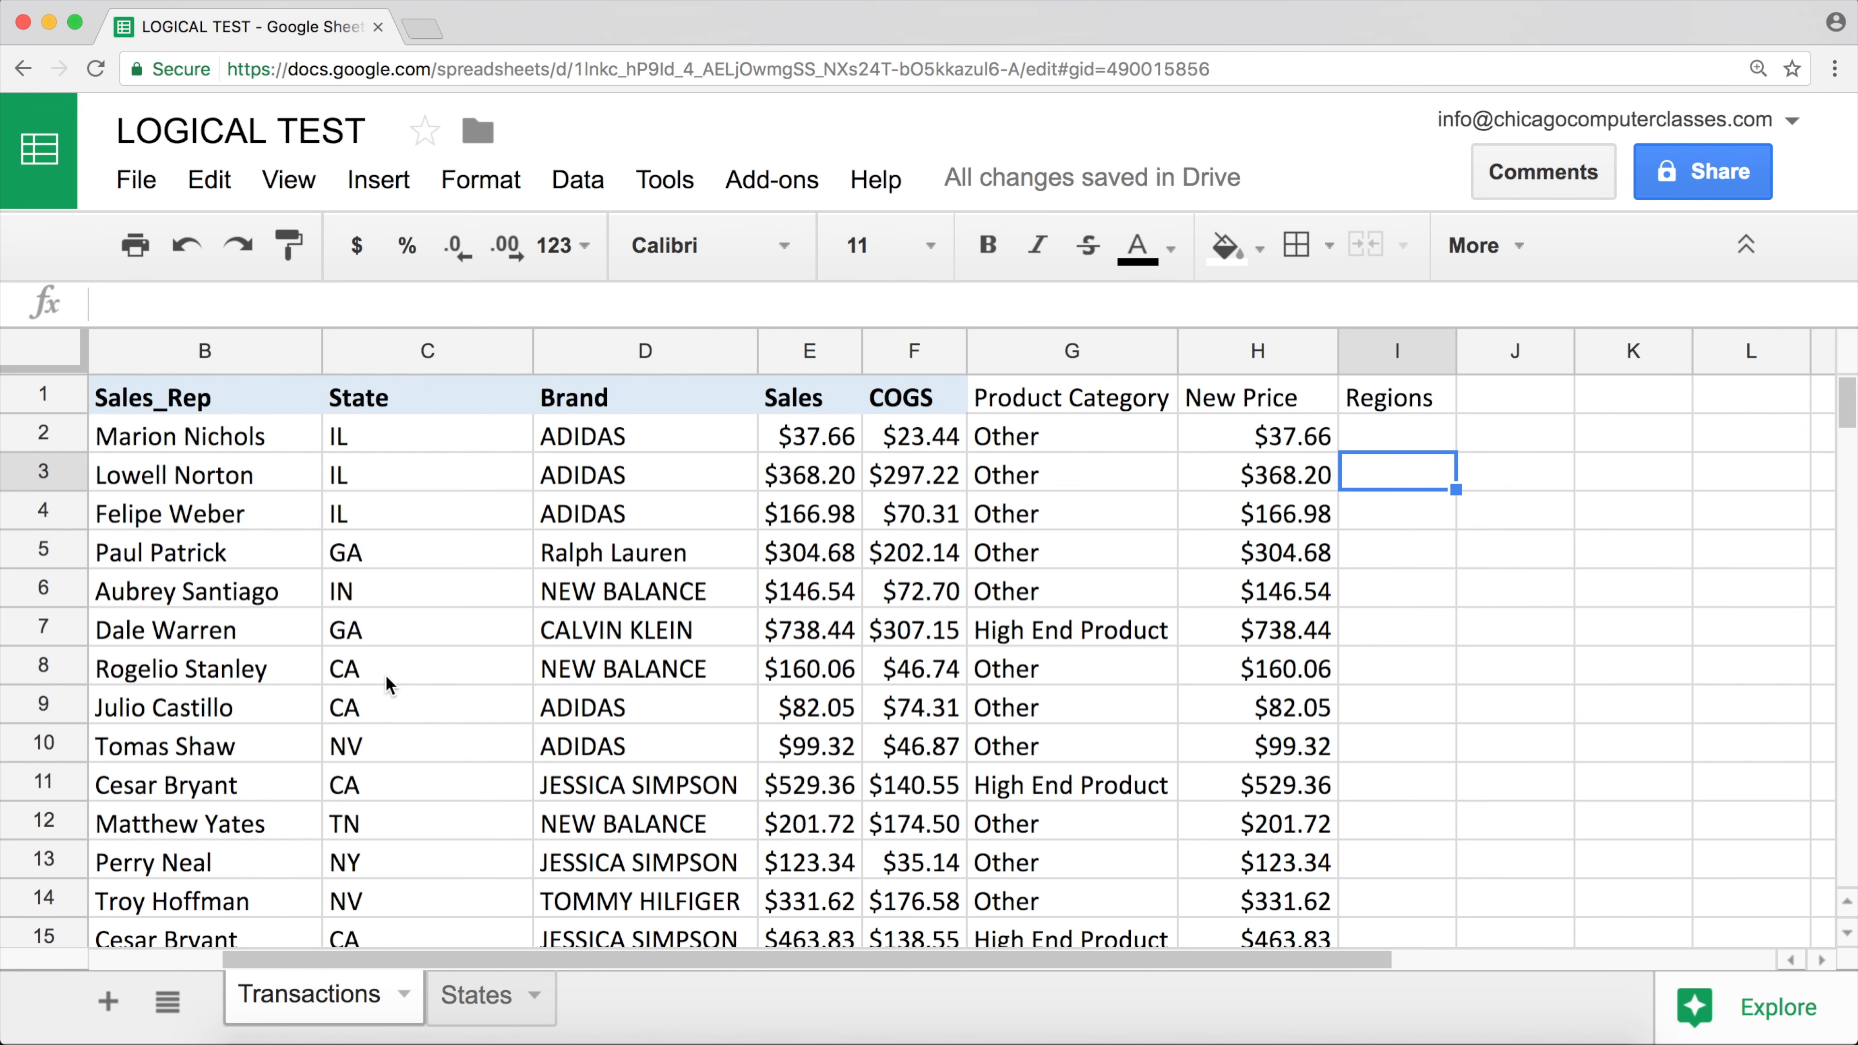
- Check the CA and NV entries in the State column at C8 and C14
click(385, 674)
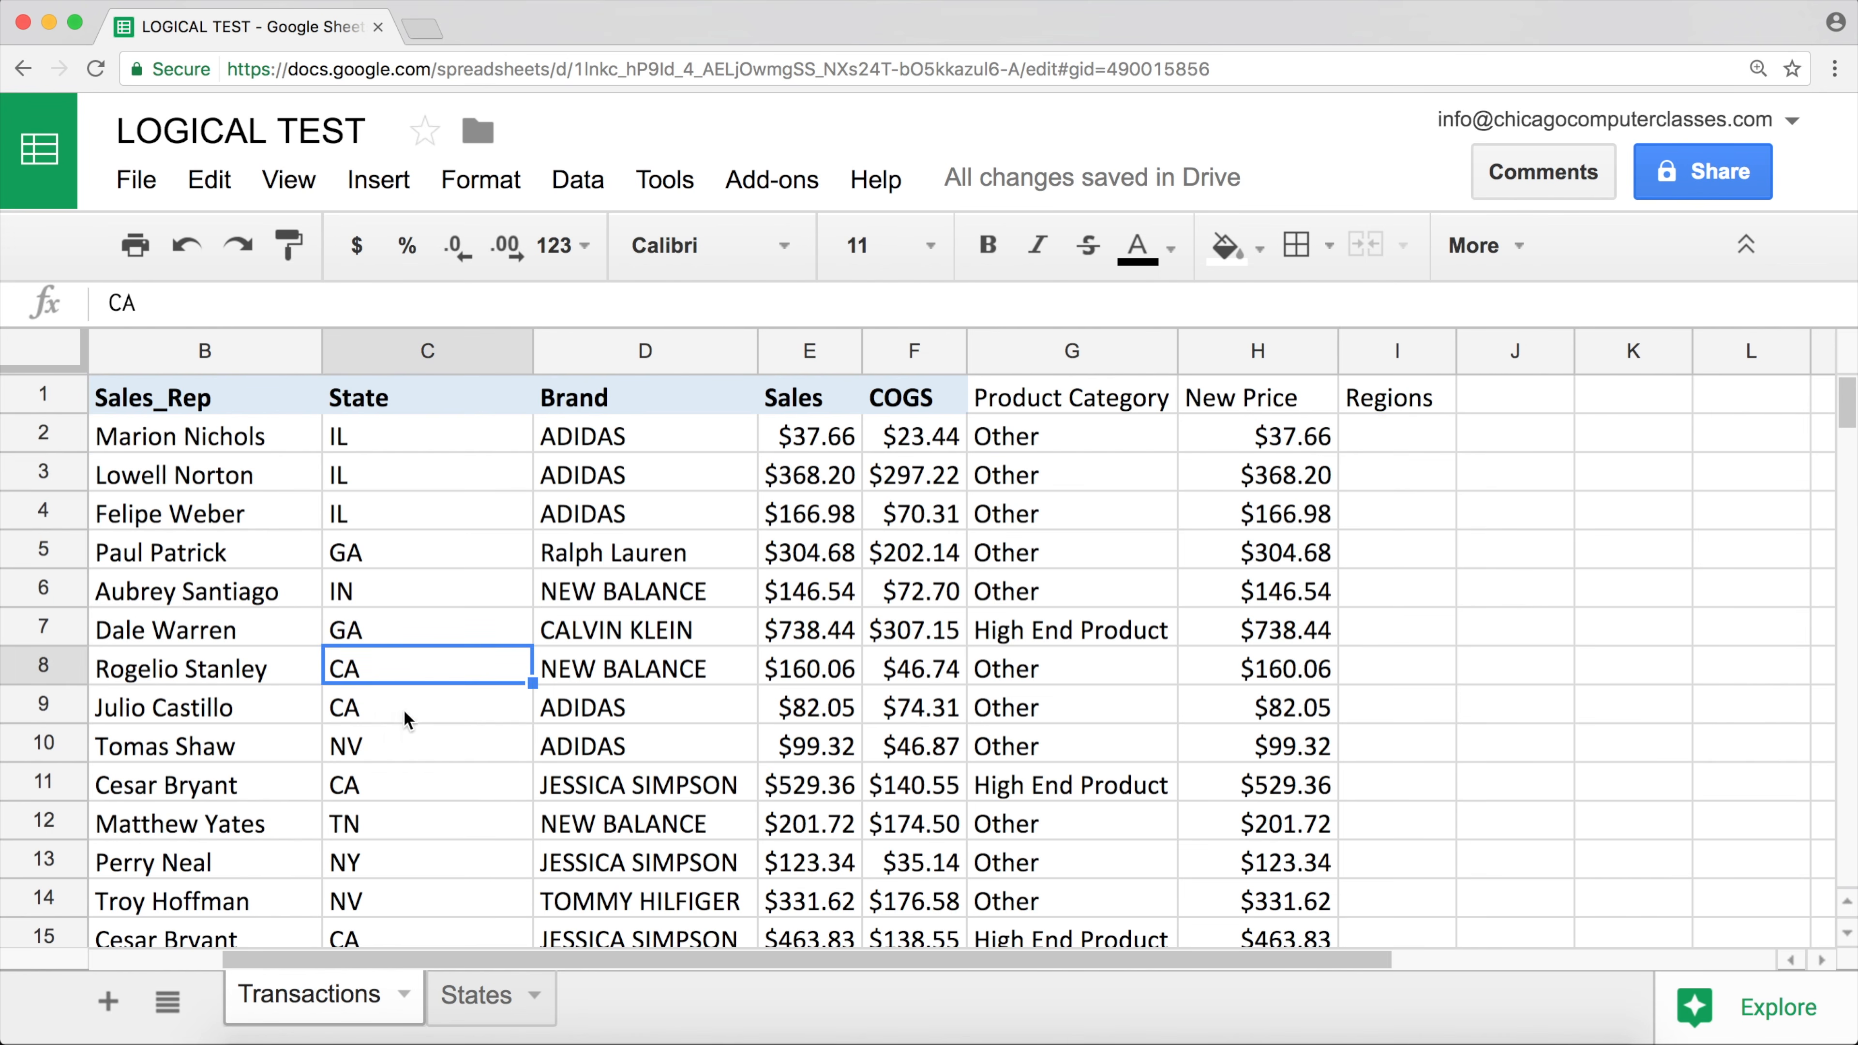
click(411, 913)
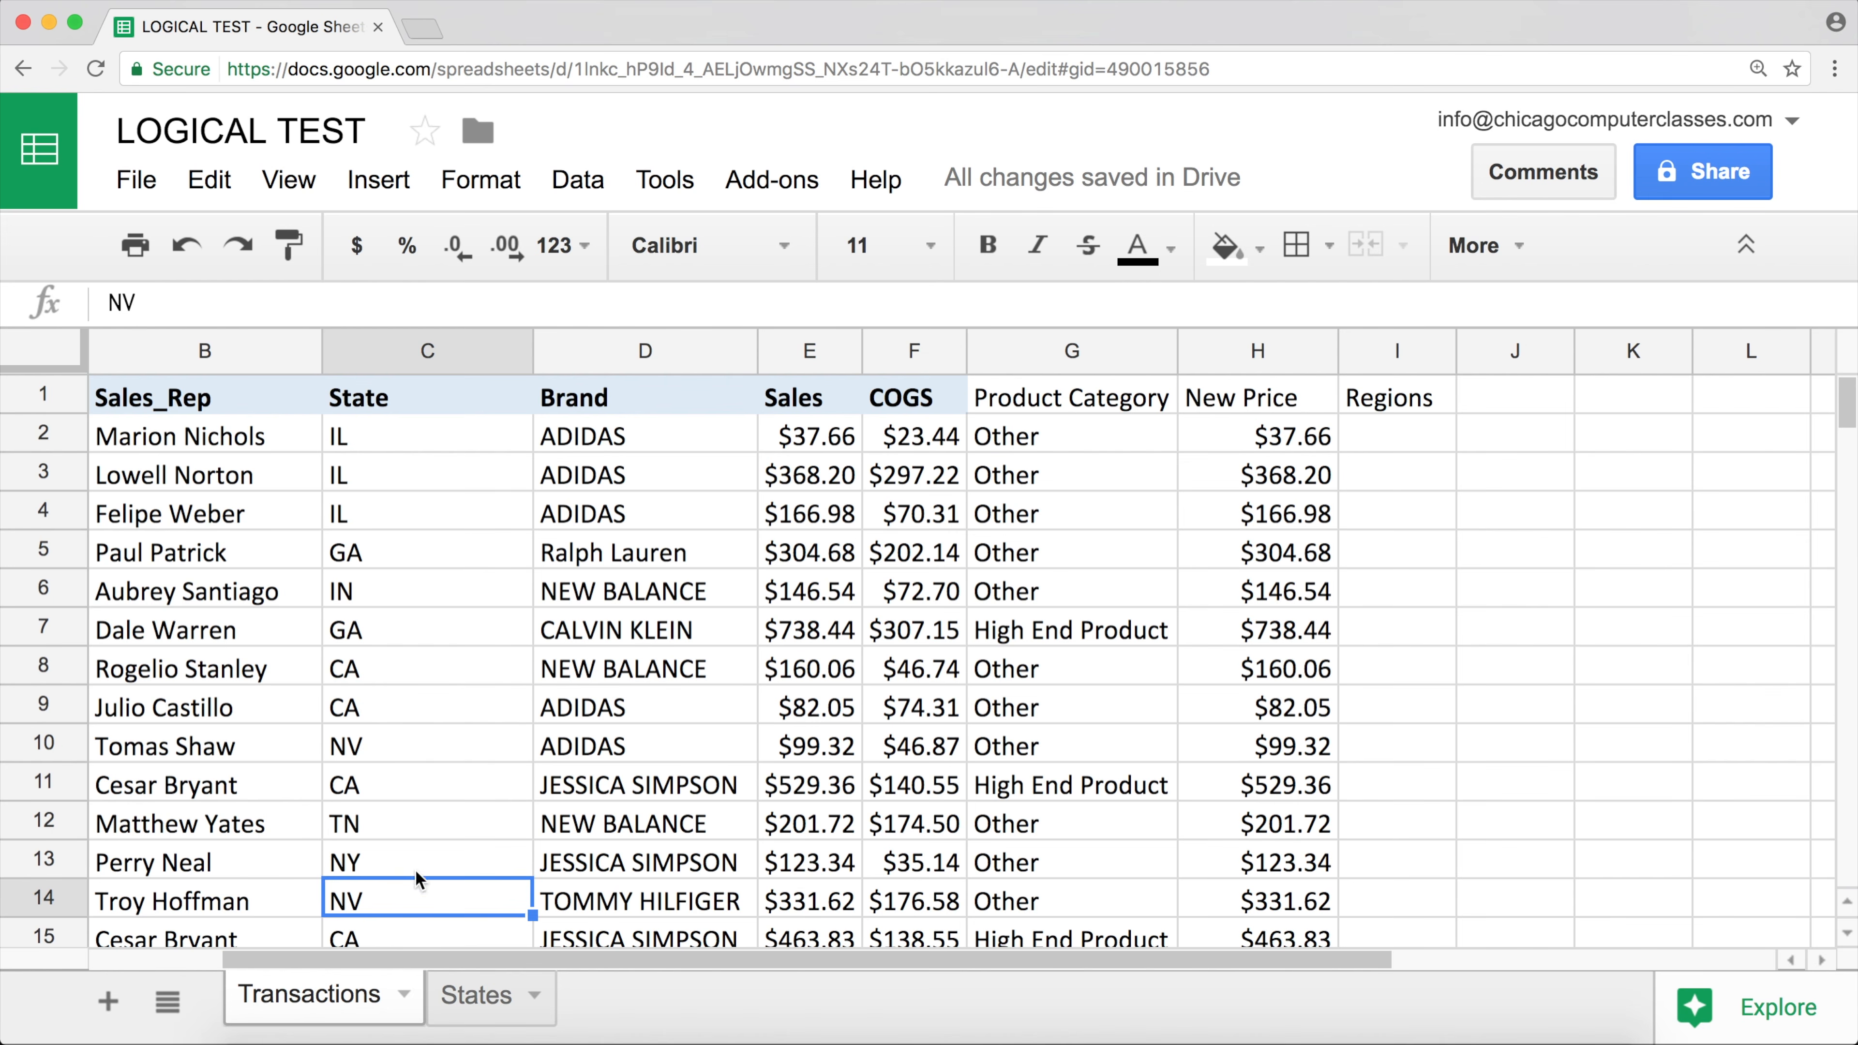
click(365, 664)
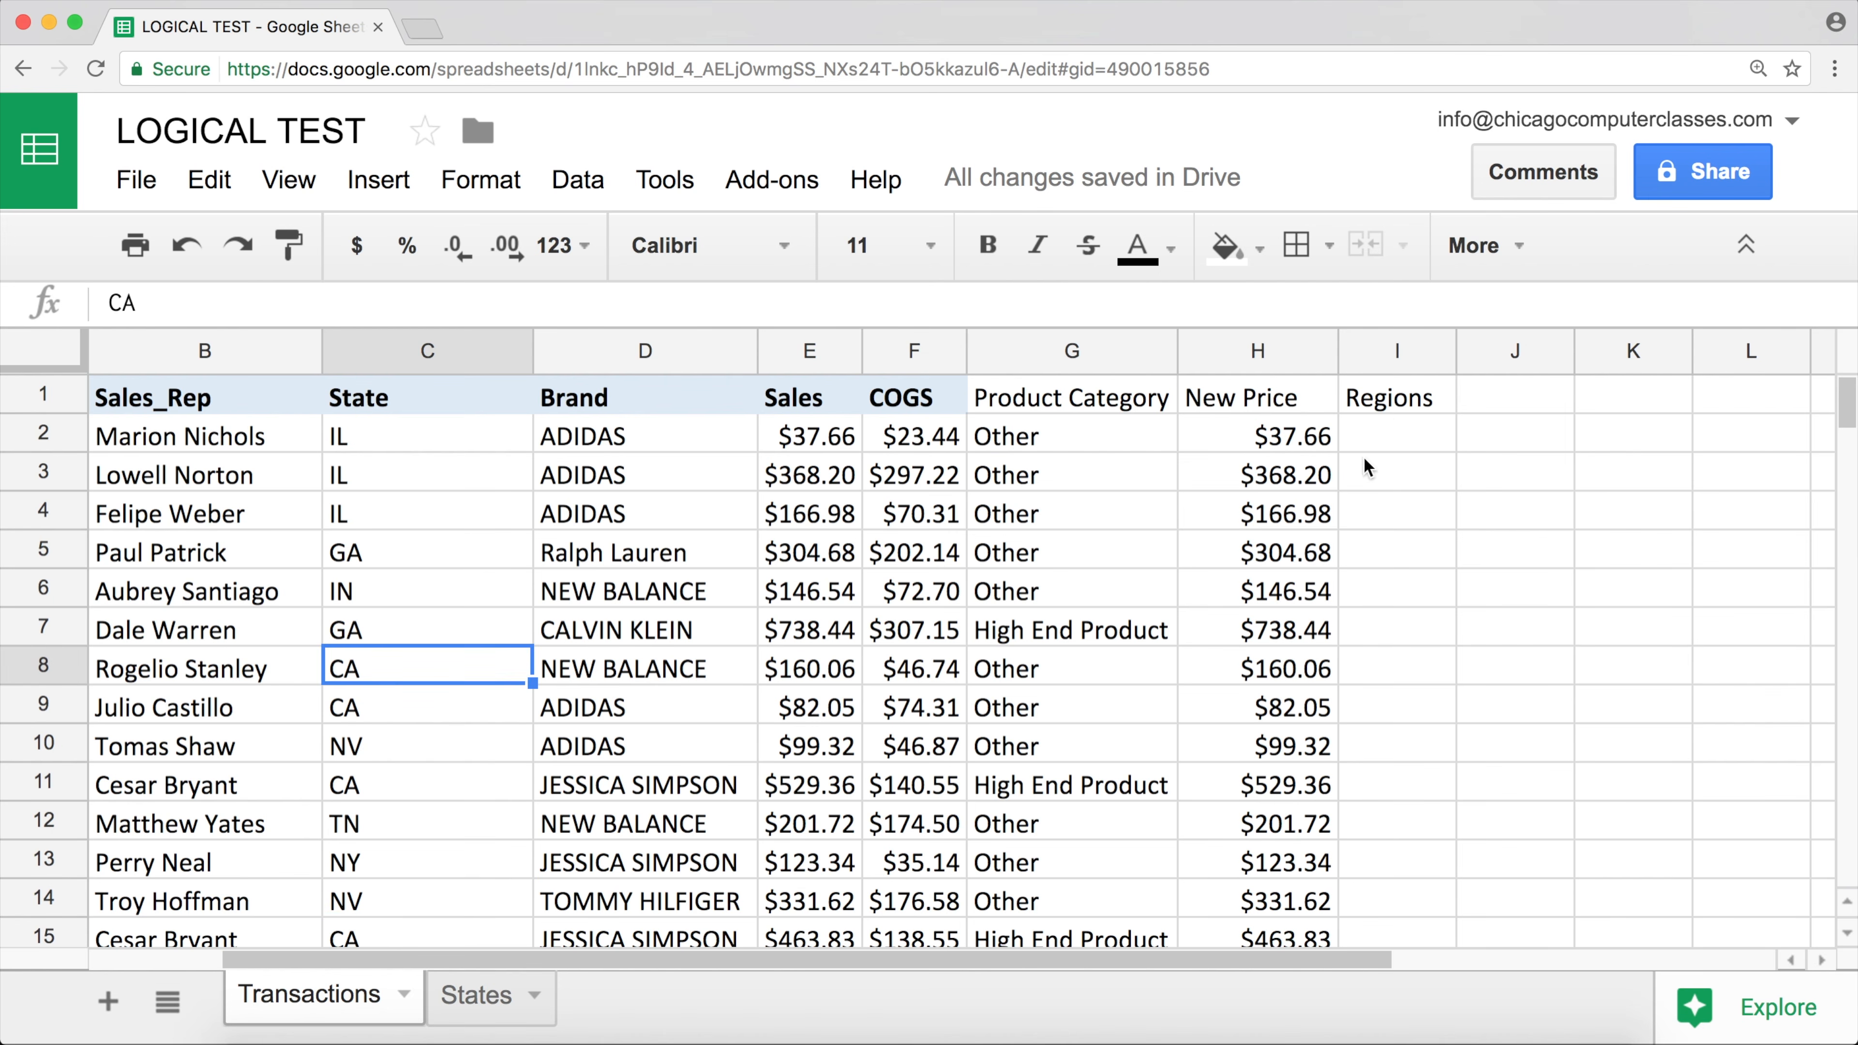
- Start an IFS formula in I2 that returns "Western" when C2 equals "CA"
click(1390, 436)
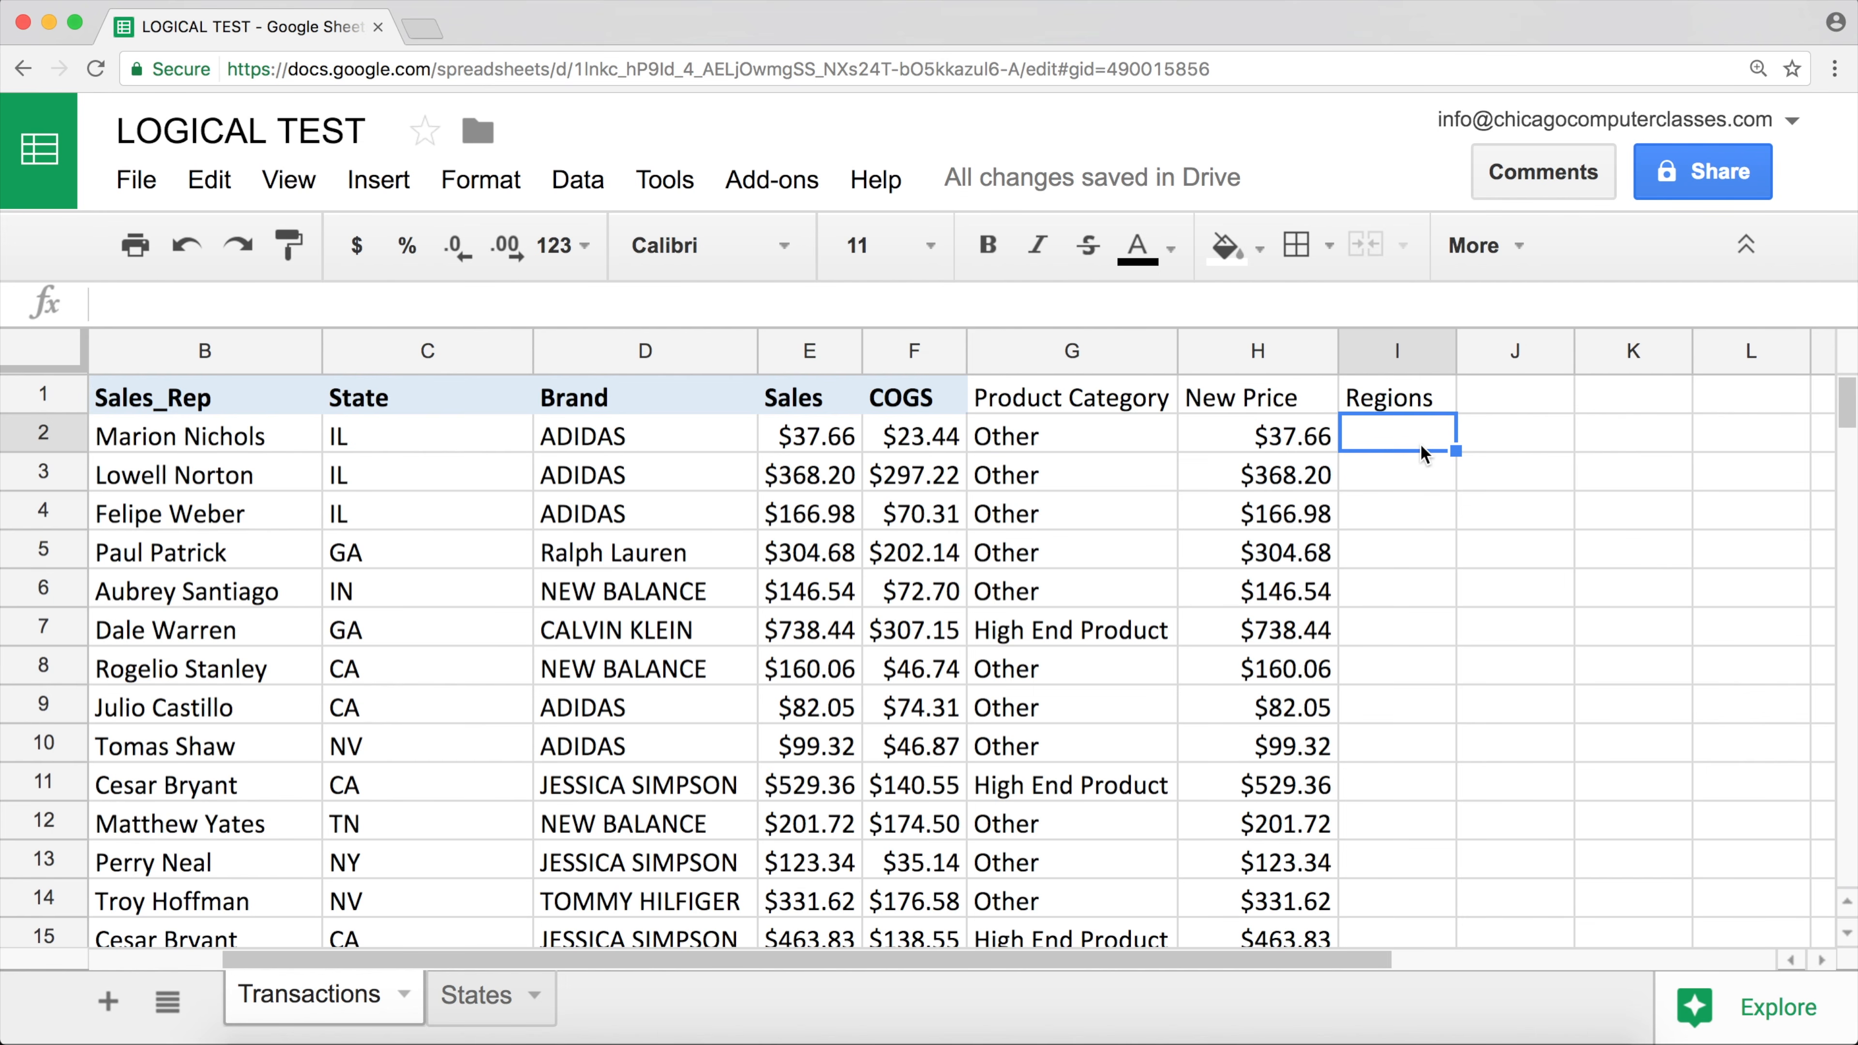
text(=ifs()
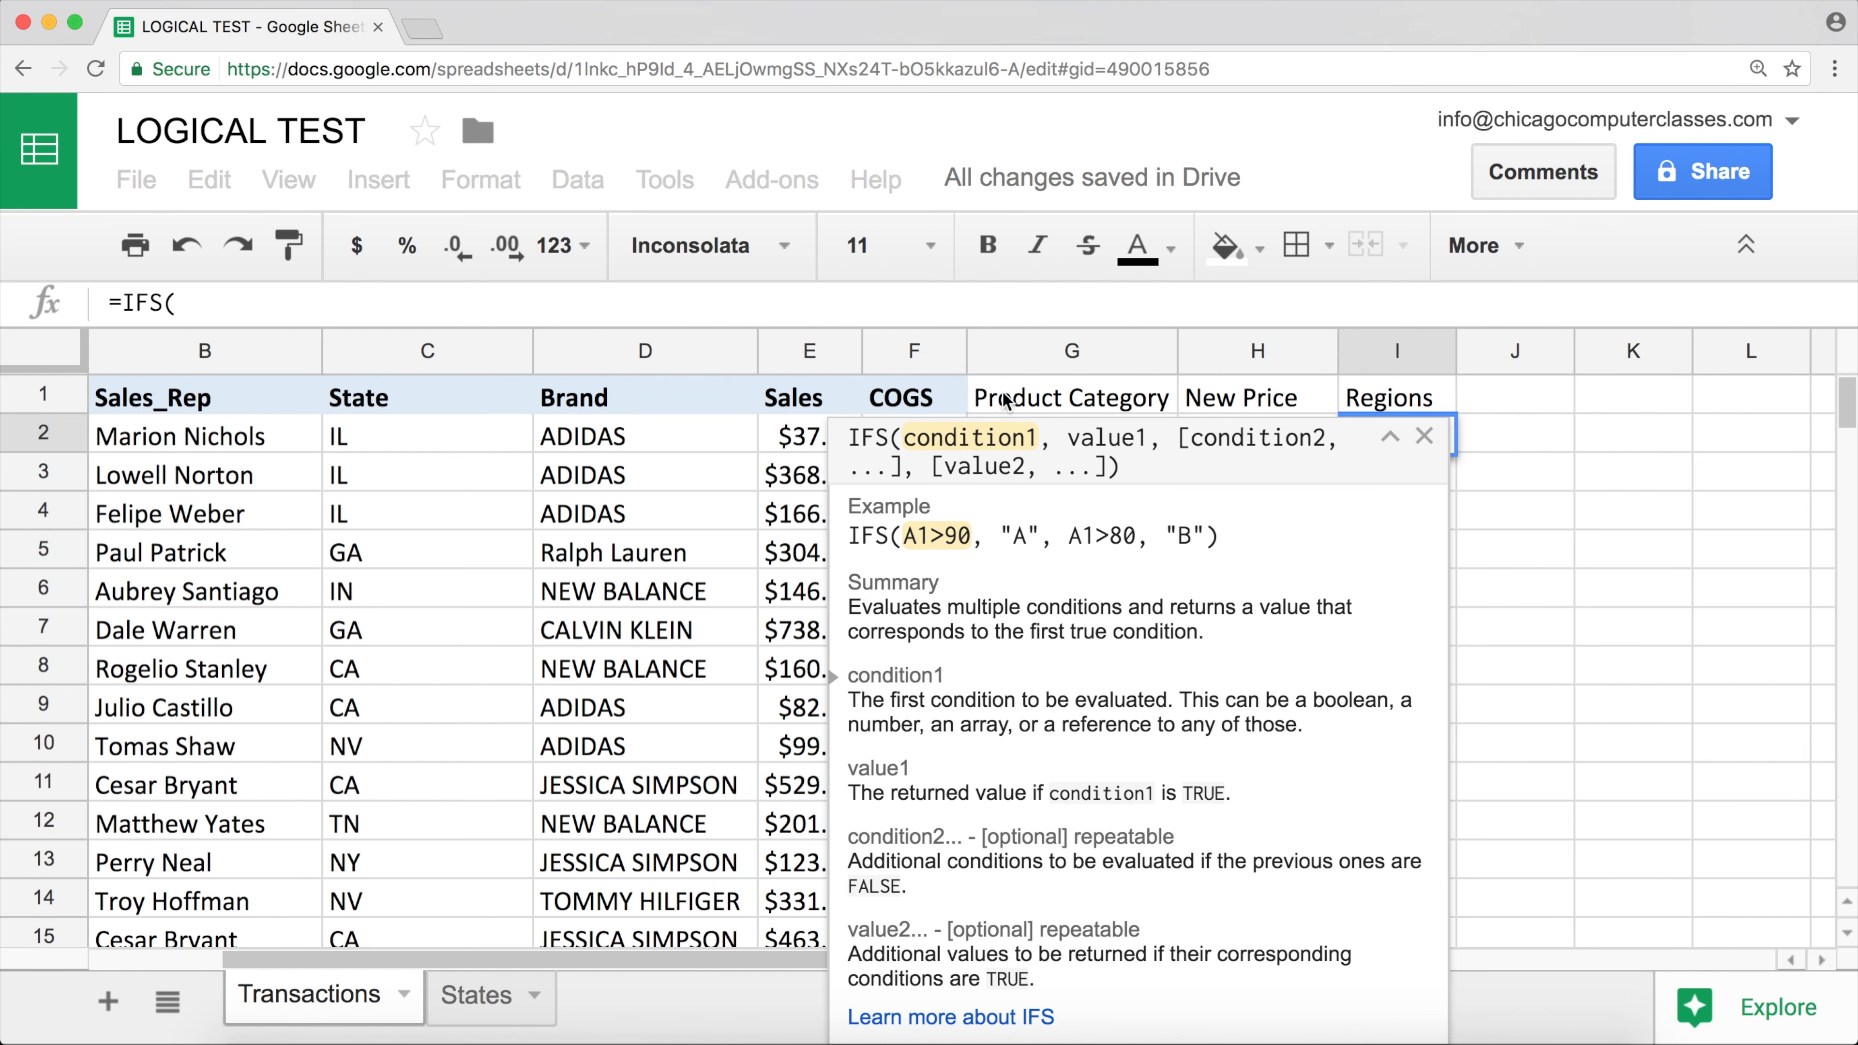
click(400, 432)
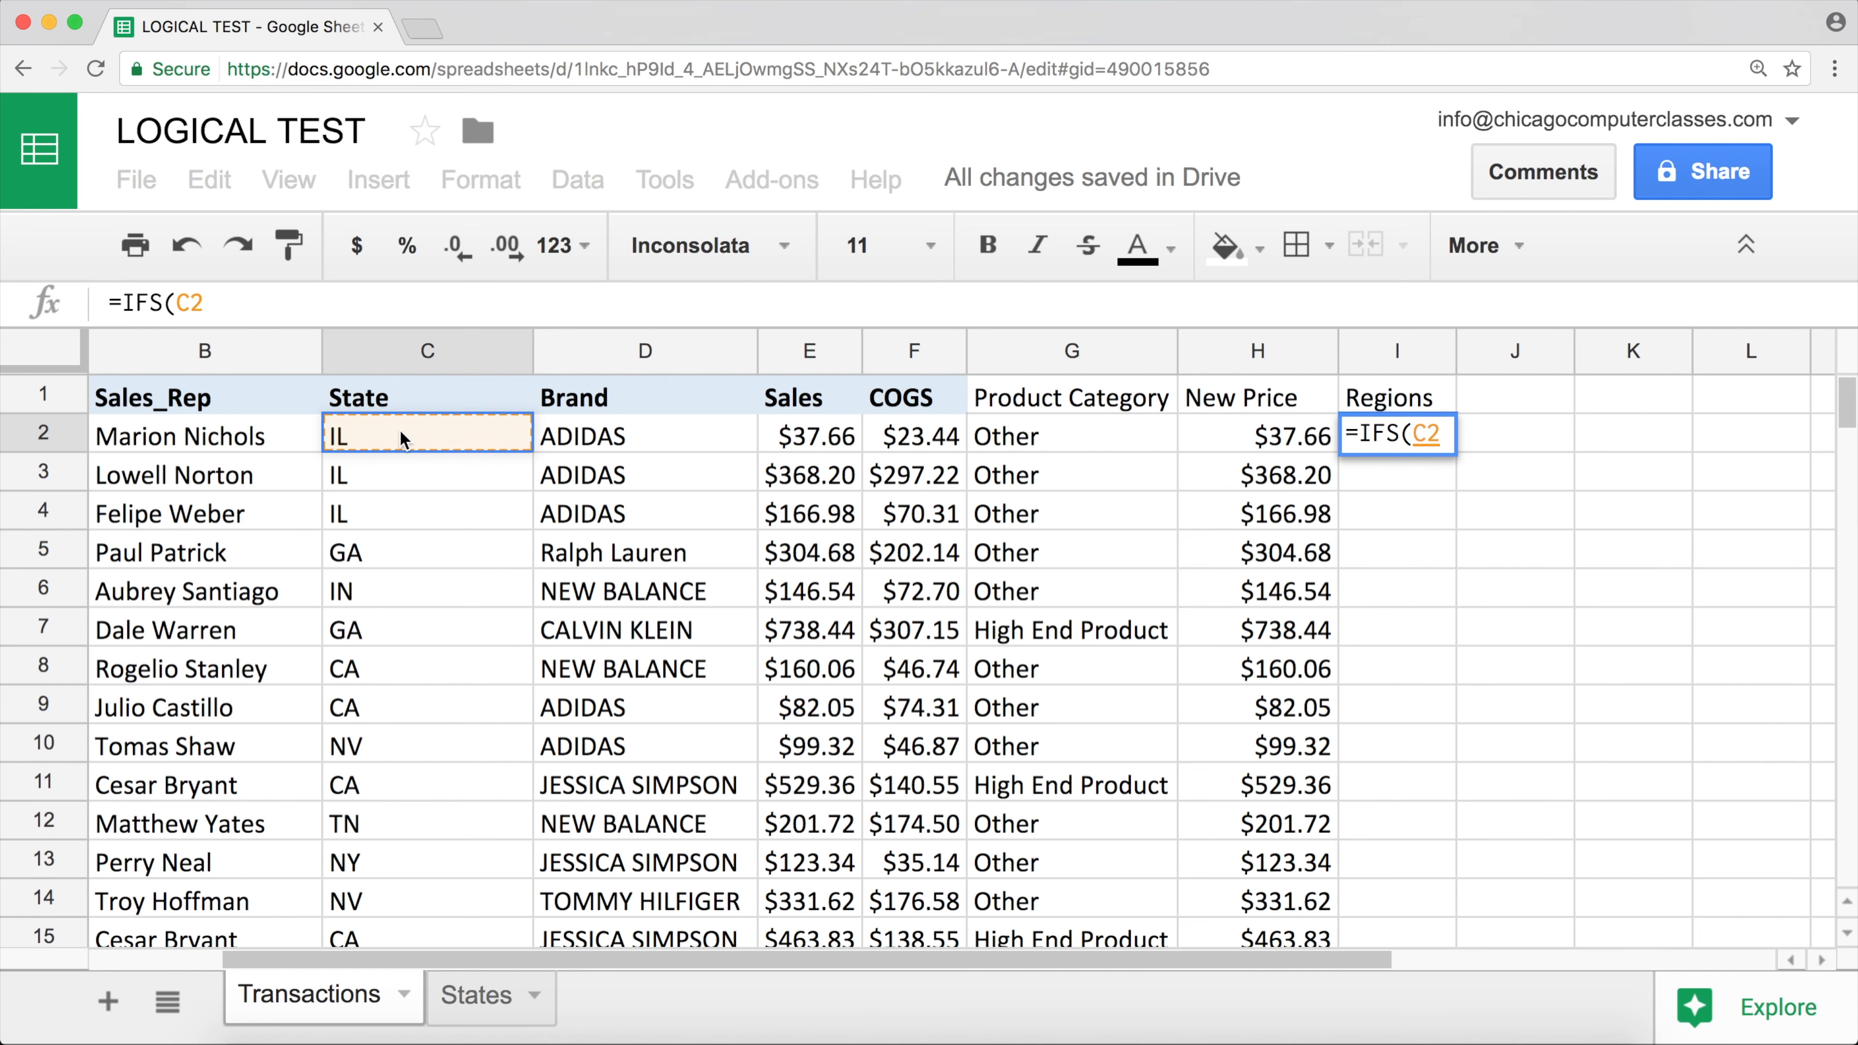
text(=)
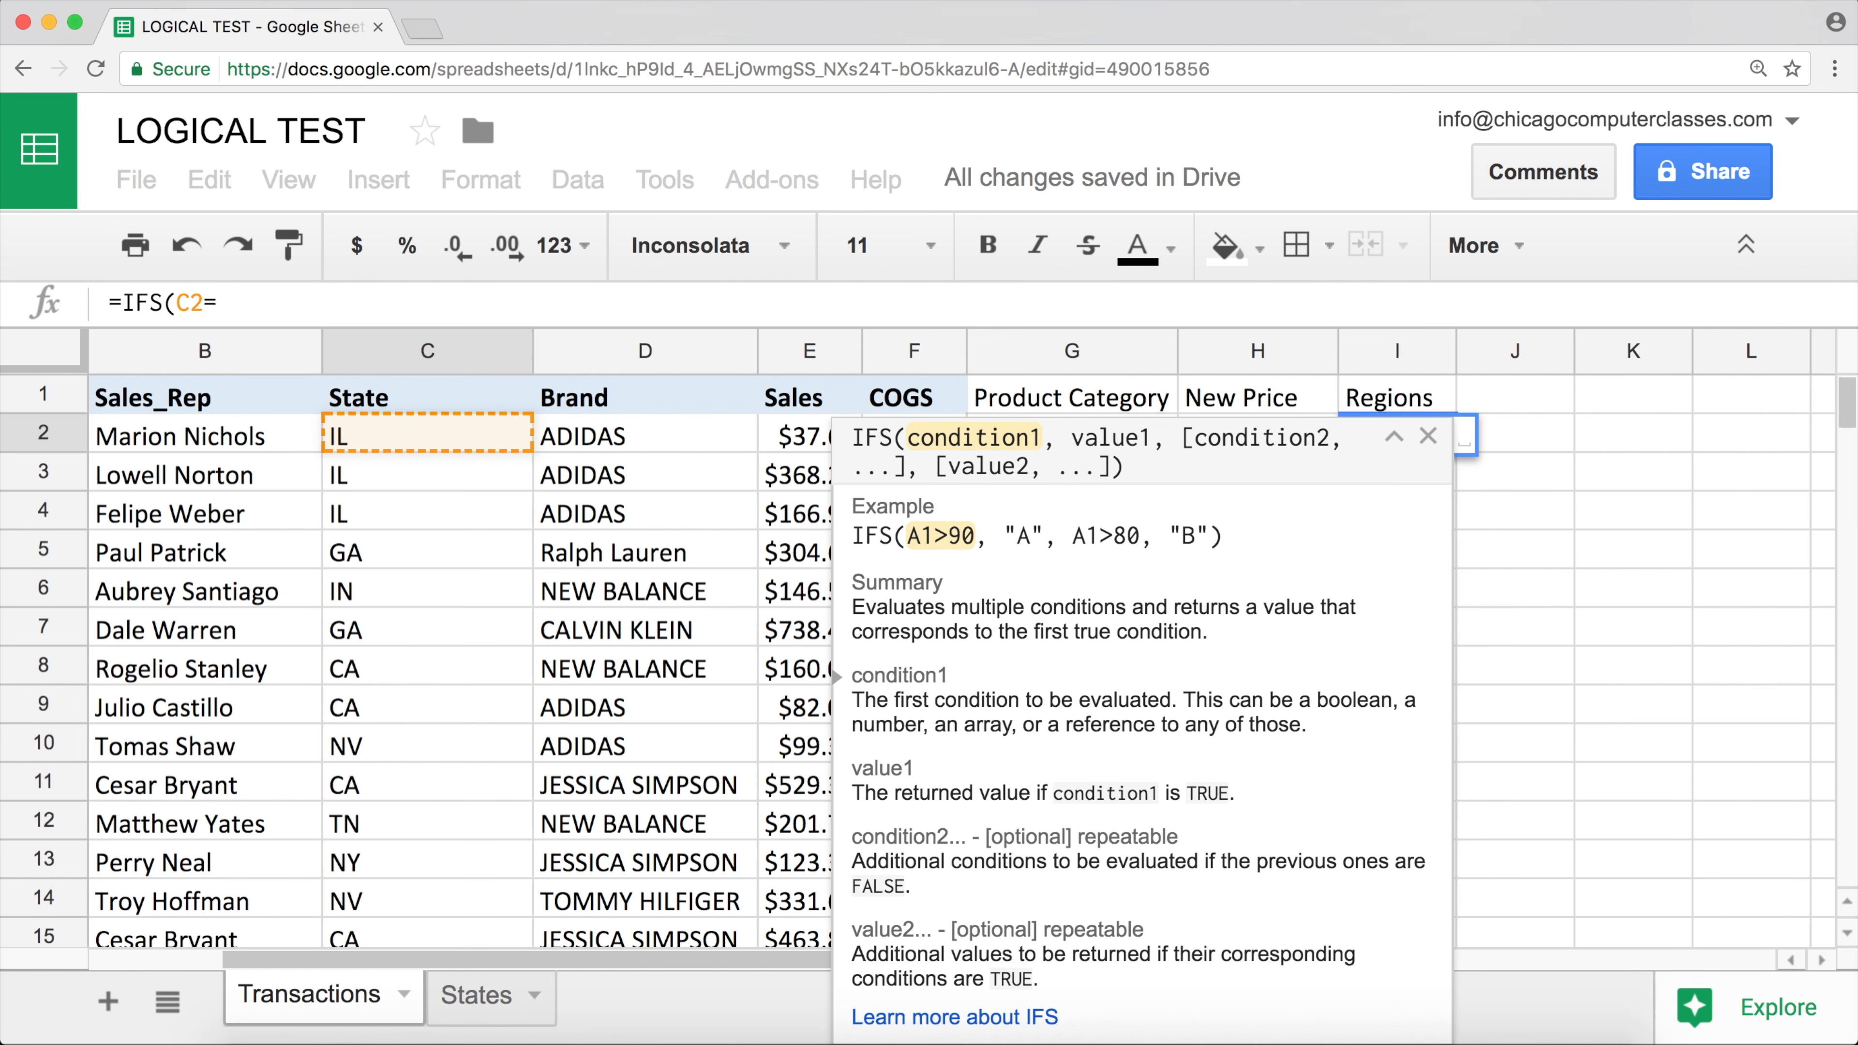
text("")
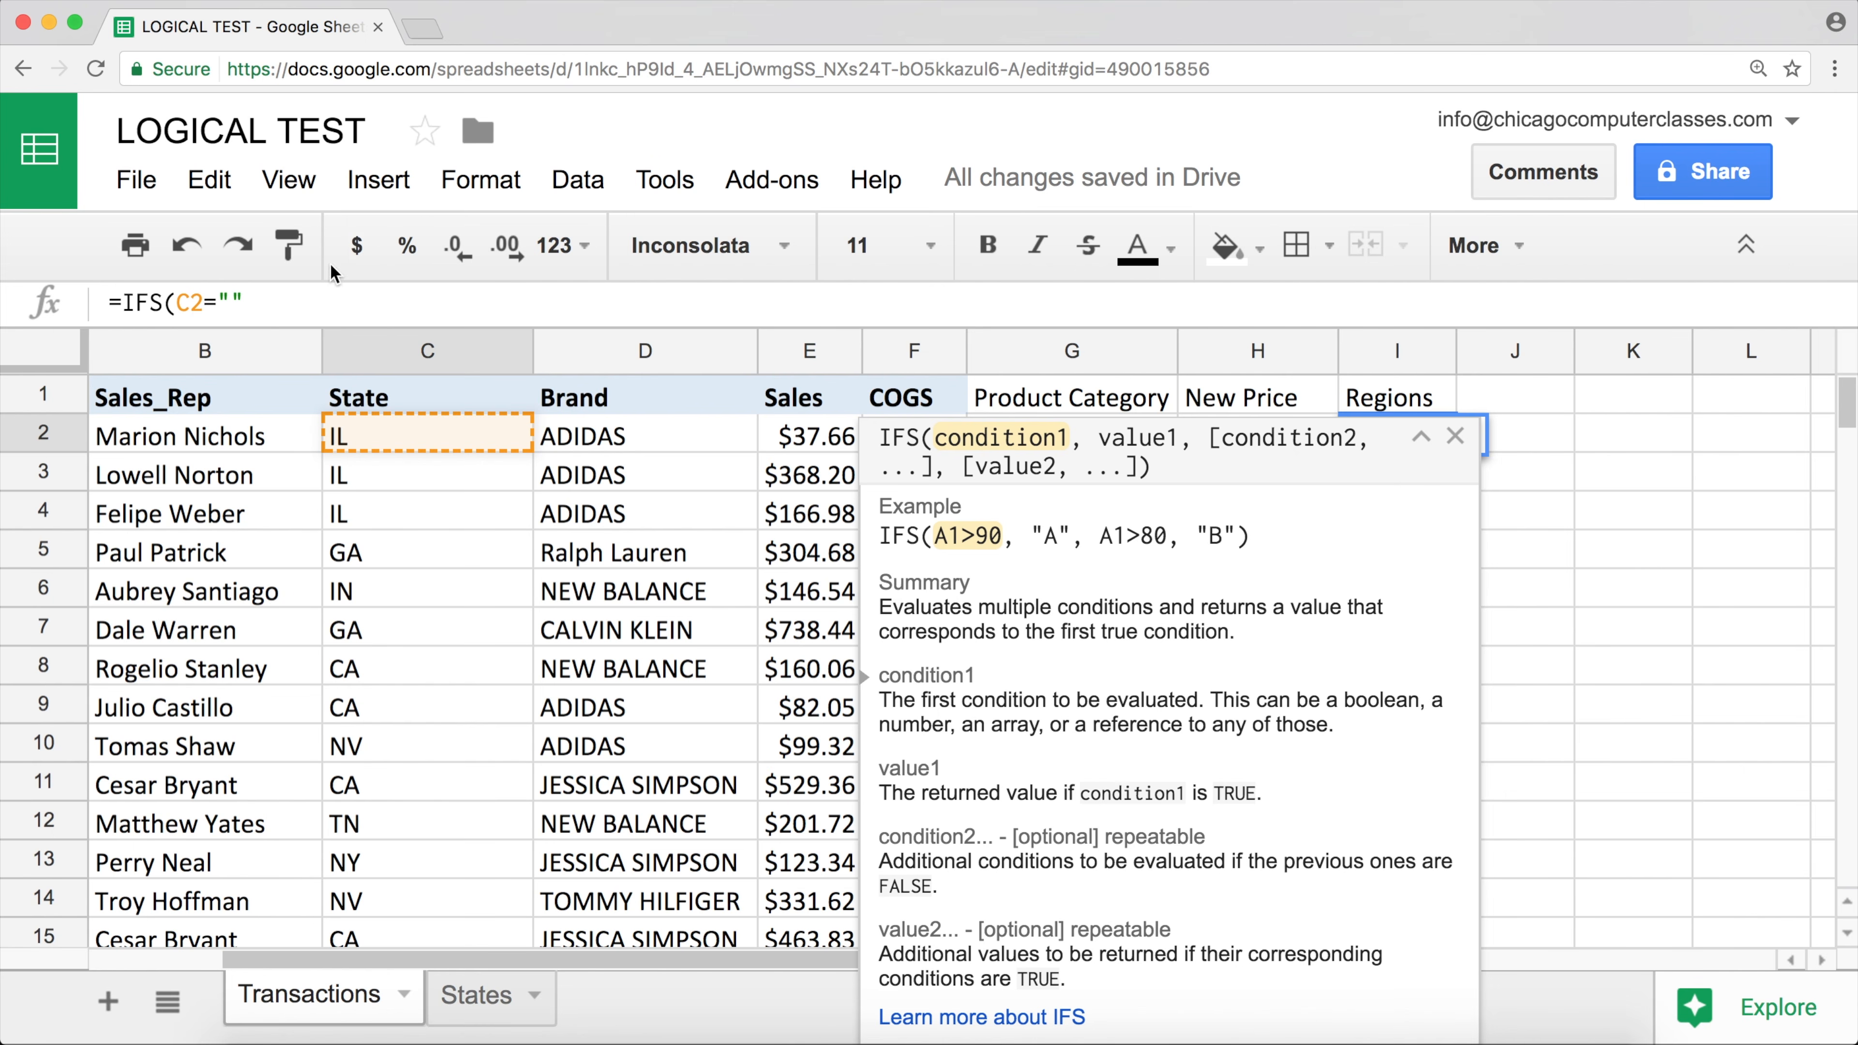
click(237, 301)
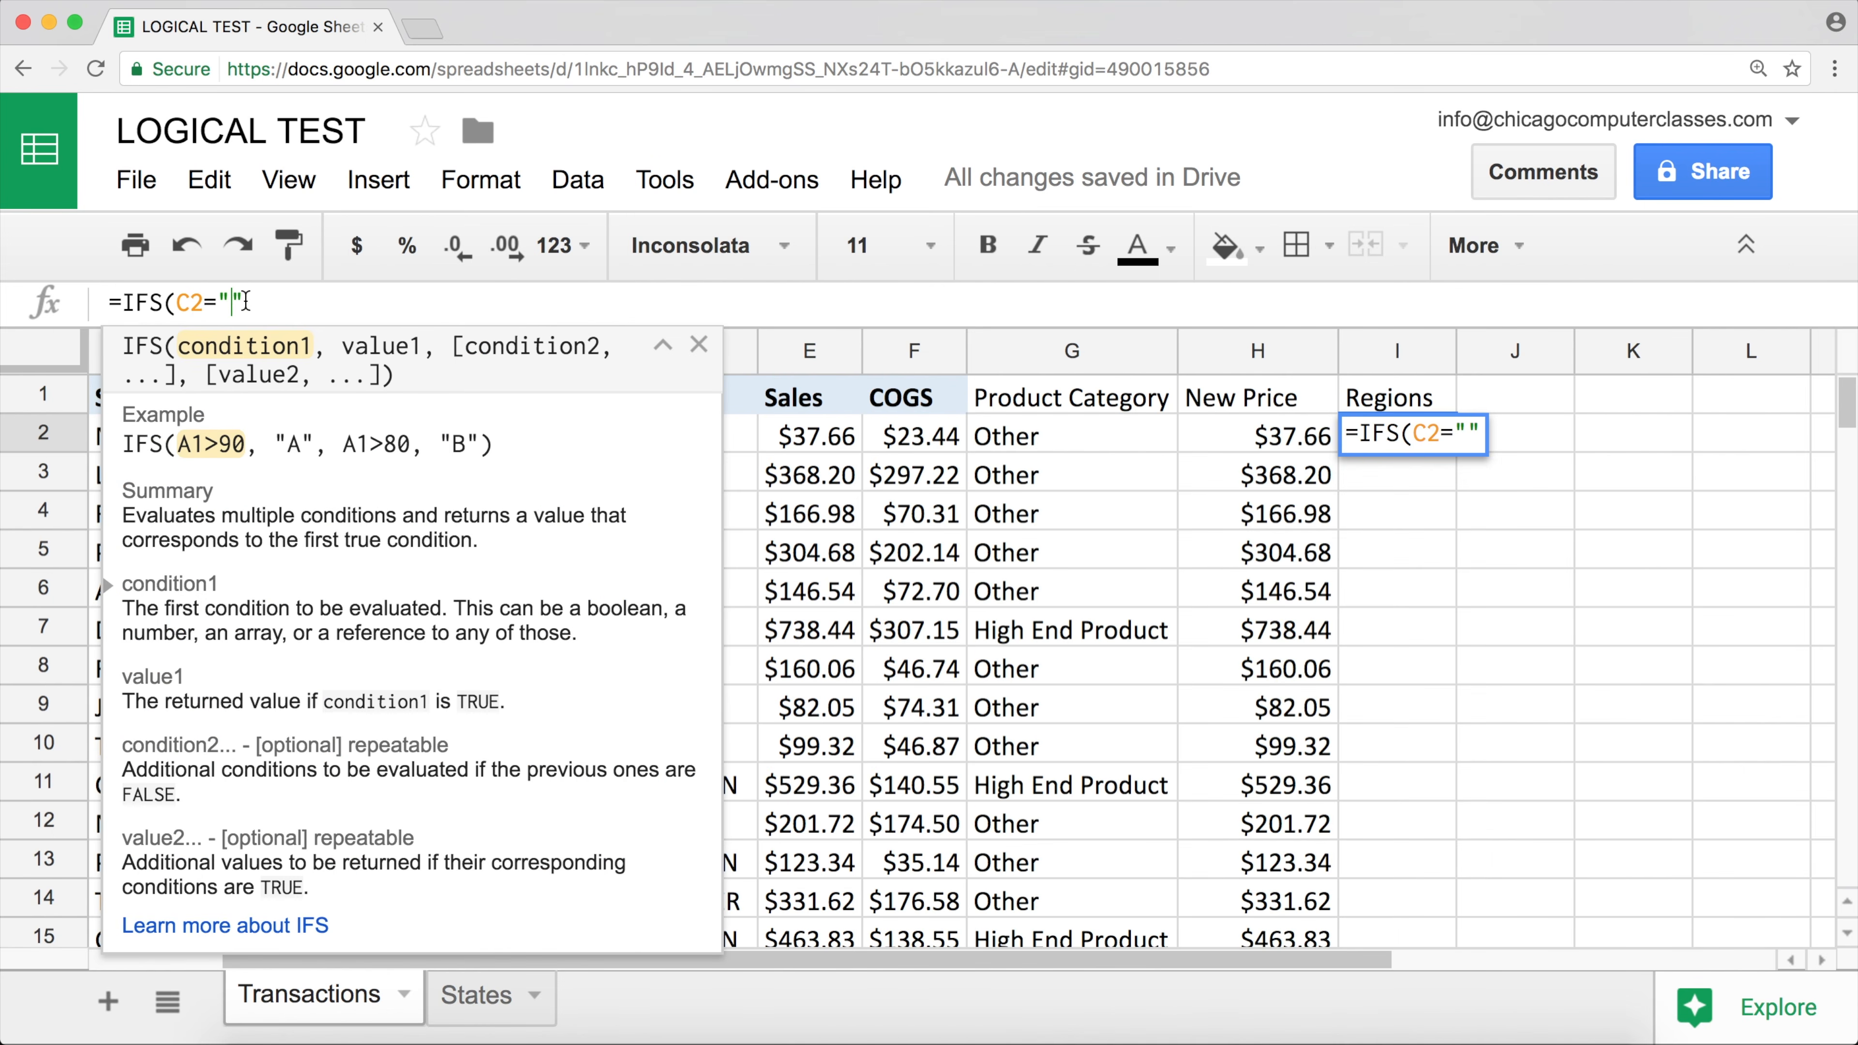
text(CA)
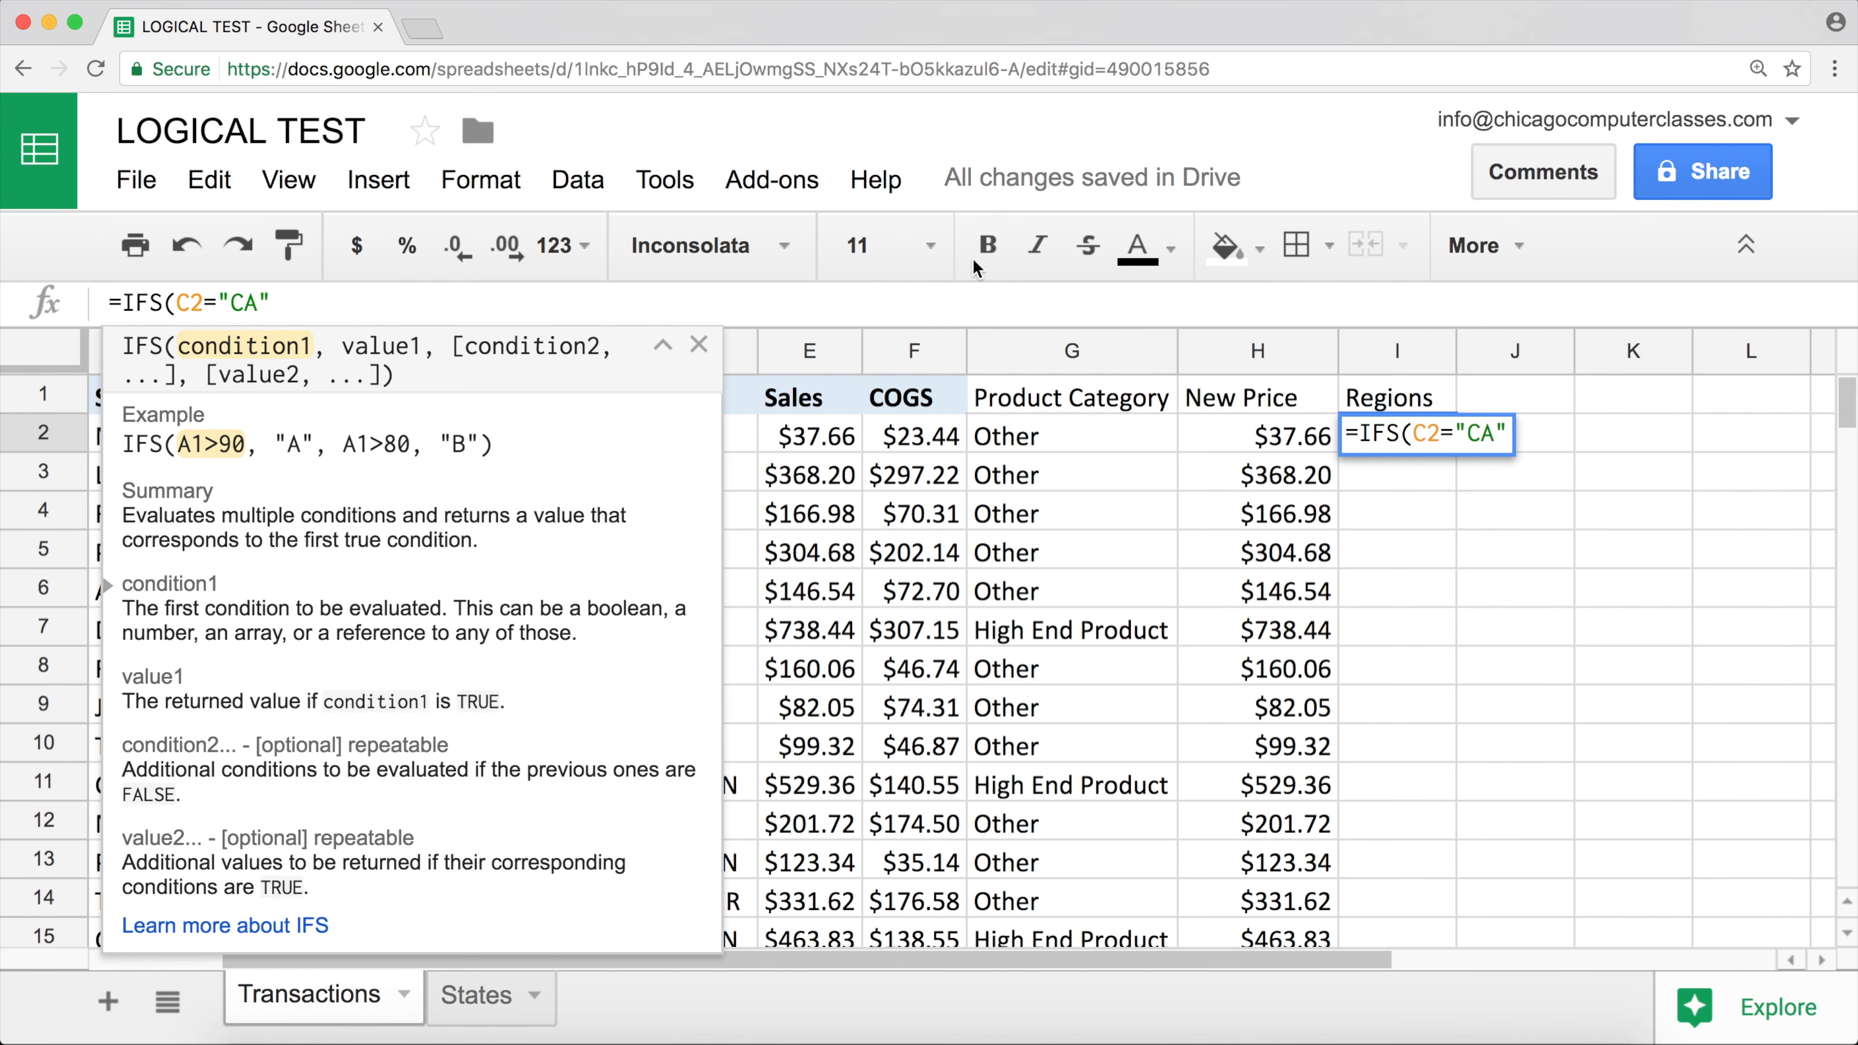
click(299, 303)
text(,)
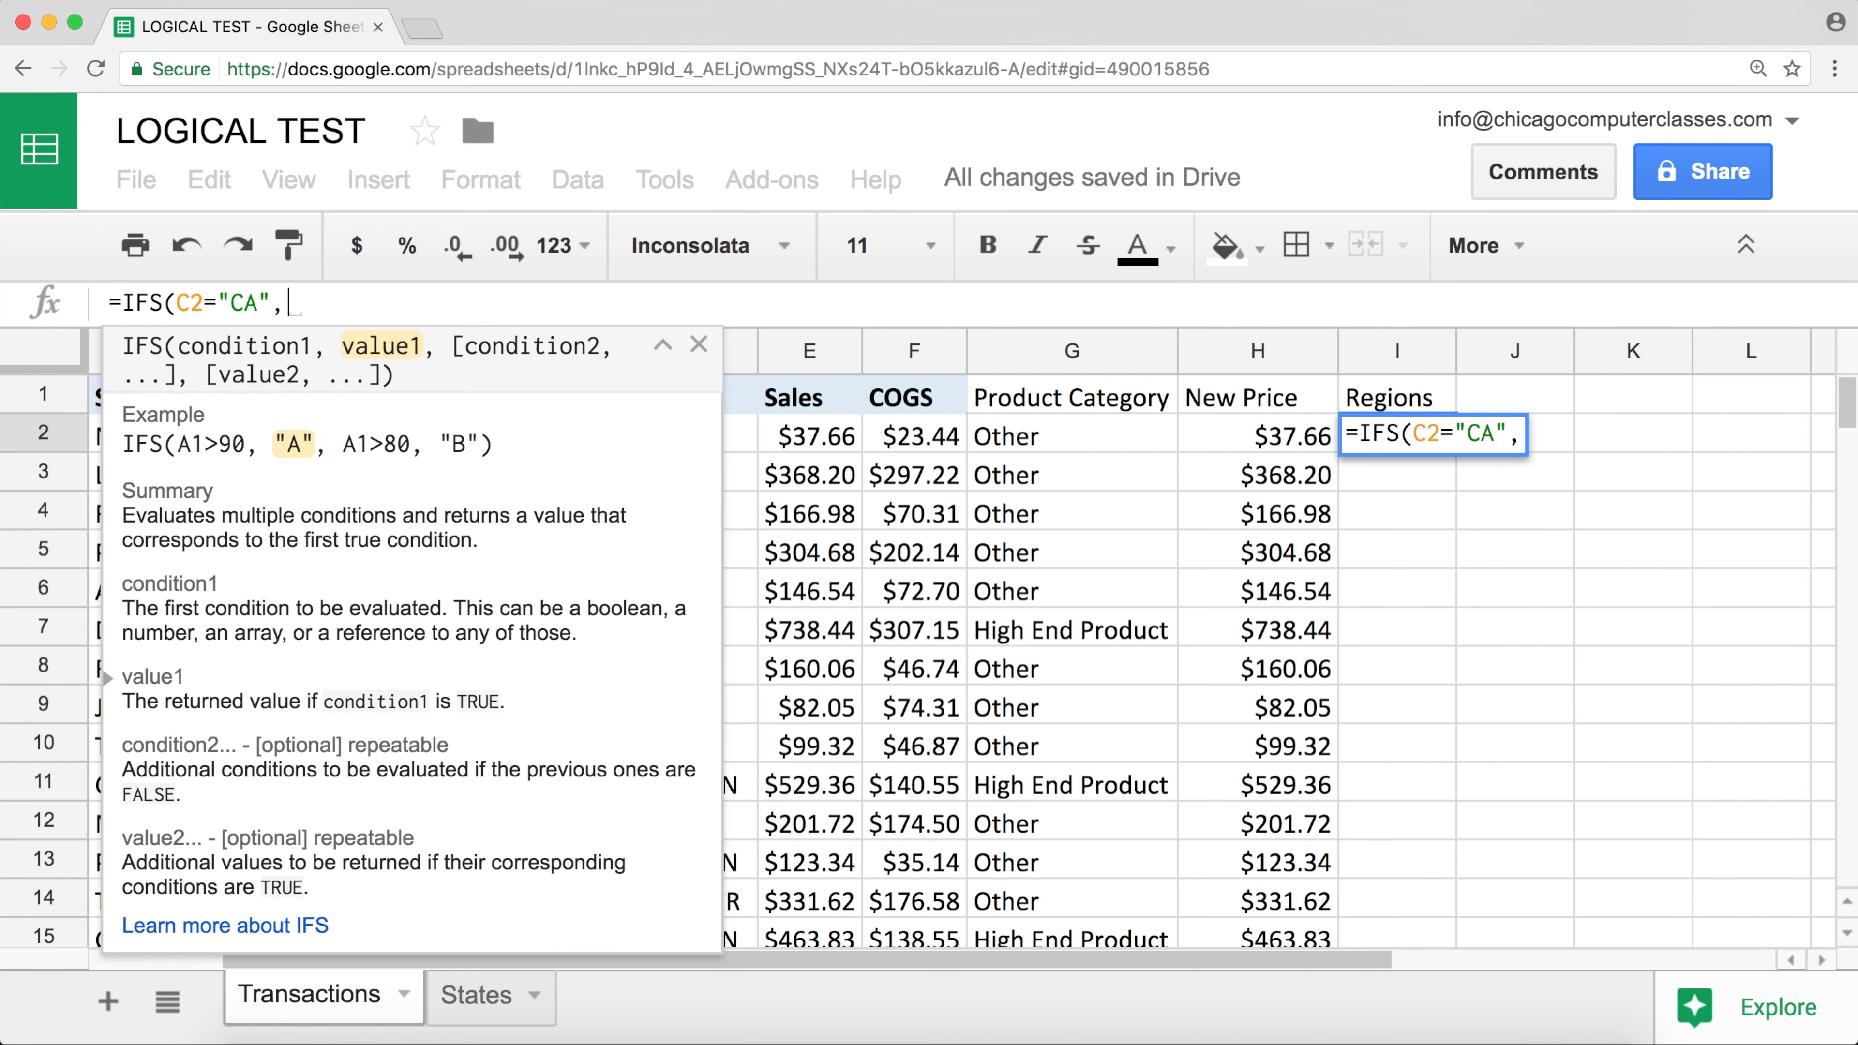
text("Wester)
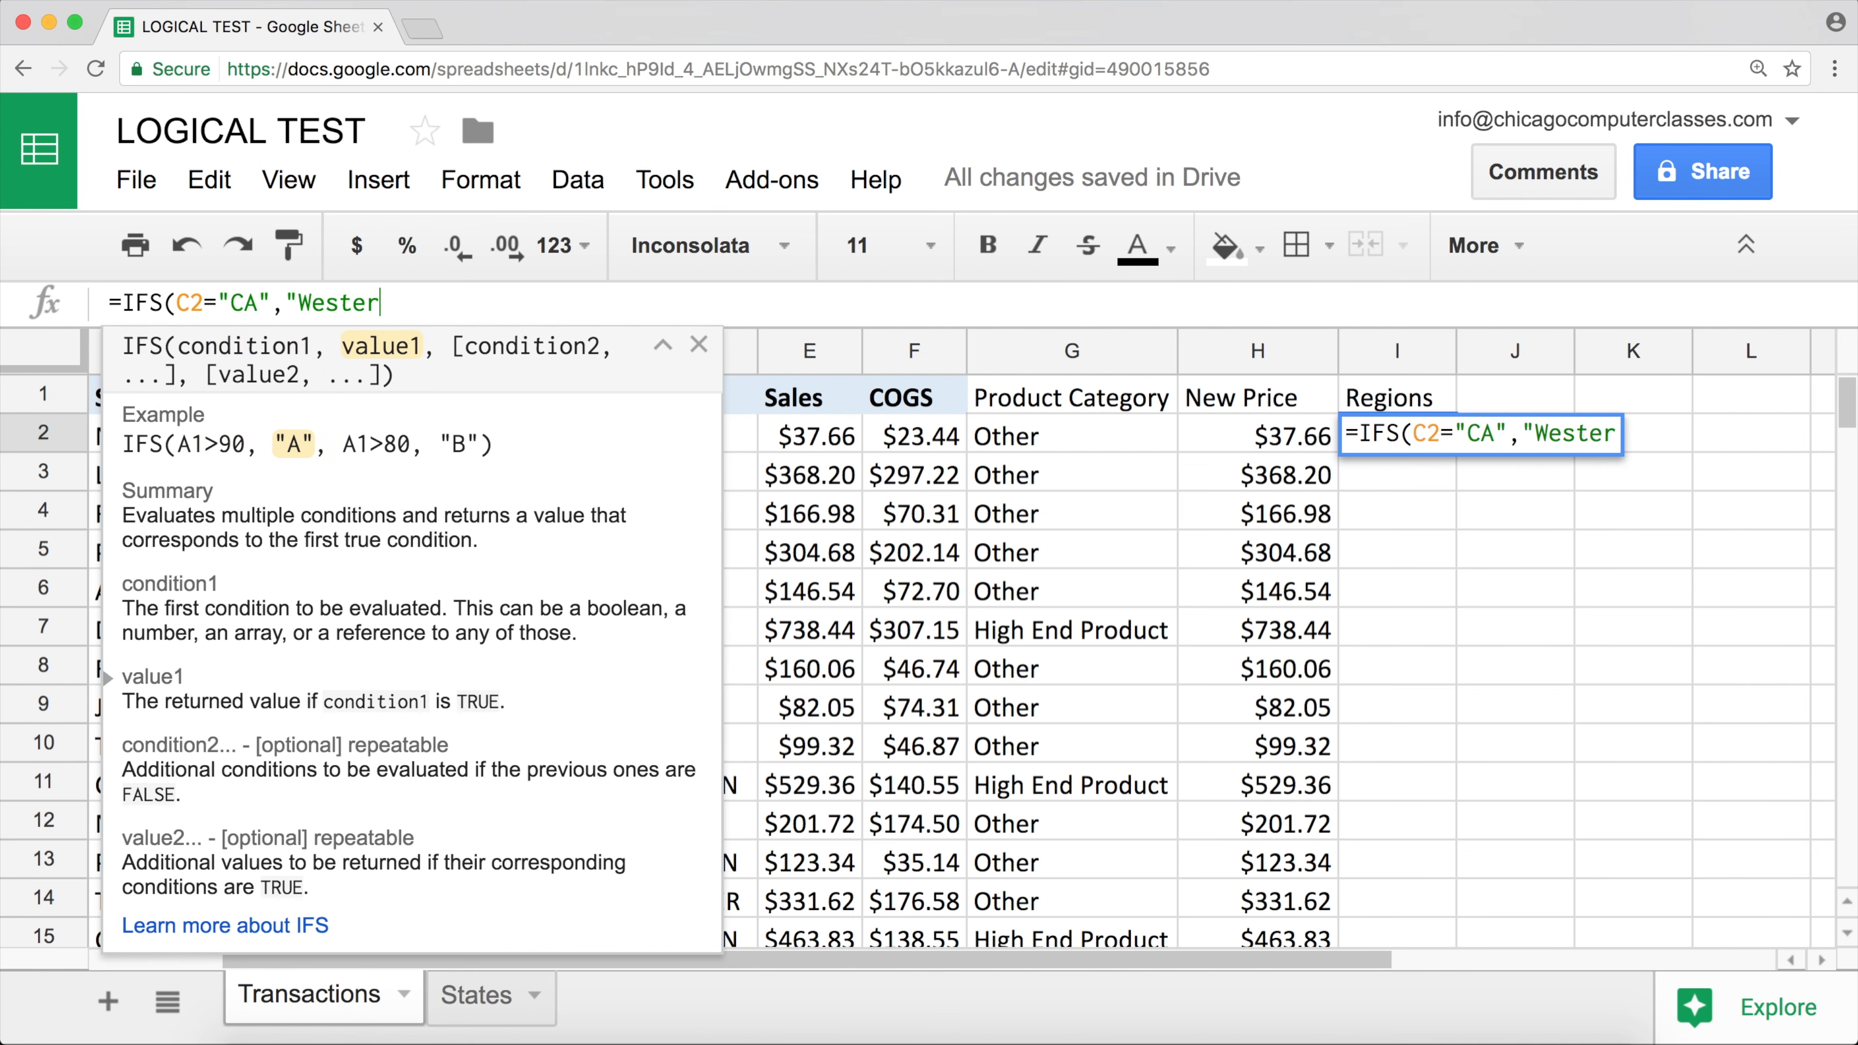
text(n",)
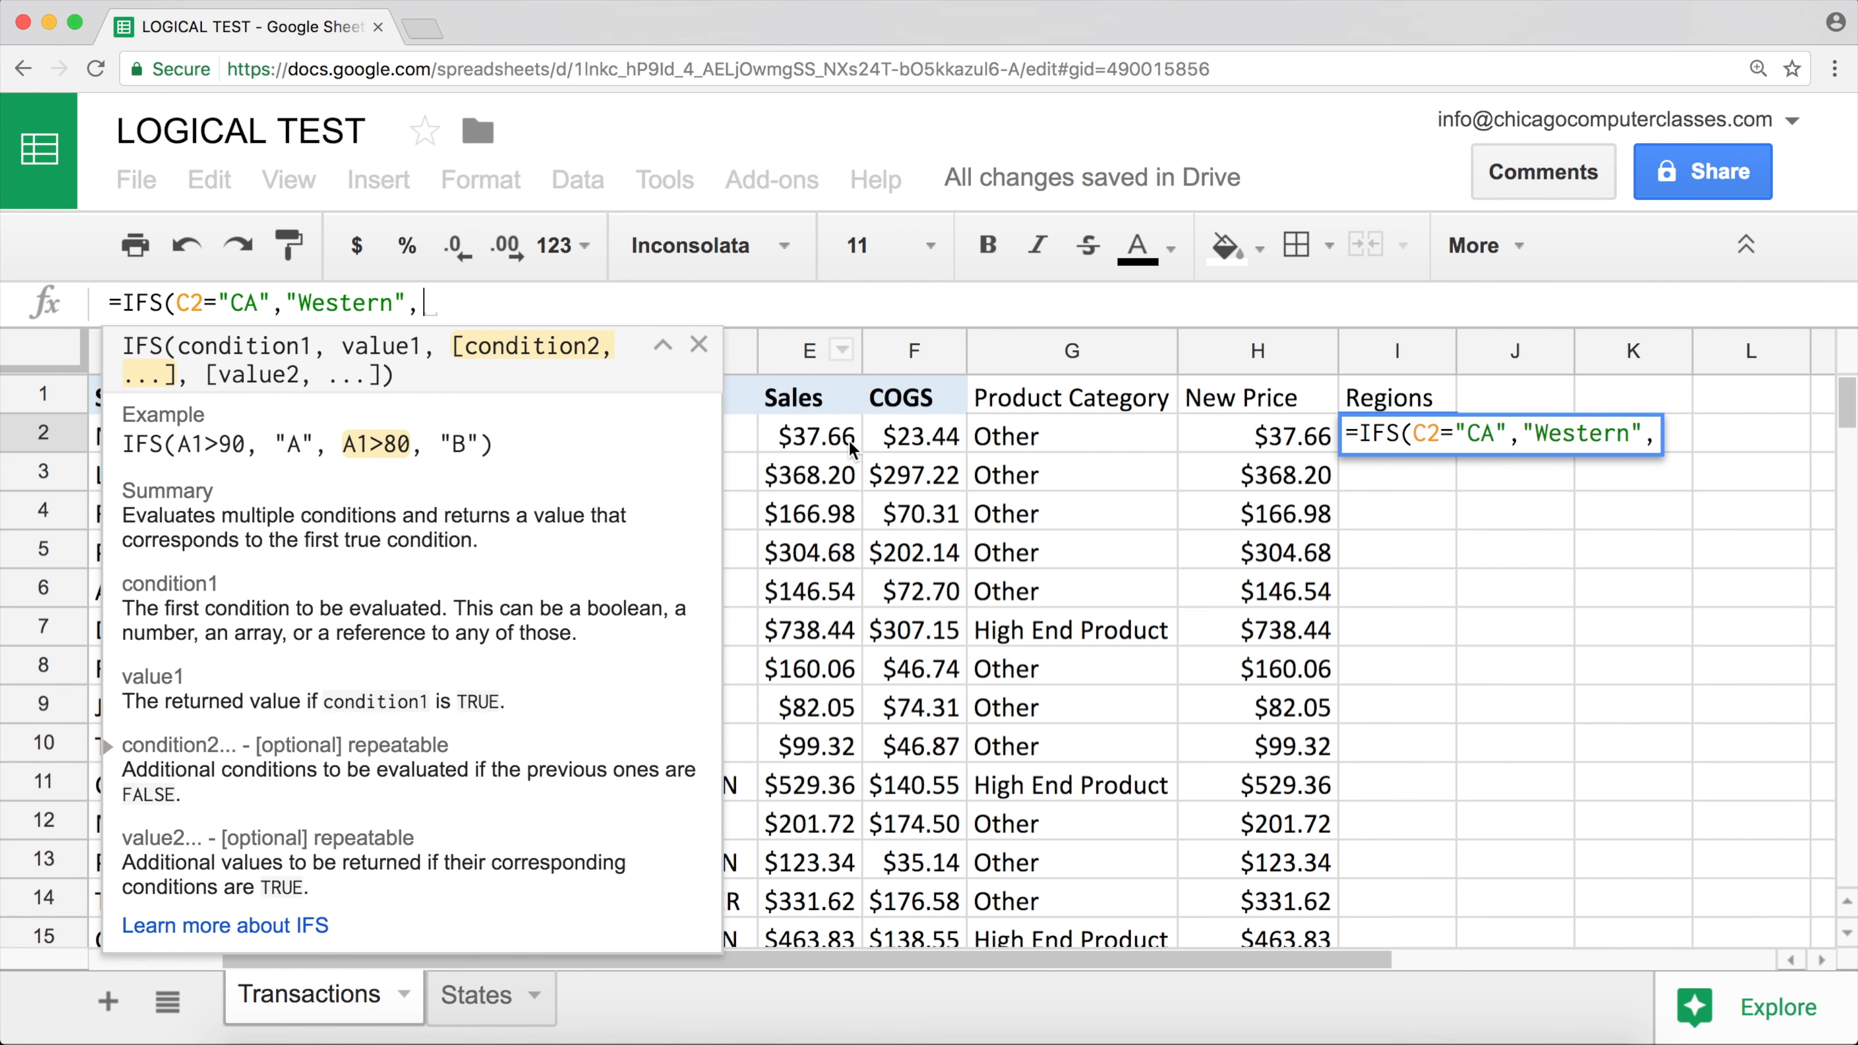
- Add C2="NV" as the second condition of I2's IFS formula
drag(819, 441, 546, 455)
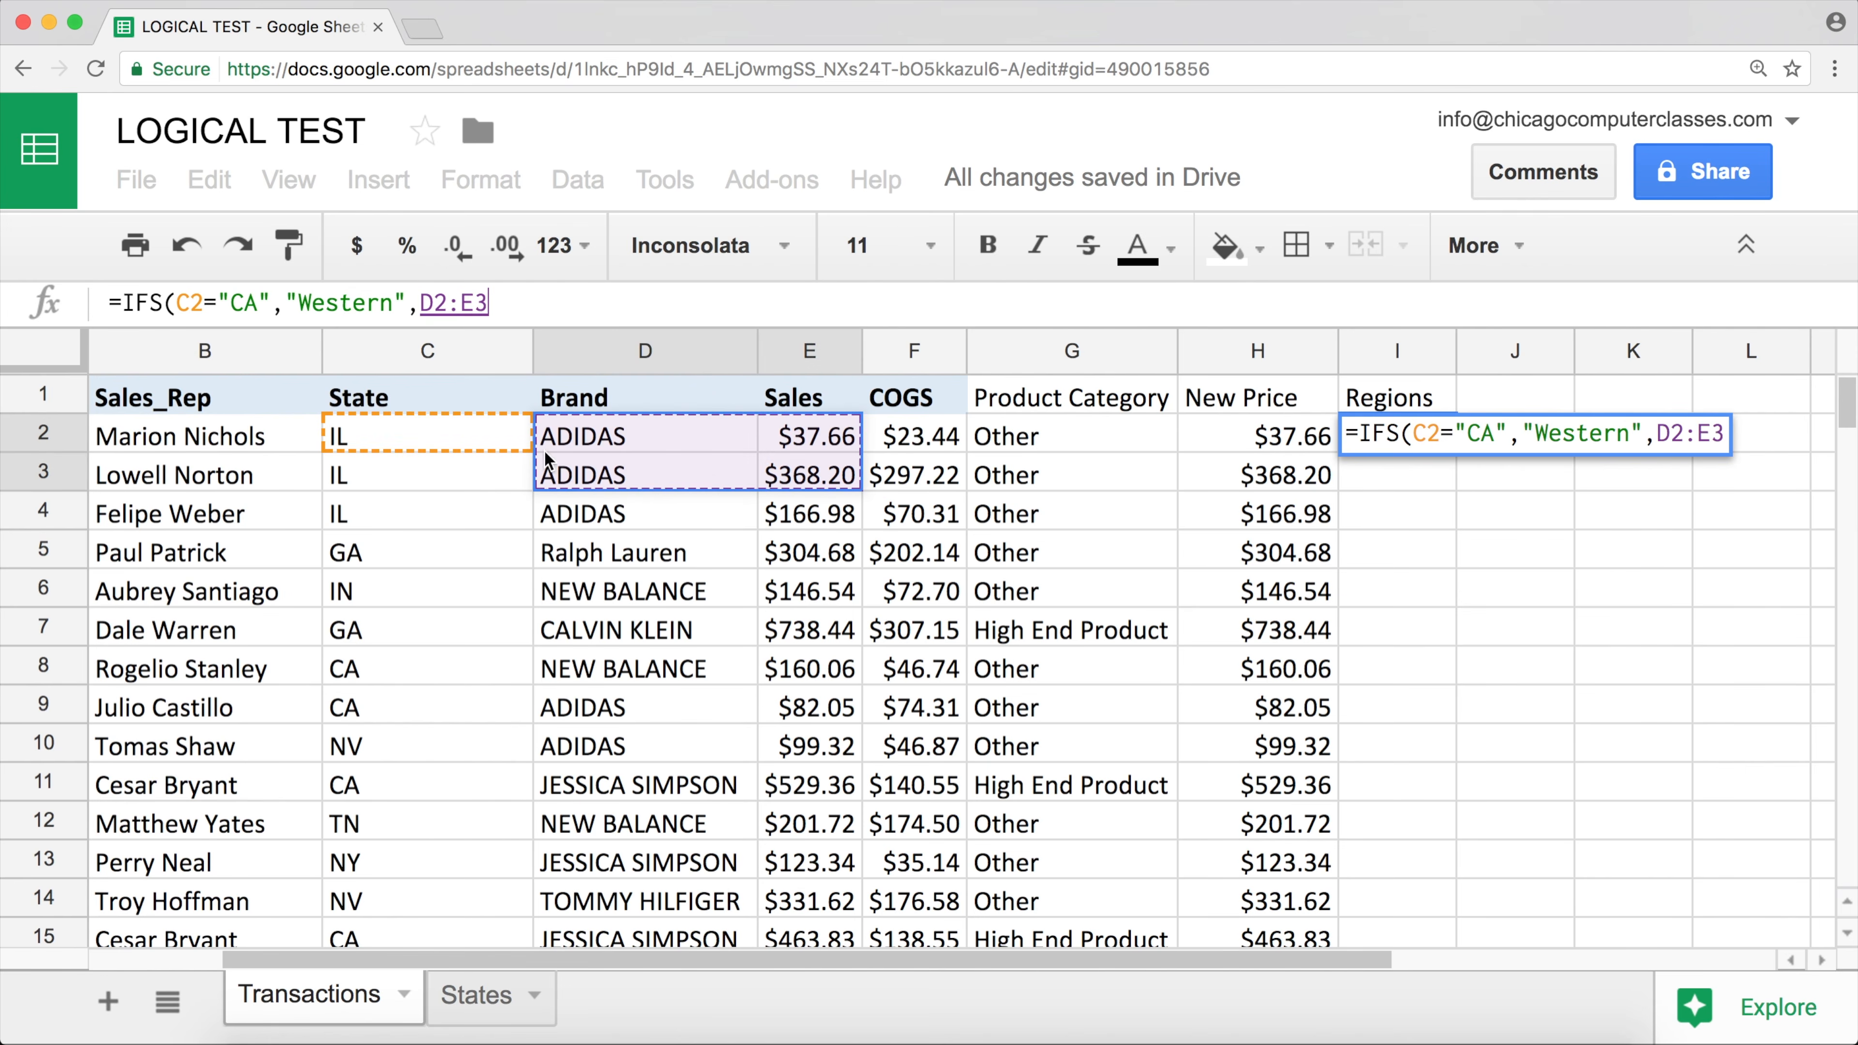
click(459, 444)
click(475, 297)
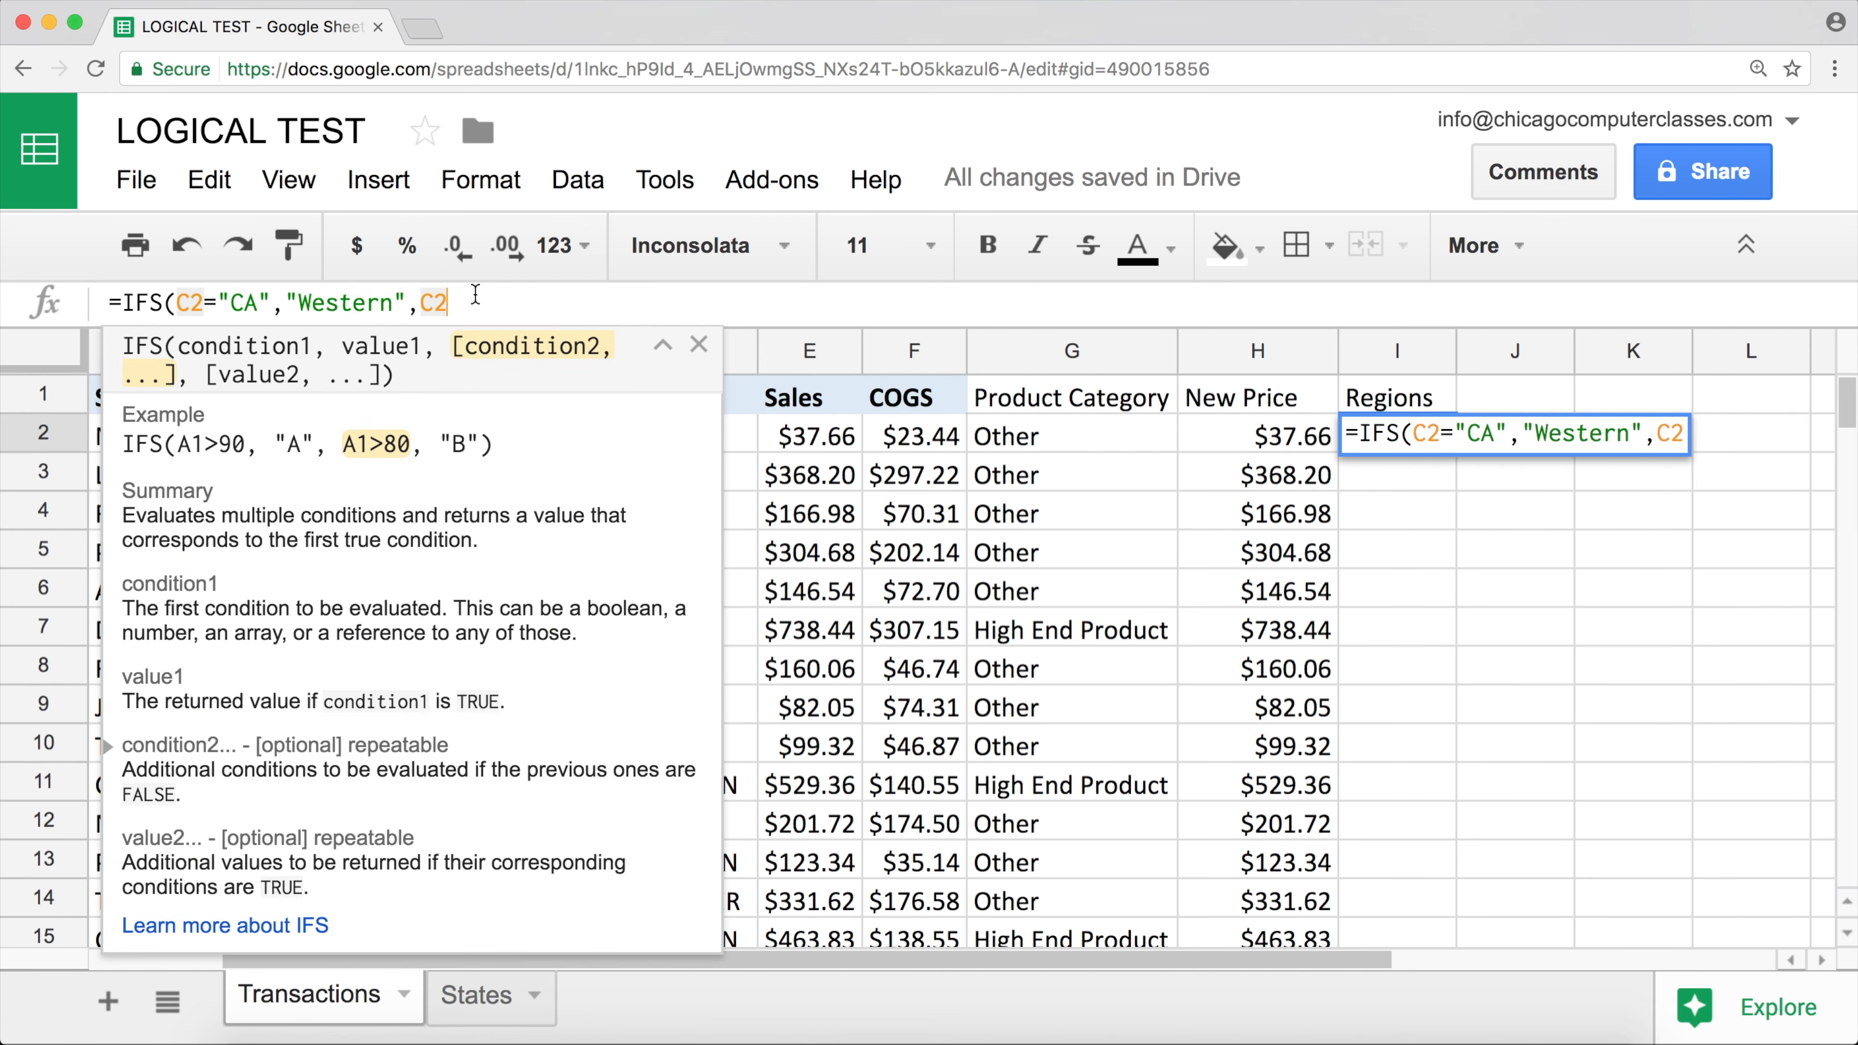
text(=")
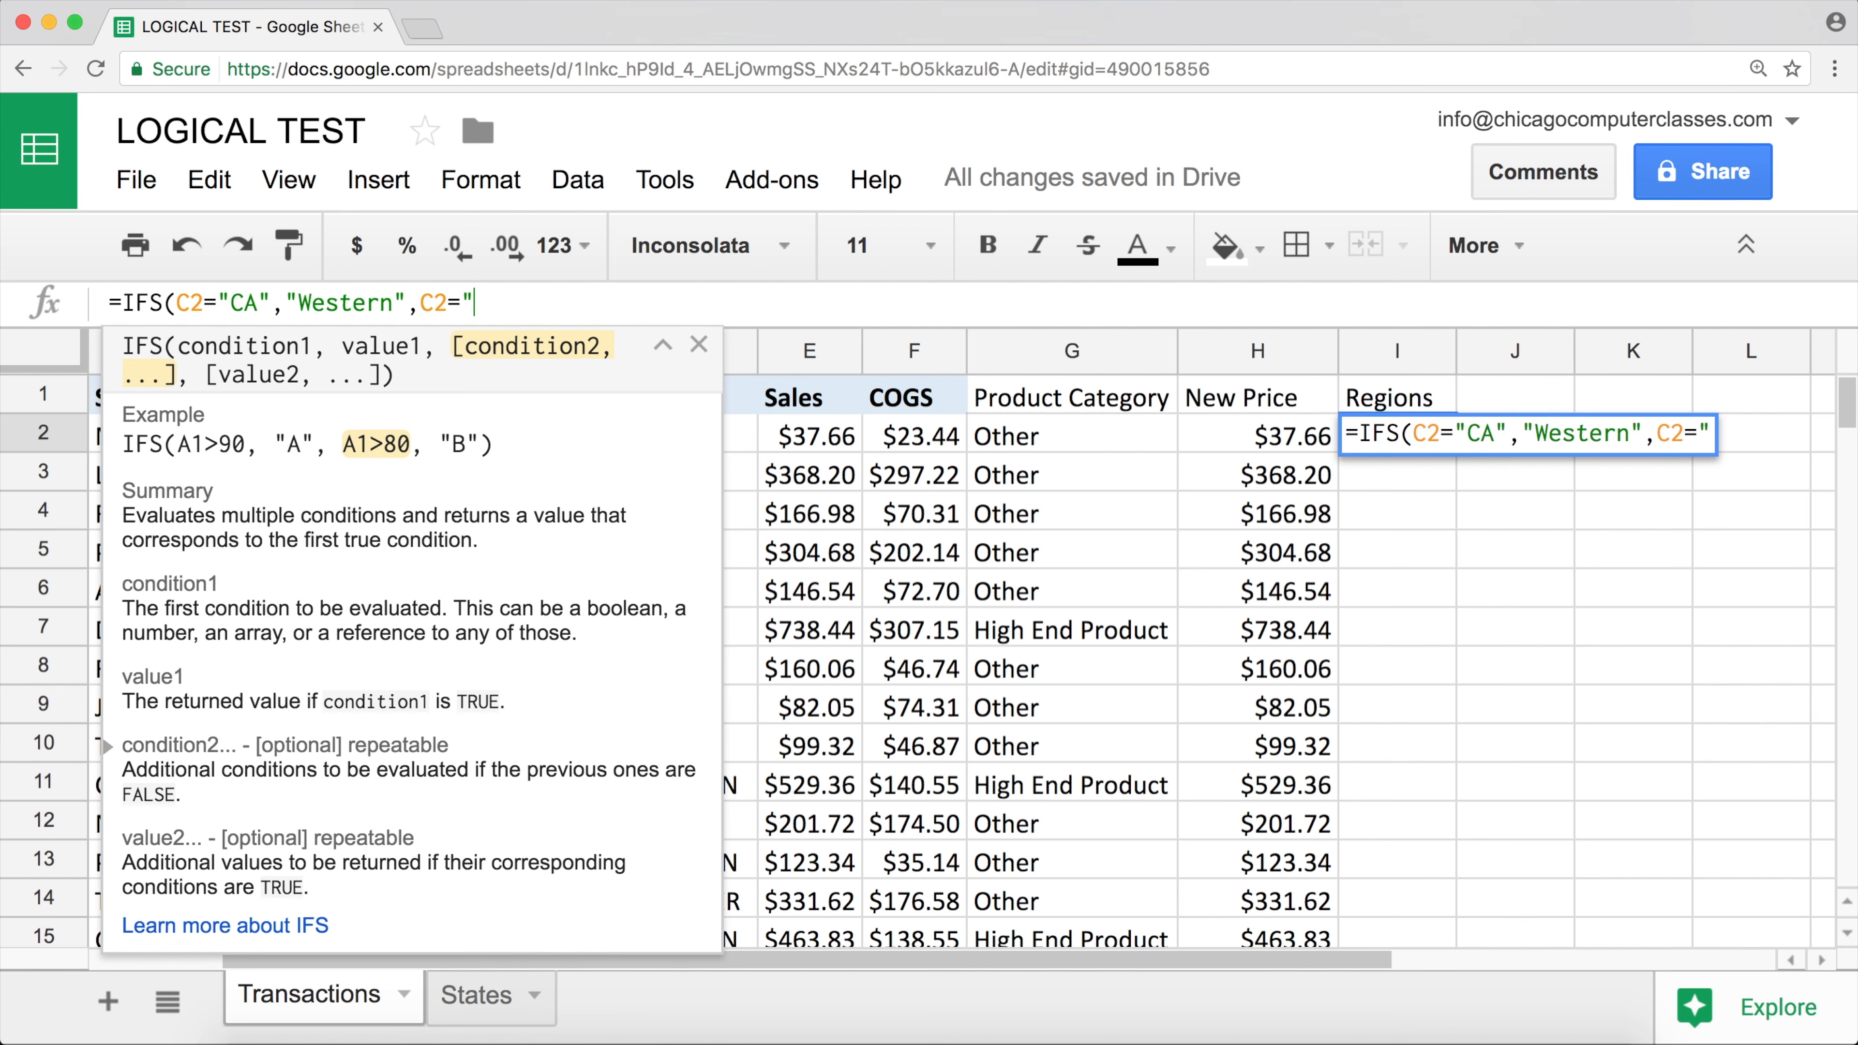
text(NV:)
key(BackSpace)
text(")
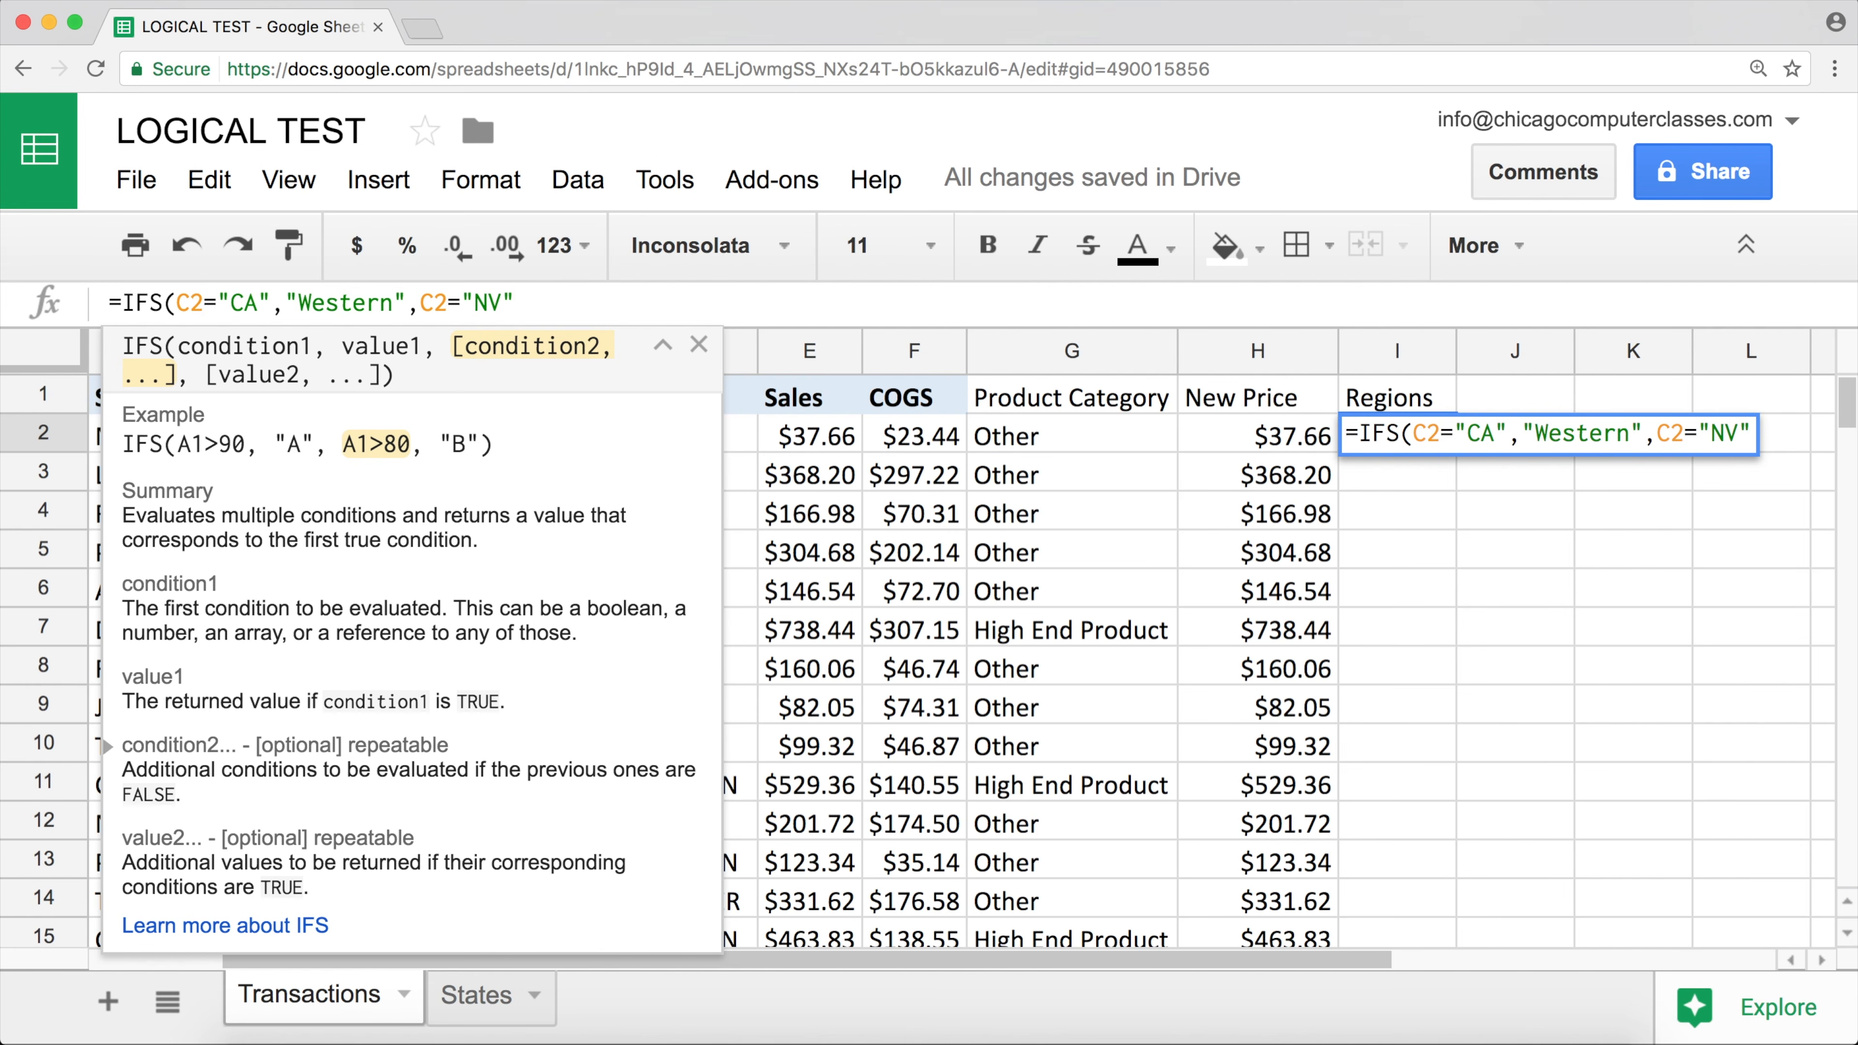
- Give the NV condition the result "Western" and complete the IFS formula in I2
text(m)
key(BackSpace)
text(m)
key(BackSpace)
text(,")
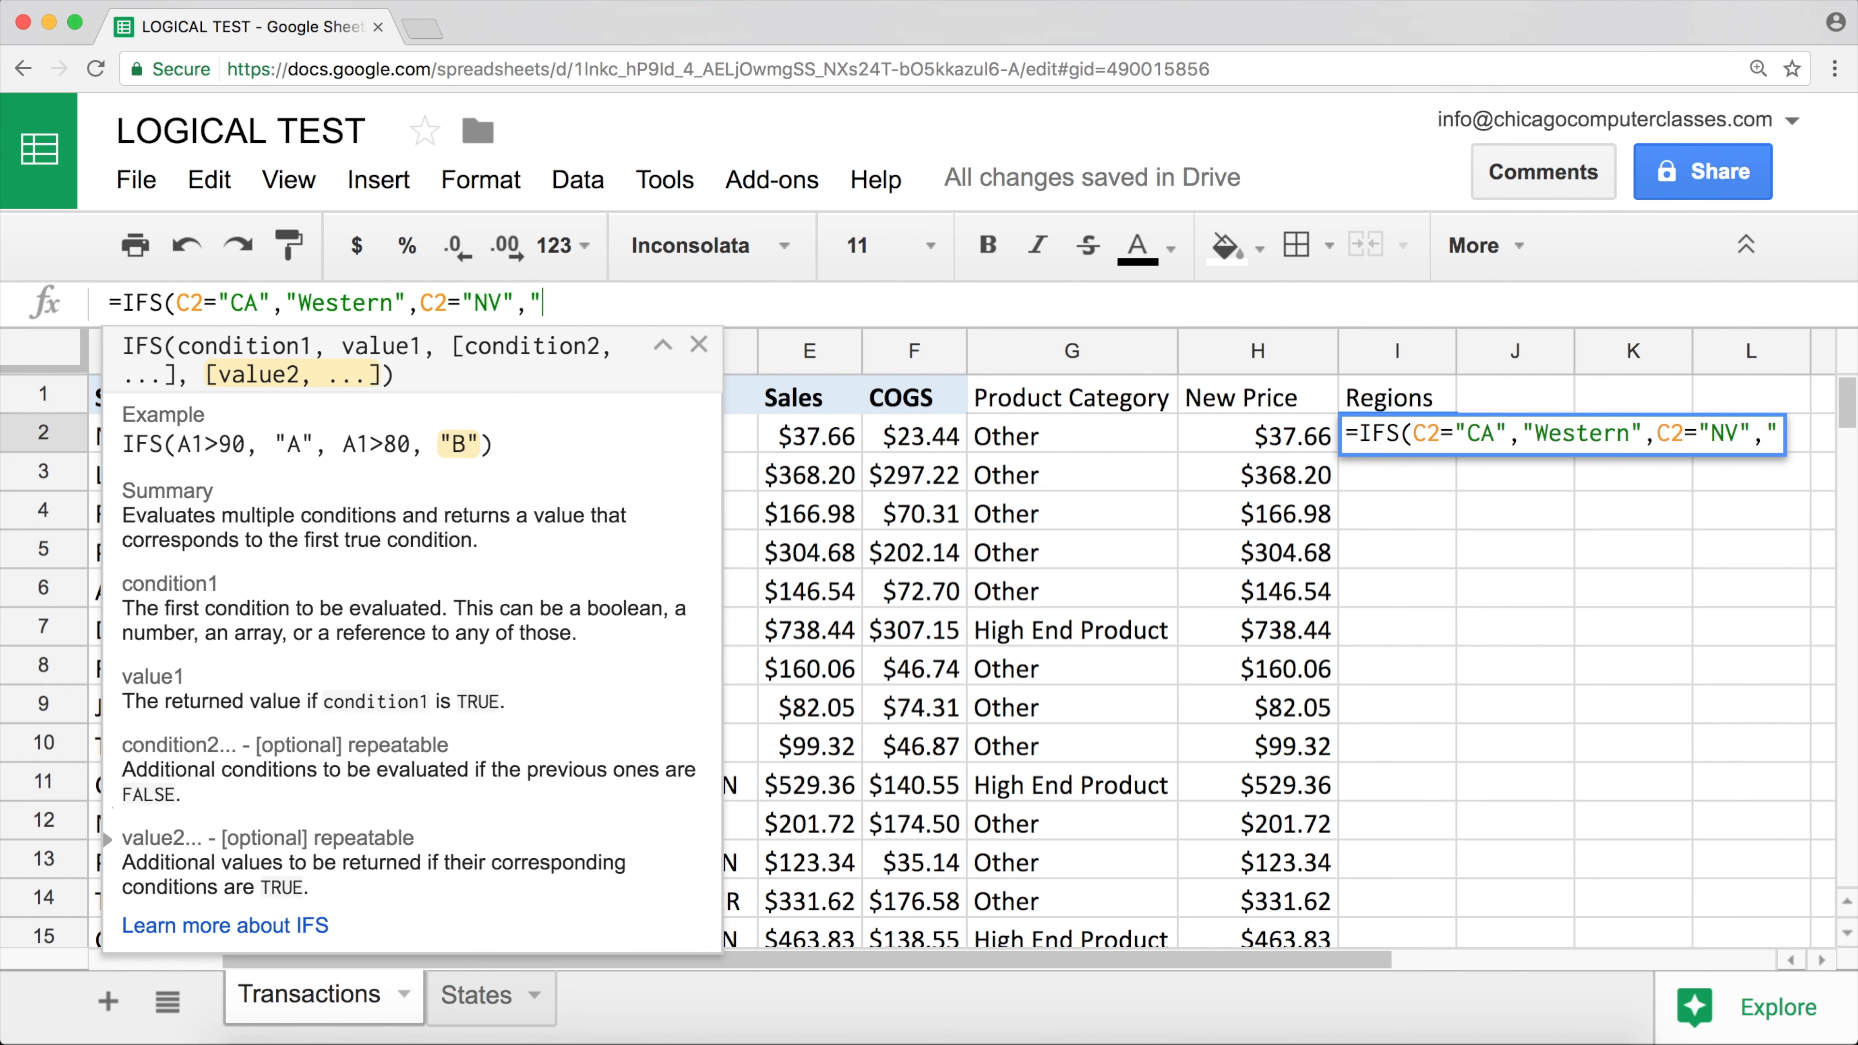
text(Wesstern)
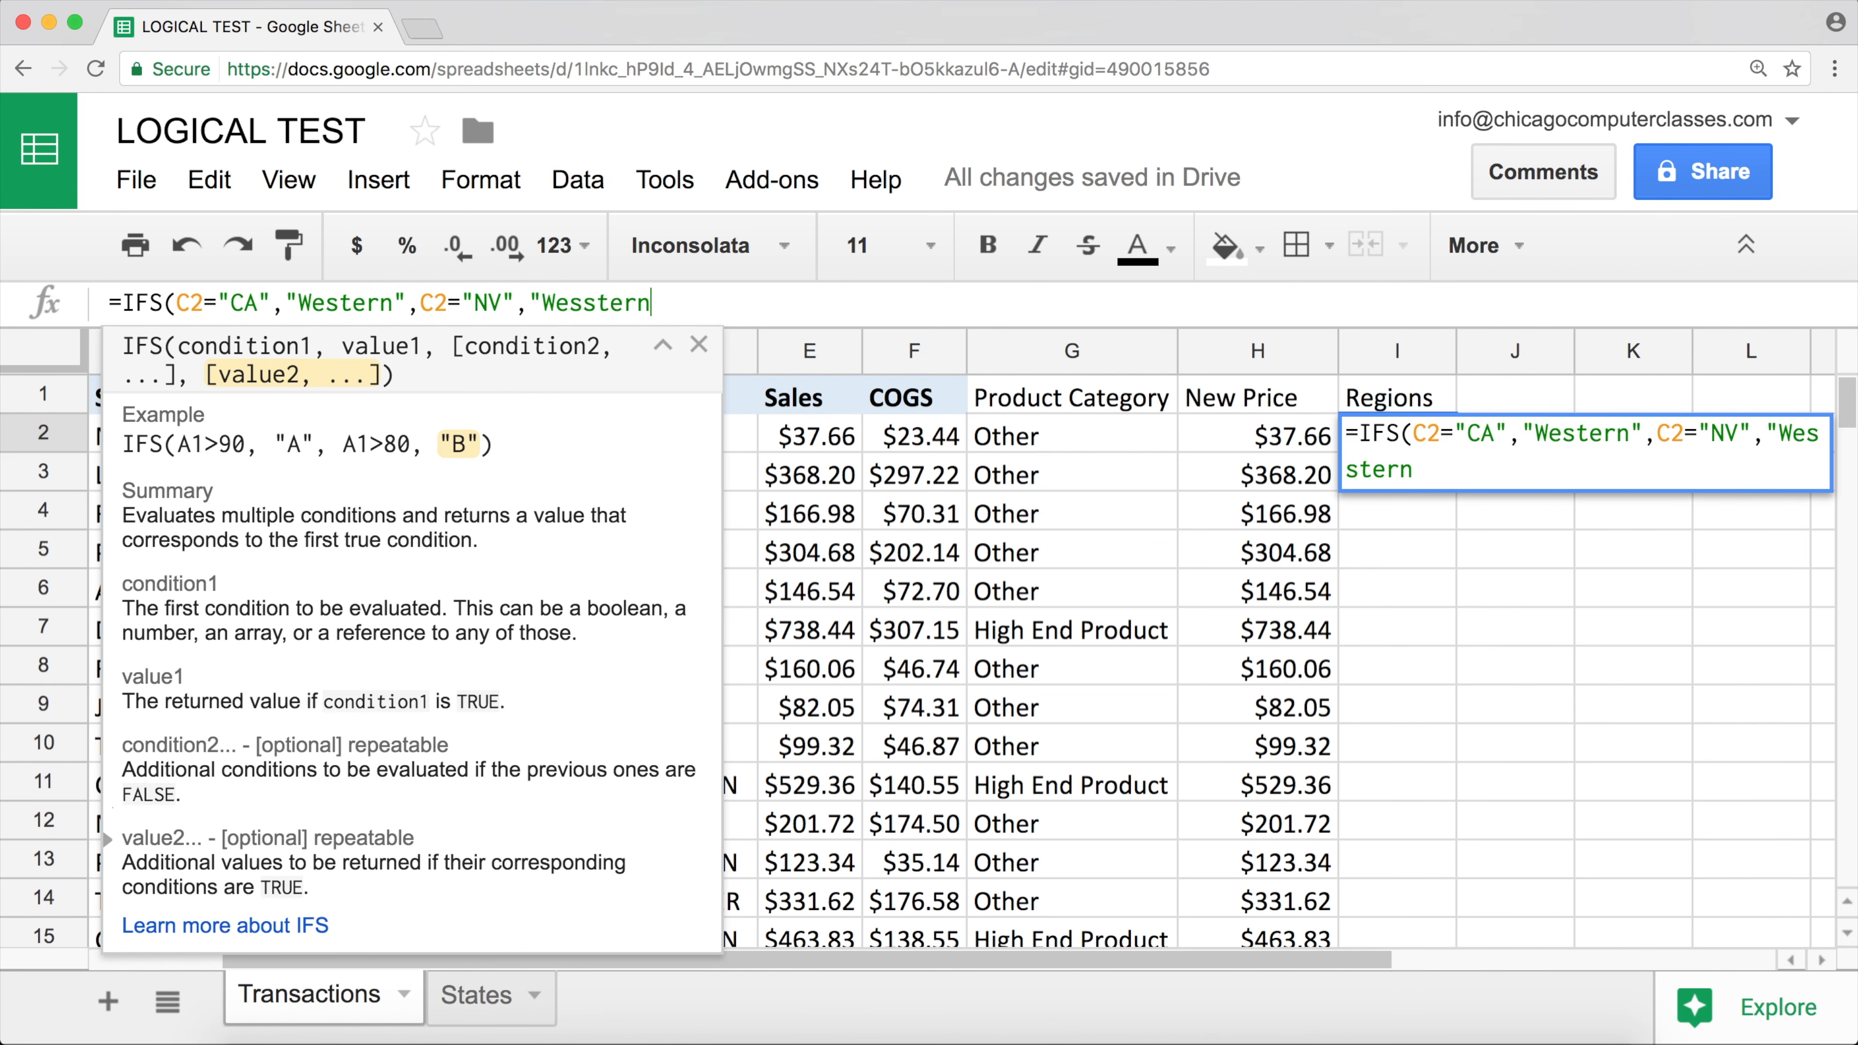
key(BackSpace)
key(Right)
key(Right)
key(Right)
text(")
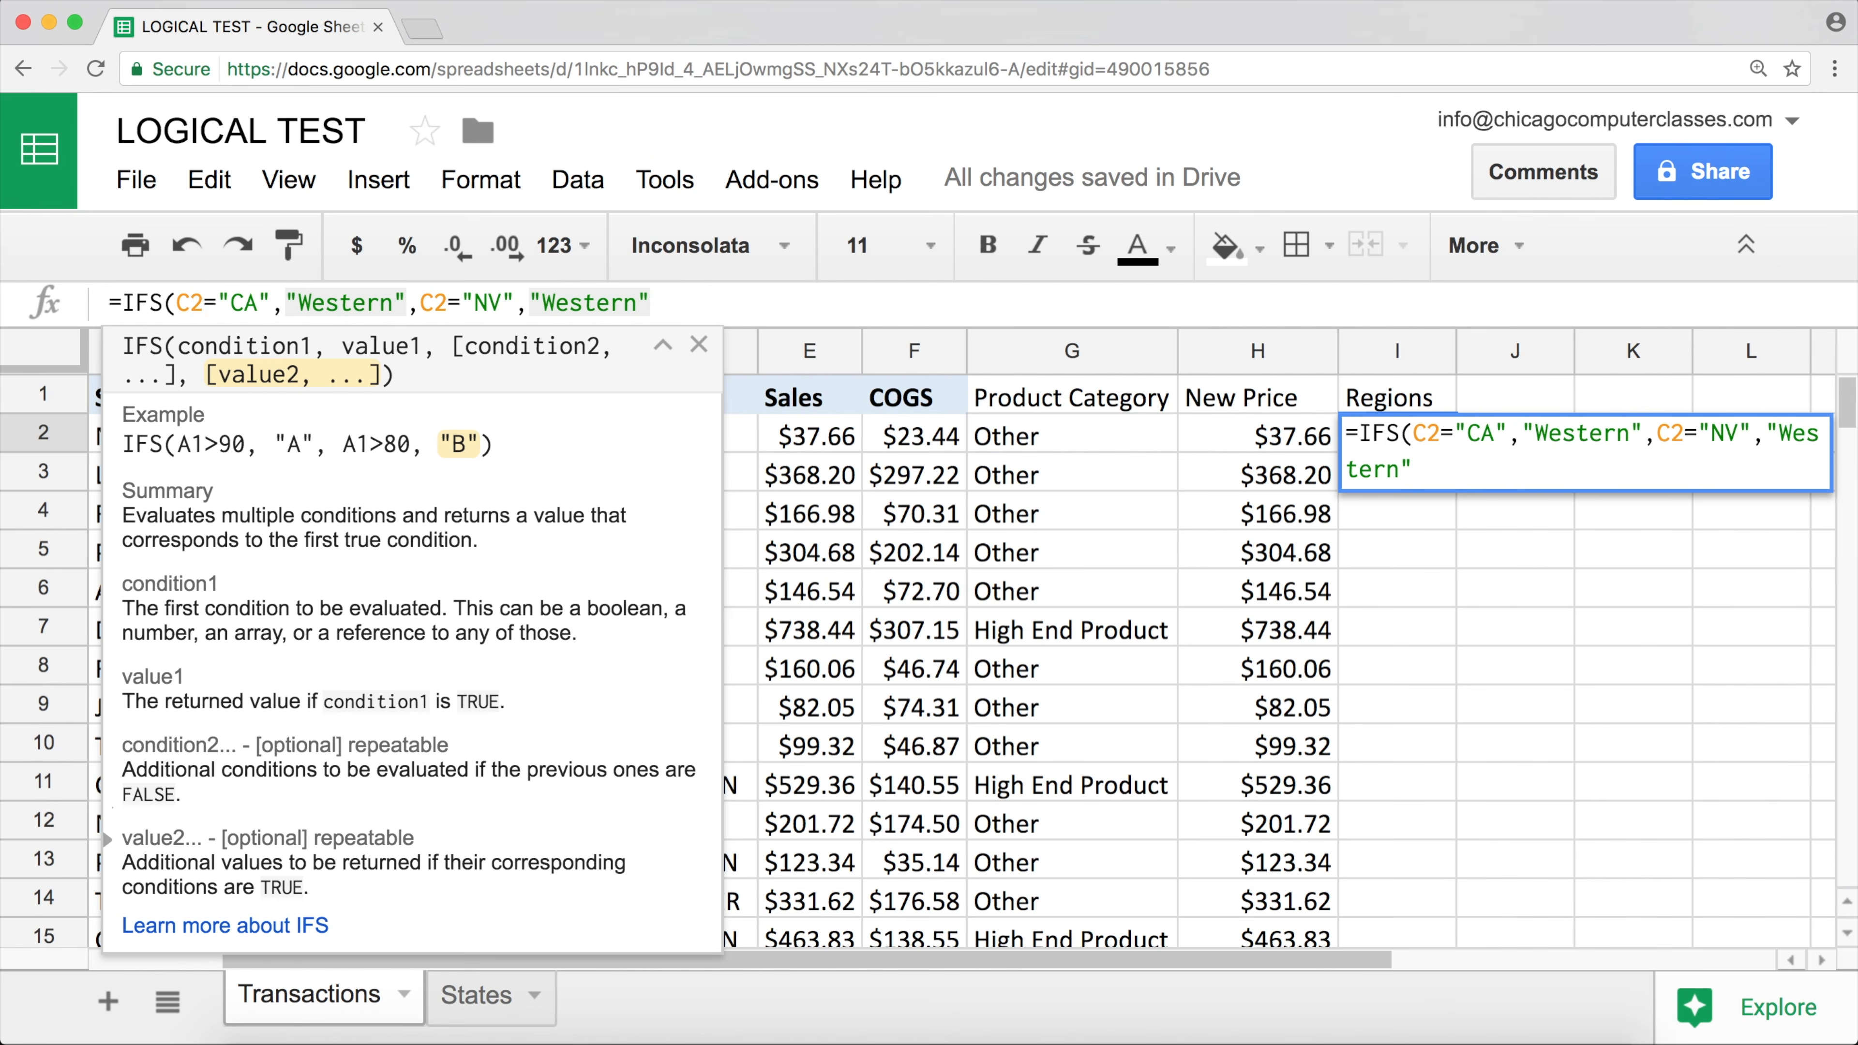
text())
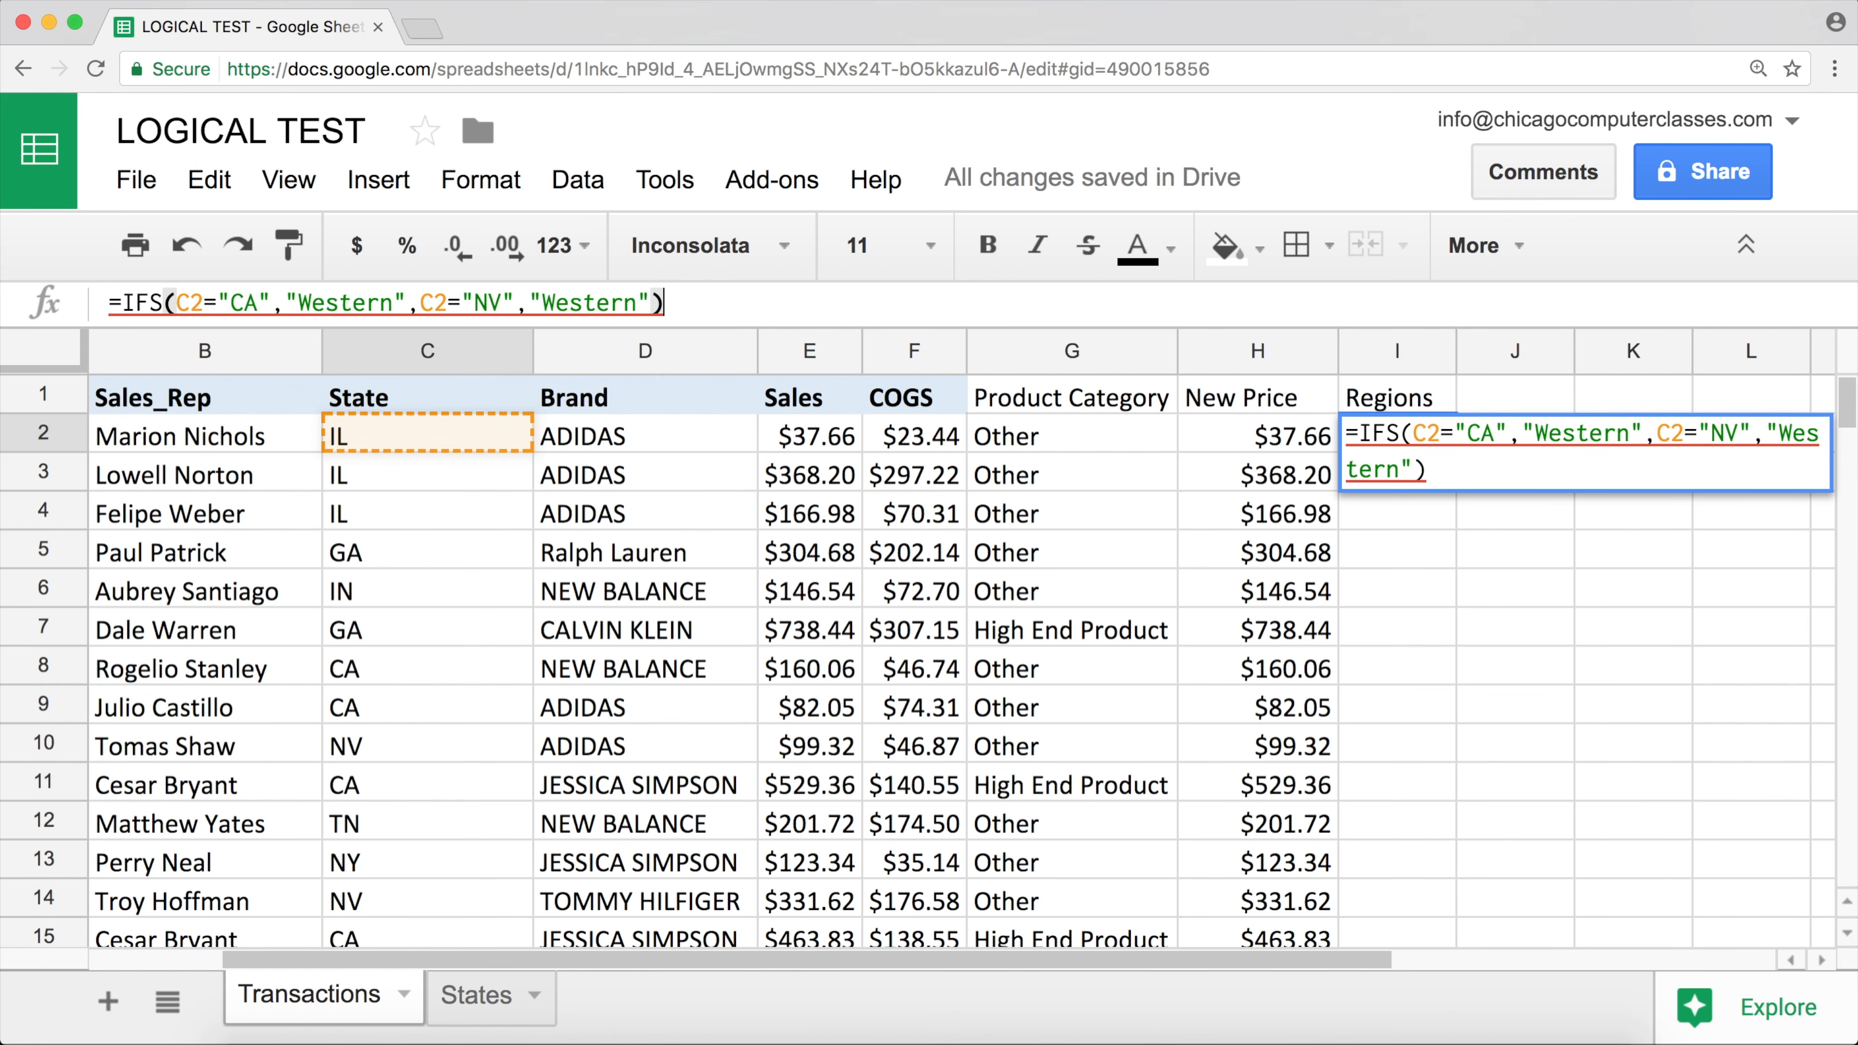
key(Return)
key(Up)
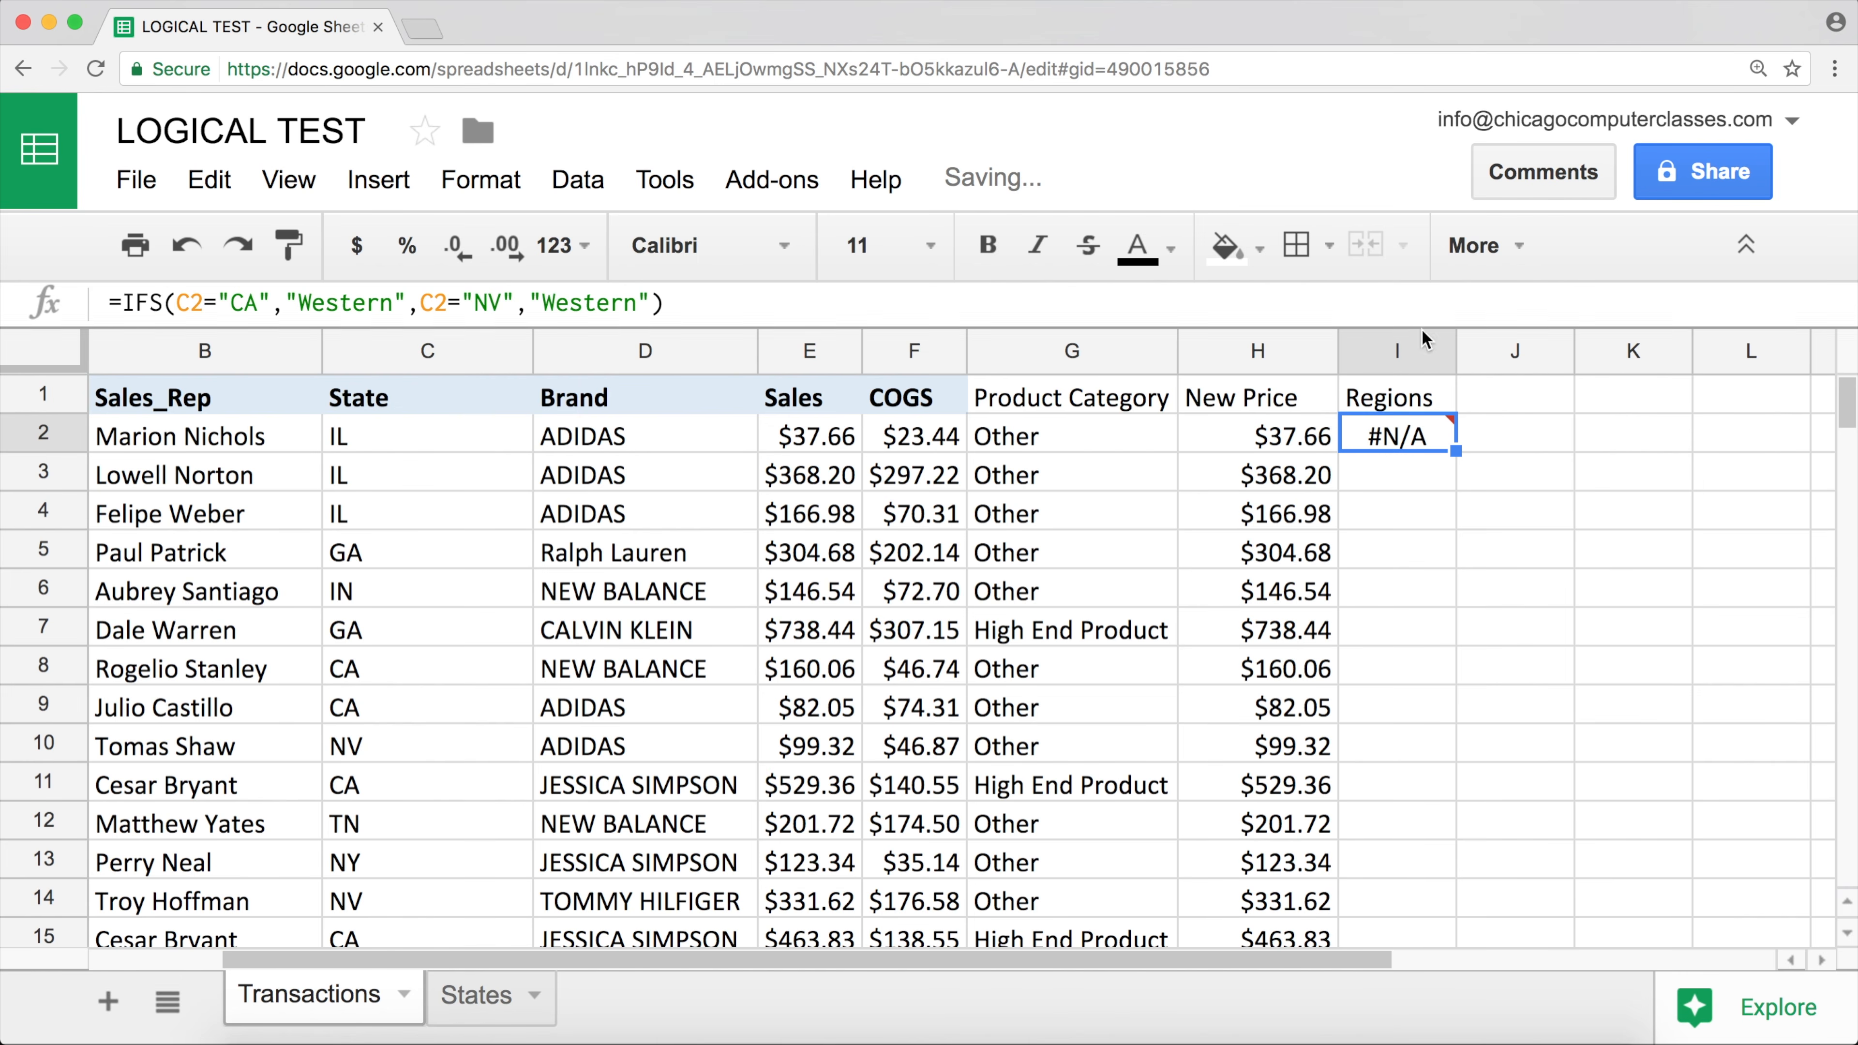
- Fill the Regions formula from I2 down to I13 and compare the results in rows 8 and 10 with their states
mouse_move(1452, 455)
drag(1454, 455, 1405, 852)
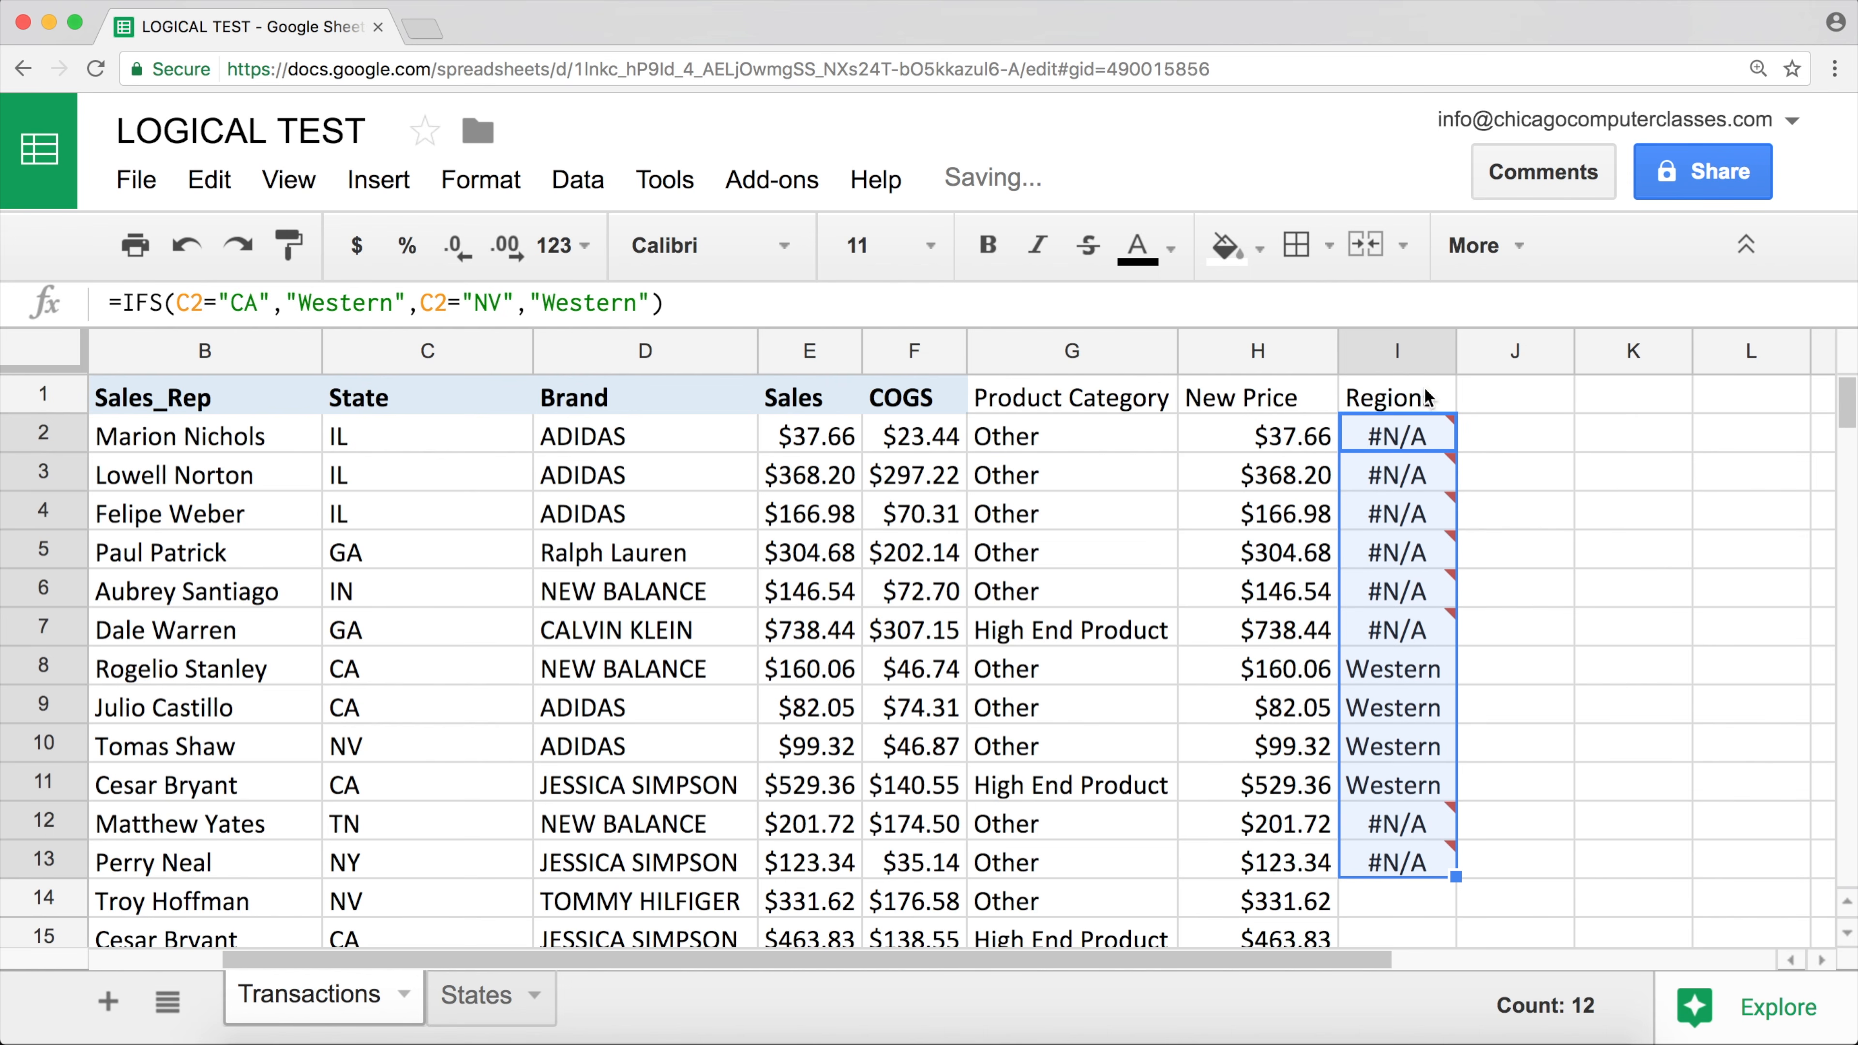
click(1416, 674)
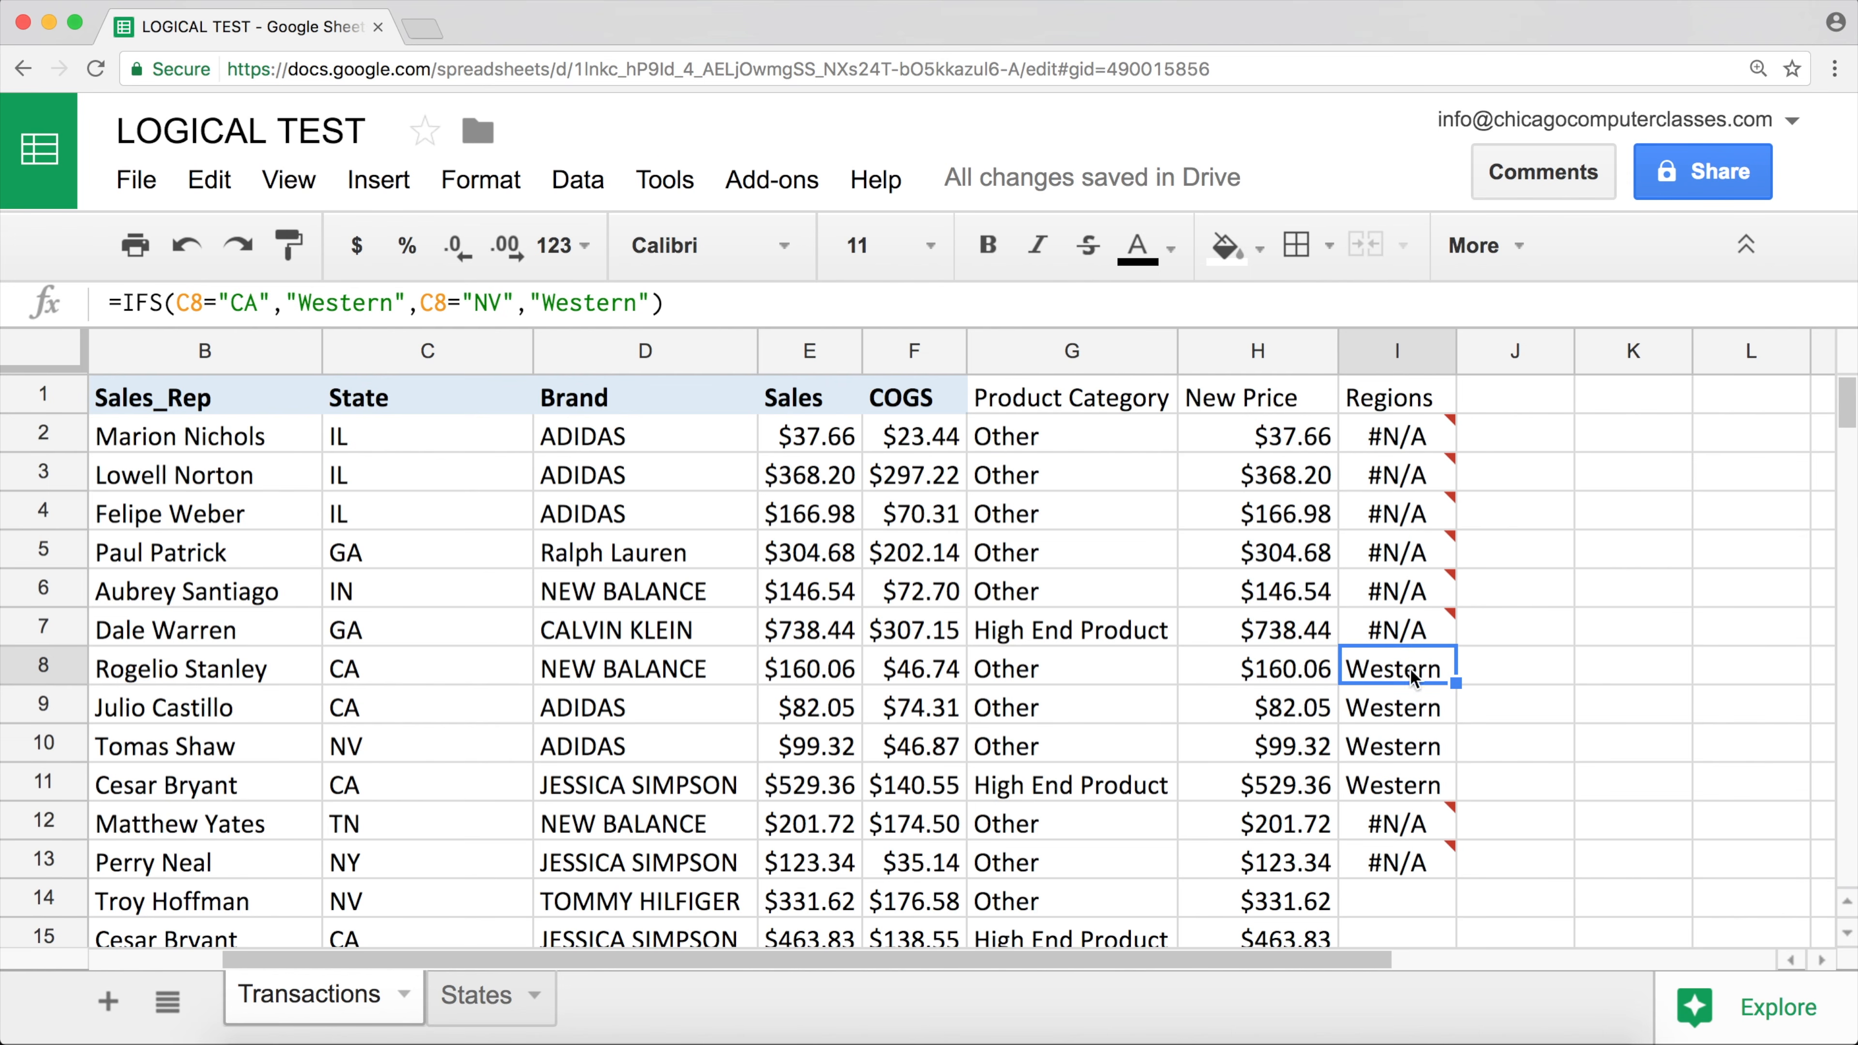
click(376, 680)
click(1365, 668)
click(381, 747)
click(1394, 748)
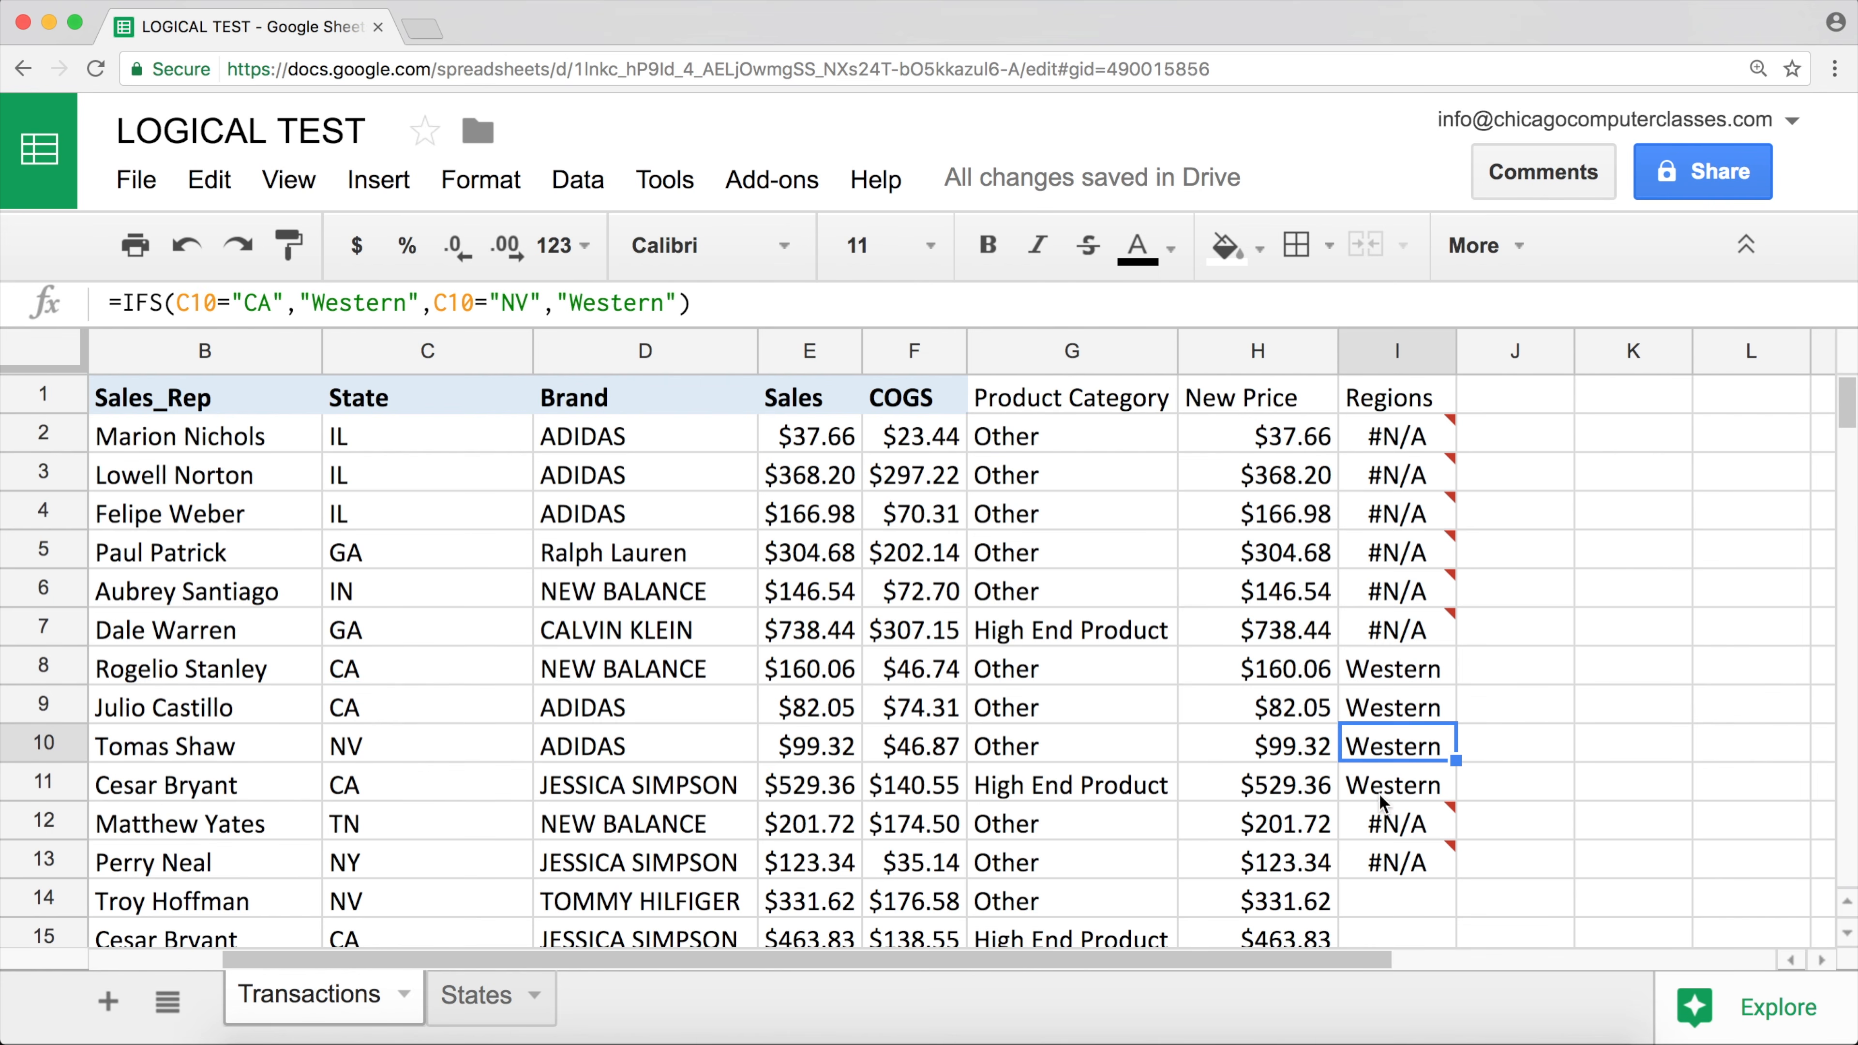
- Check the error in I2 and extend its IFS formula with a third condition, C2="IL"
click(1413, 432)
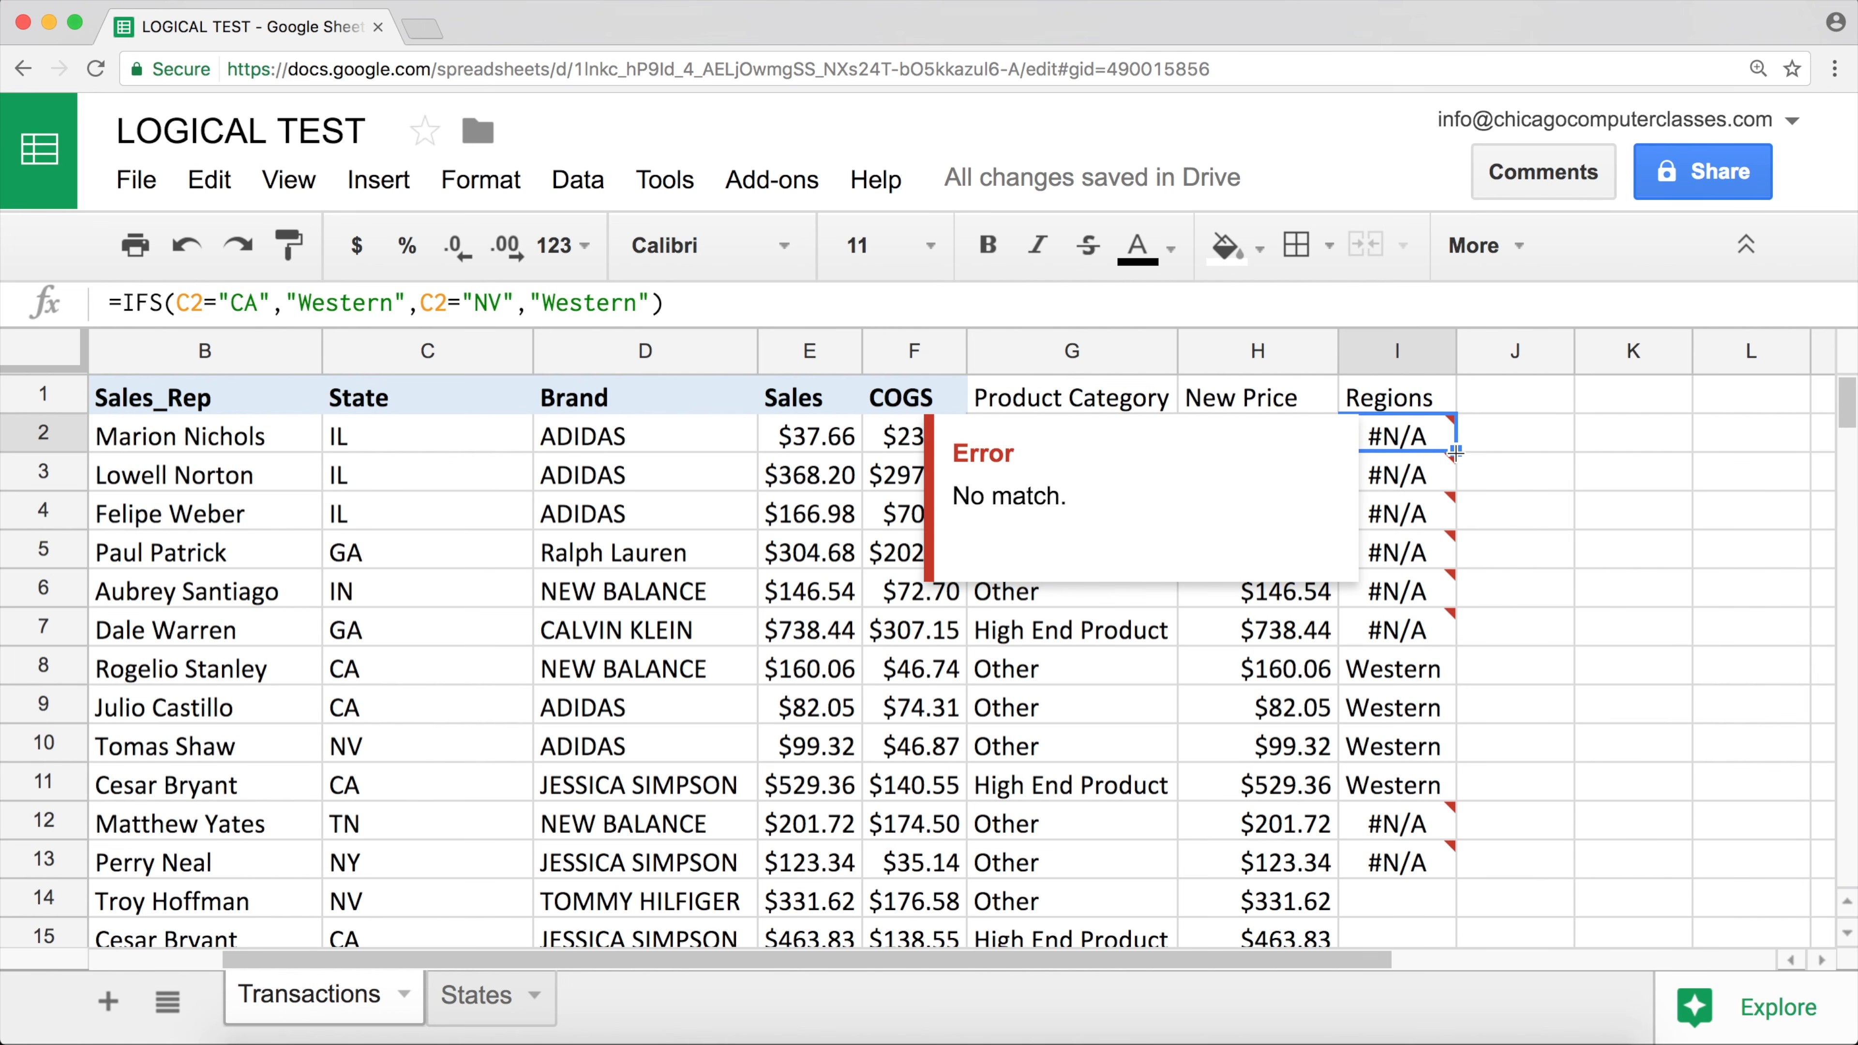
double_click(1413, 449)
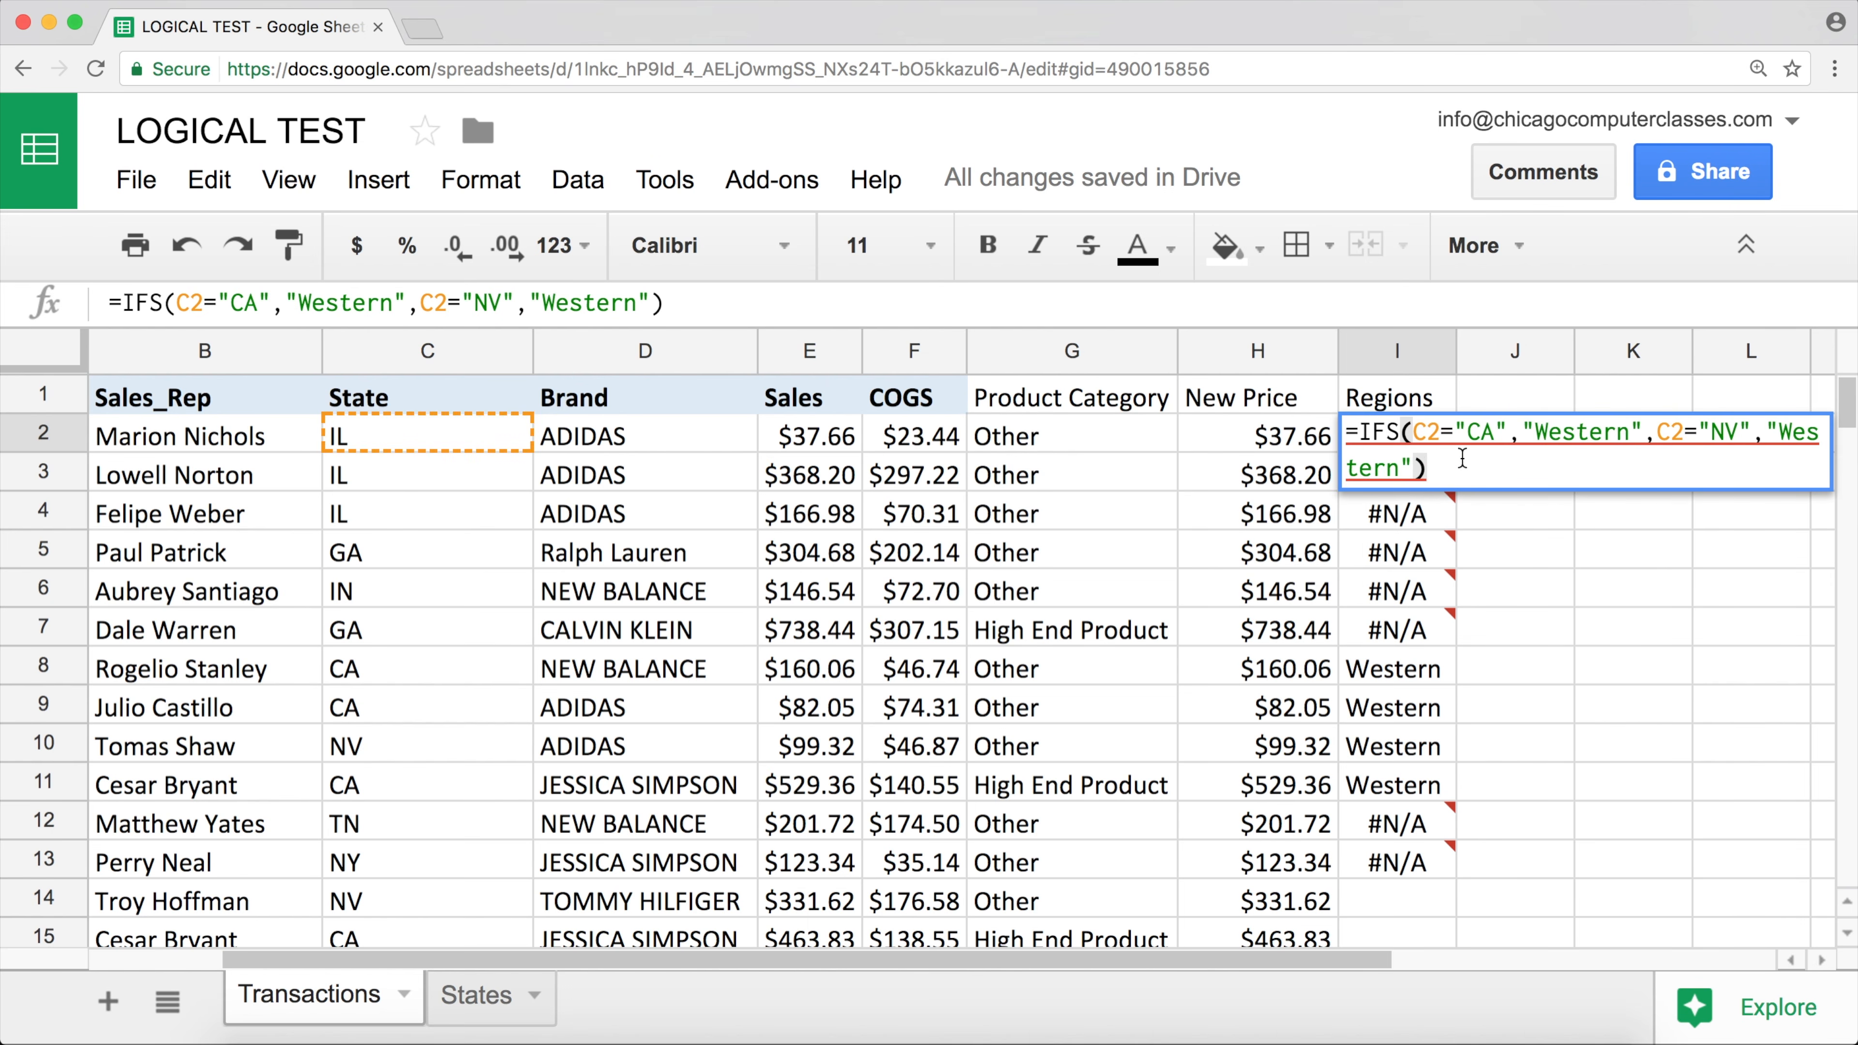
click(1418, 469)
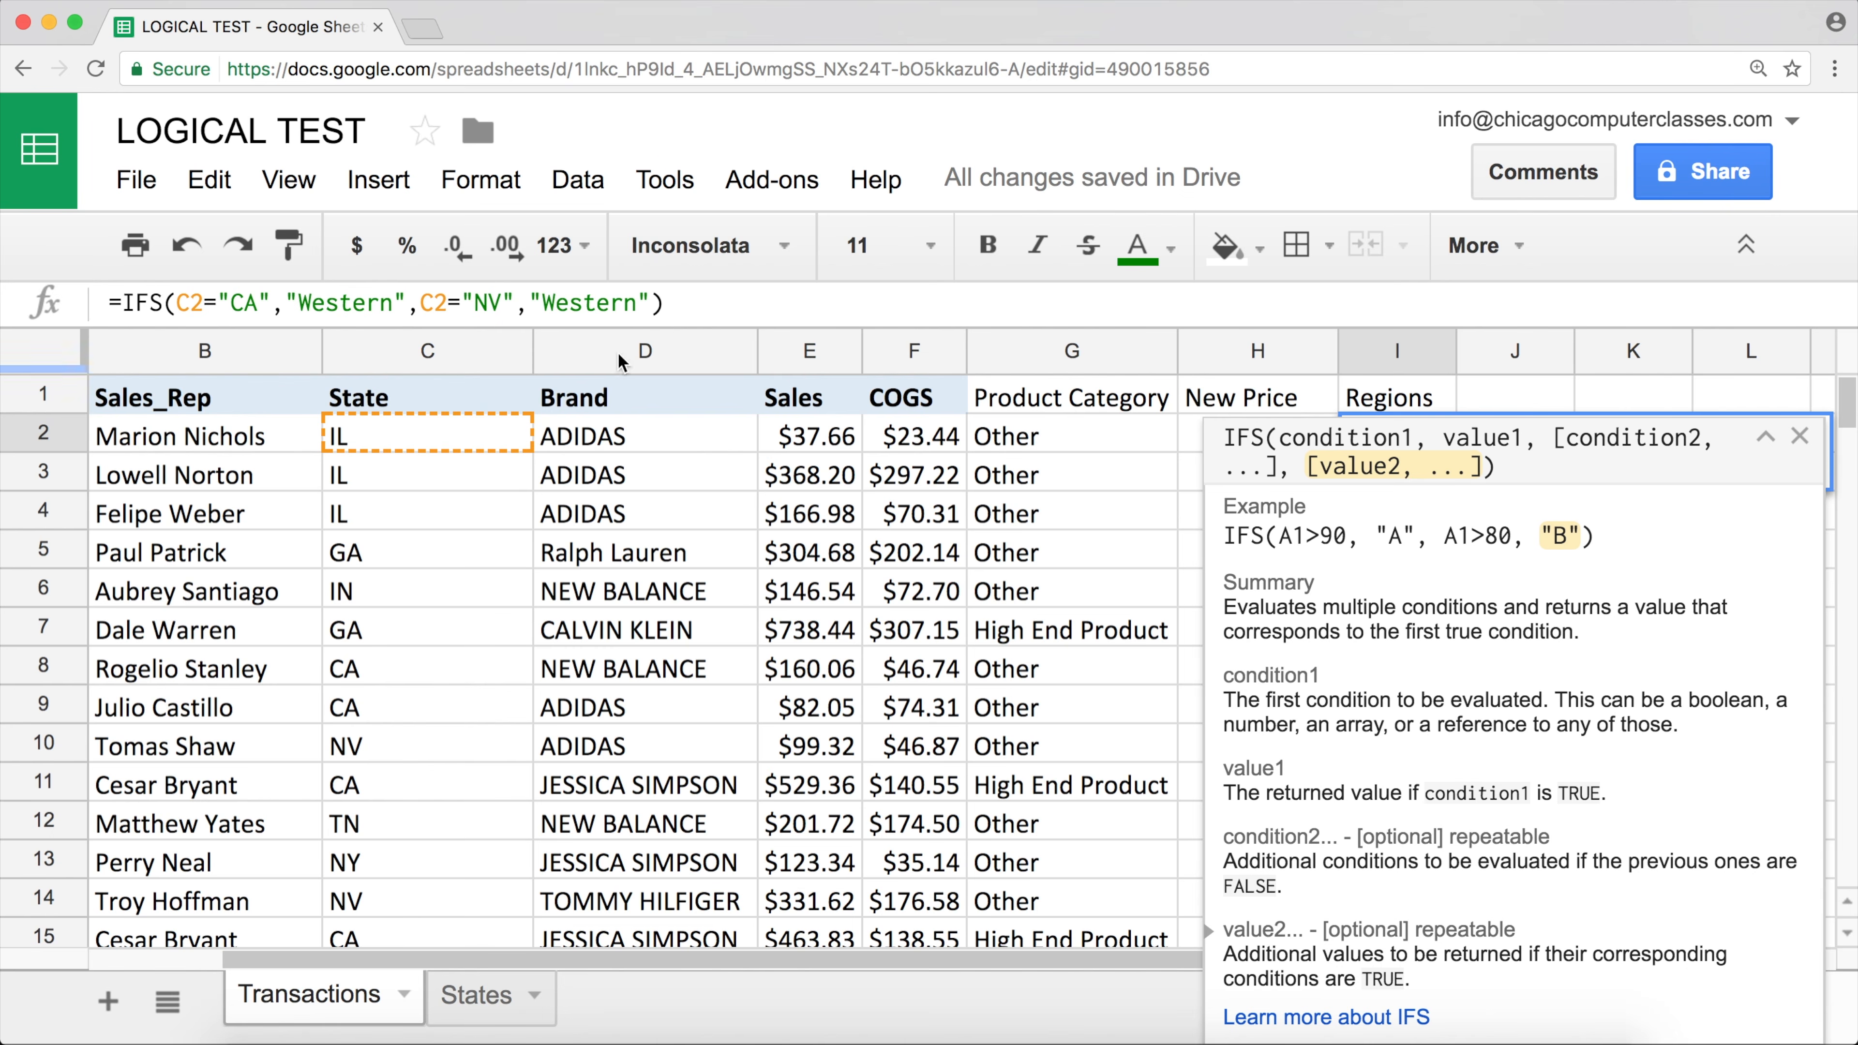
click(648, 304)
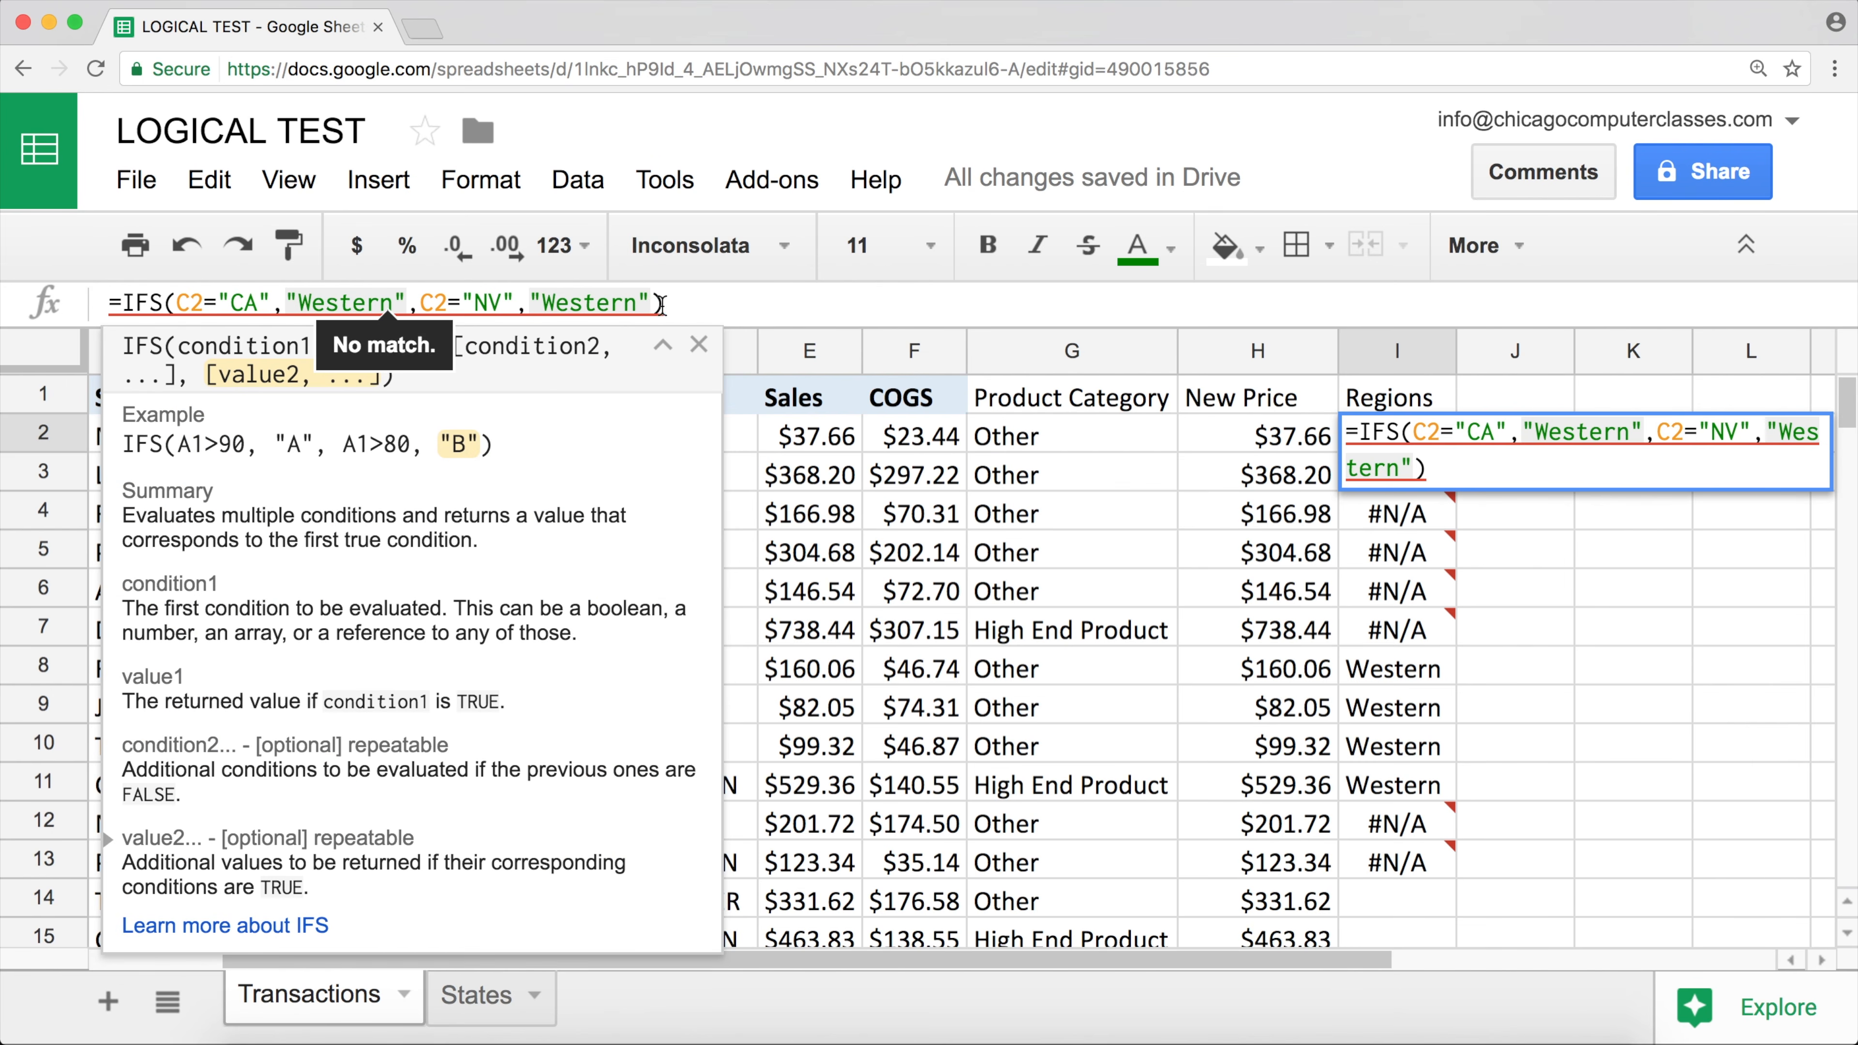
text(,)
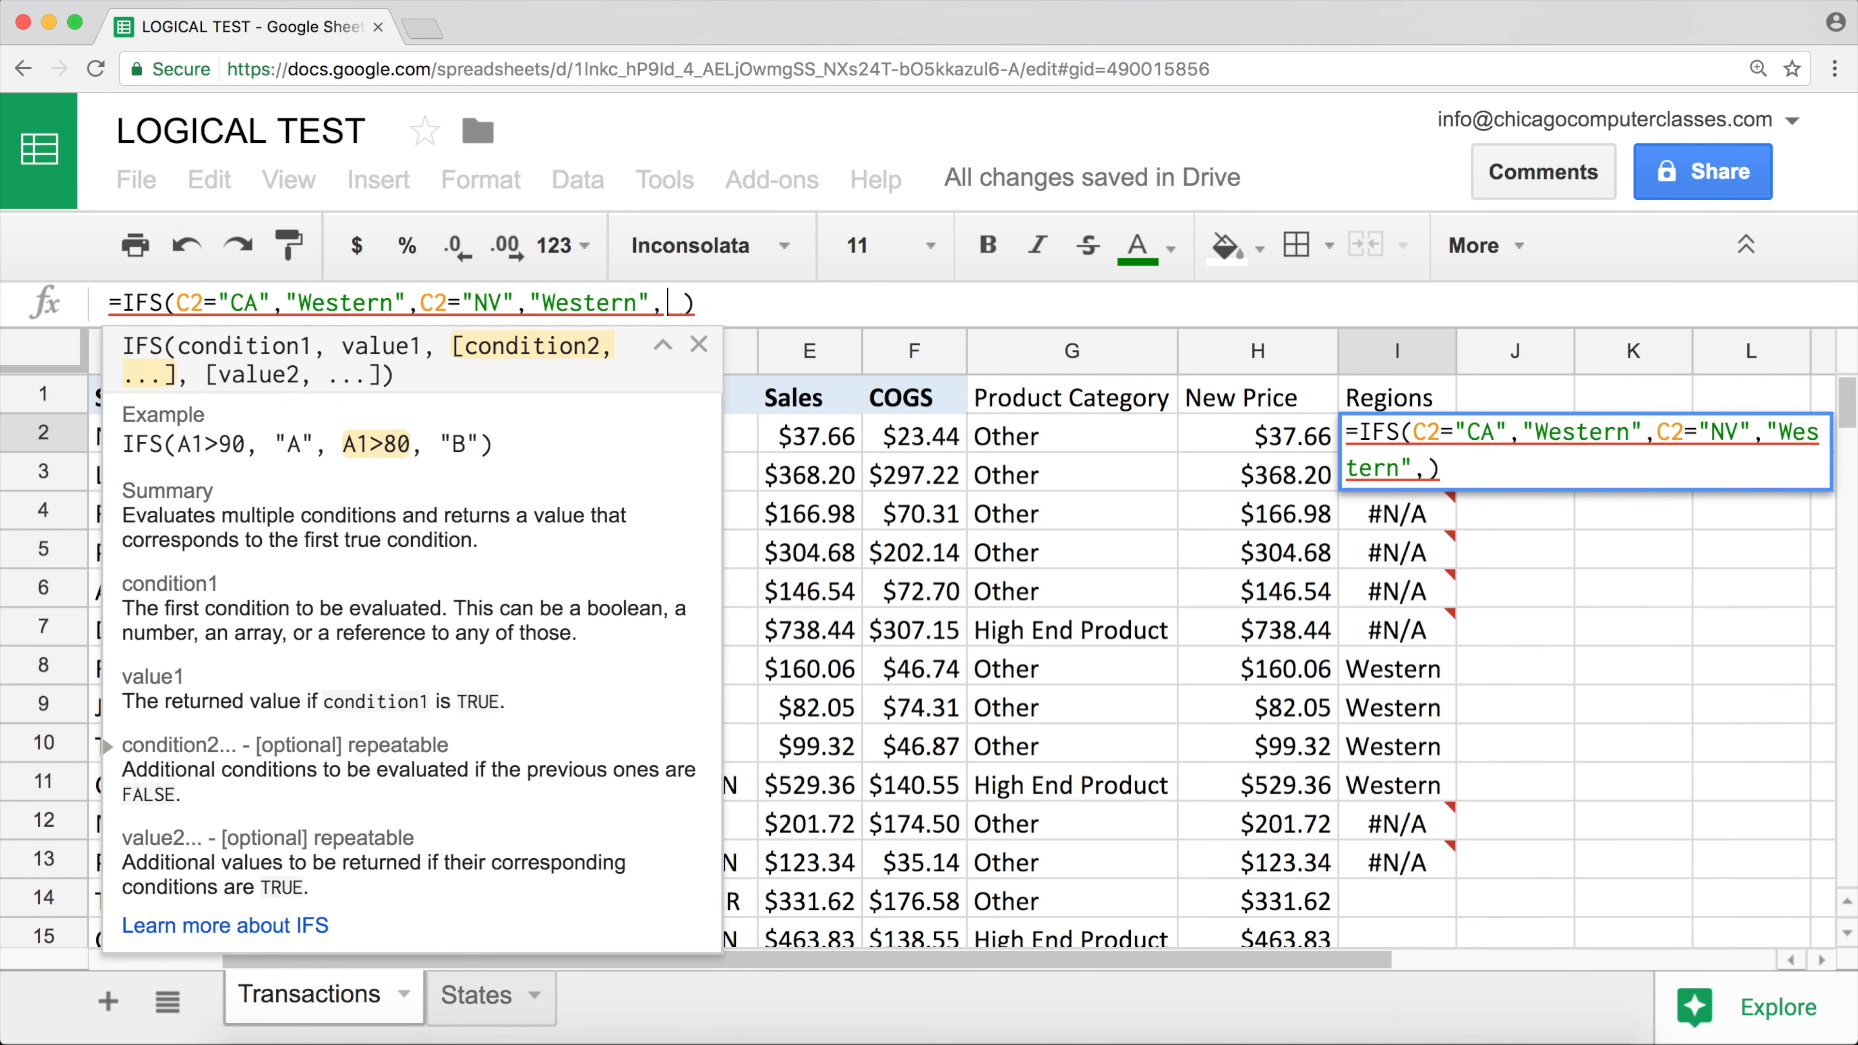
text(c2)
key(BackSpace)
key(BackSpace)
text(C2)
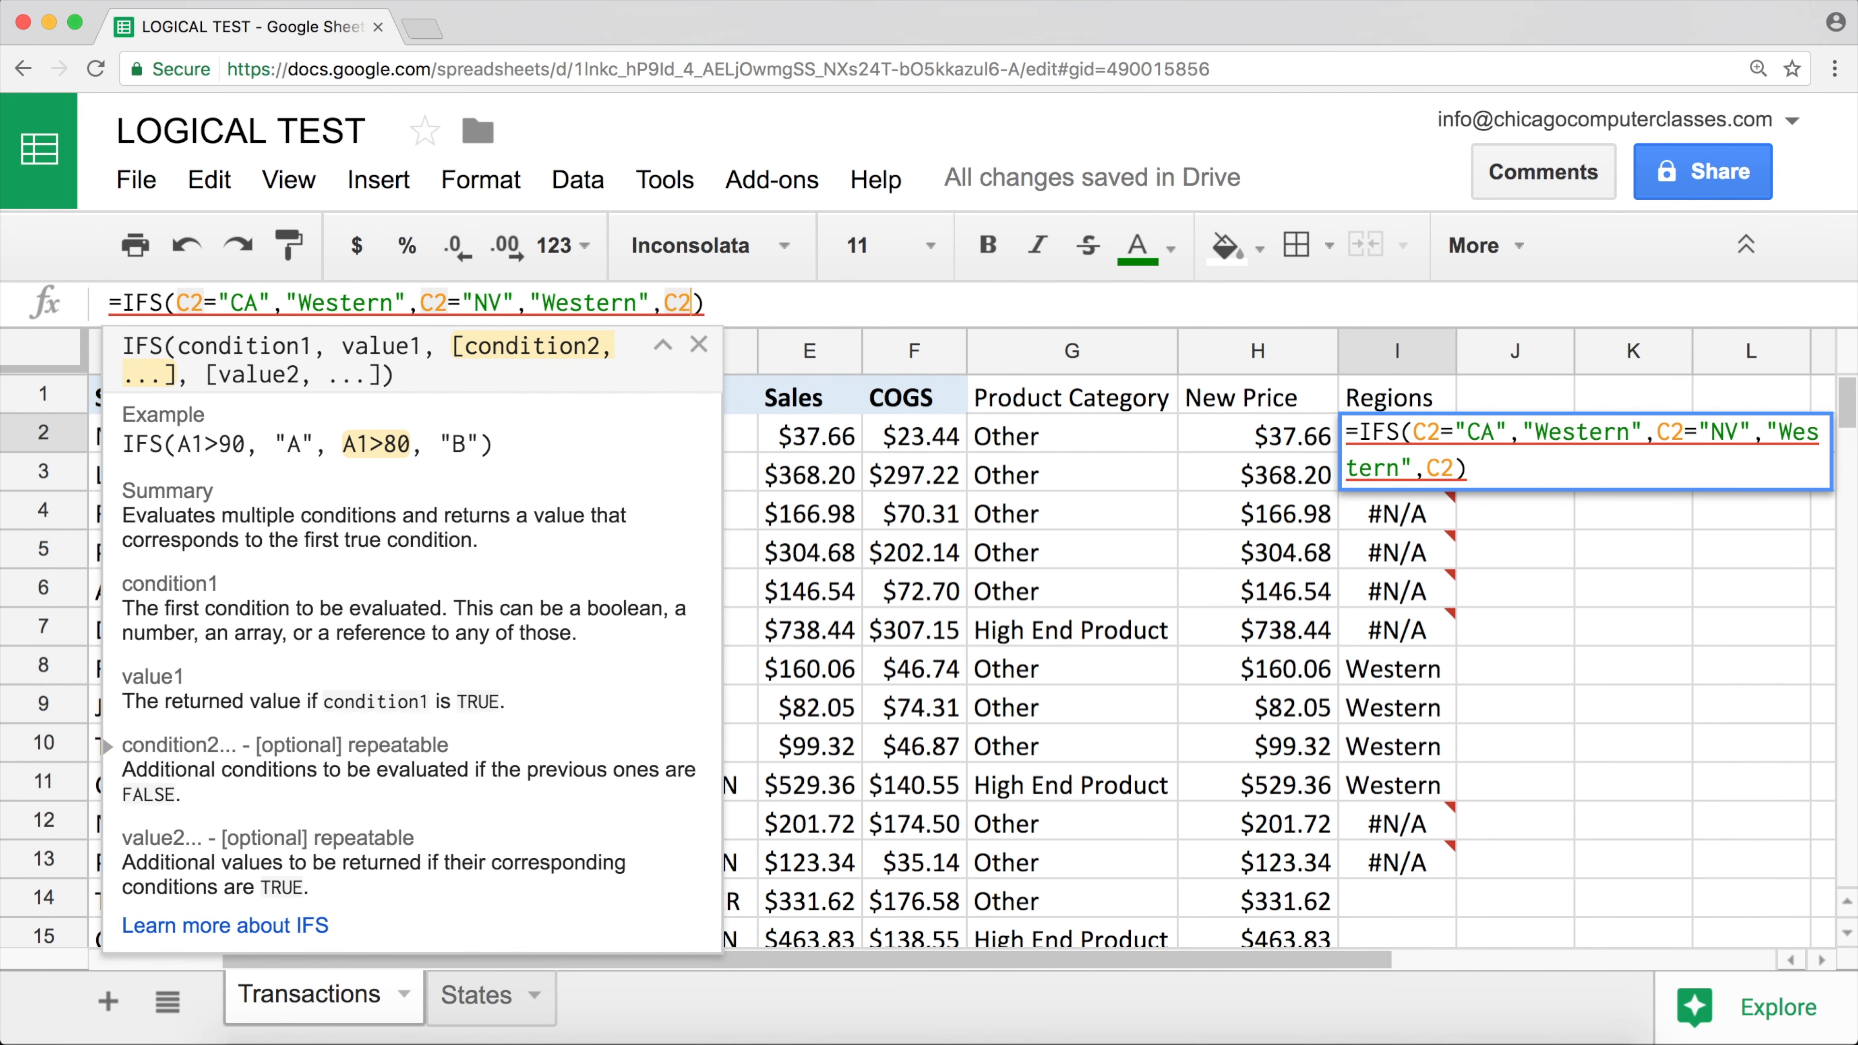
text(=)
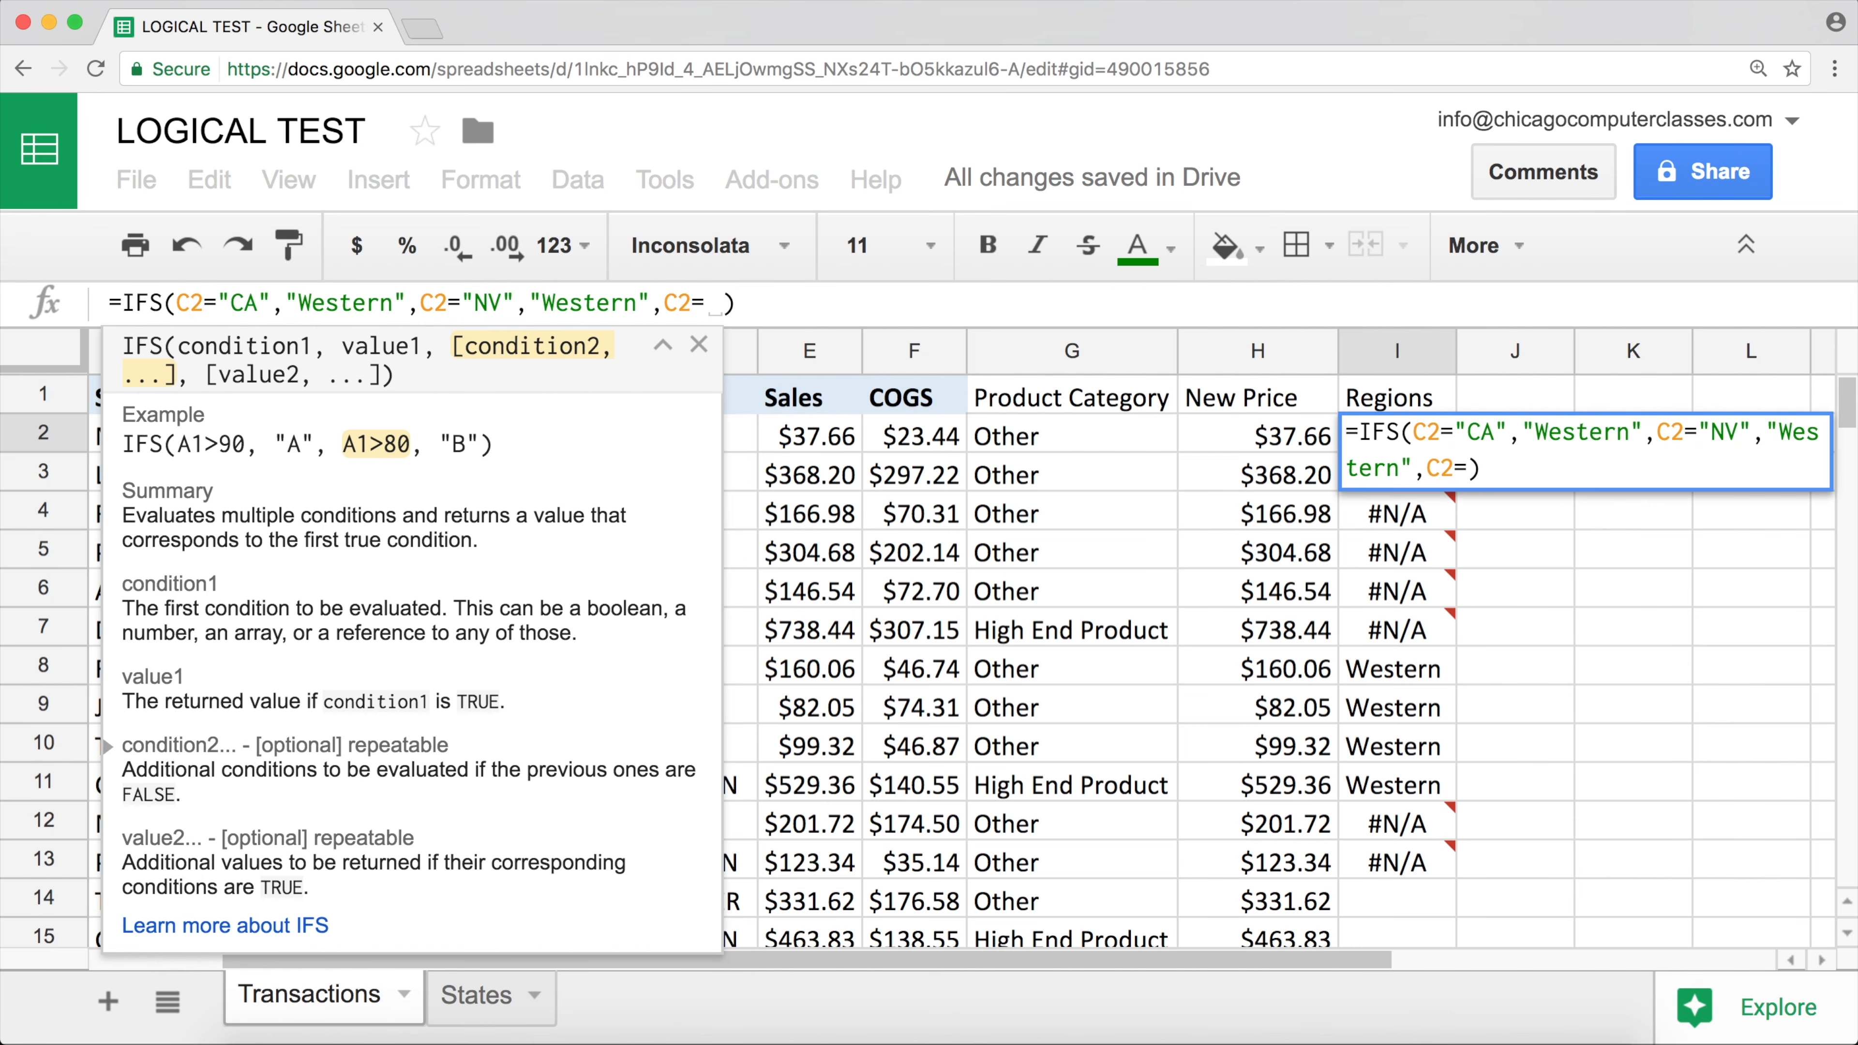
text("IL")
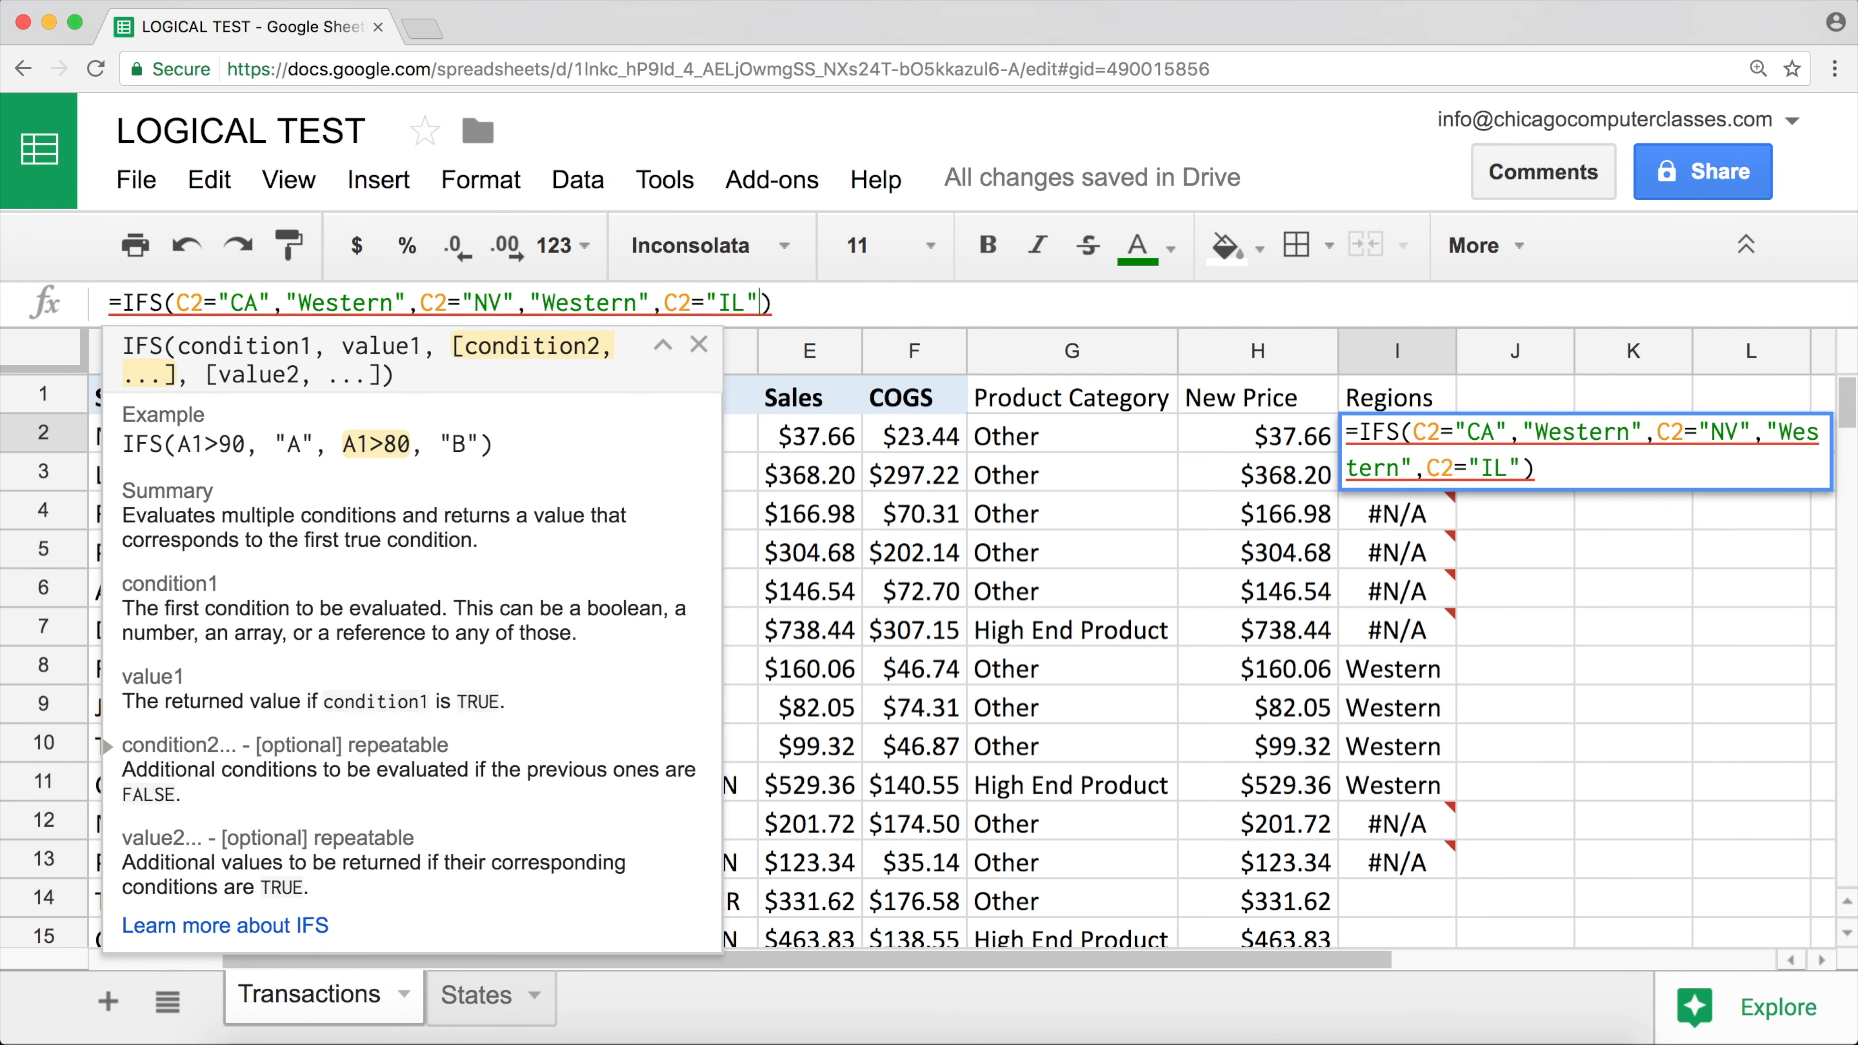
- Give the IL condition the result "Midwestern" and complete the IFS formula in I2
text(,"Mo)
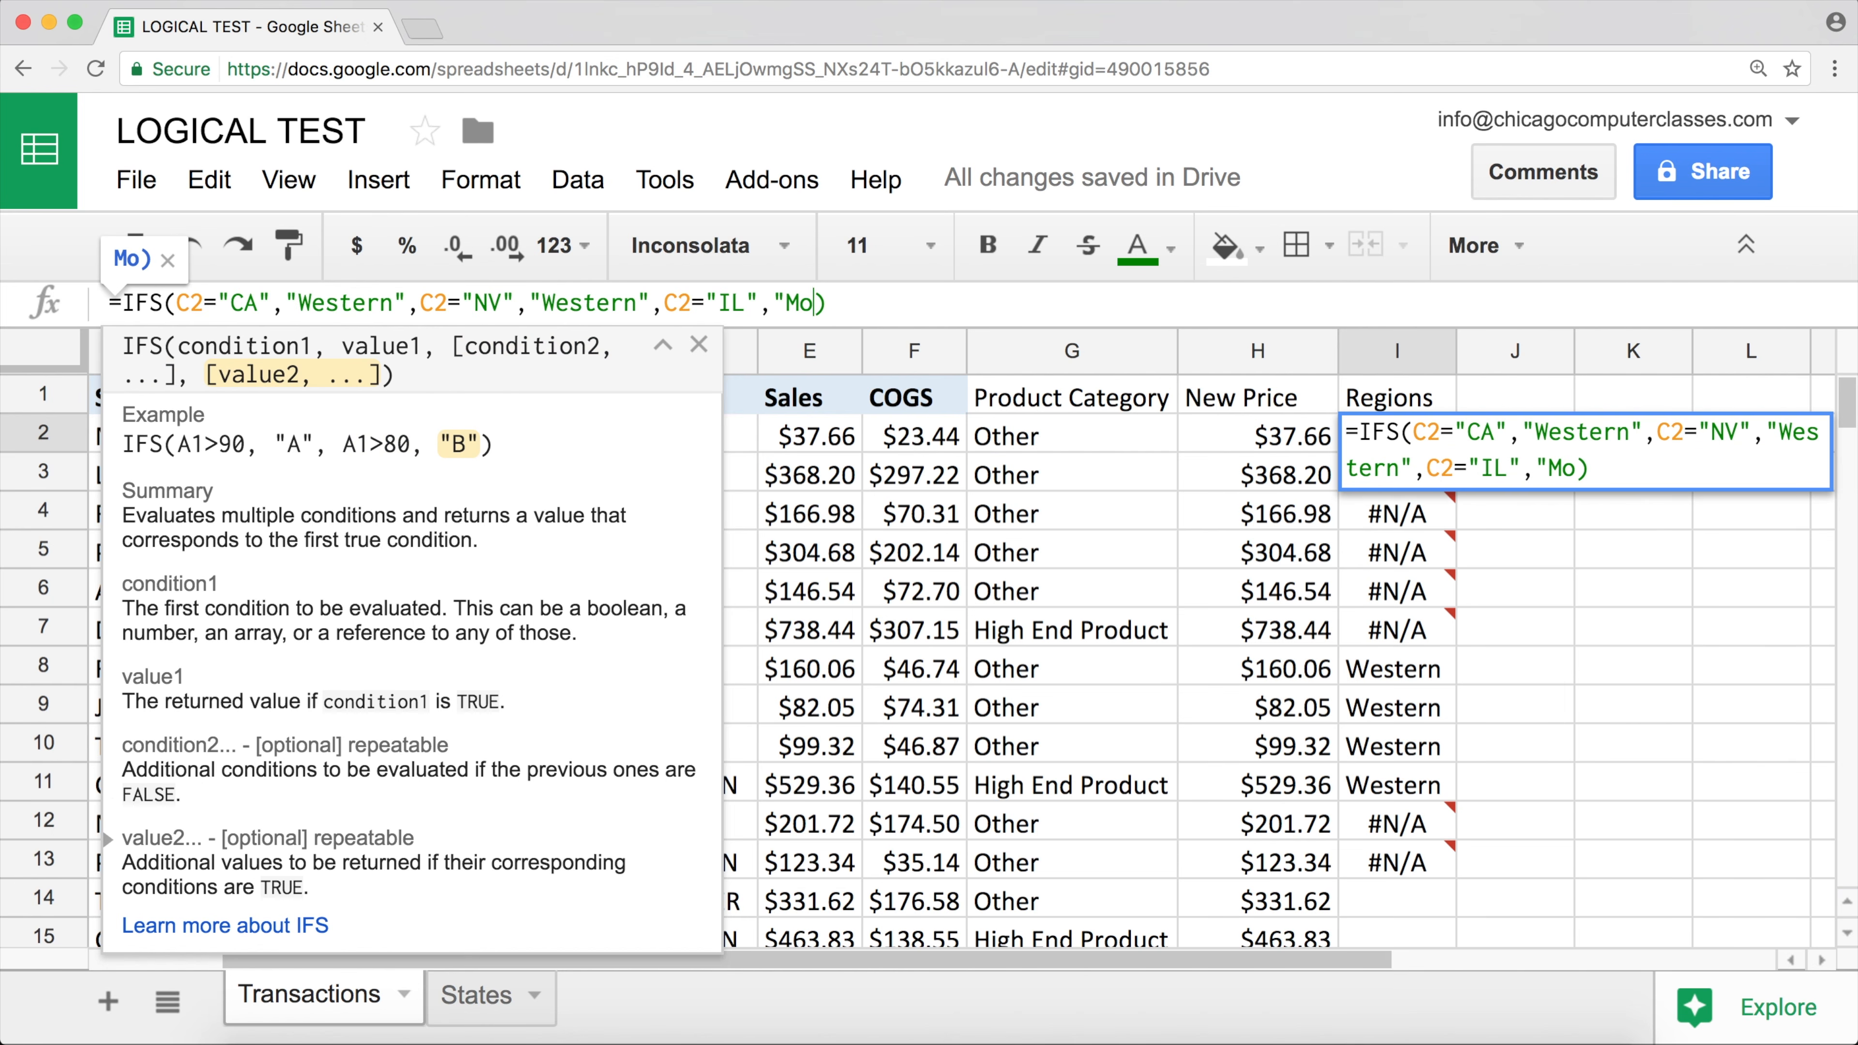
key(BackSpace)
text(idweste)
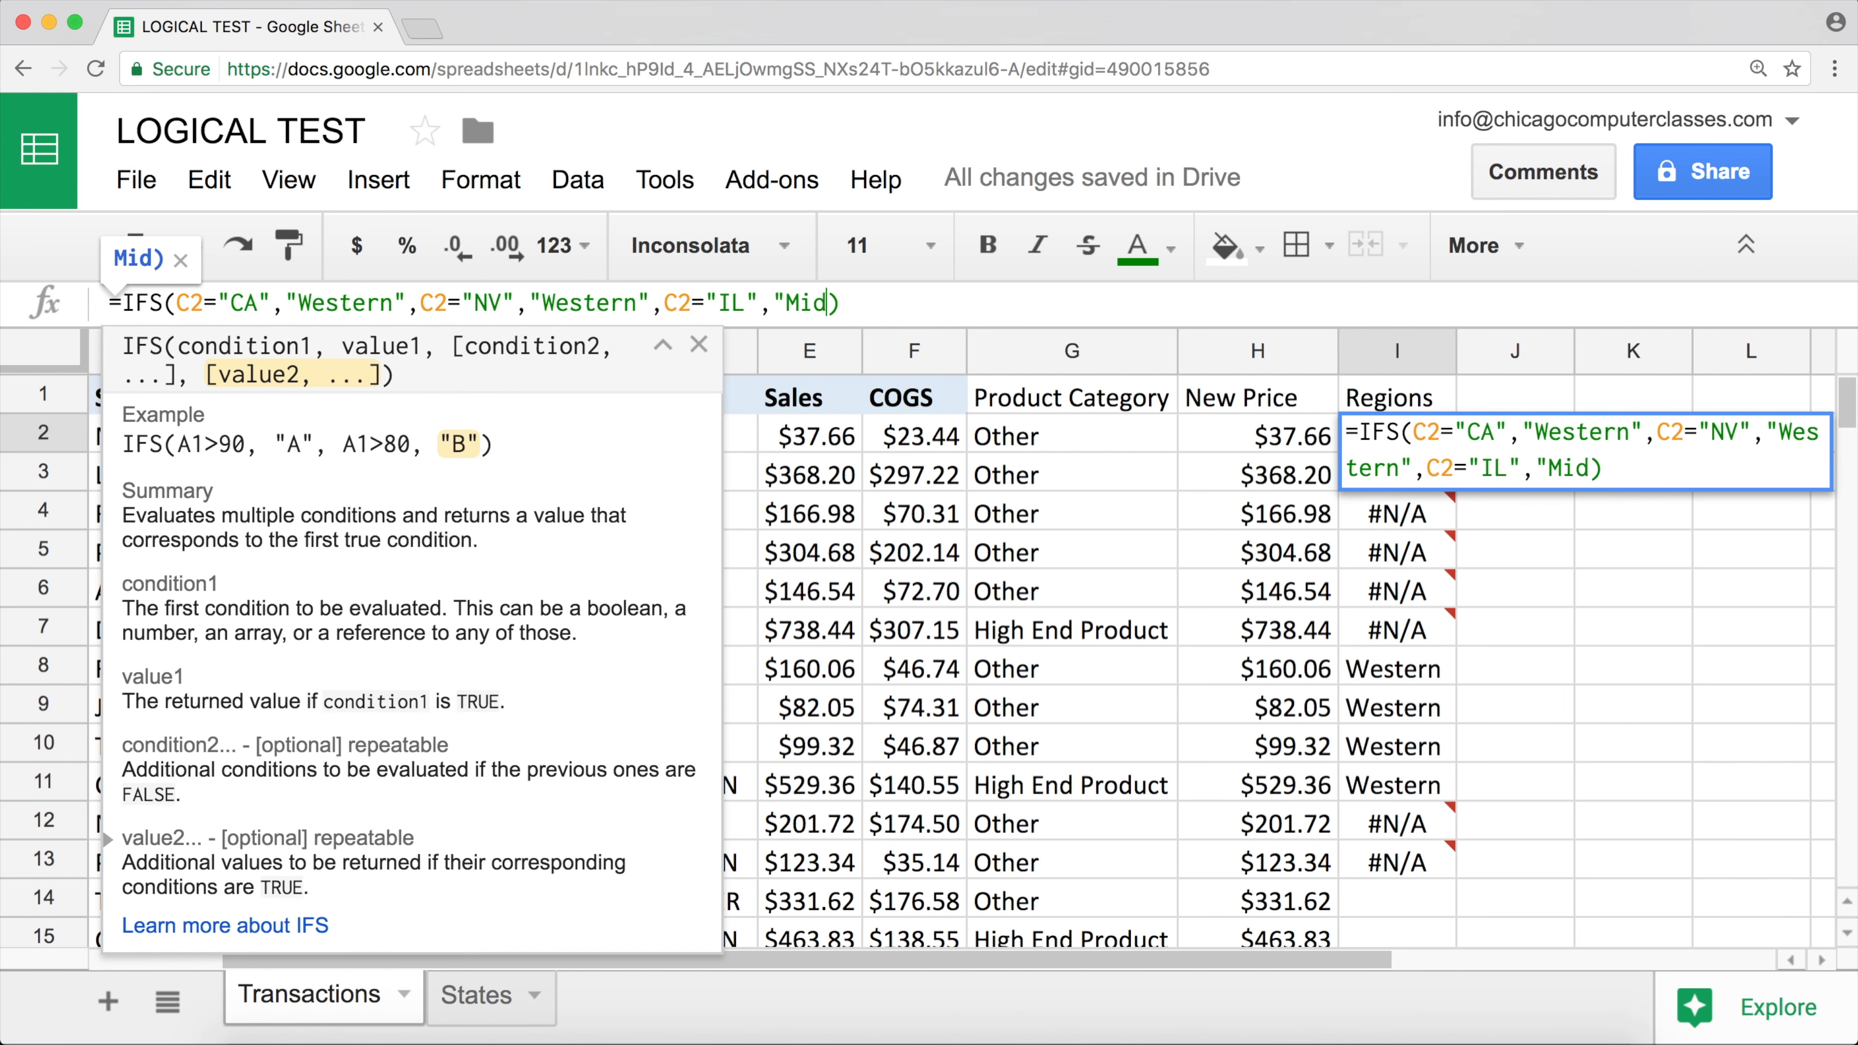
text(rn)
key(BackSpace)
text(n")
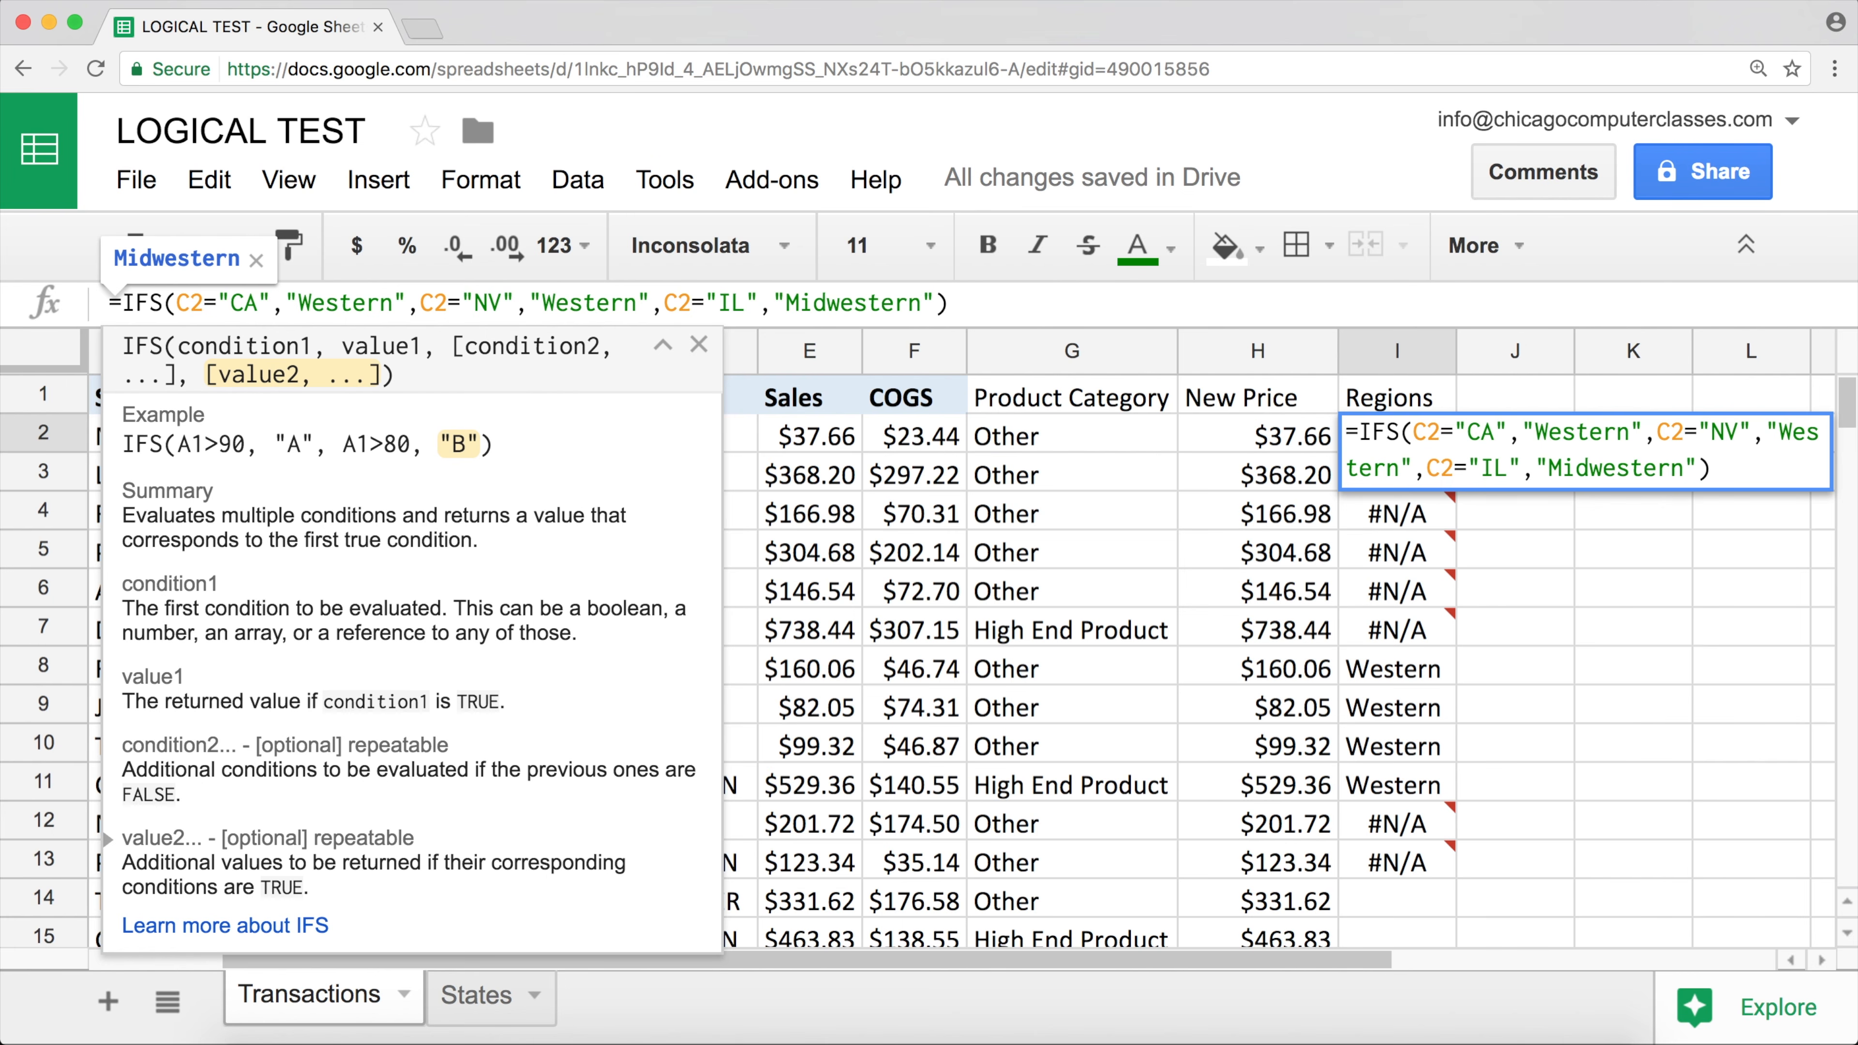
key(Return)
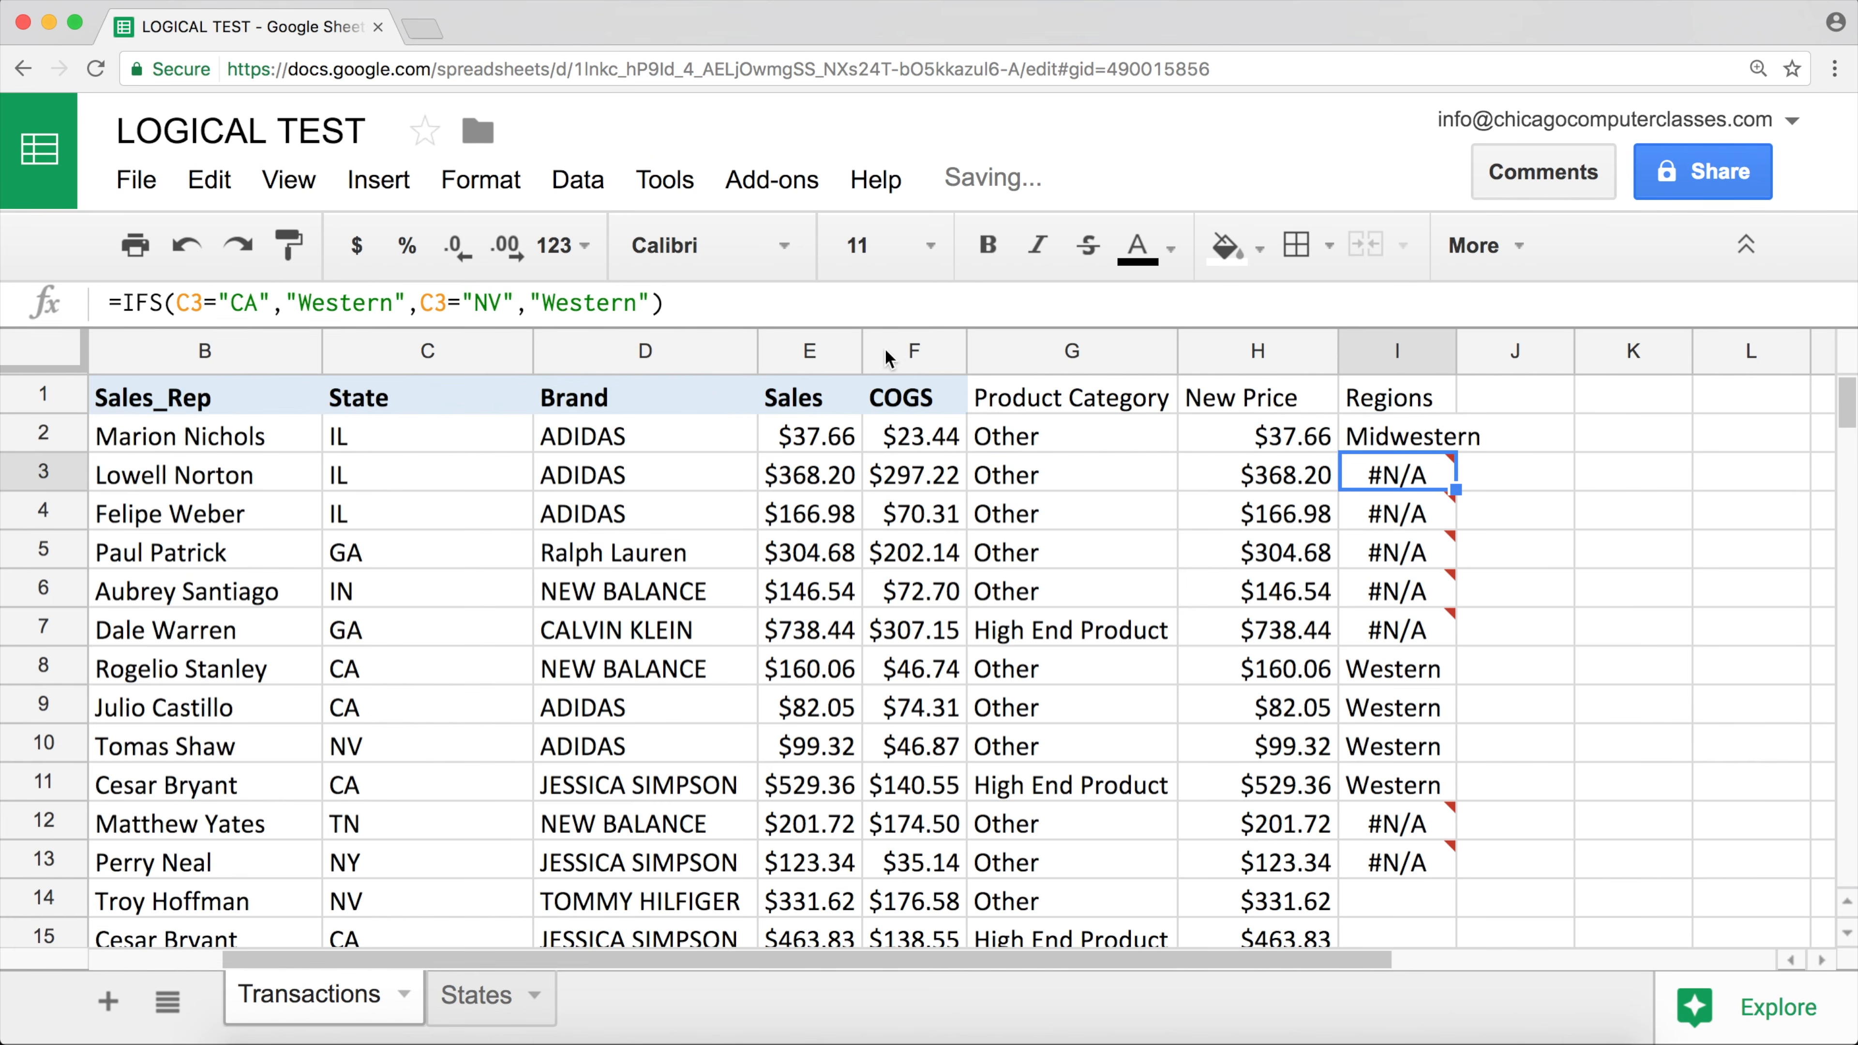
- Fill the extended Regions formula from I2 down to I14 and reselect I2
click(1413, 437)
drag(1440, 456, 1404, 897)
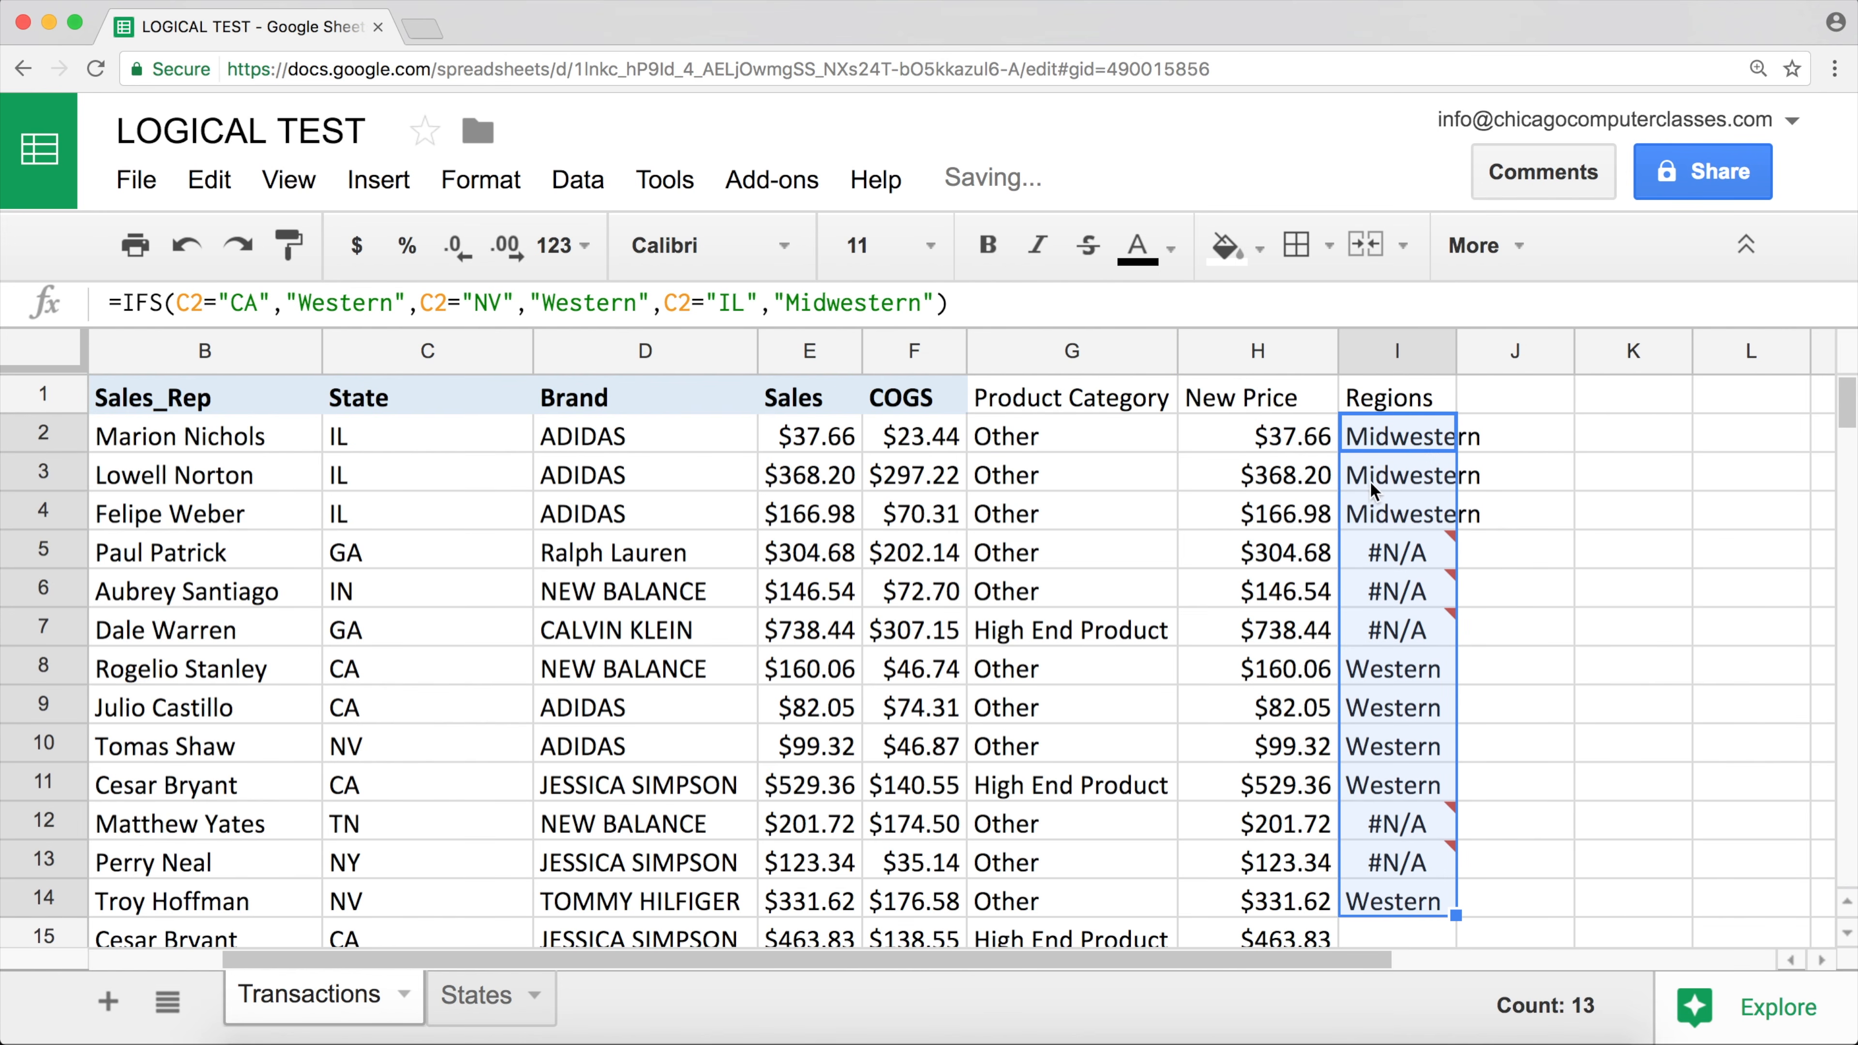
click(1384, 437)
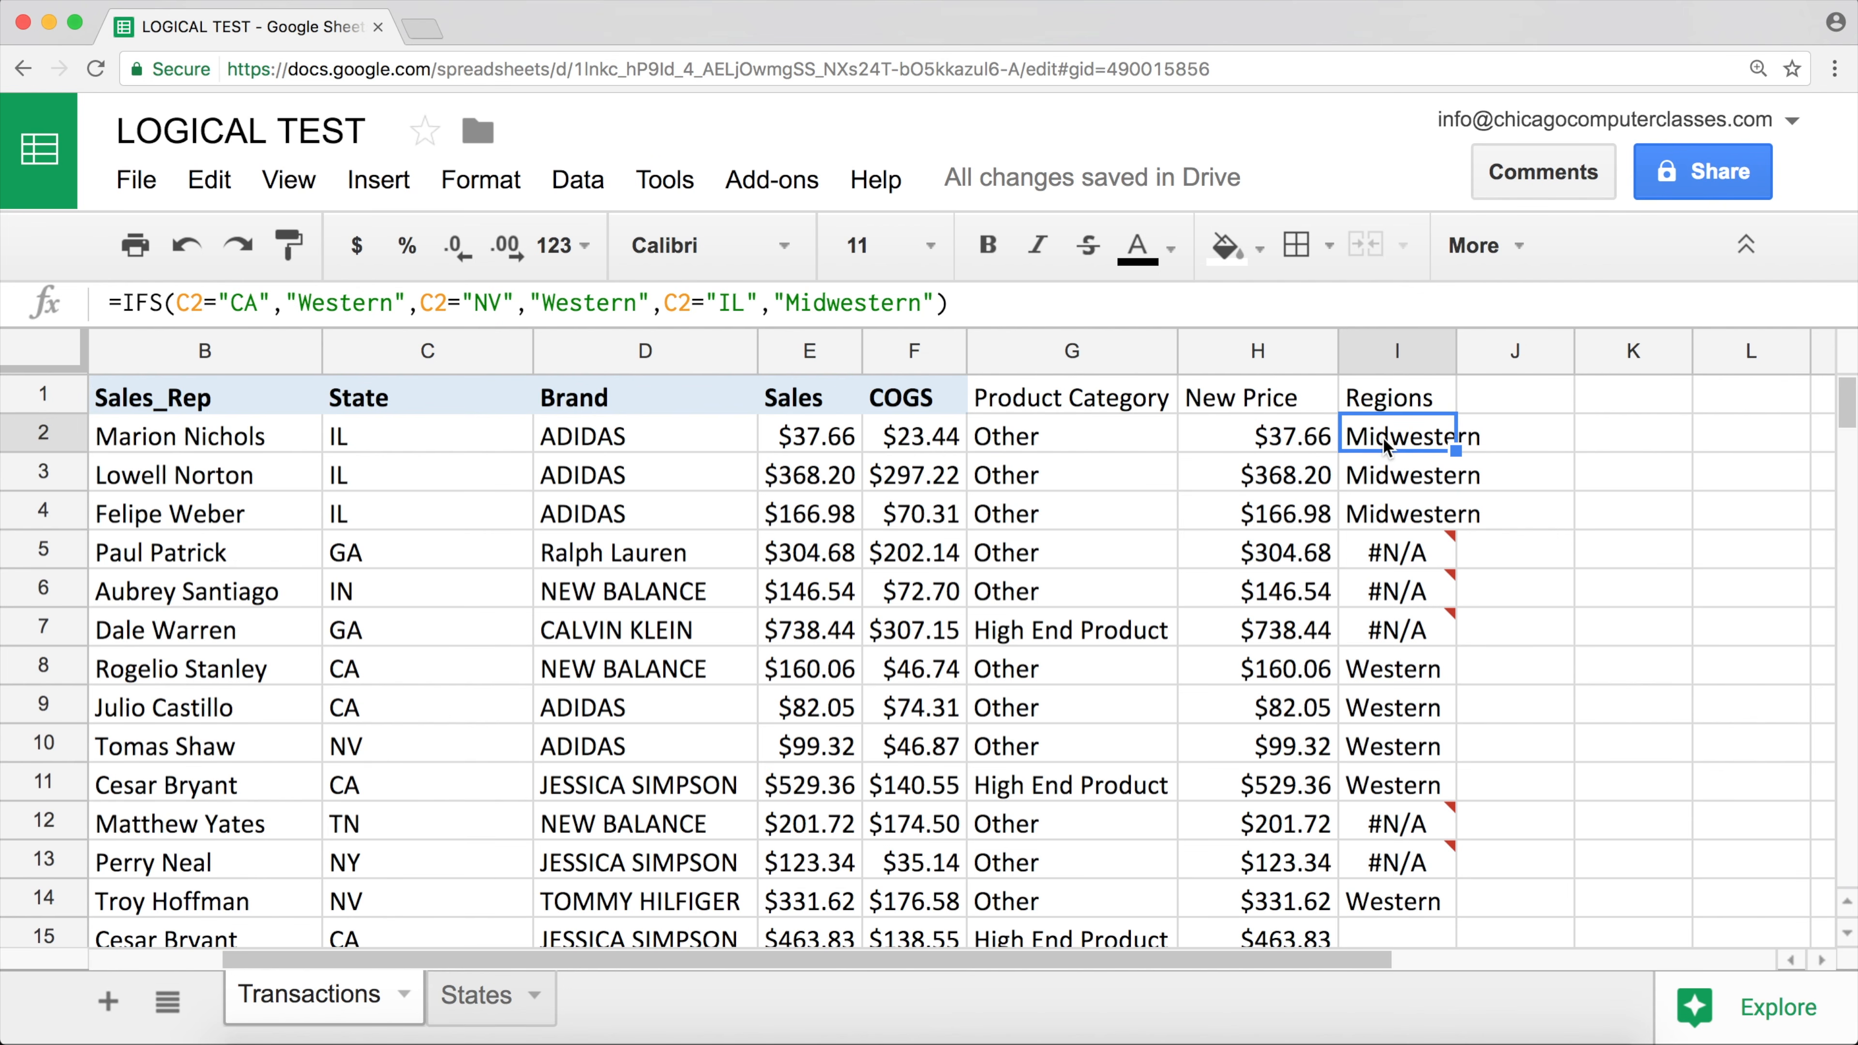
- Examine the CA and NV condition and result pairs in I2's IFS formula
triple_click(1384, 437)
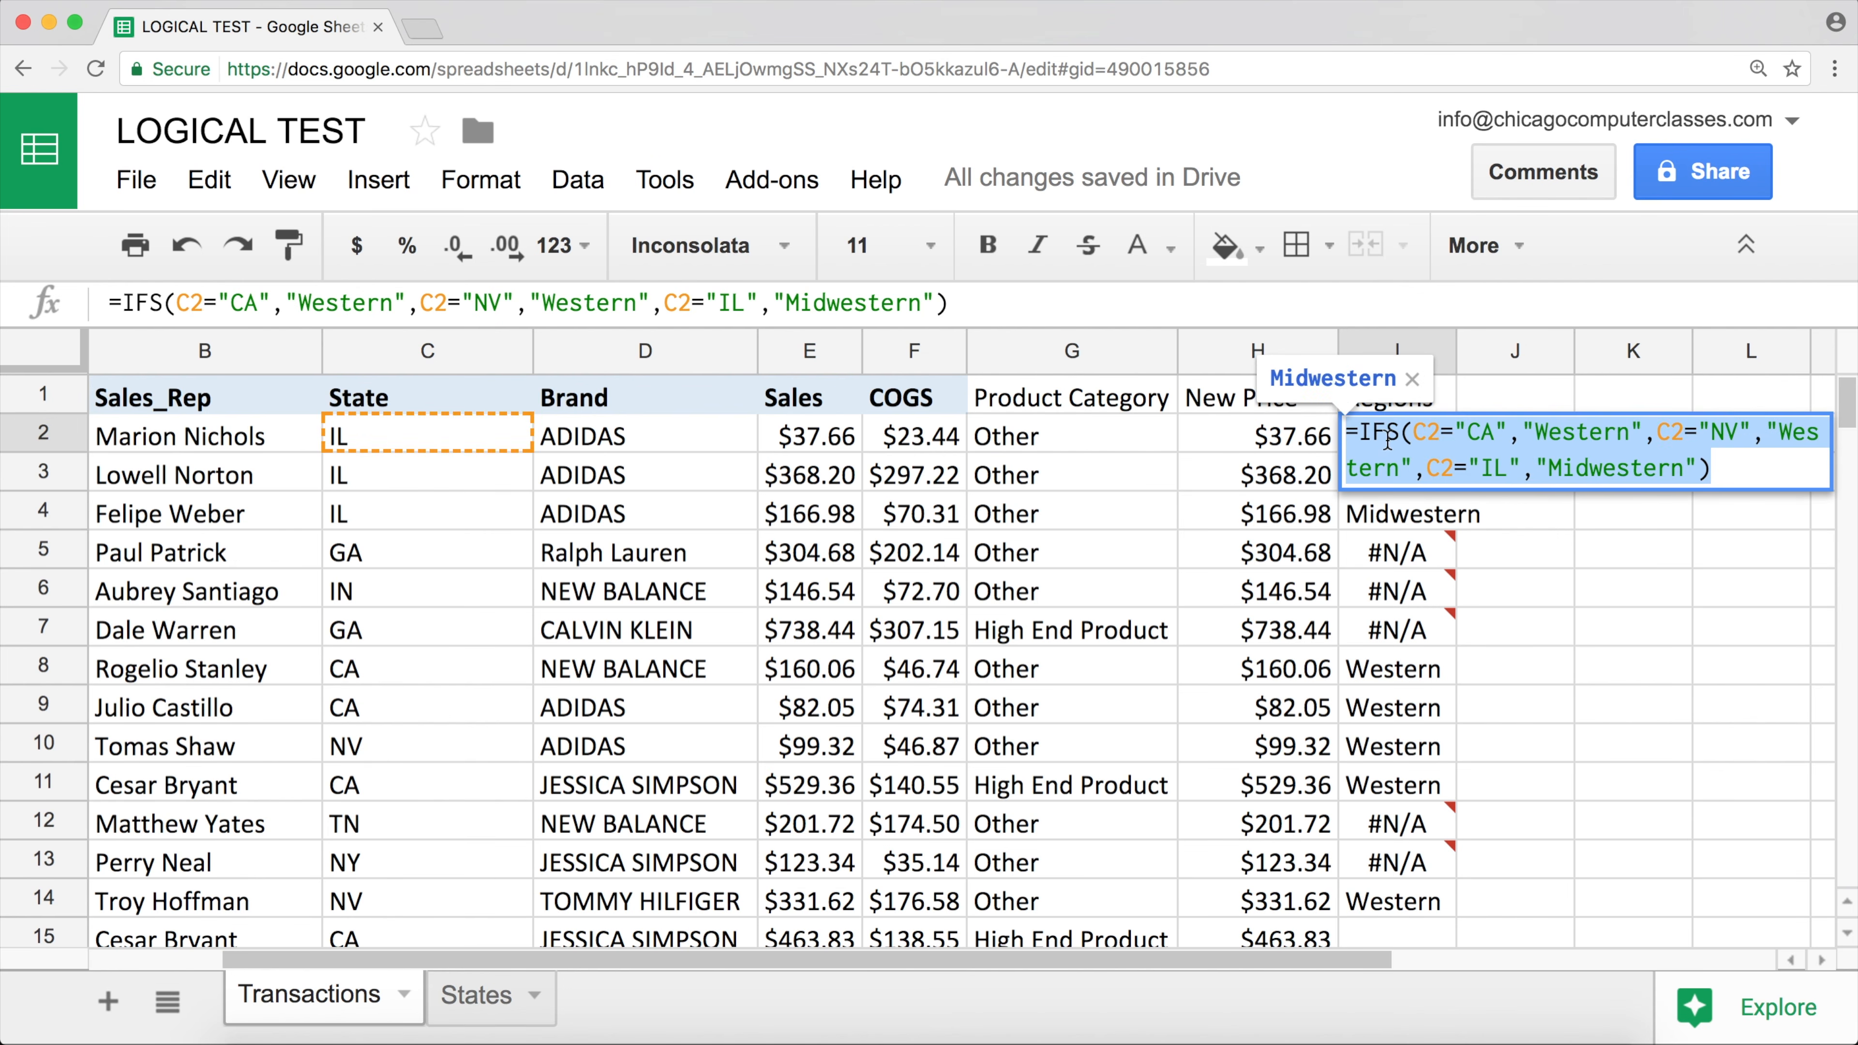
click(937, 304)
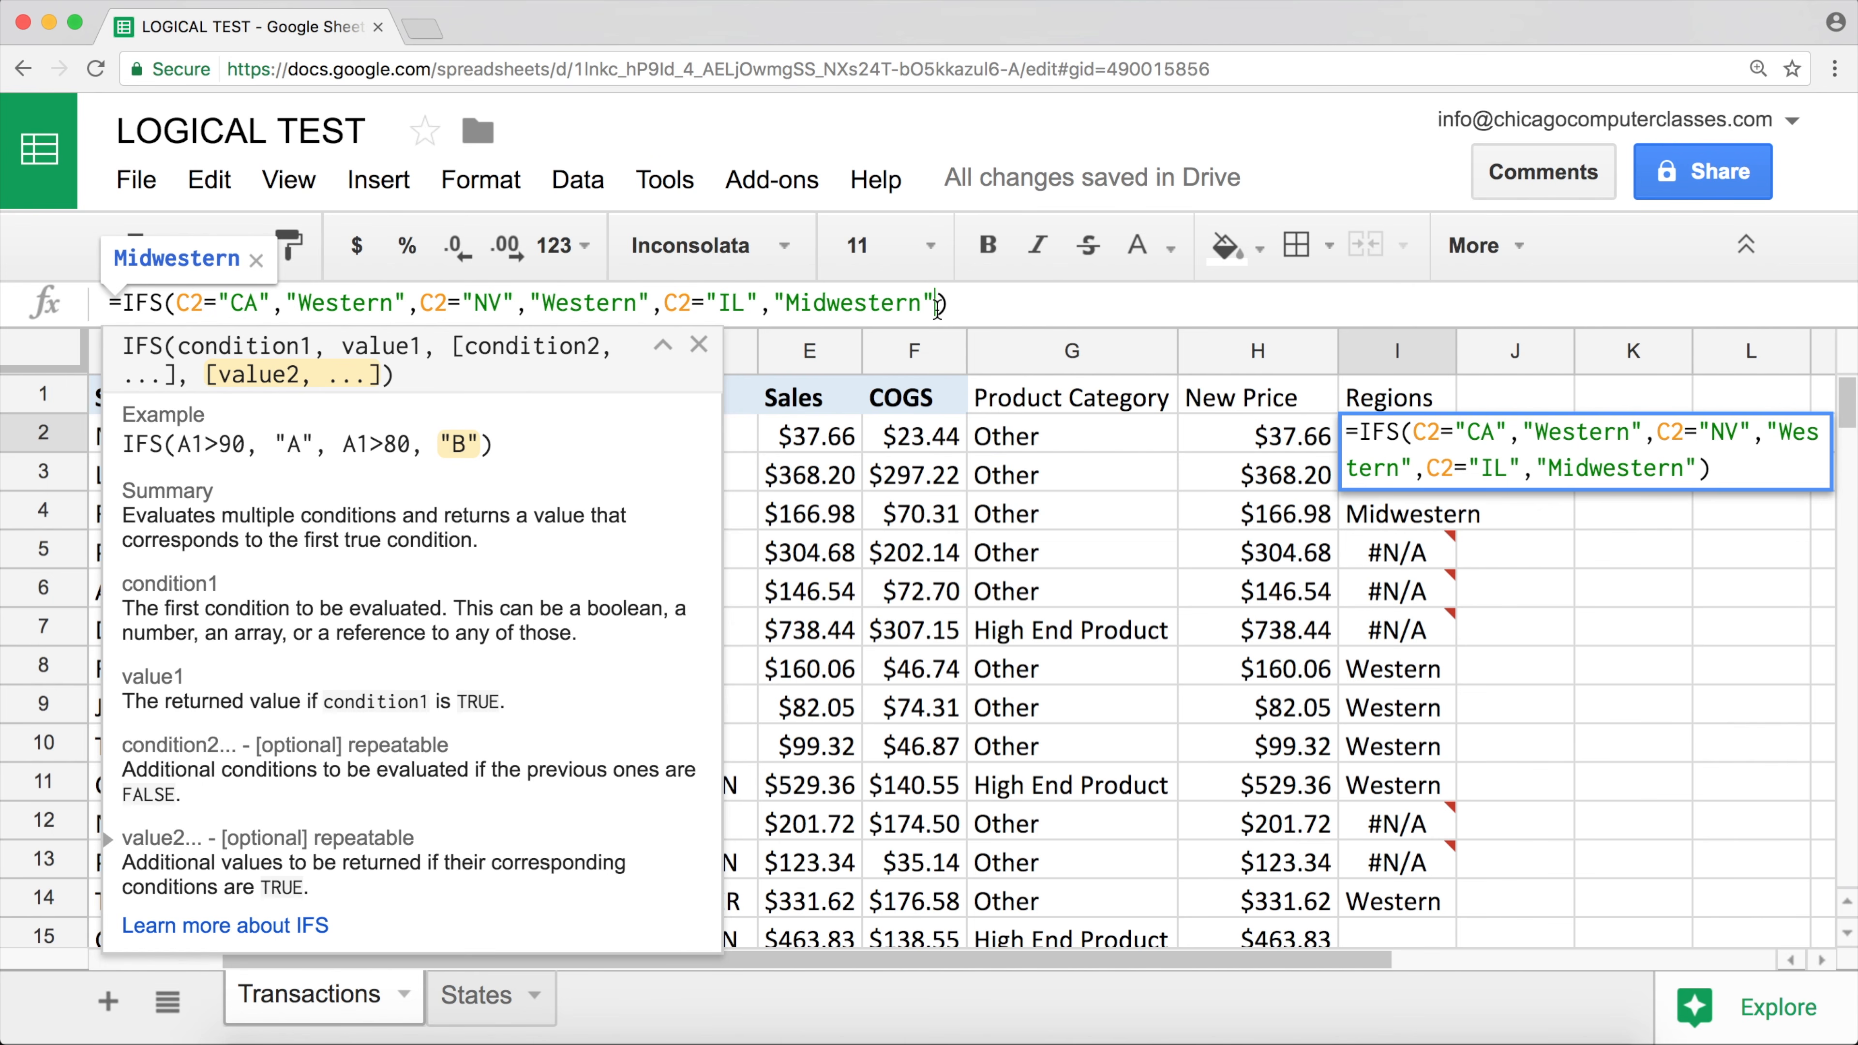
click(270, 304)
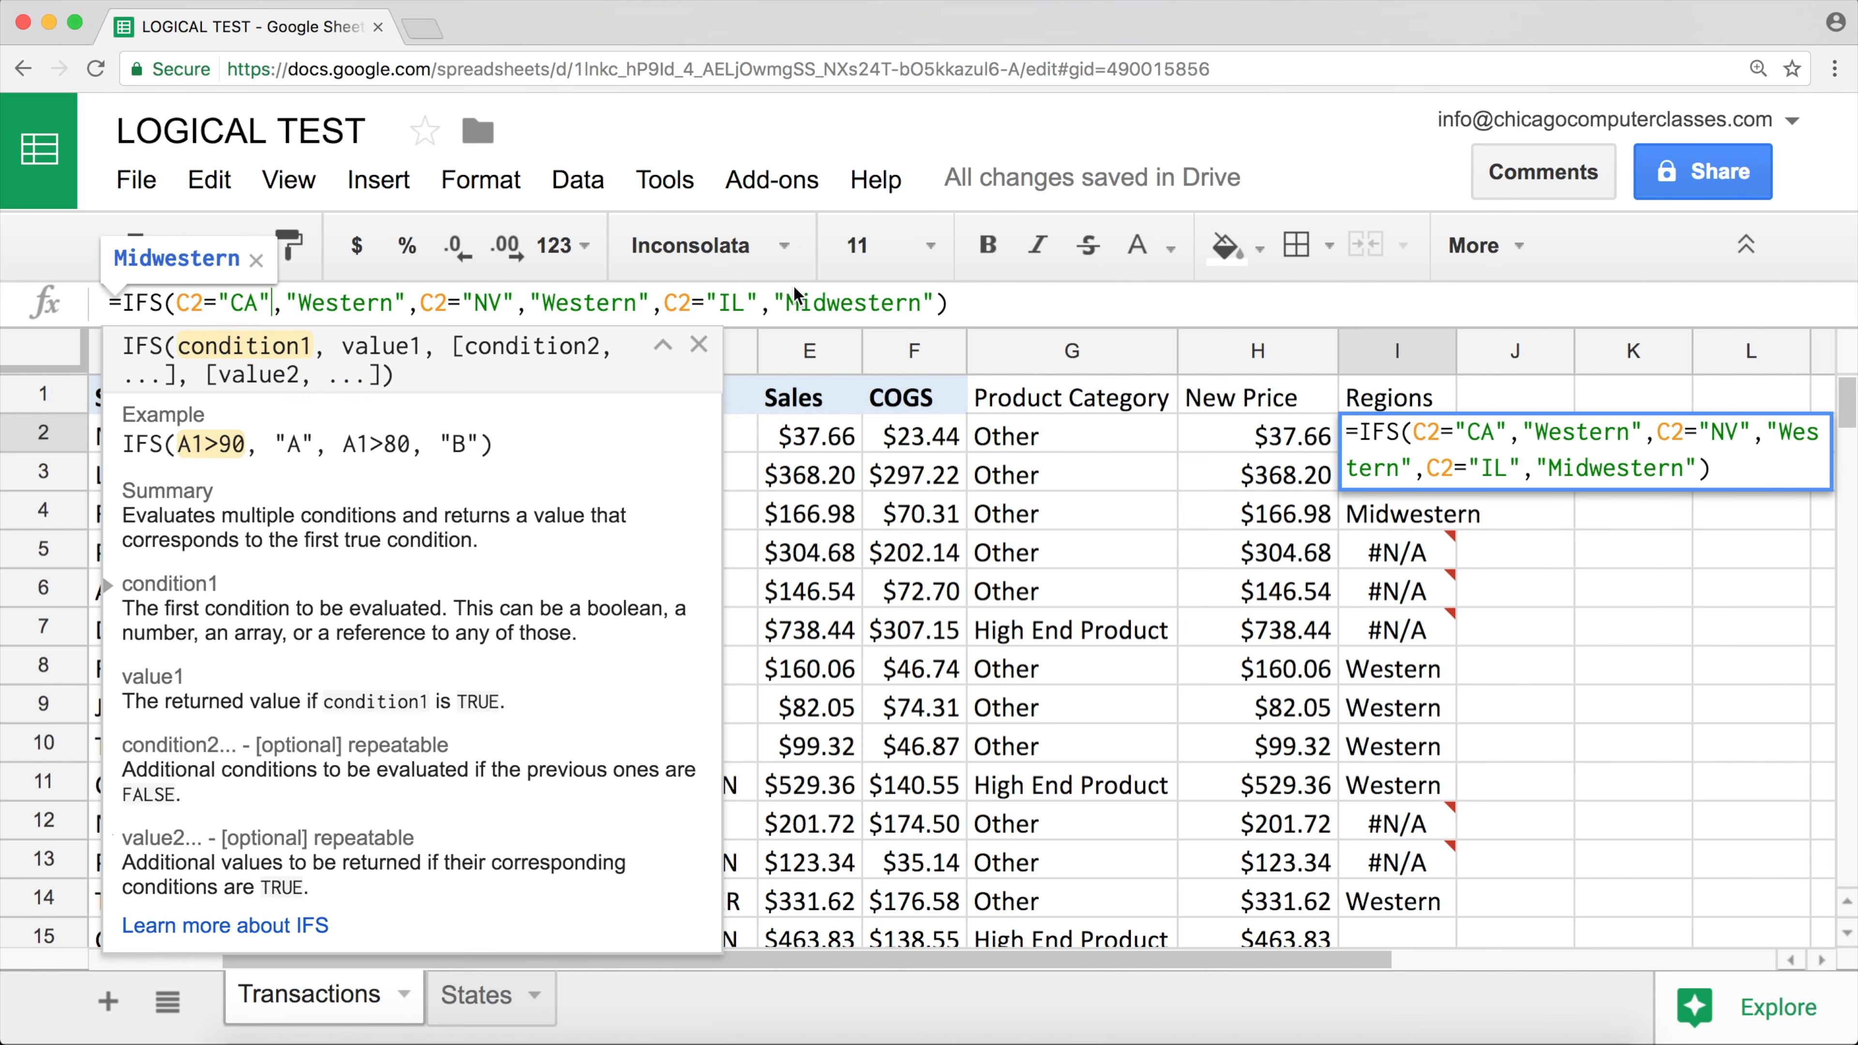
drag(181, 306, 271, 304)
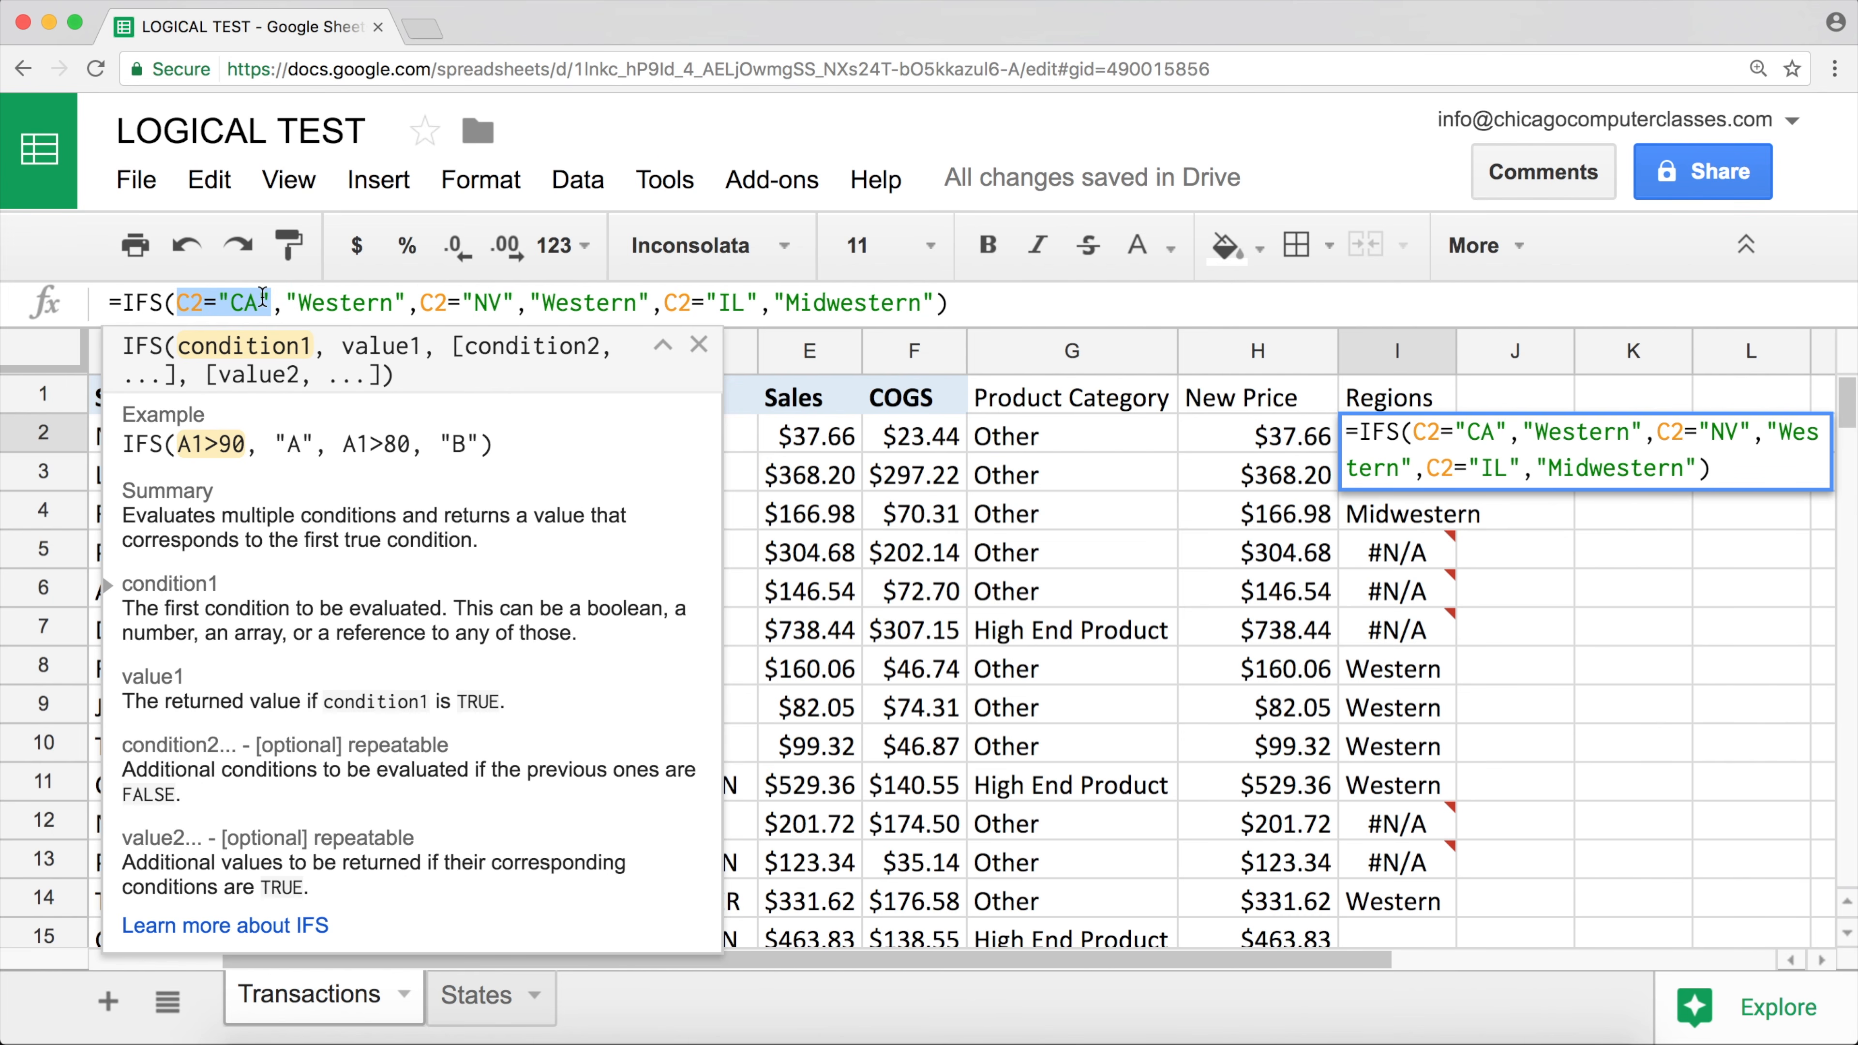
drag(296, 304, 406, 304)
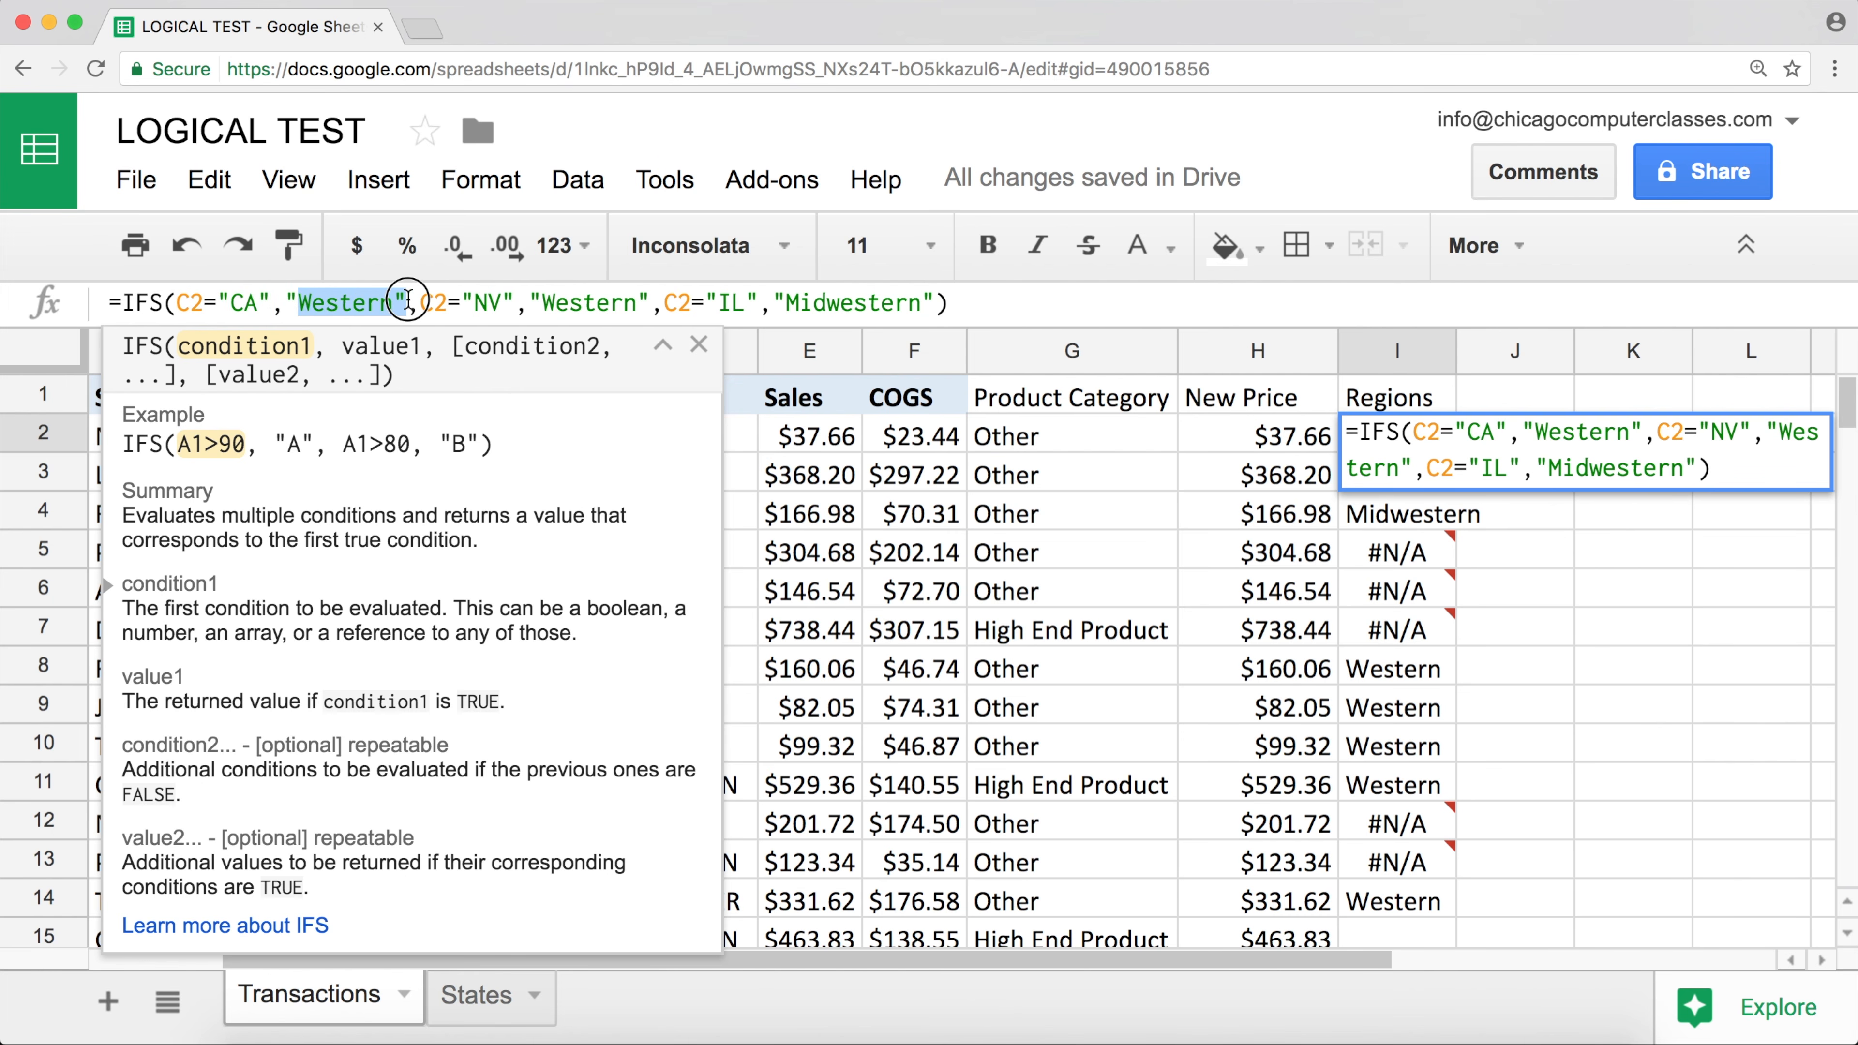
drag(178, 304, 406, 308)
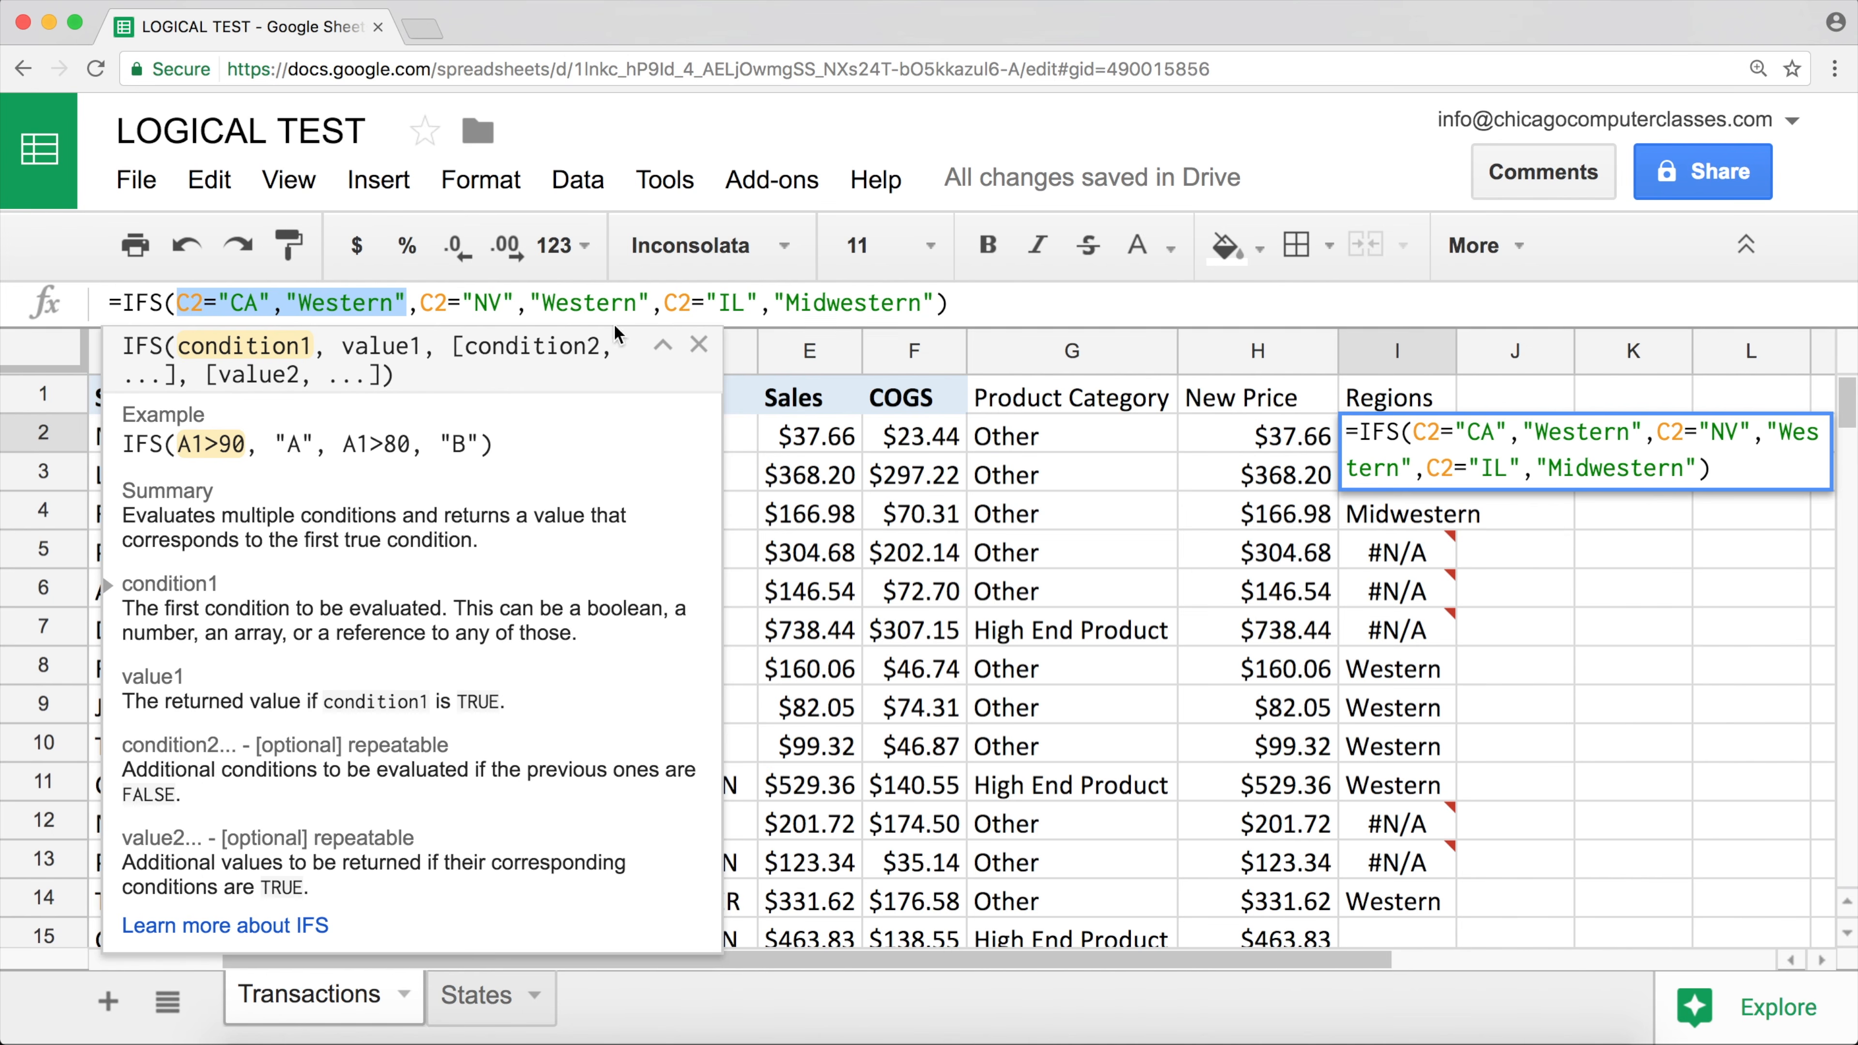
click(319, 302)
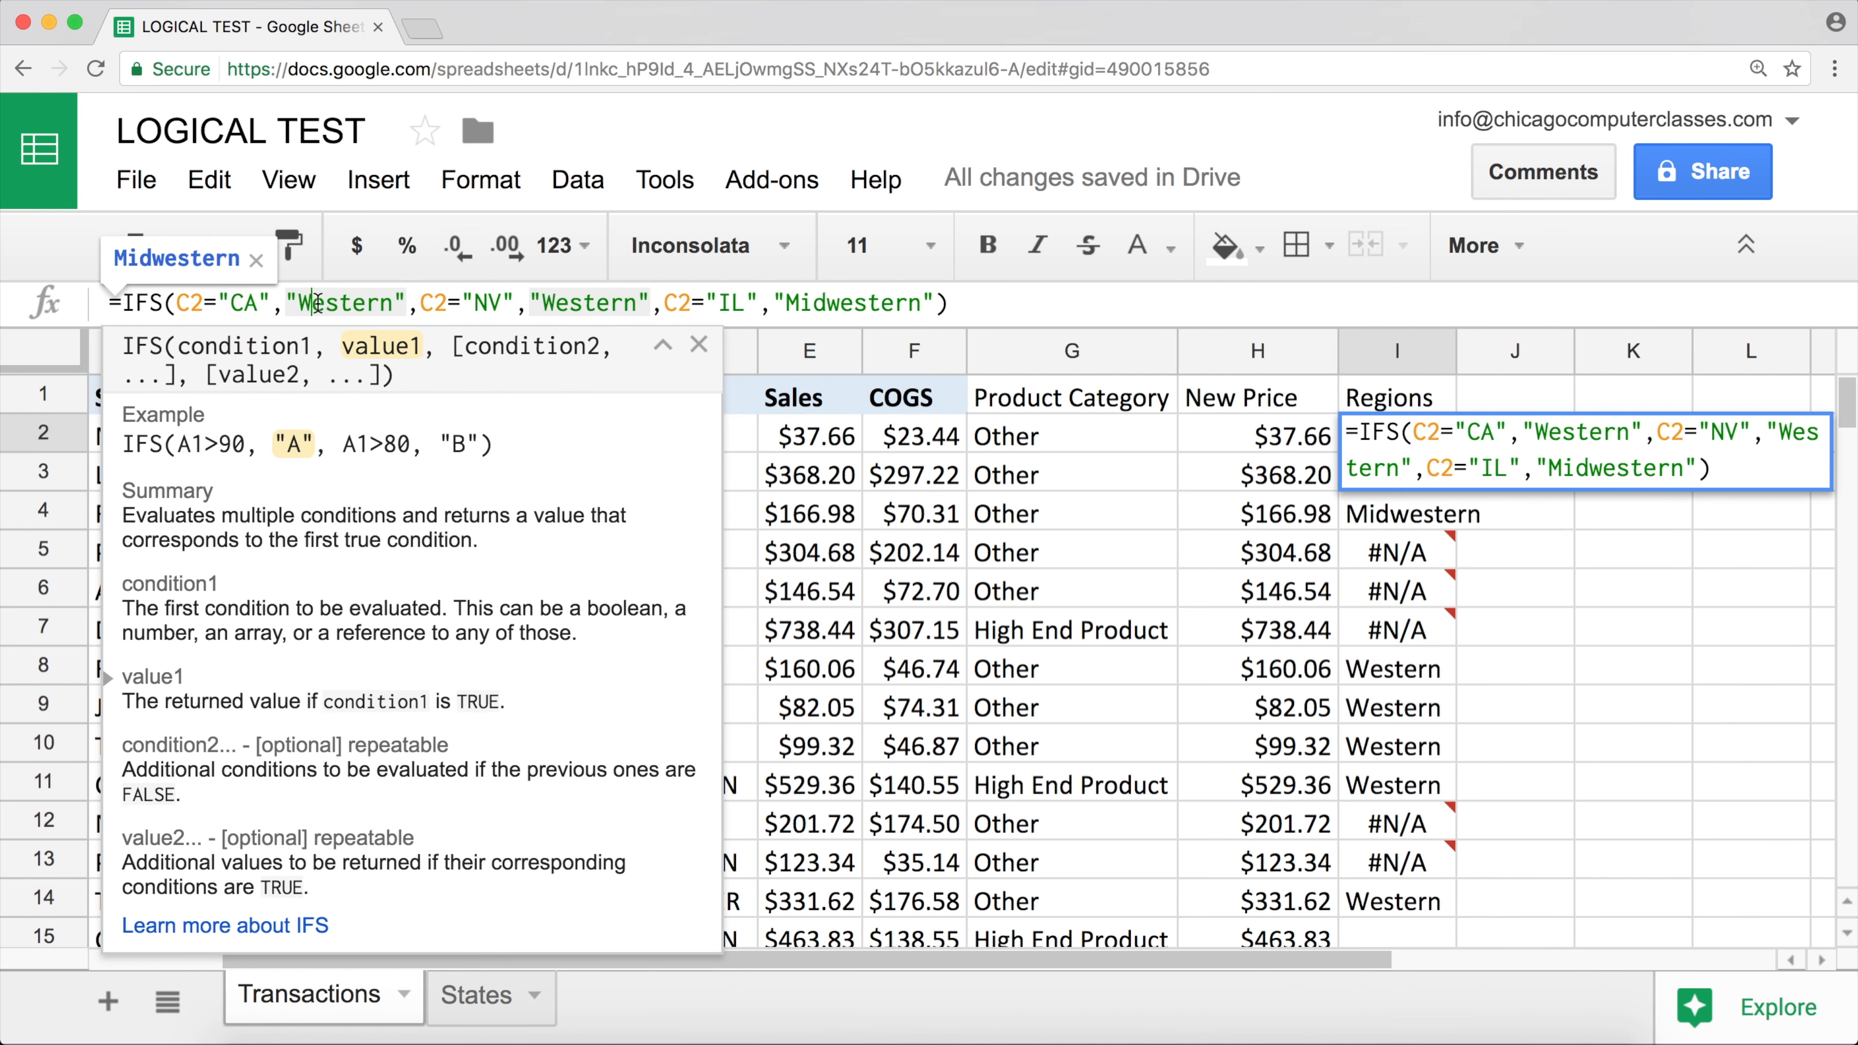
drag(421, 303, 515, 306)
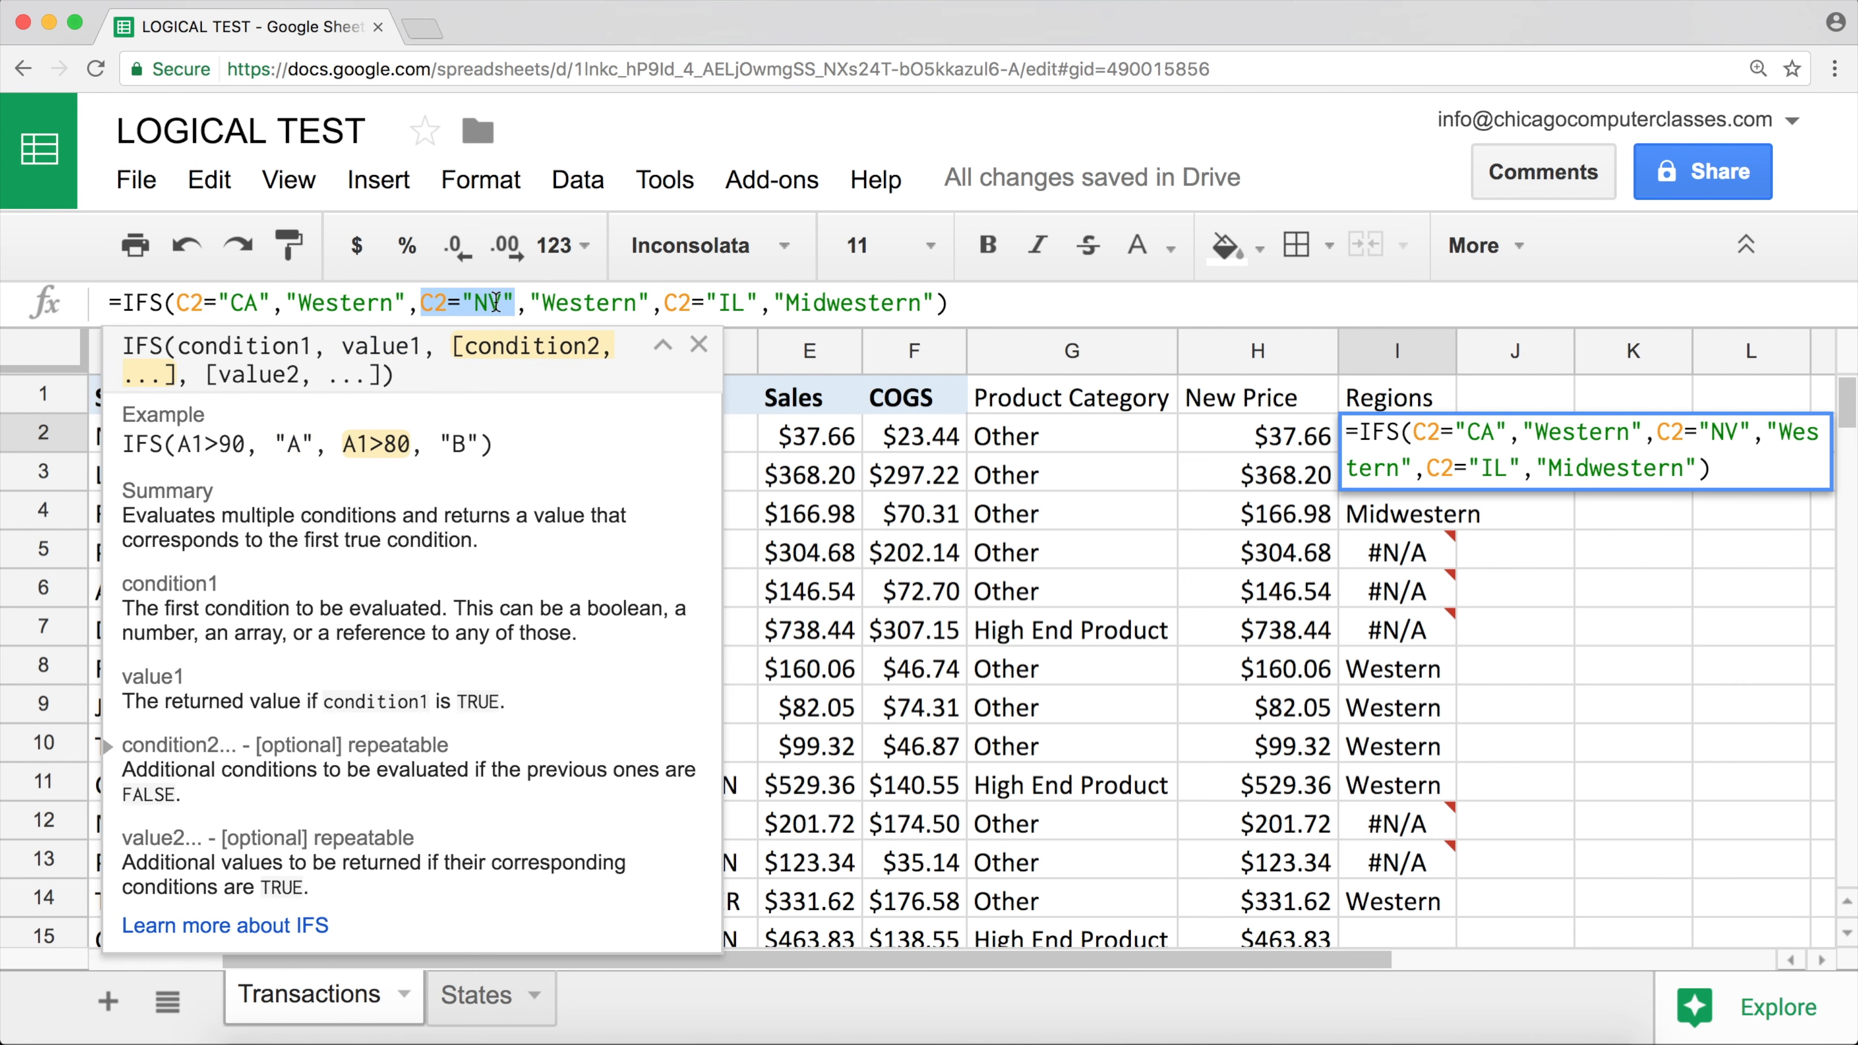
double_click(572, 303)
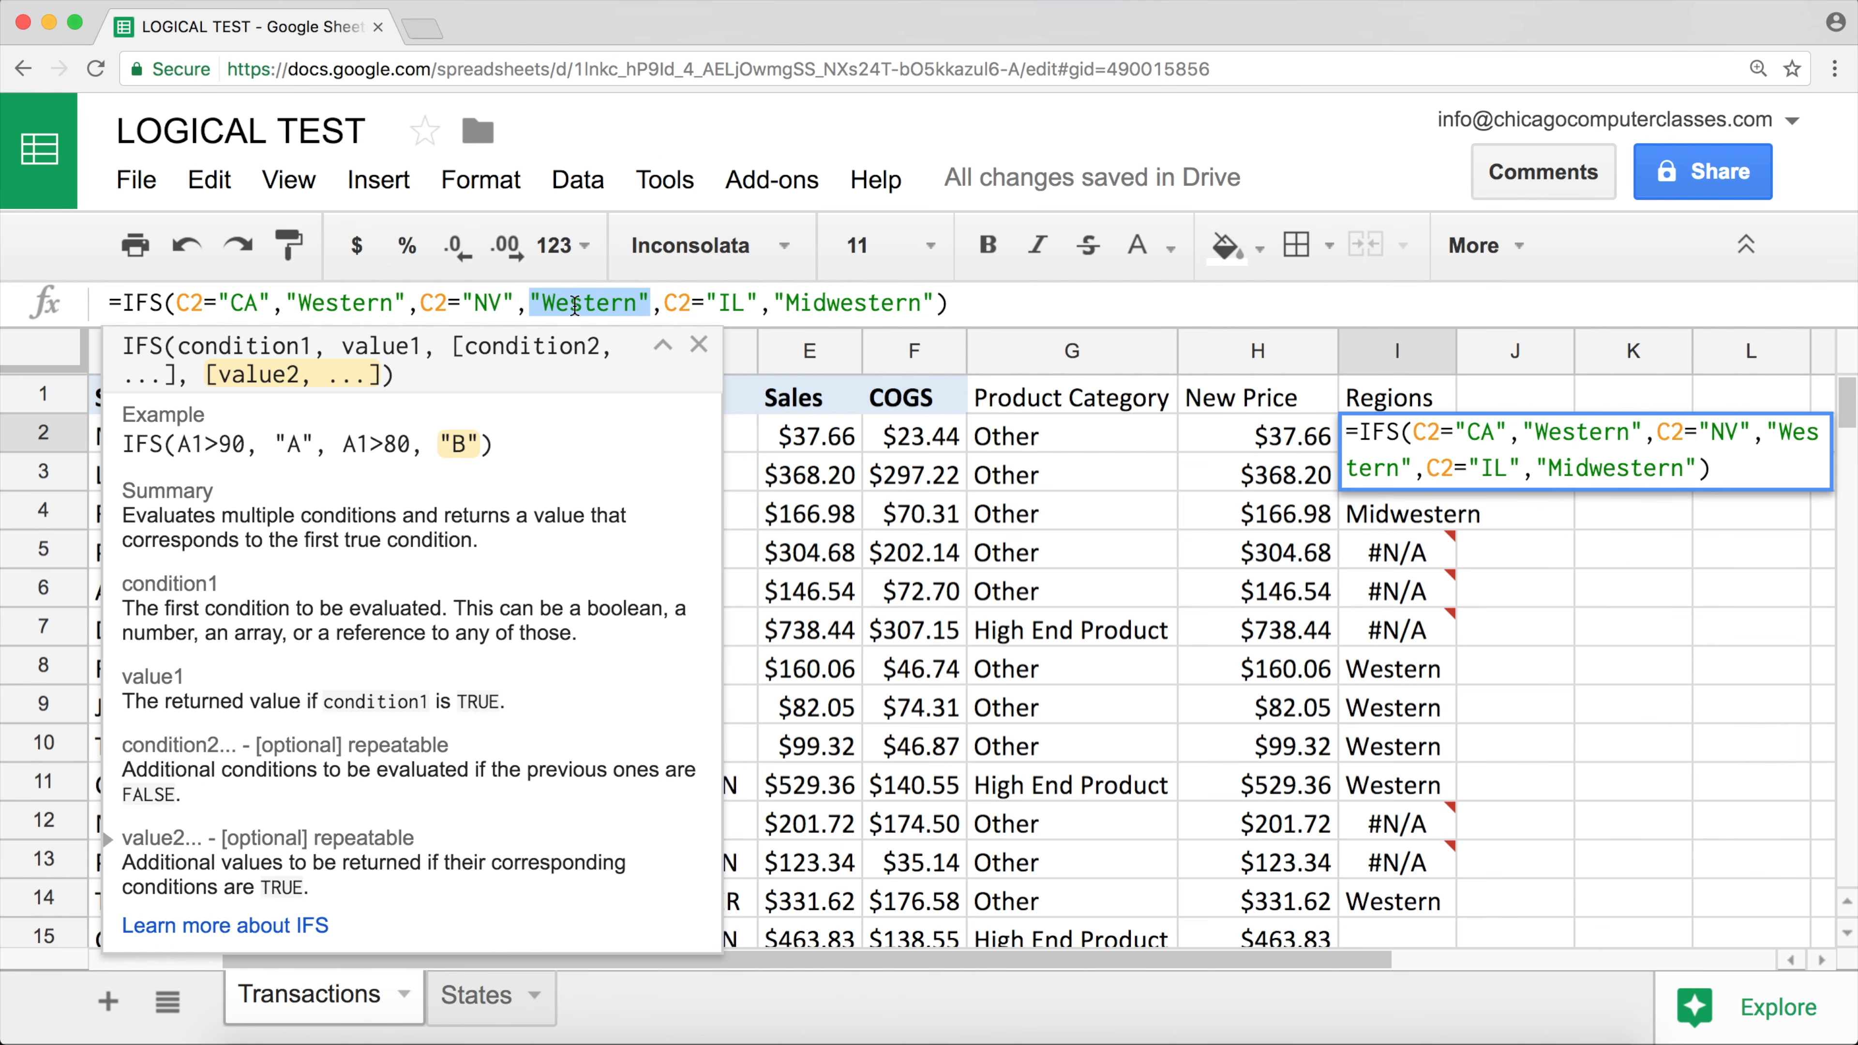
- Add TRUE as the final condition of I2's IFS formula with the result "Other" and complete it
click(936, 304)
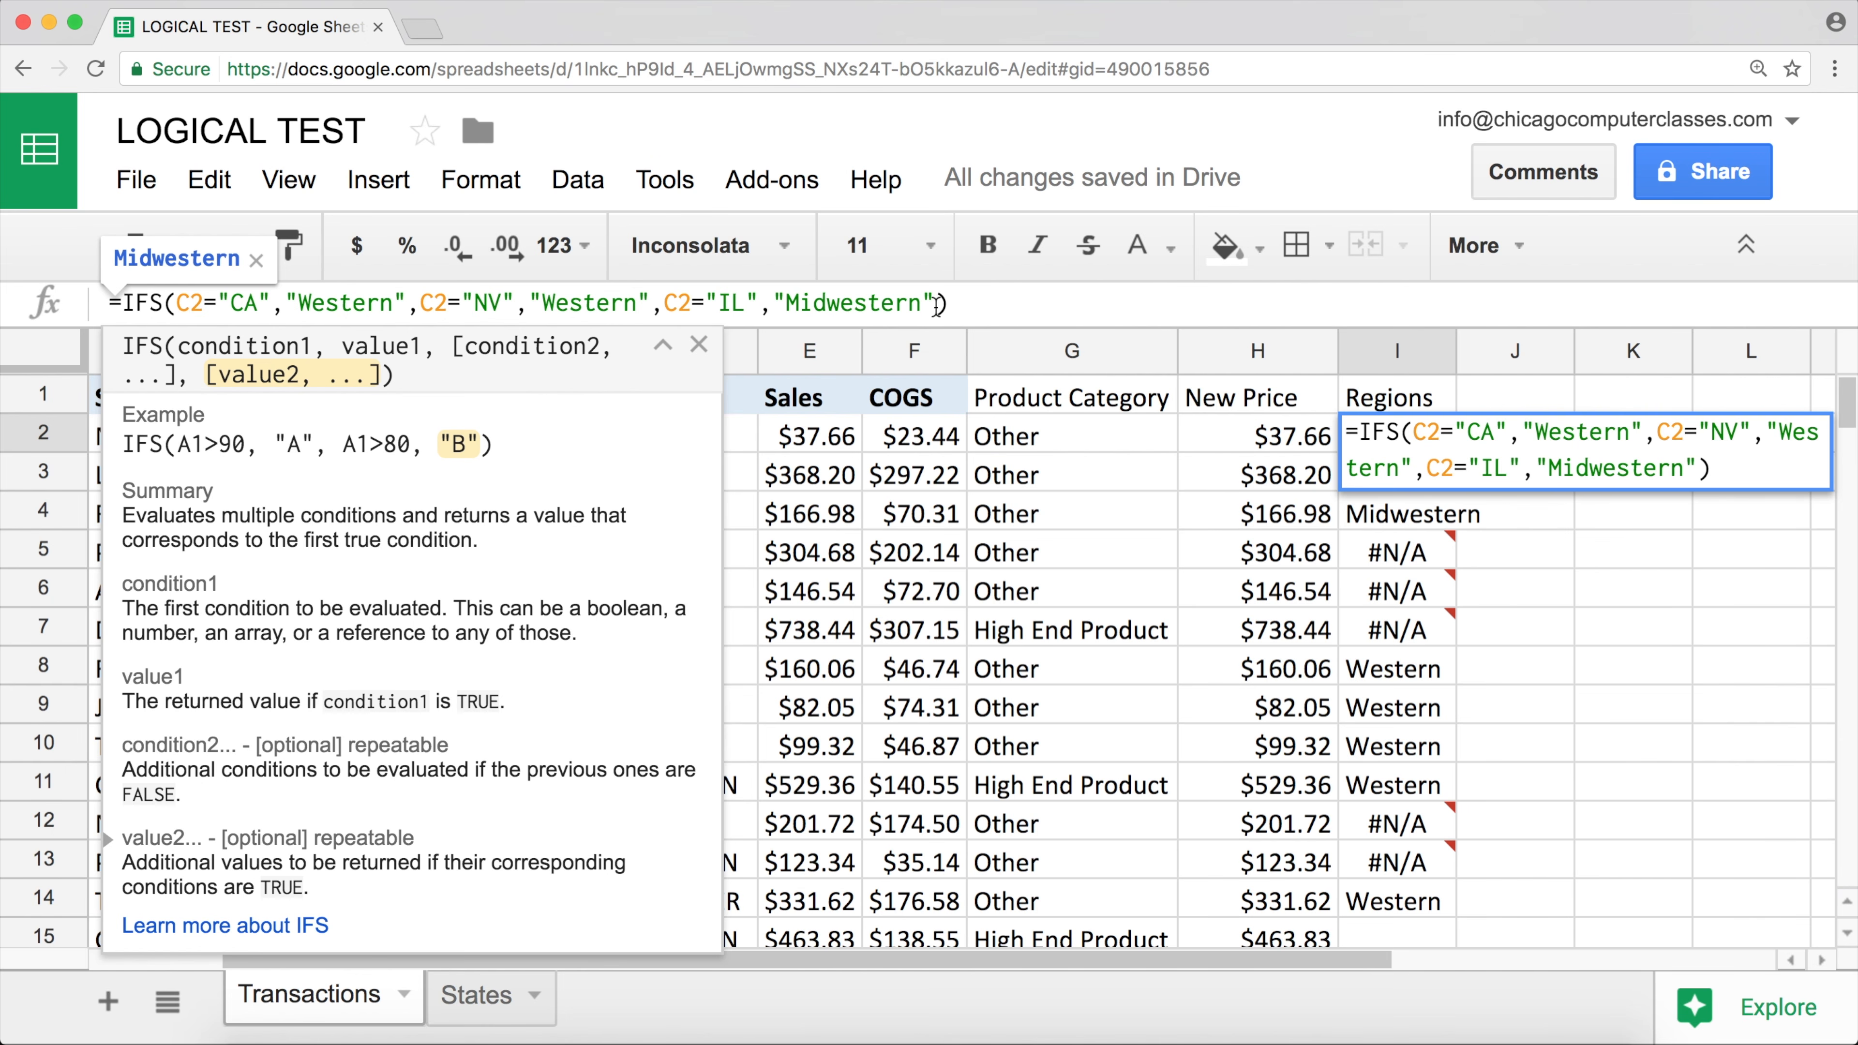
text(,)
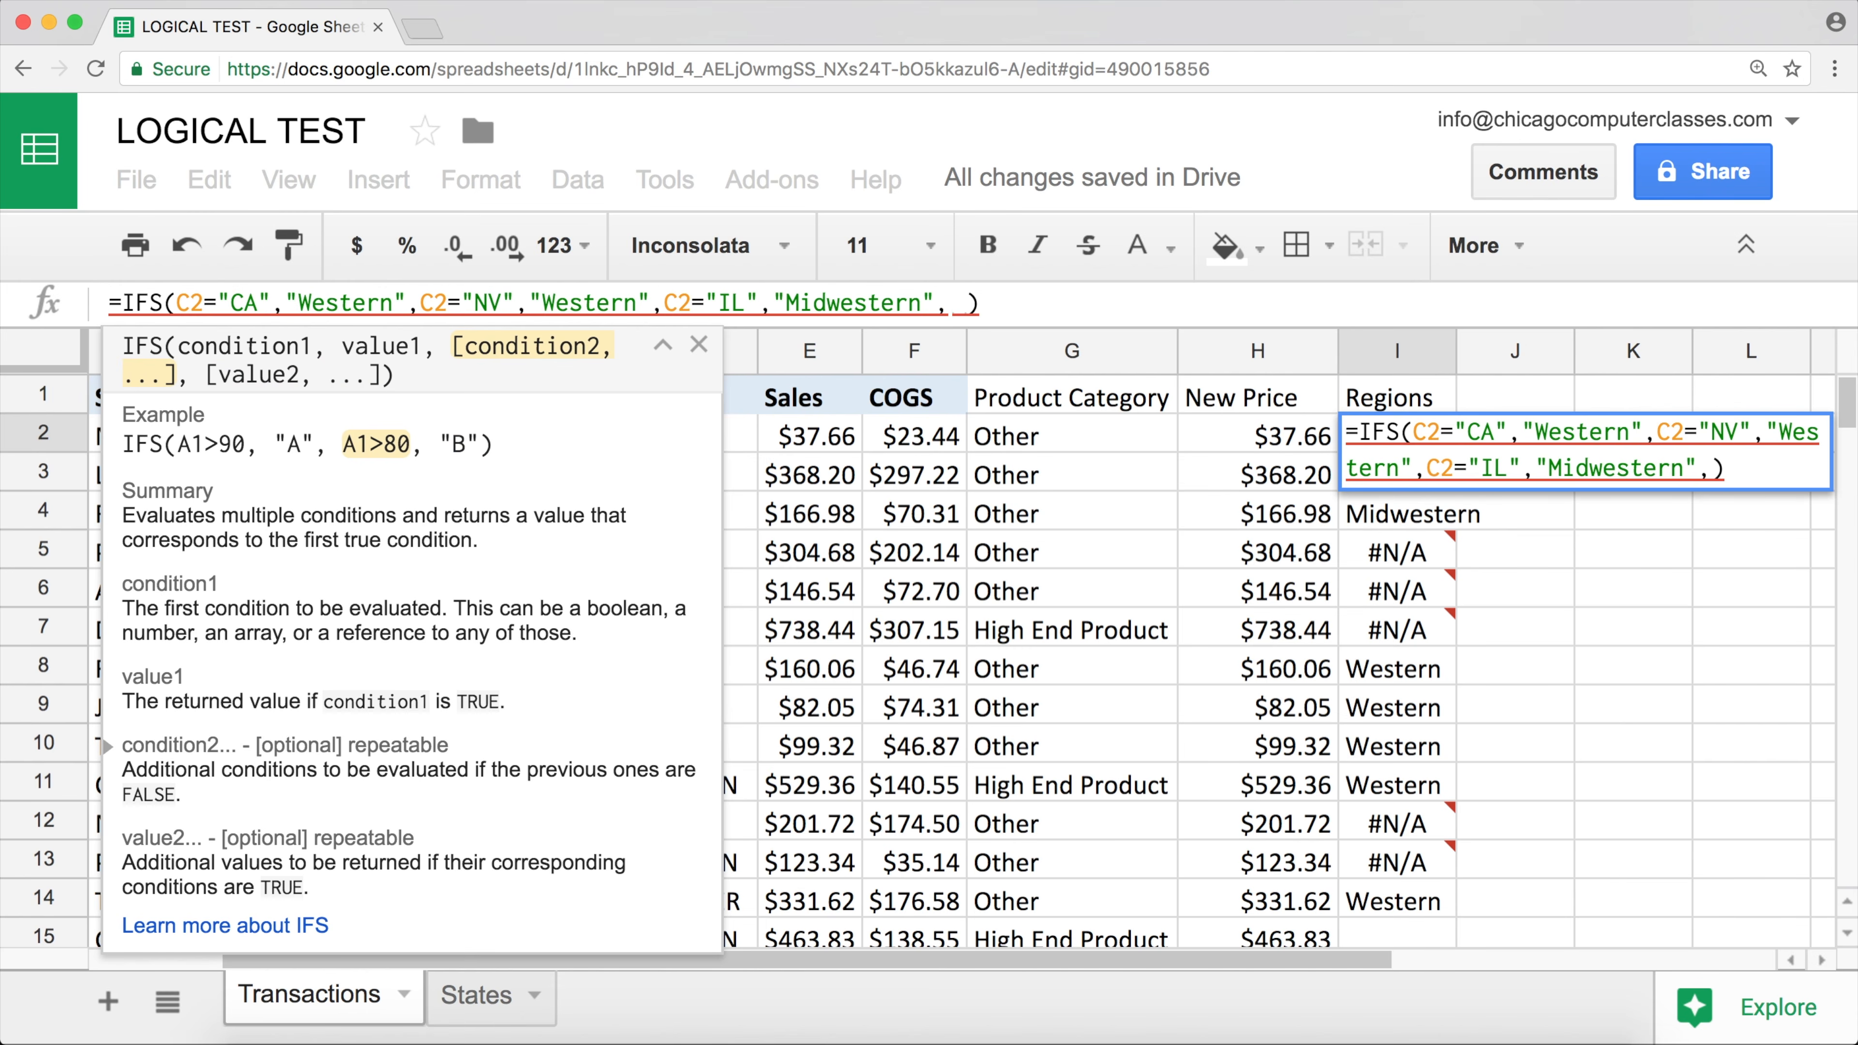
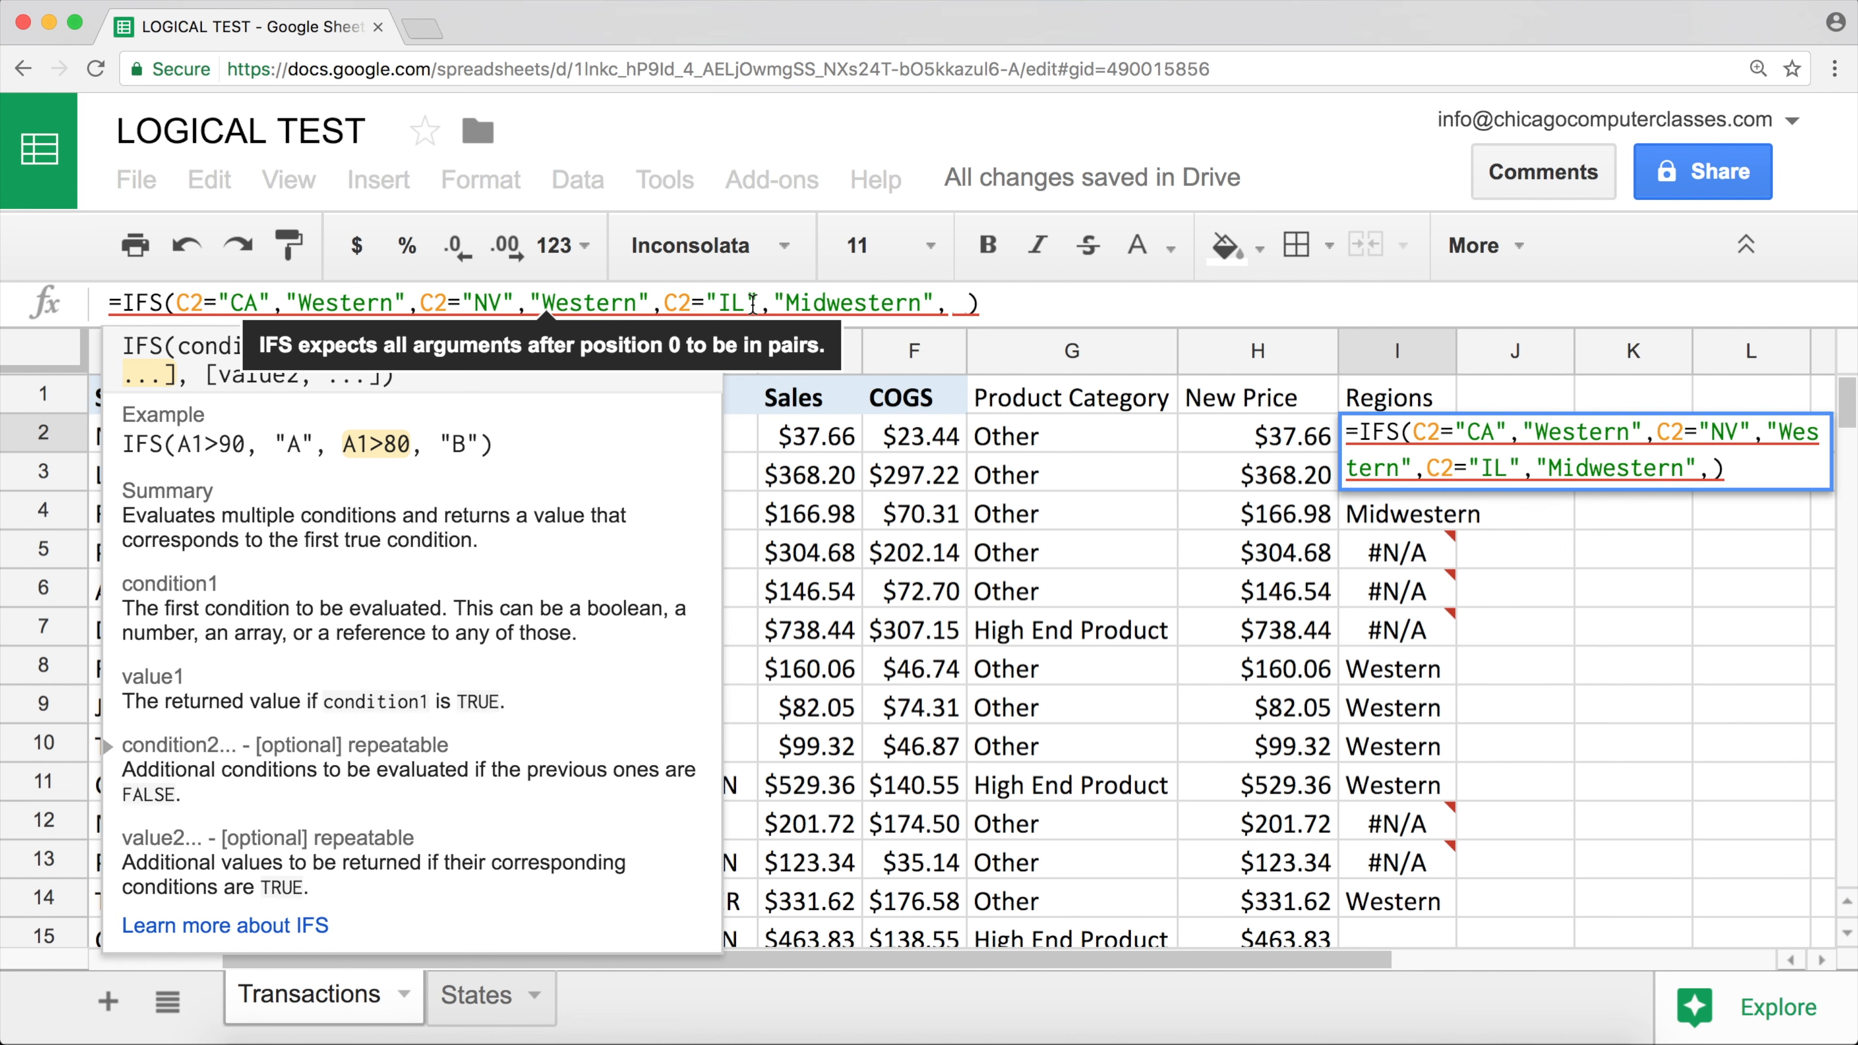
text(TRUE)
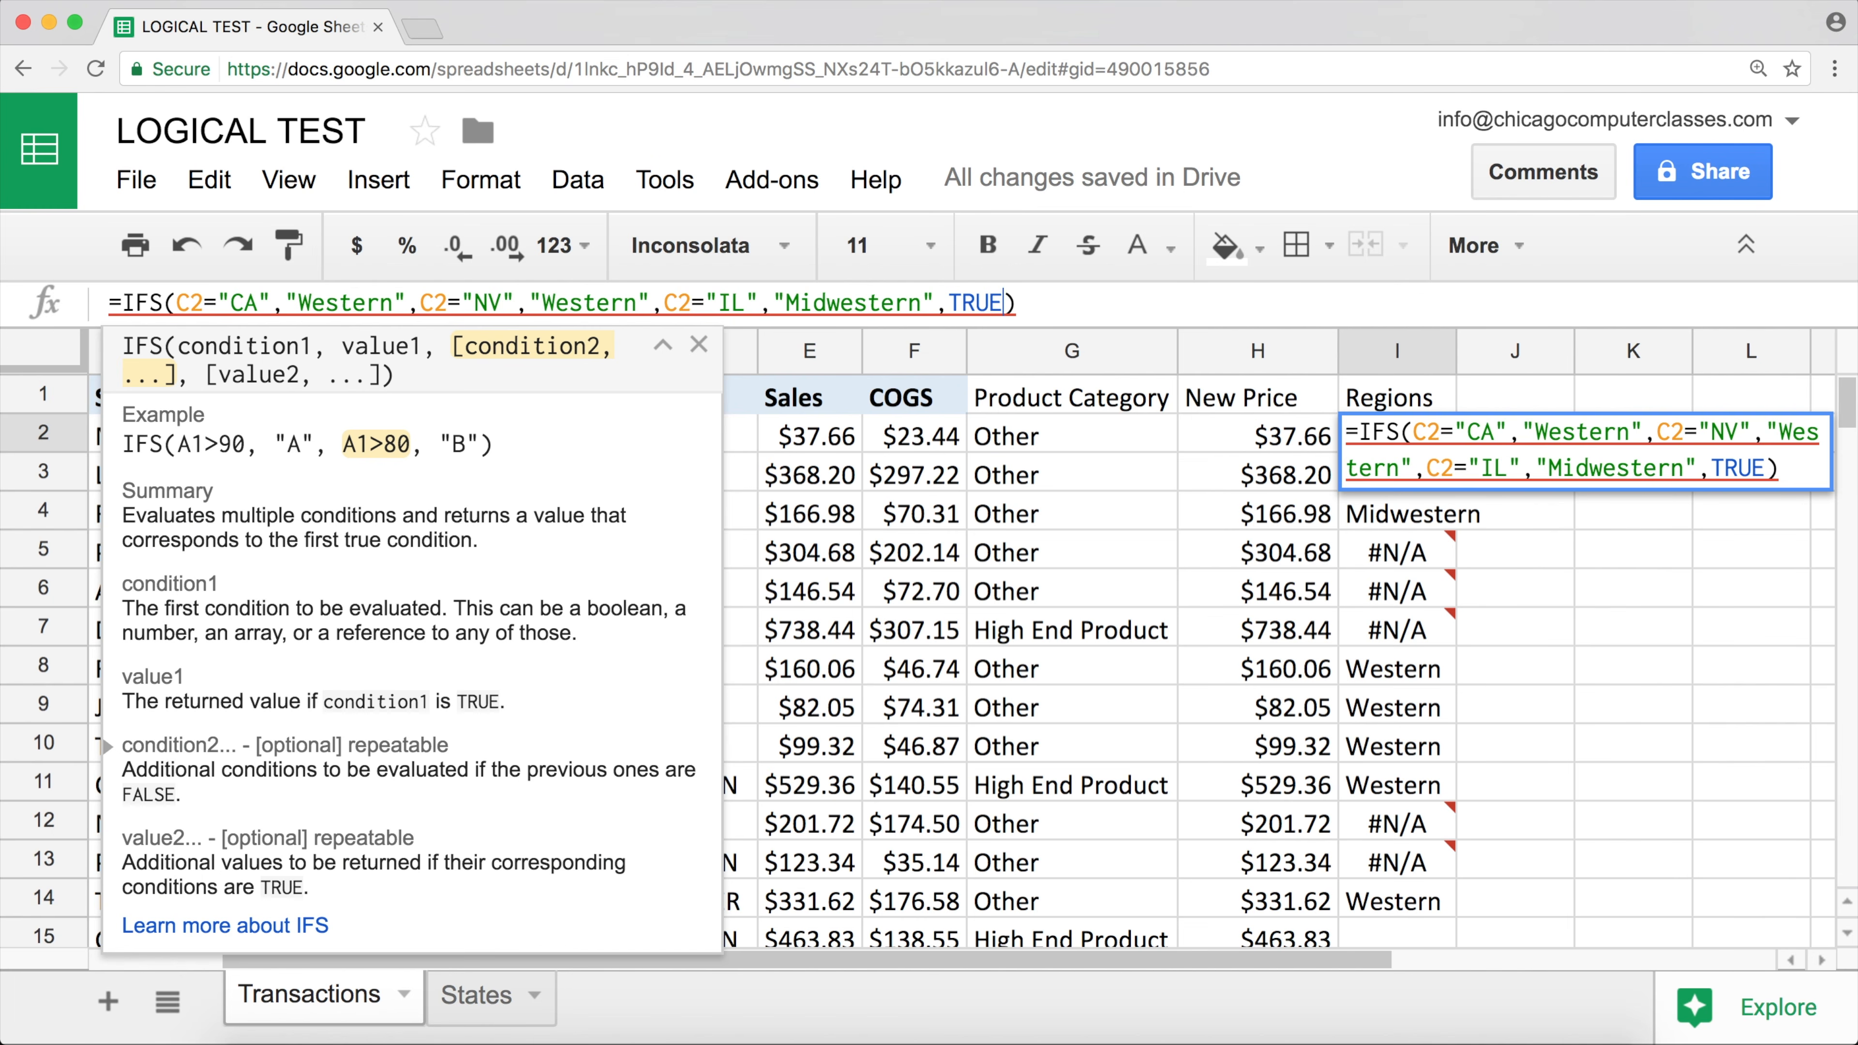
text(,)
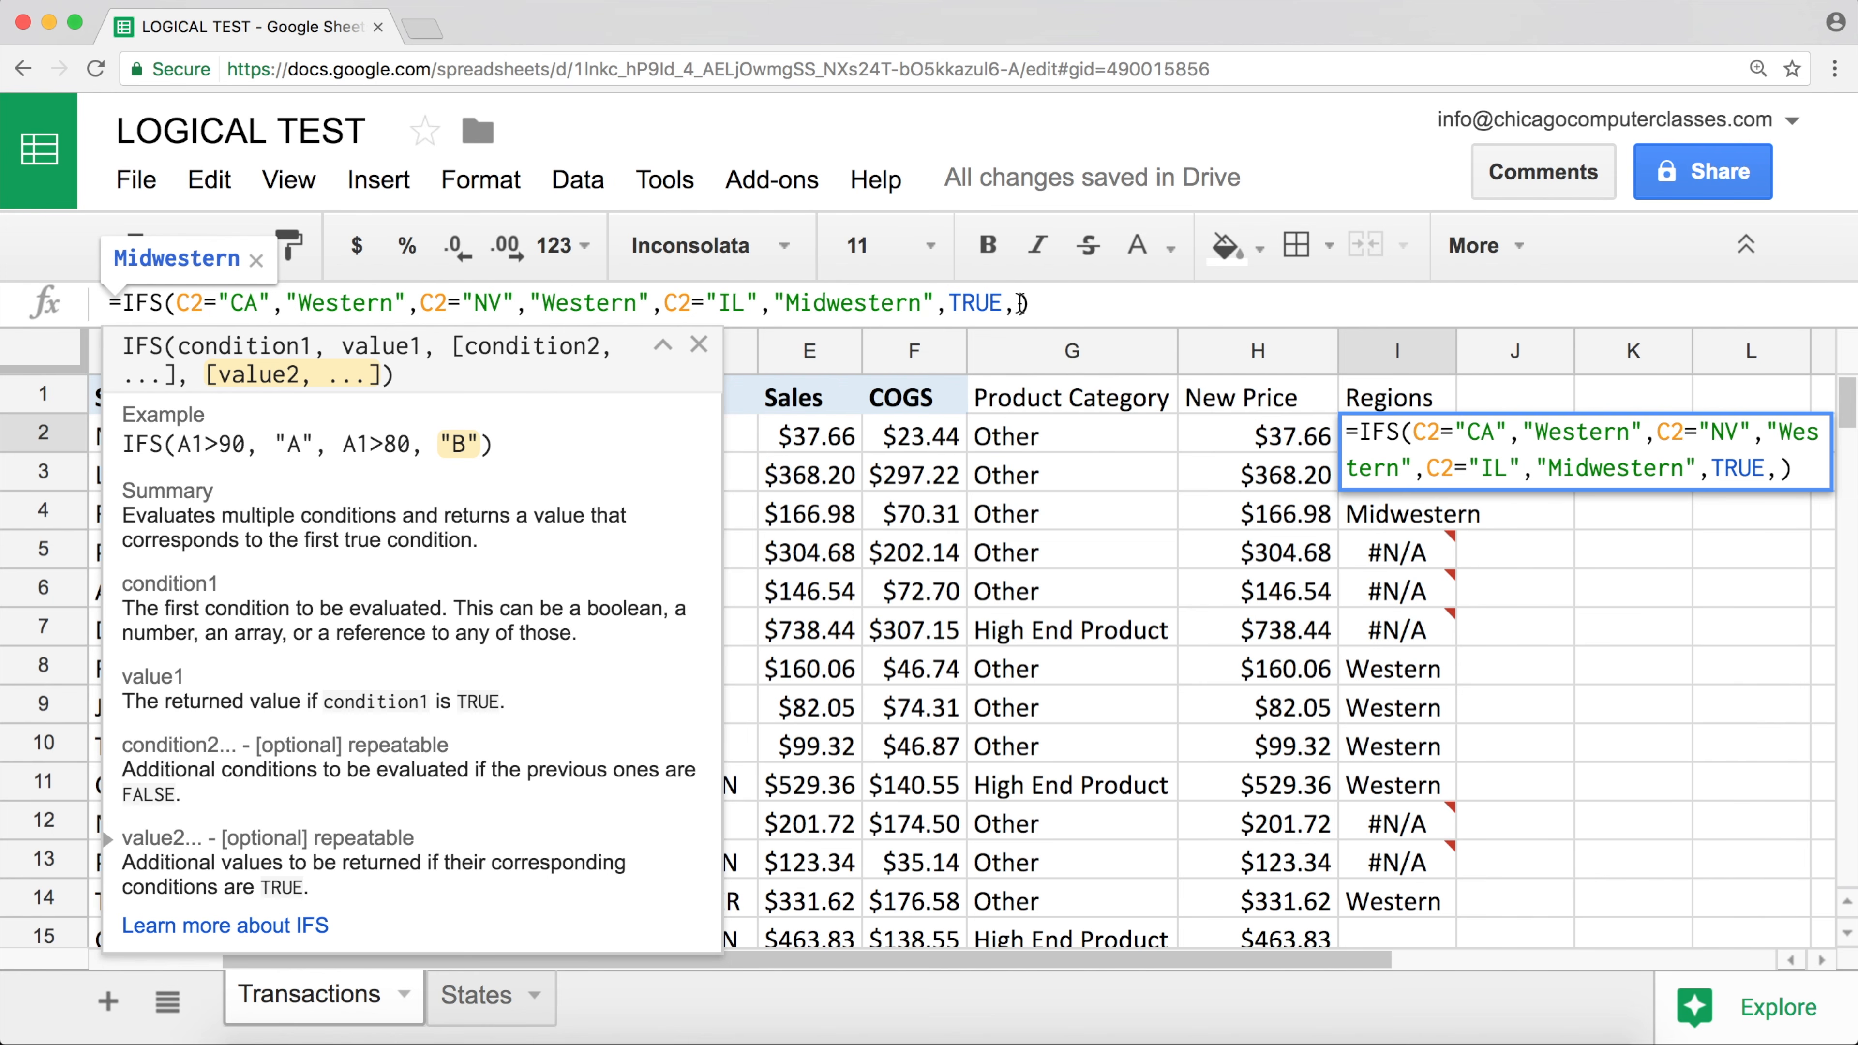
text("")
key(Left)
text(Othe)
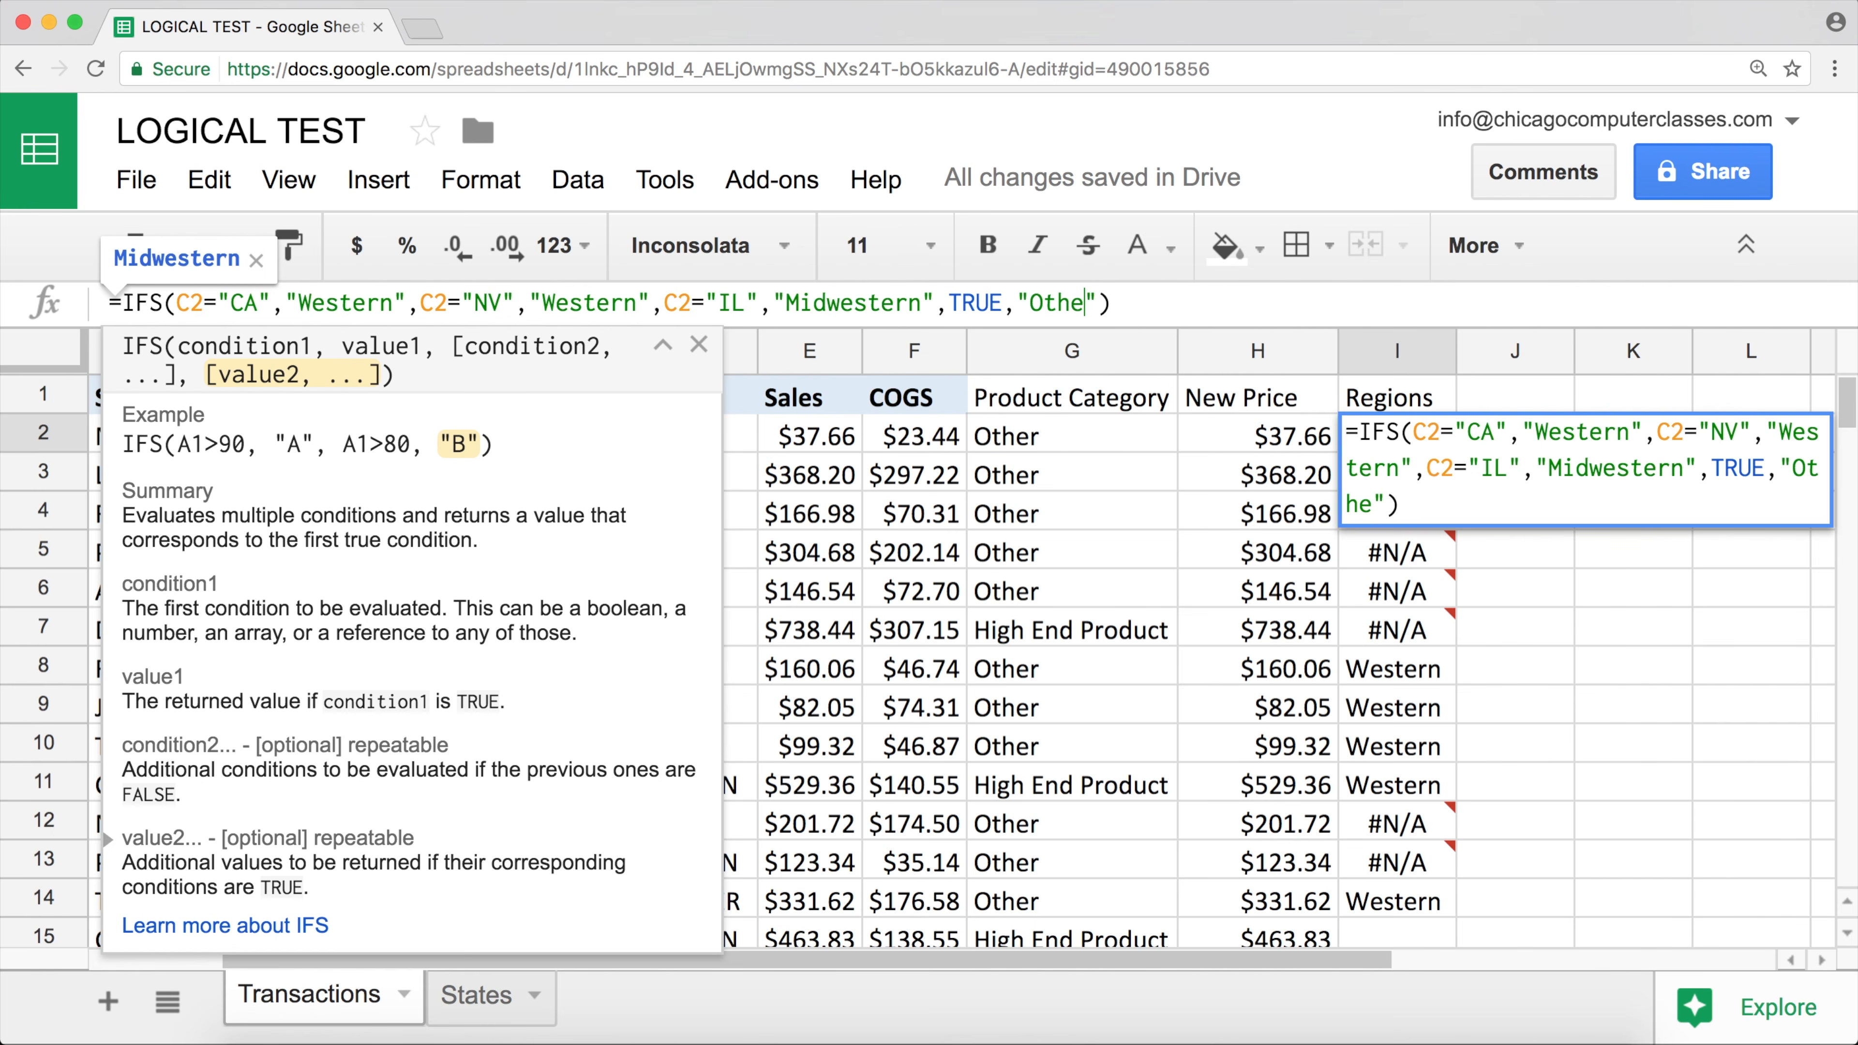
text(r)
key(Return)
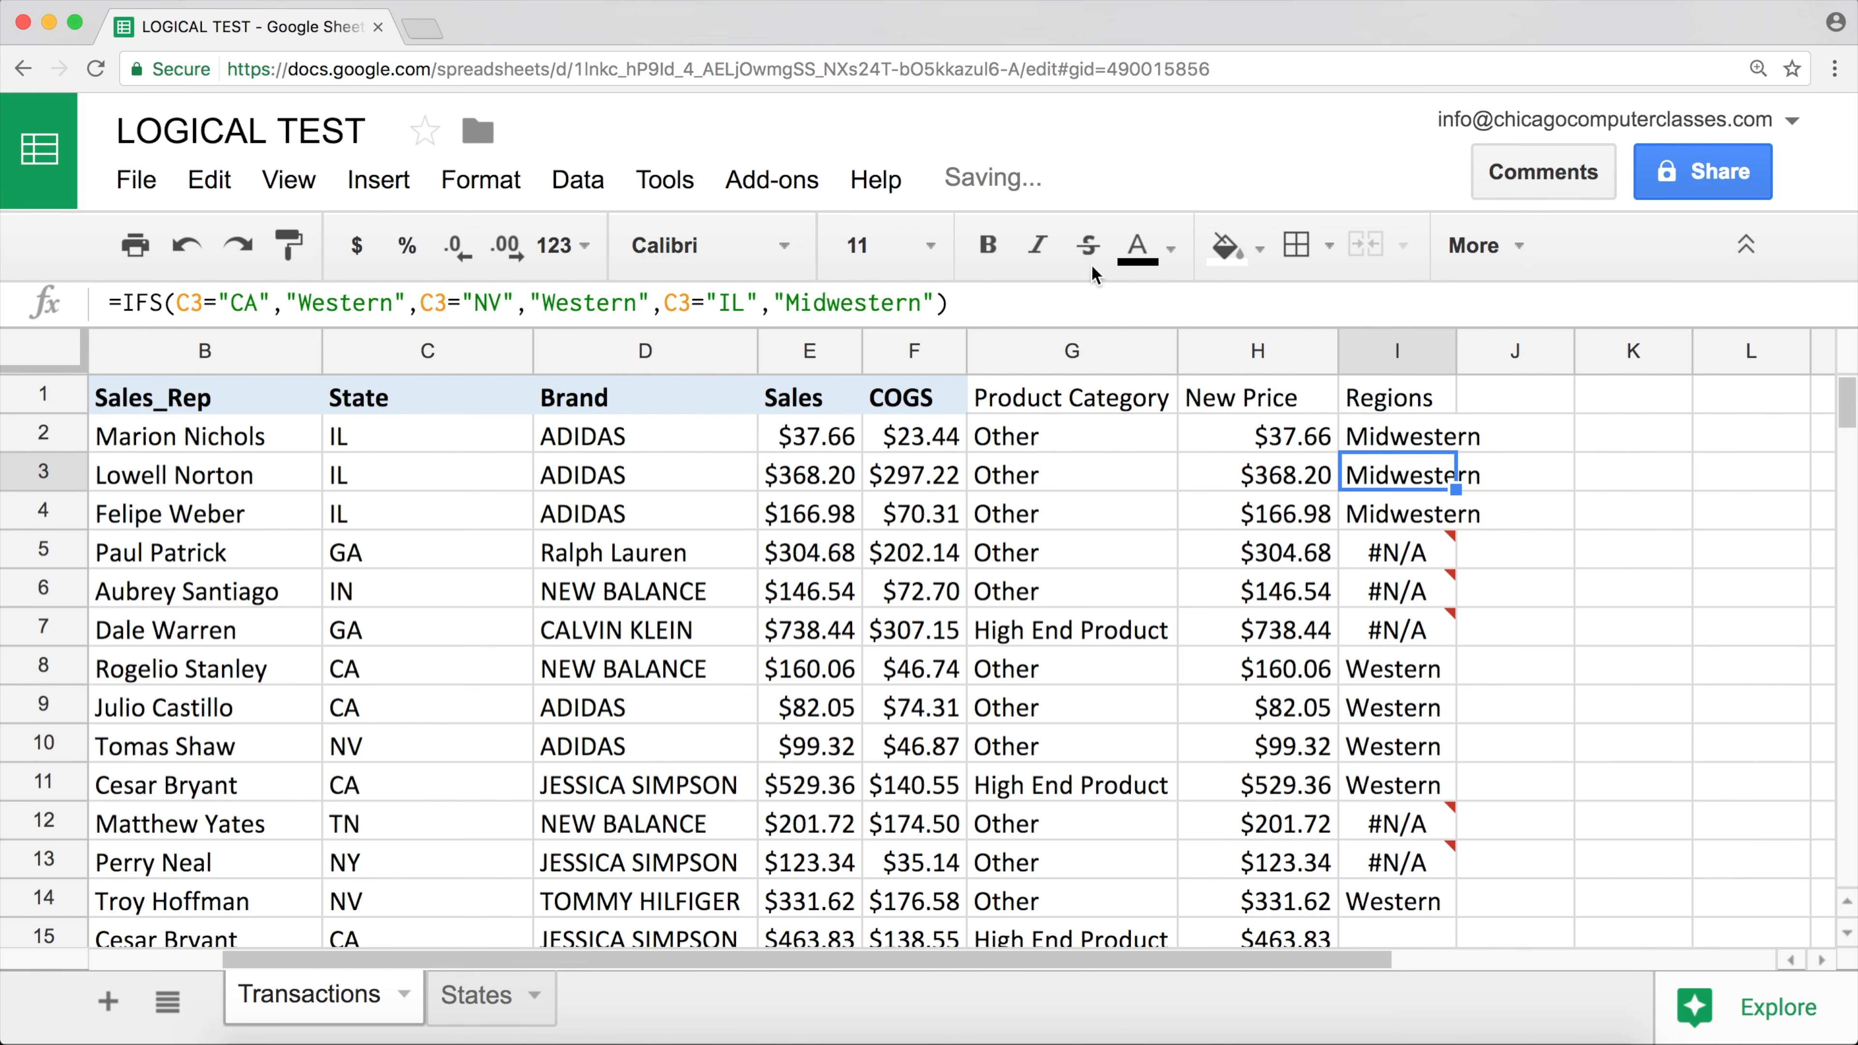
- Fill the updated Regions formula from I2 down to I28 and widen column I to fit its text
click(1426, 434)
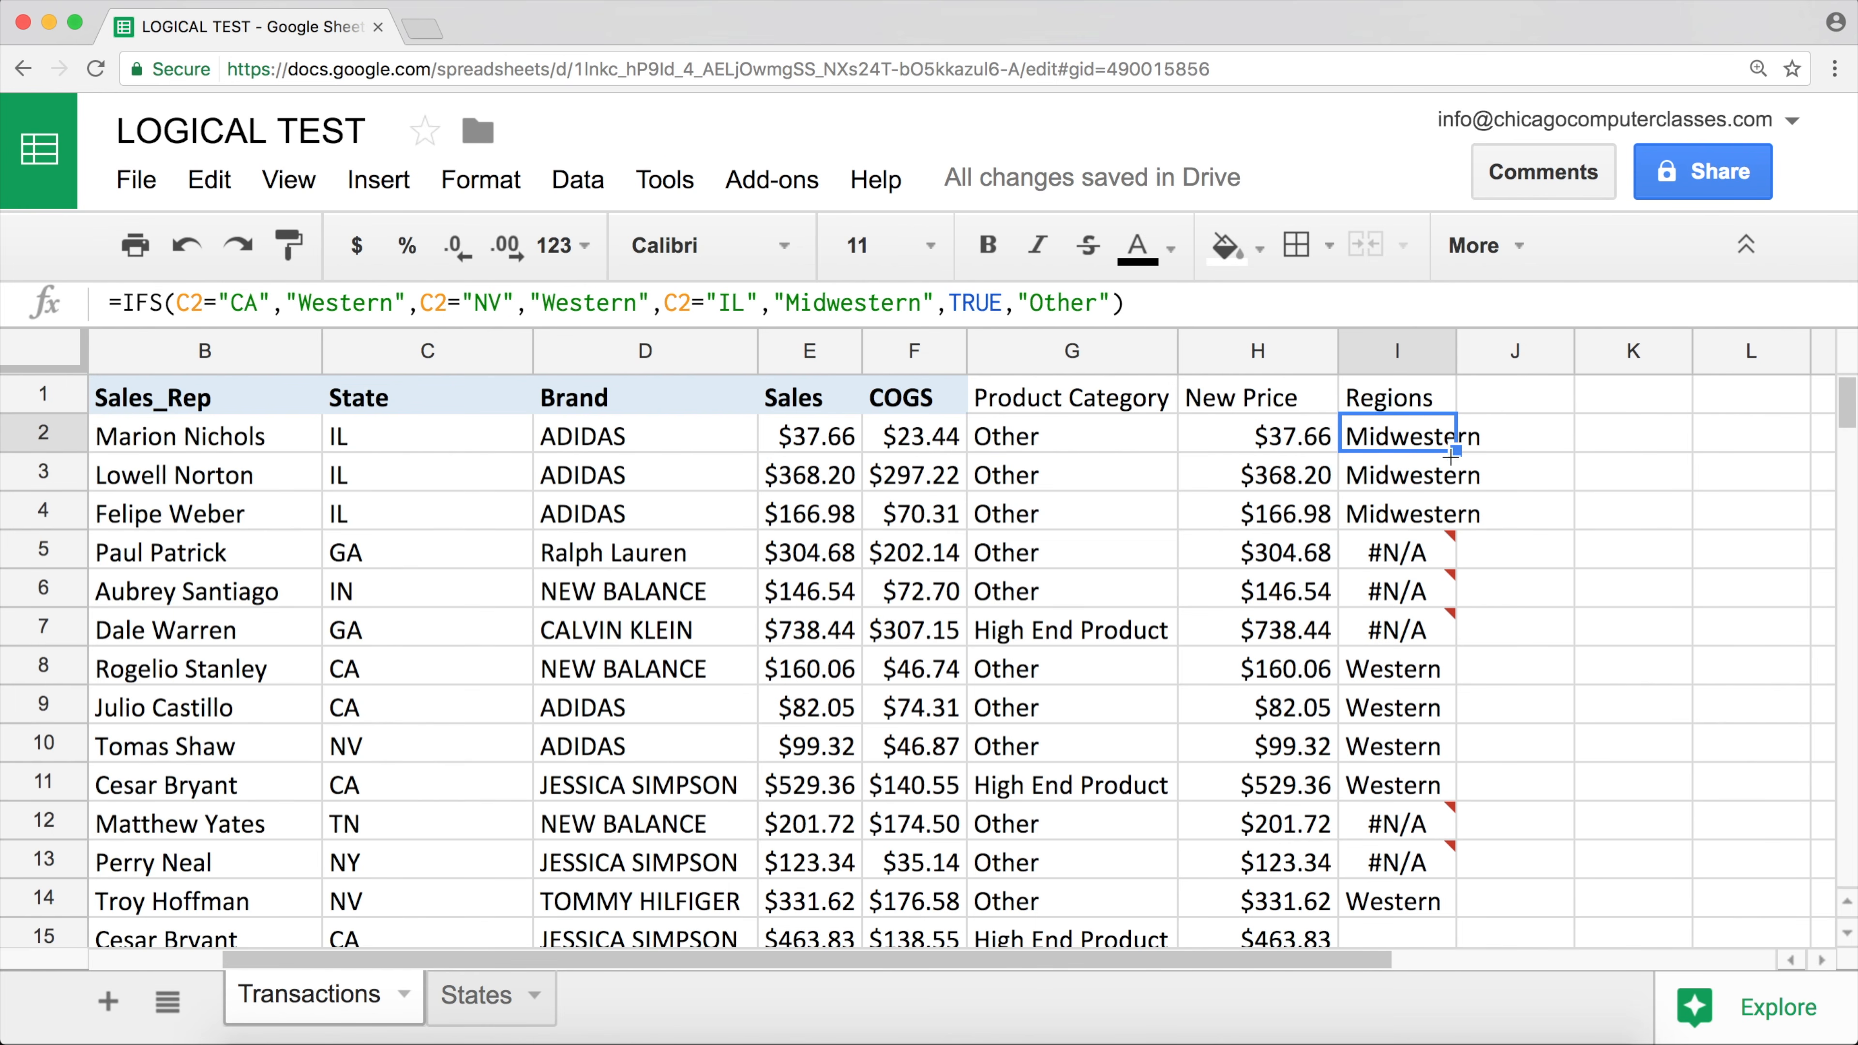
drag(1453, 451, 1463, 827)
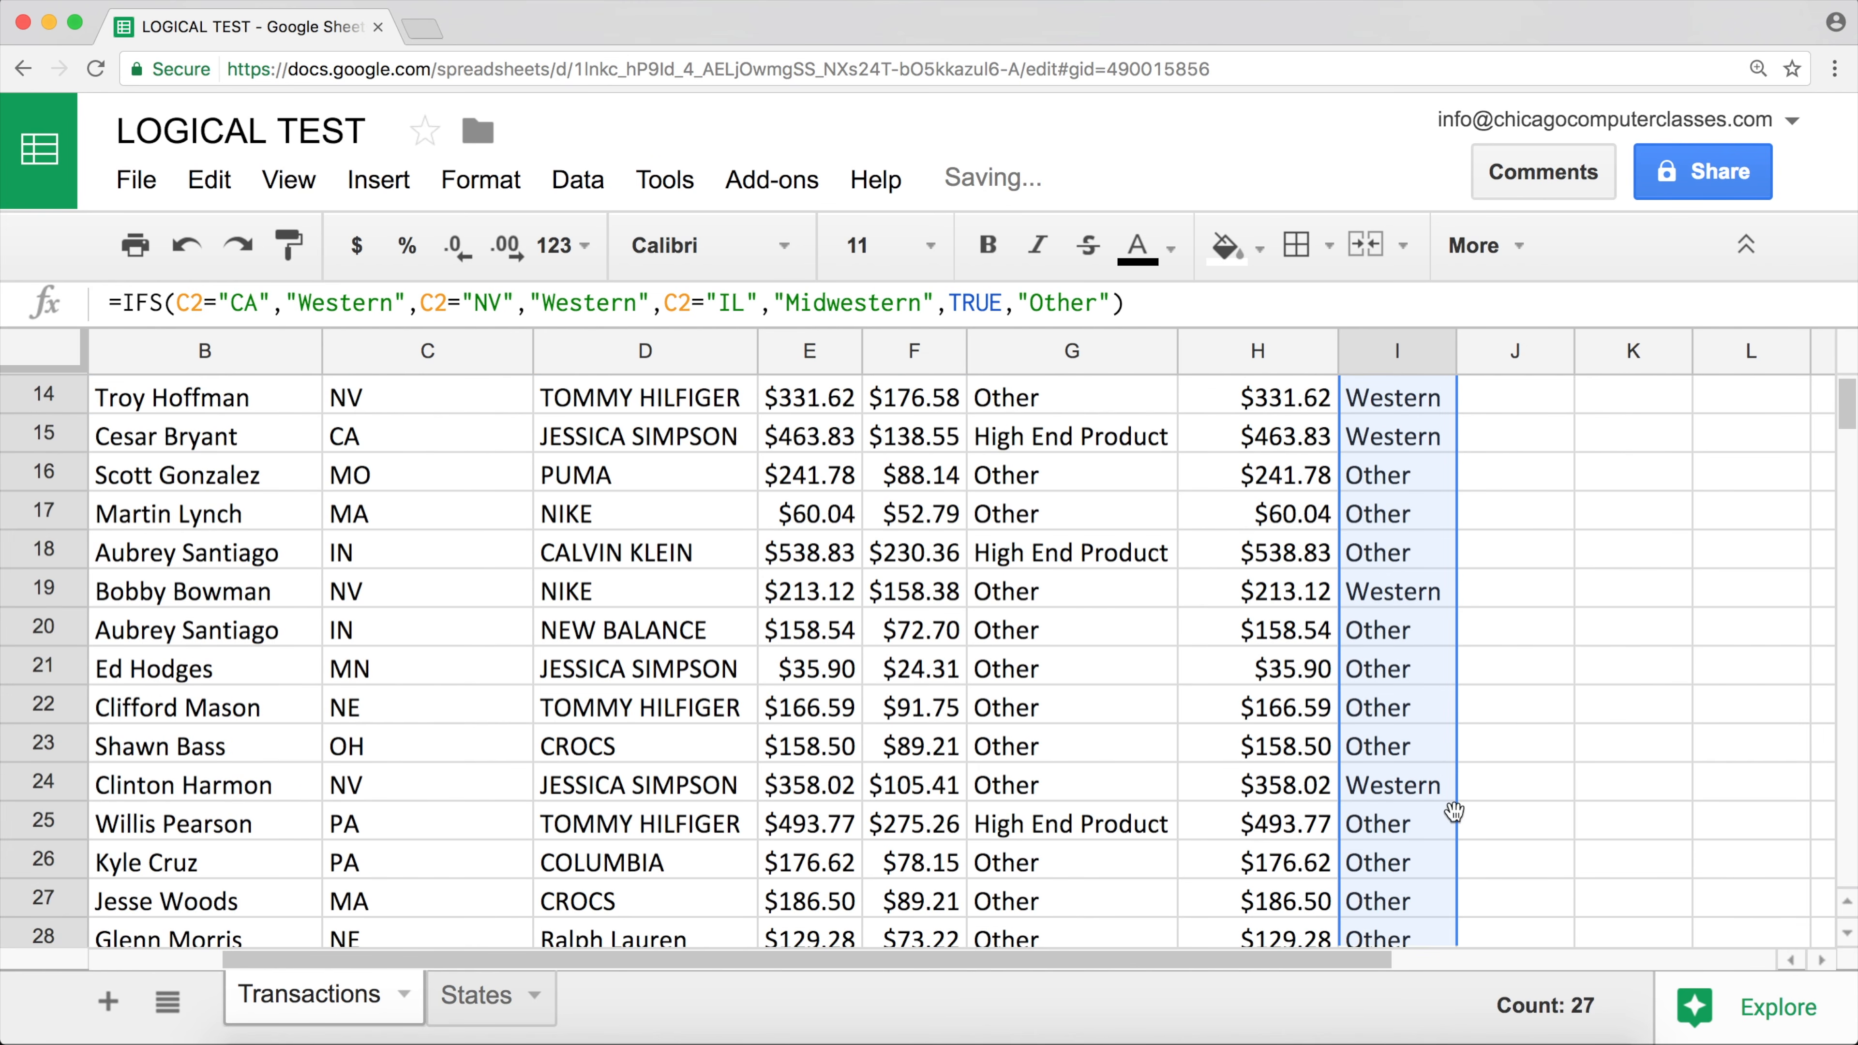
scroll(1404, 699, up, 5)
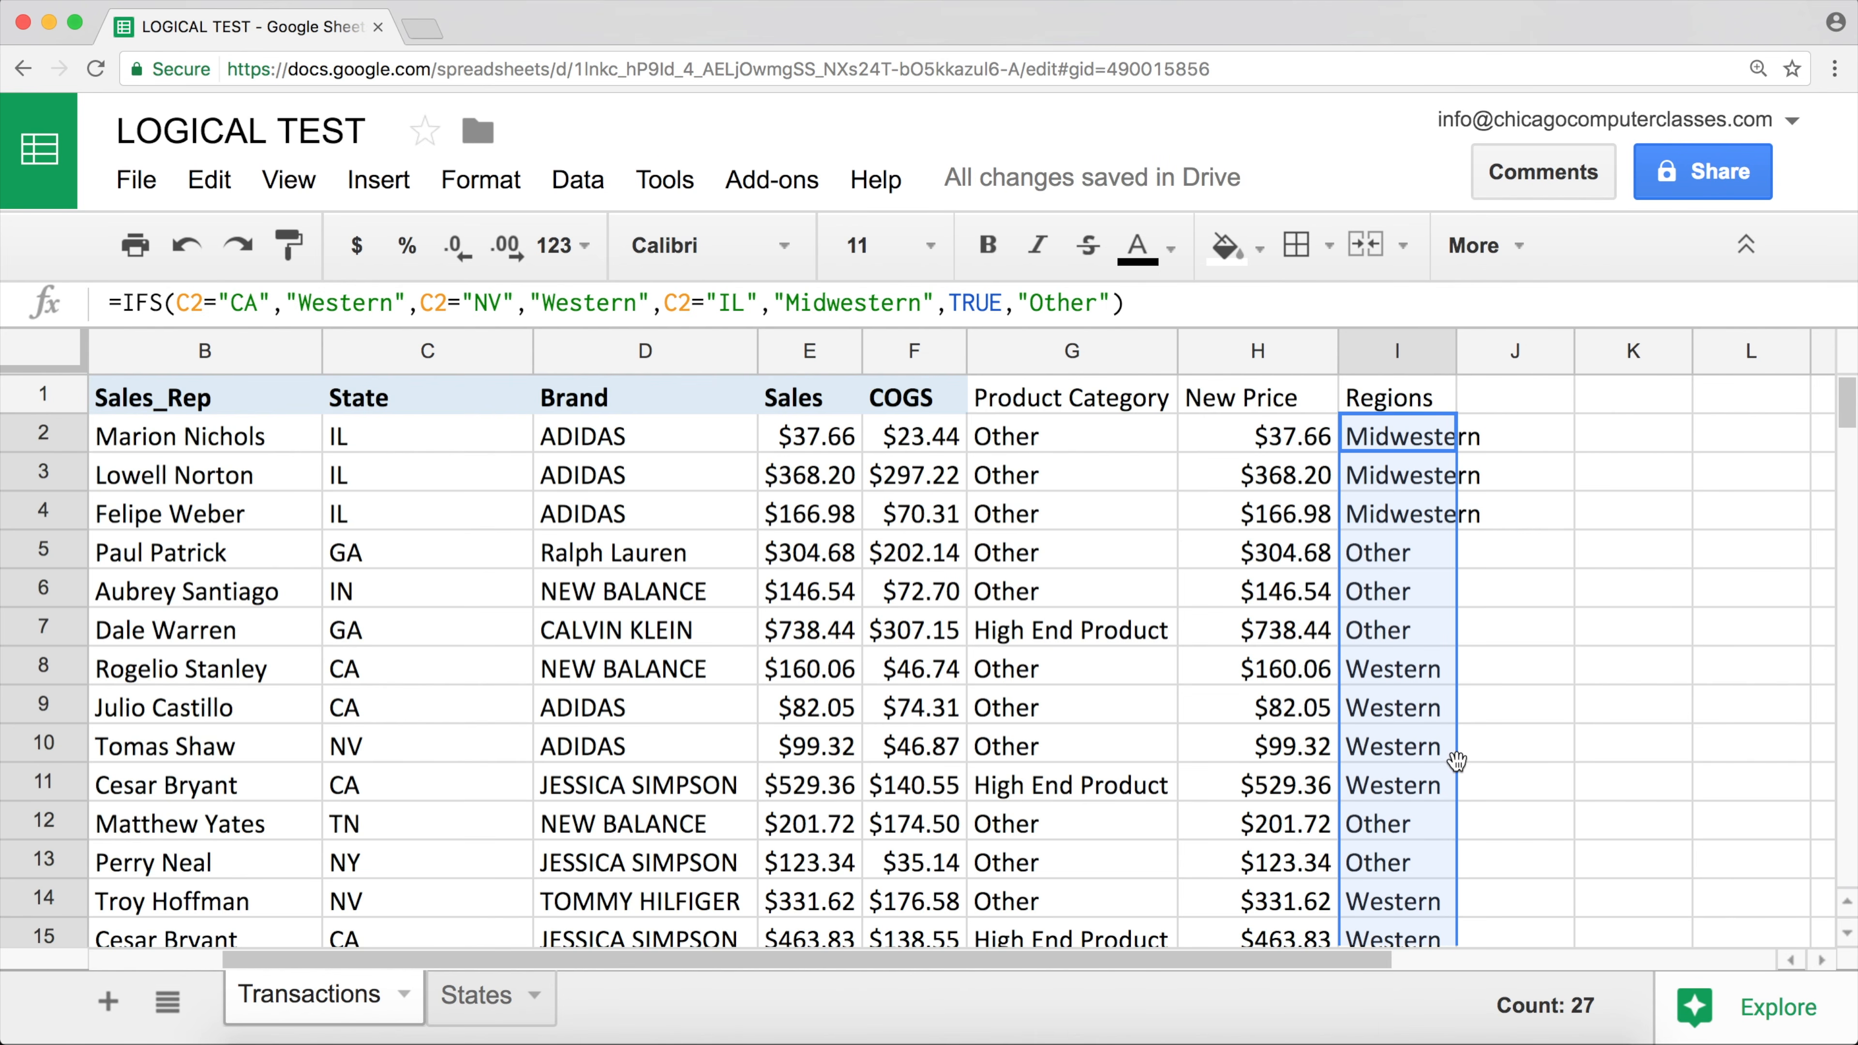
click(1383, 440)
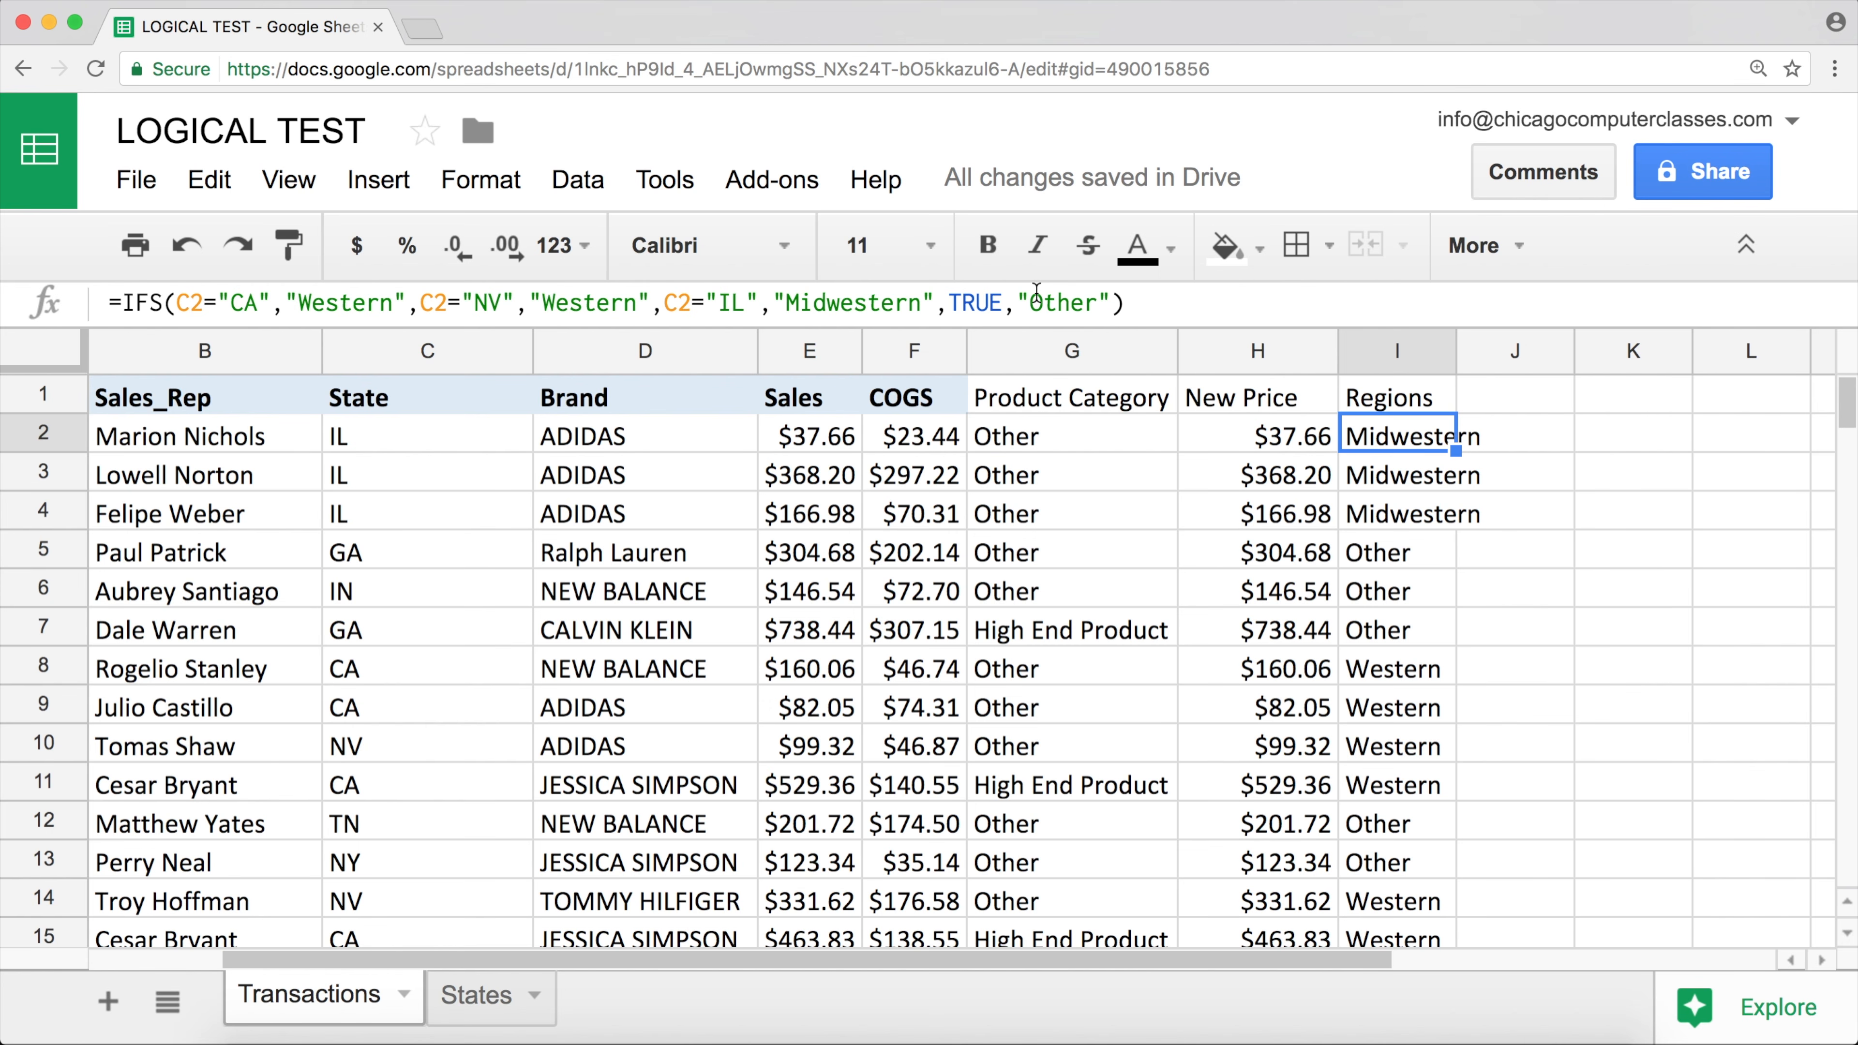
drag(1456, 358, 1489, 365)
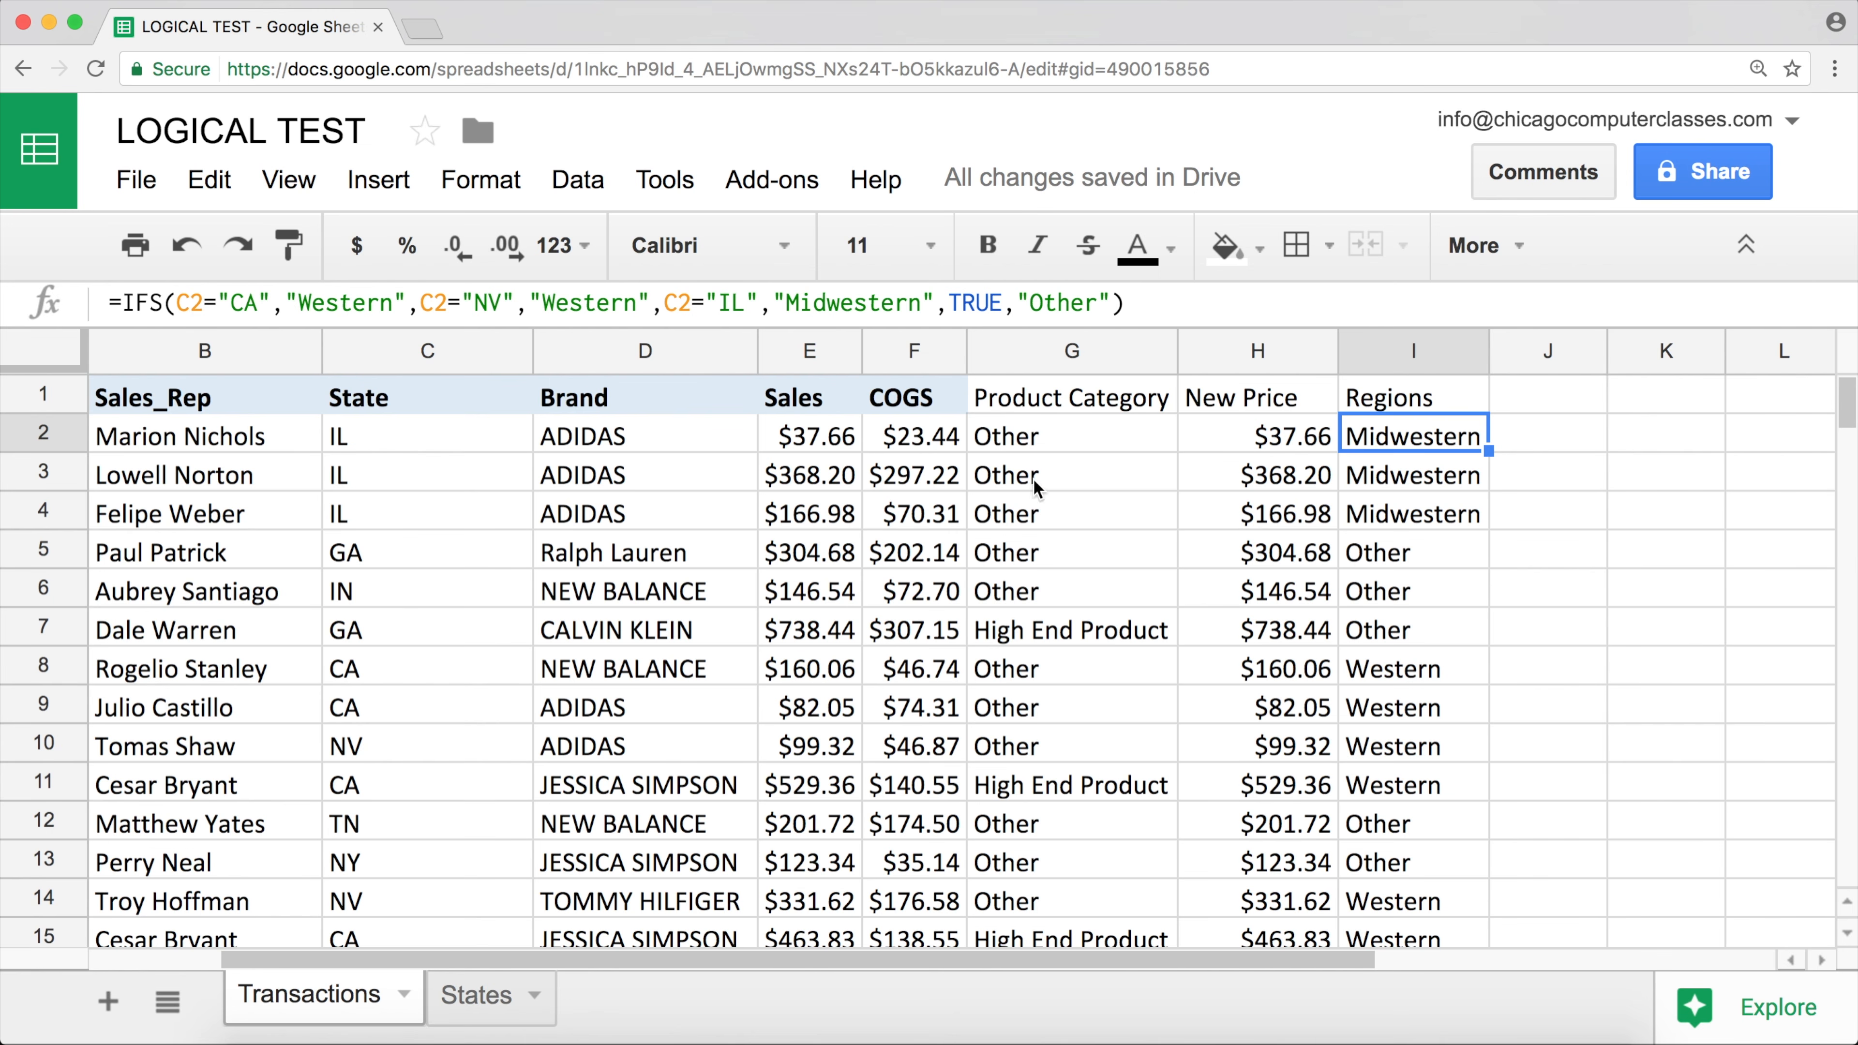
- Replace G2's Product Category formula with an IFS whose first condition E2>=400 returns "High End Product"
click(1039, 641)
click(1046, 443)
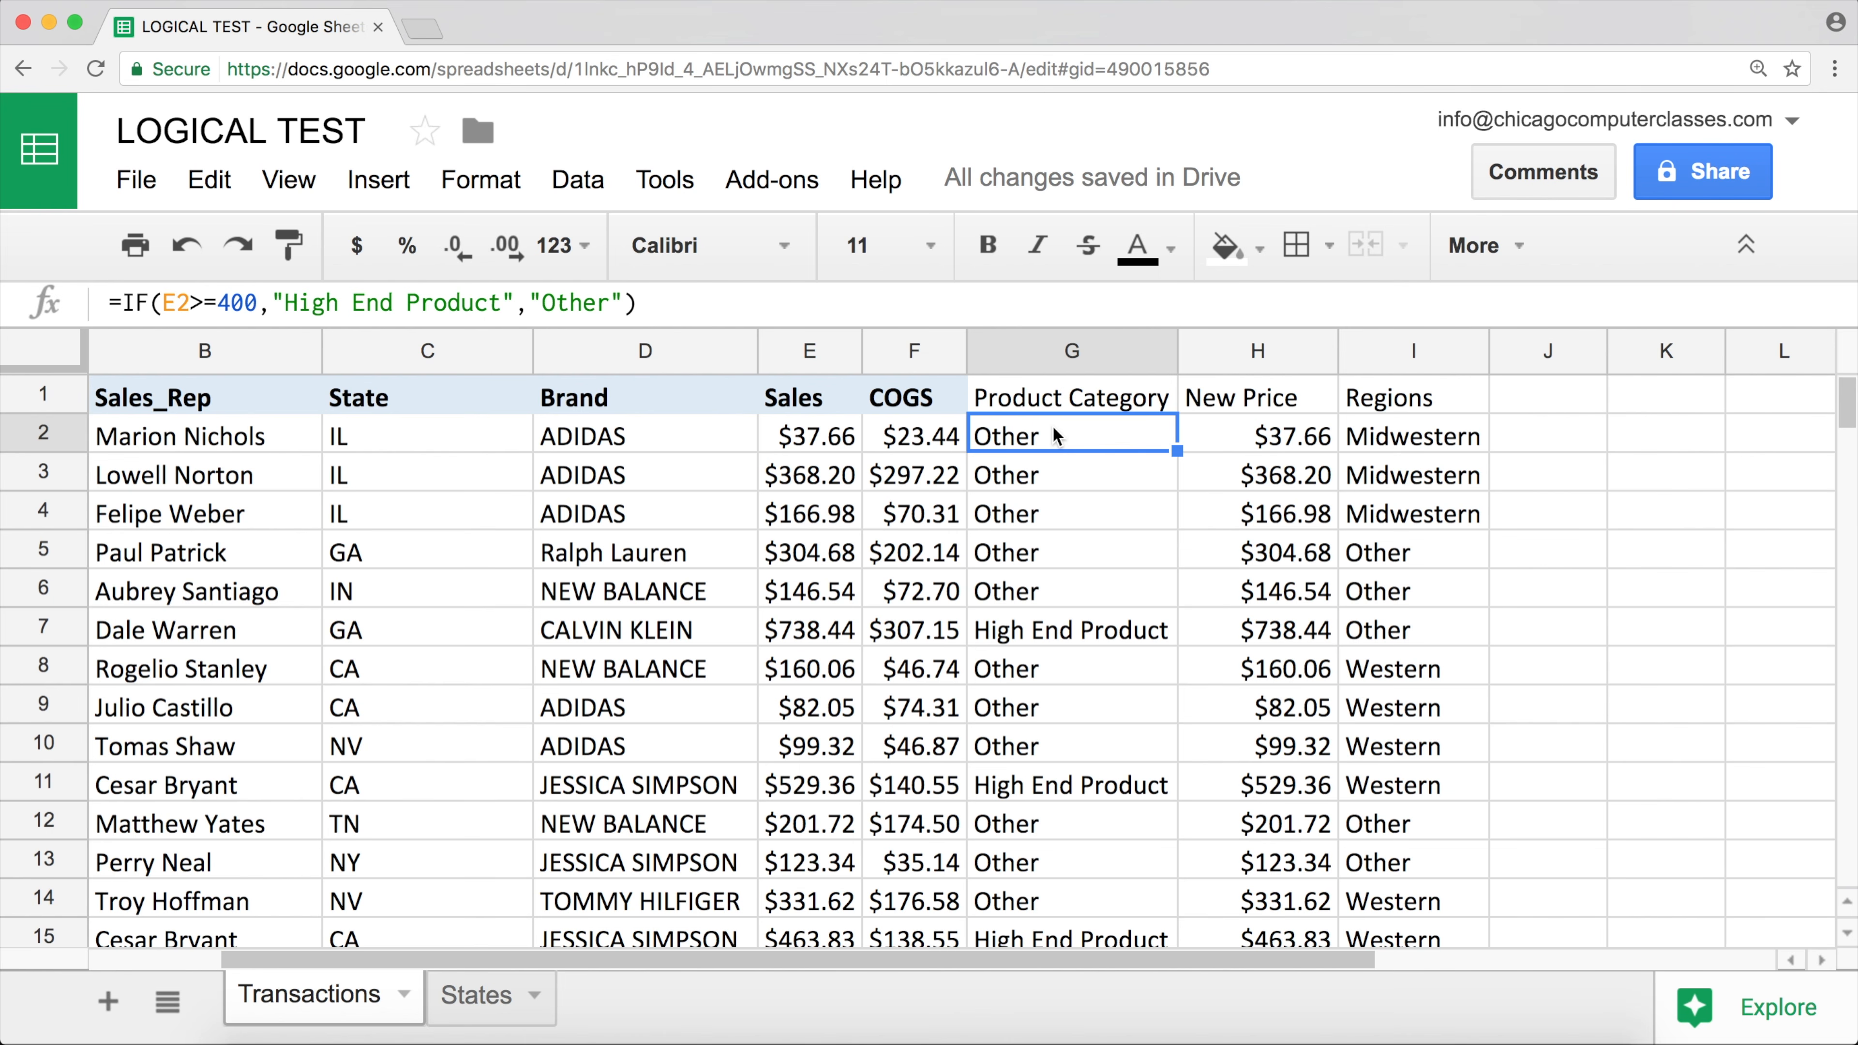
text(=)
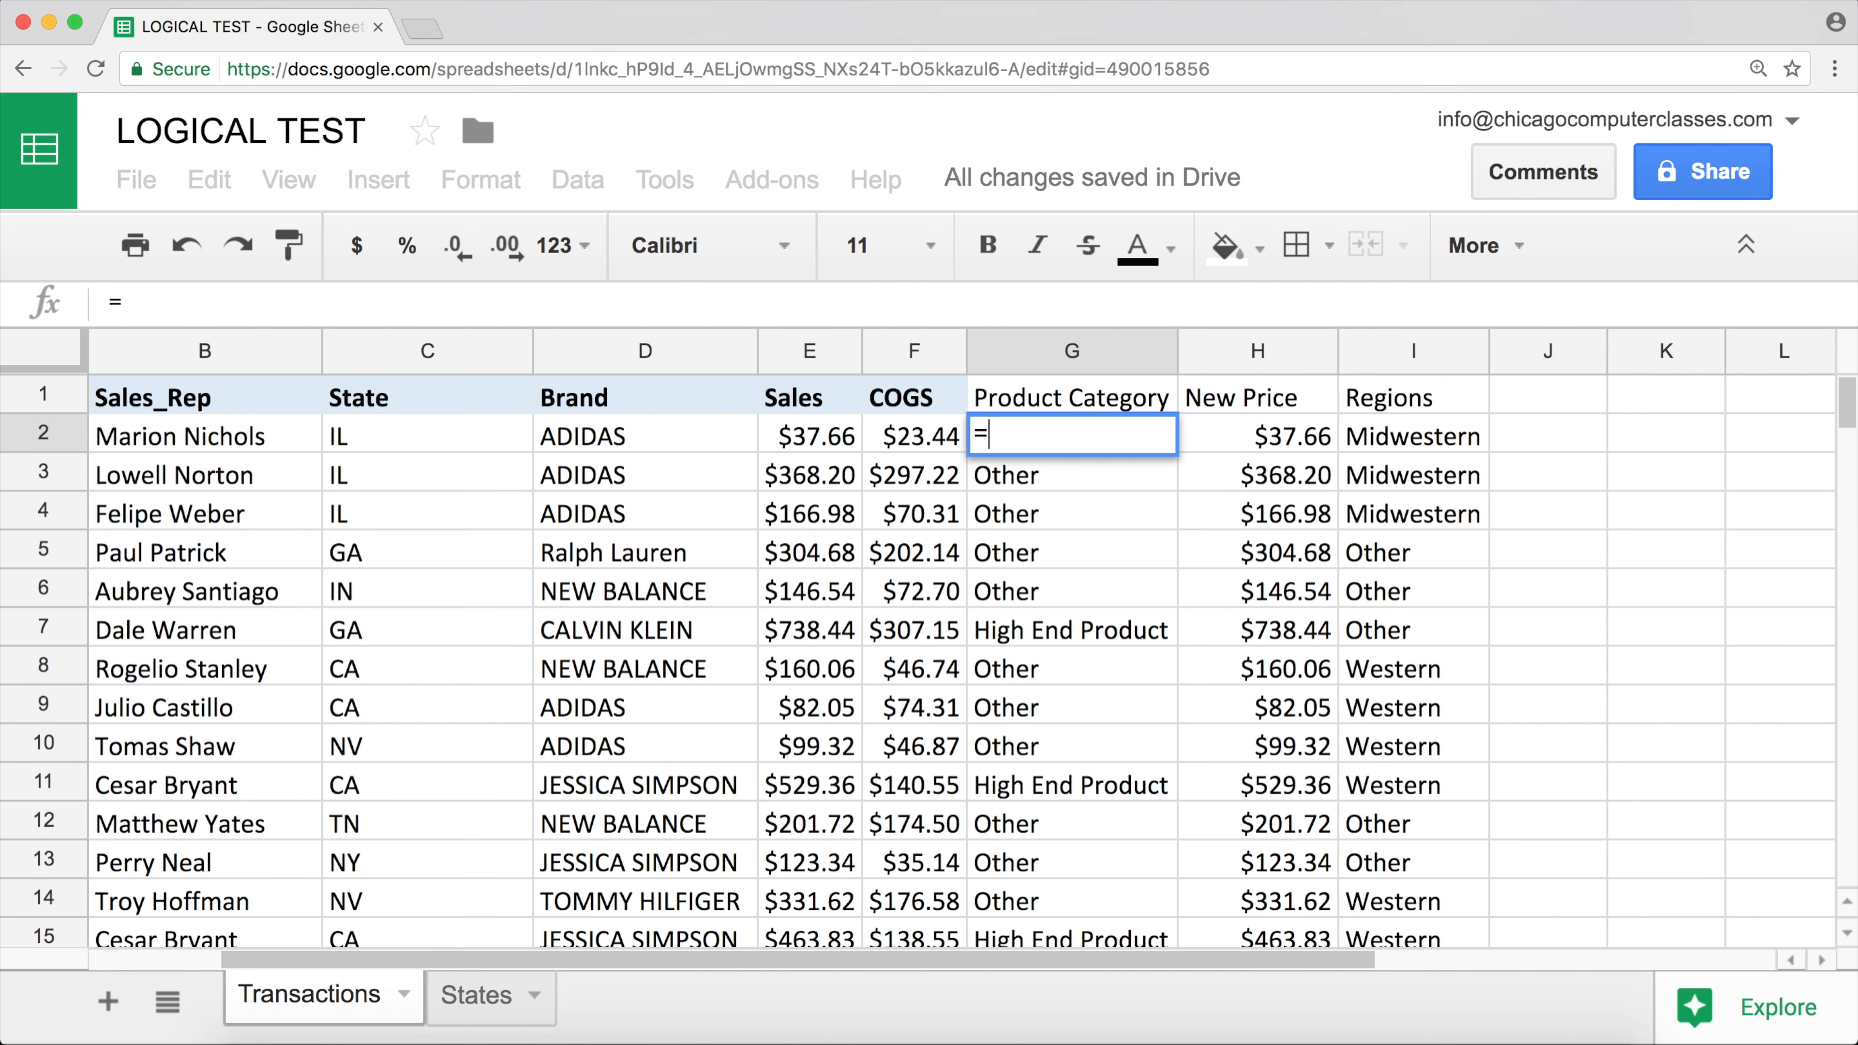
text(IFS)
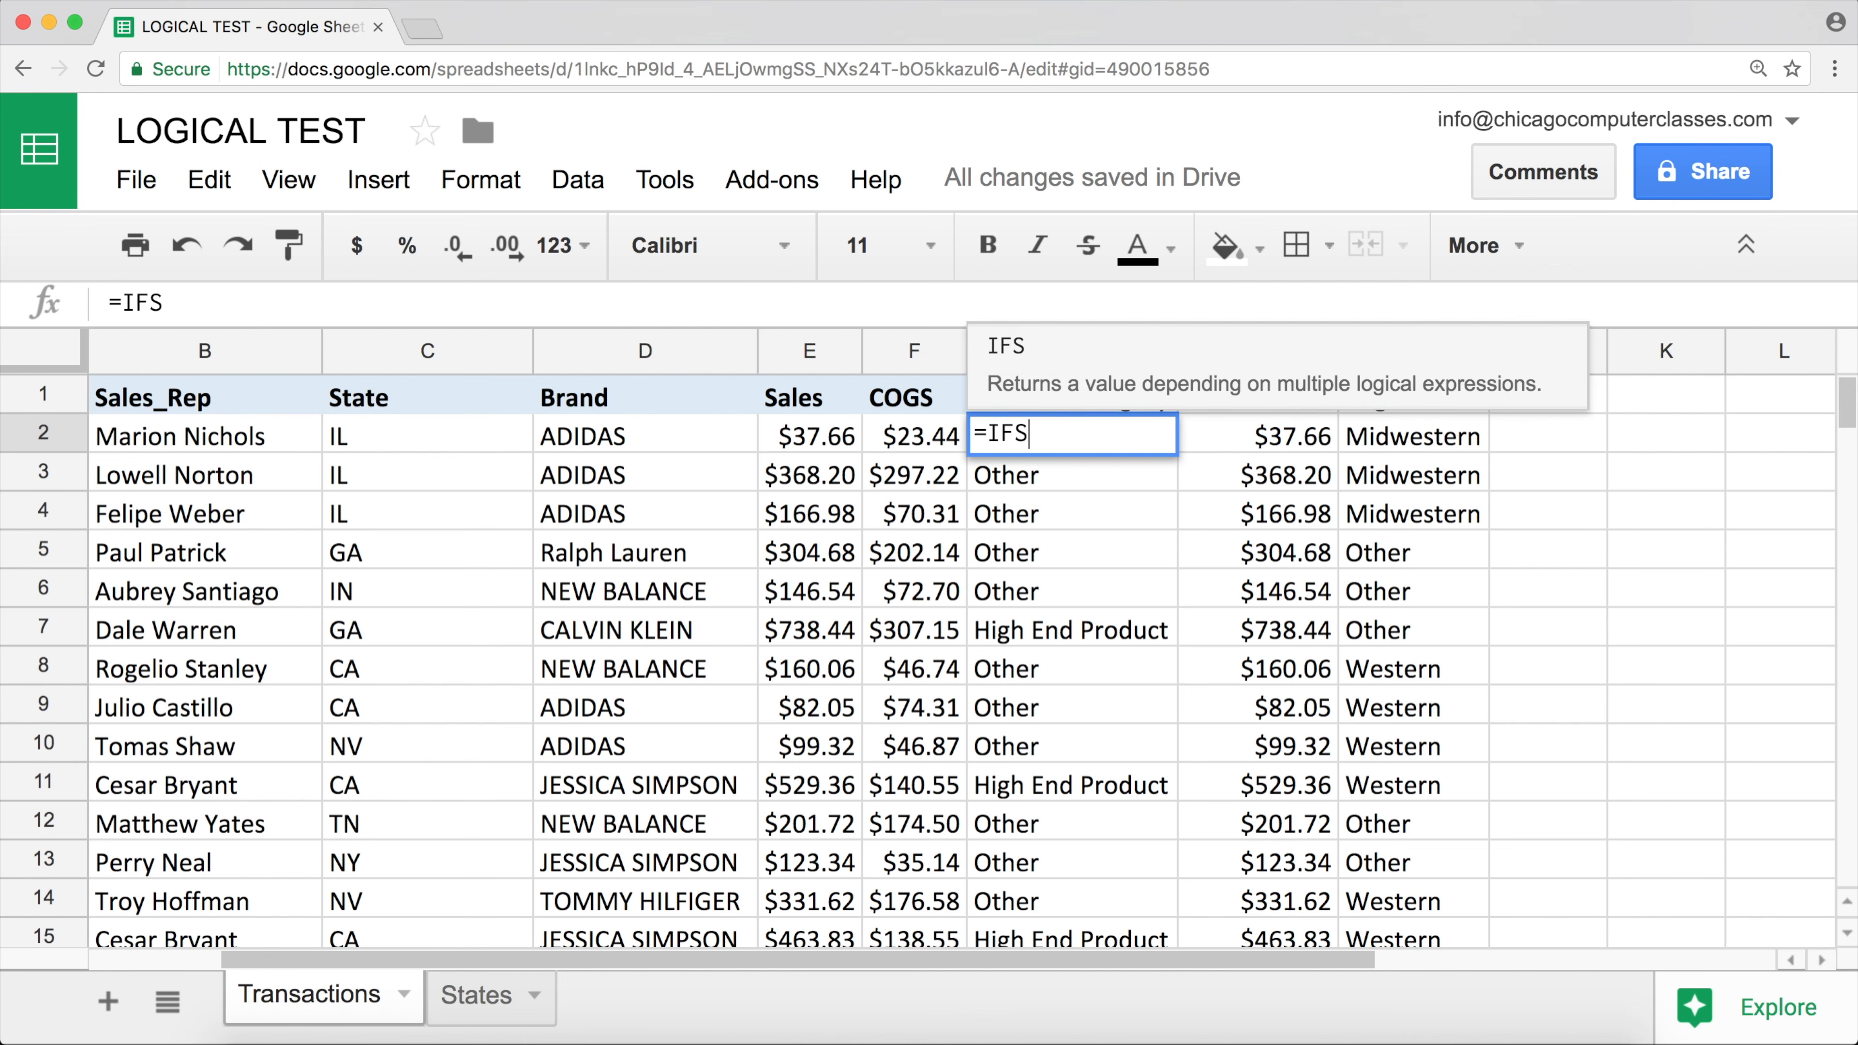
text(()
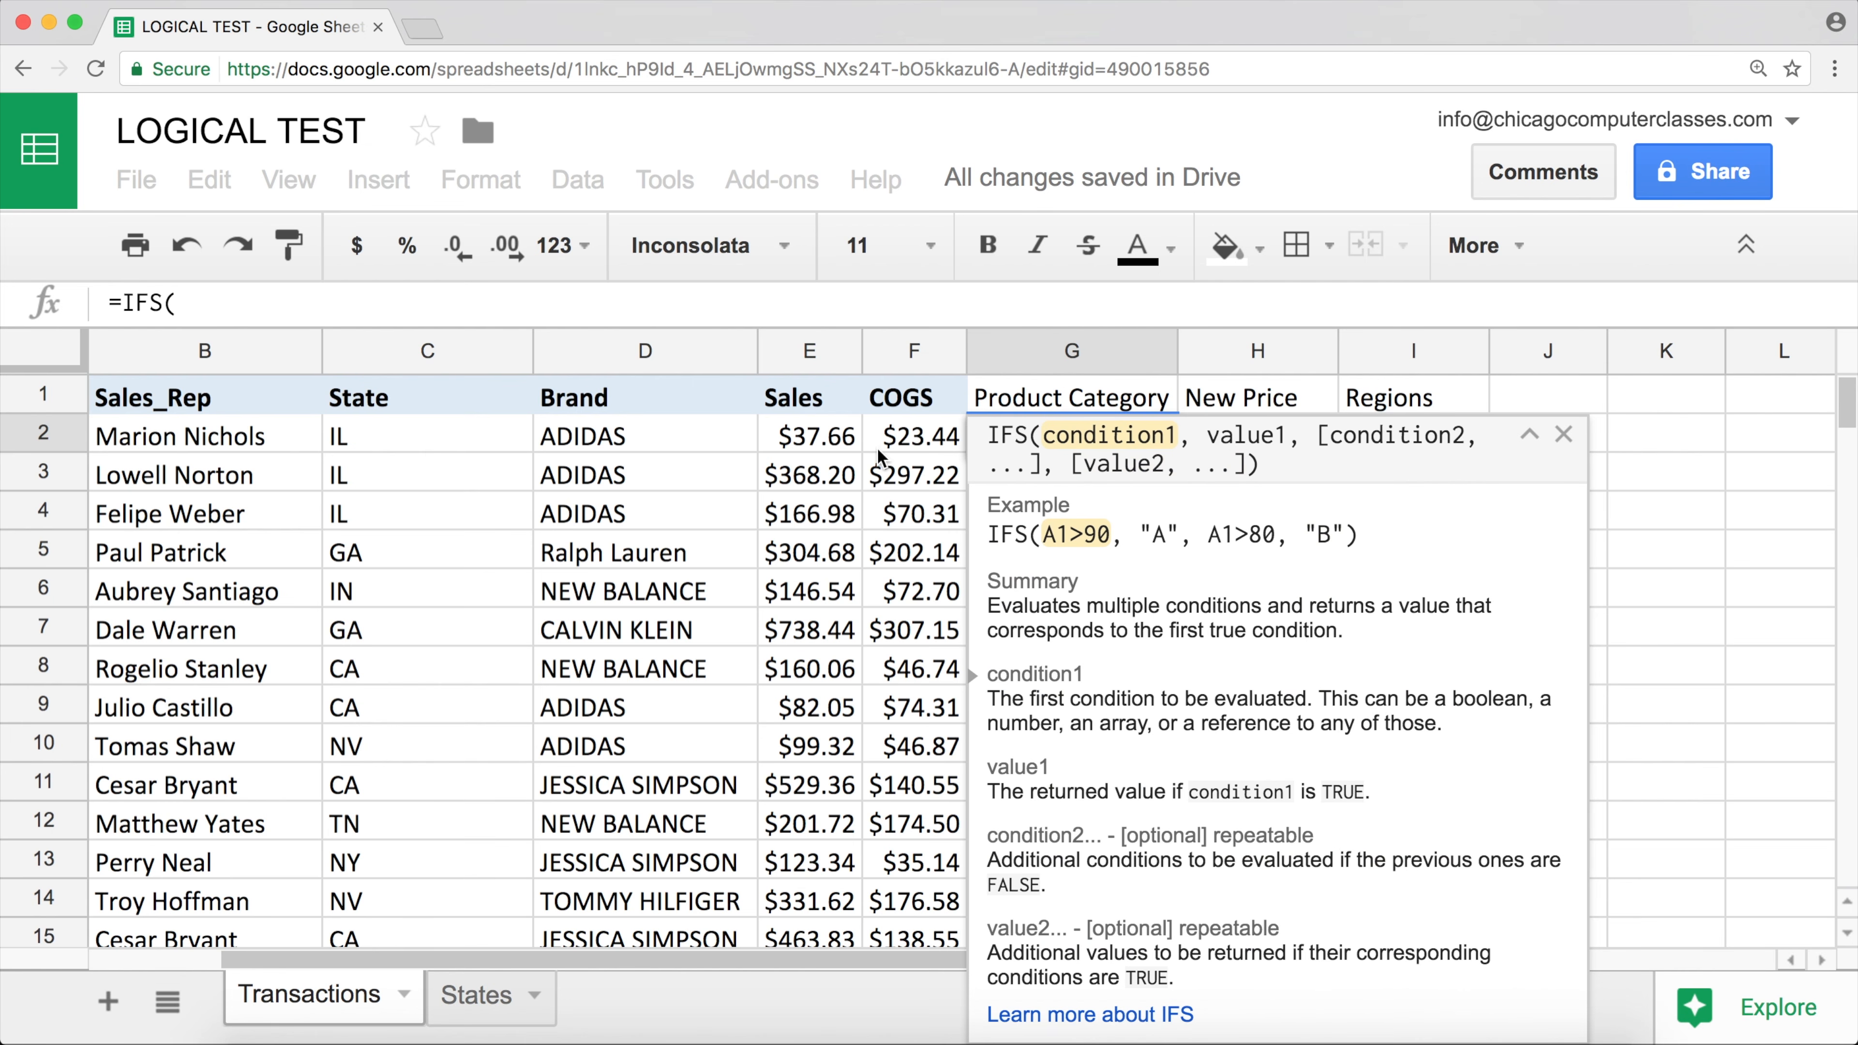
click(821, 437)
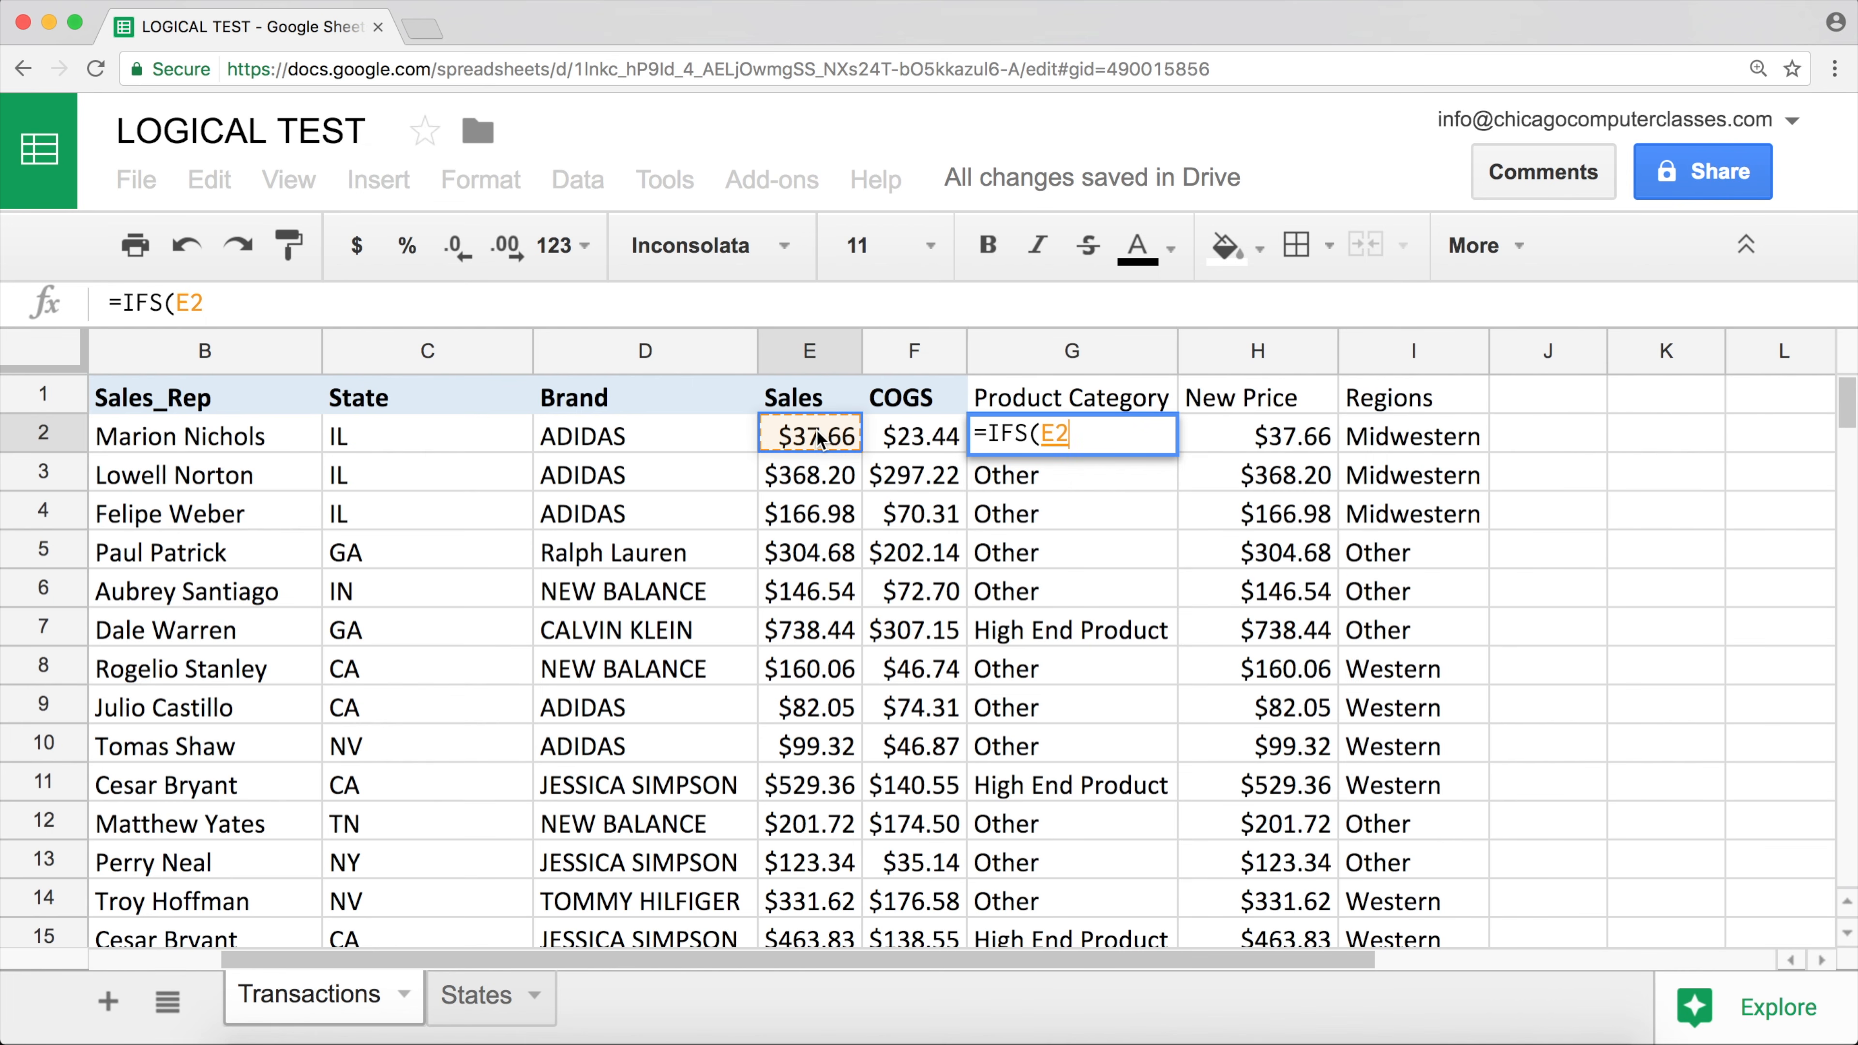
text(>)
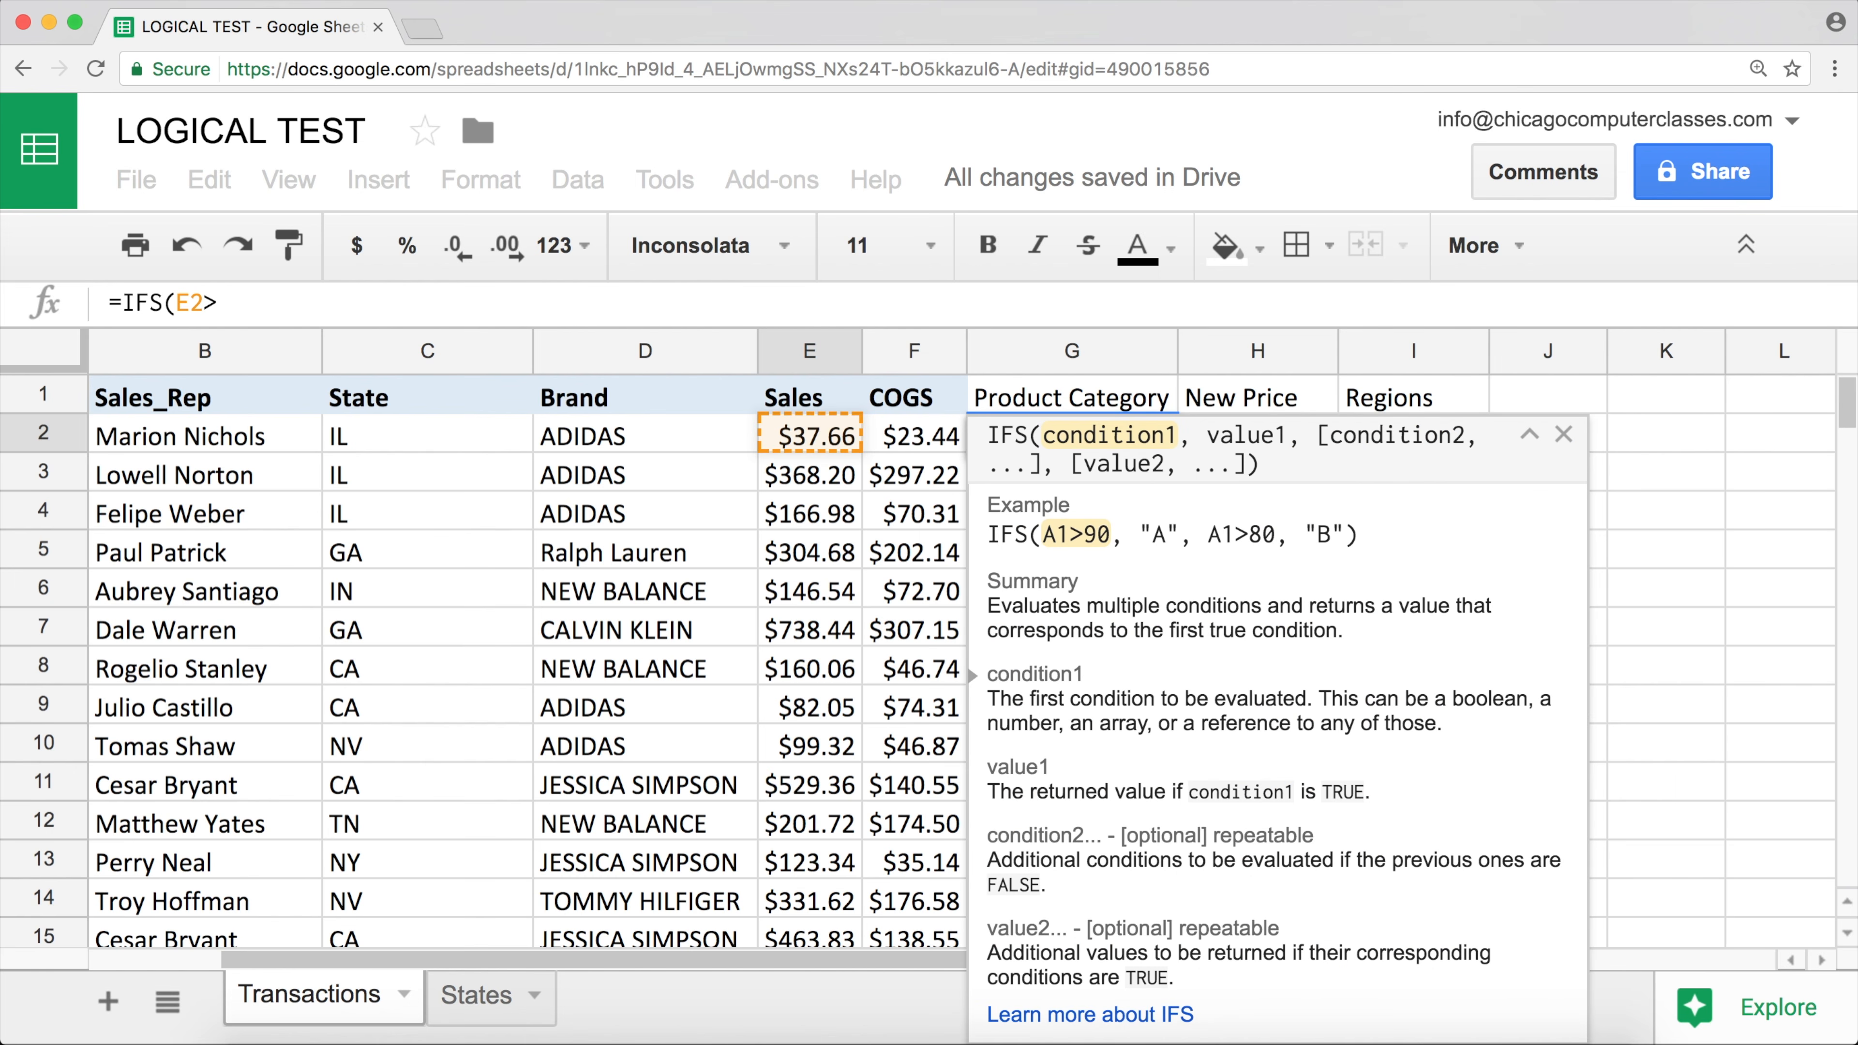
text(=400)
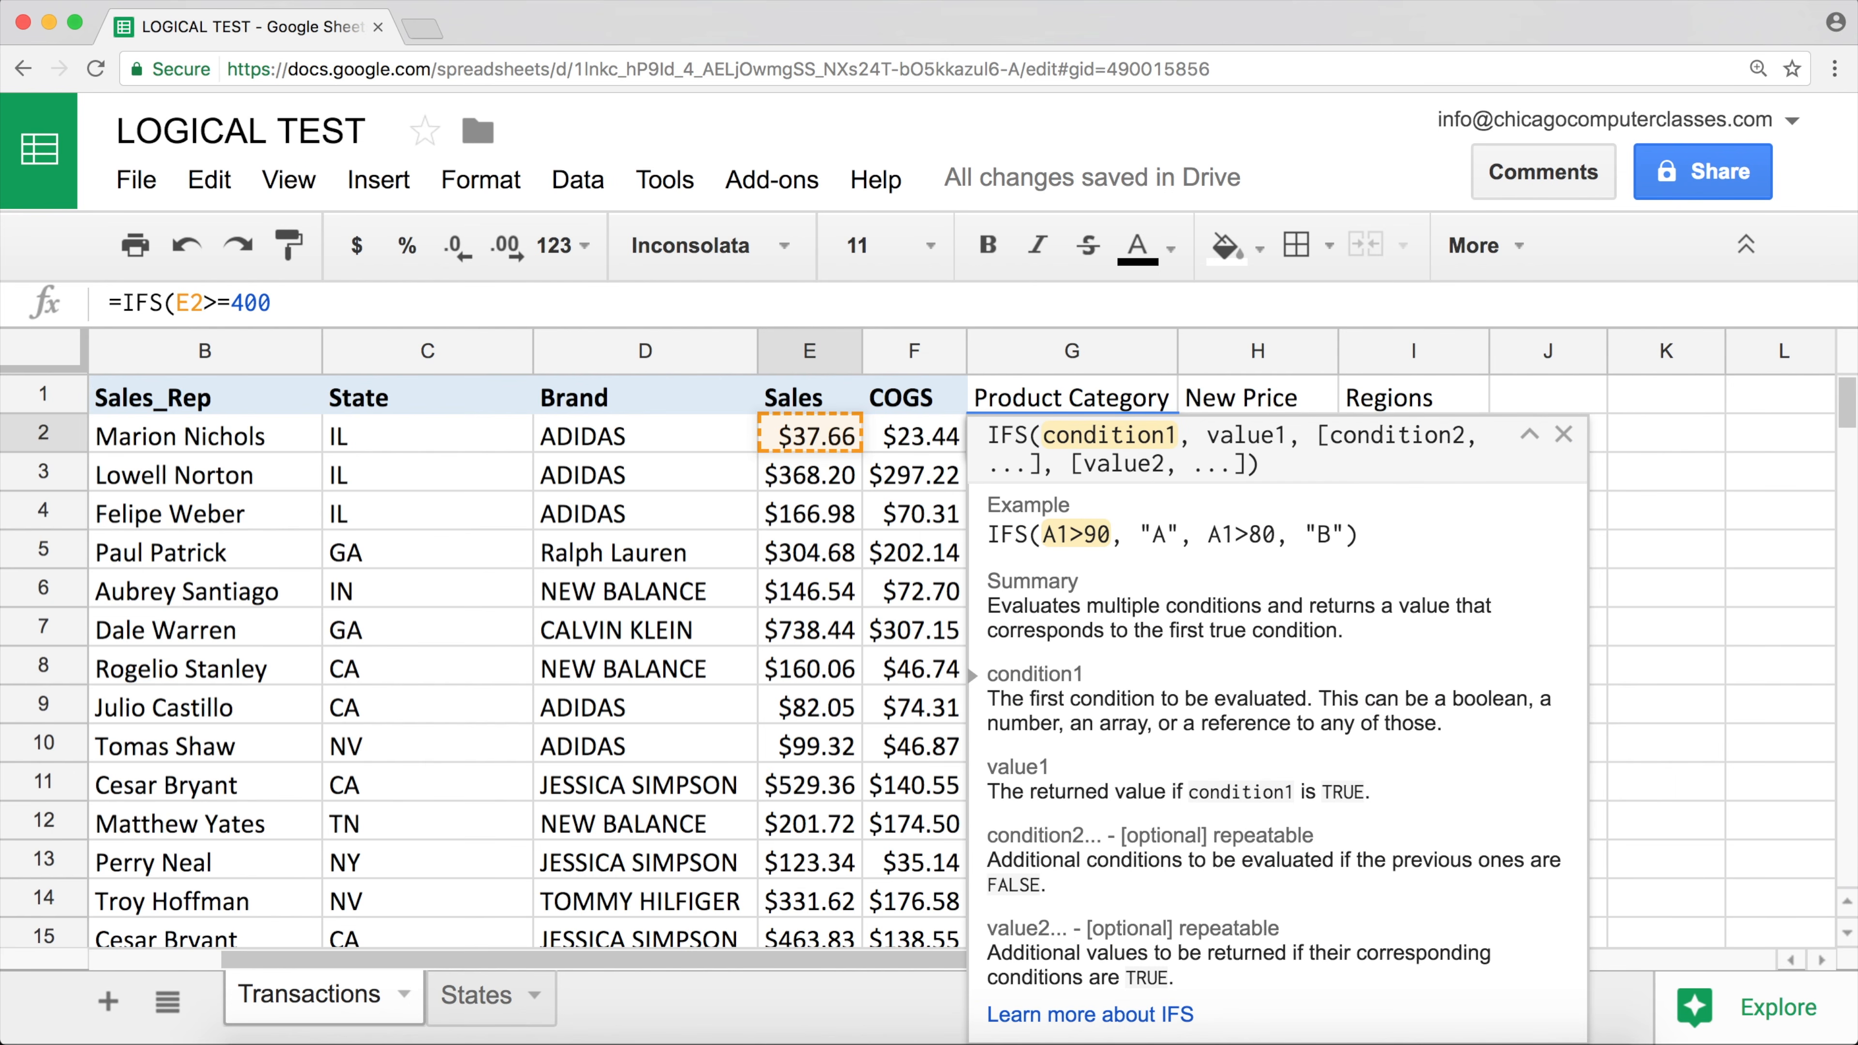
click(460, 300)
text(,"H)
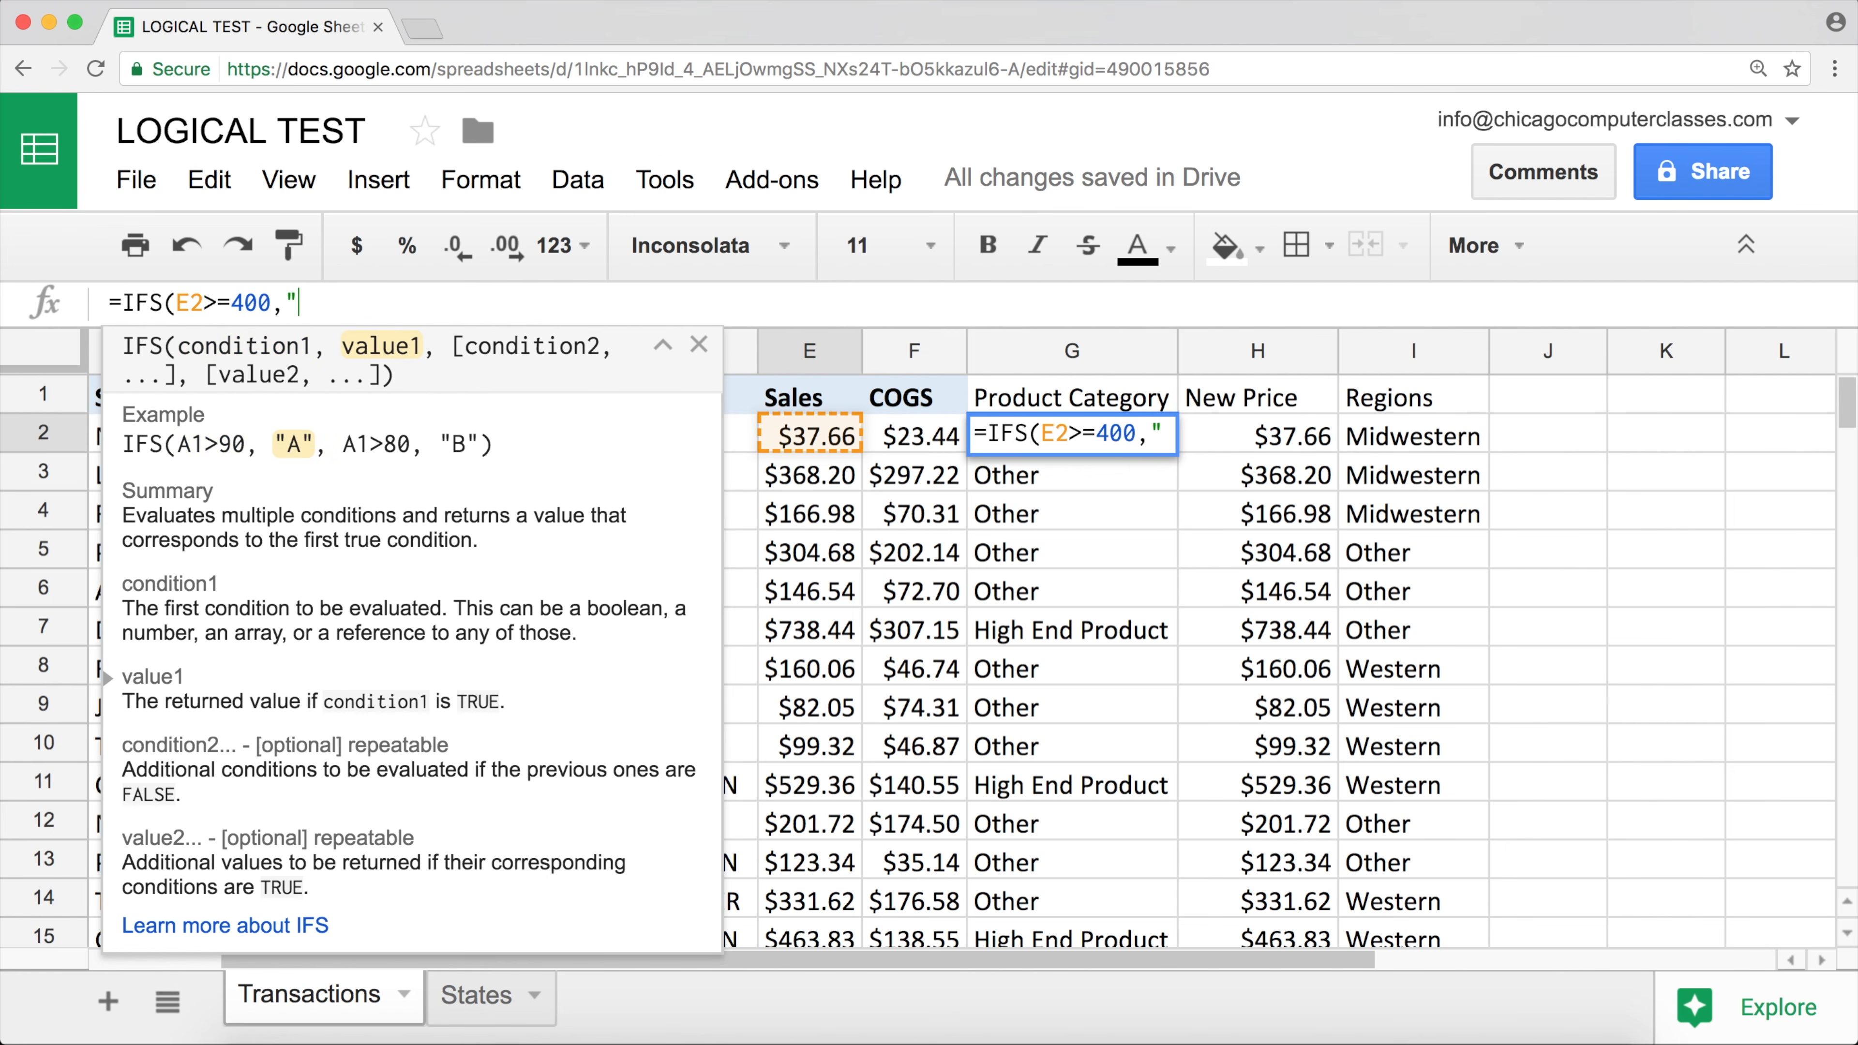
text(igh End)
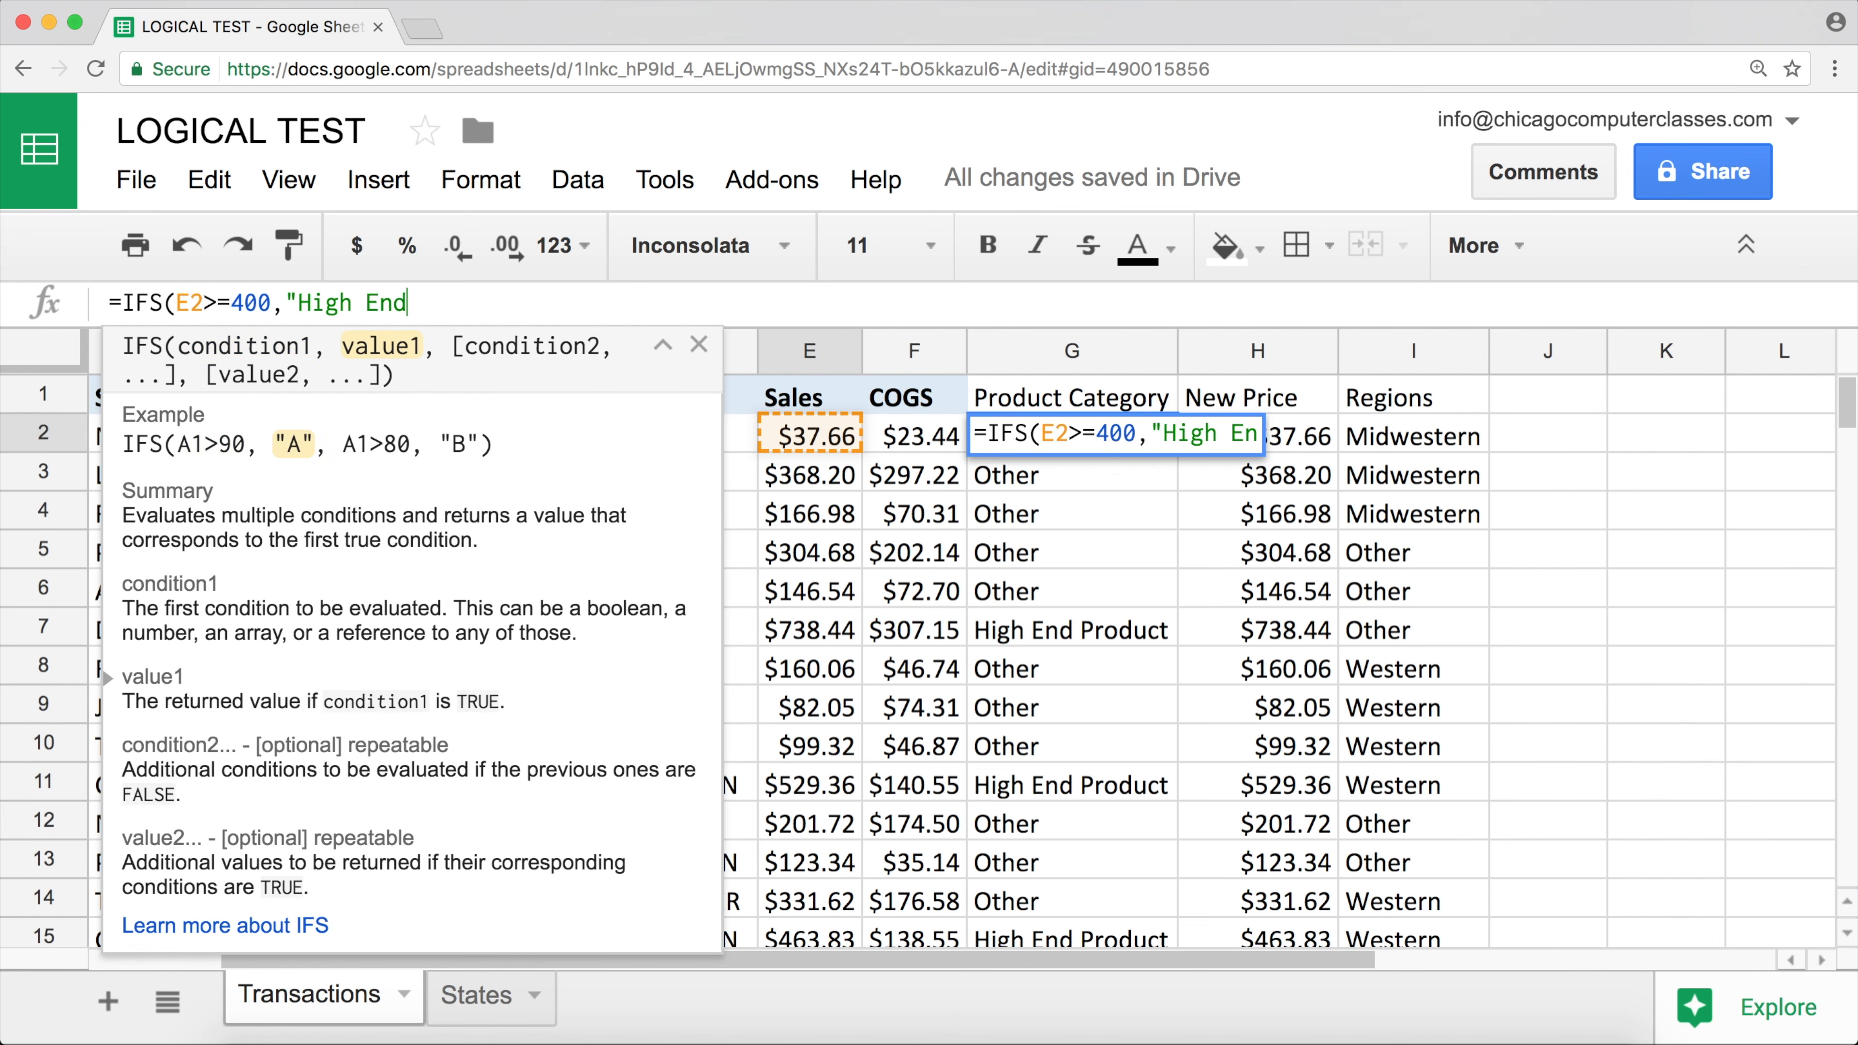
text( Product)
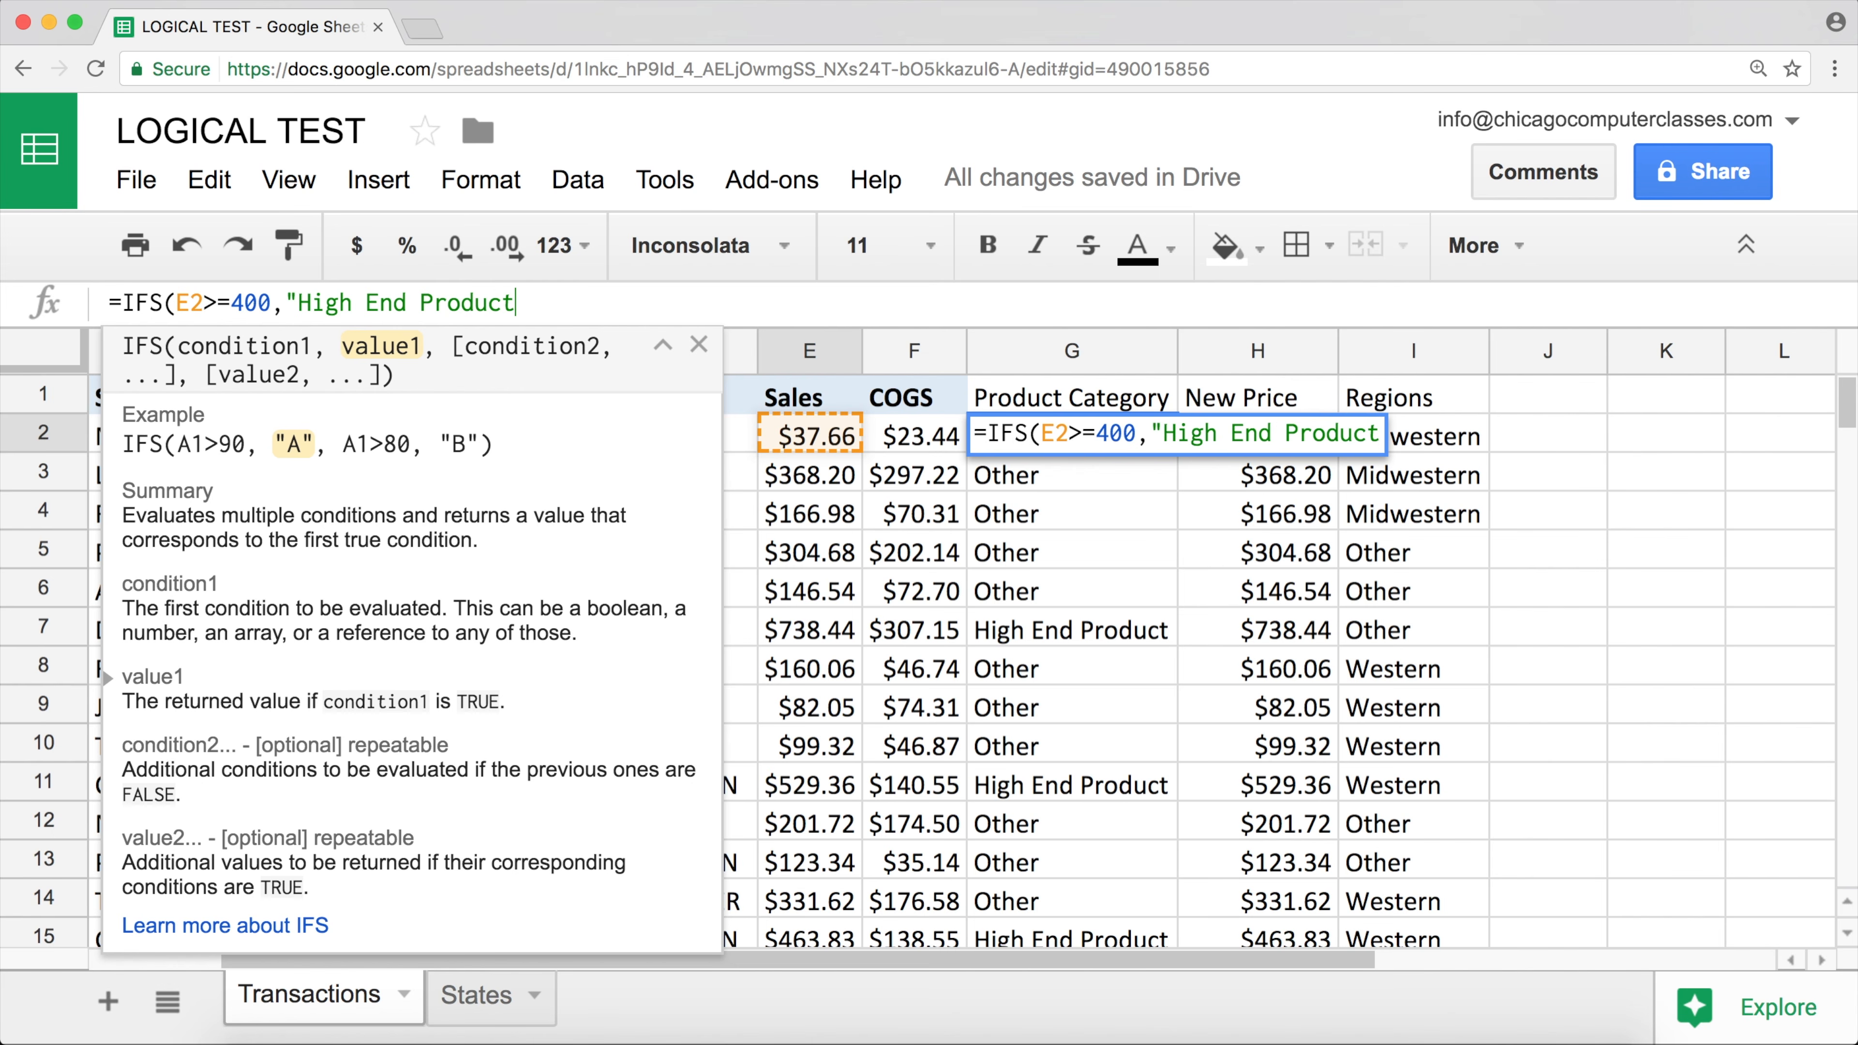
text(",)
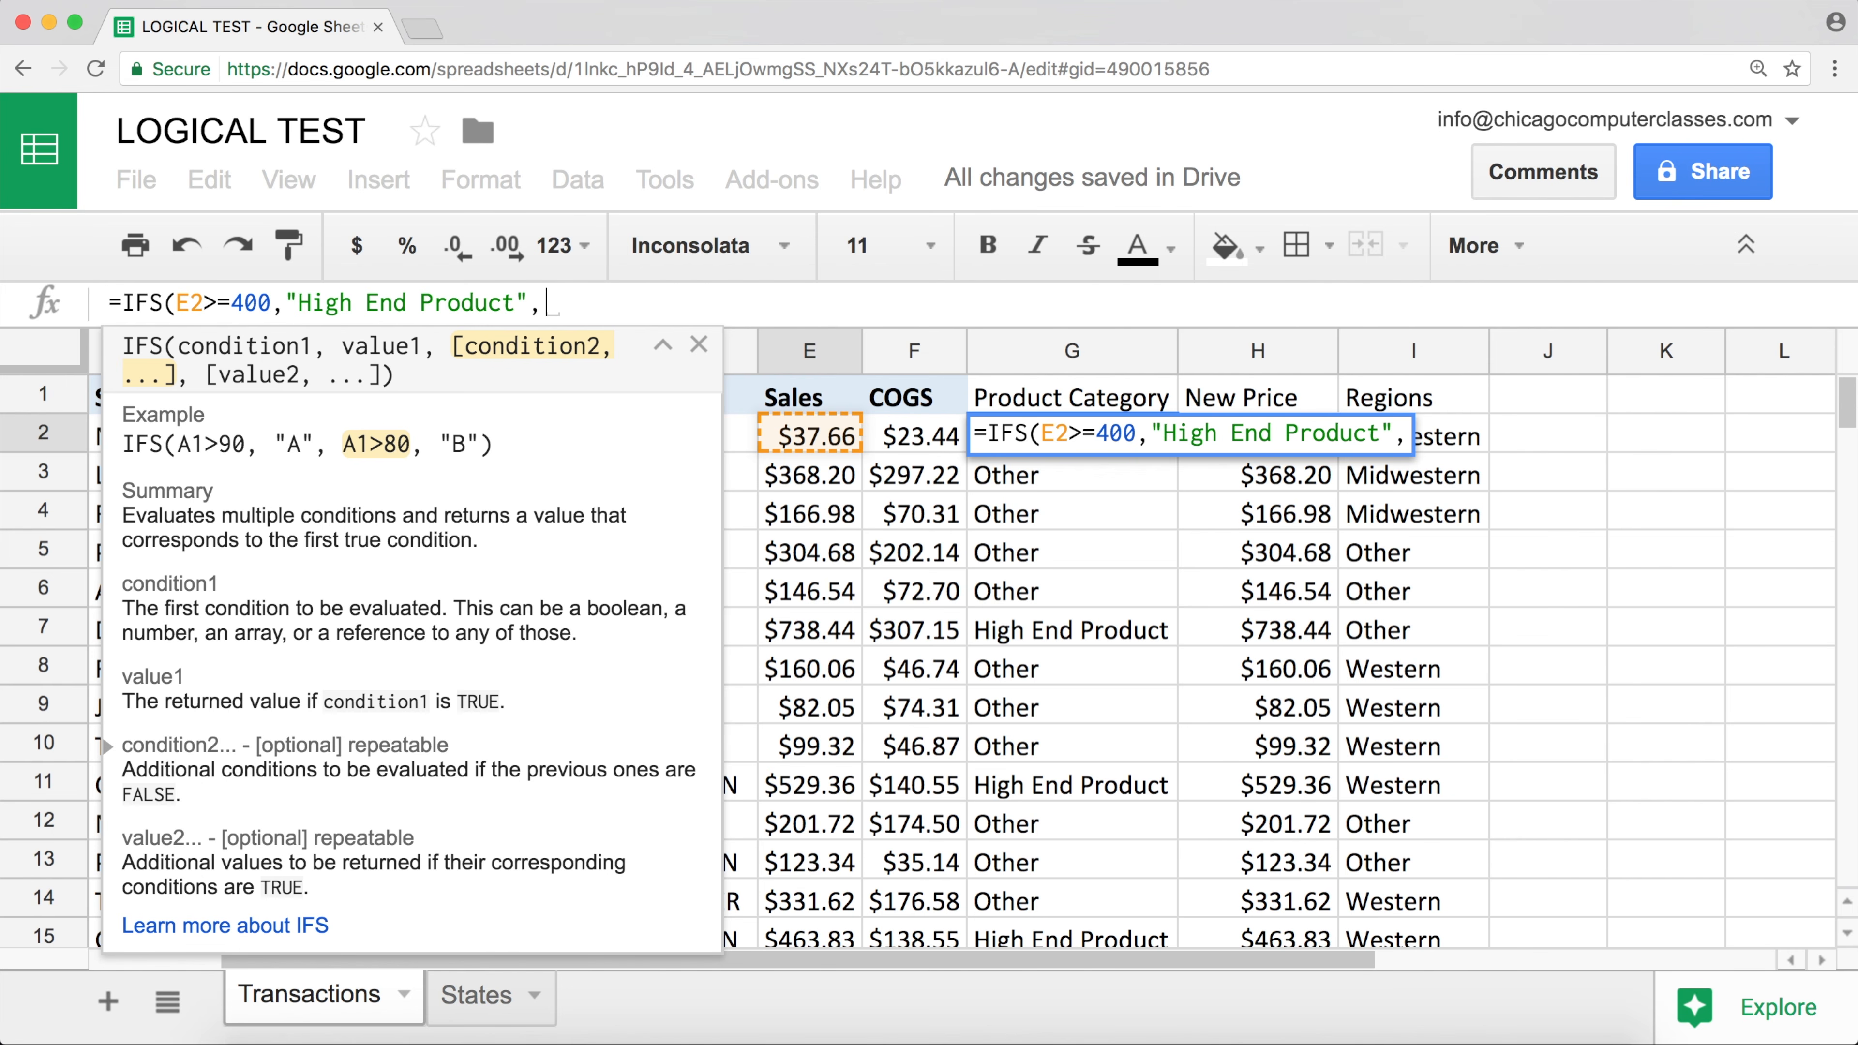
- Add the second condition E2>=200 to G2's IFS formula with the result "Mid Range Product"
click(831, 437)
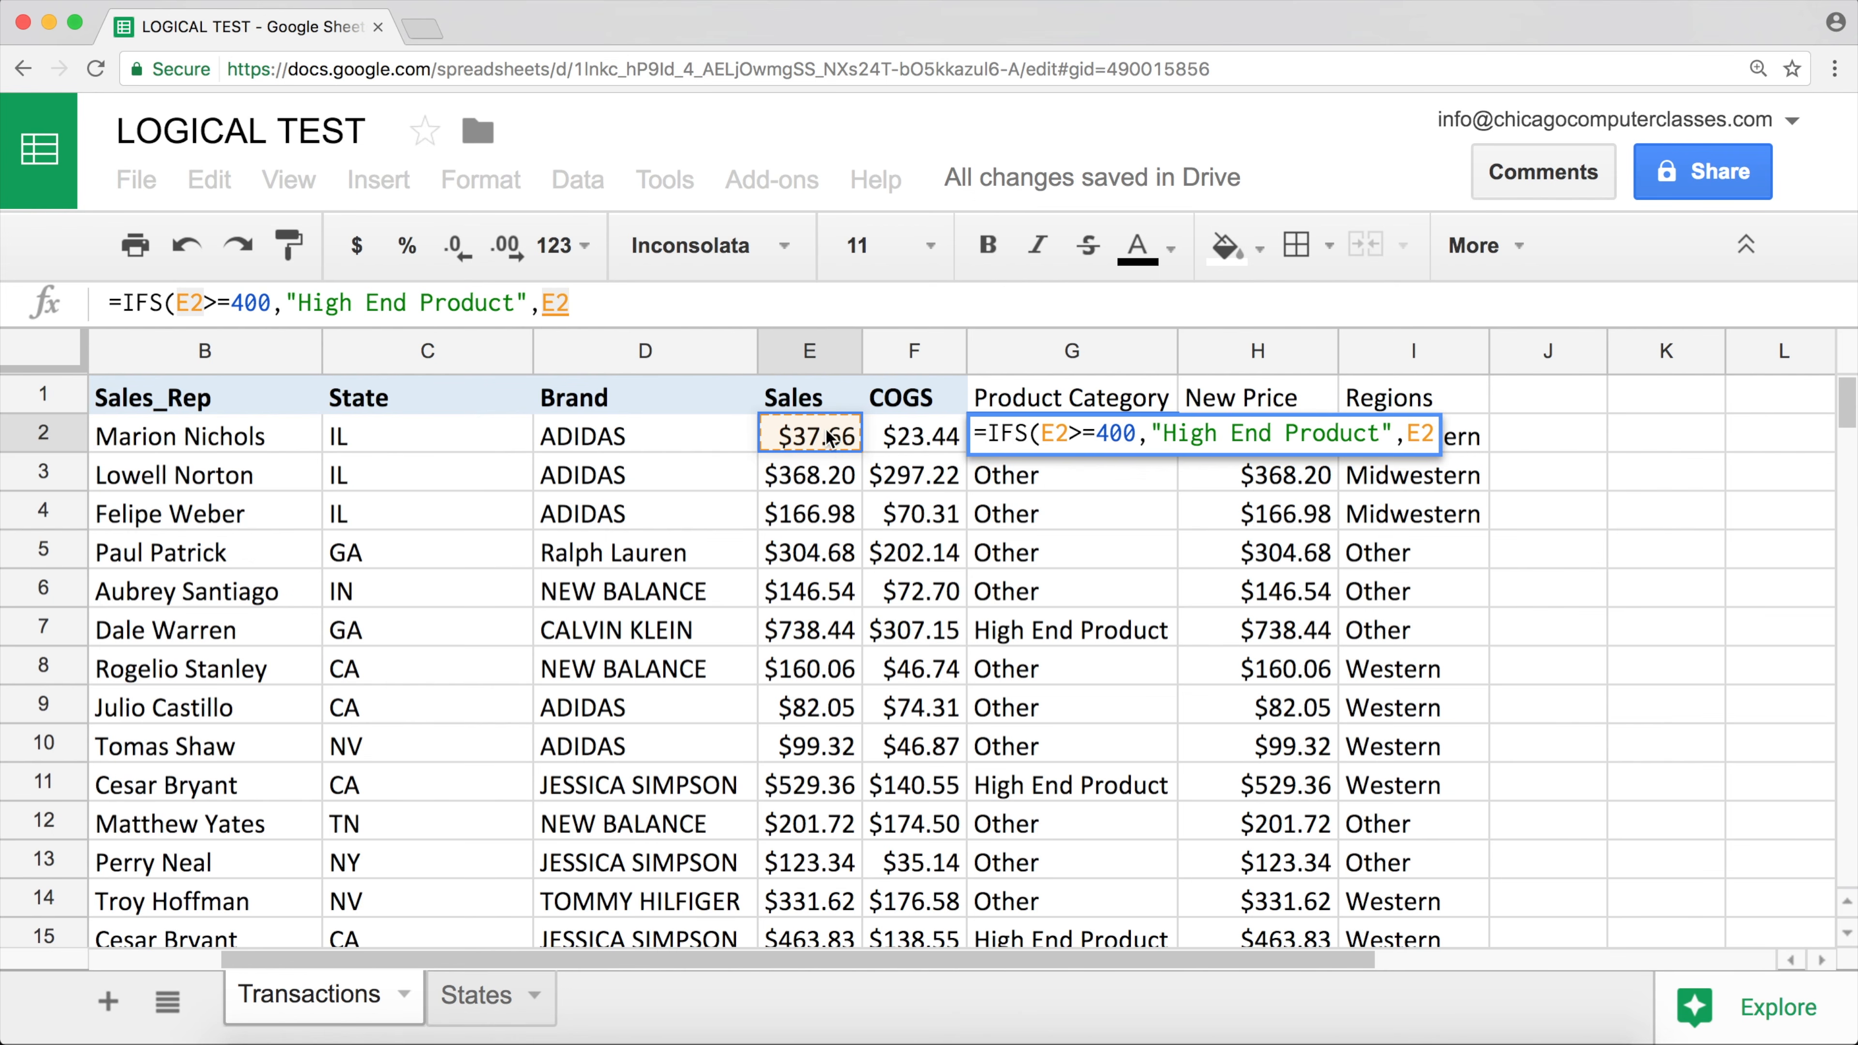
text(>=)
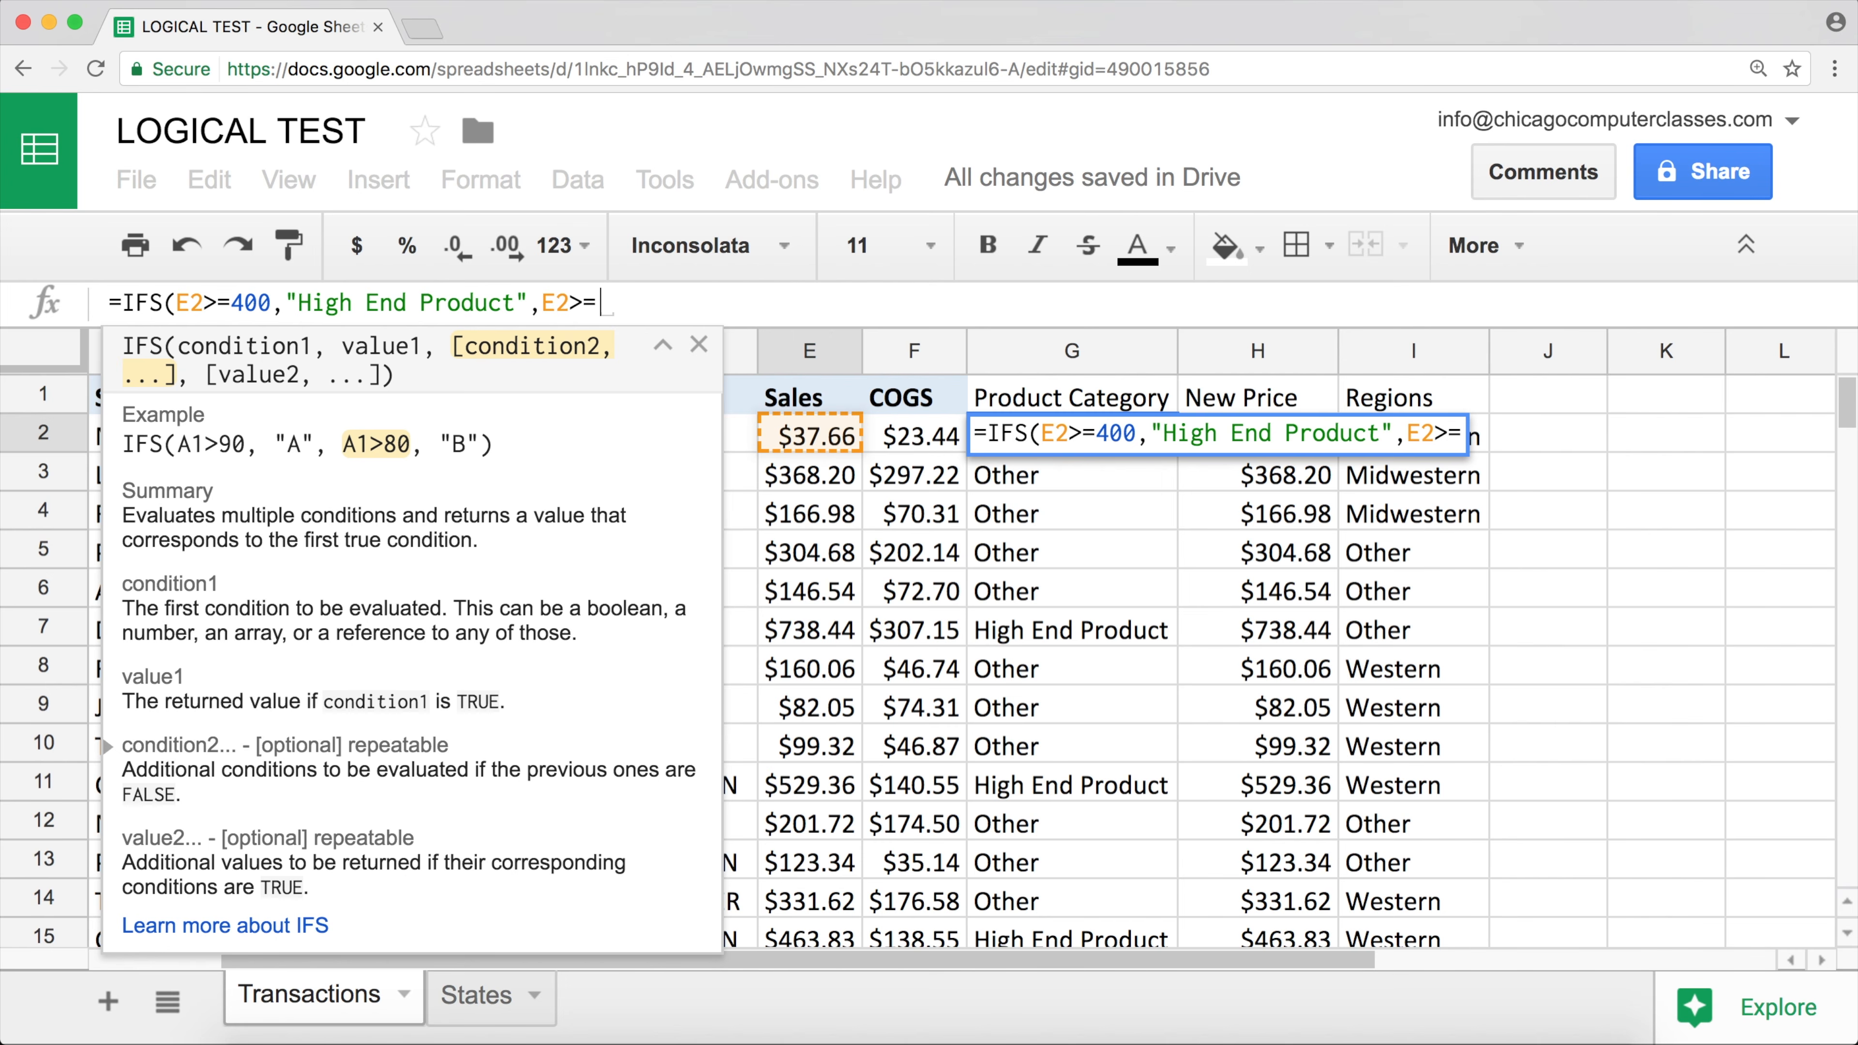
text(200)
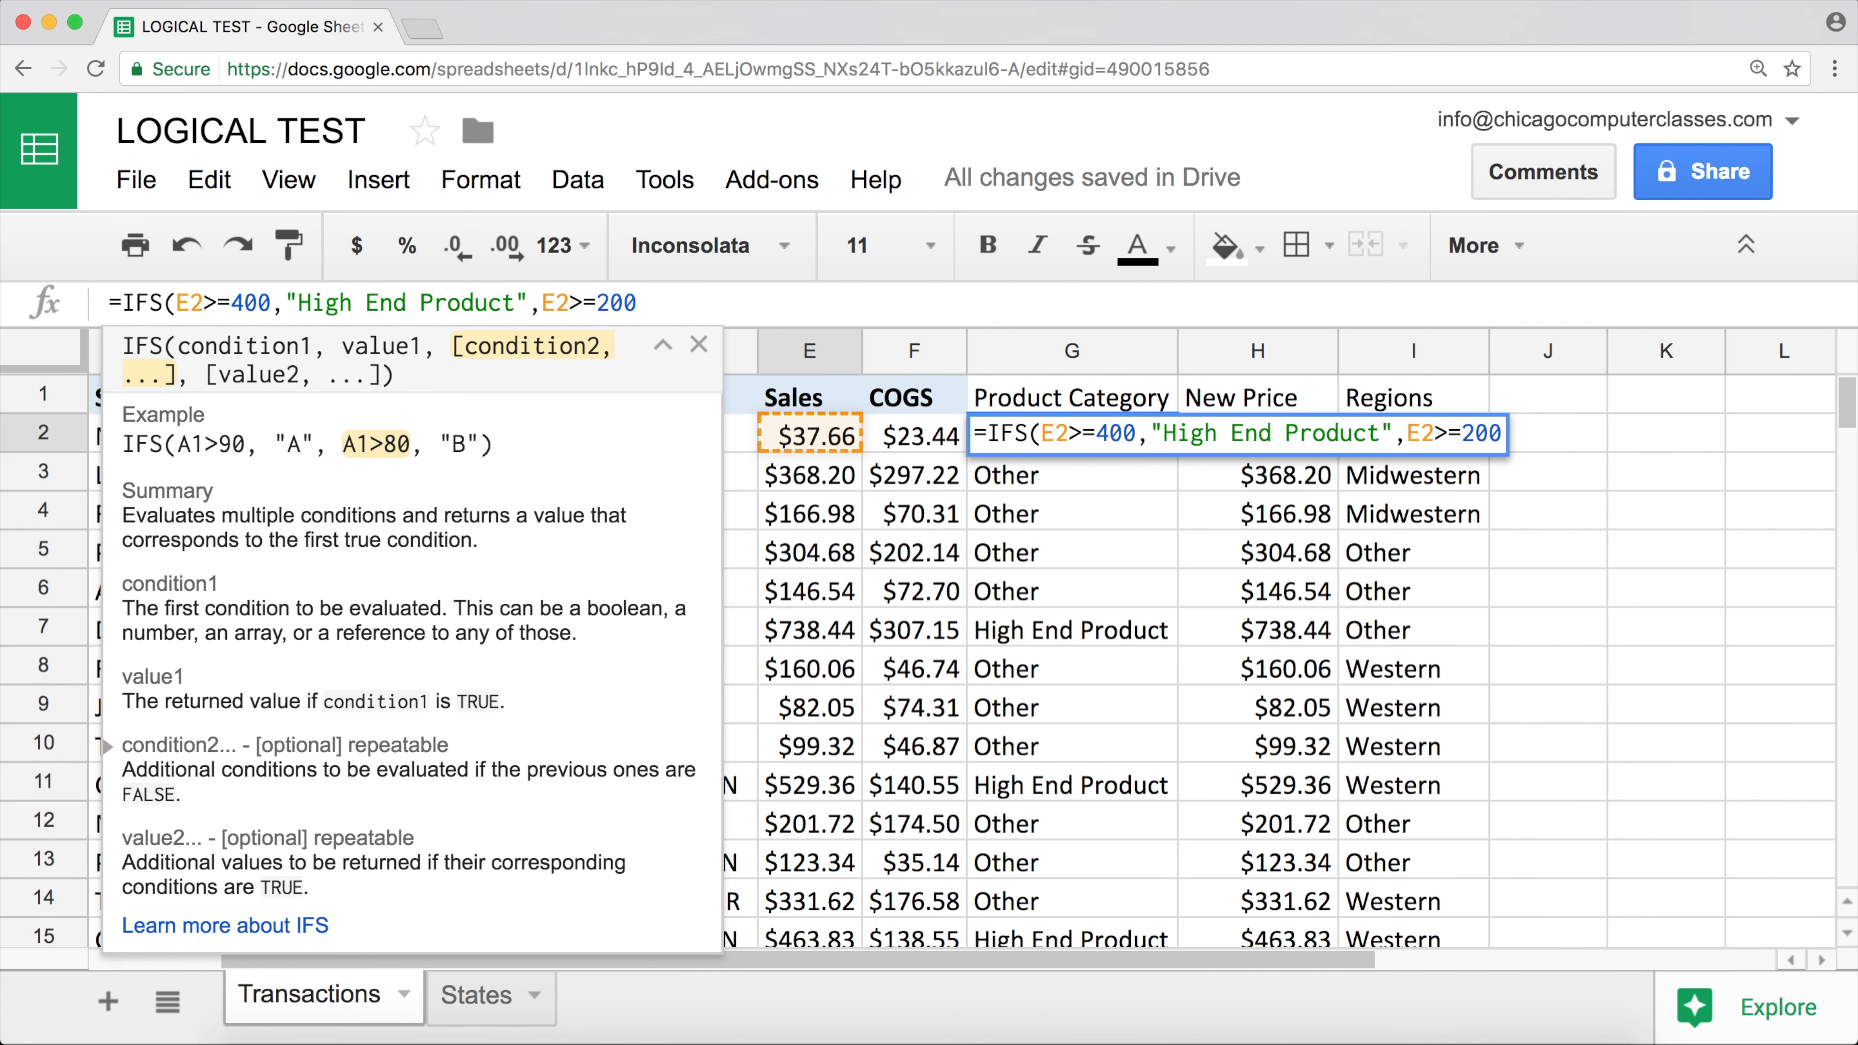
text(,)
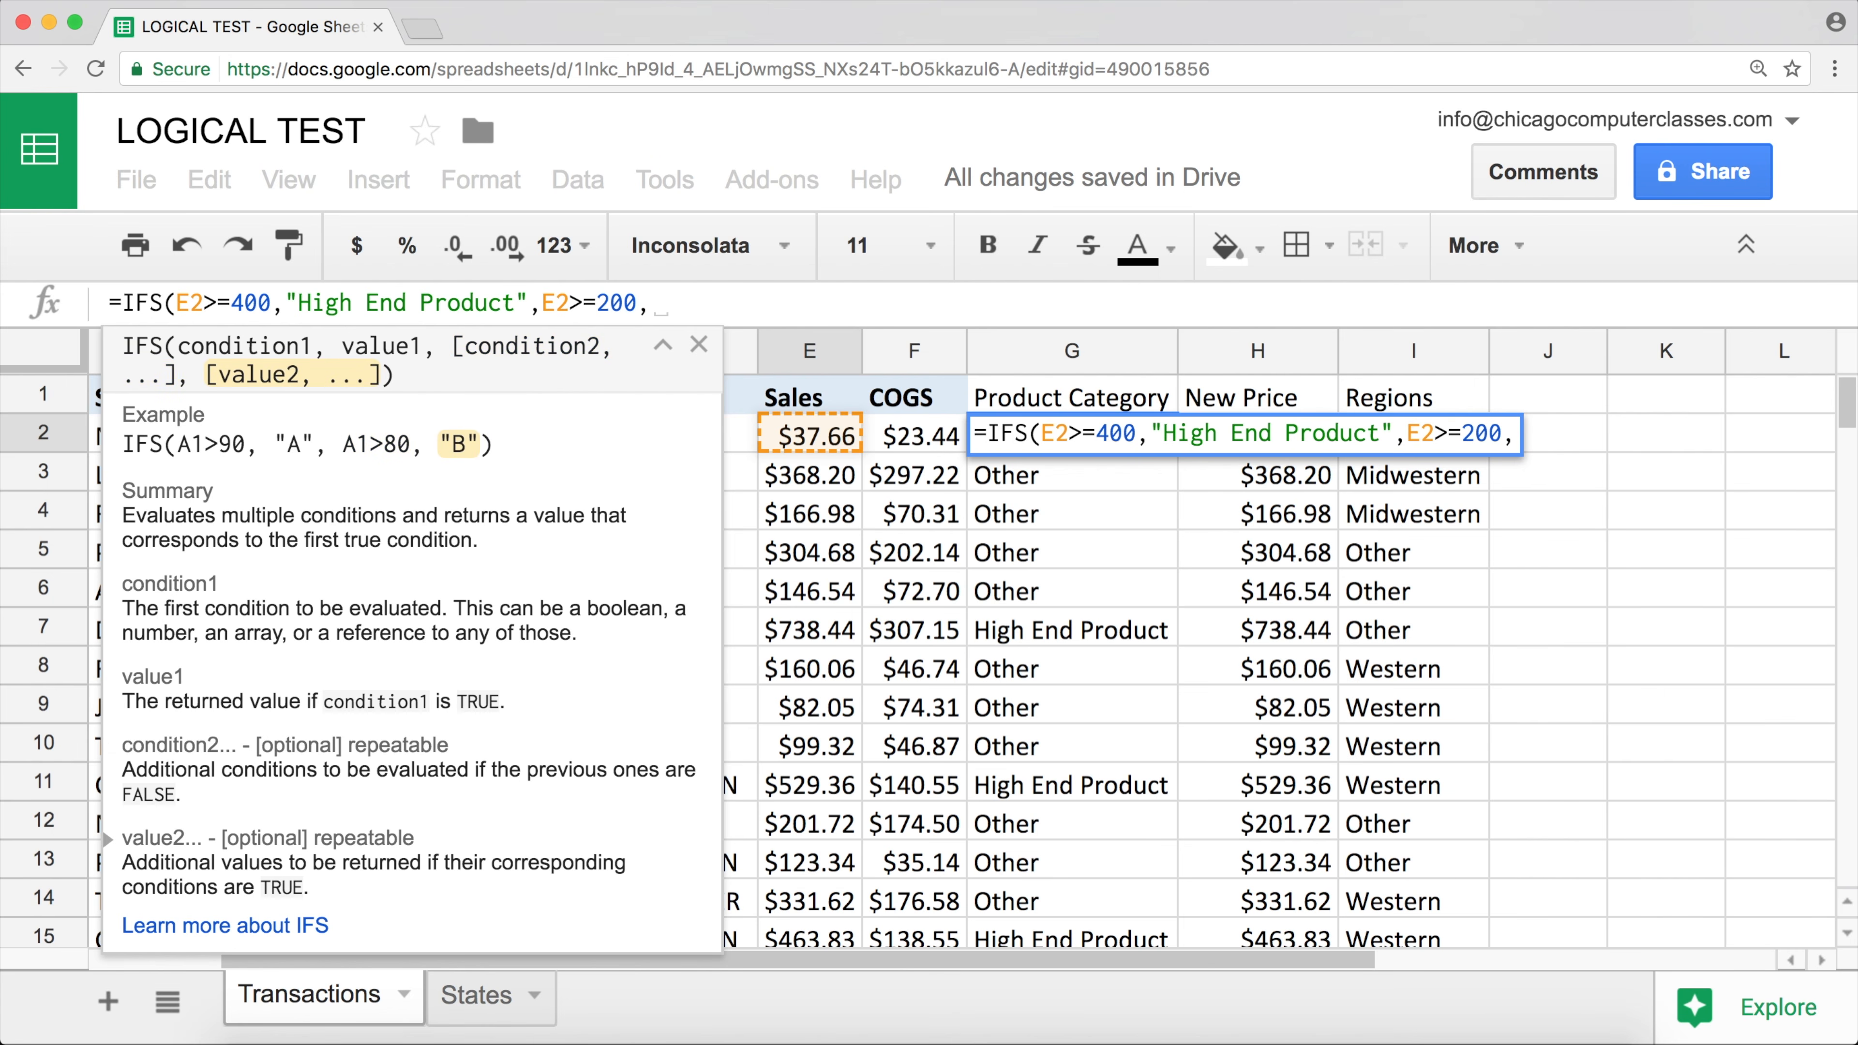
text(")
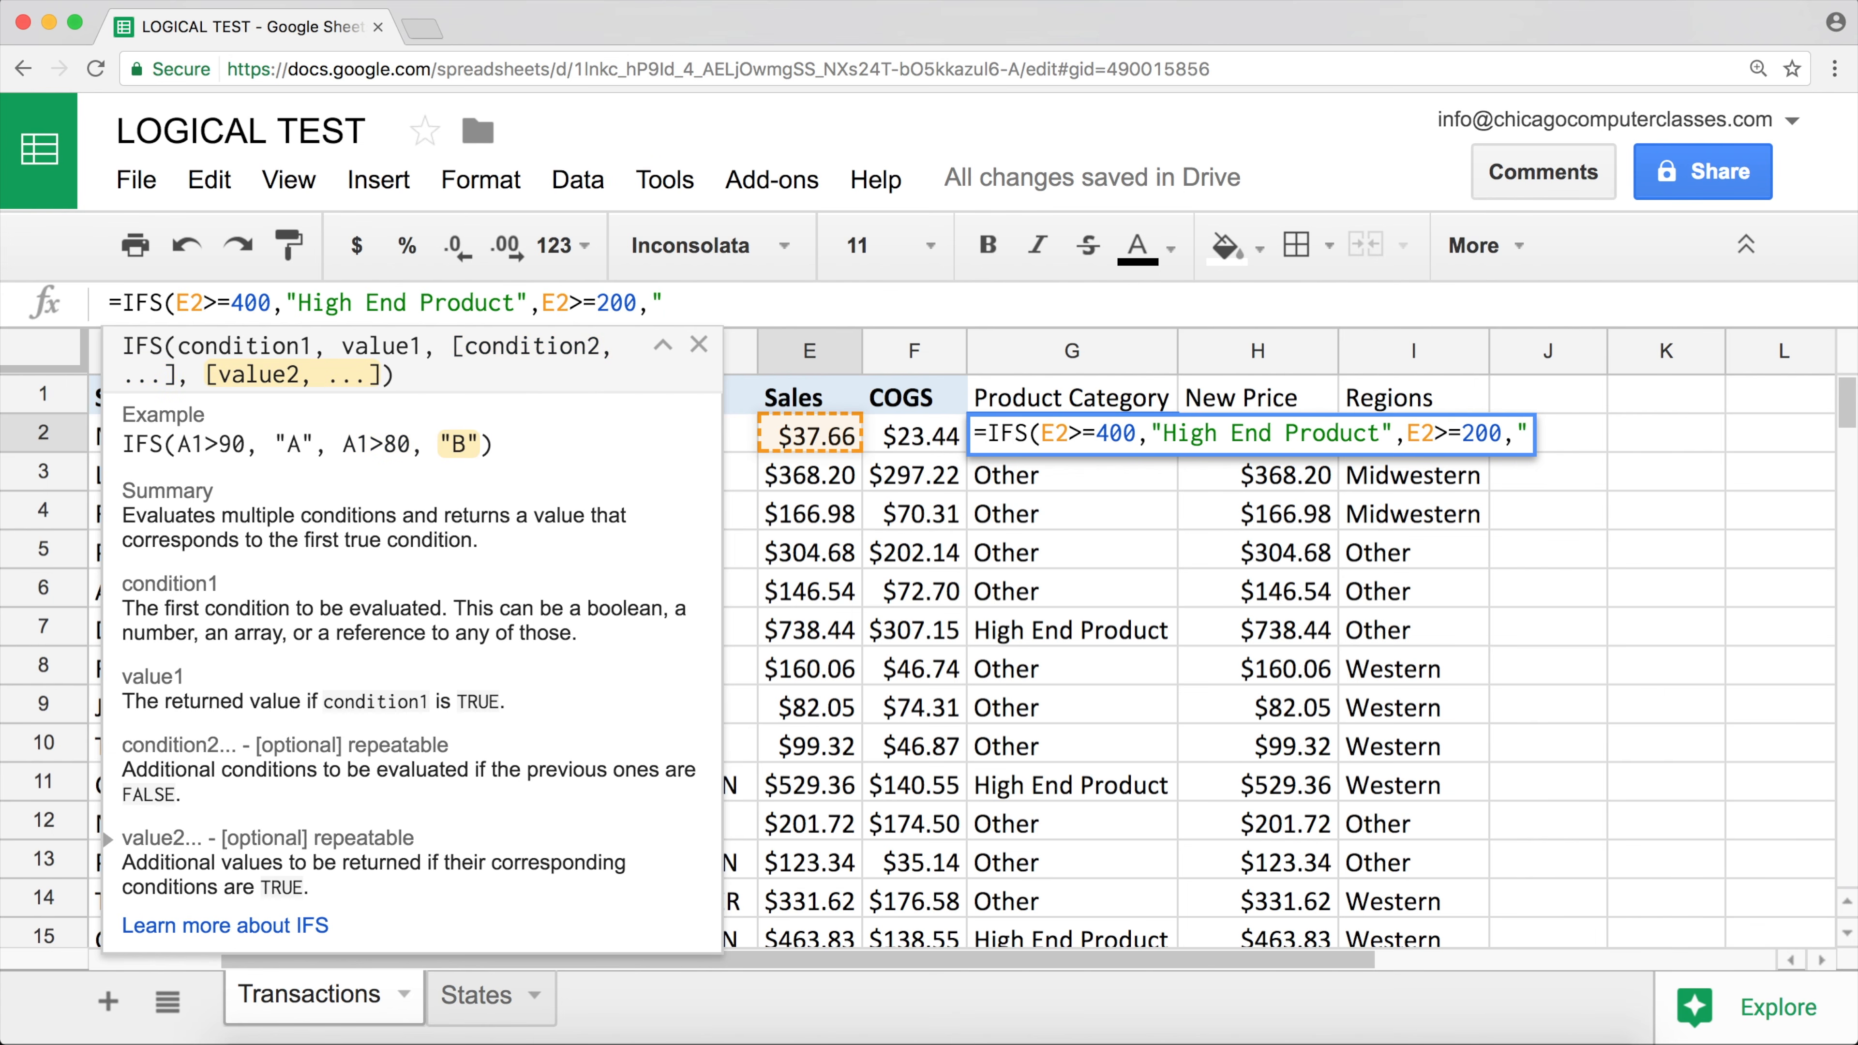
text(Mid Range)
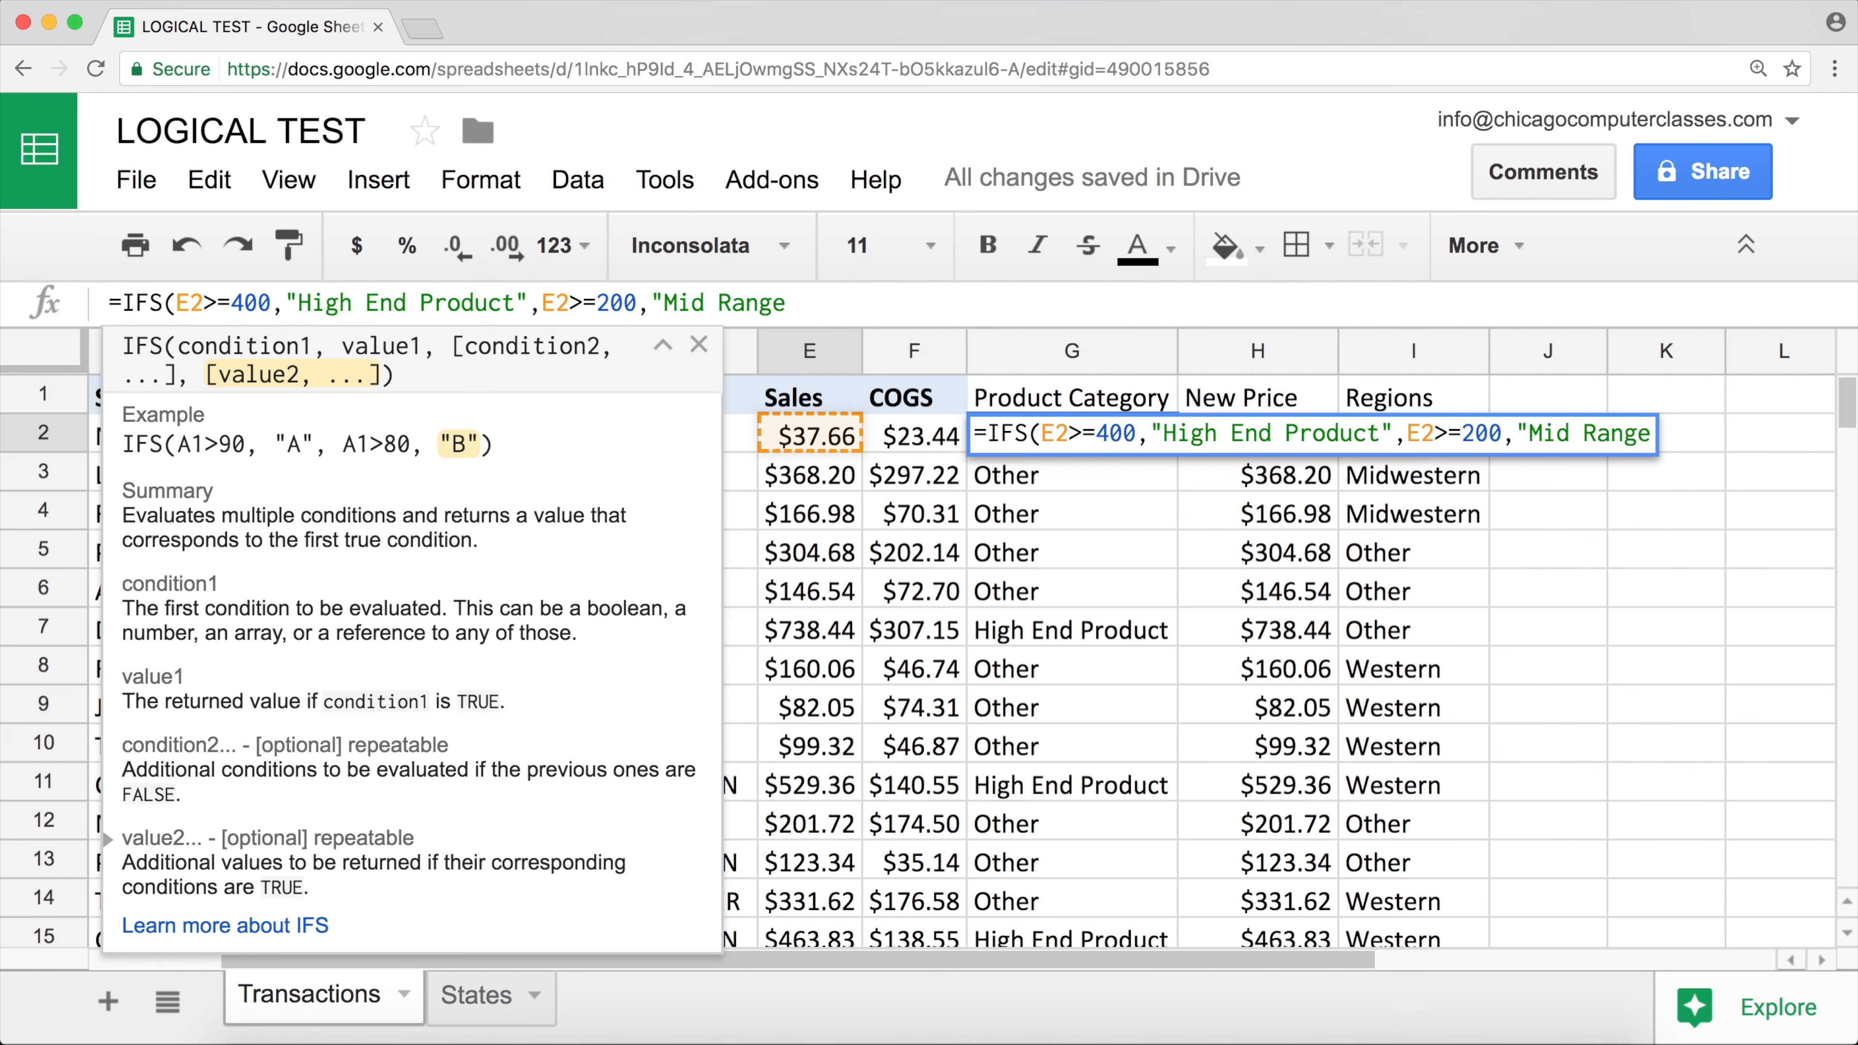
text( Produc)
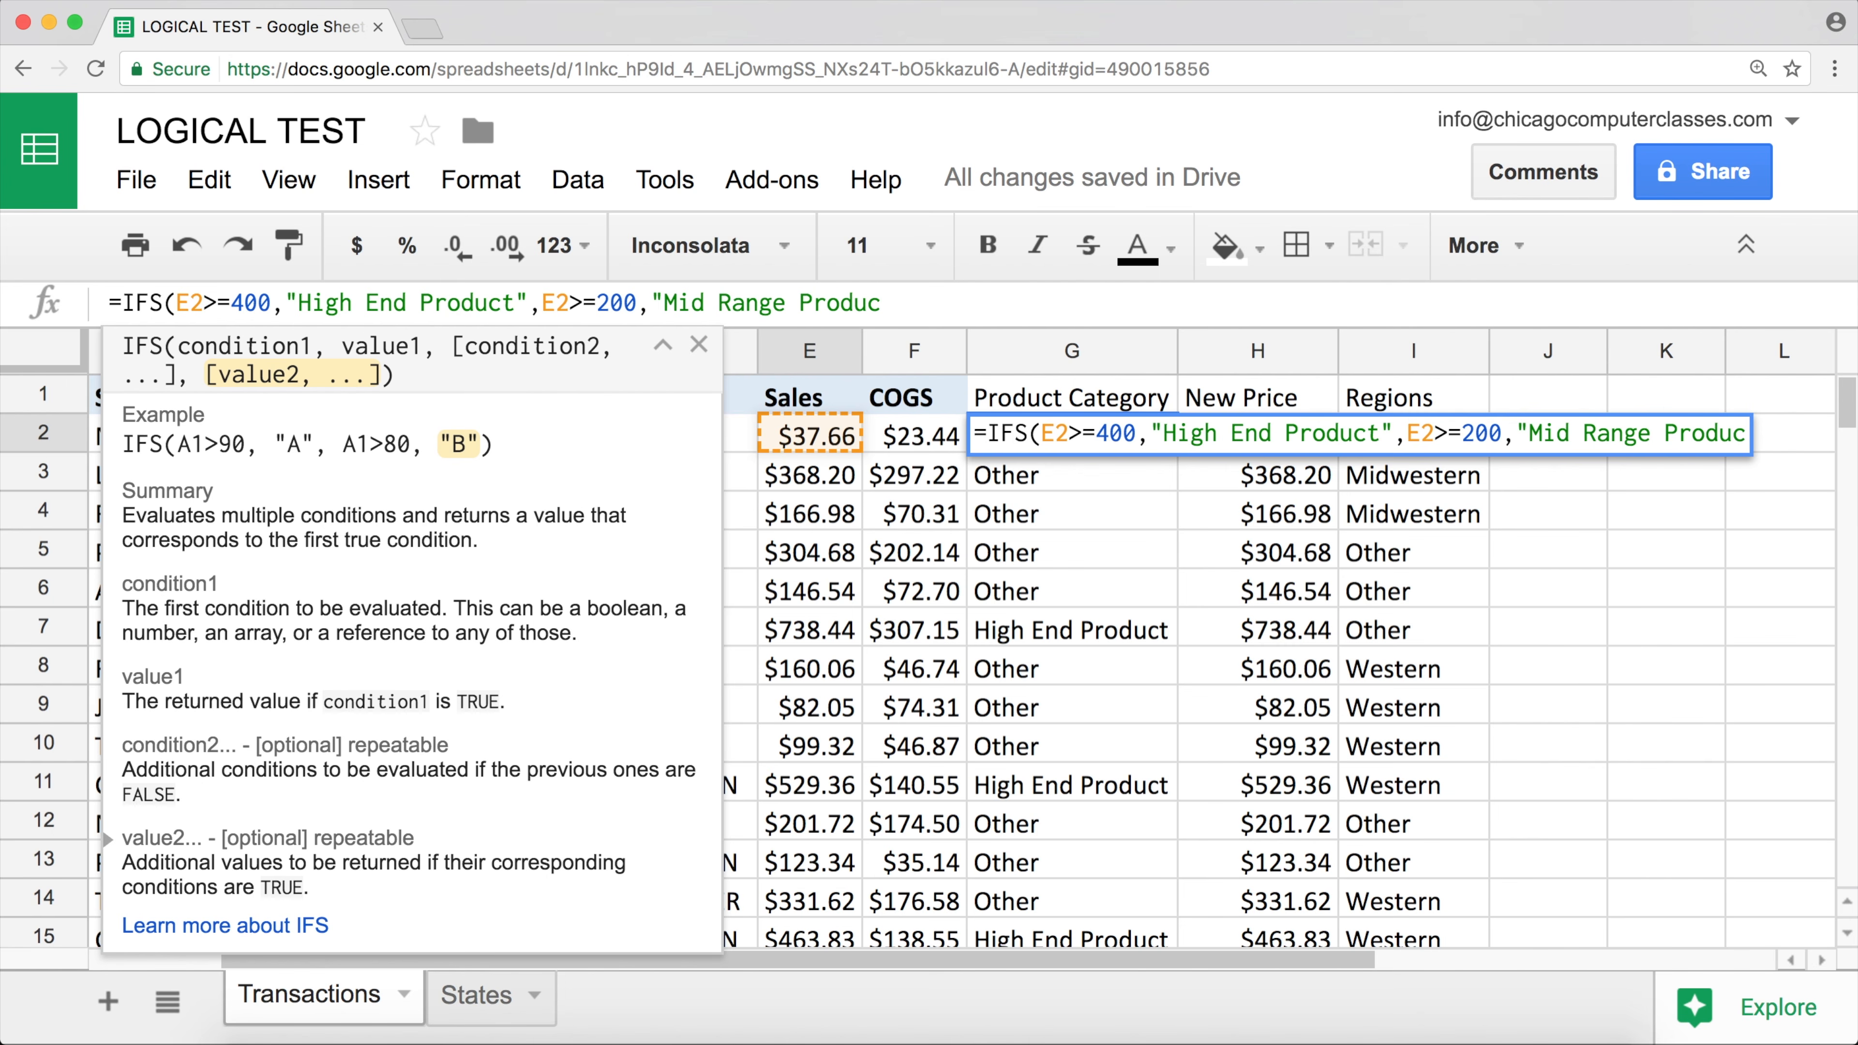
text(t",)
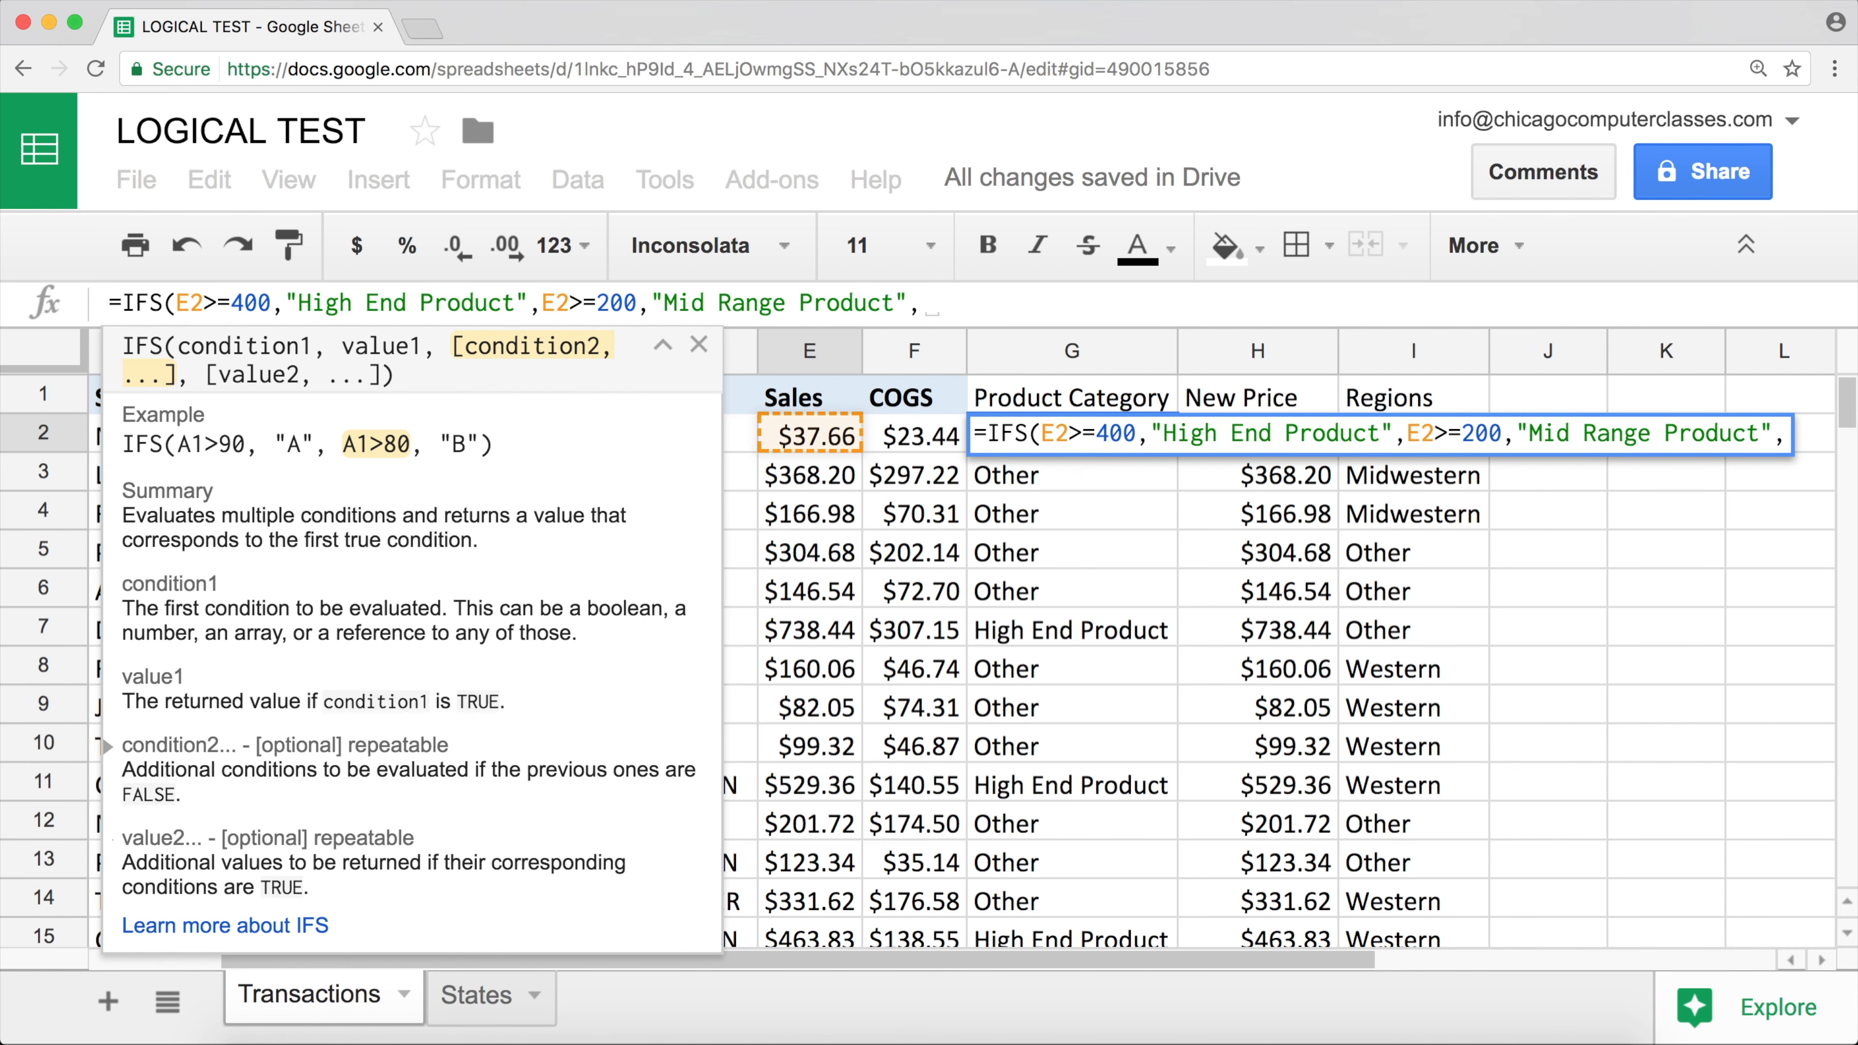
- Add TRUE as the final condition of G2's IFS formula with the result "Low End Product" and complete it
text(TRUE)
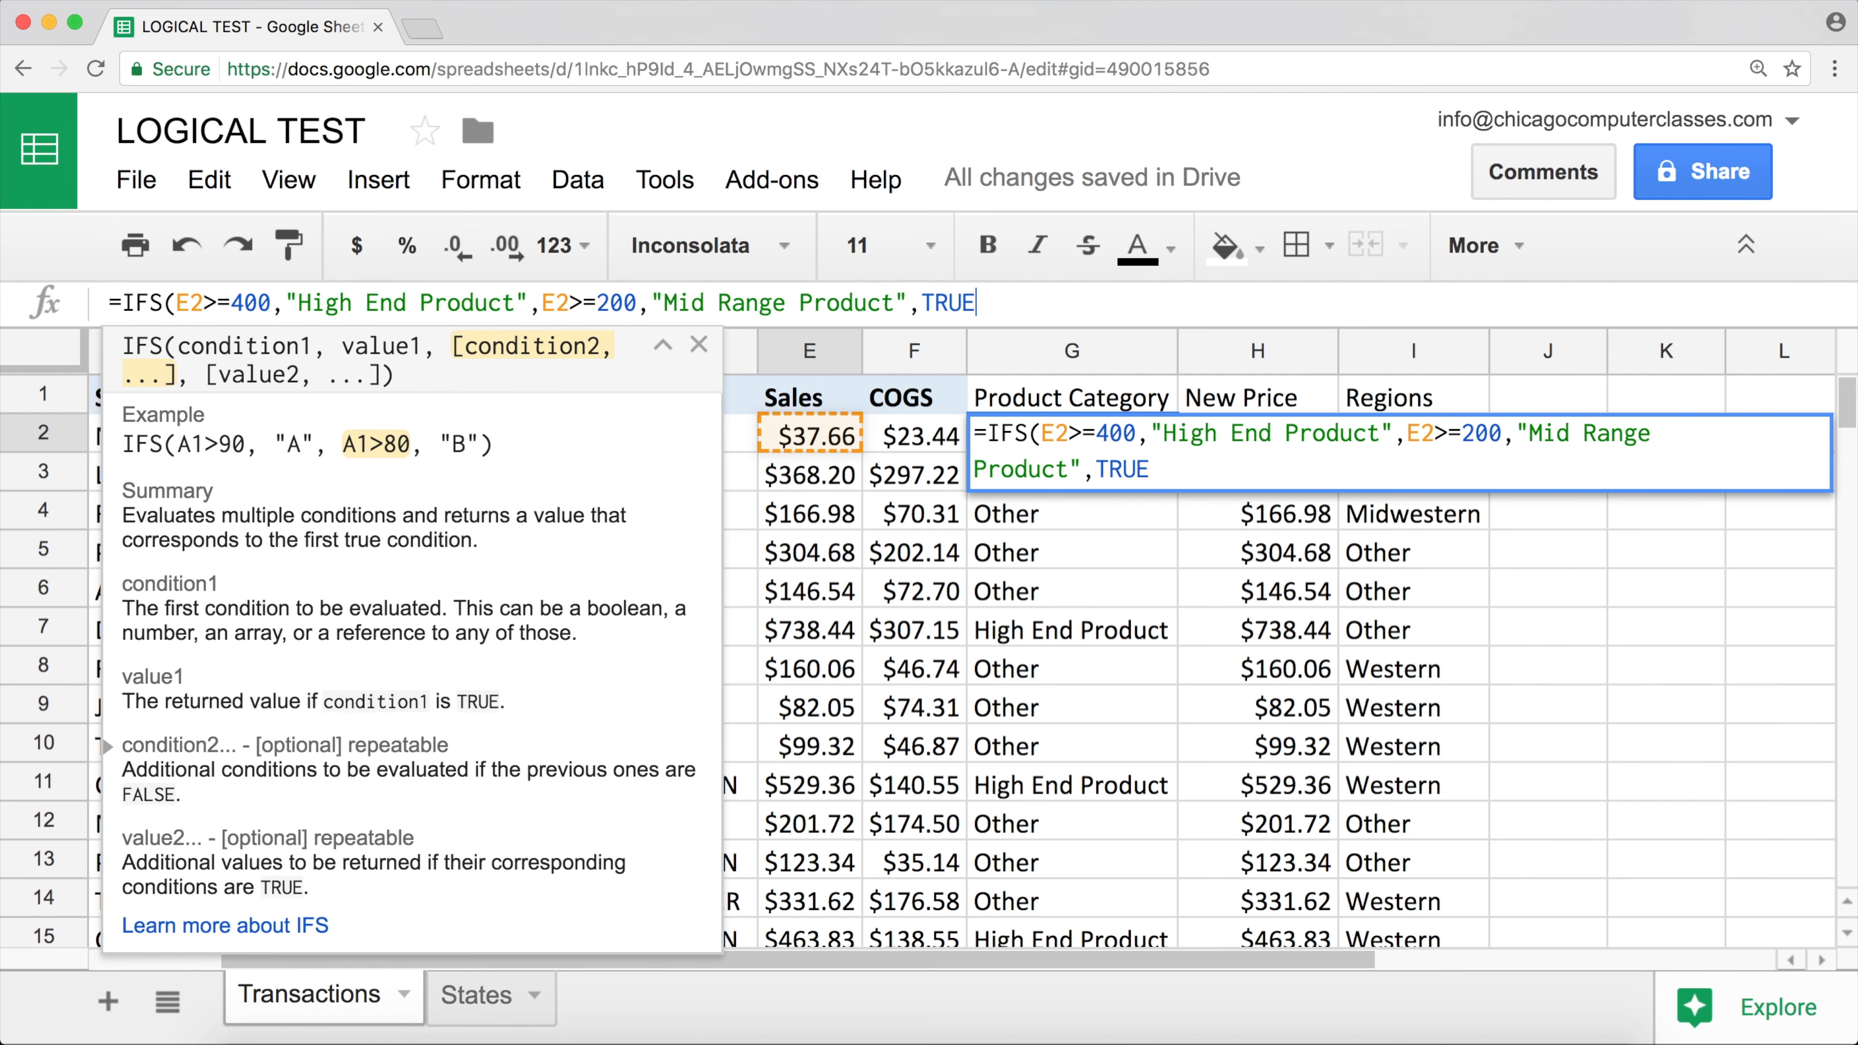
text(,")
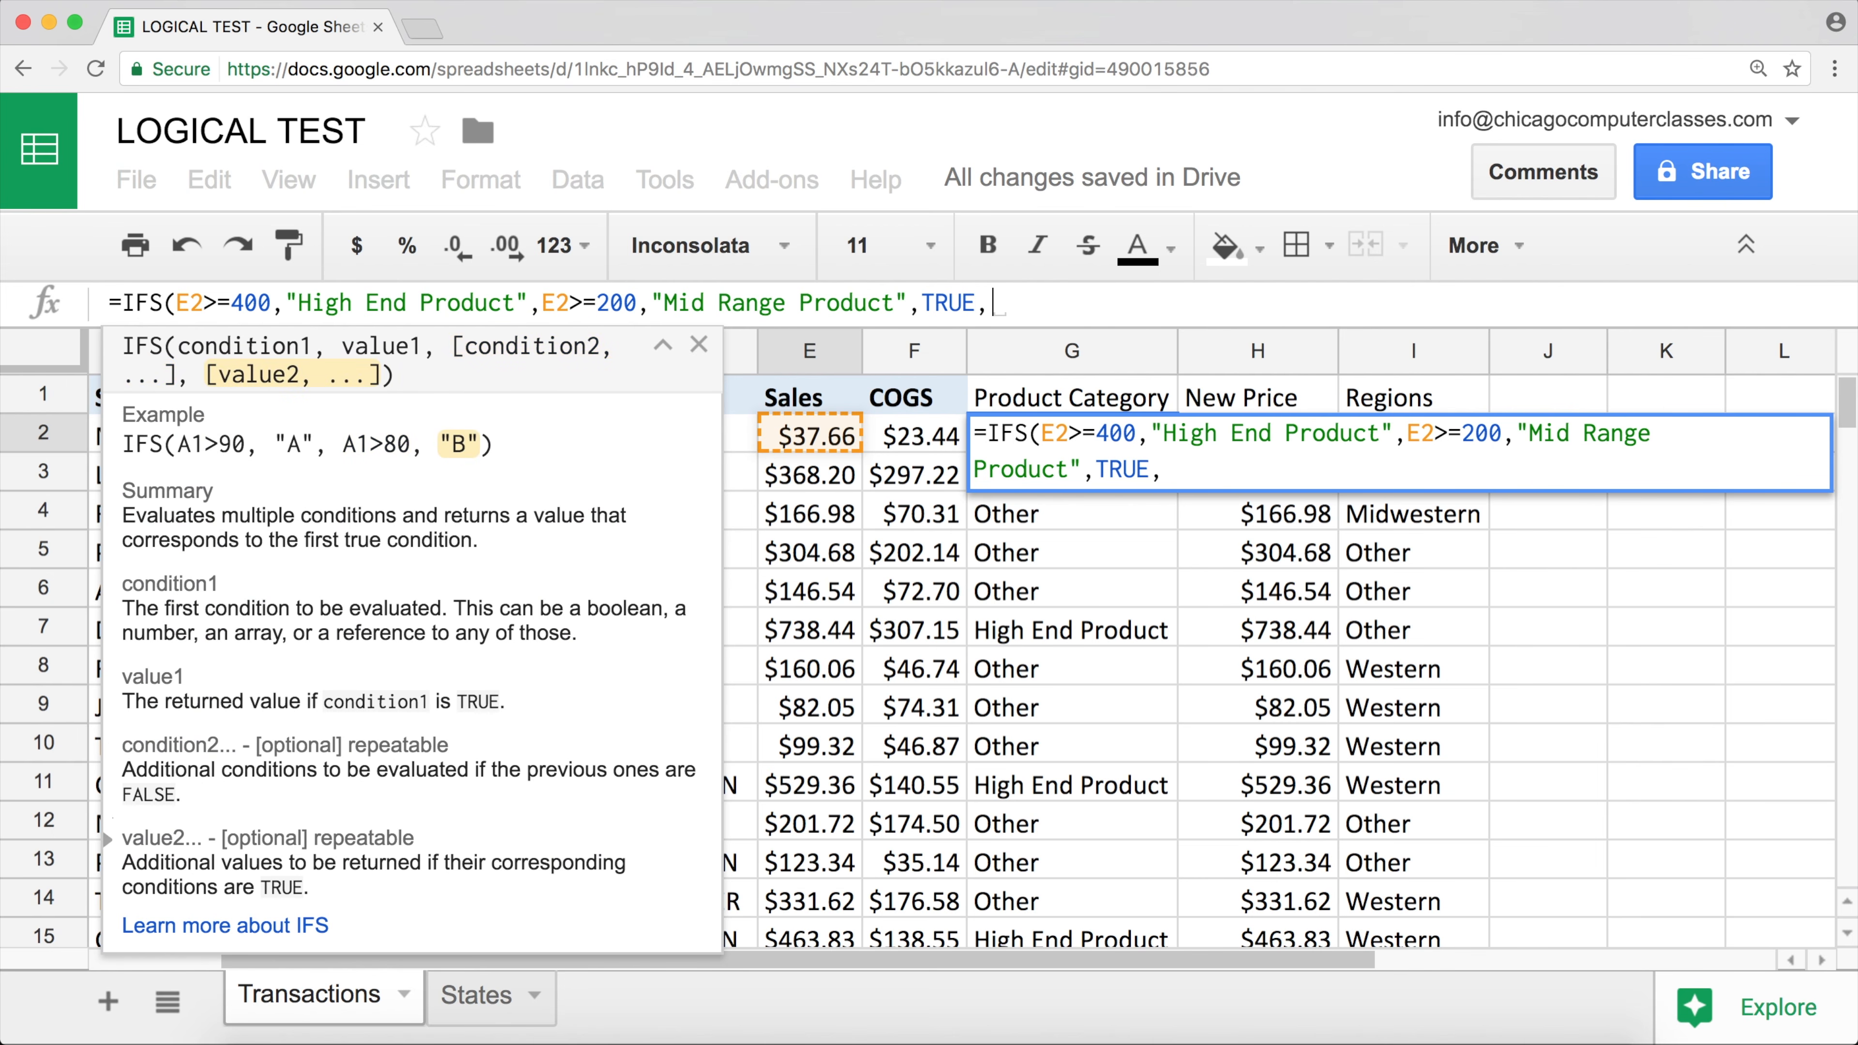
text(Low E)
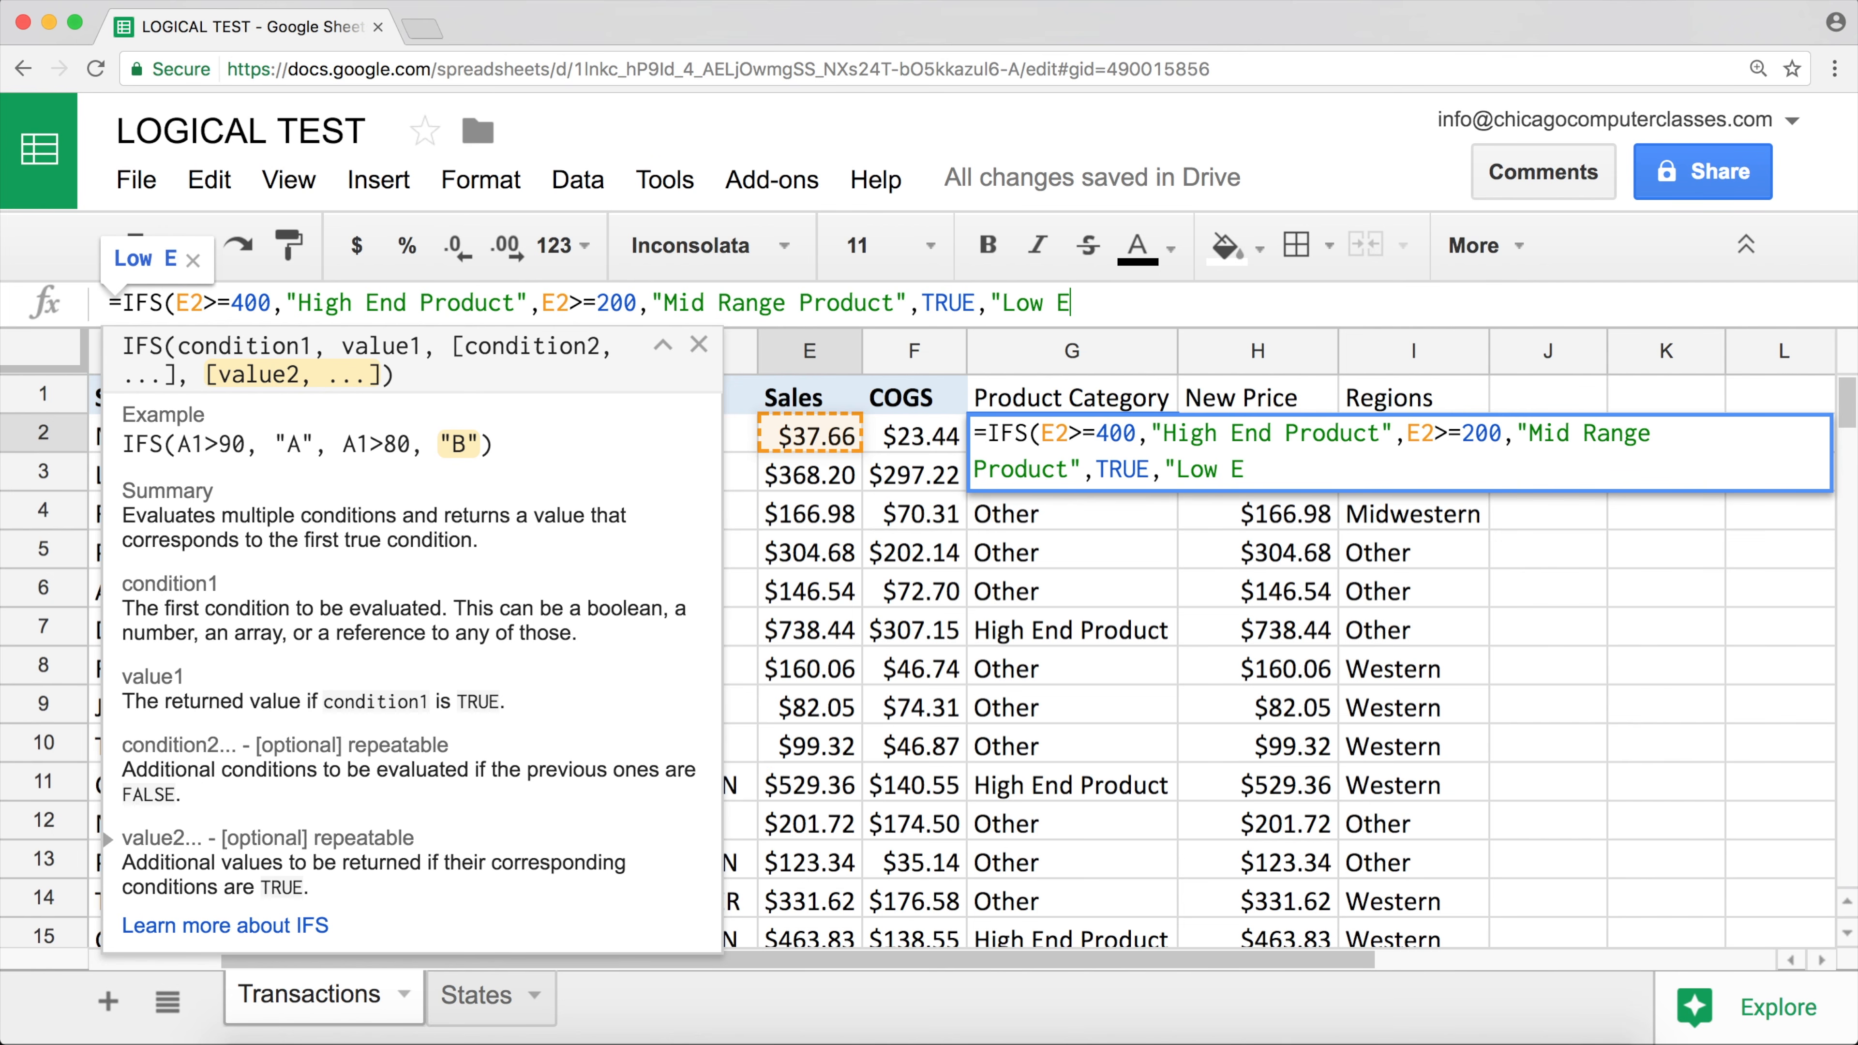
text(nd Product)
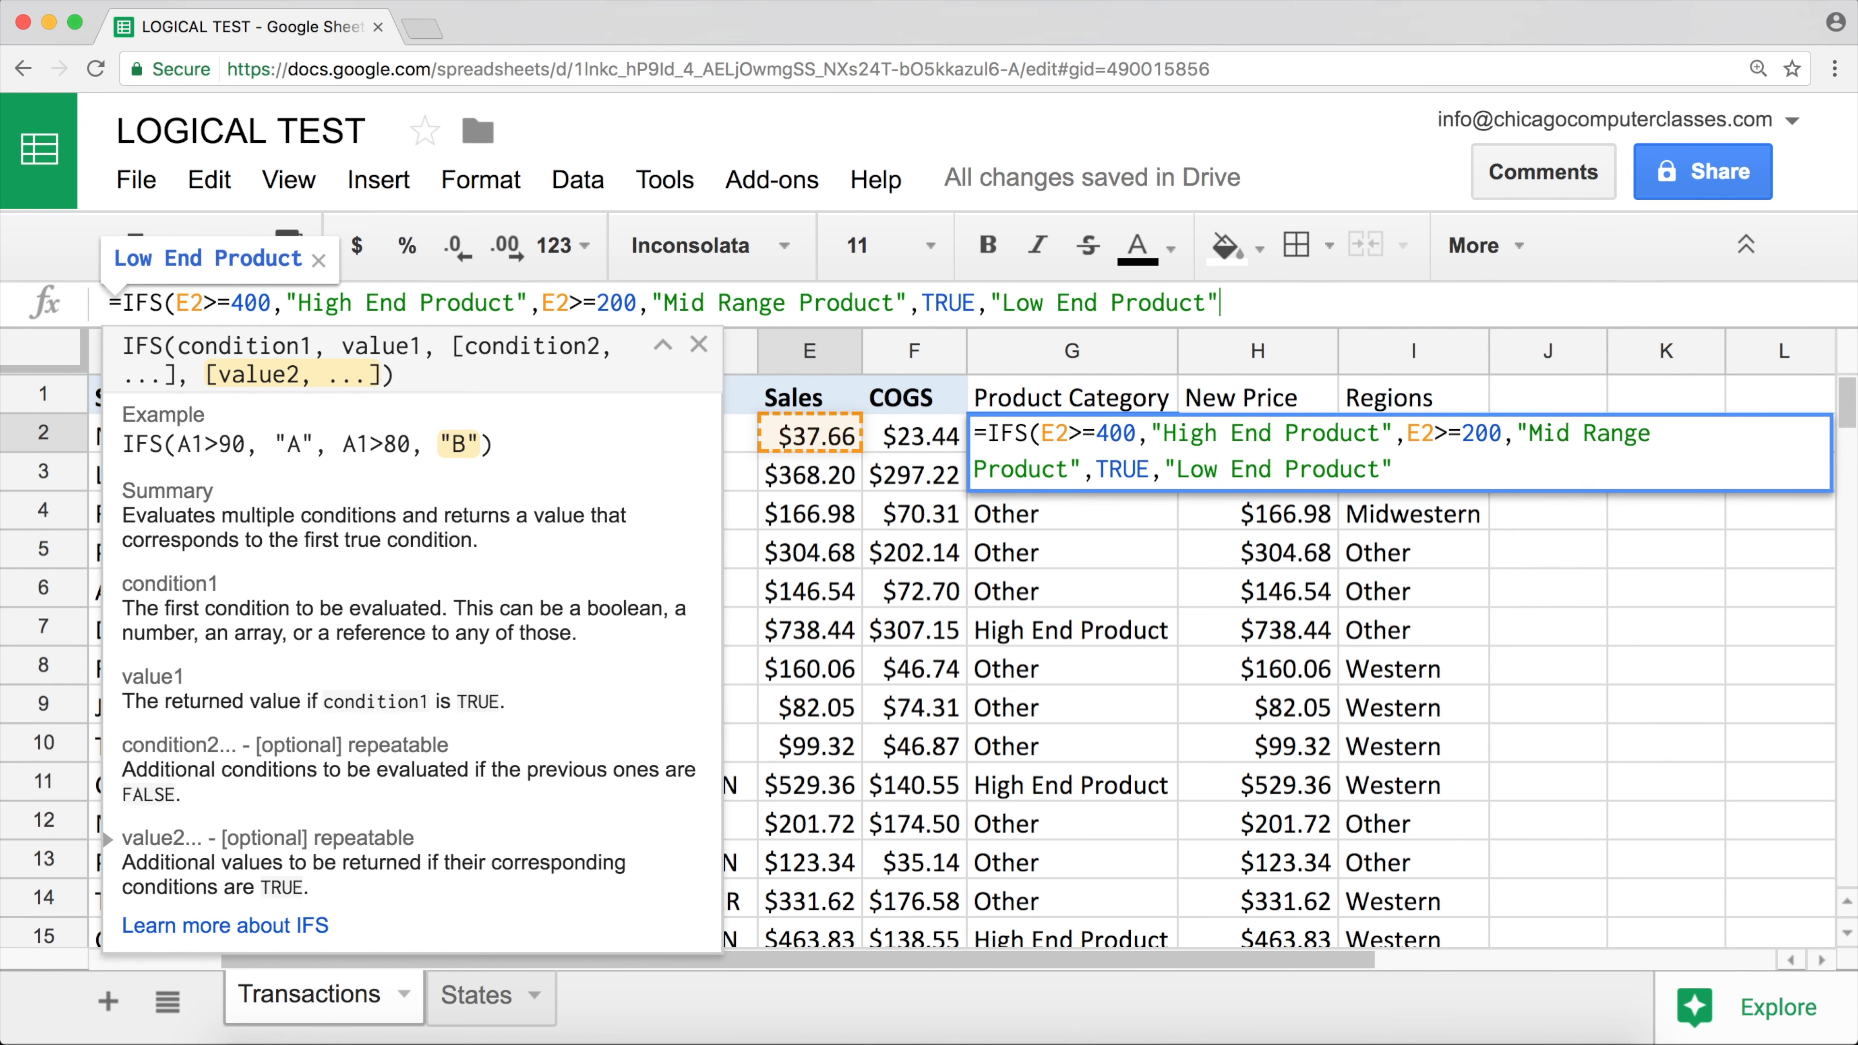
text("))
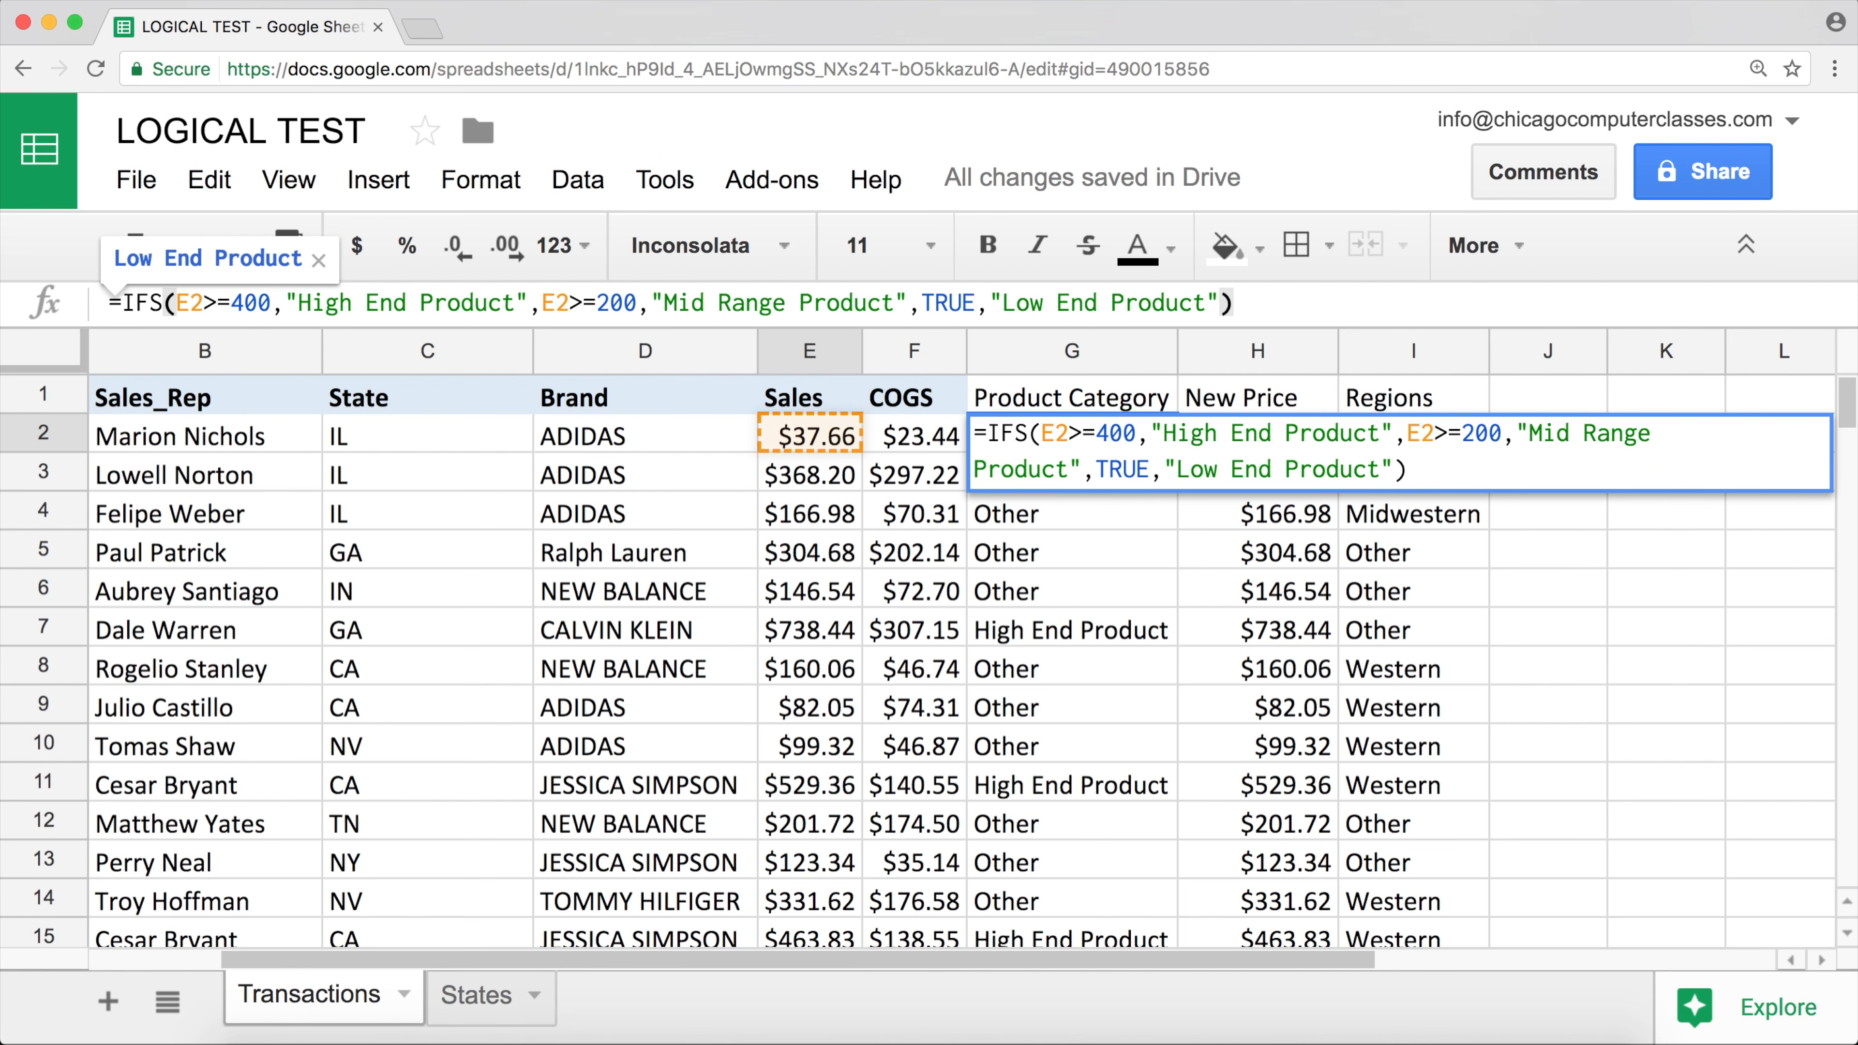
key(Return)
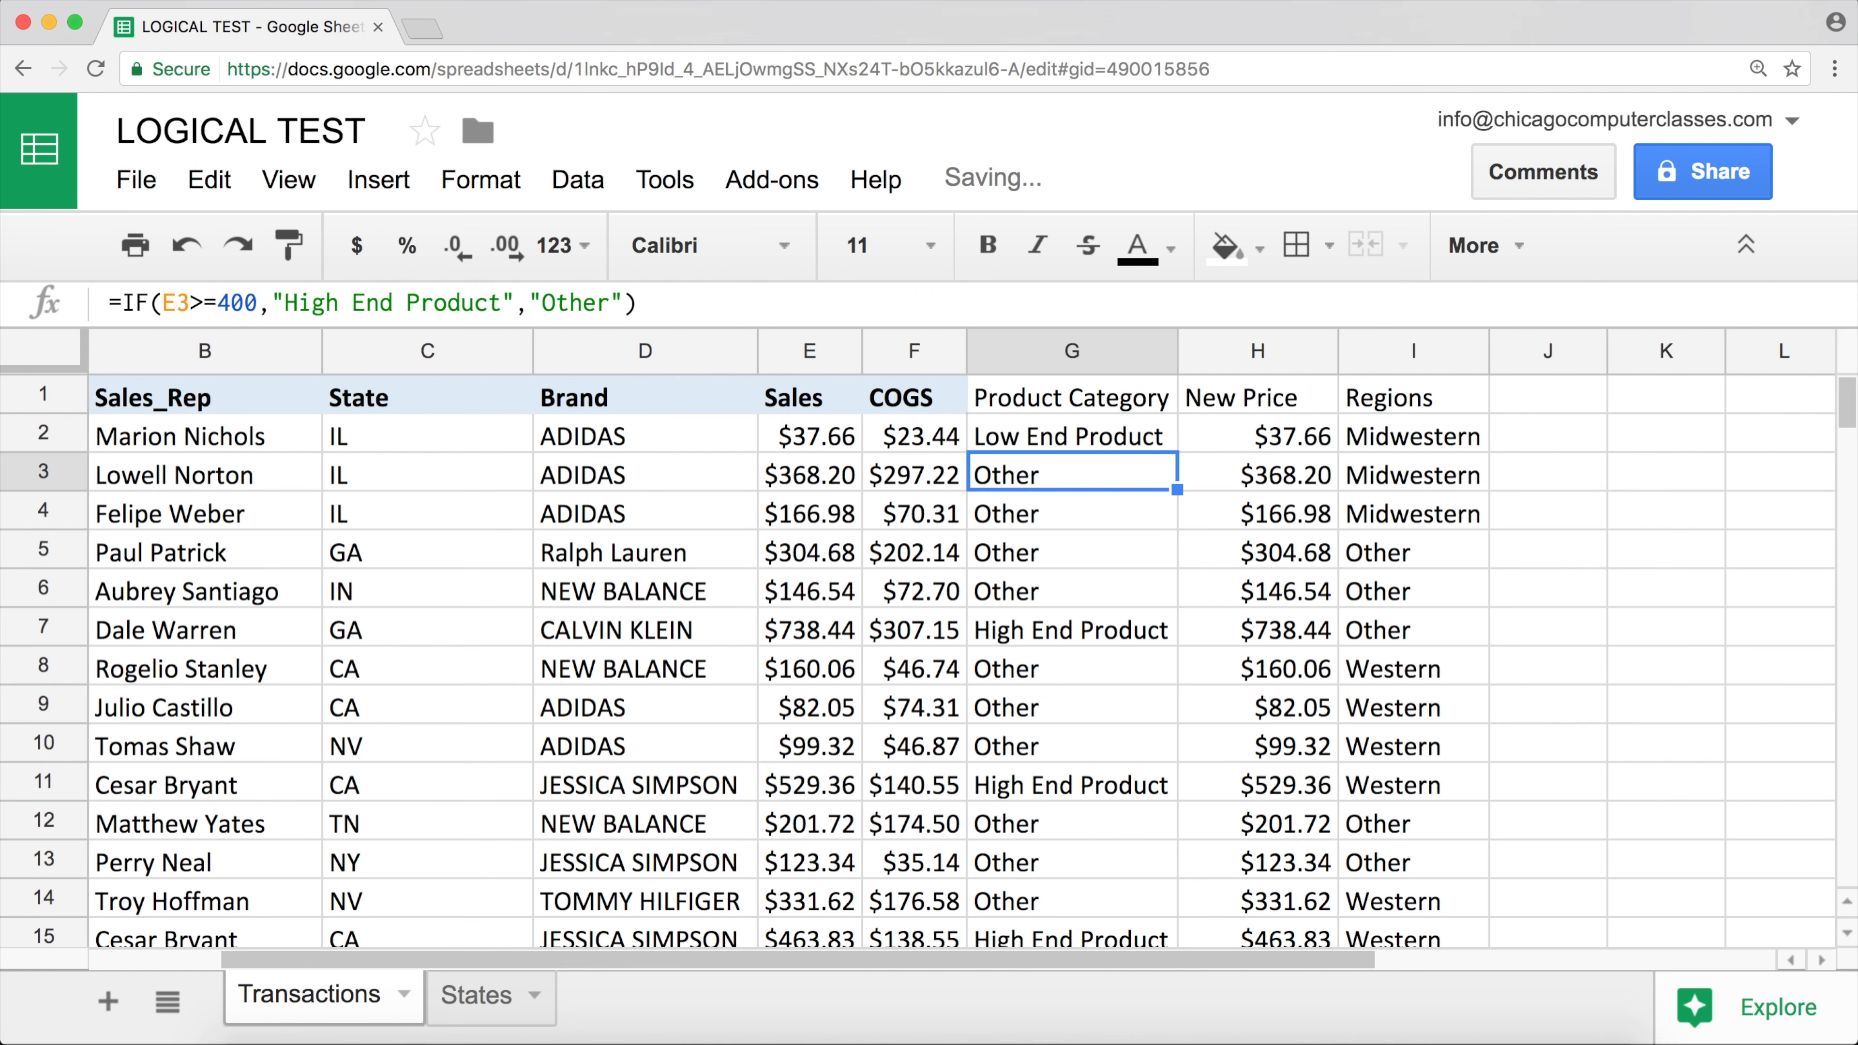
- Clear the old Product Category formulas from G3 down to G20001
click(1145, 444)
click(1091, 475)
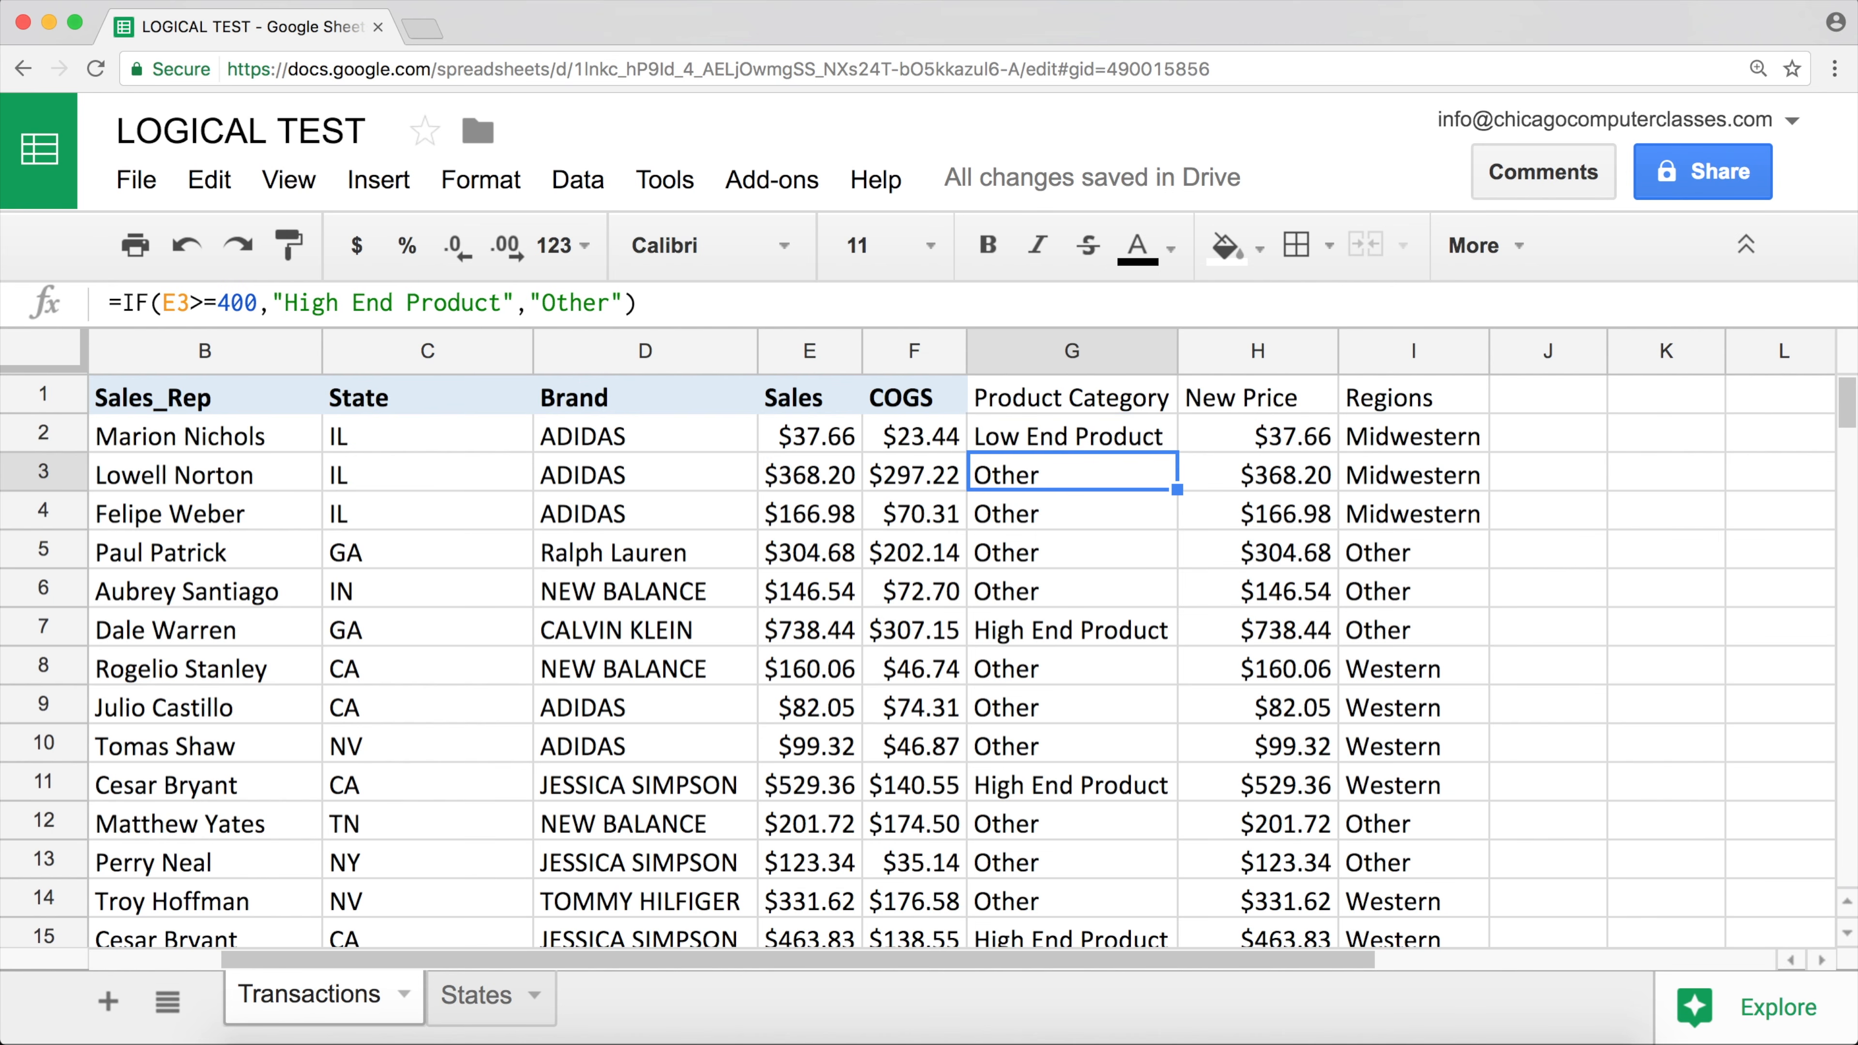
key(ctrl+shift+Down)
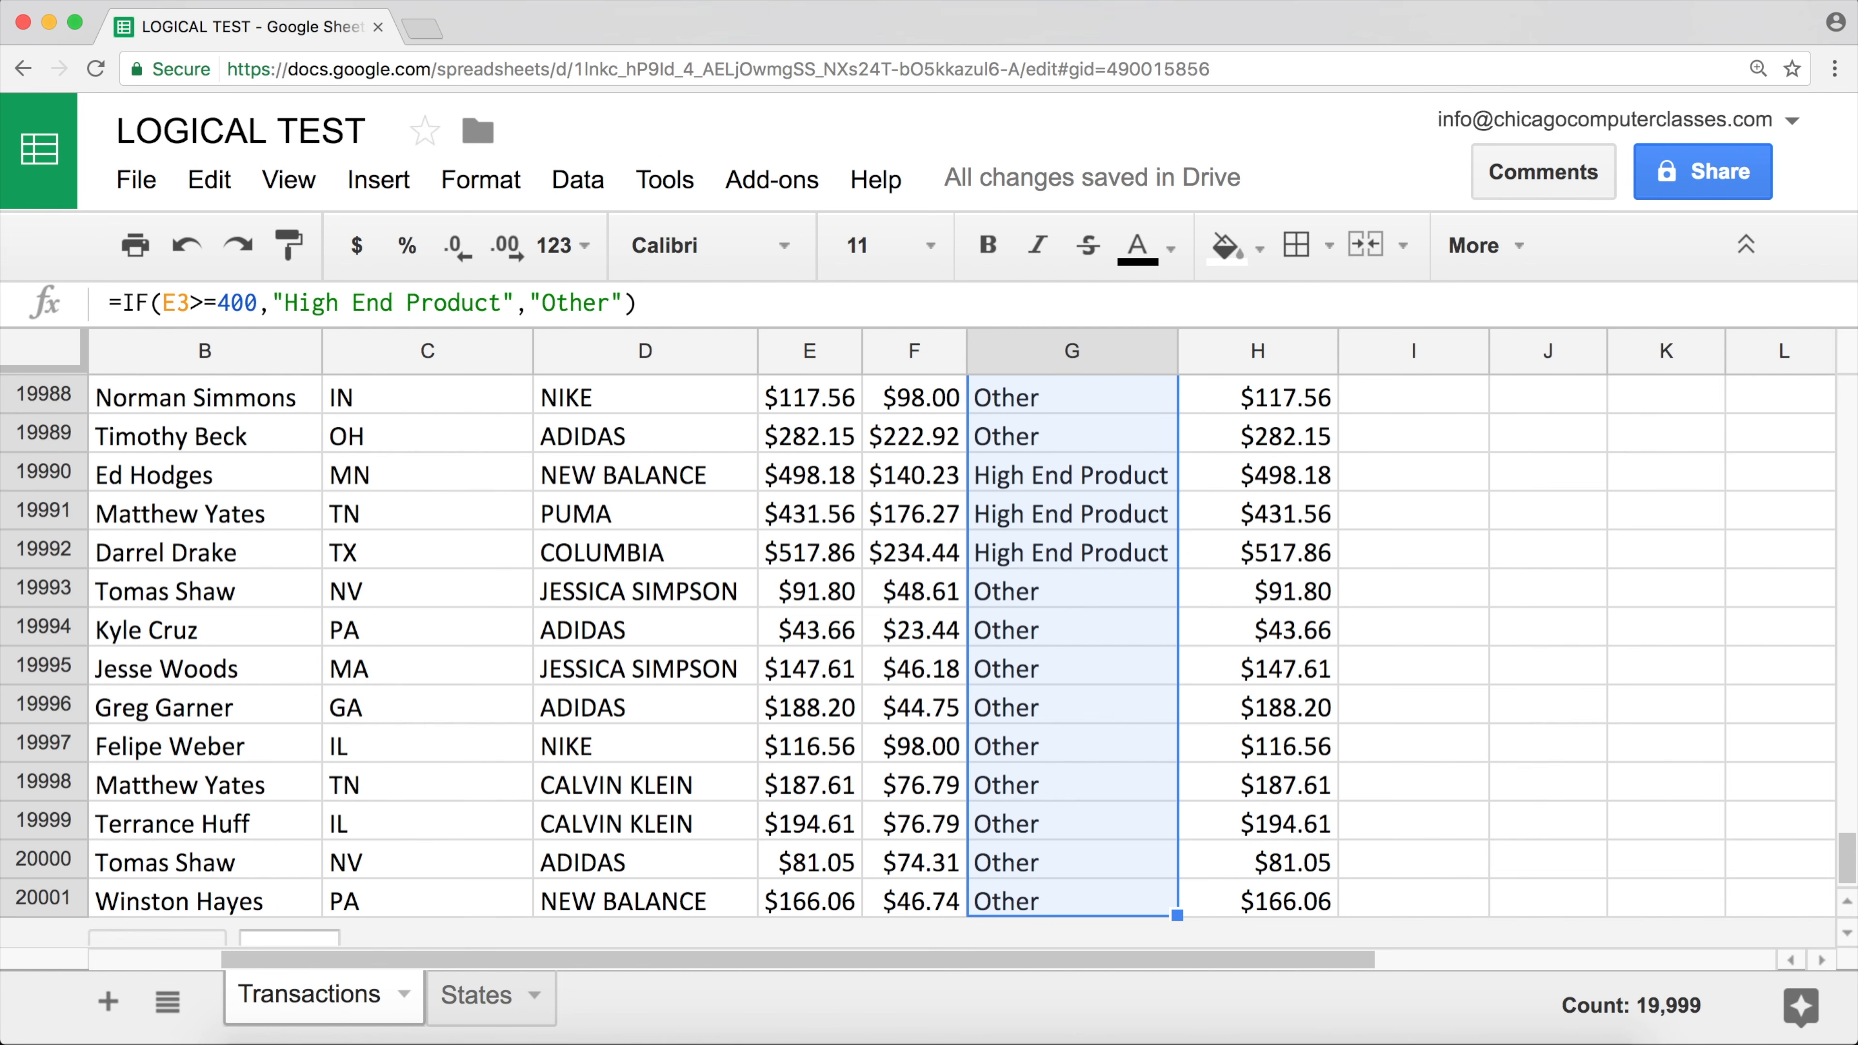
key(Delete)
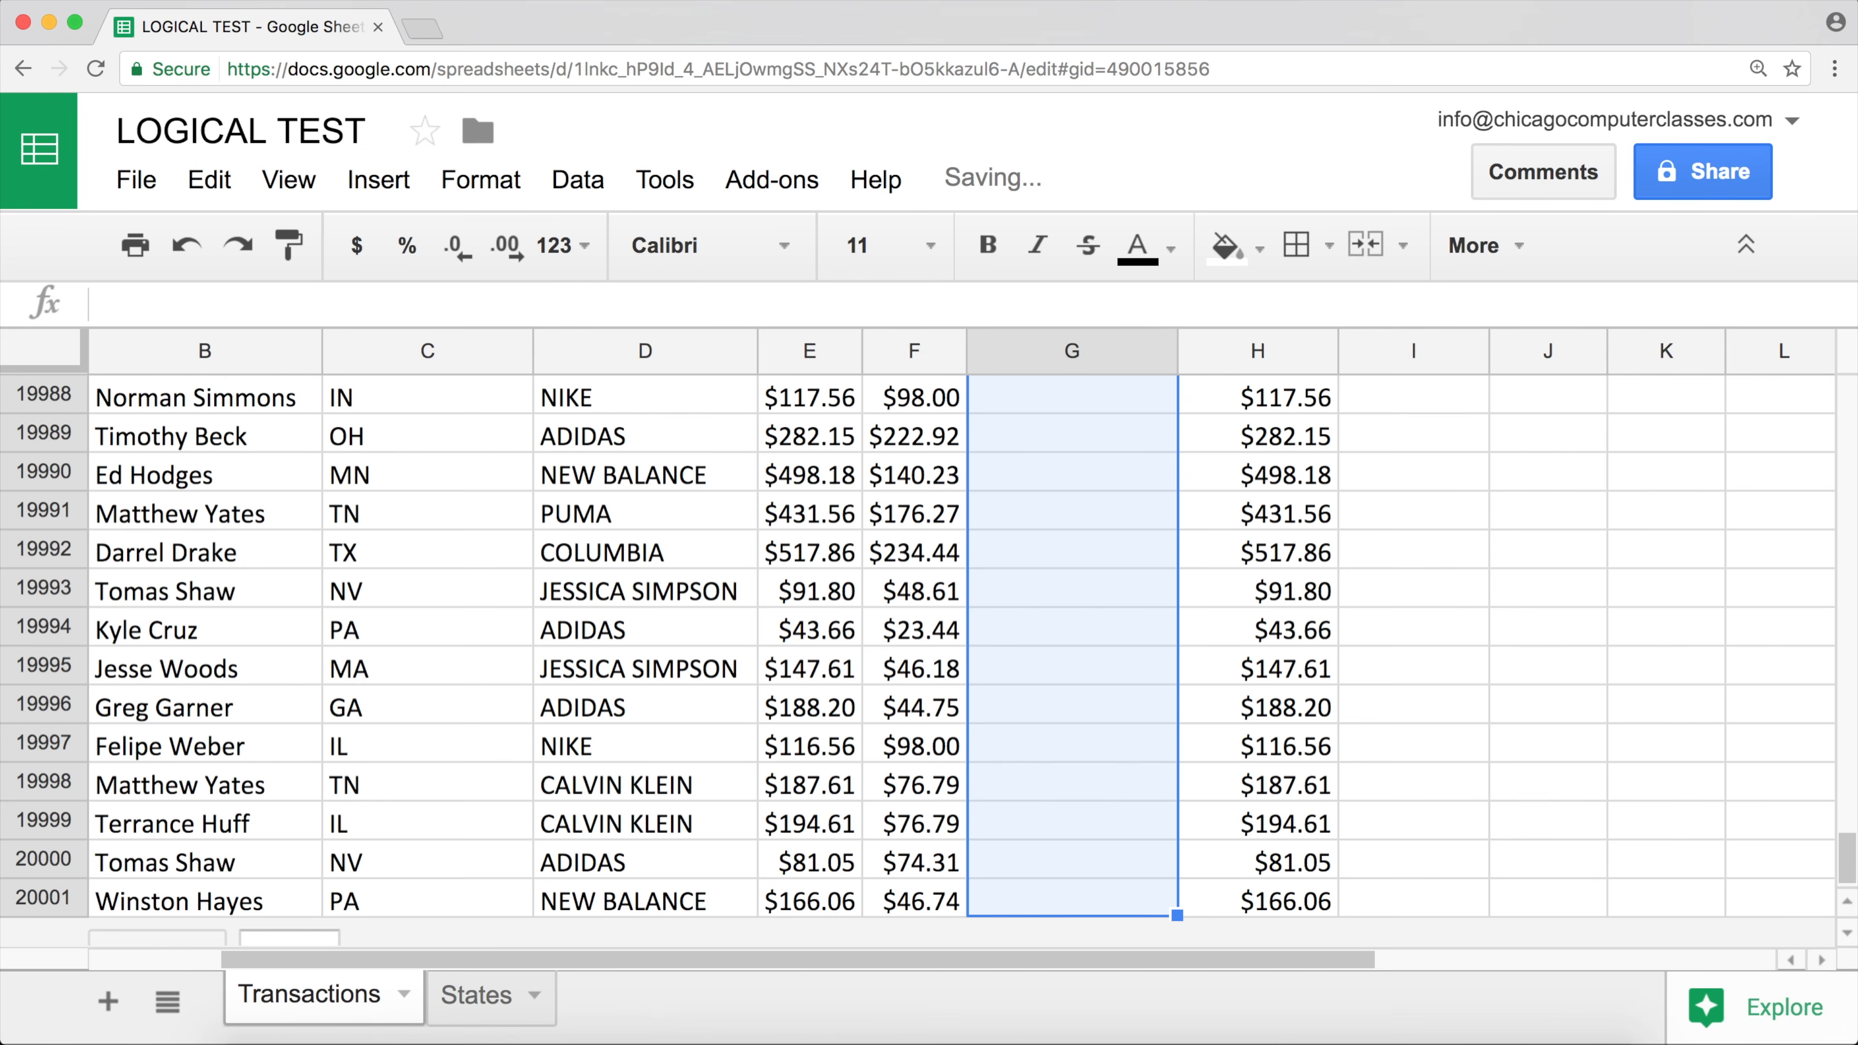
- Fill G2's IFS formula down the Product Category column and widen column G to fit its text
key(ctrl+Up)
scroll(1099, 552, down, 4)
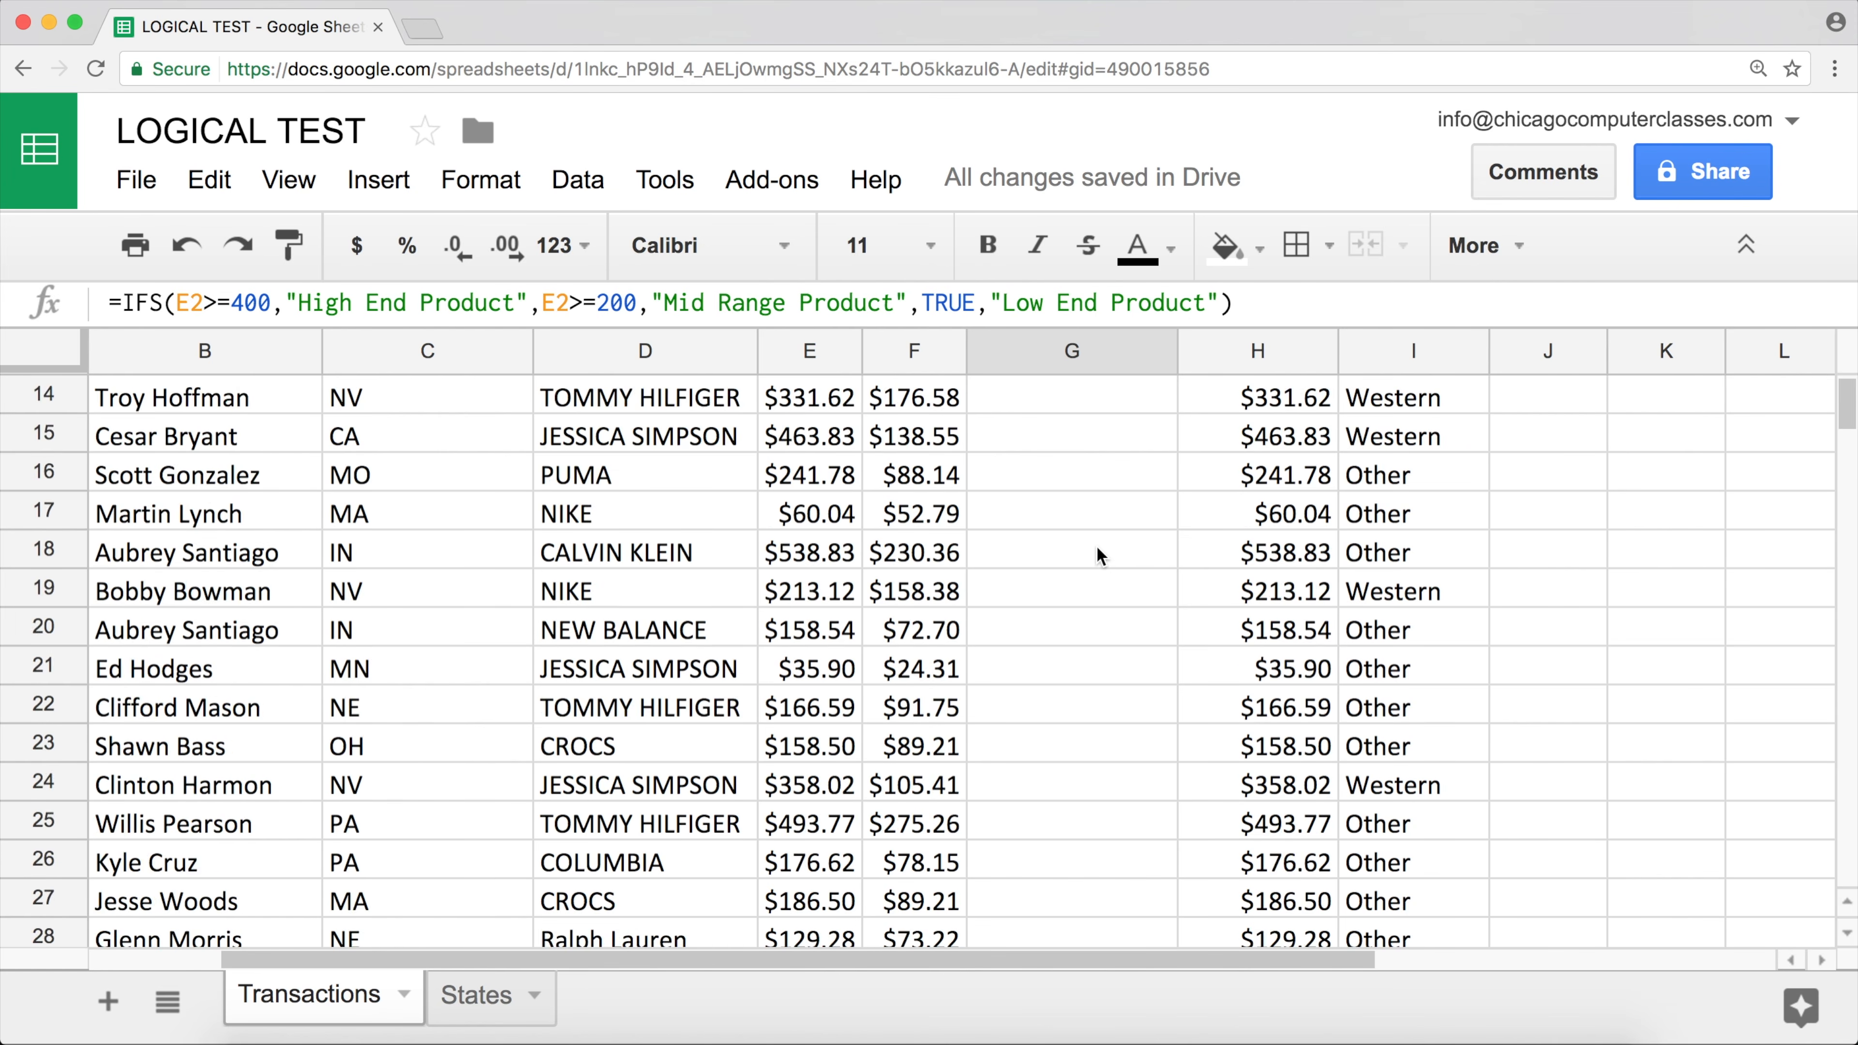
scroll(1166, 505, up, 5)
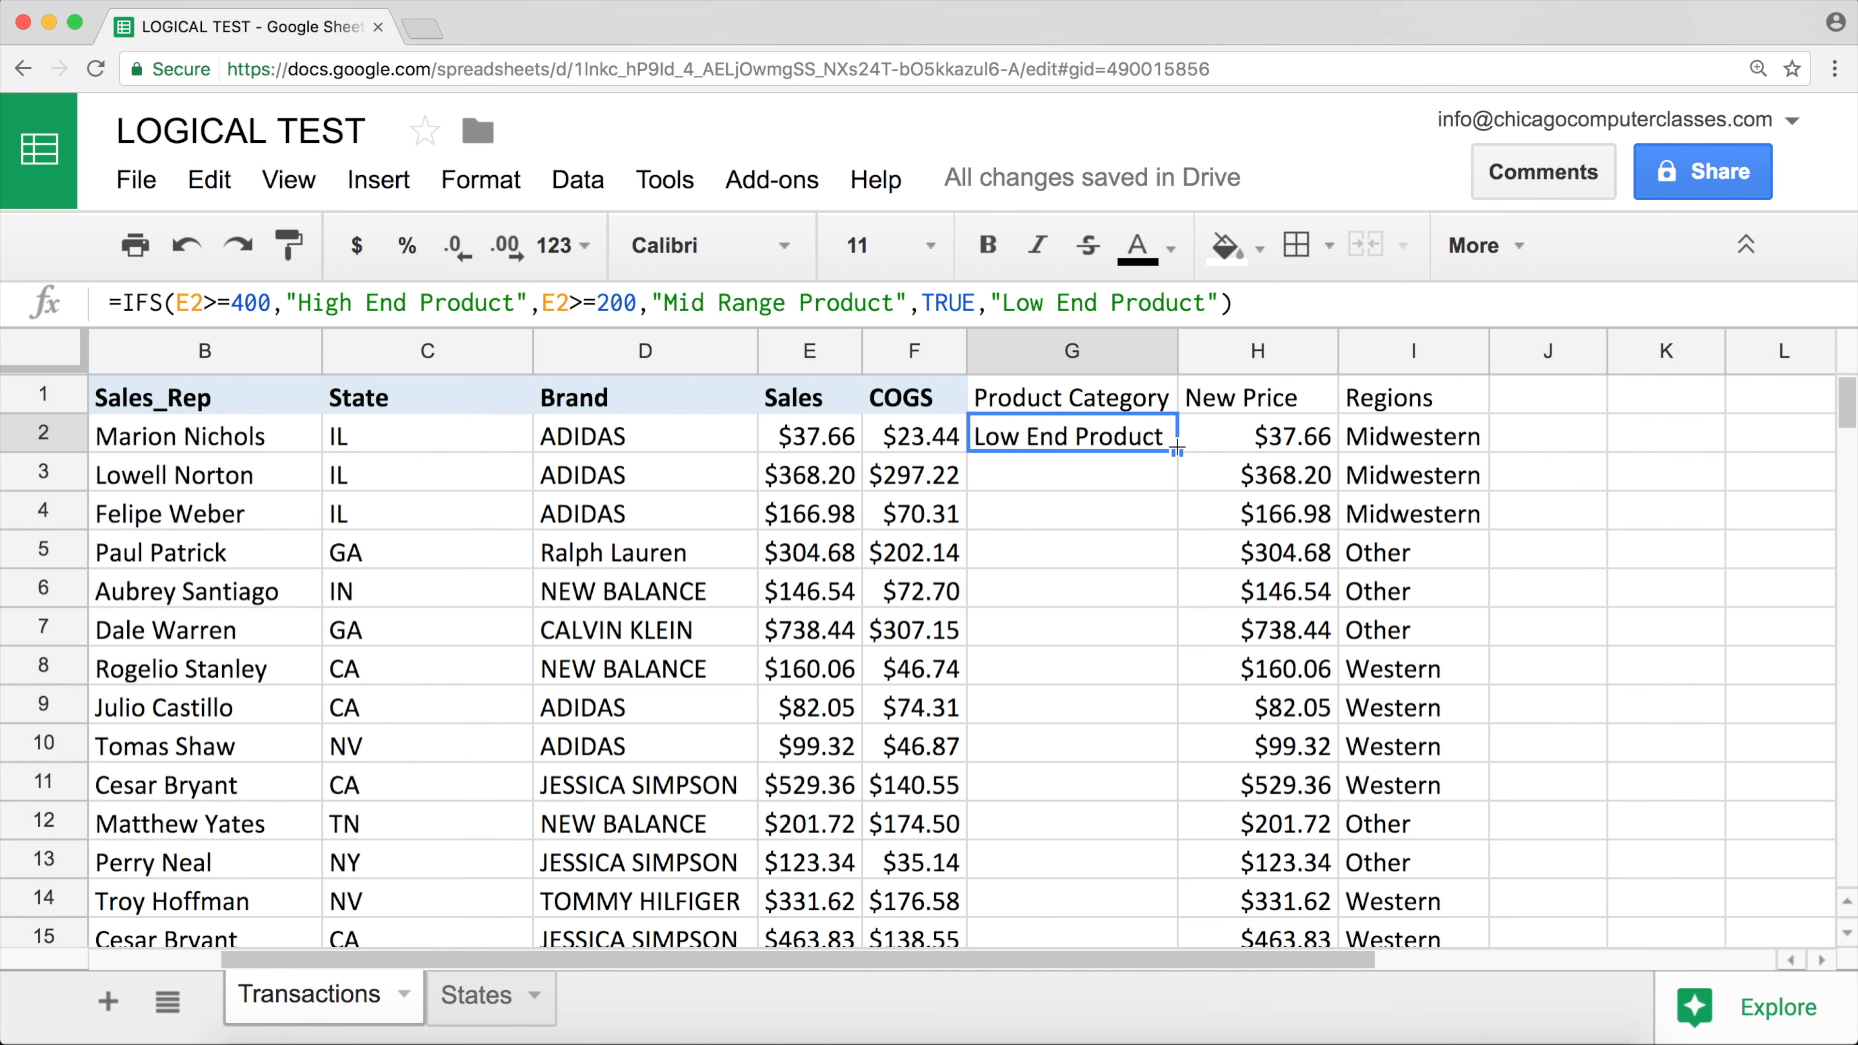
double_click(1177, 450)
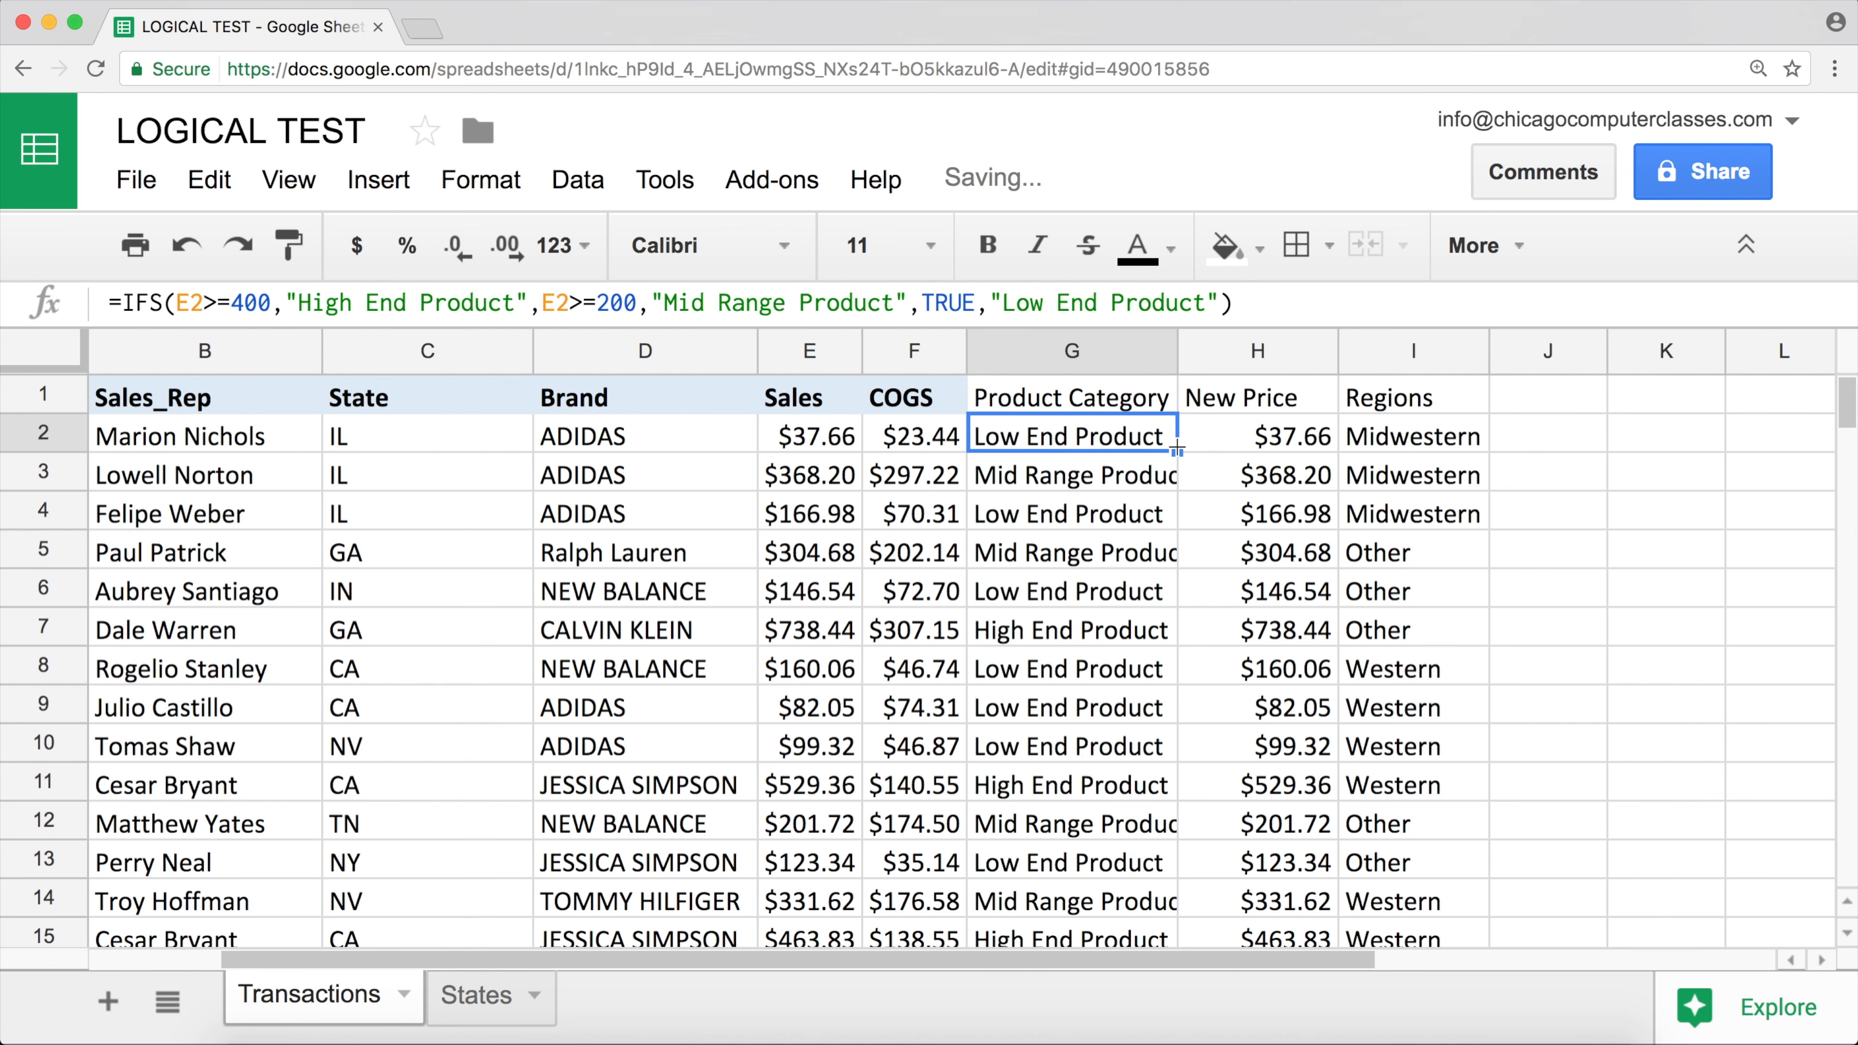
drag(1177, 360, 1243, 360)
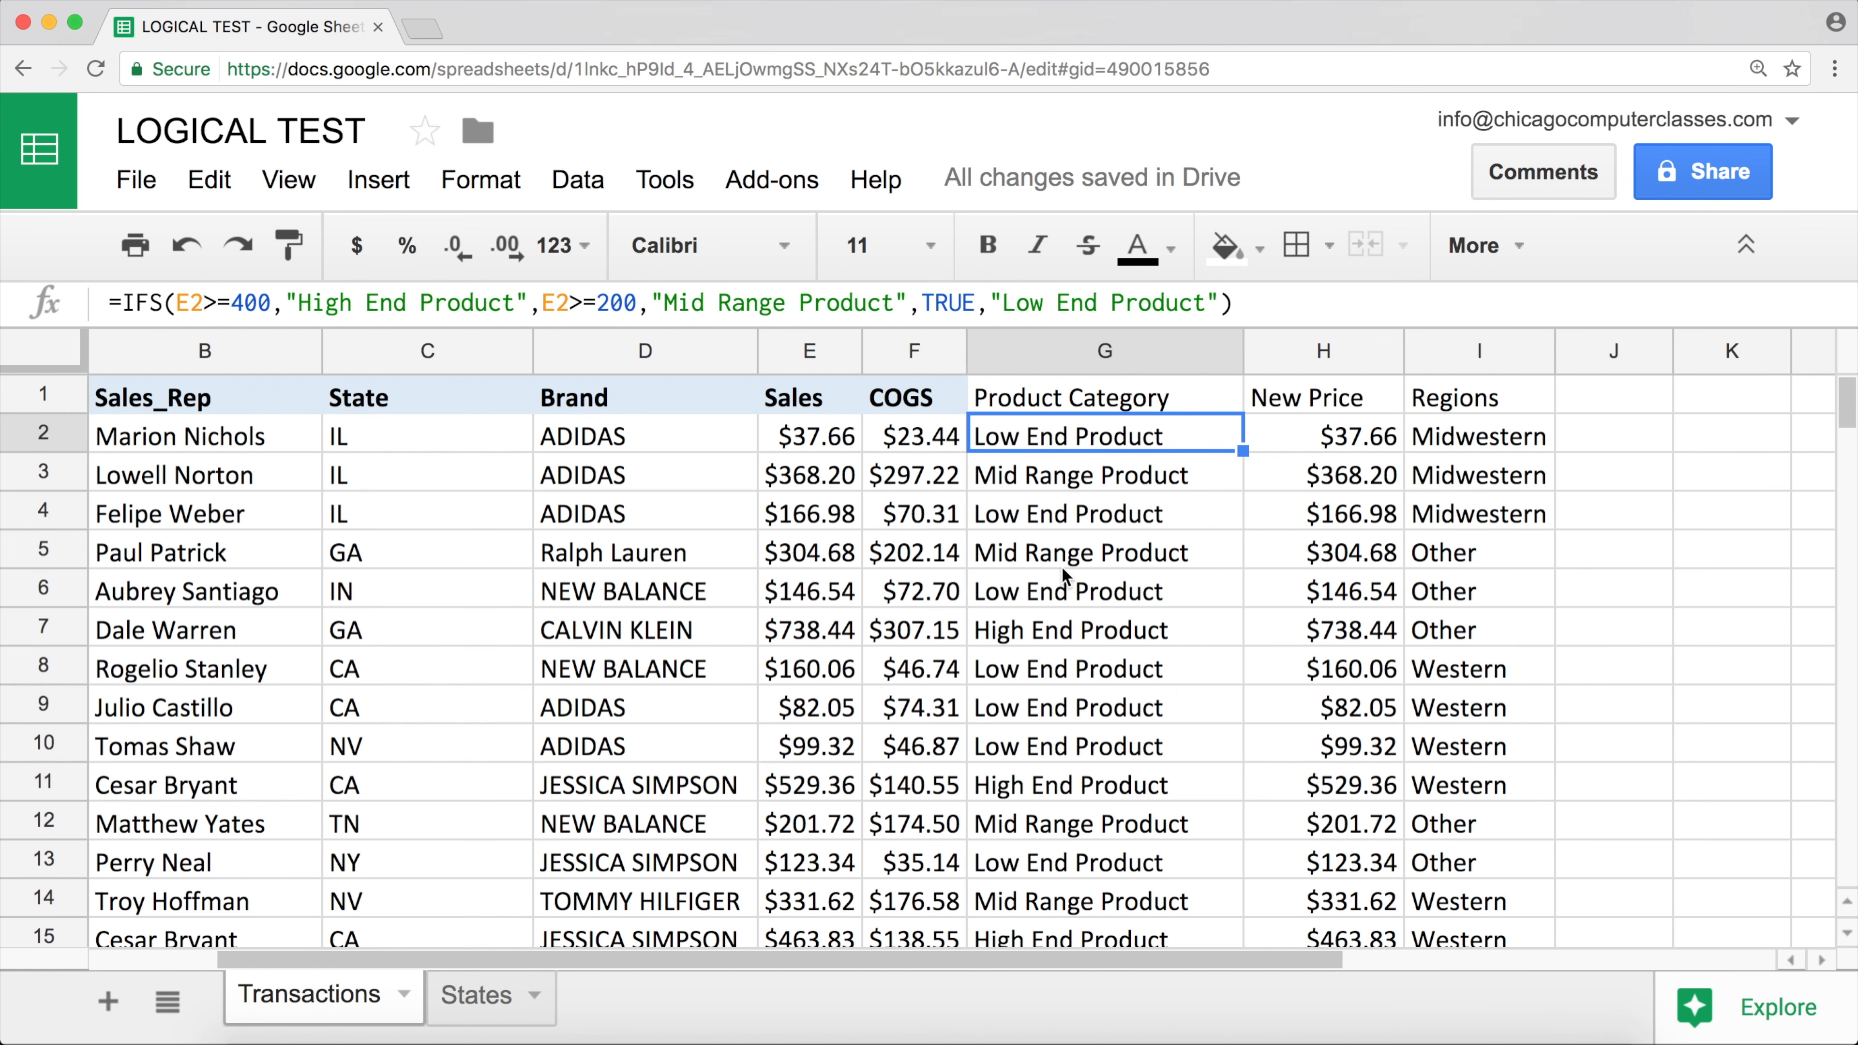
- Examine the filled Product Category formulas in G7, G2 and G3
click(1078, 629)
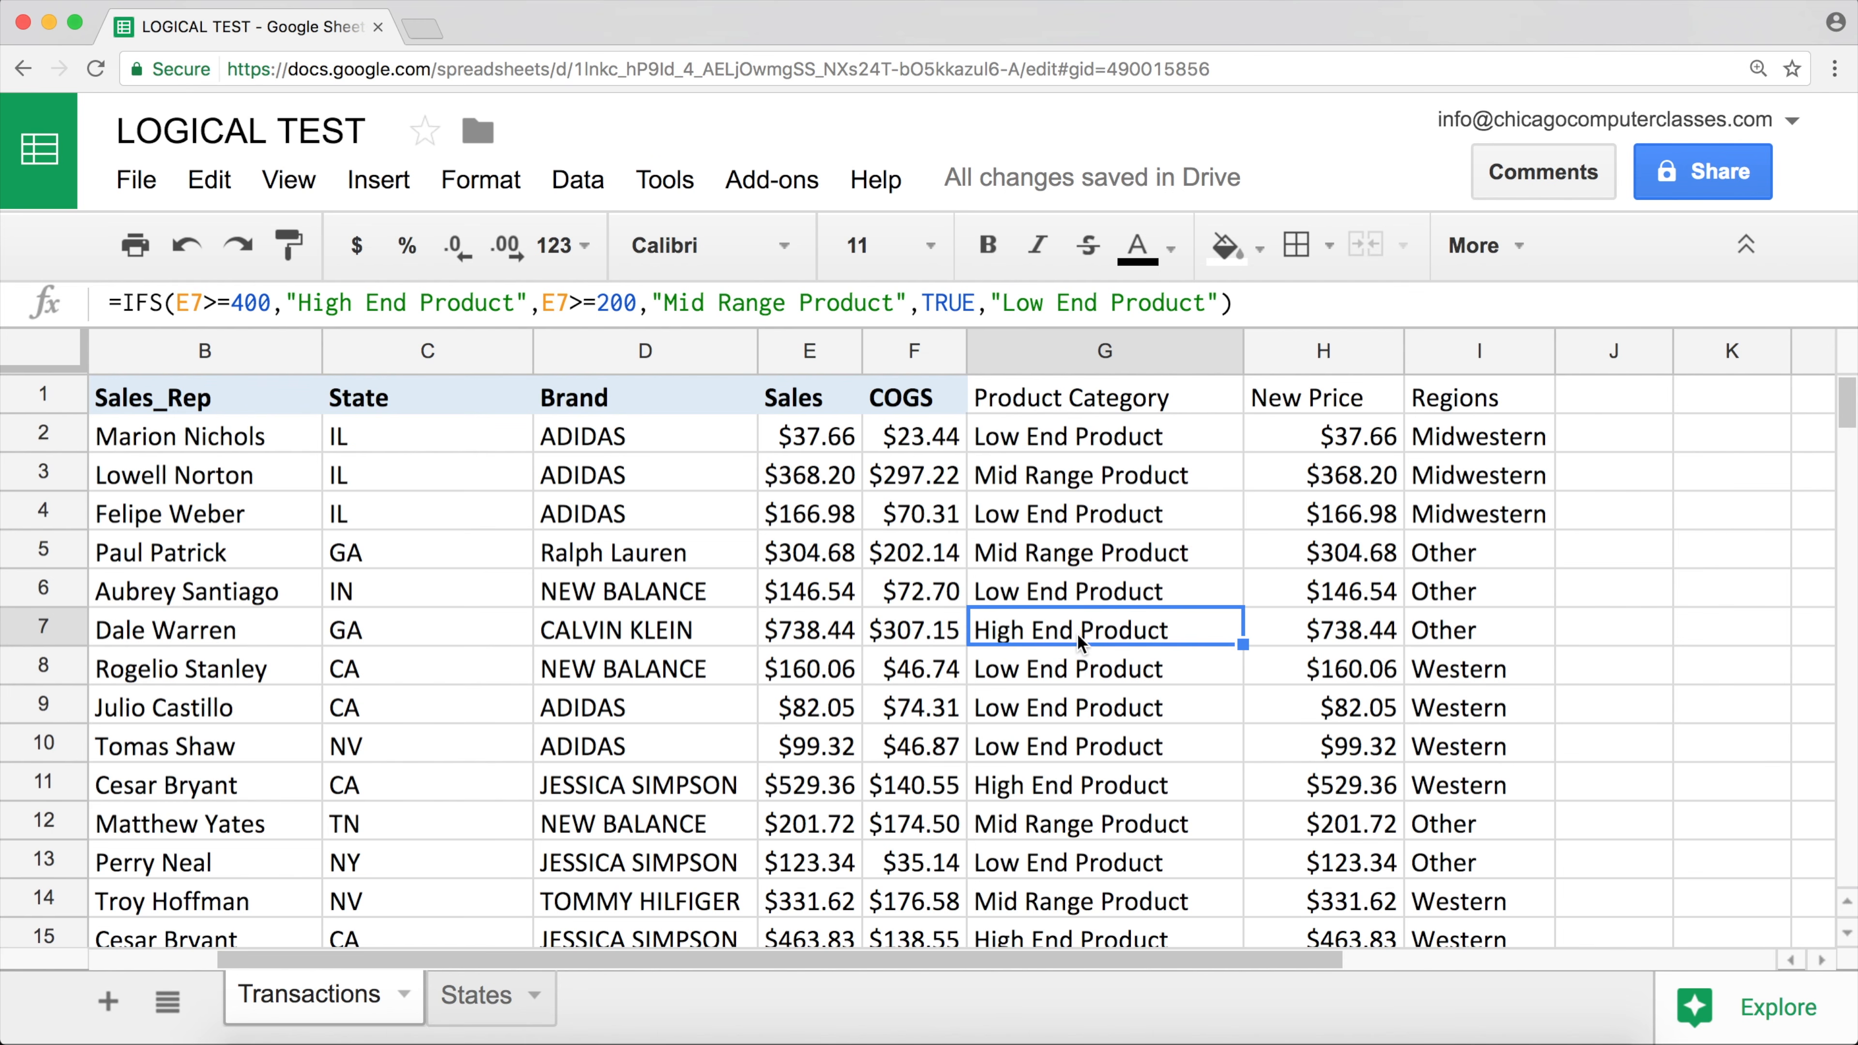
click(1060, 437)
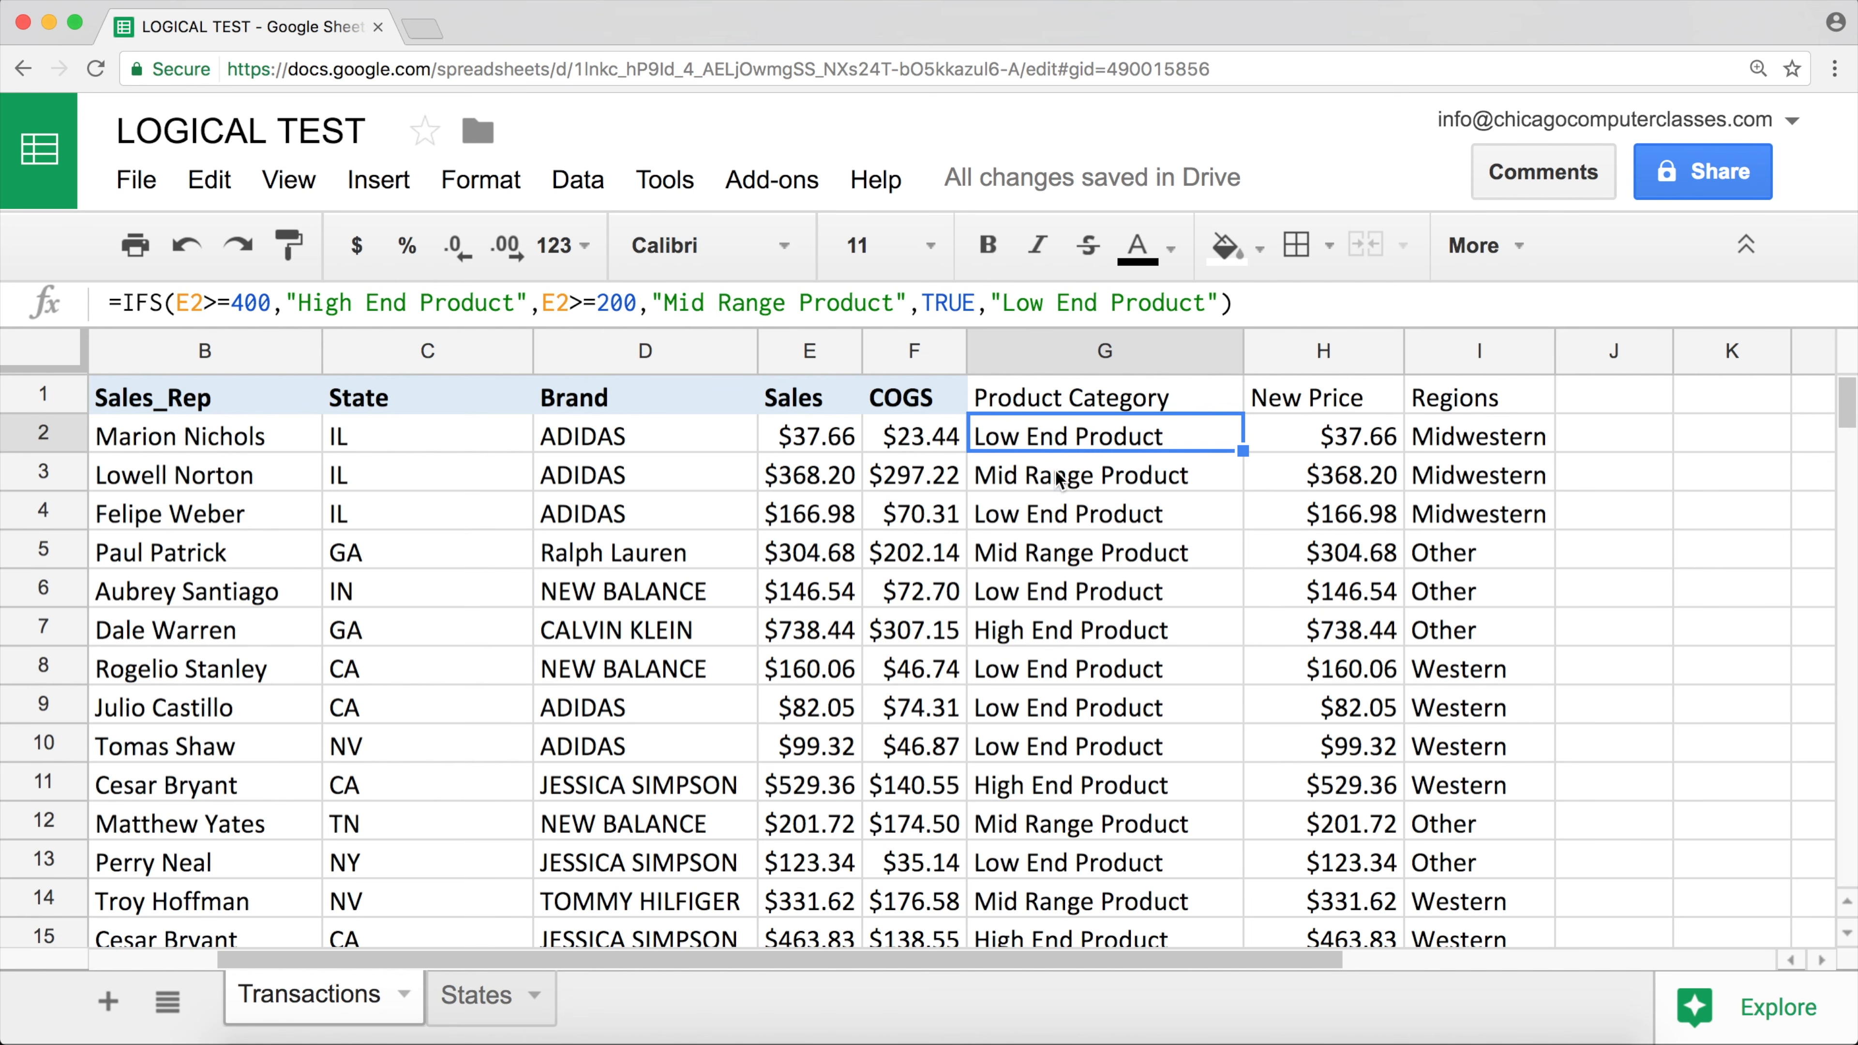
click(1075, 477)
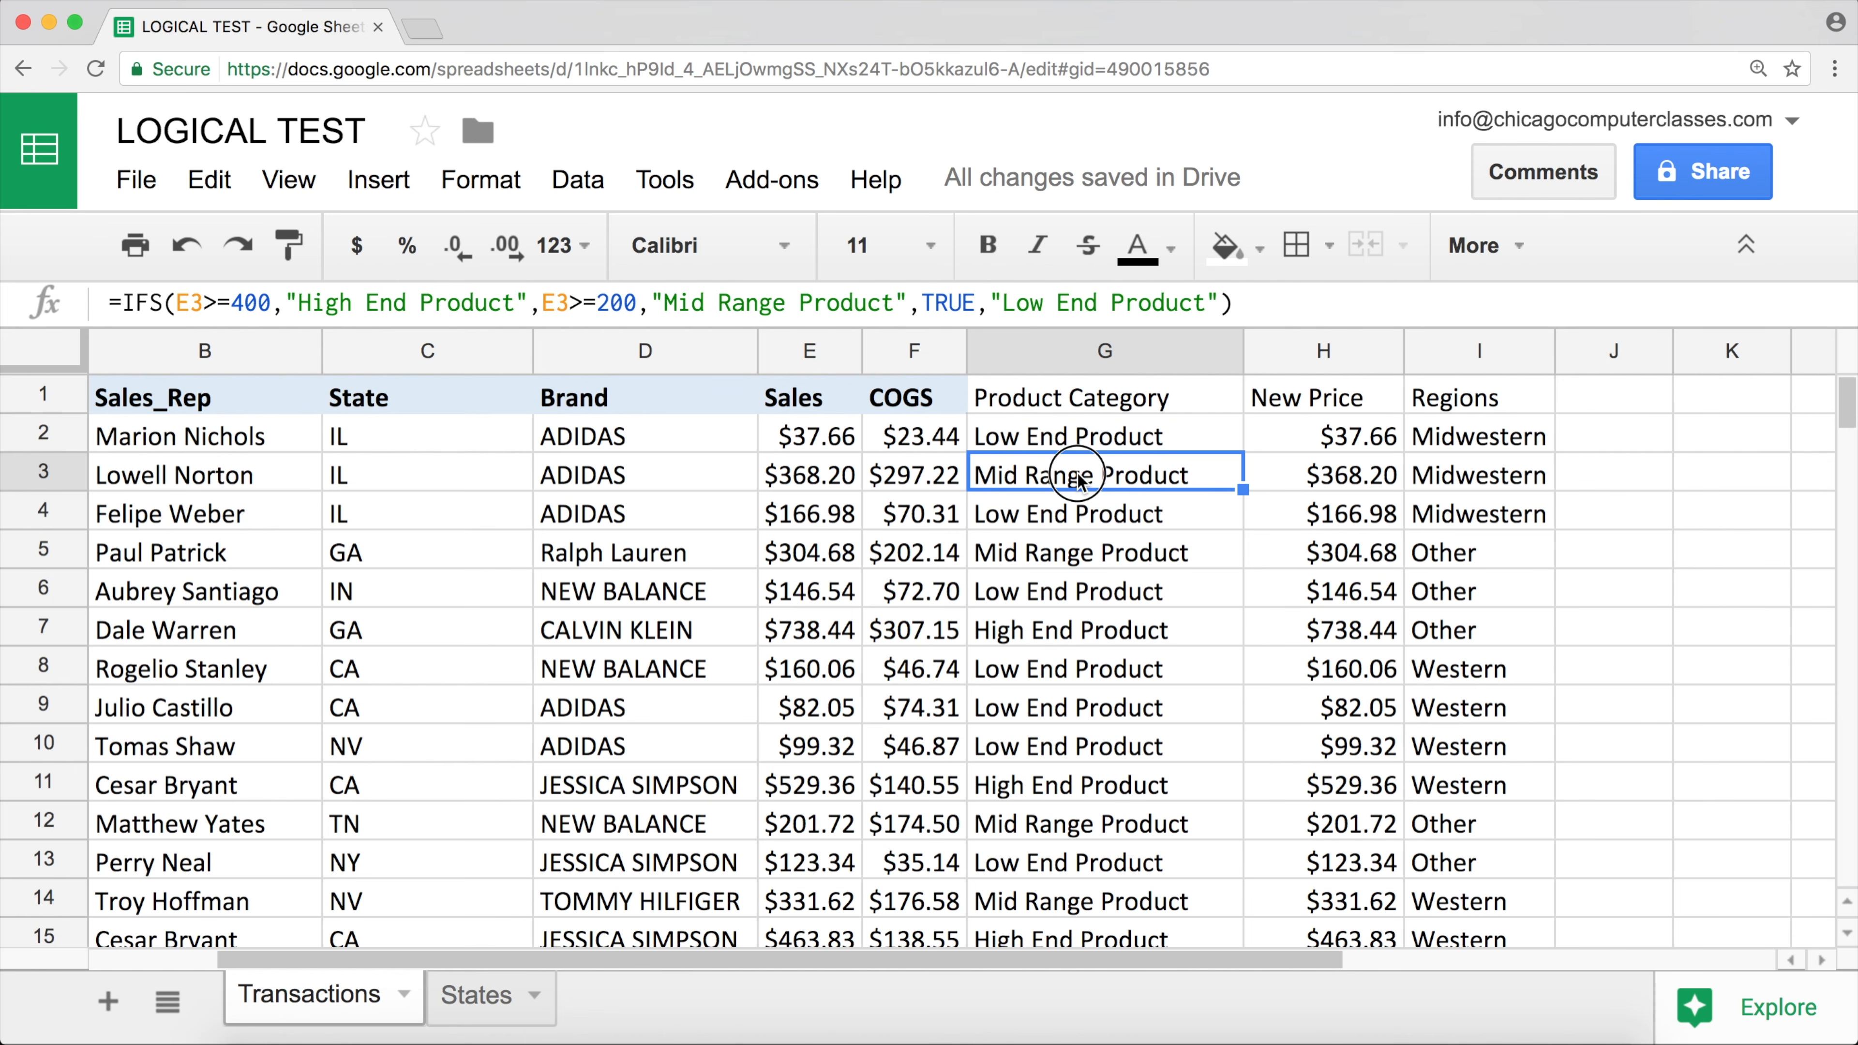
- Examine G3's IFS formula, checking the "High End Product" result, the E3>=200 condition and its "Mid Range Product" result
double_click(1077, 472)
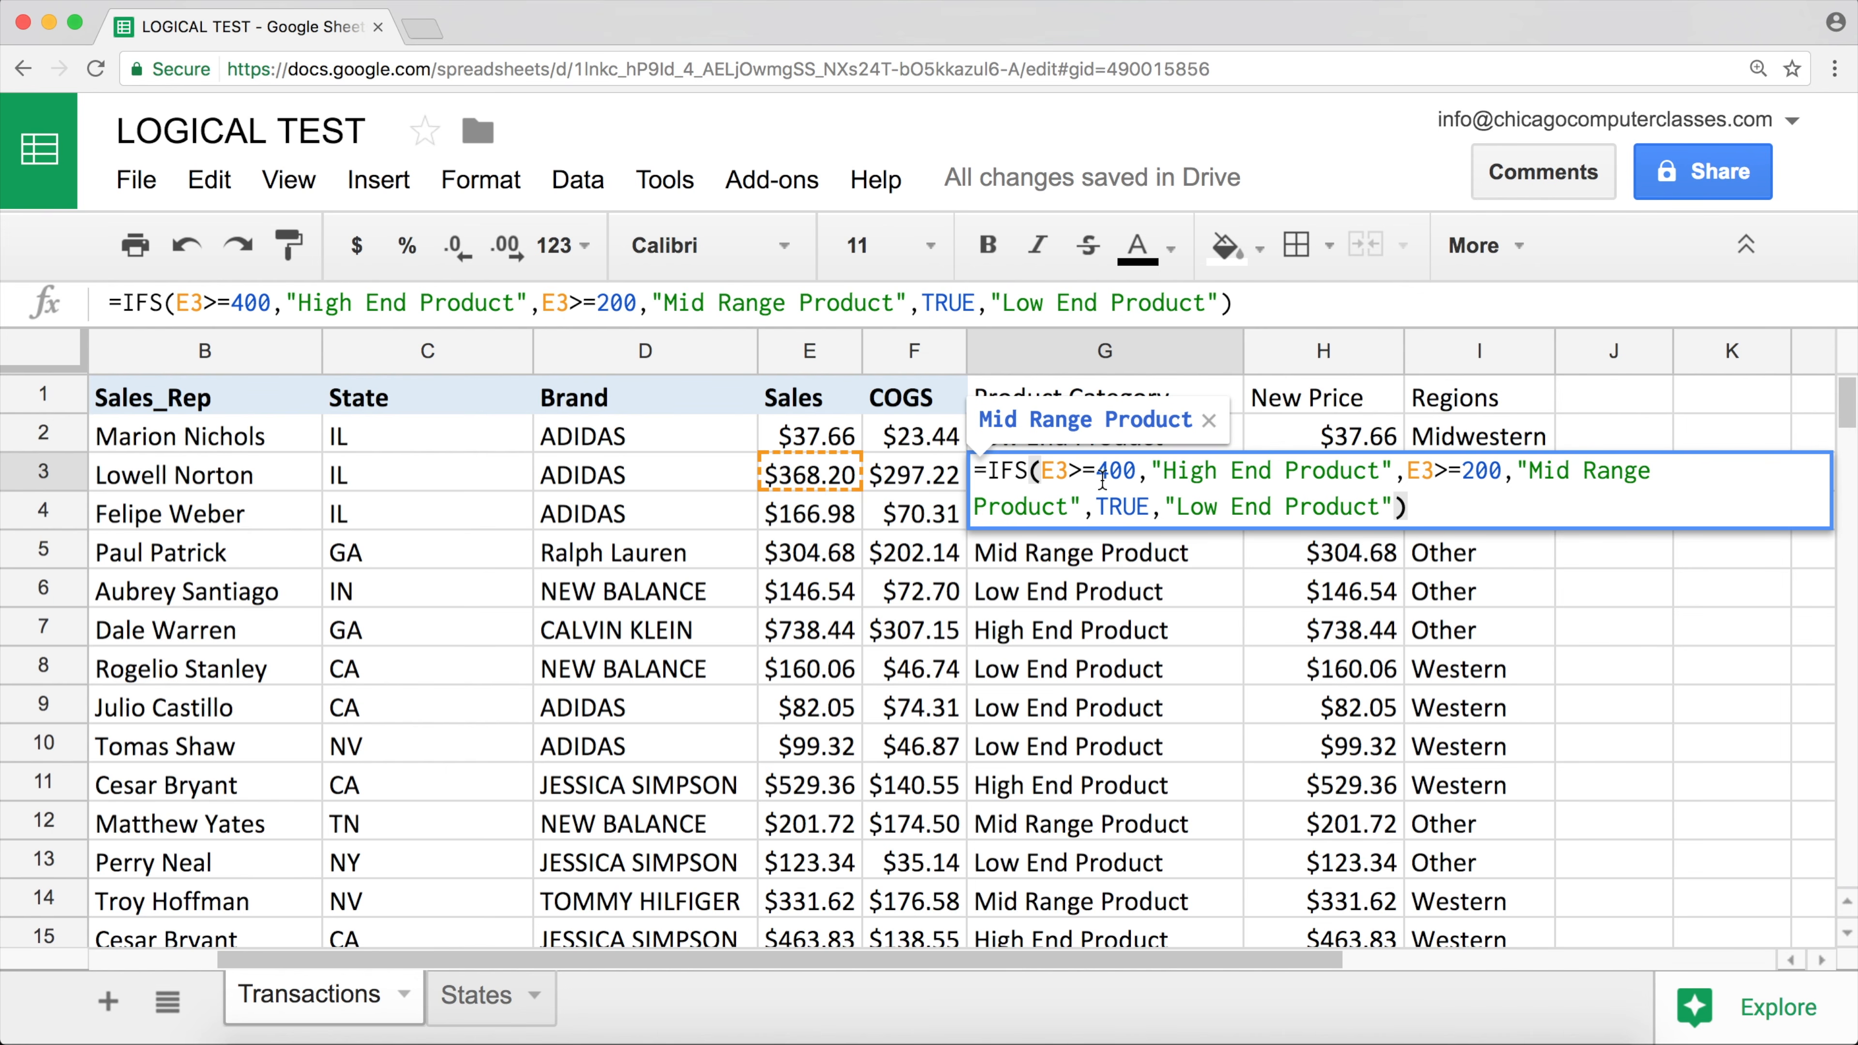
drag(1163, 469, 1389, 469)
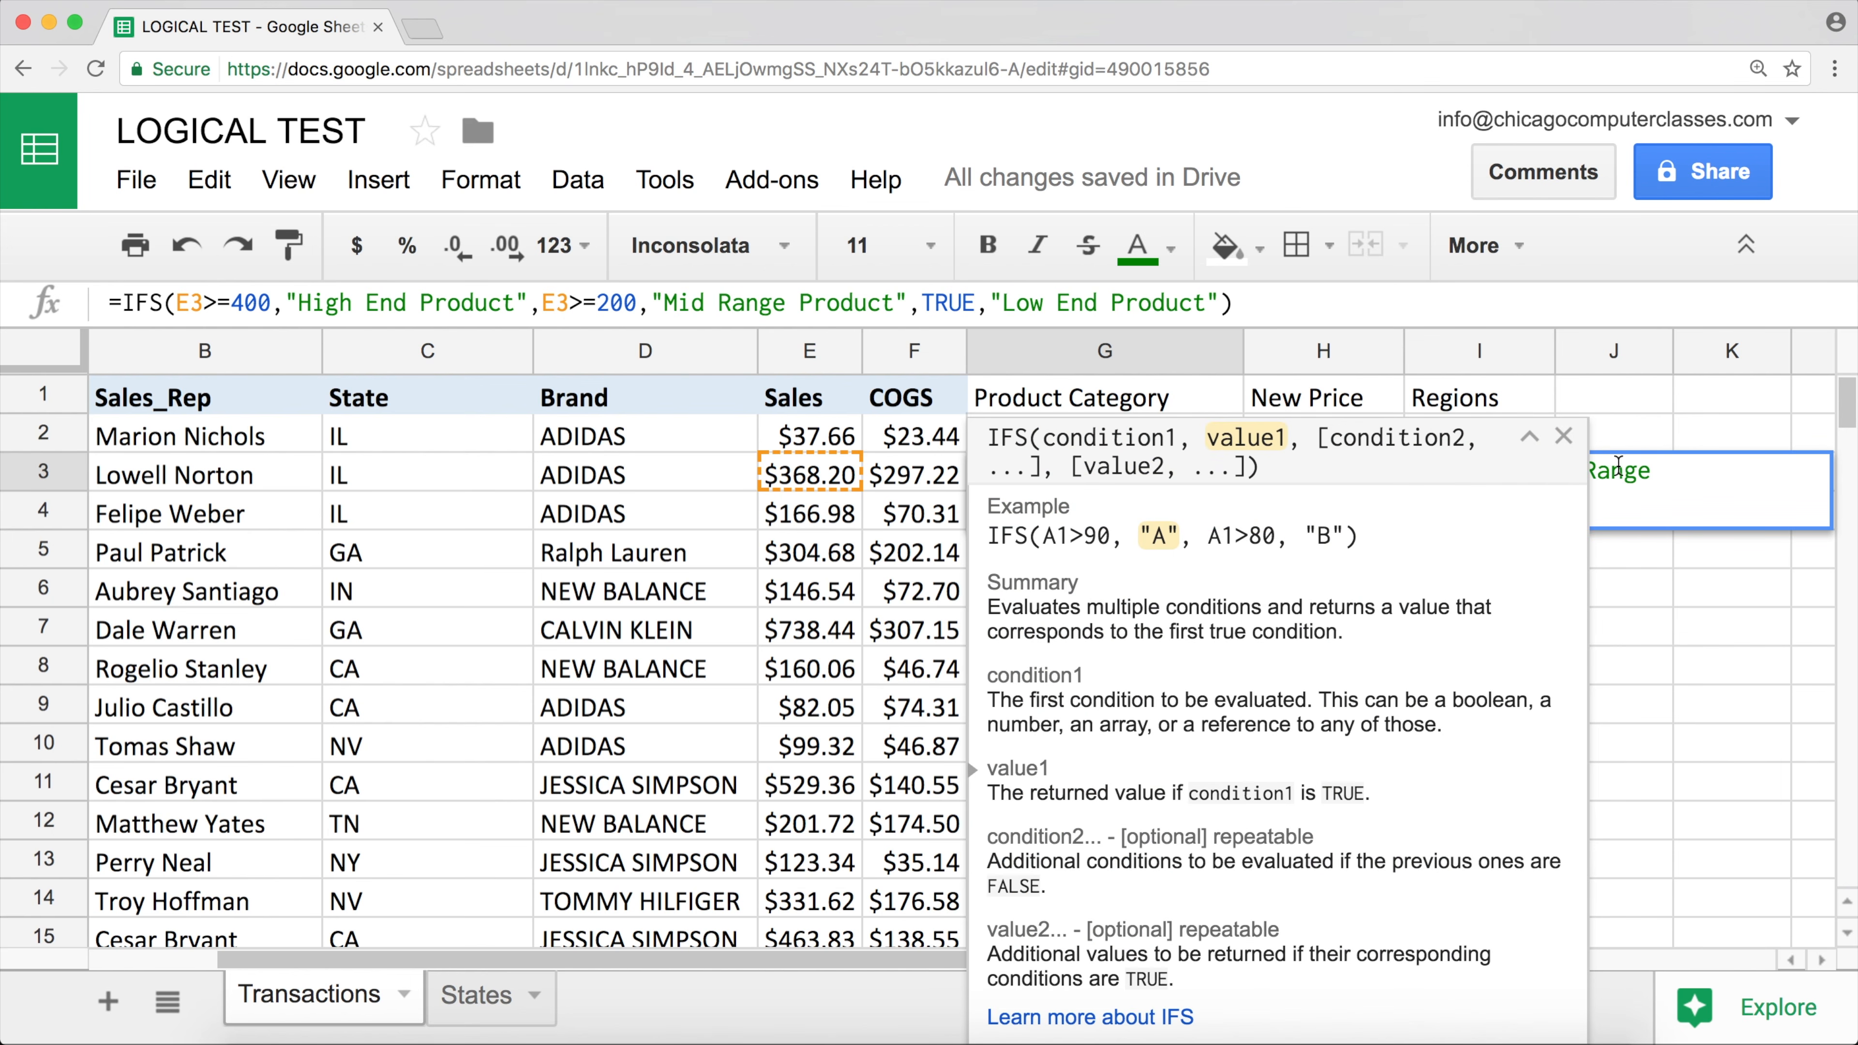
click(1618, 468)
click(1565, 433)
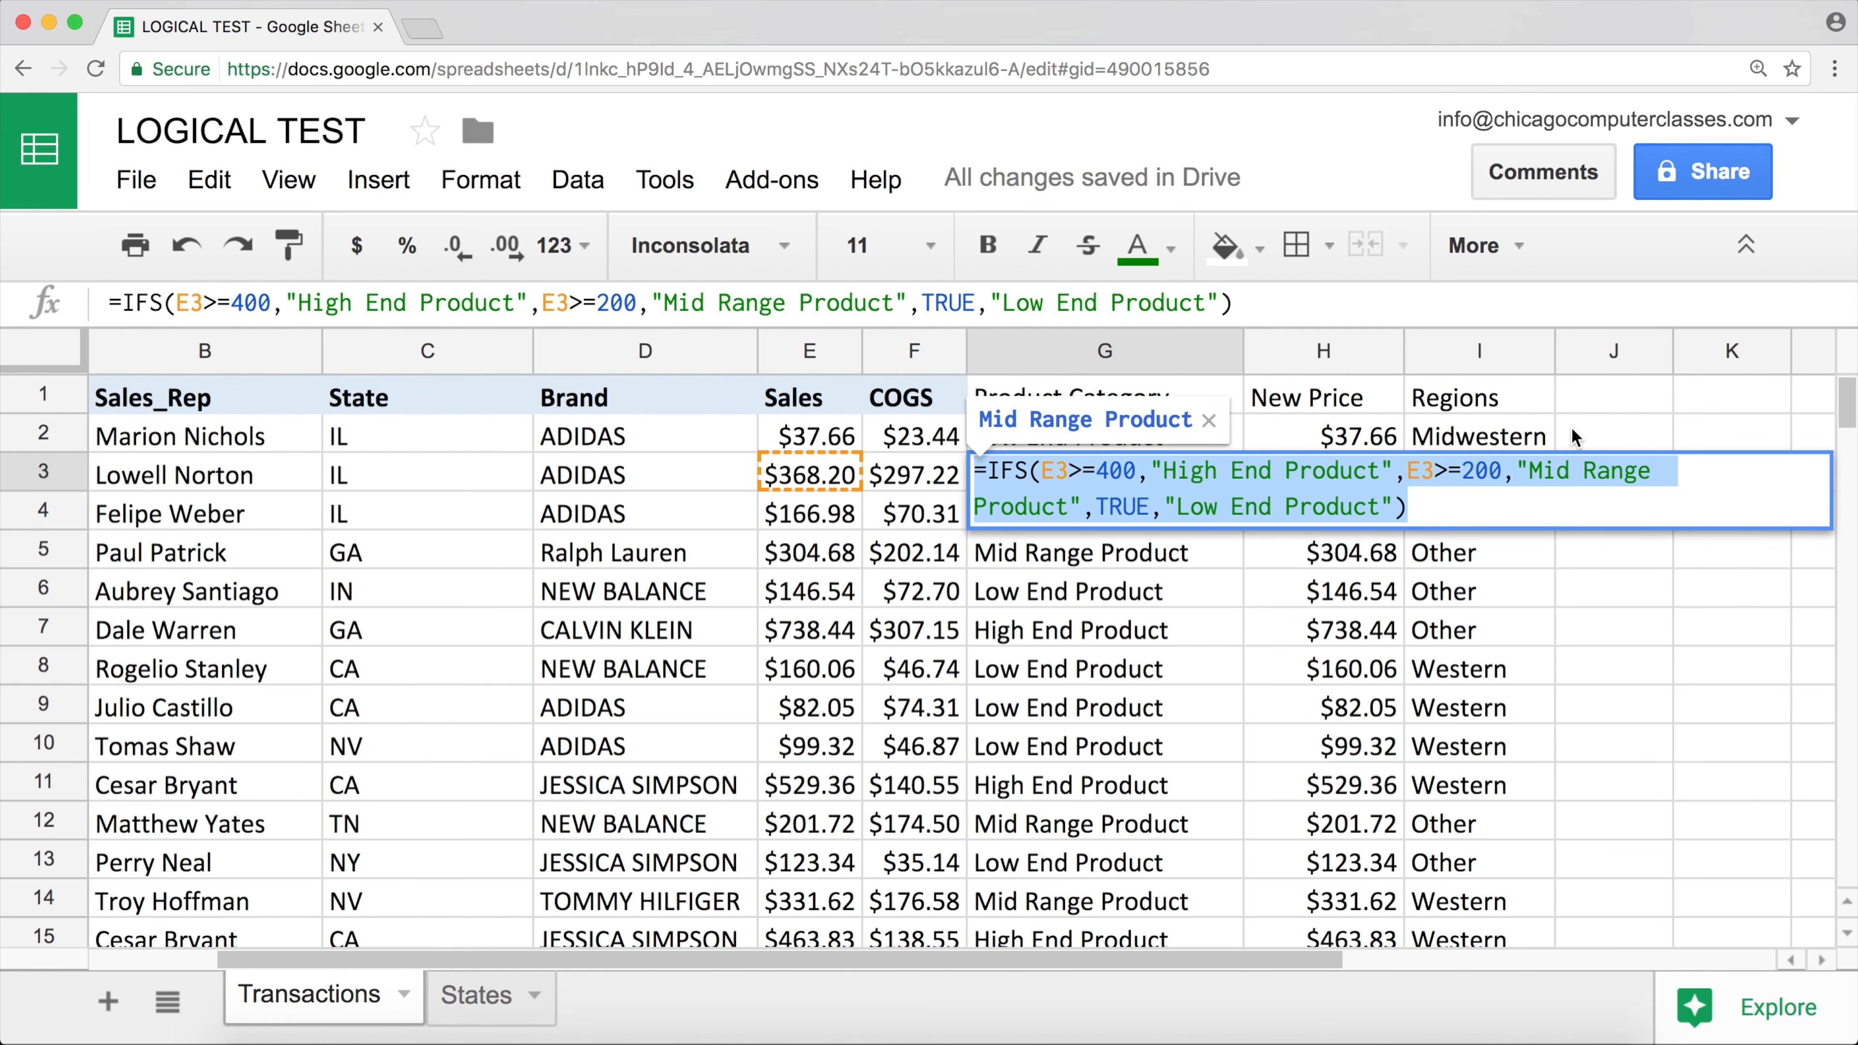
click(1411, 471)
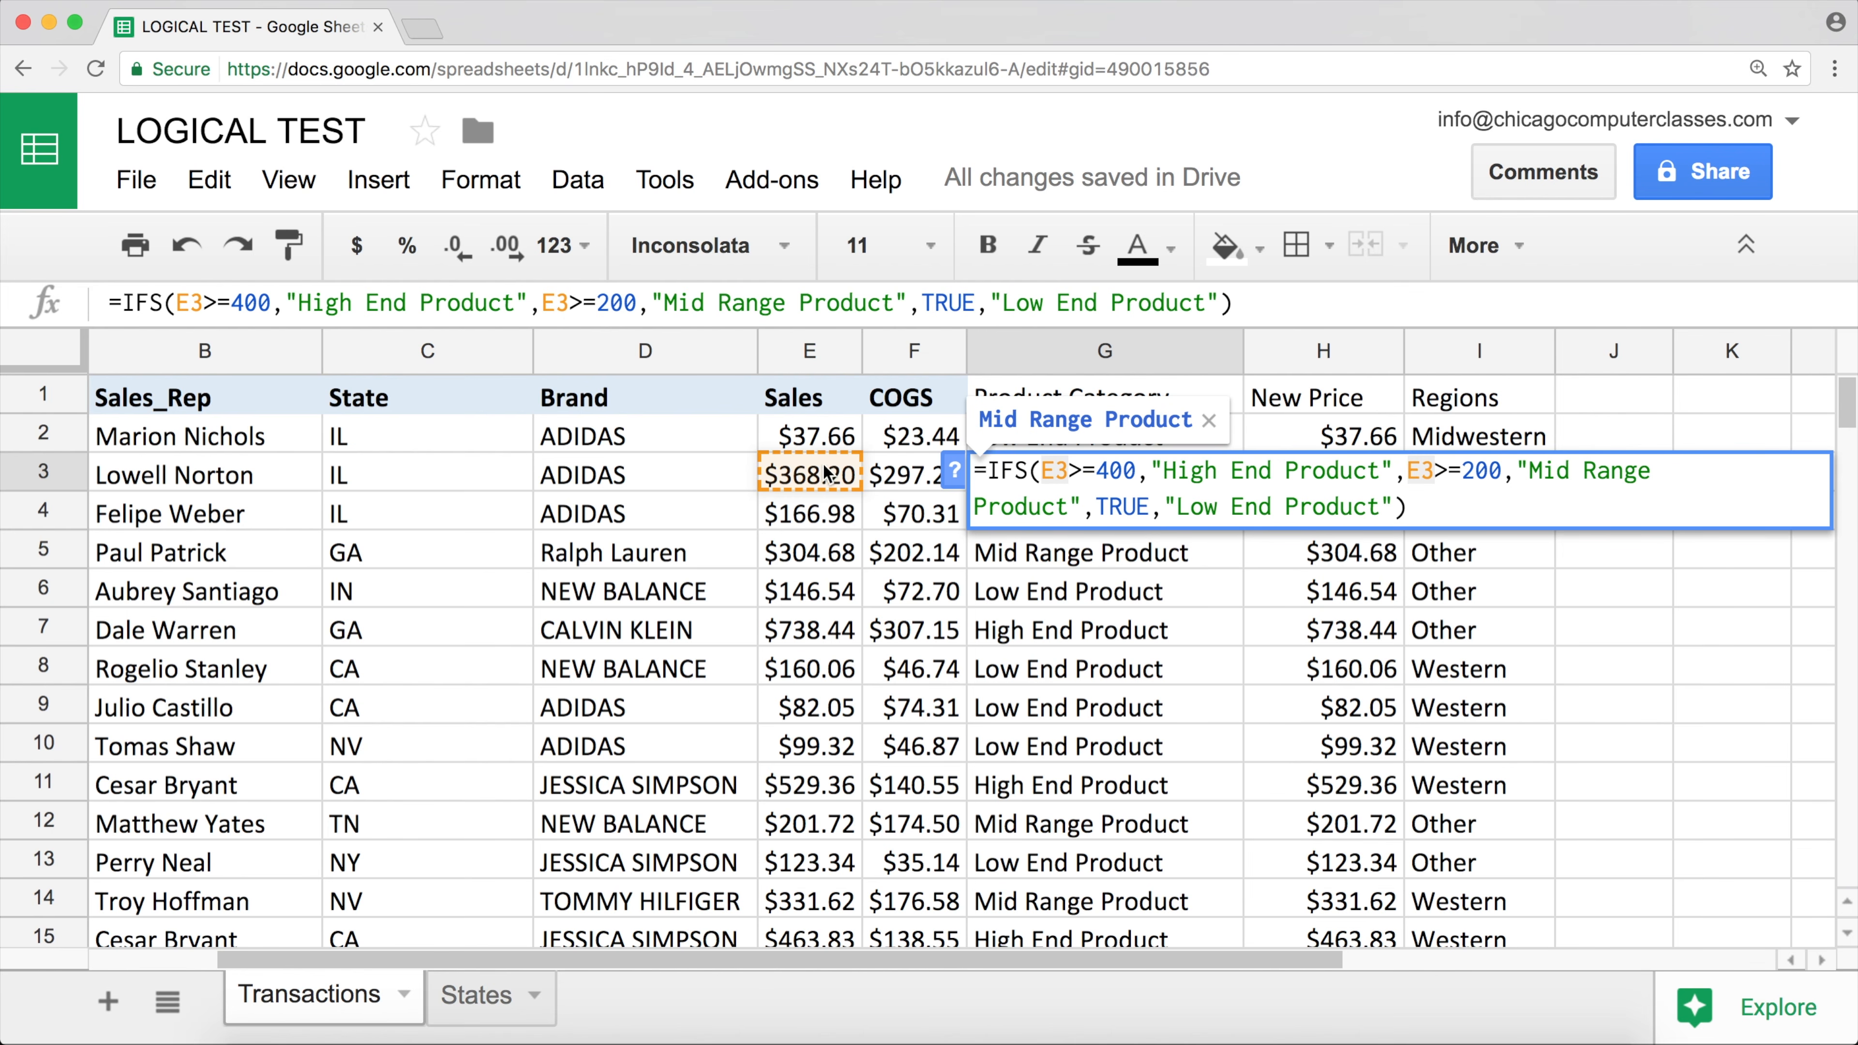
drag(1515, 471, 1082, 505)
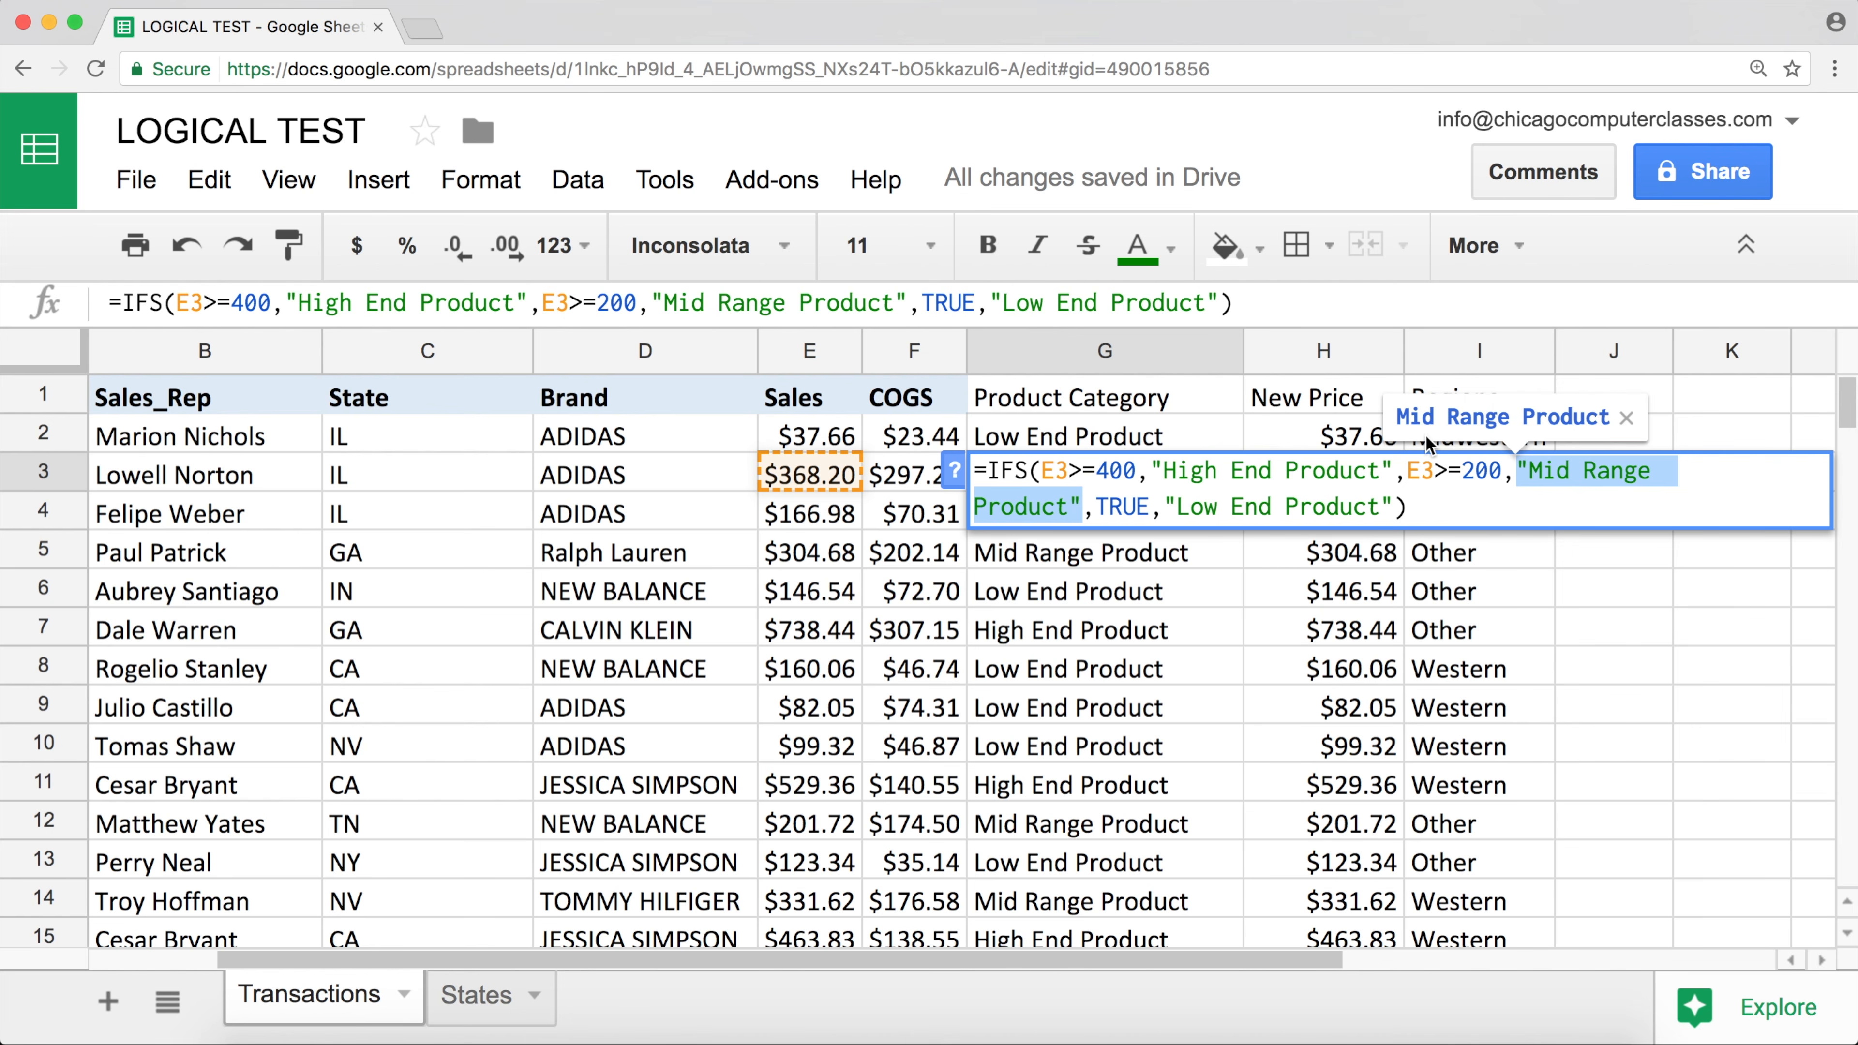
key(Return)
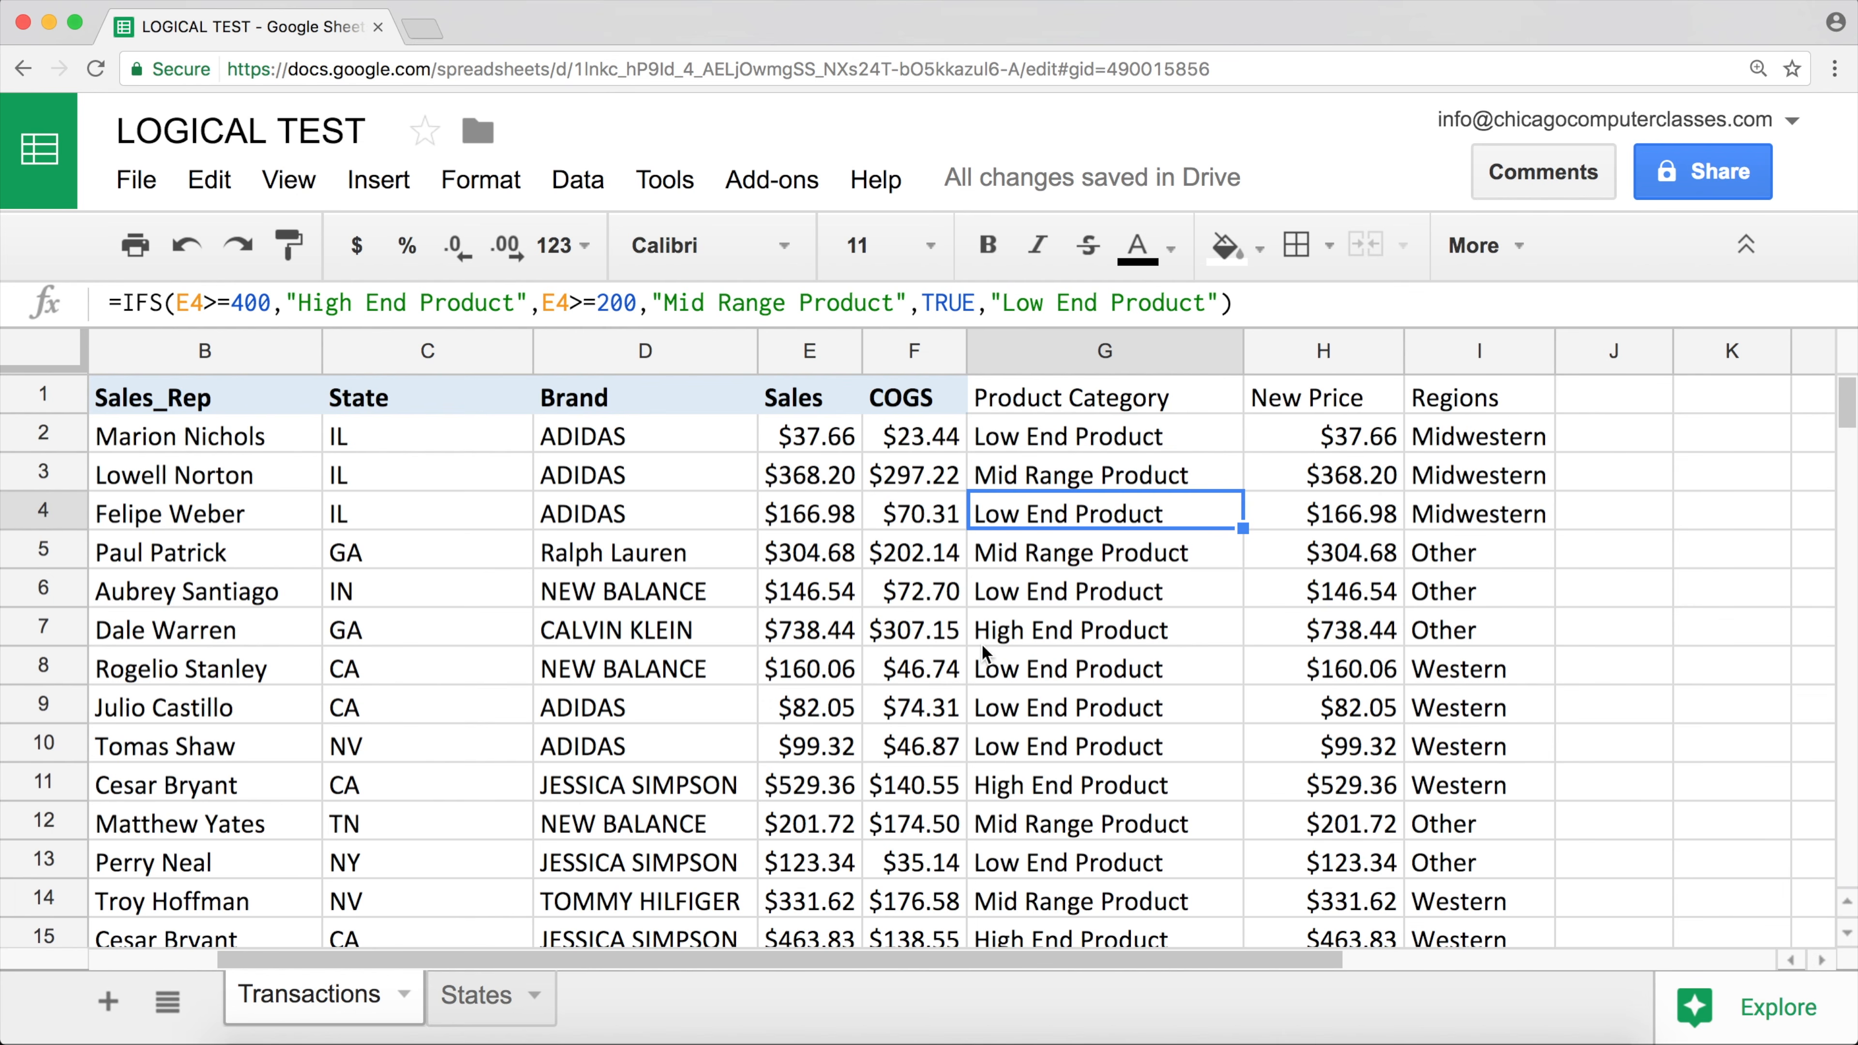
- Examine G7's IFS formula, focusing on the first condition E7>=400 and its "High End Product" result
click(1004, 634)
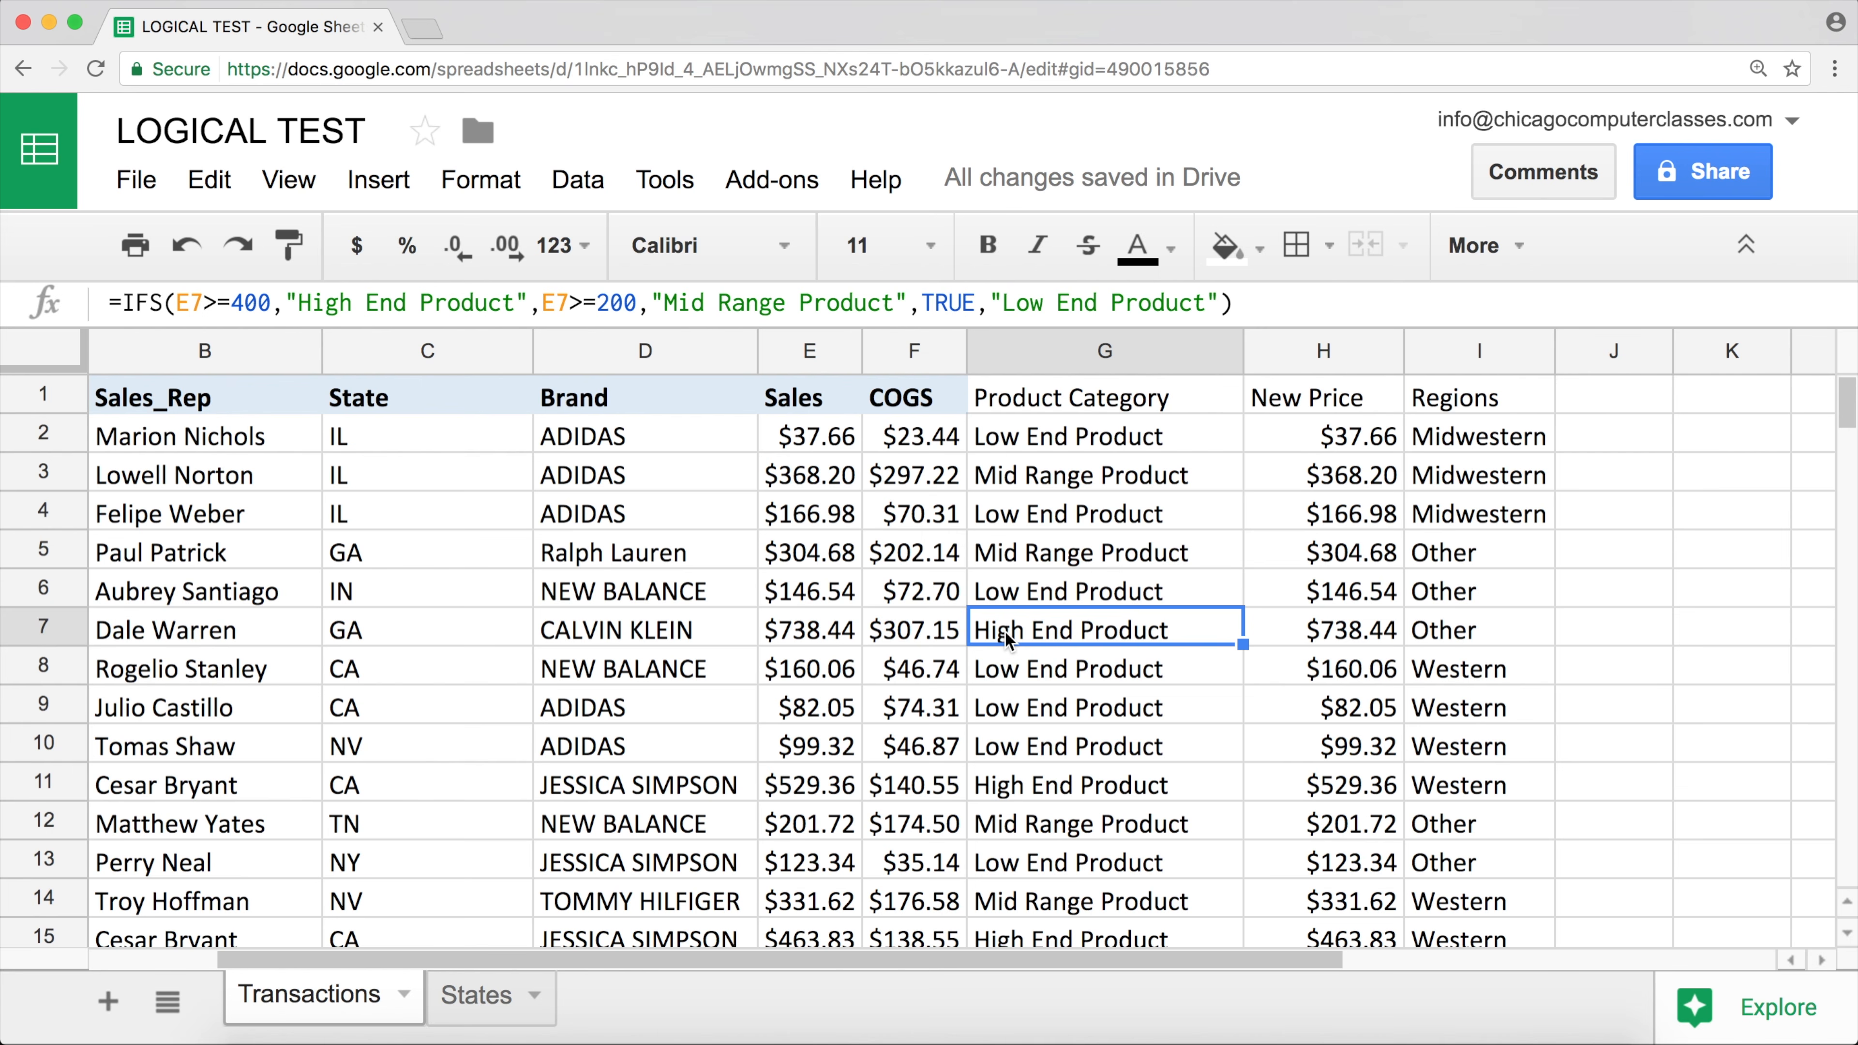
double_click(1004, 630)
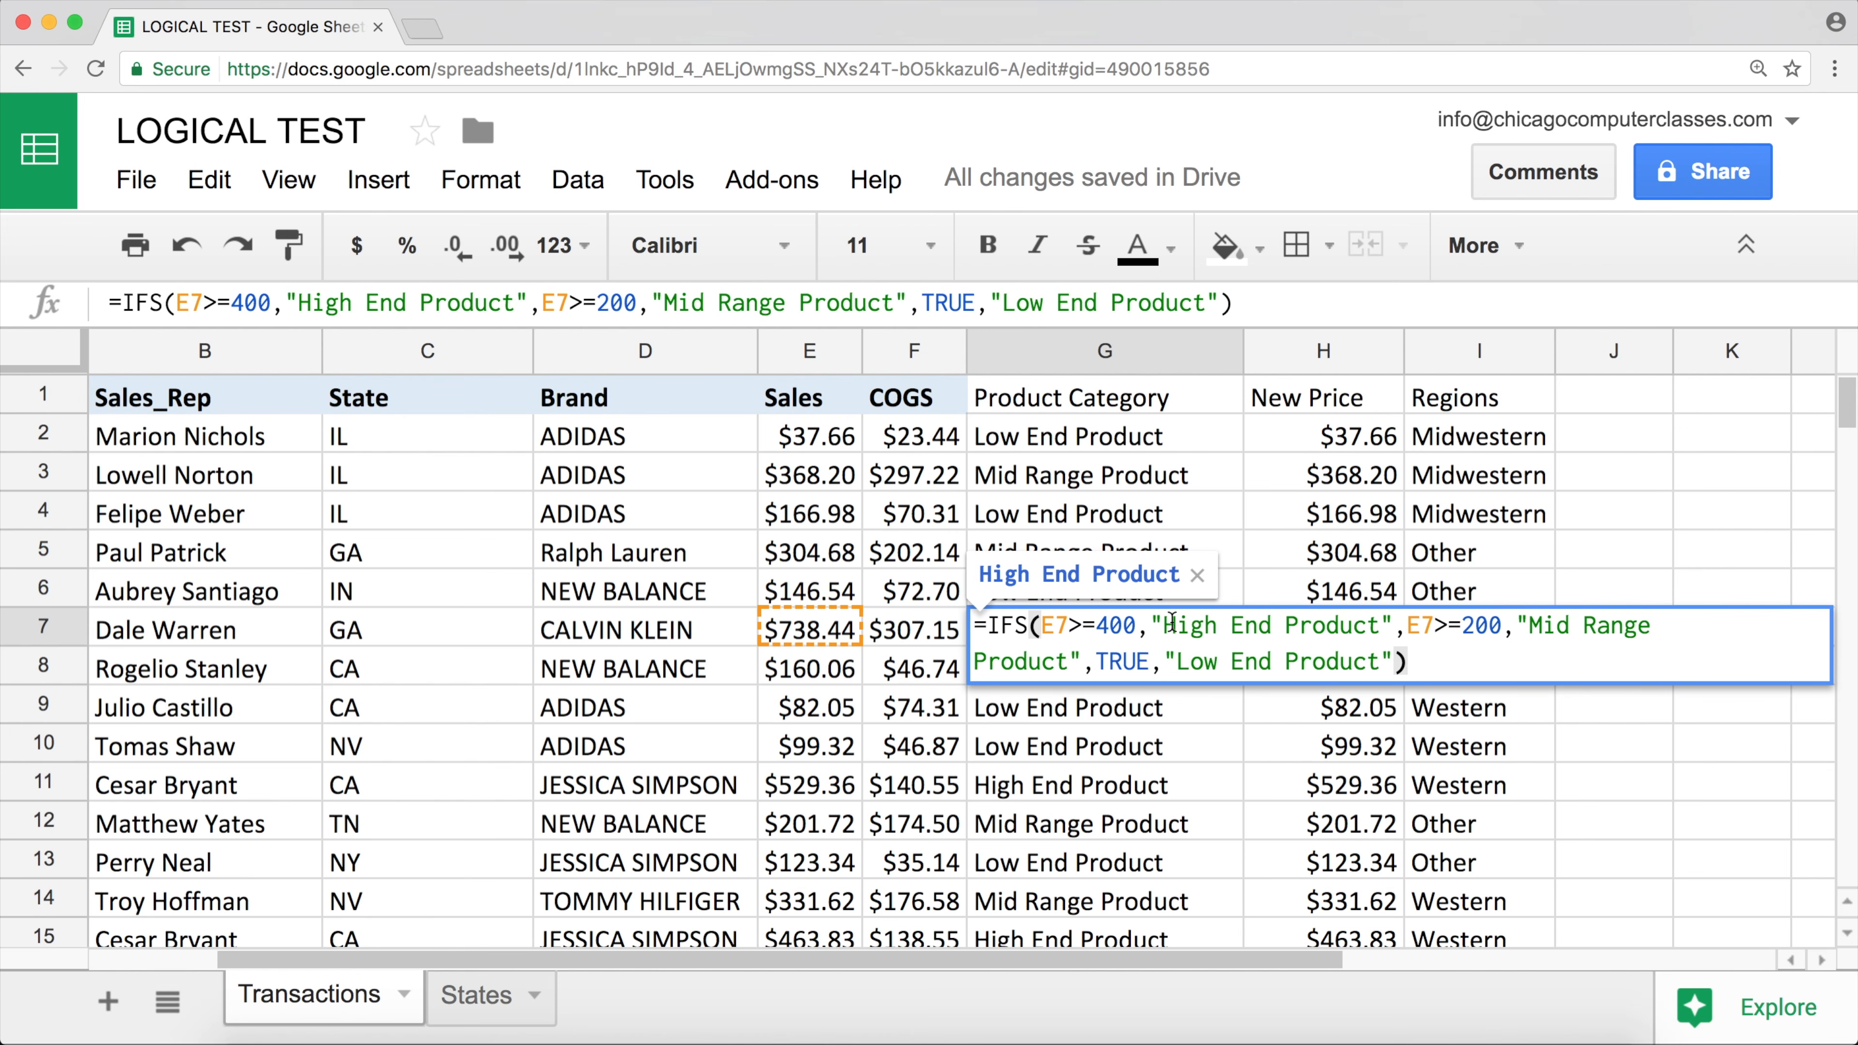
click(1393, 624)
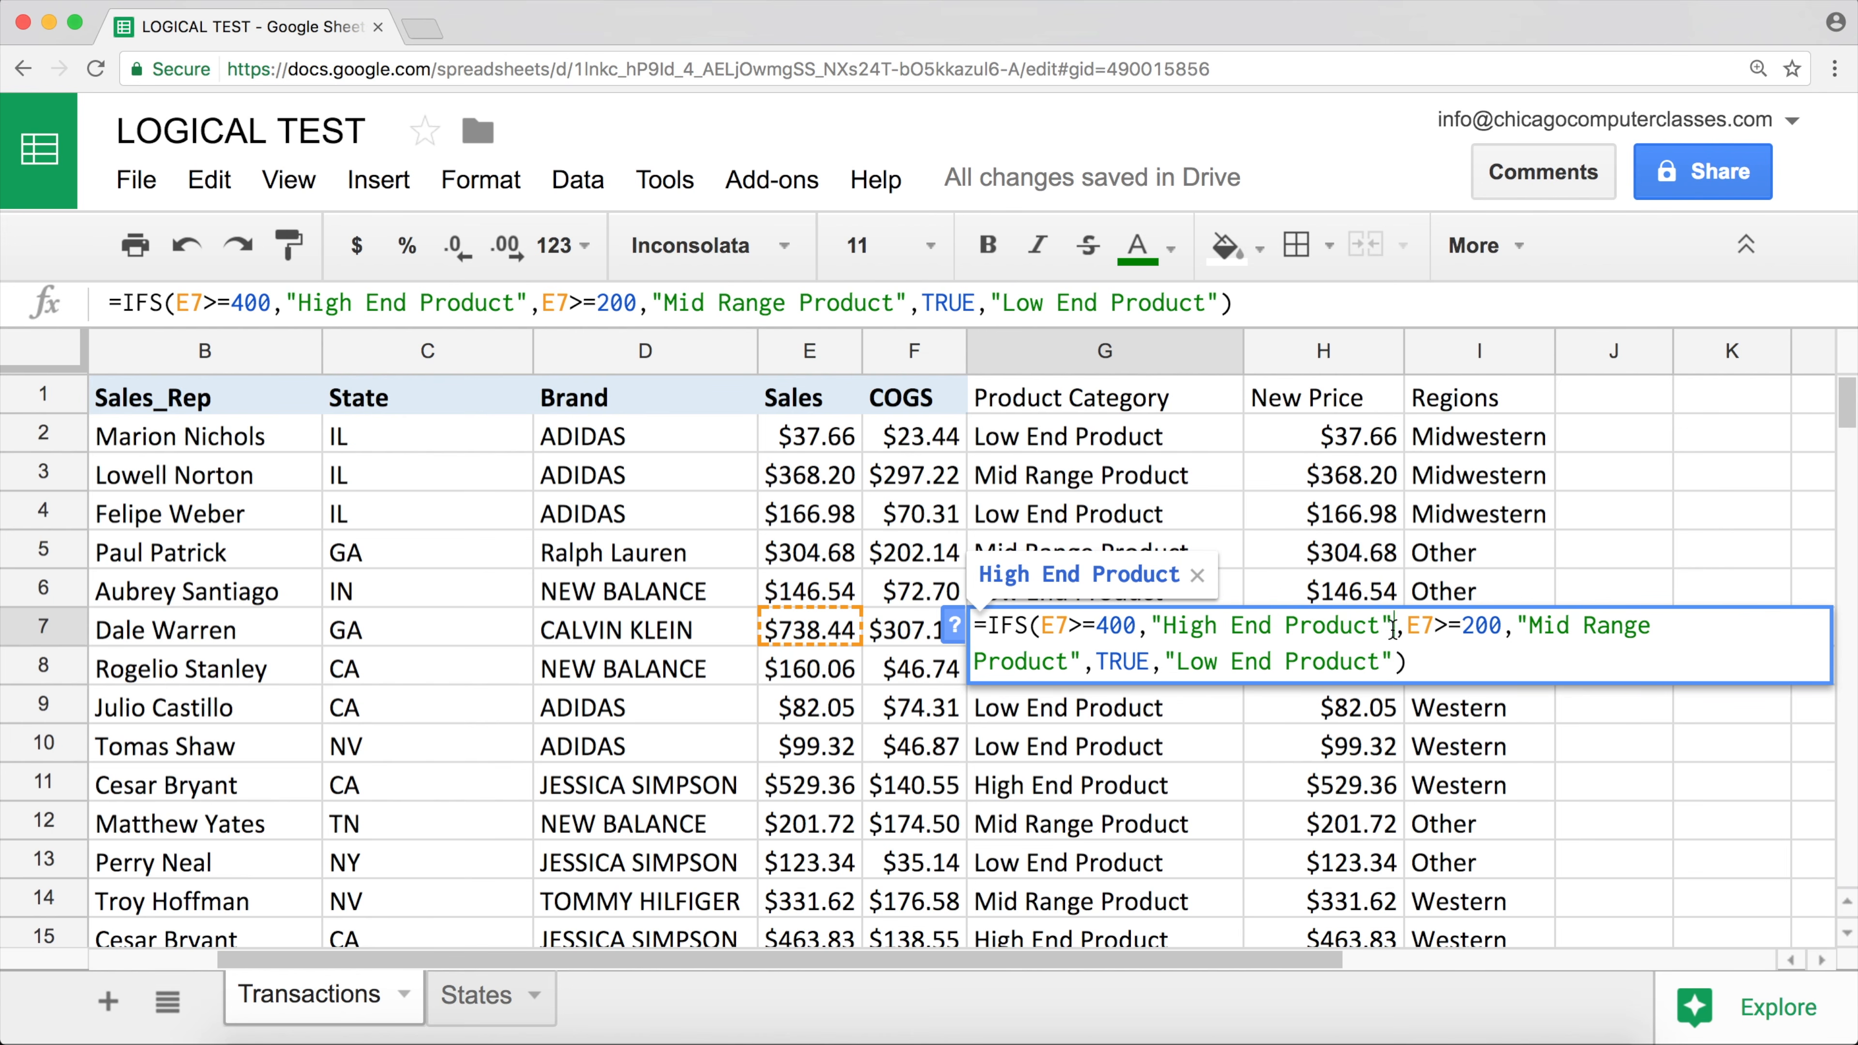
drag(1393, 624, 1042, 625)
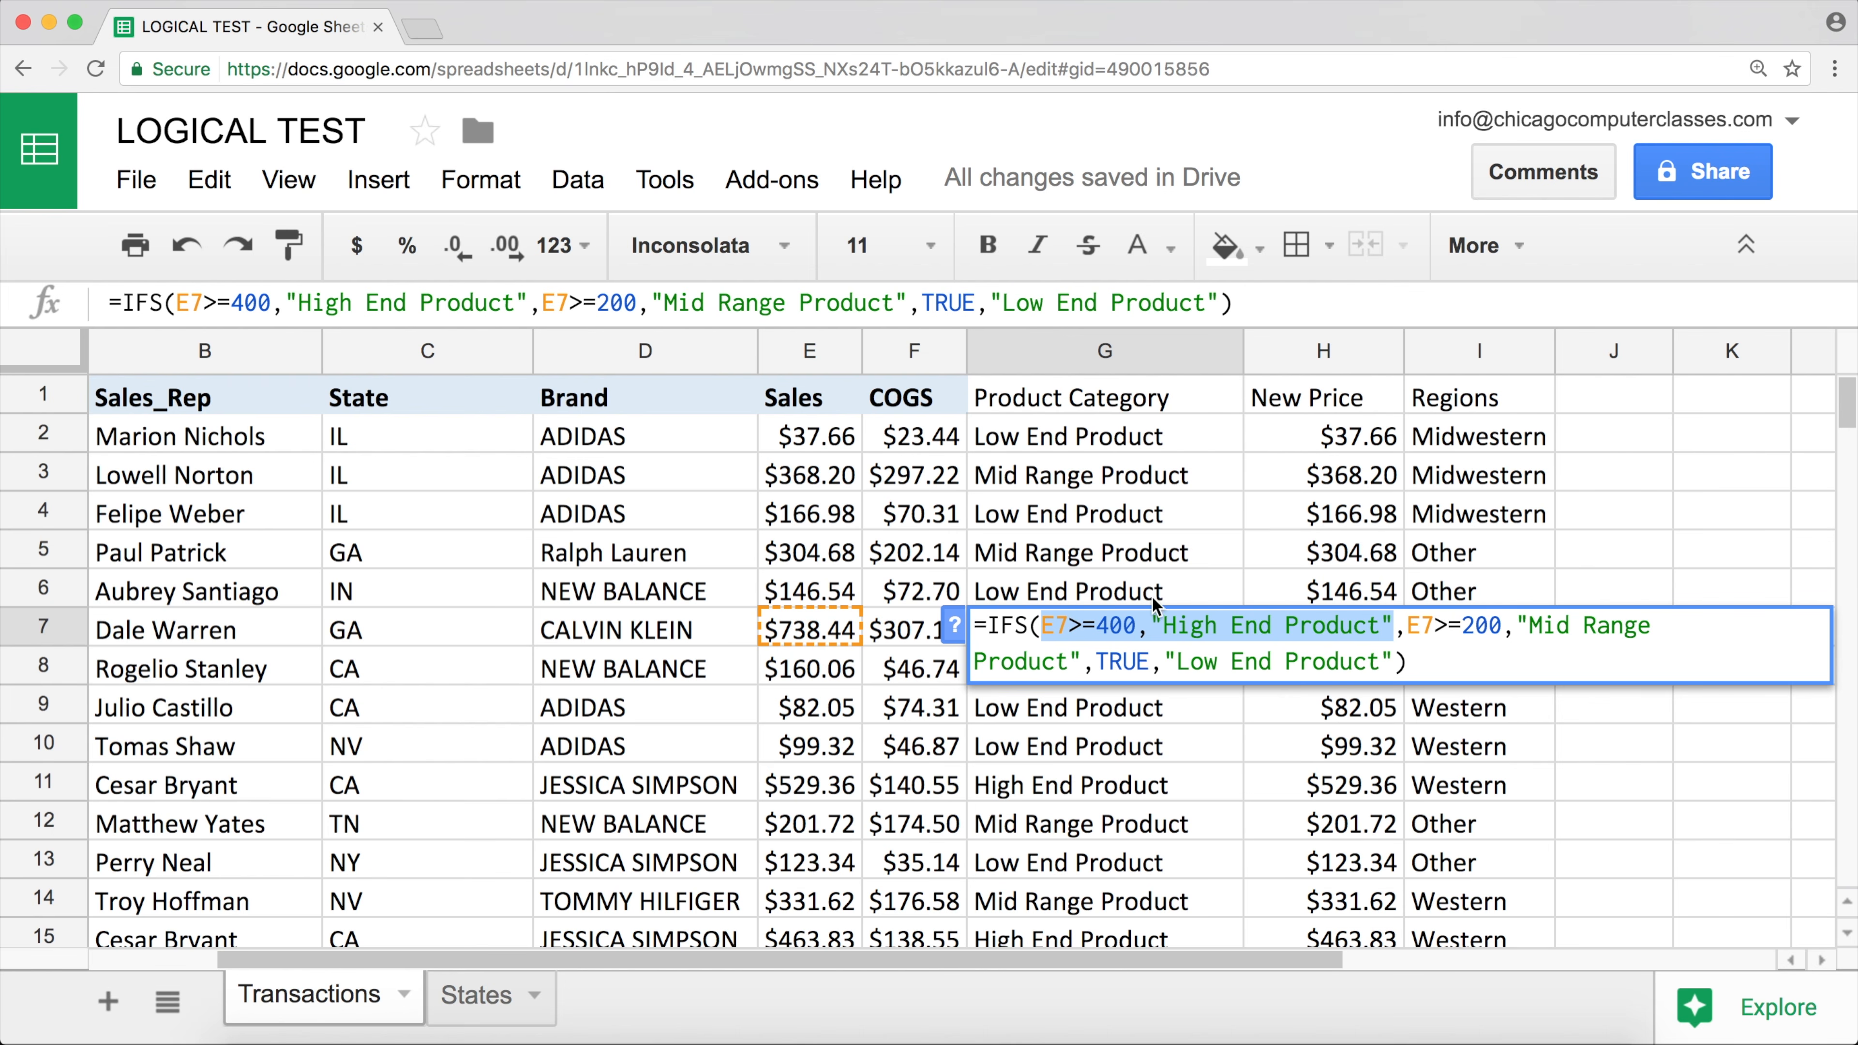
key(Return)
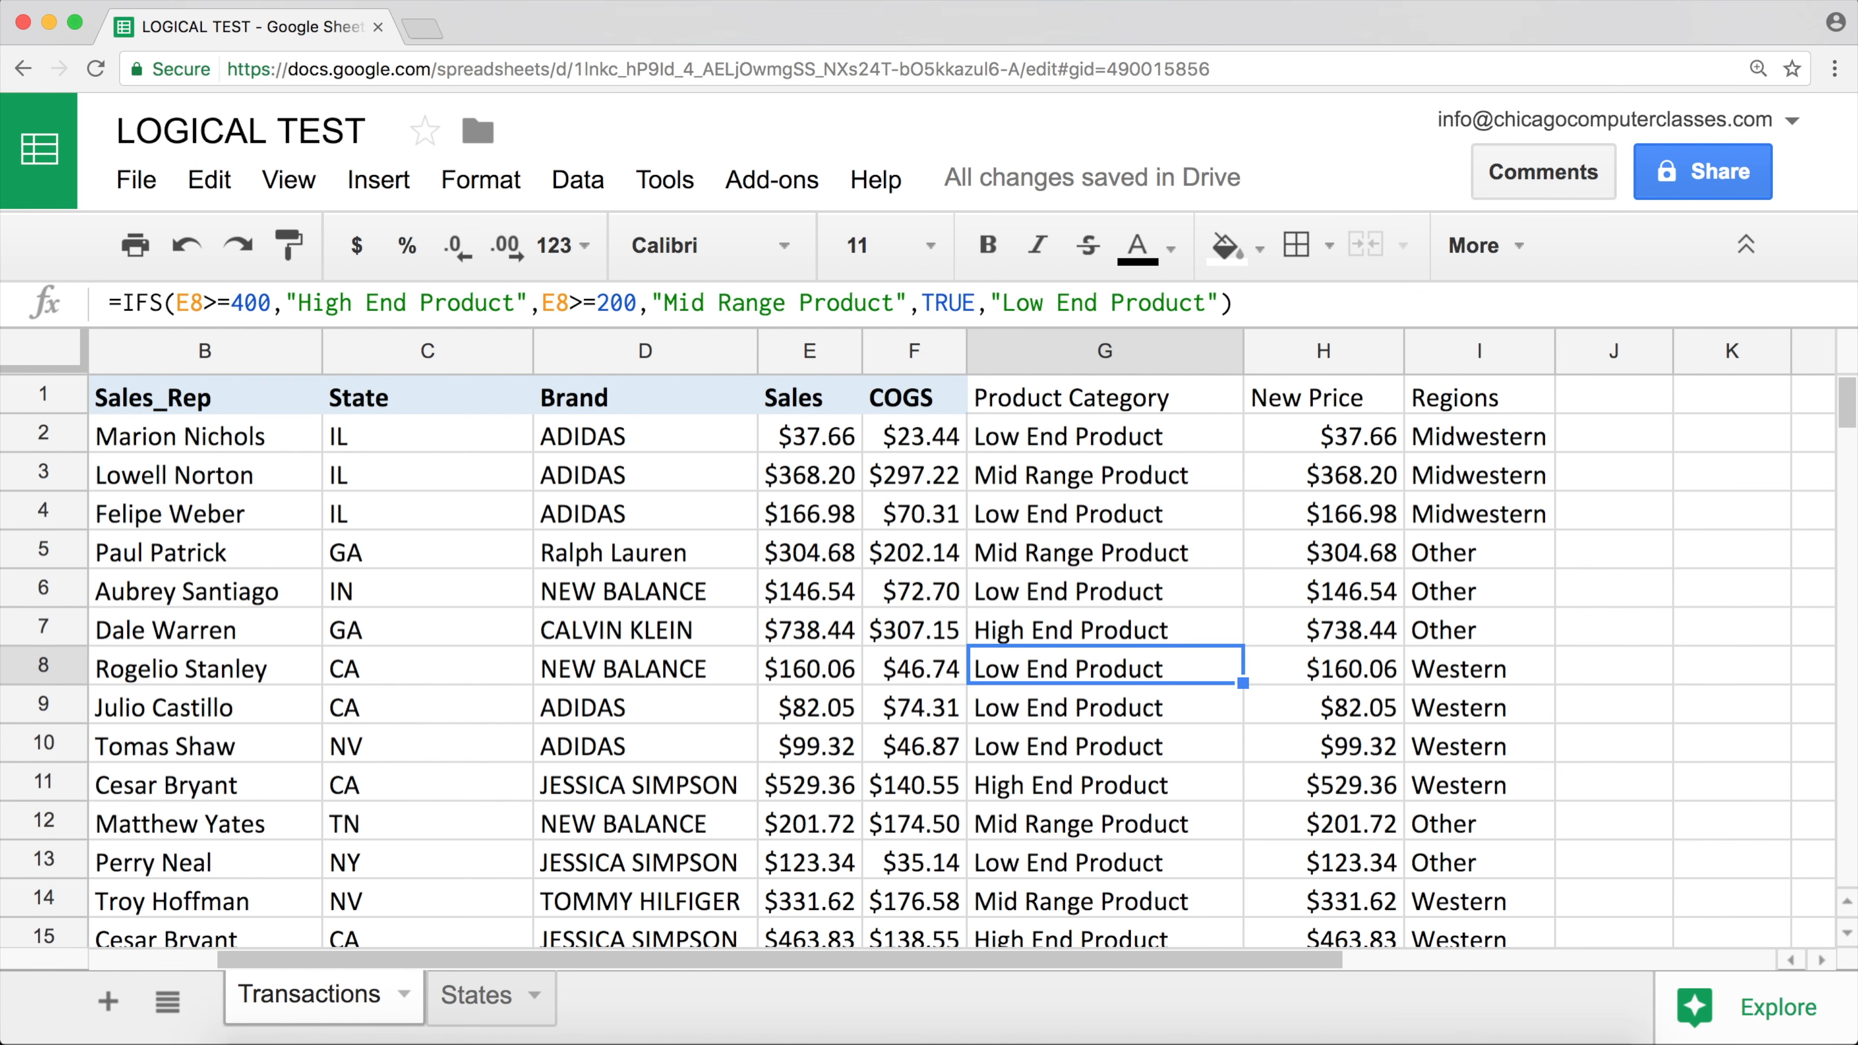
- Review the header row from Date to Regions and the IFS region formula in I2
key(Up)
key(Up)
key(Up)
key(ctrl+Up)
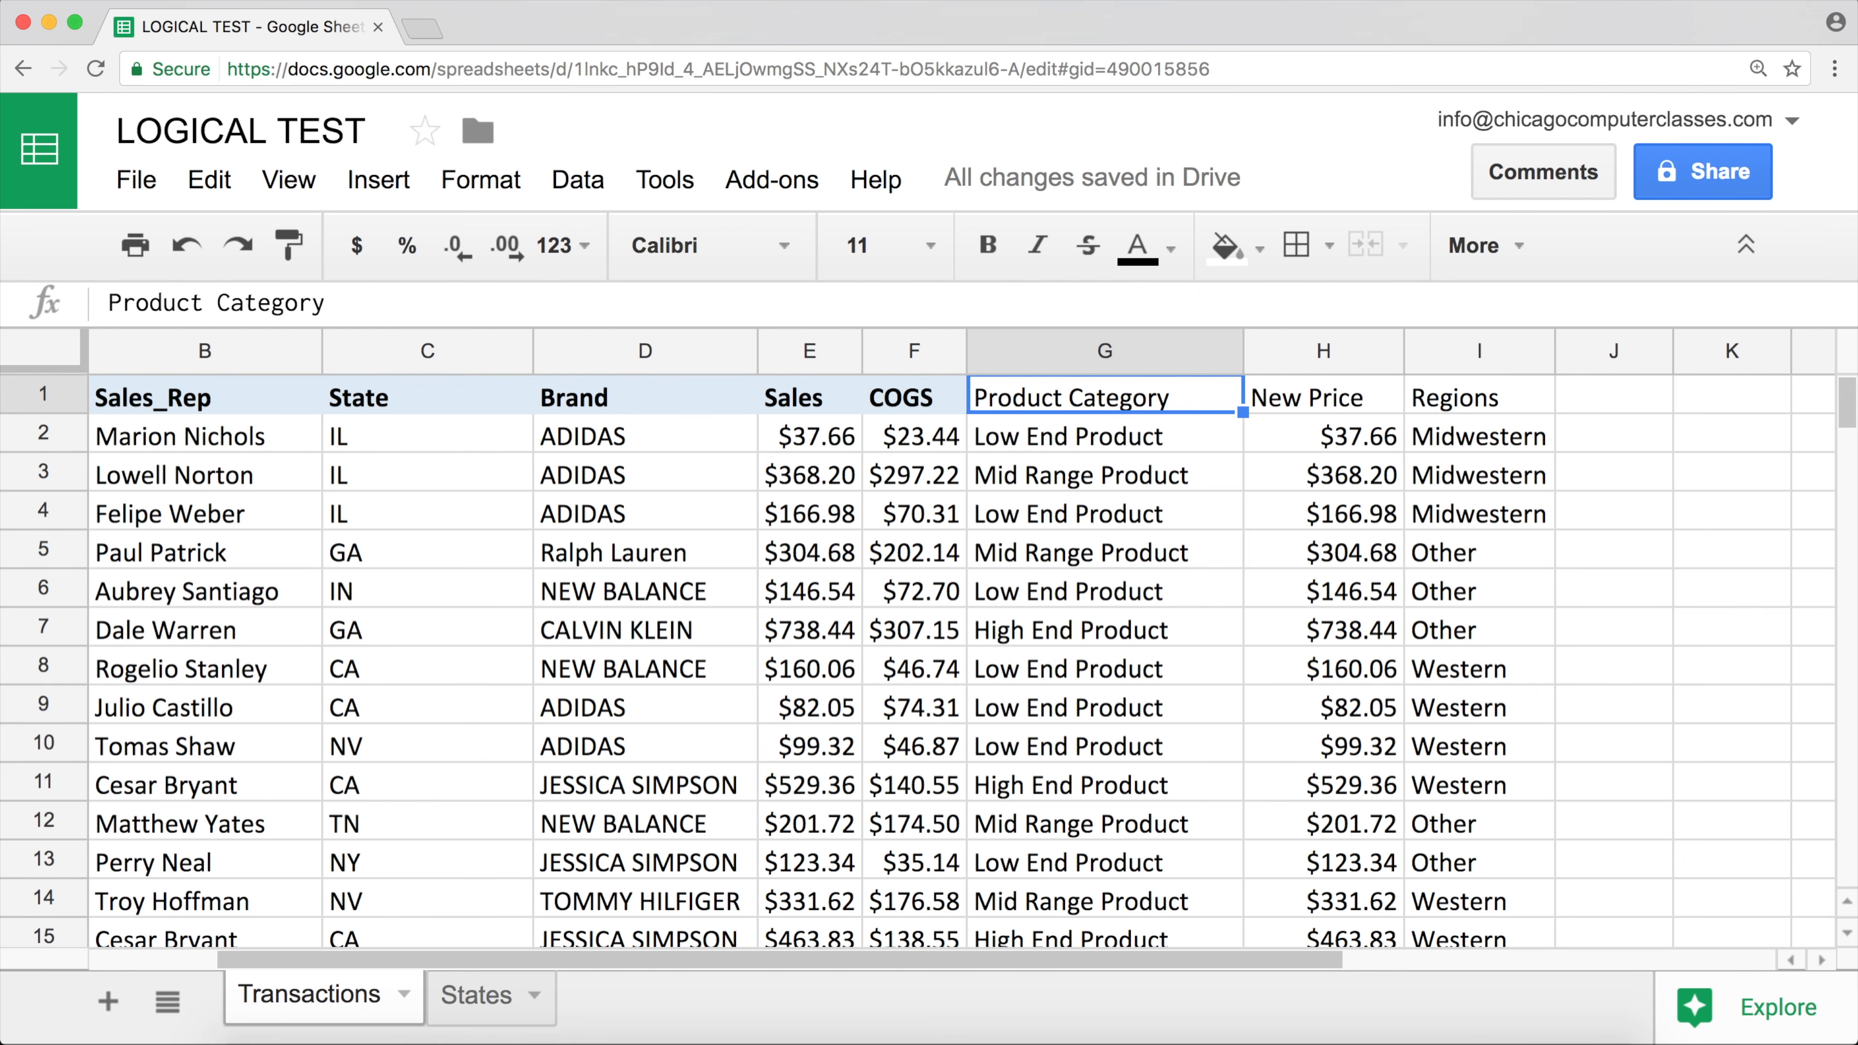
key(ctrl+Left)
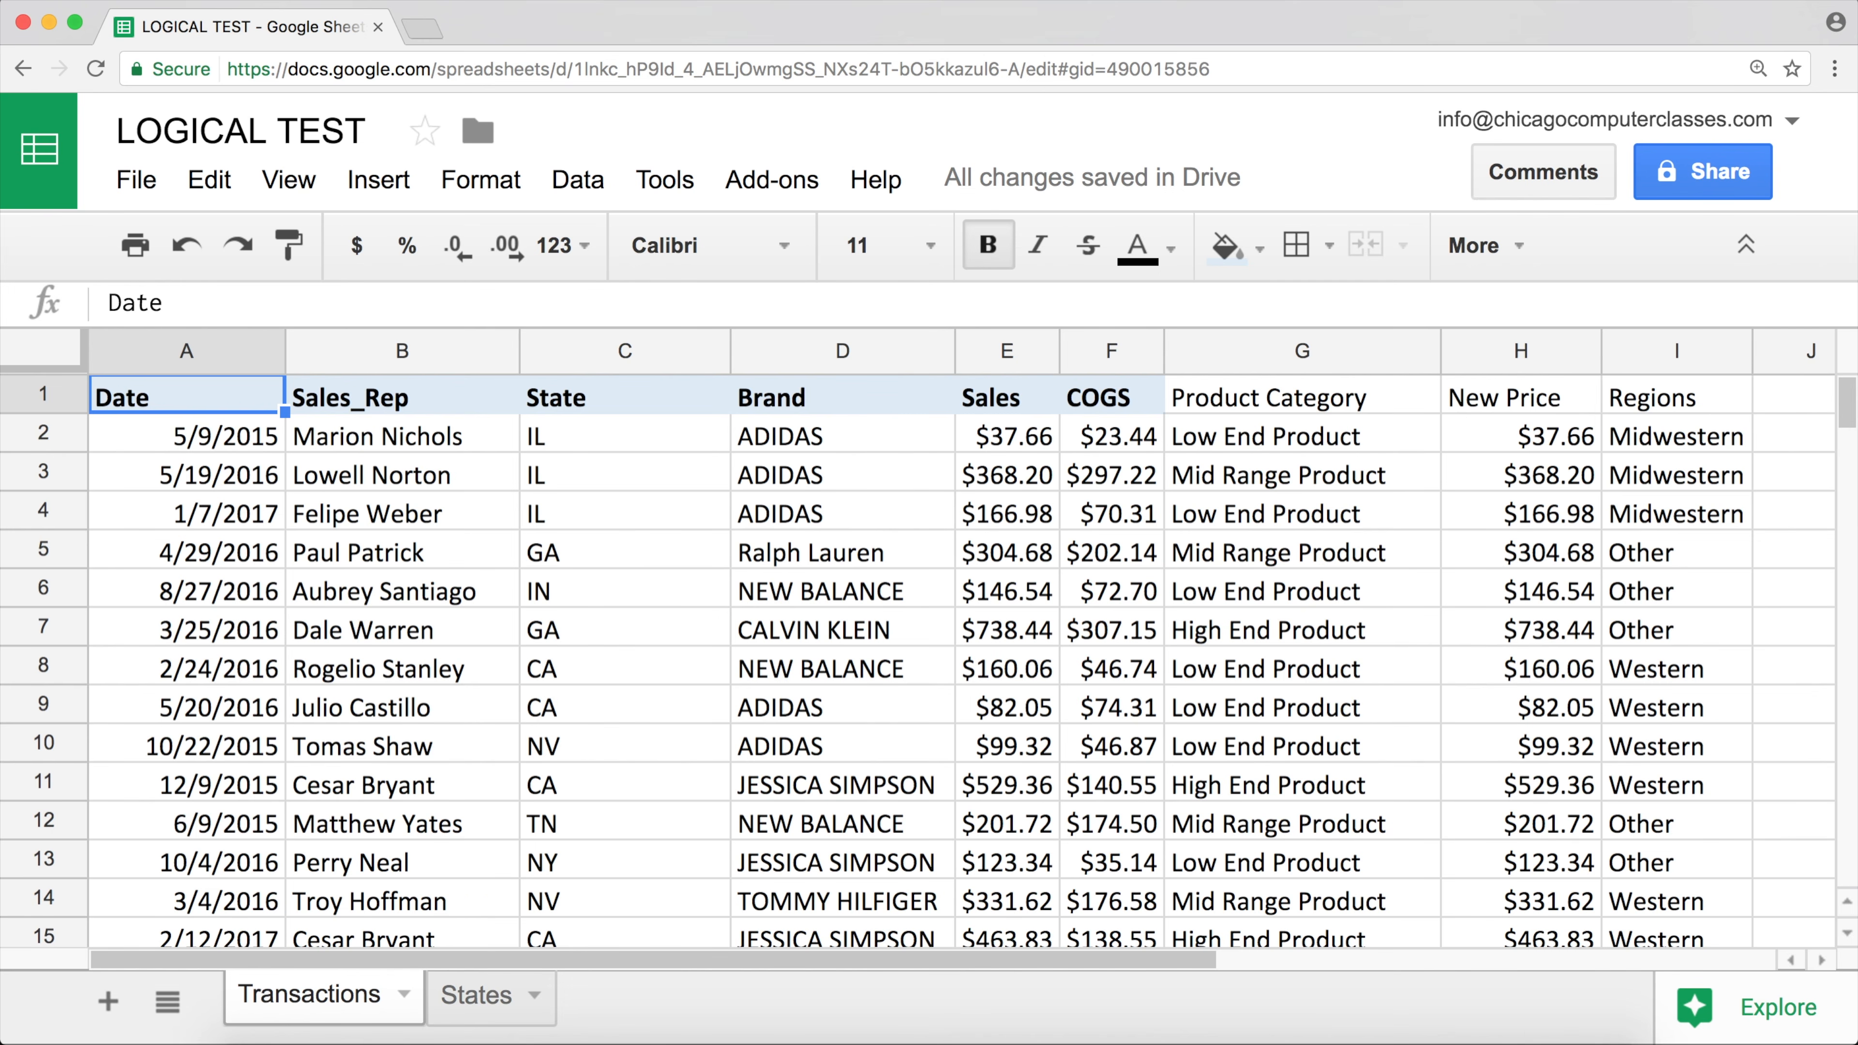
key(ctrl+Right)
key(Right)
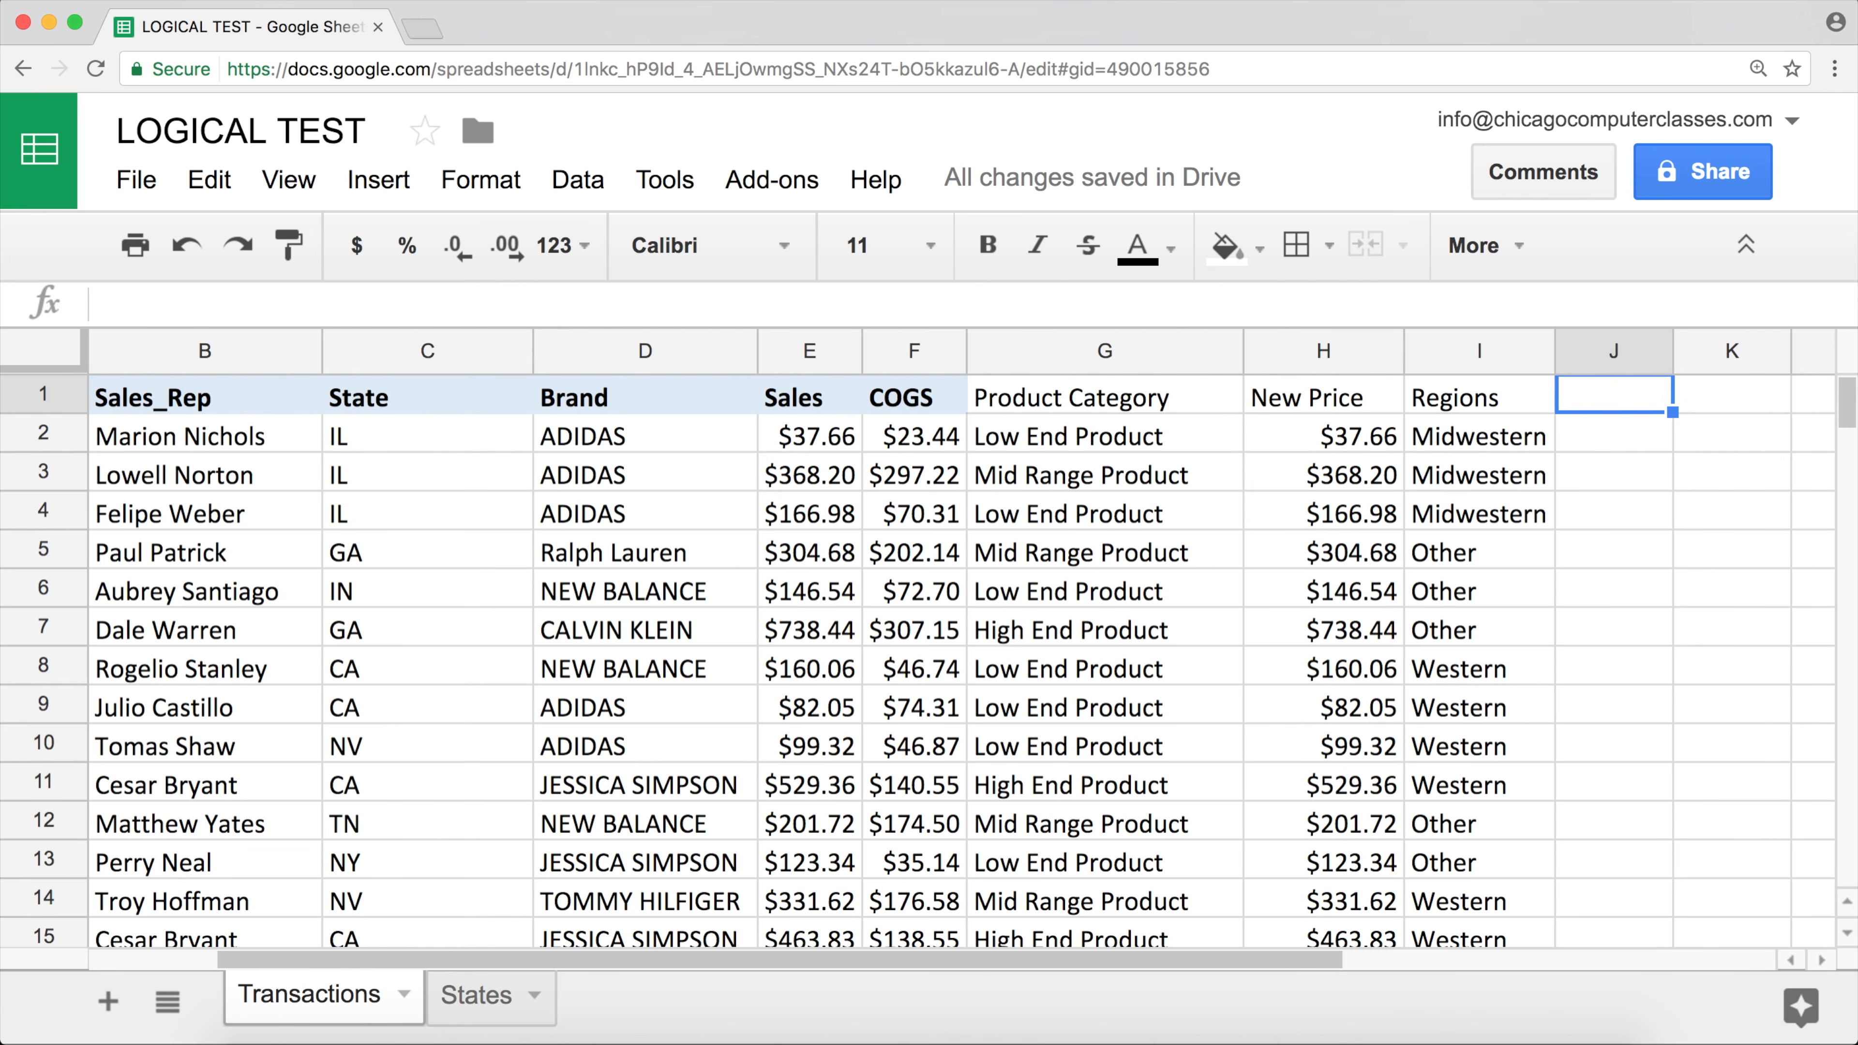
key(Left)
key(Down)
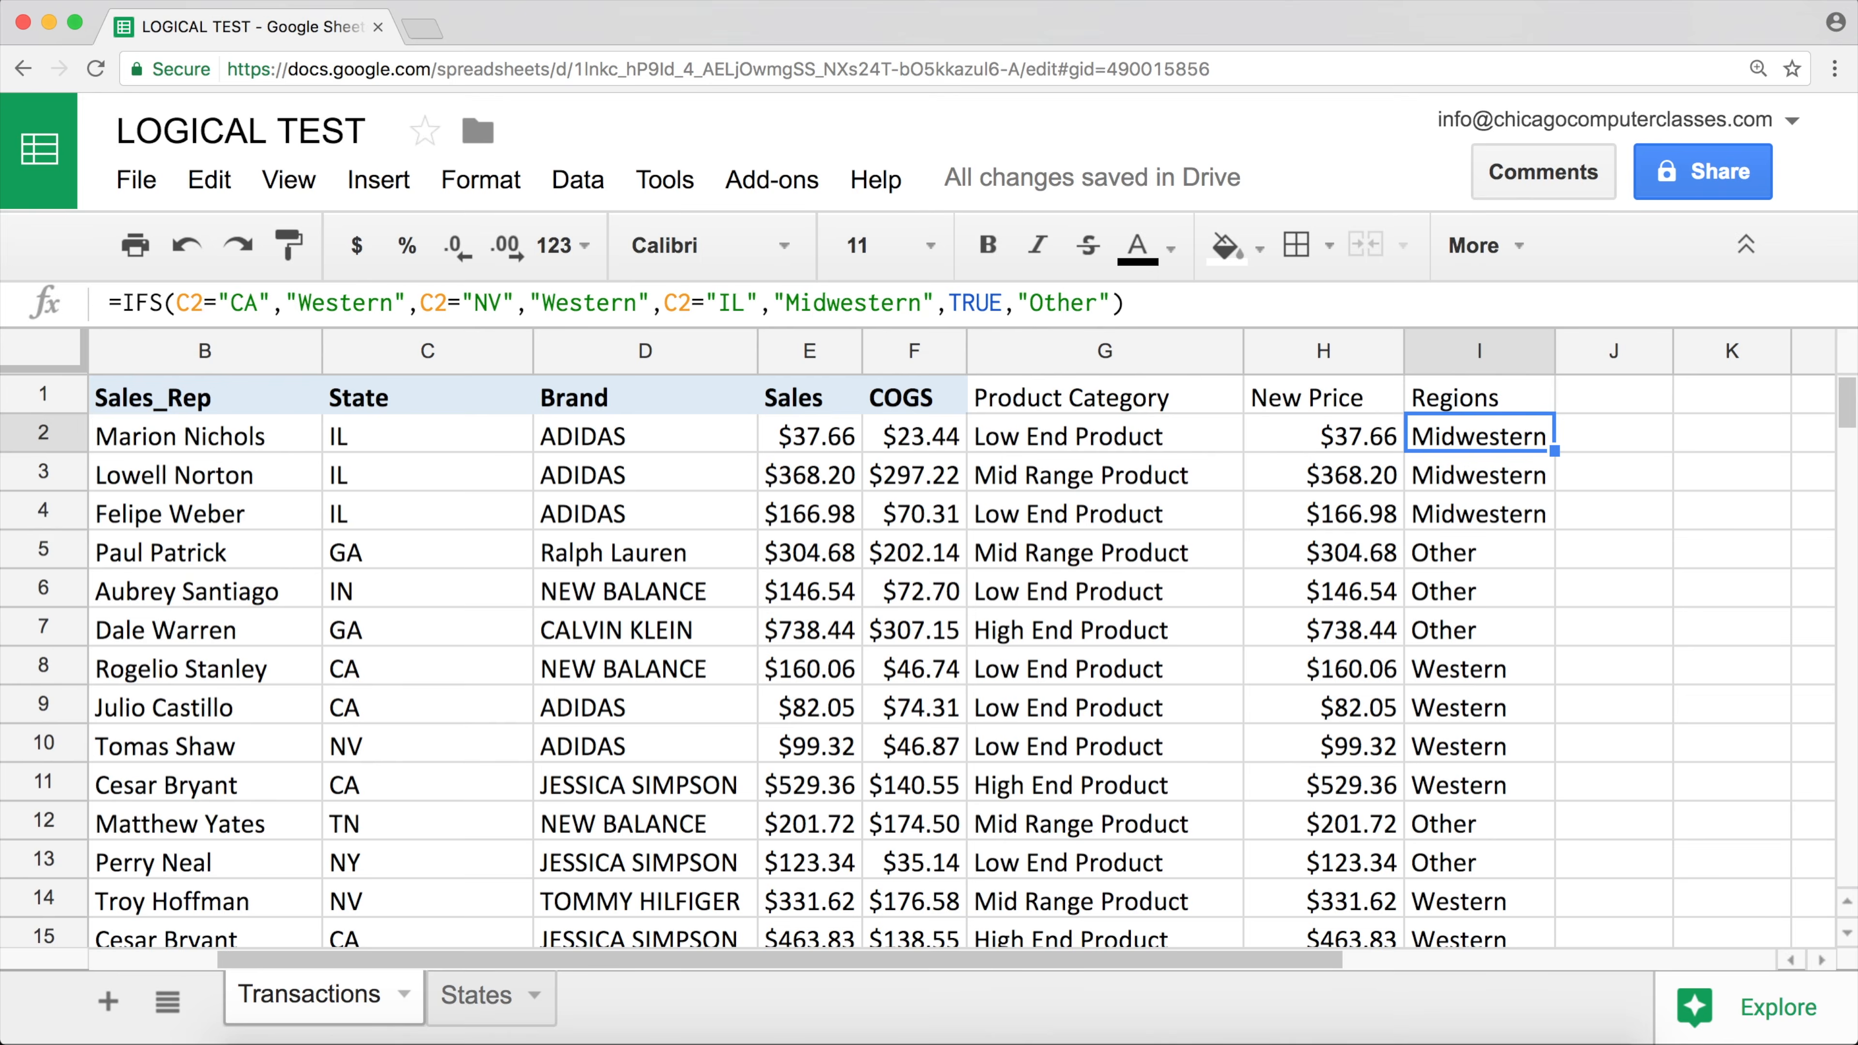
key(super+Left)
key(super+Up)
key(super+Right)
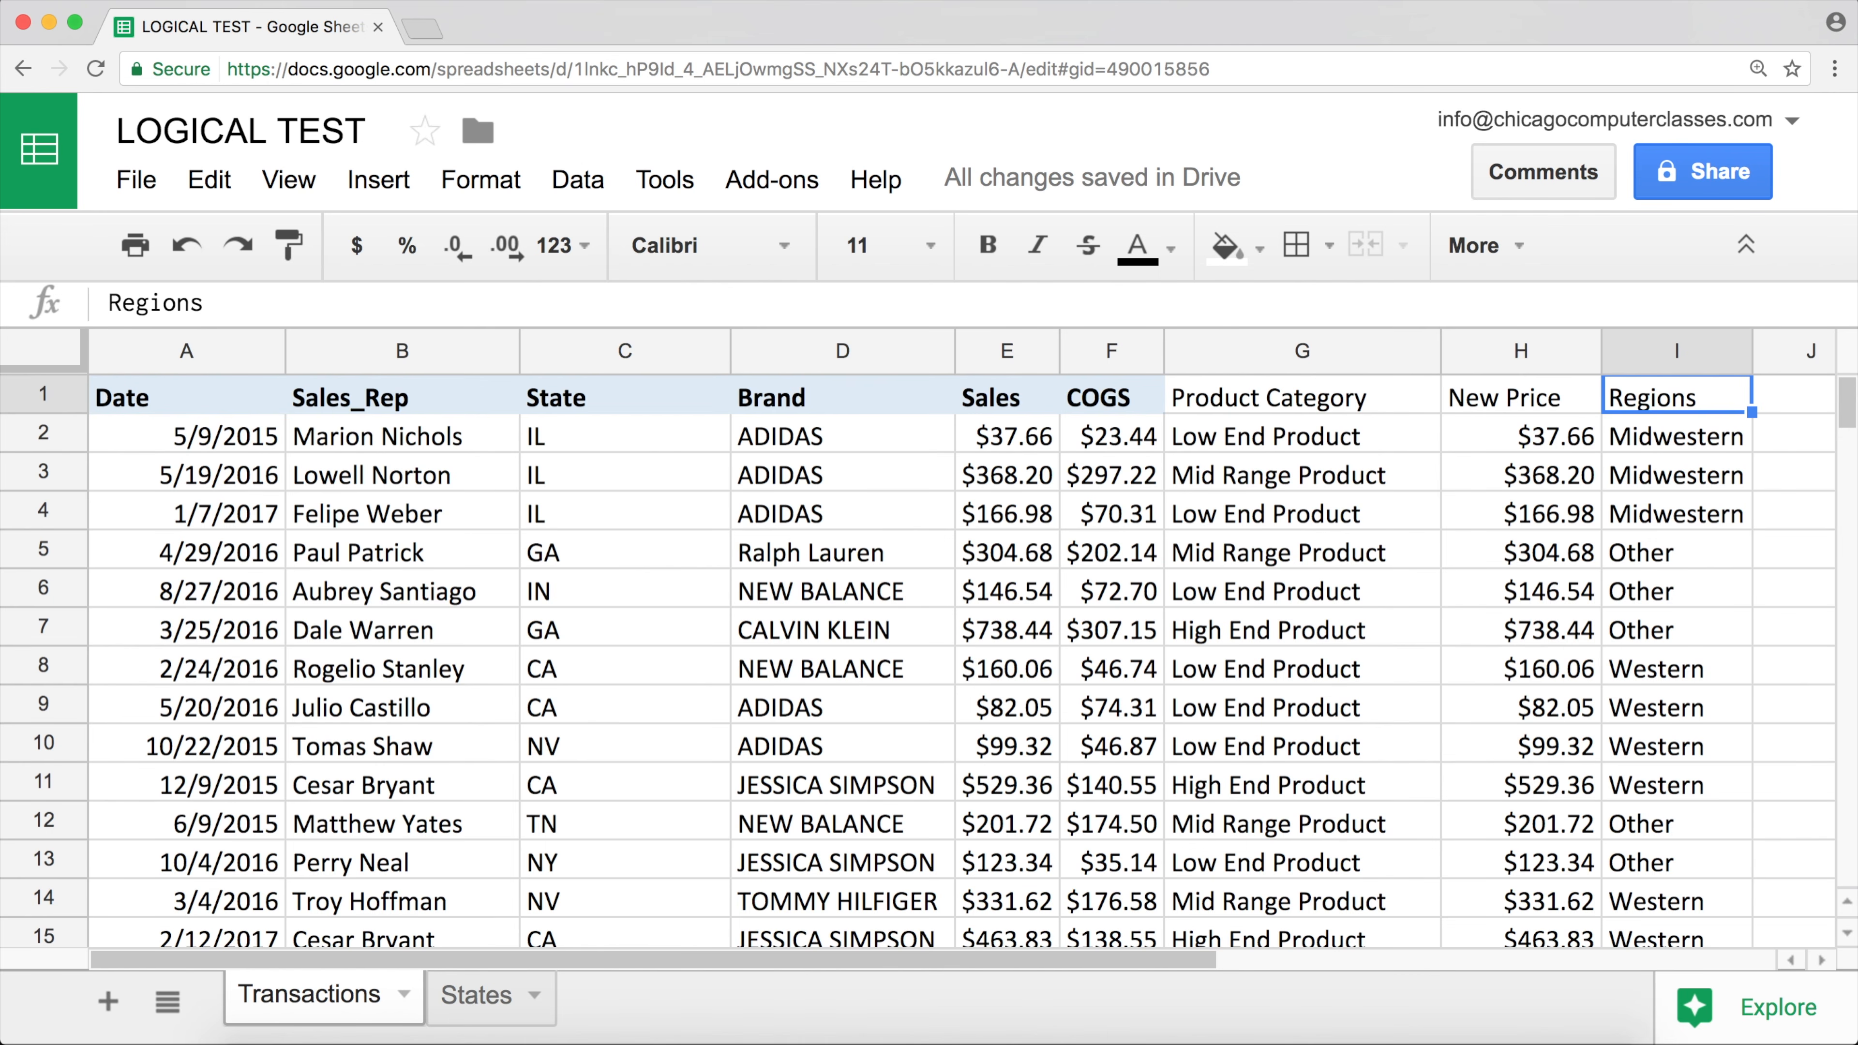